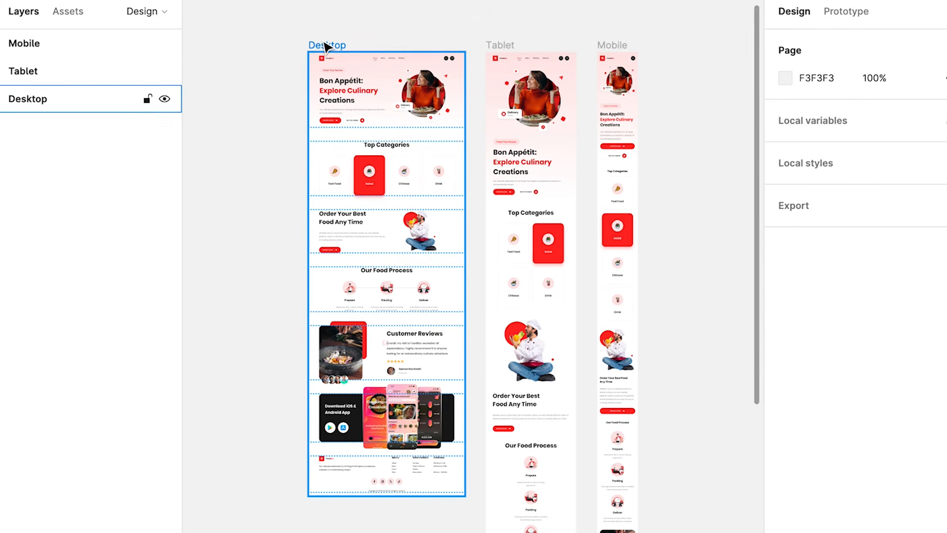
Look through the finished Desktop frame section by section, from the hero area down to the footer.
left_click(250, 171)
scroll(244, 160, "down", 5)
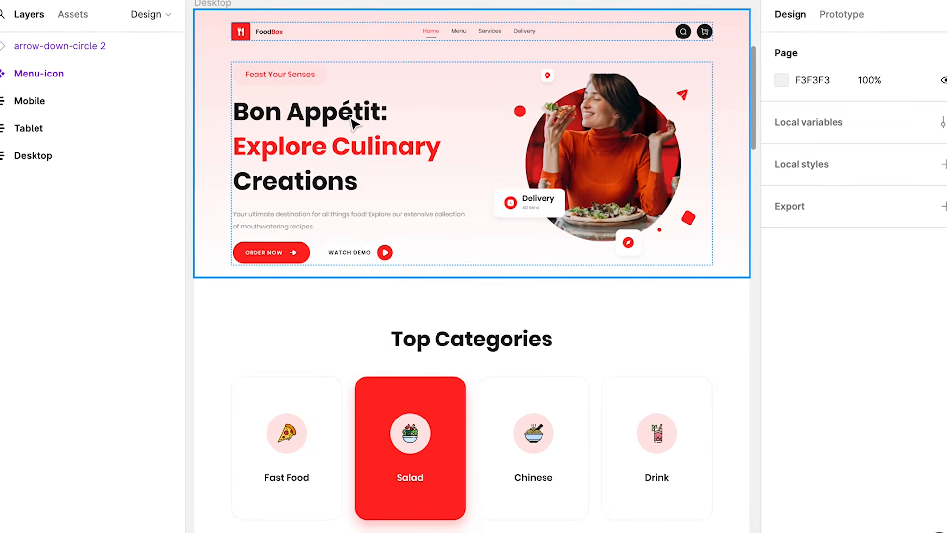
scroll(353, 124, "down", 5)
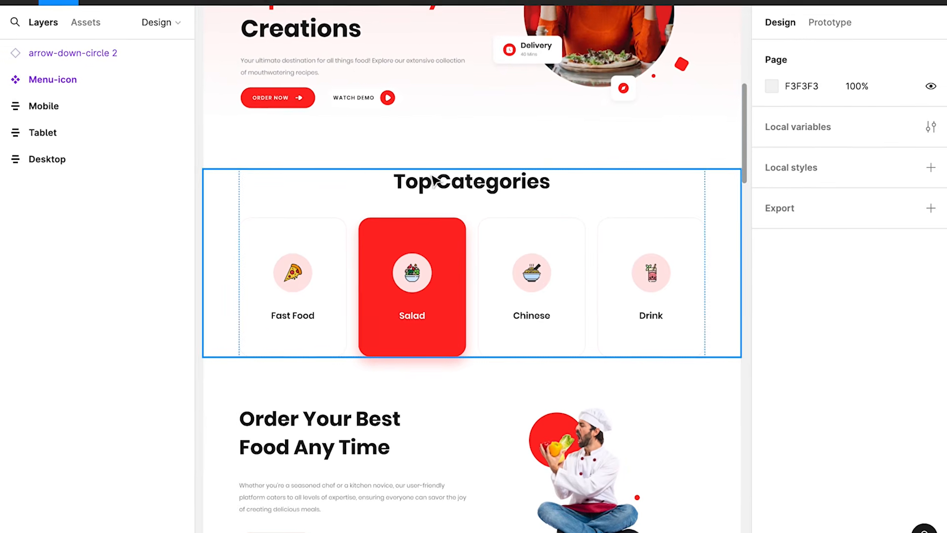
scroll(434, 180, "down", 3)
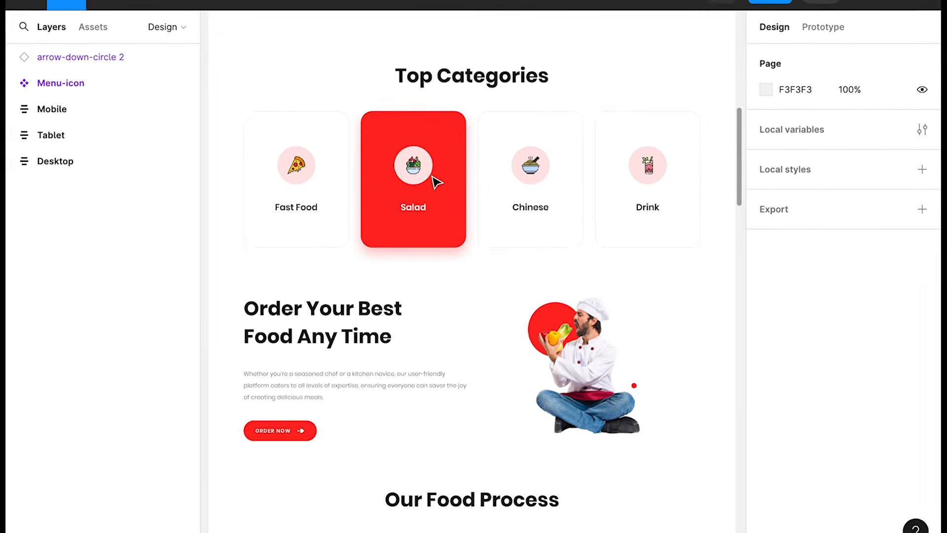
scroll(436, 183, "down", 6)
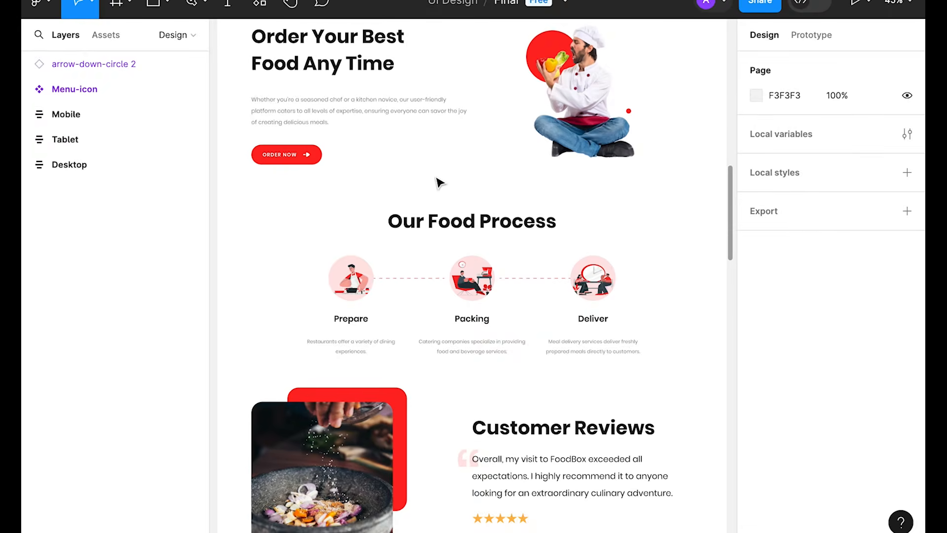
scroll(437, 182, "down", 5)
scroll(440, 184, "down", 5)
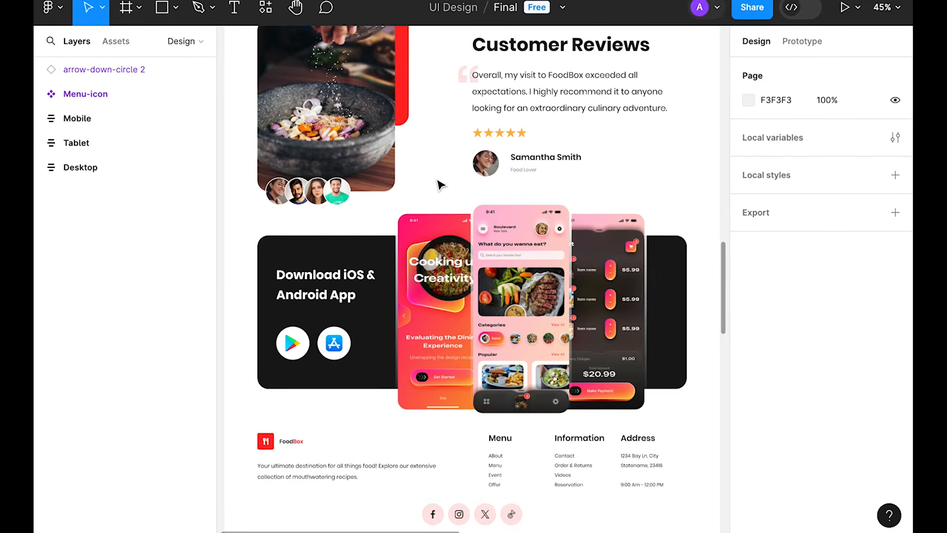
scroll(440, 184, "down", 2)
scroll(439, 184, "up", 7)
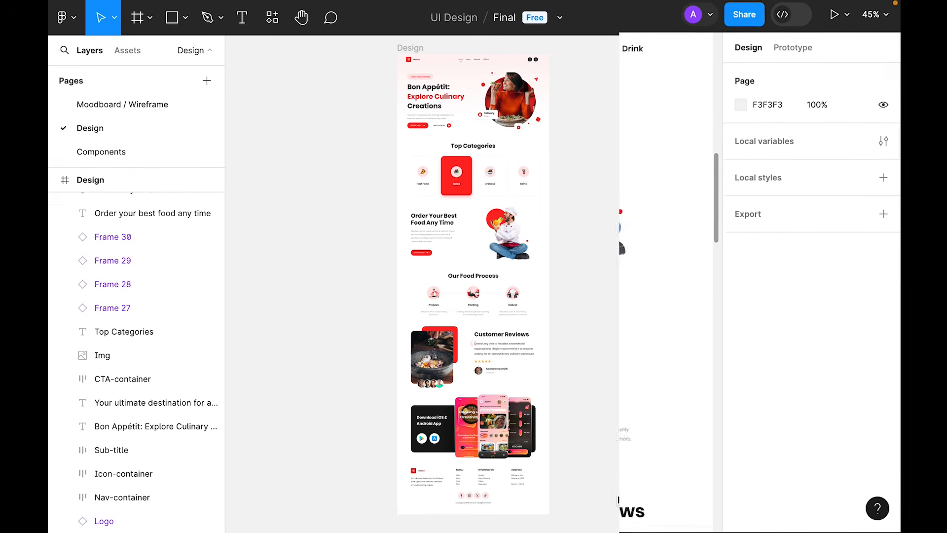
Wrap the logo, navigation links and icon group at the top of the Design frame in an auto layout frame named Container.
key("z")
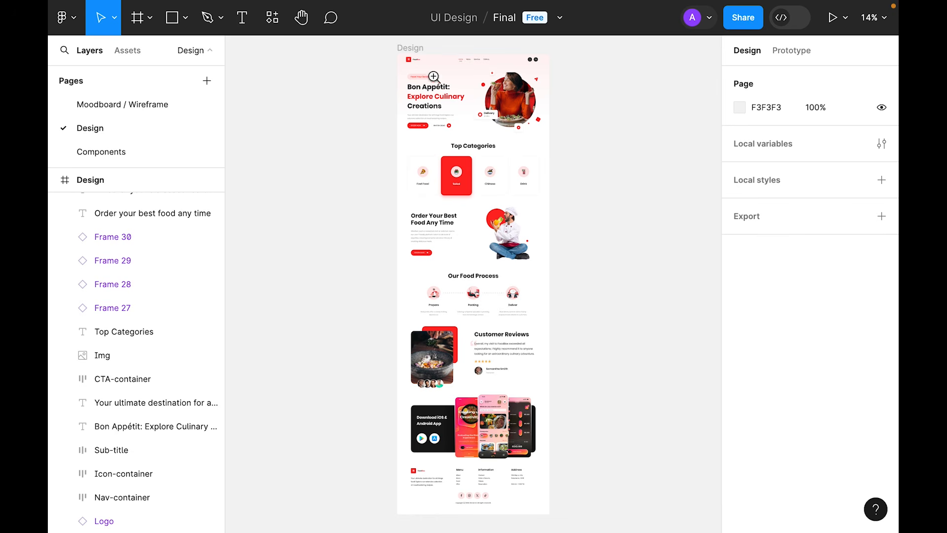
left_click_drag(383, 49, 565, 143)
scroll(564, 176, "down", 5)
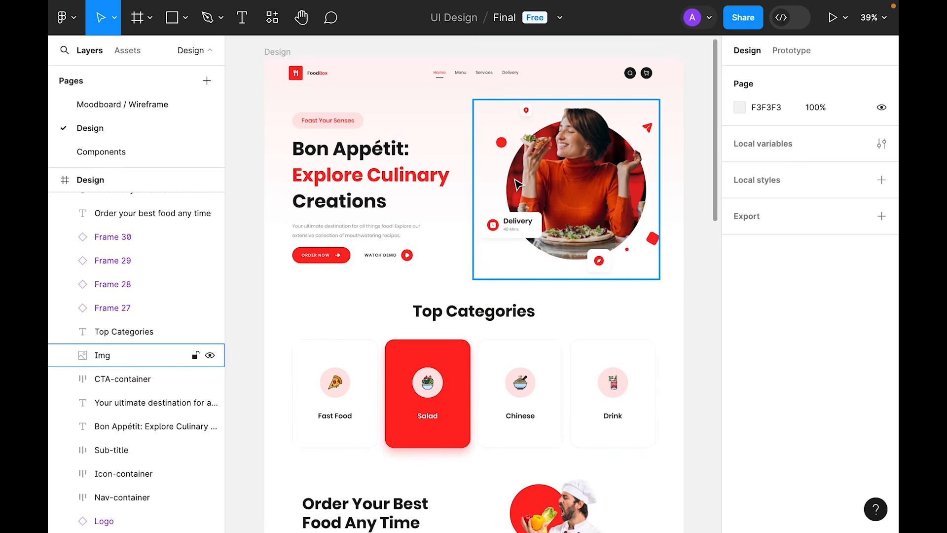
left_click(315, 78)
left_click(474, 73, "shift")
left_click(634, 74, "shift")
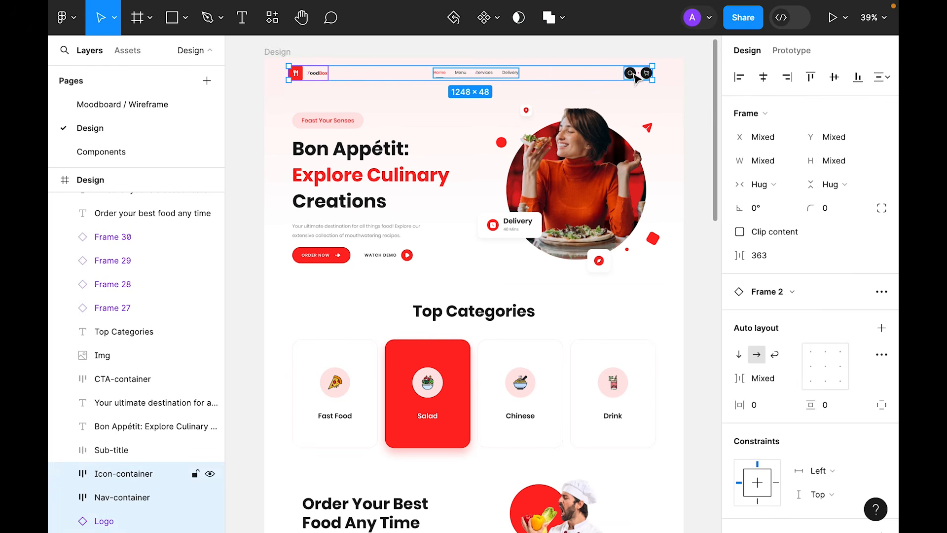
key("shift+a")
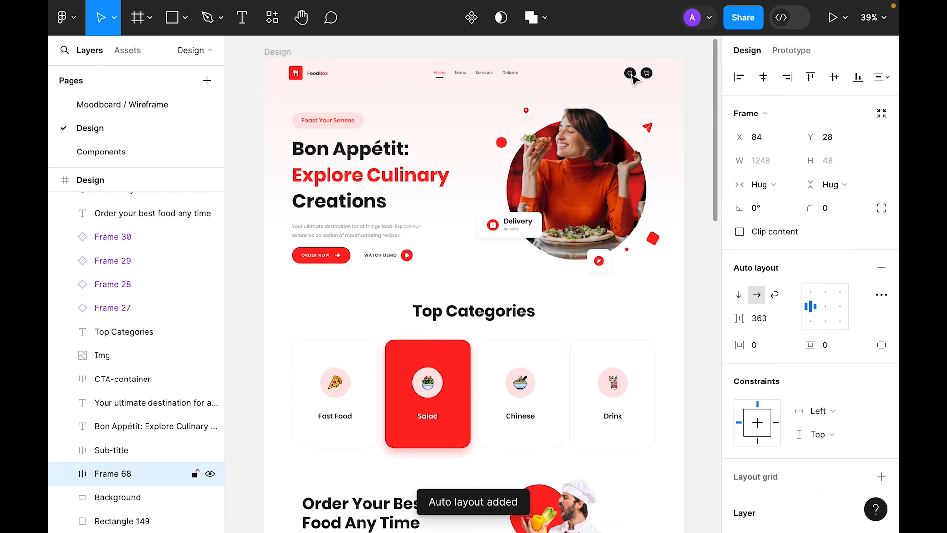
double_click(123, 473)
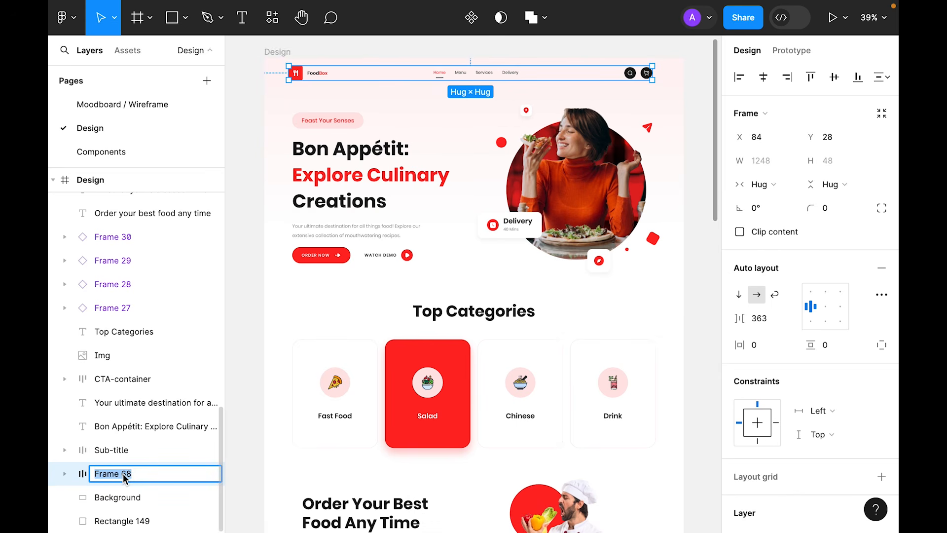
type("Container")
key("Return")
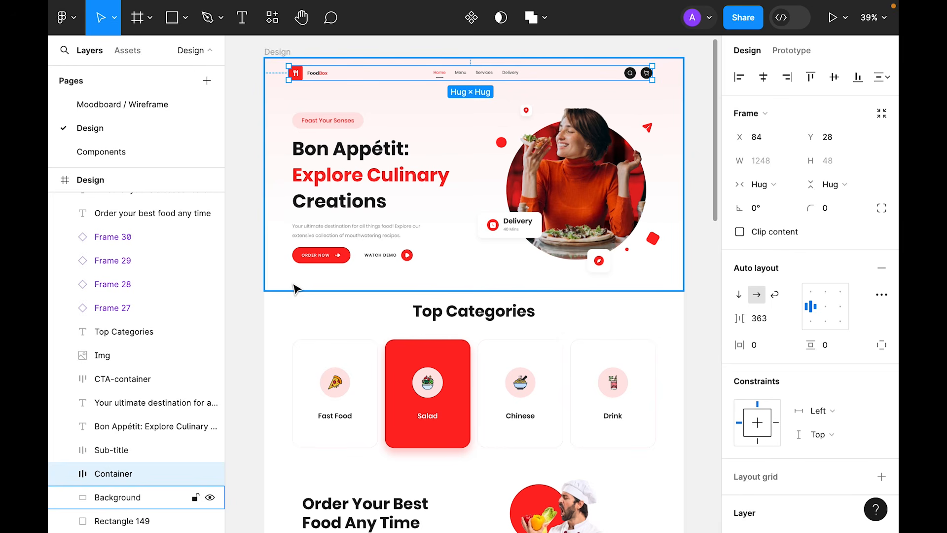
Wrap the navigation Container in another auto layout frame with 0 horizontal and 0 vertical padding, and name it Header.
key("shift+a")
left_click(765, 346)
type("0")
key("Tab")
type("0")
key("Return")
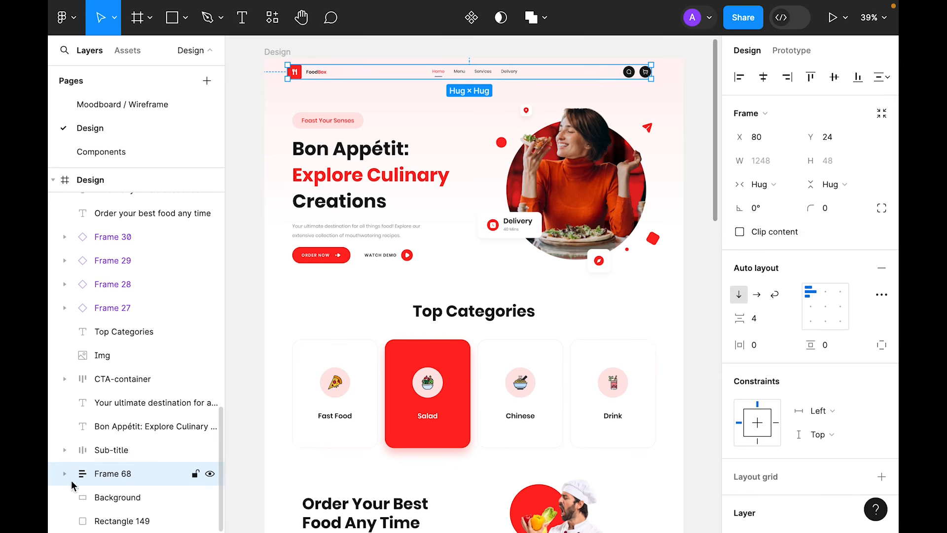
double_click(116, 473)
type("Header")
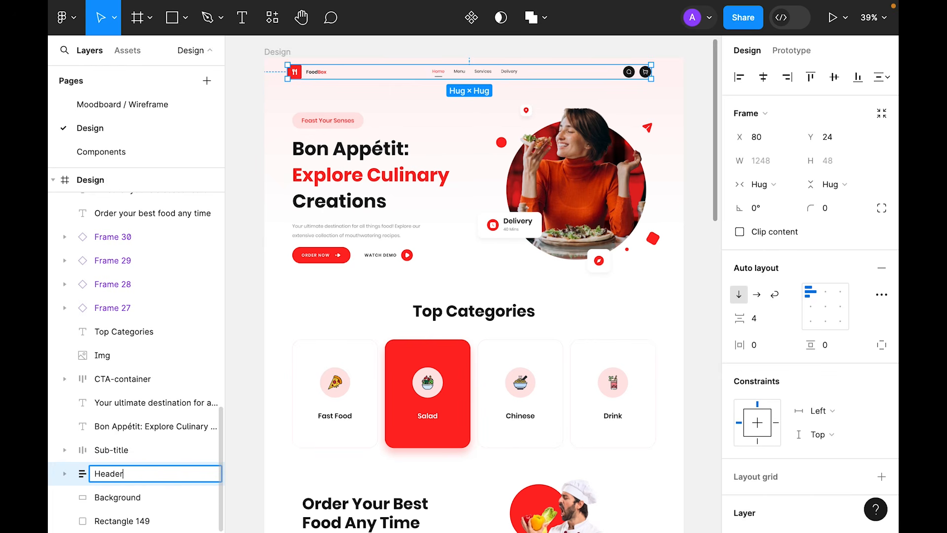
key("Return")
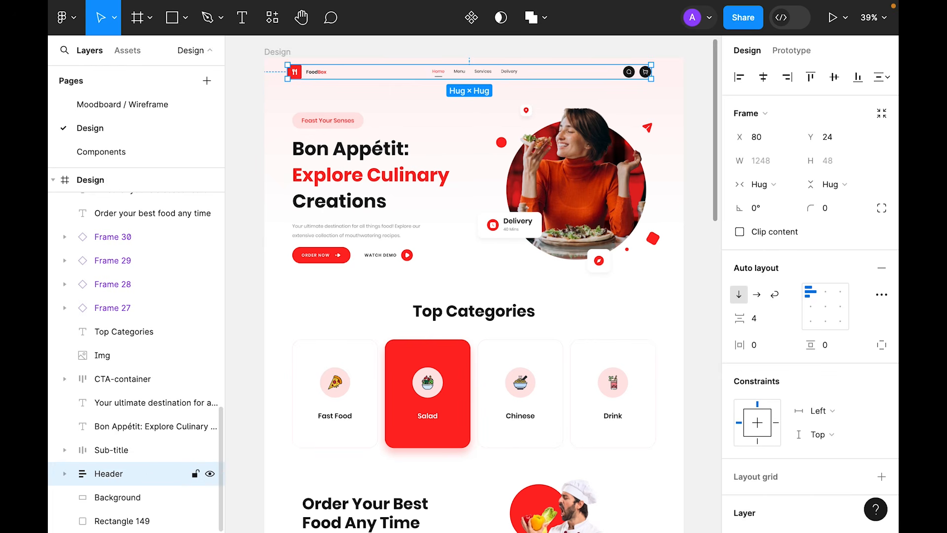
left_click(65, 473)
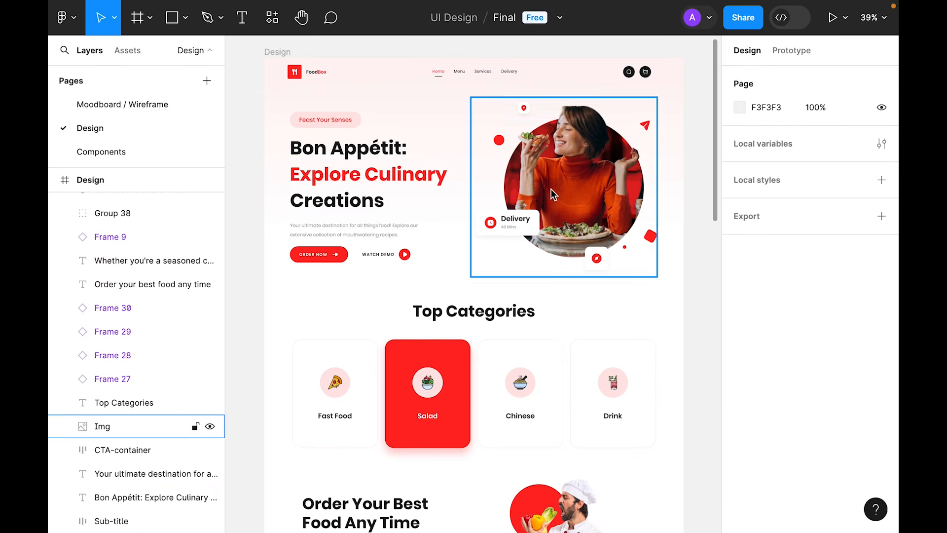
Wrap the hero's sub-title, heading, description and call-to-action buttons in an auto layout frame named Copy-container.
left_click(337, 120)
left_click(374, 174, "shift")
left_click(345, 230, "shift")
left_click(328, 260, "shift")
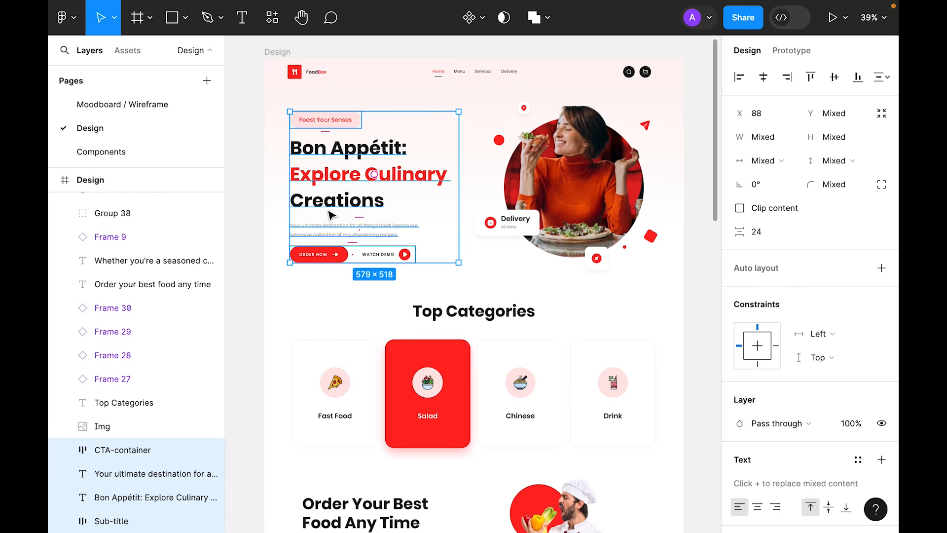
key("shift+a")
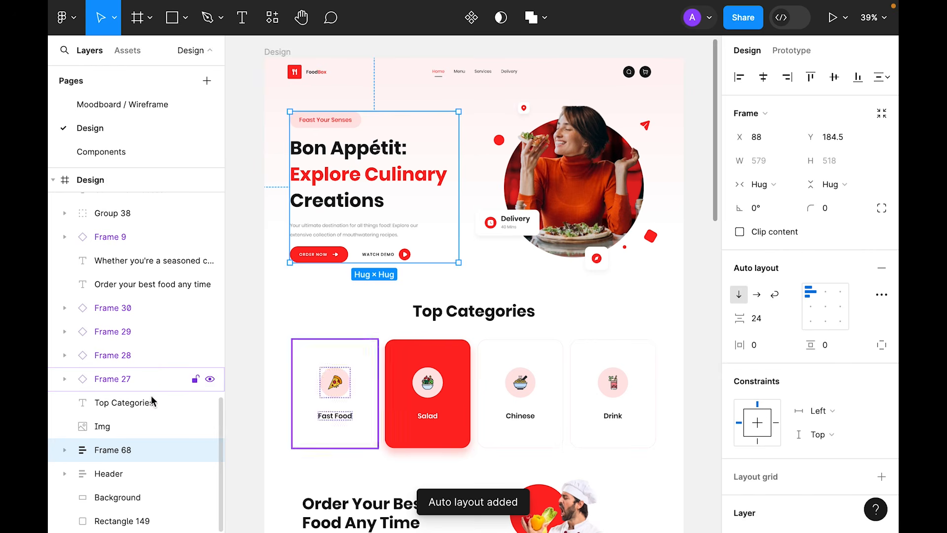
double_click(120, 449)
type("Copy-container")
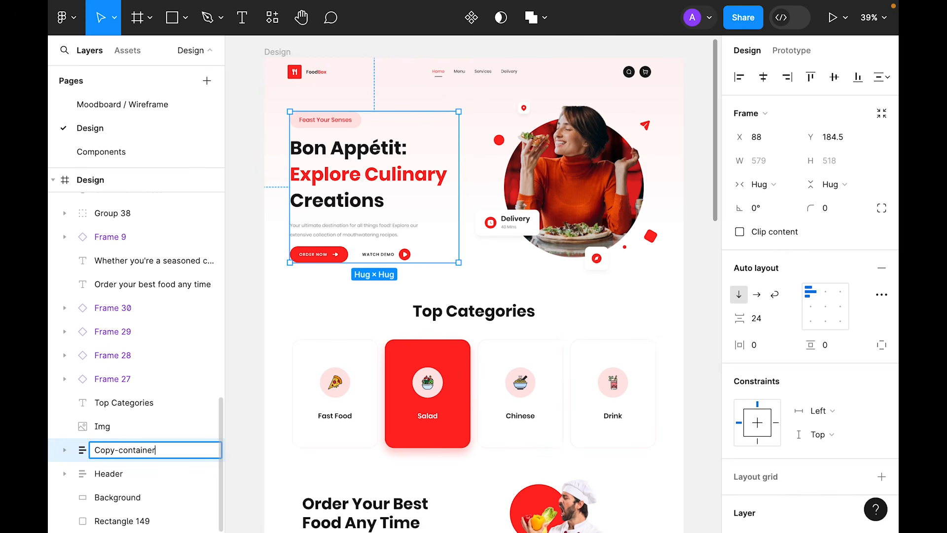
key("Return")
Wrap Copy-container in another auto layout frame and name it Left-column.
key("shift+a")
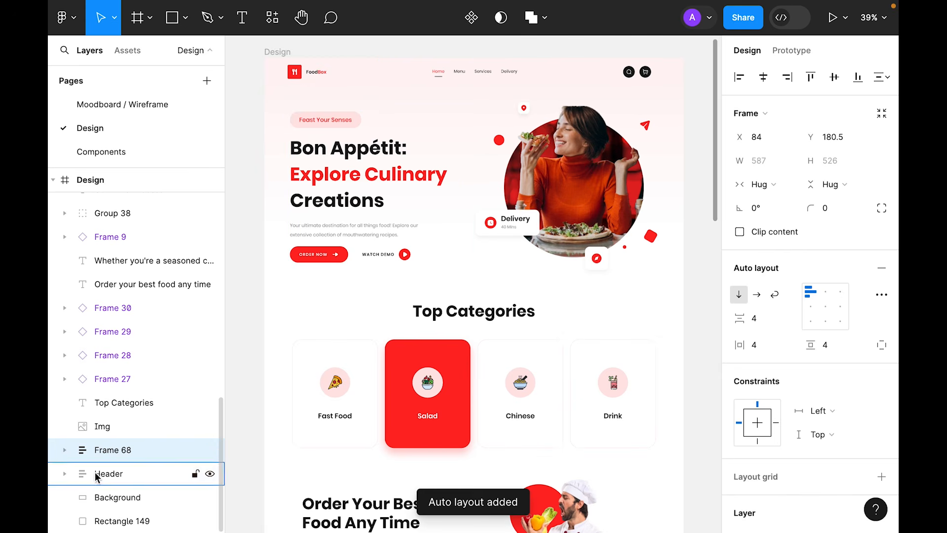
double_click(123, 450)
type("Left")
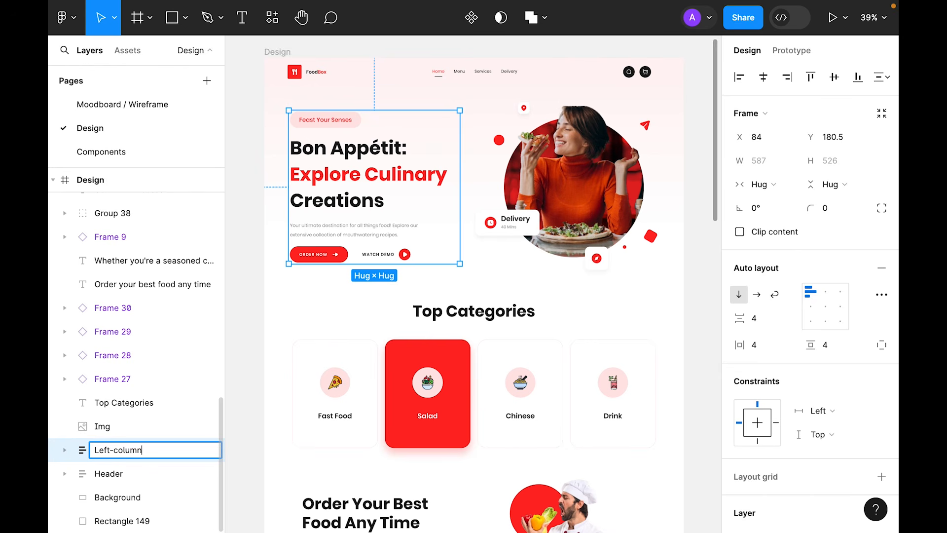
type("-column")
key("Return")
Wrap the hero image in an auto layout frame and name it Right-column.
left_click(581, 189)
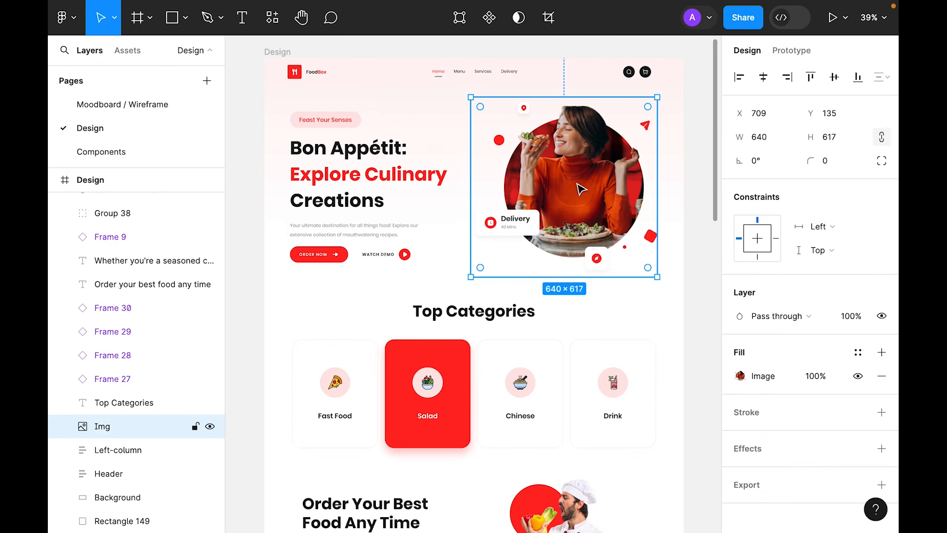
key("shift+a")
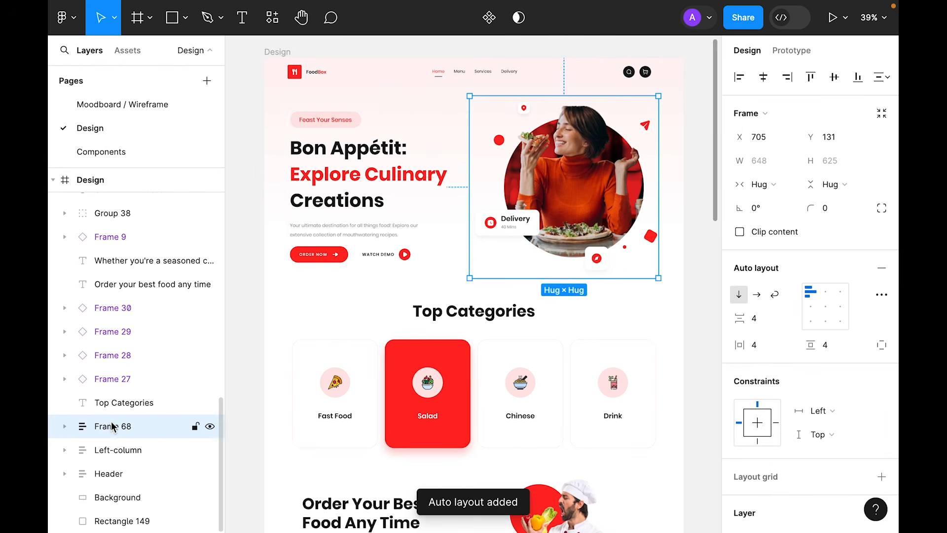
double_click(113, 426)
type("R")
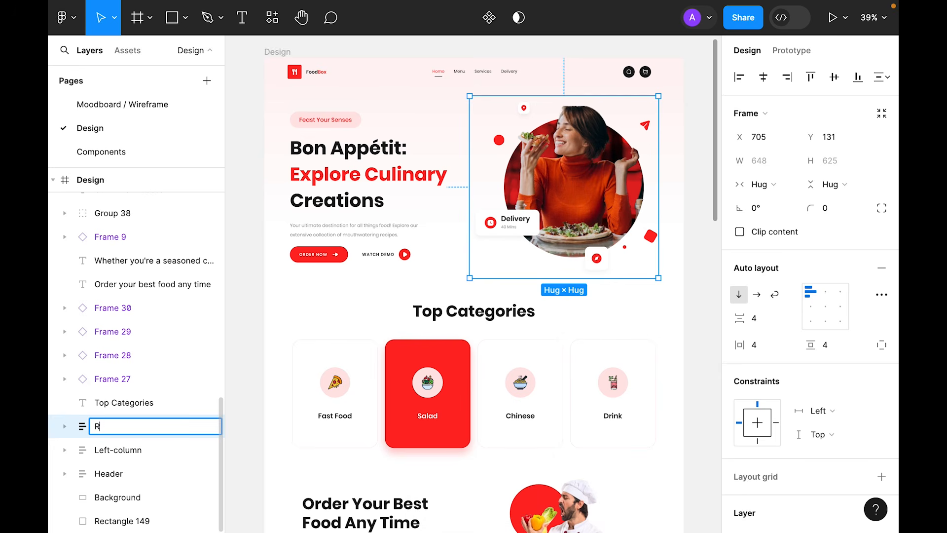
type("ight-column")
key("Return")
Combine Left-column and Right-column in a horizontal auto layout frame named Container.
left_click(349, 187, "shift")
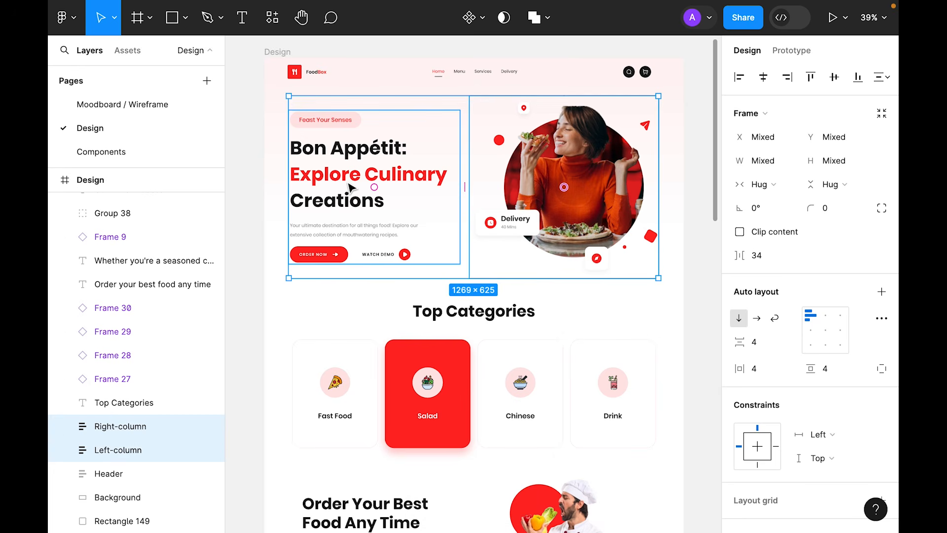
key("shift+a")
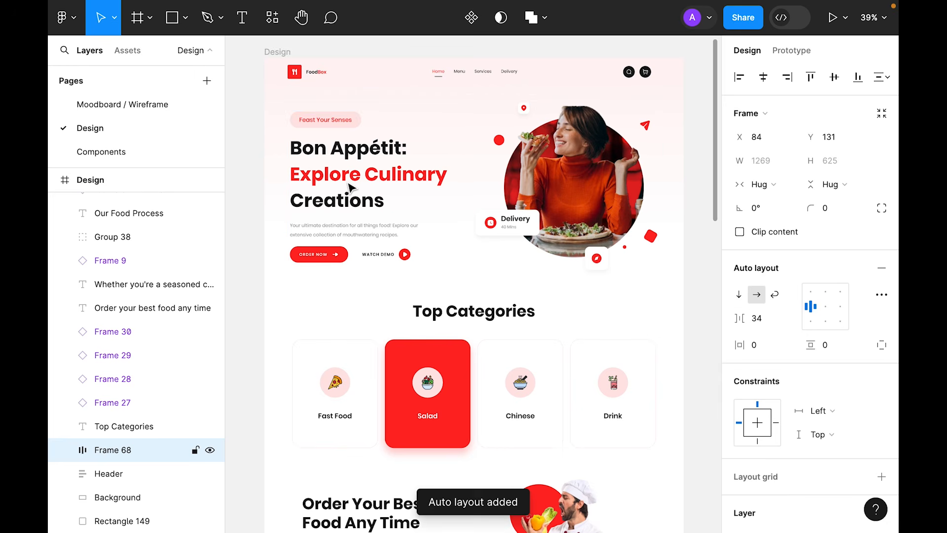
double_click(122, 450)
type("Cont")
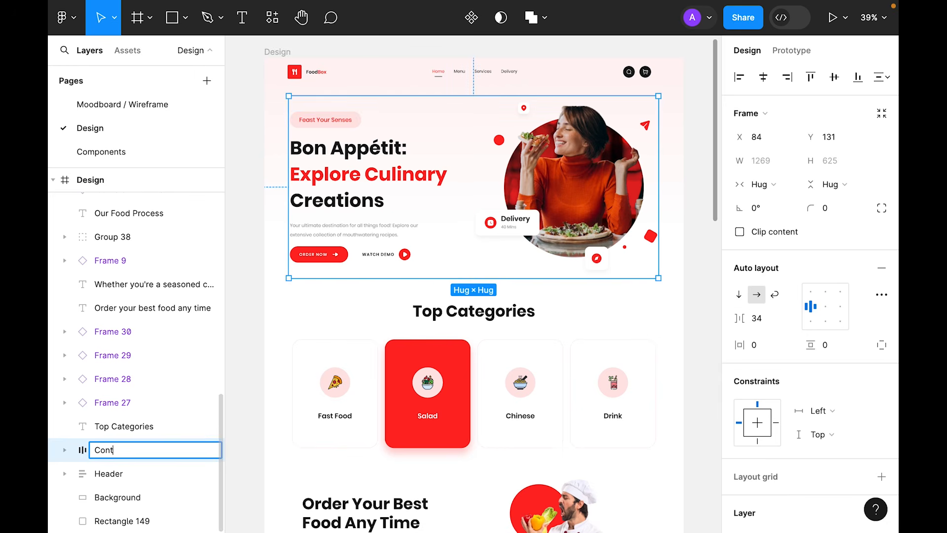
key("Return")
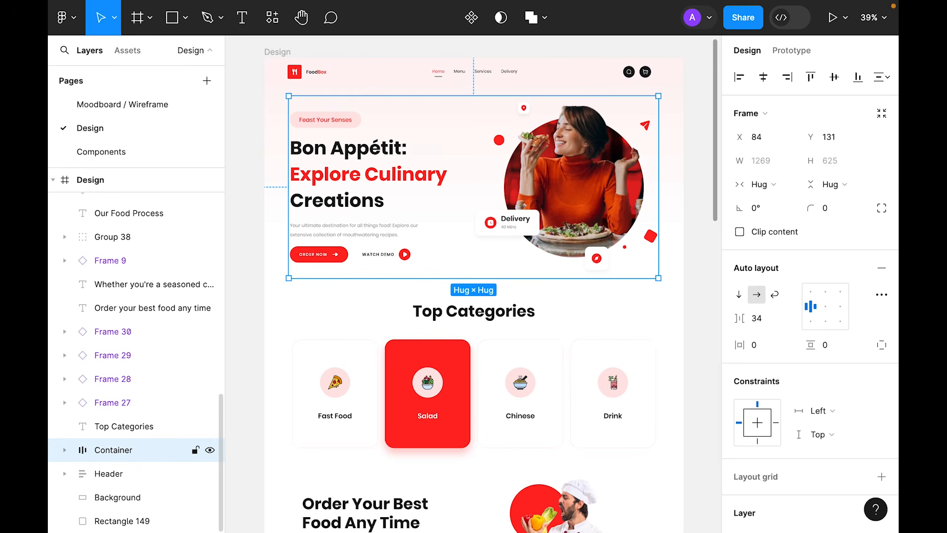
Wrap the two-column Container in an auto layout frame named Hero with 0 horizontal and 0 vertical padding.
key("shift+a")
double_click(117, 451)
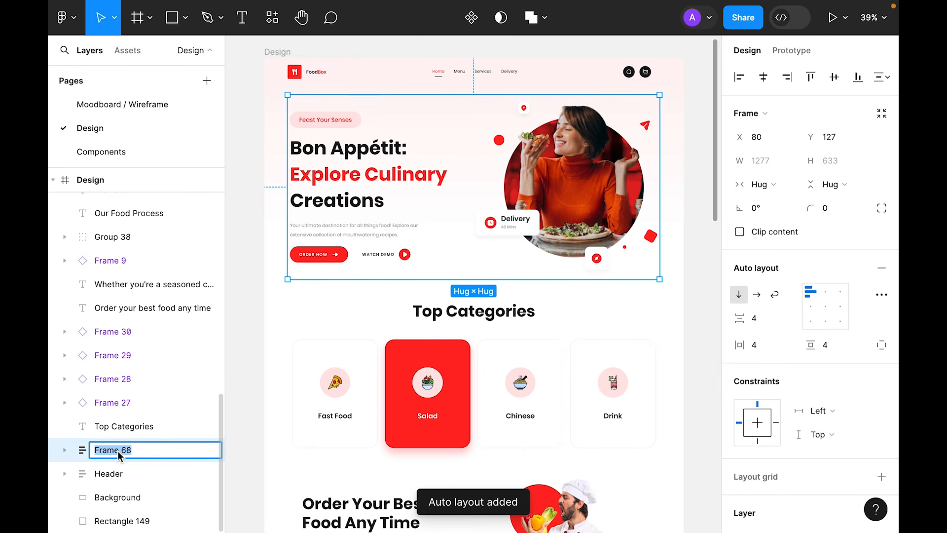
type("Hero")
key("Return")
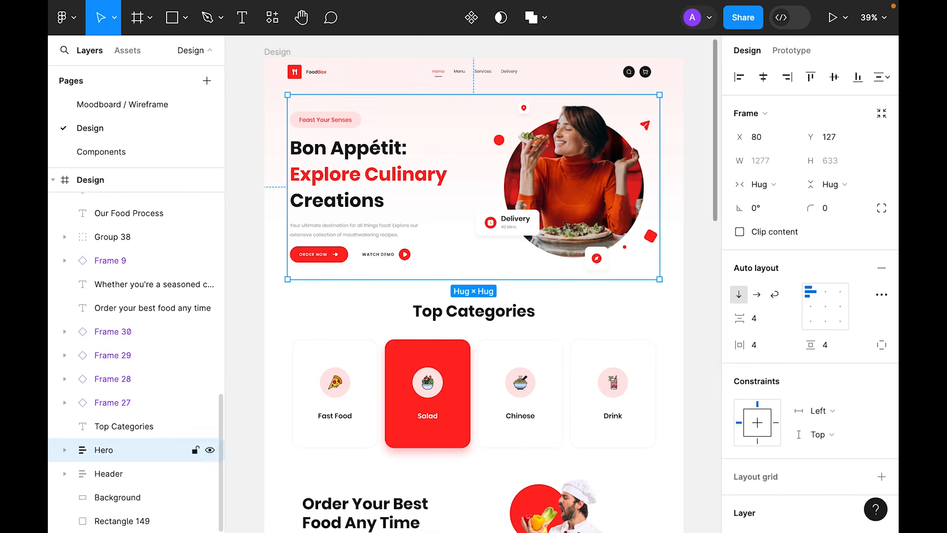
left_click(773, 350)
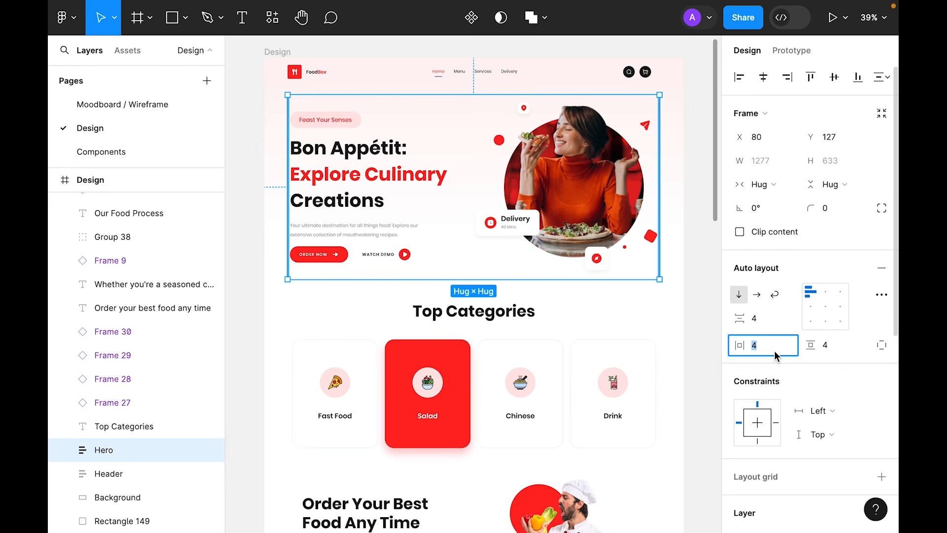
type("0")
key("Tab")
type("0")
key("Return")
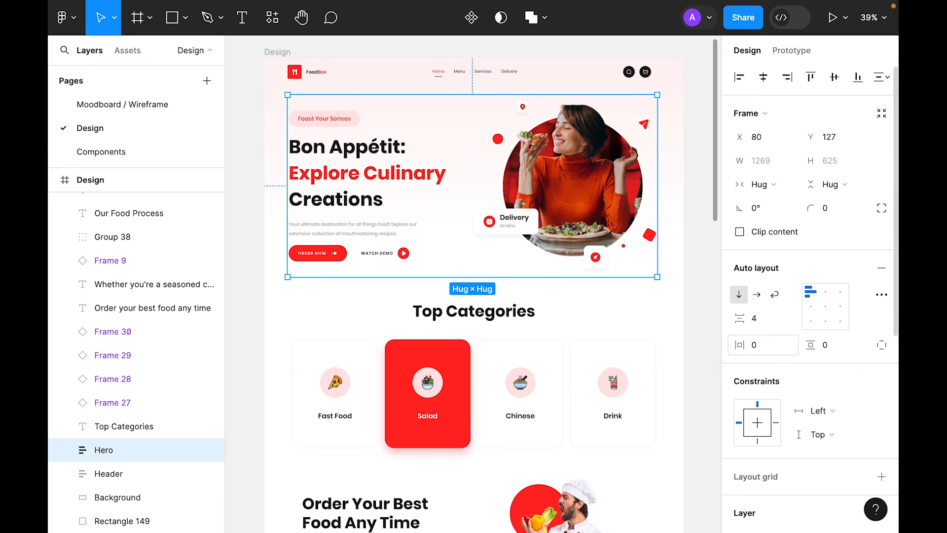
left_click(706, 233)
left_click(612, 79)
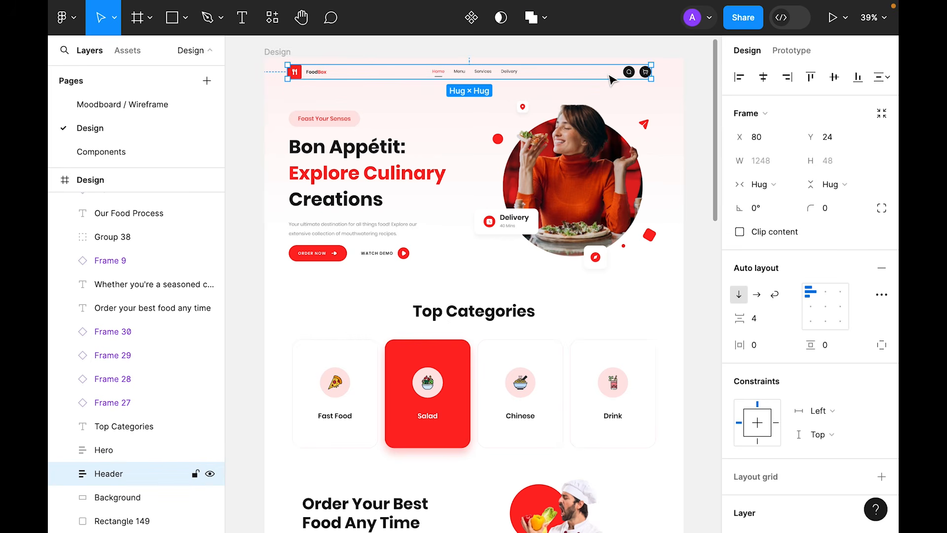
left_click(615, 156)
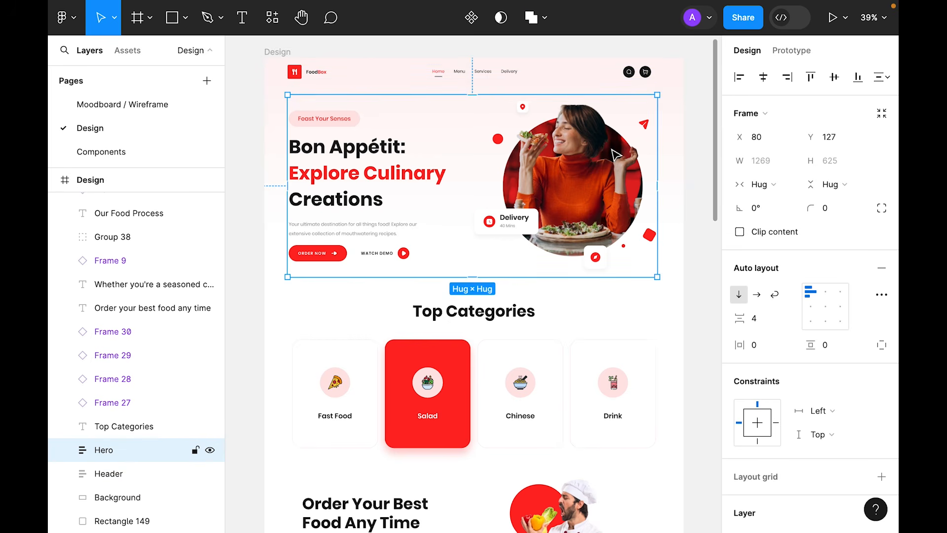
left_click(695, 197)
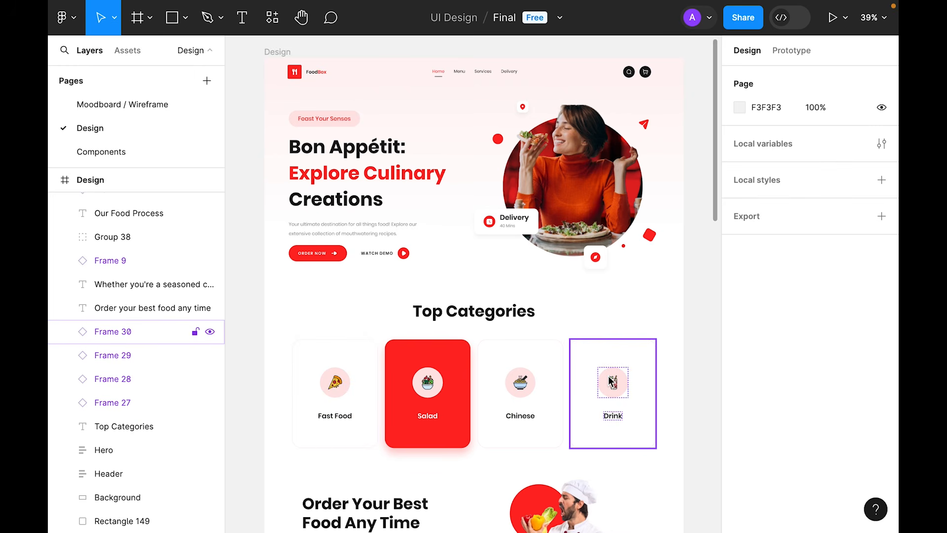
Combine the four category cards in a horizontal auto layout frame and name it Cards-container.
left_click(612, 380)
left_click(520, 395, "shift")
left_click(346, 411, "shift")
left_click(425, 394, "shift")
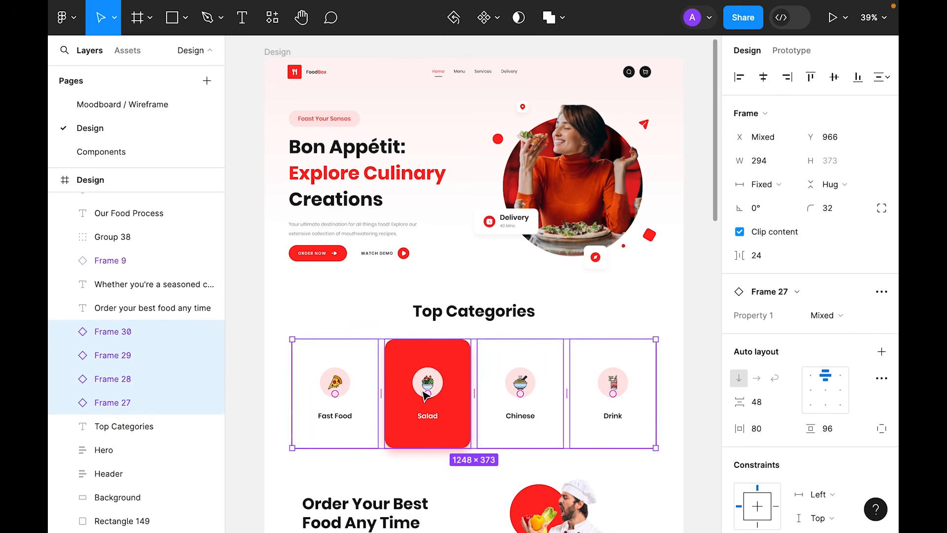
key("shift+a")
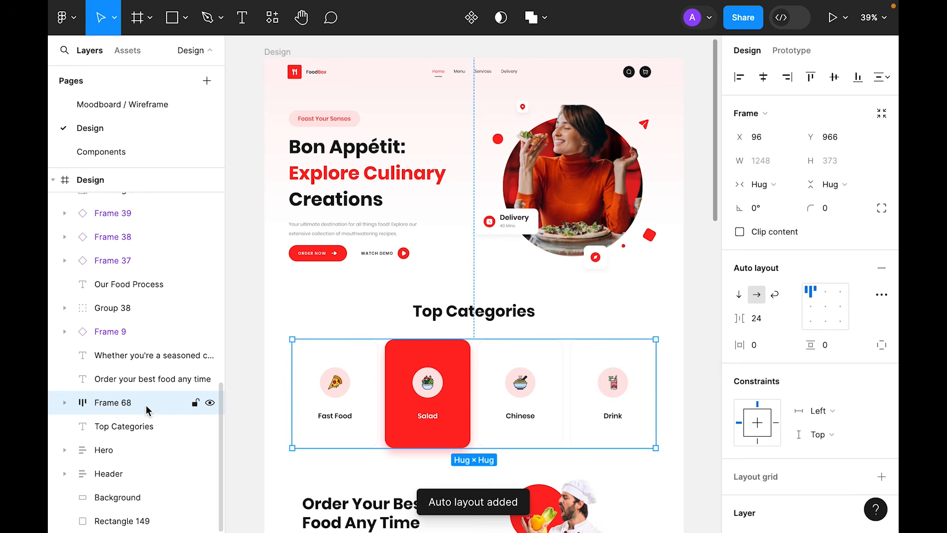
double_click(122, 410)
type("Cards-container")
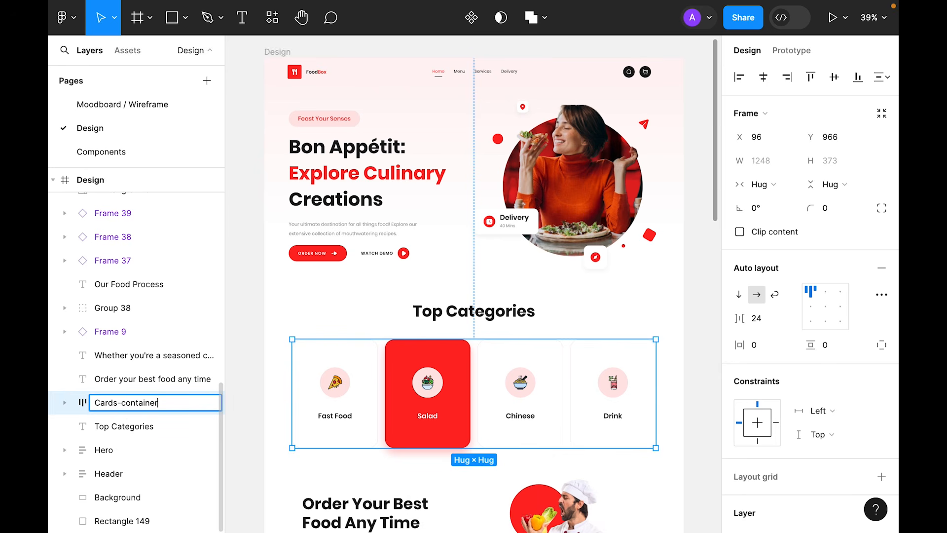
key("Return")
Combine the Top Categories heading and Cards-container in a vertical auto layout frame named Container.
left_click(522, 317, "shift")
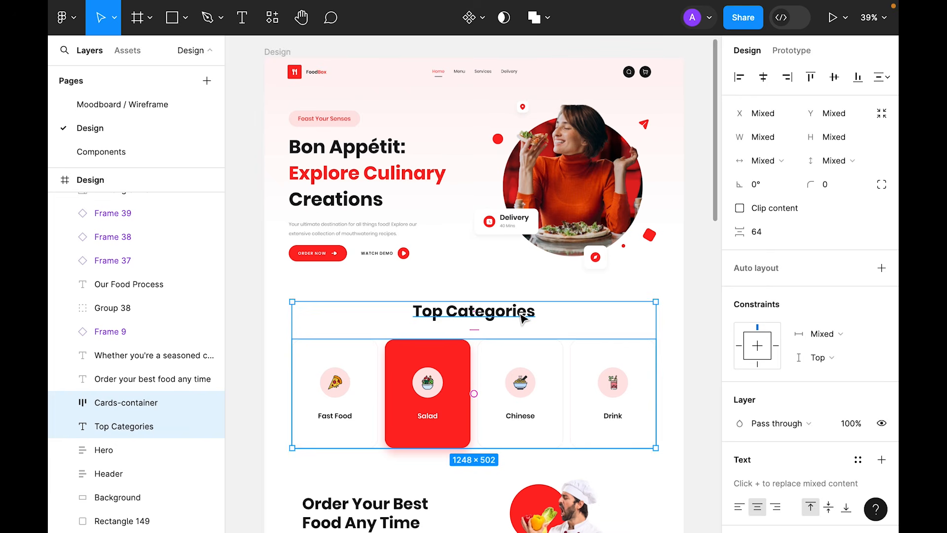
key("shift+a")
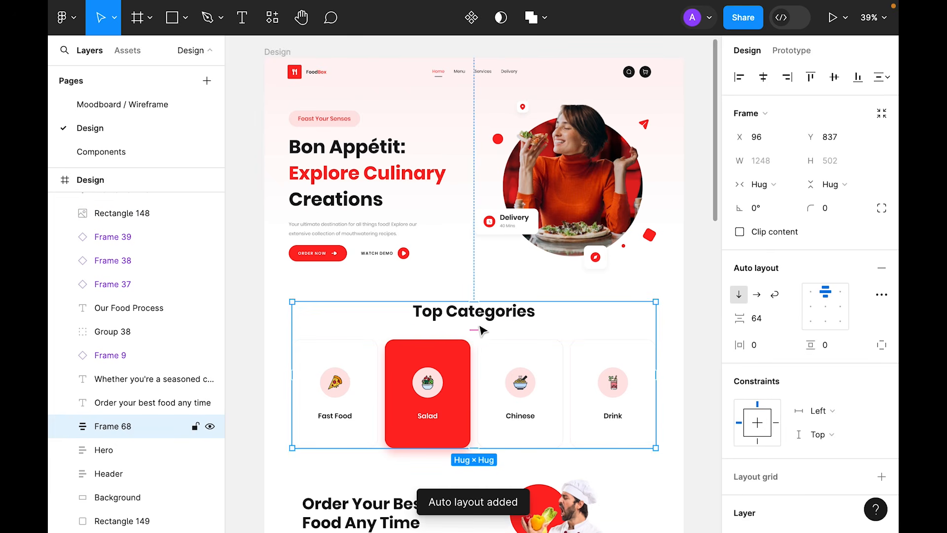
double_click(130, 425)
type("Container")
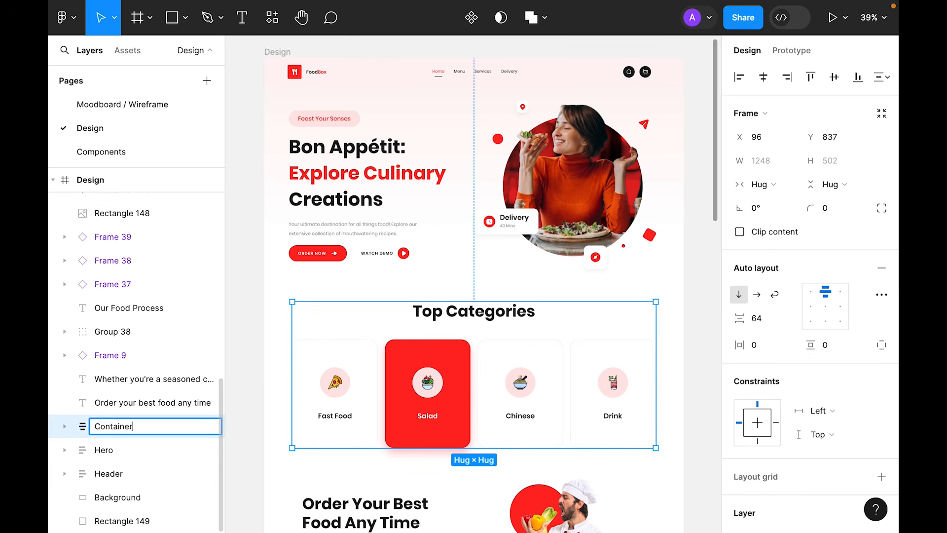
key("Return")
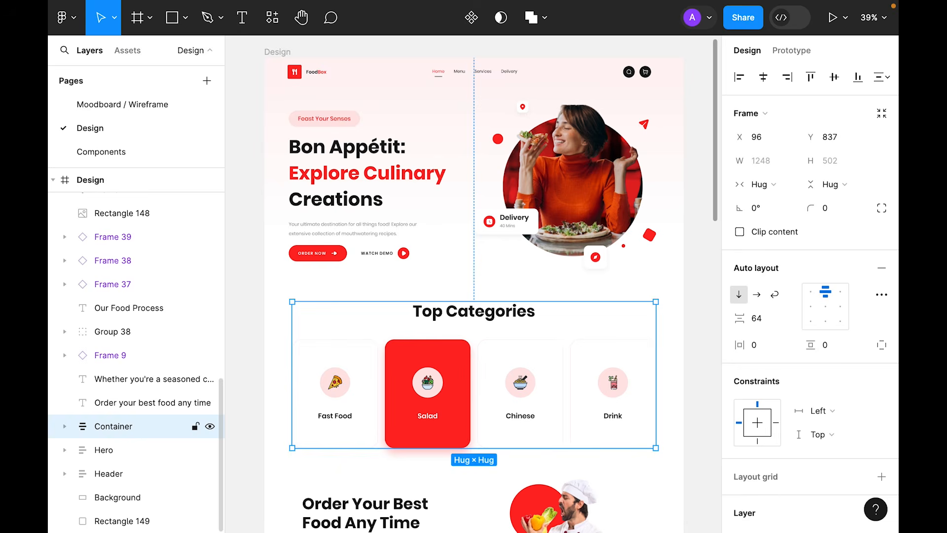
Wrap the Top Categories Container in an auto layout frame named Categories with 0 horizontal and 0 vertical padding.
key("shift+a")
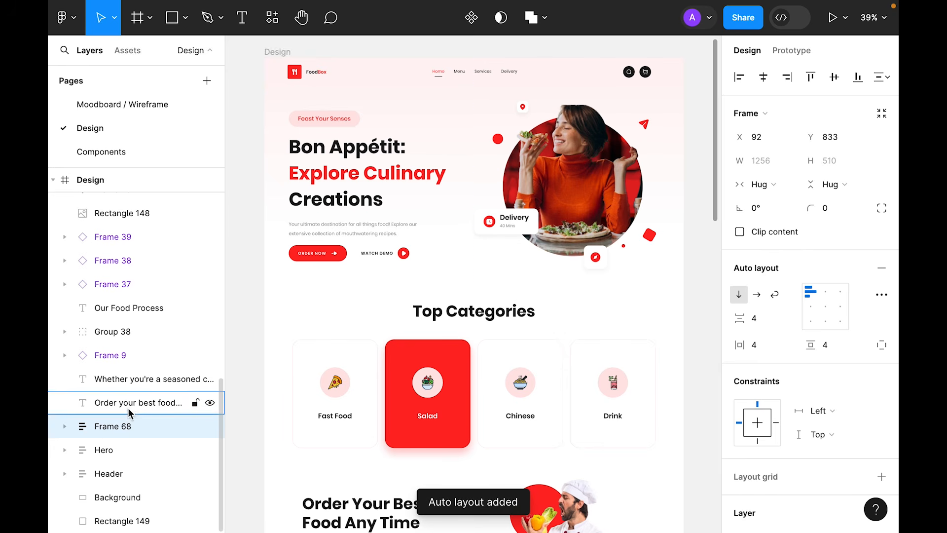
double_click(120, 427)
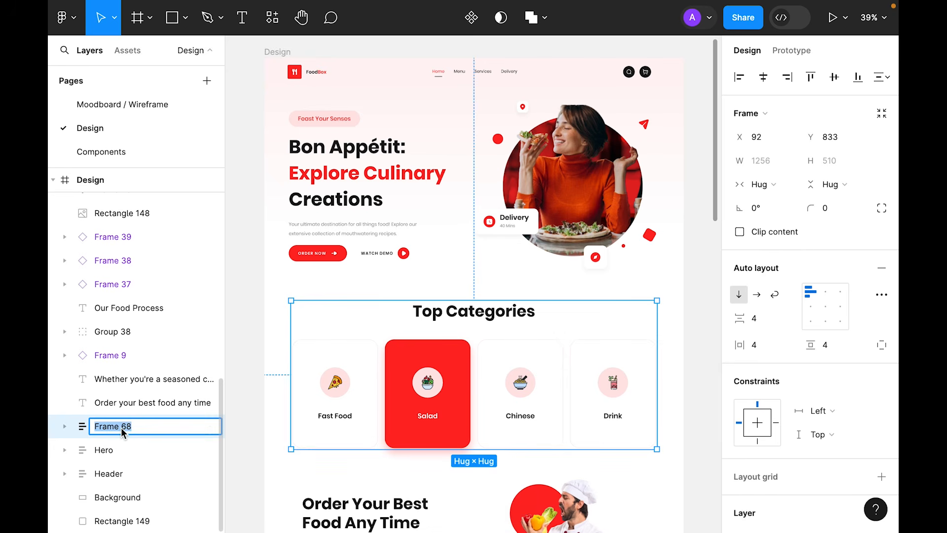
type("Categories")
key("Return")
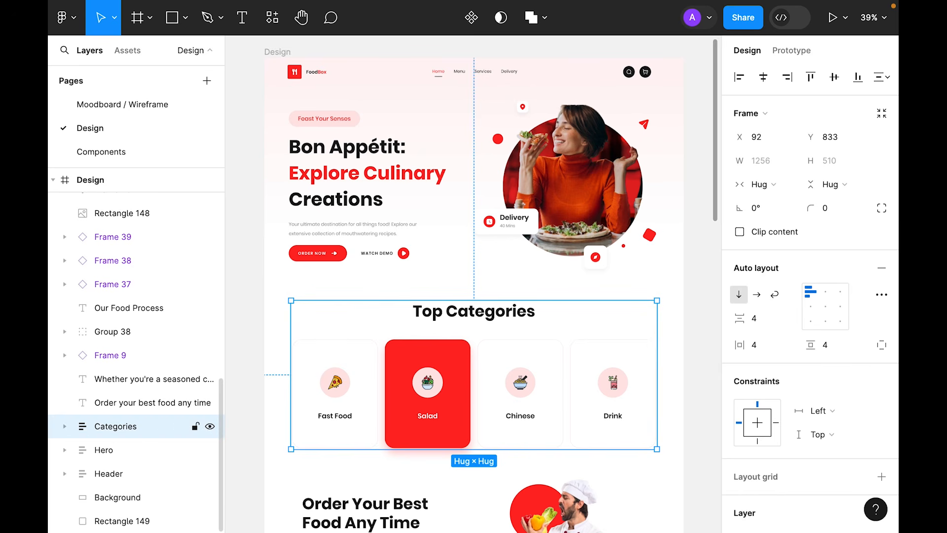
left_click(769, 348)
type("0")
key("Return")
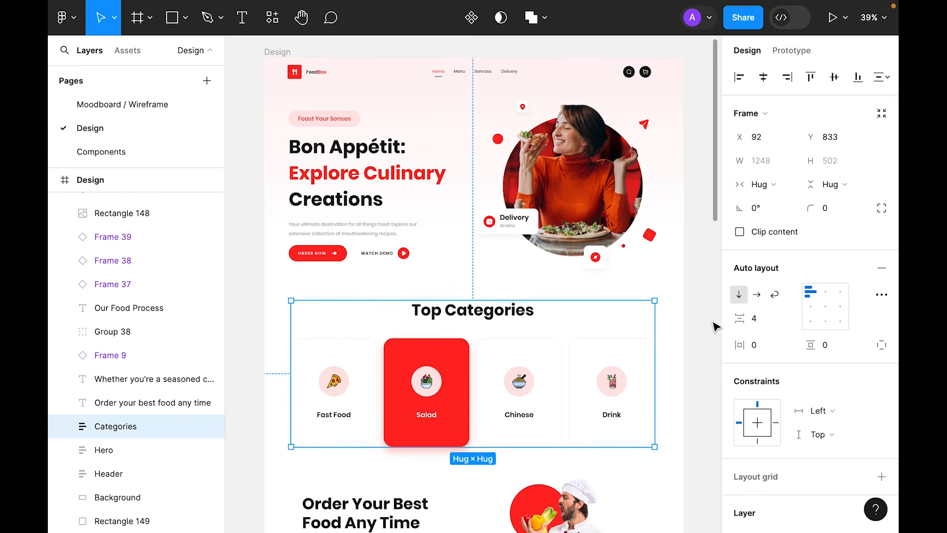
left_click(704, 370)
Combine the Order Your Best Food Any Time heading, paragraph and button in an auto layout frame named Copy-container.
scroll(704, 370, "down", 5)
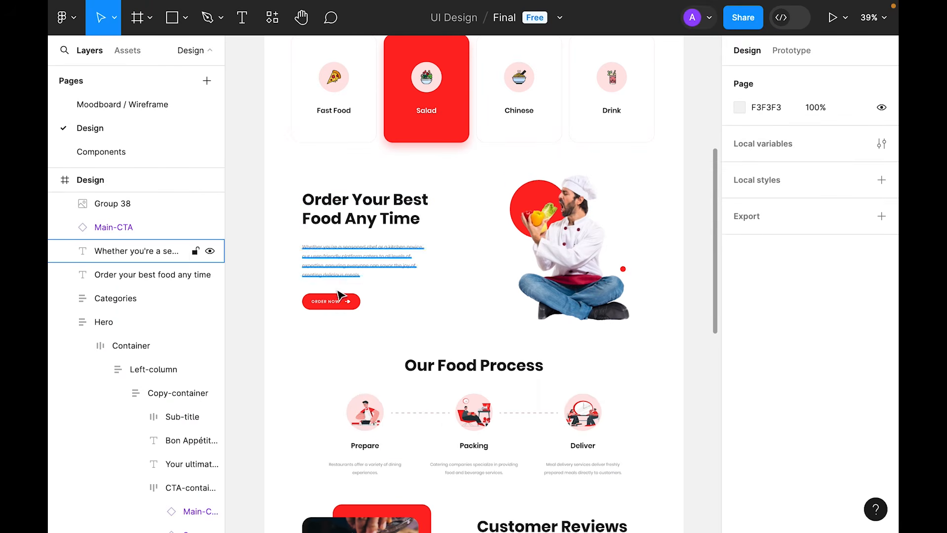
left_click_drag(450, 183, 328, 315)
key("shift+a")
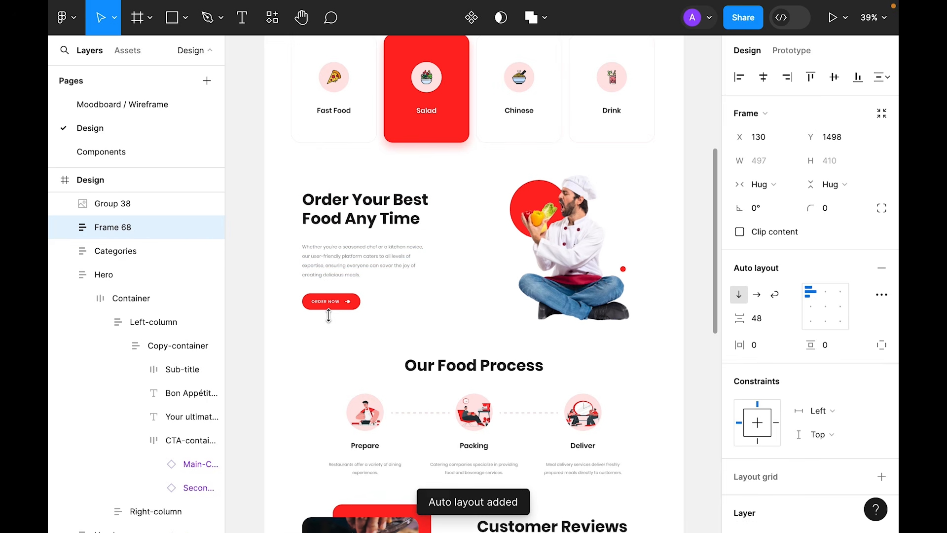
double_click(122, 228)
type("Copy-container")
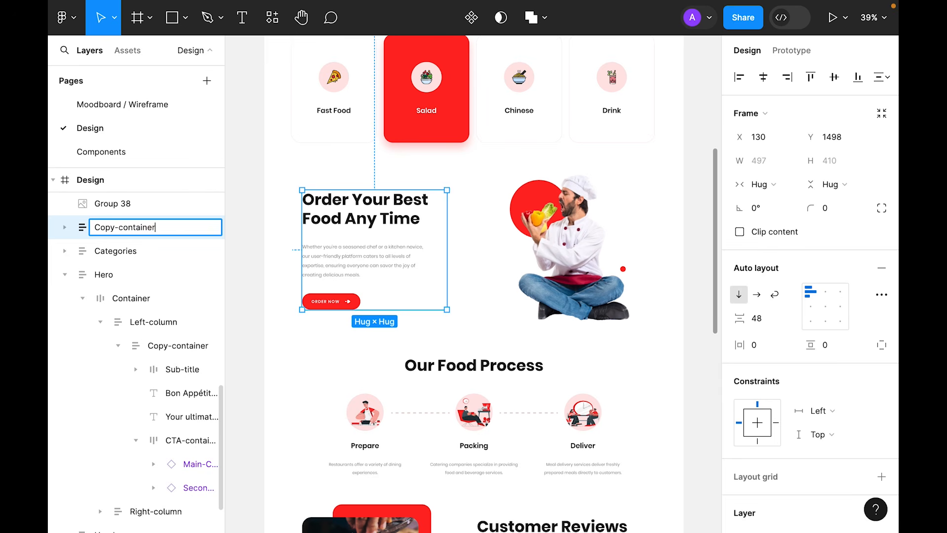
key("Return")
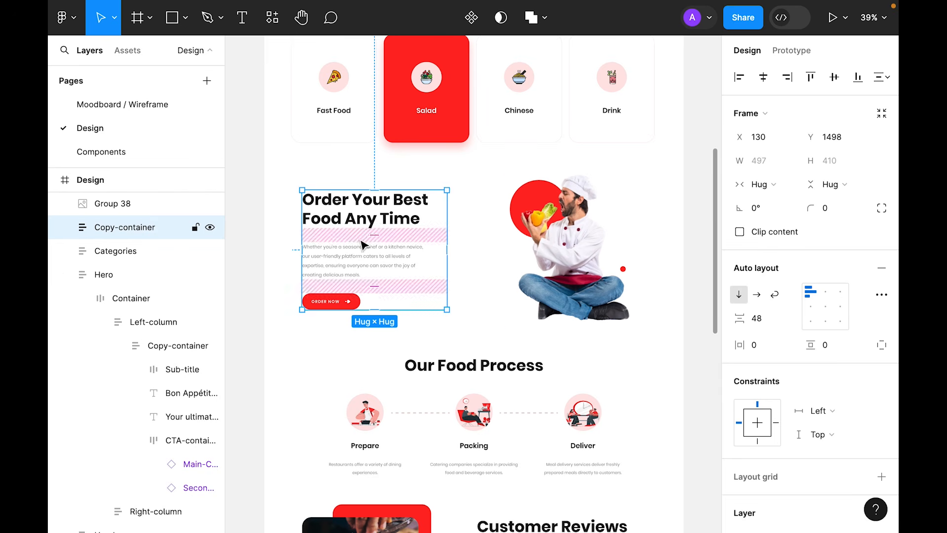
Wrap the chef image in an auto layout frame and name it Right-container.
left_click(560, 260)
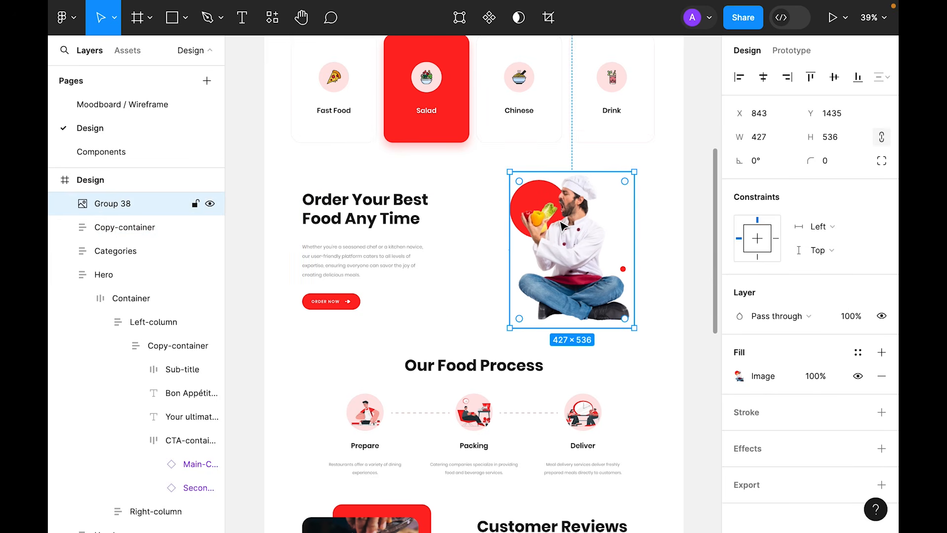
key("shift+a")
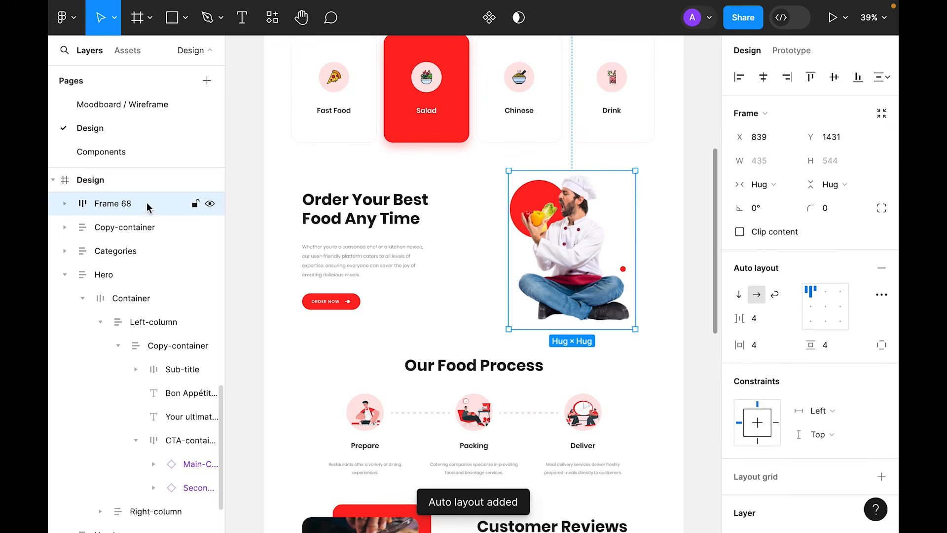
double_click(127, 204)
type("Rio")
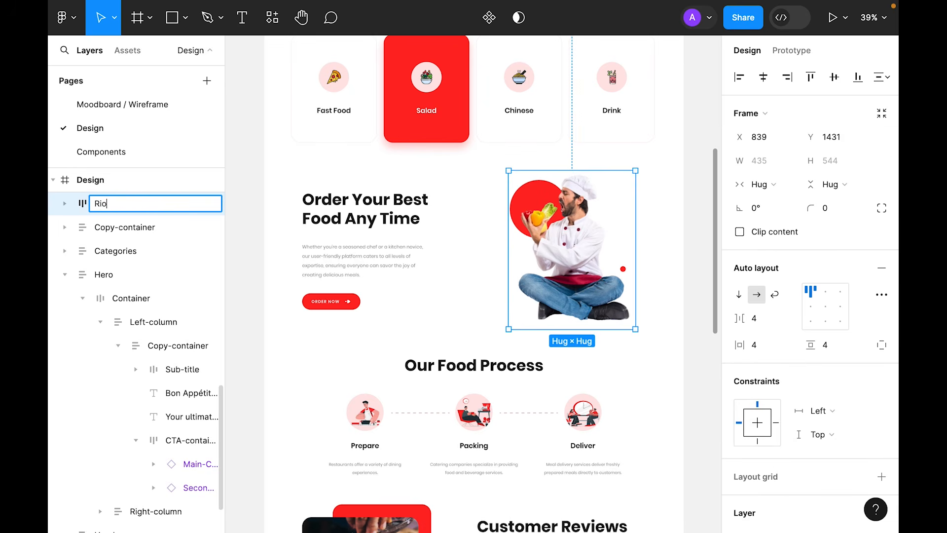
type("ht-container")
key("Return")
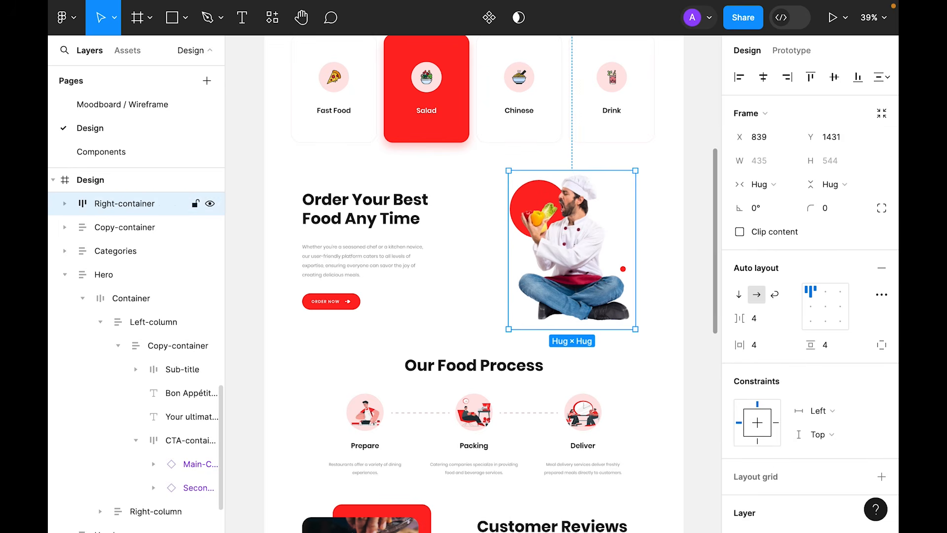
Wrap the food-ordering section's Copy-container in another auto layout frame named Left-column.
left_click(376, 217)
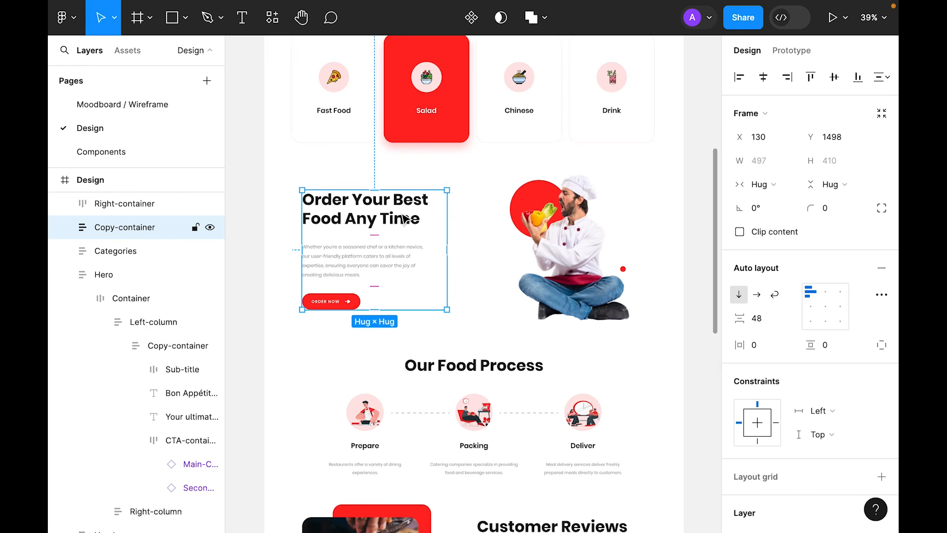
key("shift+a")
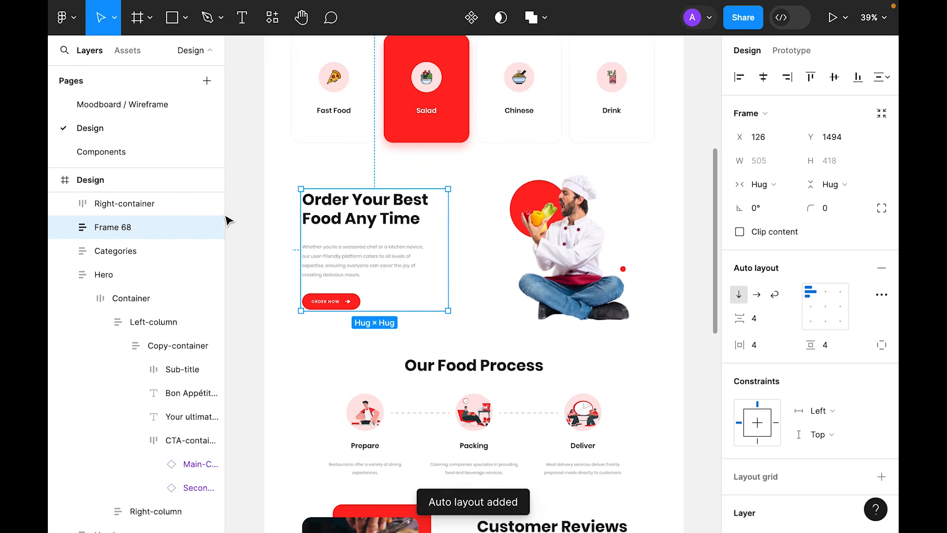
double_click(117, 226)
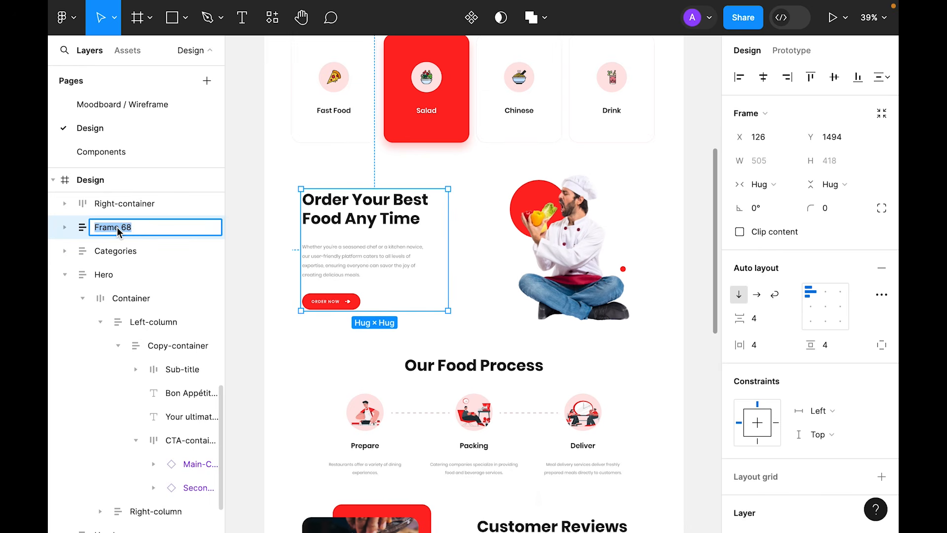
type("Left-column")
key("Return")
Rename the chef image's frame as Right-column and set its horizontal and vertical padding to 0.
left_click(572, 246)
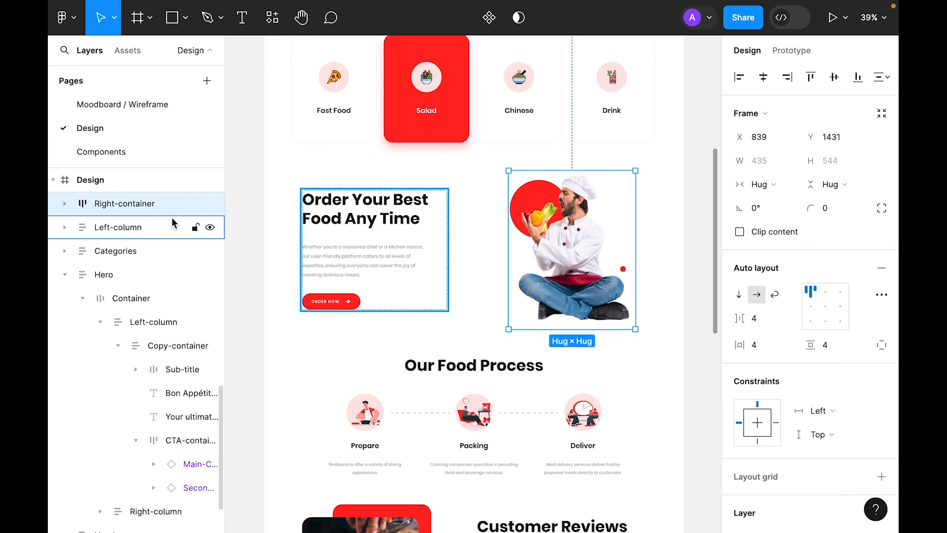
double_click(138, 203)
type("Right-colum")
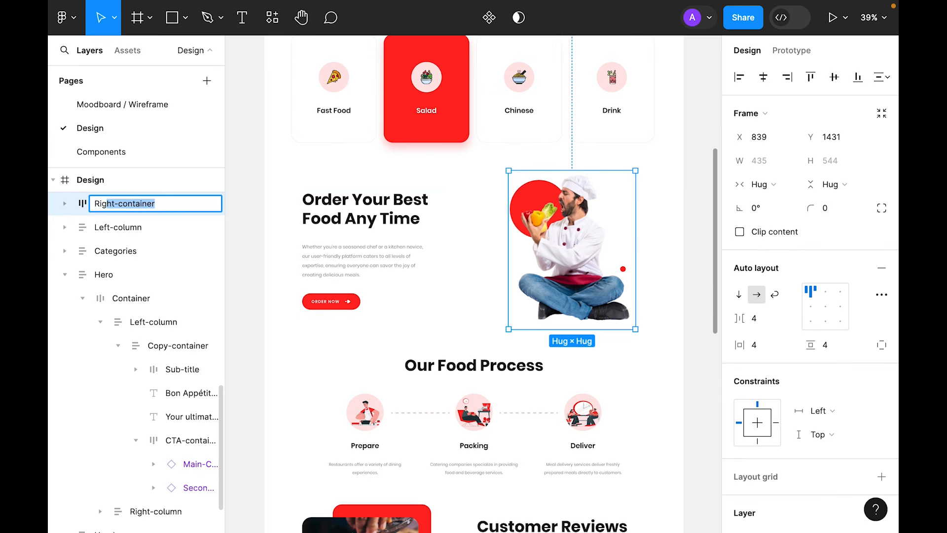
type("n")
key("Return")
left_click(778, 345)
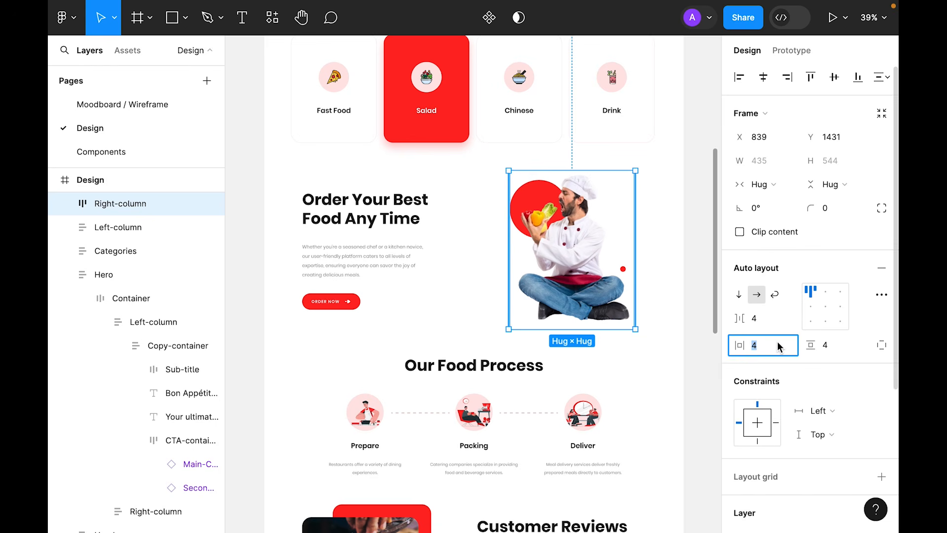
type("0")
key("Tab")
type("0")
key("Return")
Set the horizontal and vertical padding of the food-ordering section's Left-column to 0.
left_click(369, 245)
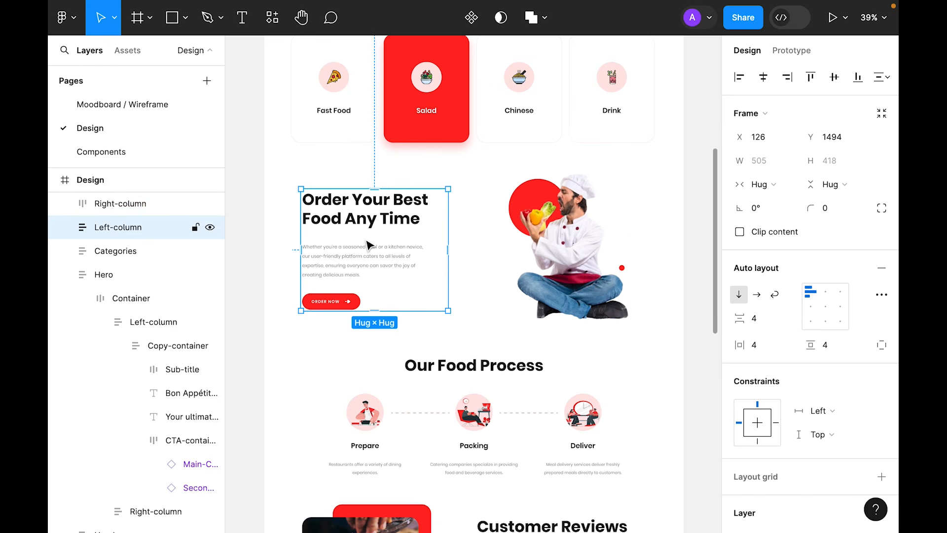
left_click(770, 344)
type("0")
key("Tab")
type("0")
key("Return")
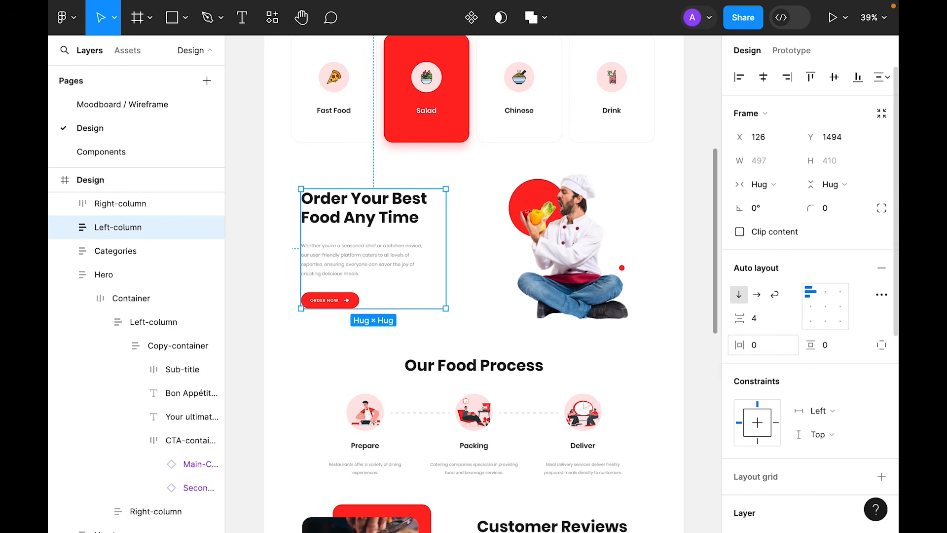
Combine the food-ordering text column and the chef image column in a horizontal auto layout frame named Container.
left_click(562, 262, "shift")
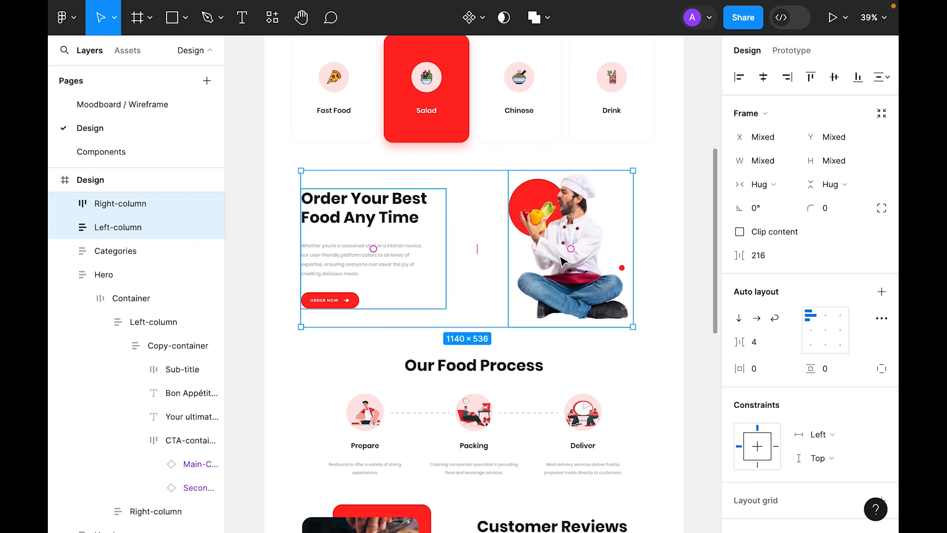
key("shift+a")
double_click(110, 204)
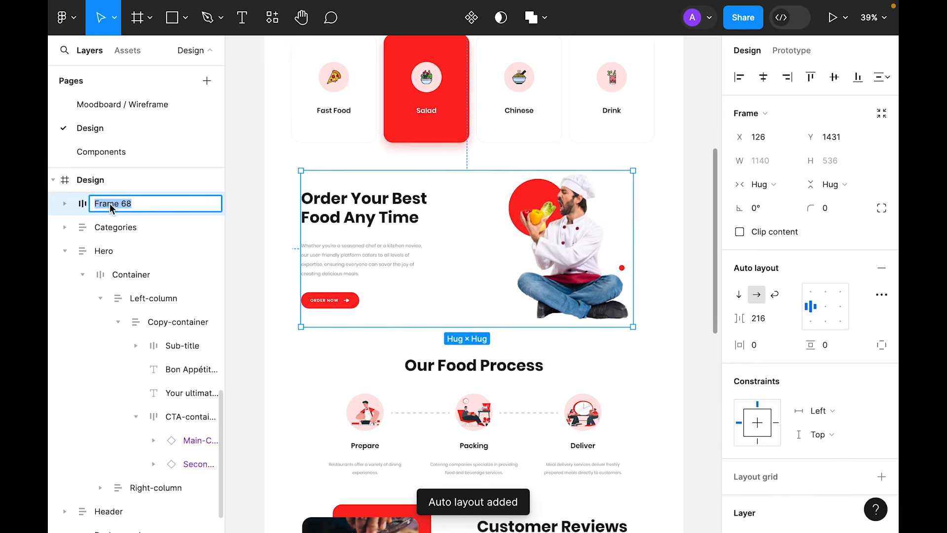
type("Container")
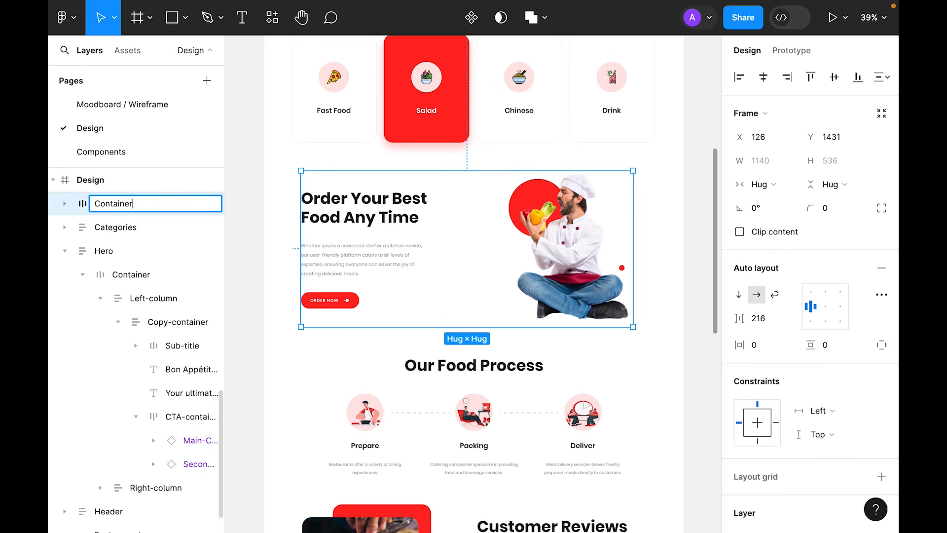
key("Return")
Wrap the food-ordering section's Container in another auto layout frame with 0 horizontal and 0 vertical padding.
key("shift+a")
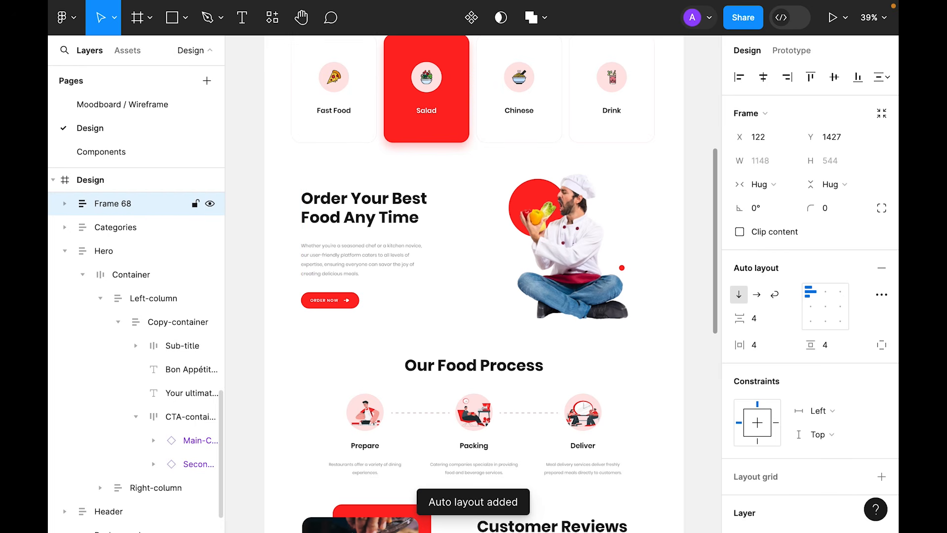
left_click(774, 342)
type("0")
key("Tab")
type("0")
key("Return")
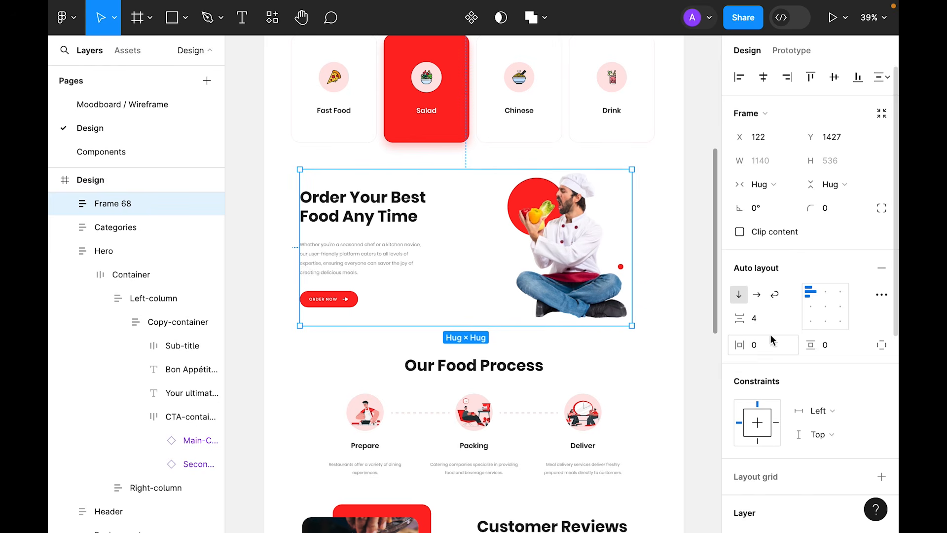
Rename the outer frame of the food-ordering section as Content and select it.
double_click(109, 205)
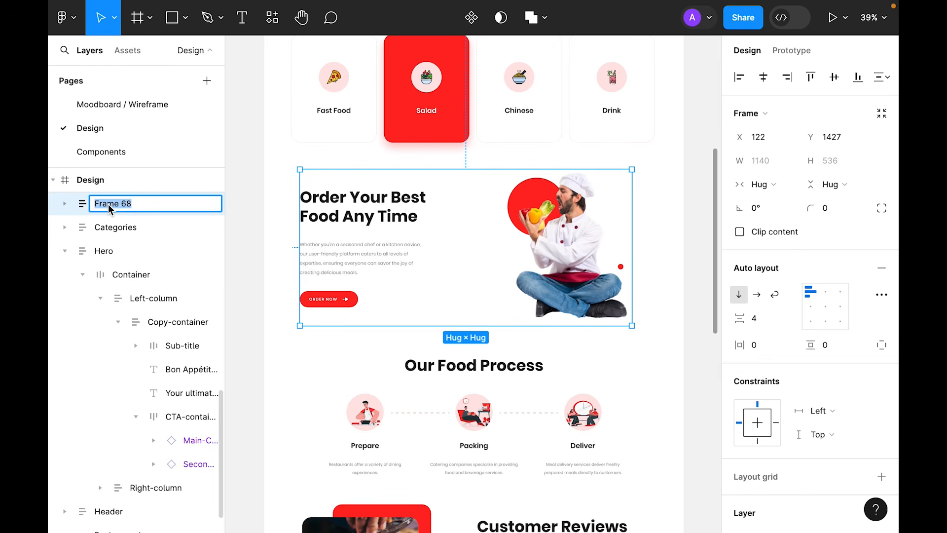
type("Contain")
key("BackSpace")
key("BackSpace")
key("BackSpace")
type("ent")
key("Return")
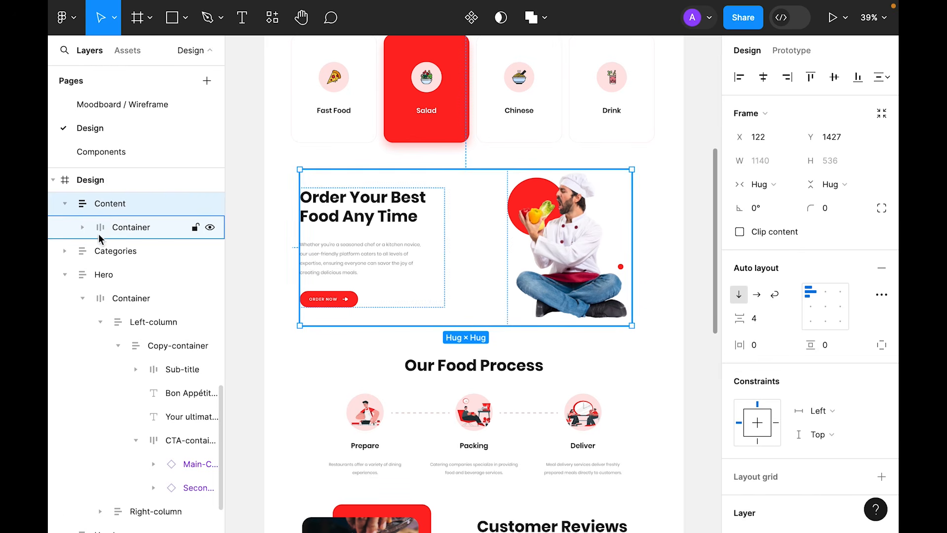
left_click(114, 227)
left_click(110, 211)
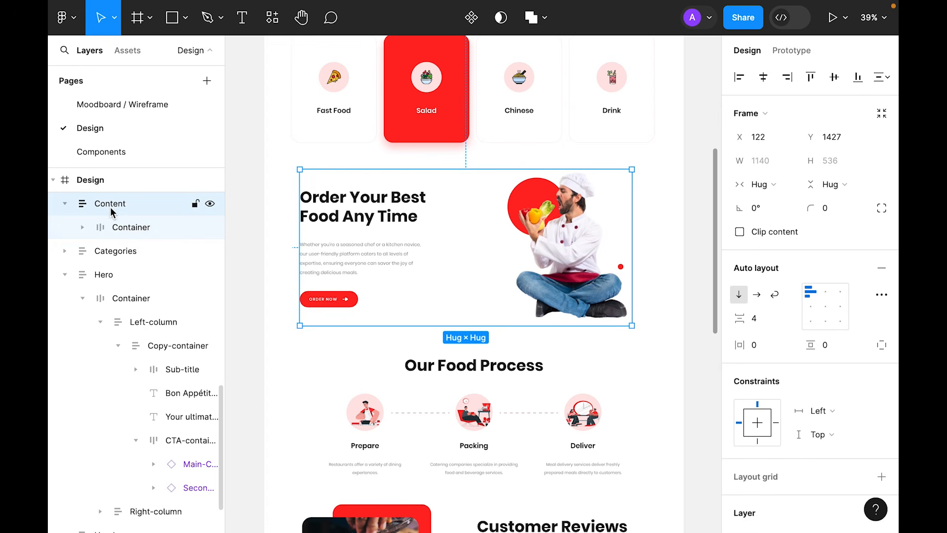
Inspect the Left-column and Right-column frames inside the food-ordering section's Container.
left_click(121, 228)
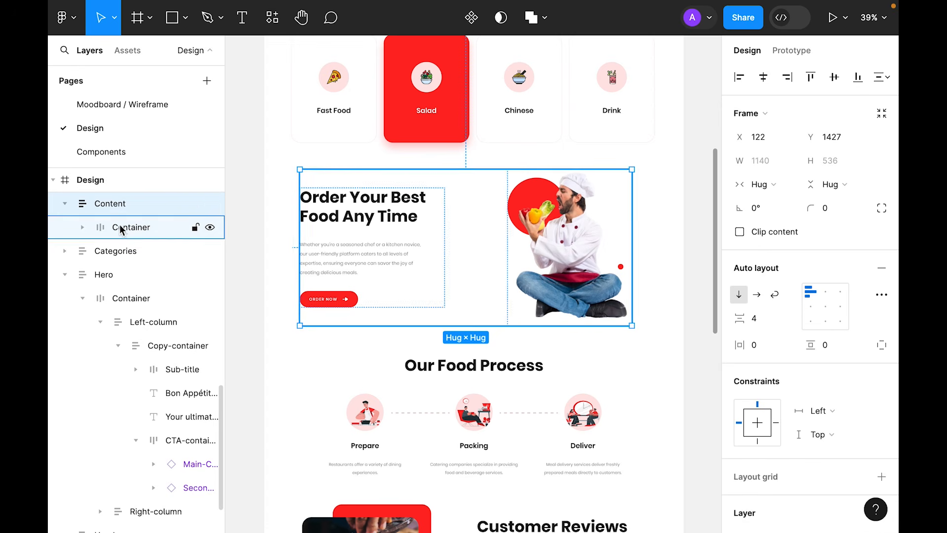
left_click(82, 227)
left_click(96, 251)
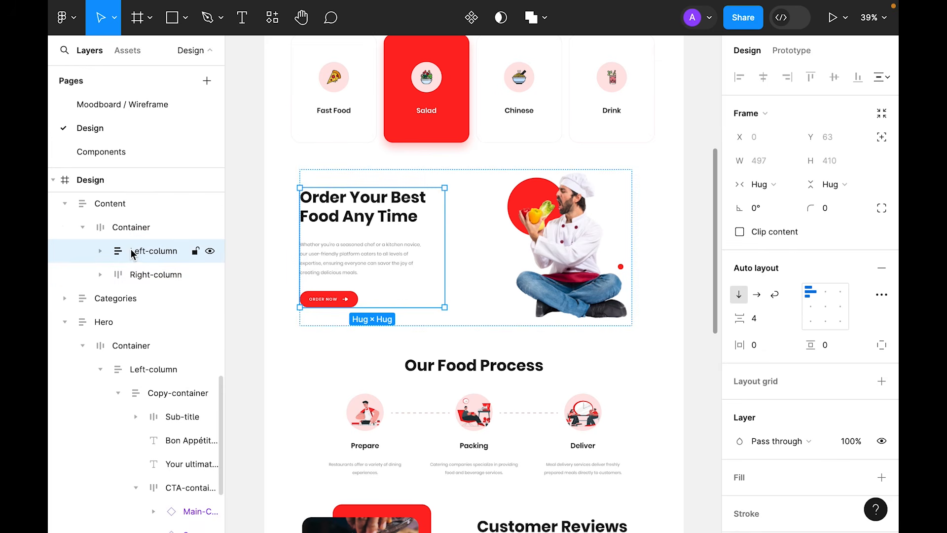
left_click(150, 279)
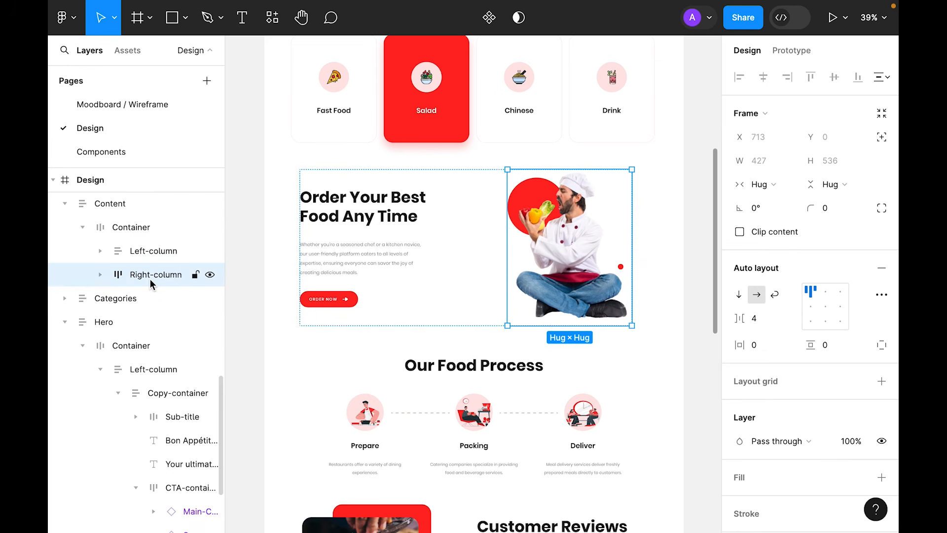
left_click(654, 329)
Wrap the three food process steps and both dotted lines in an auto layout frame named Steps-container.
scroll(655, 329, "down", 5)
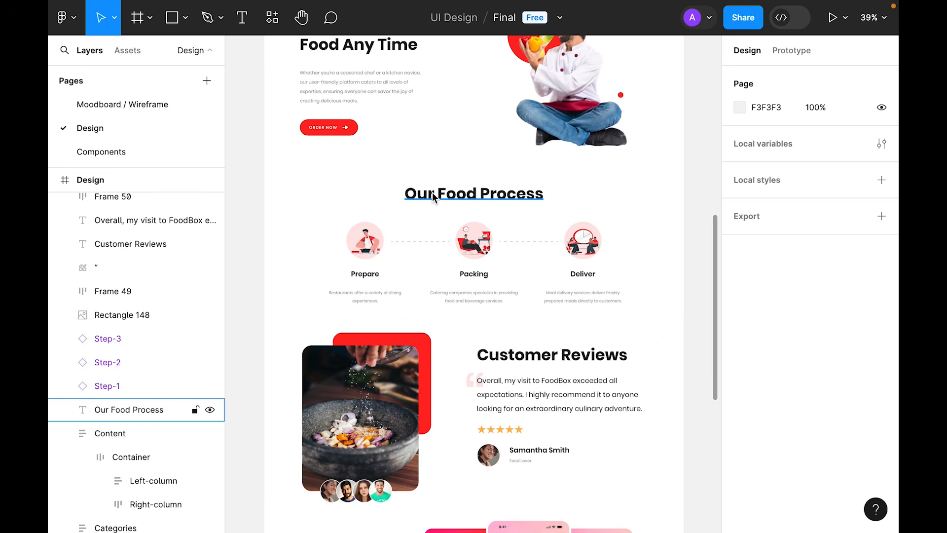
scroll(326, 256, "down", 1)
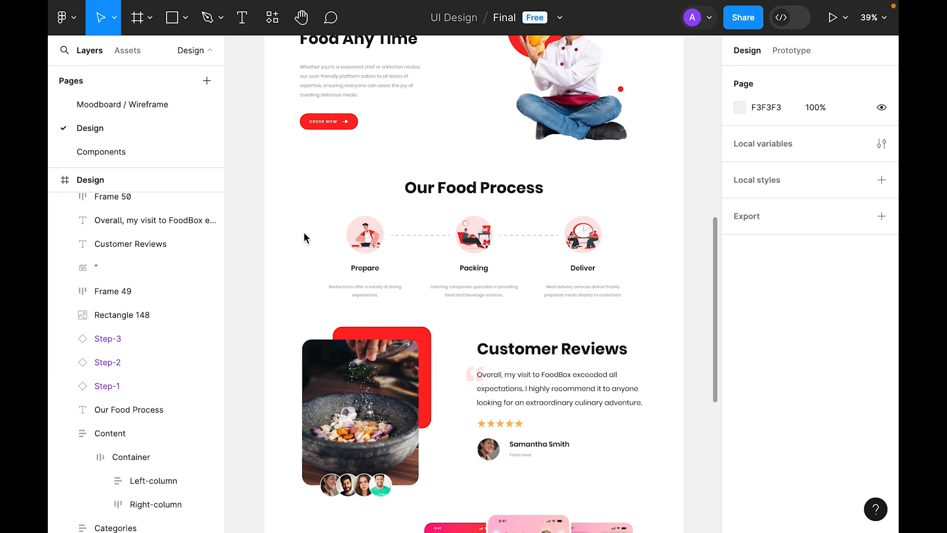
left_click_drag(301, 222, 631, 302)
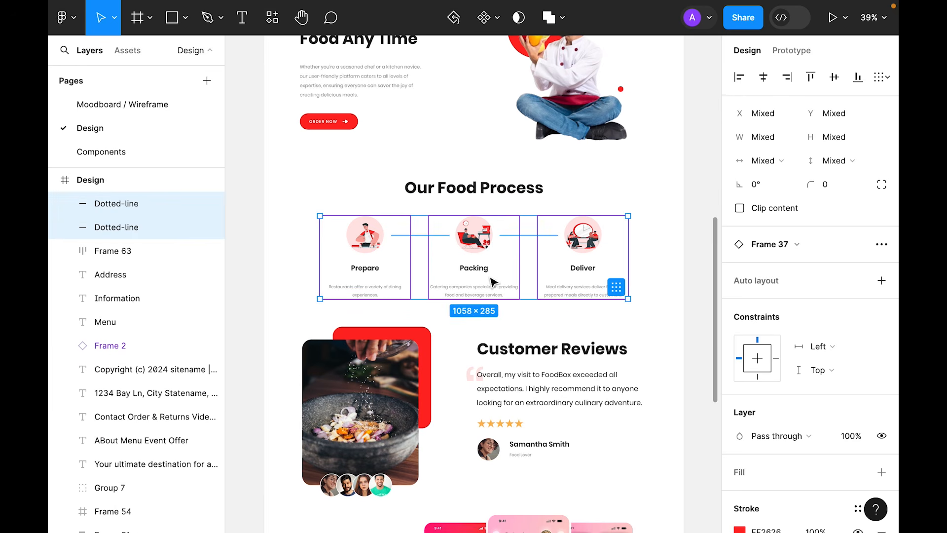
key("shift+a")
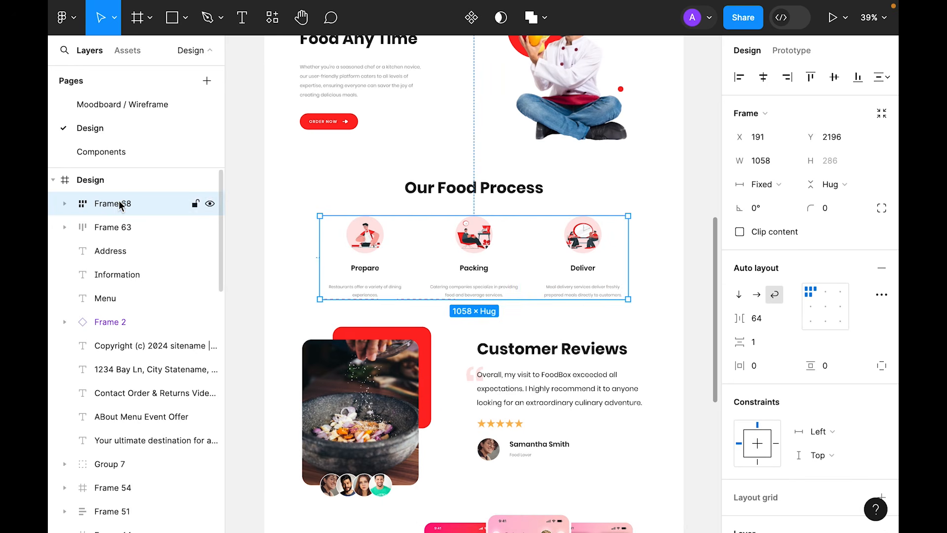
double_click(120, 206)
type("Steps")
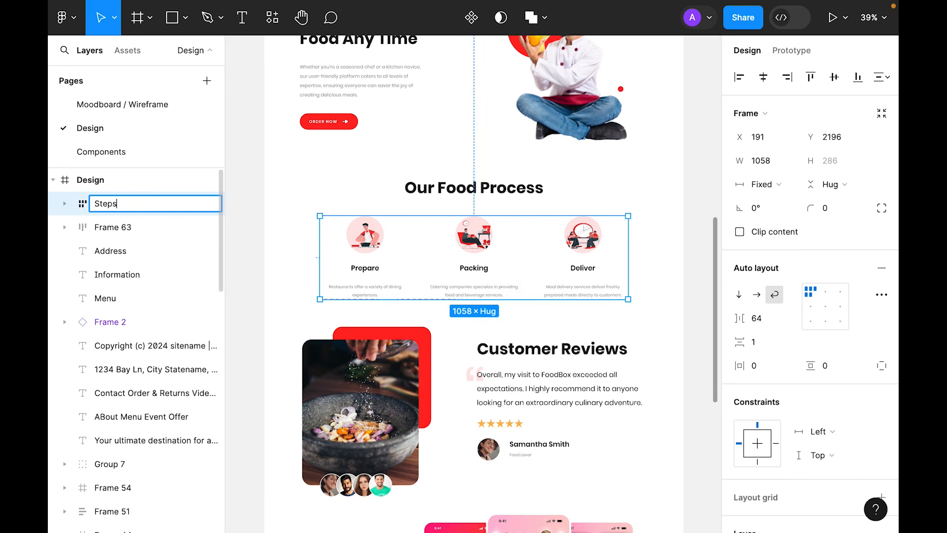
type("-container")
key("Return")
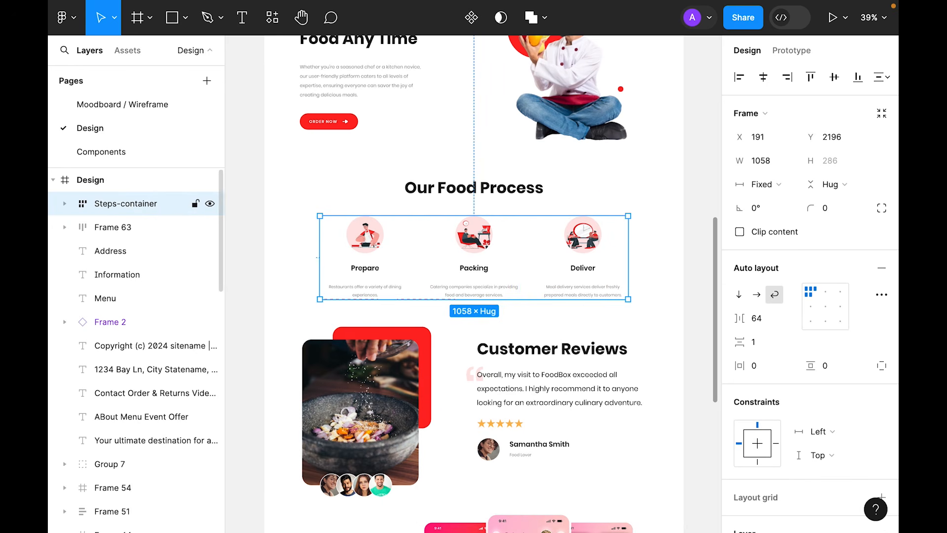
Give the first dotted line in Steps-container absolute position and place it between the Prepare and Packing icons at X 246, Y 65.
left_click(65, 204)
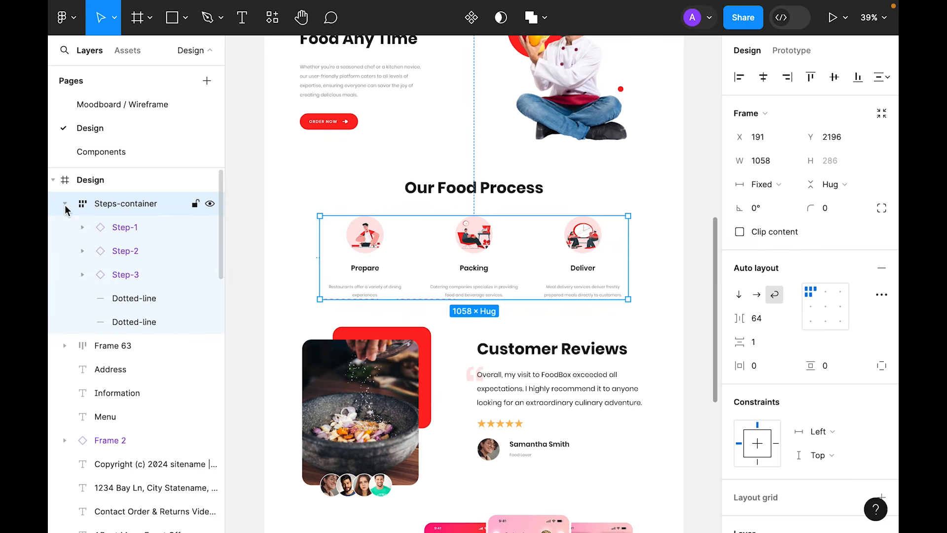
left_click(125, 298)
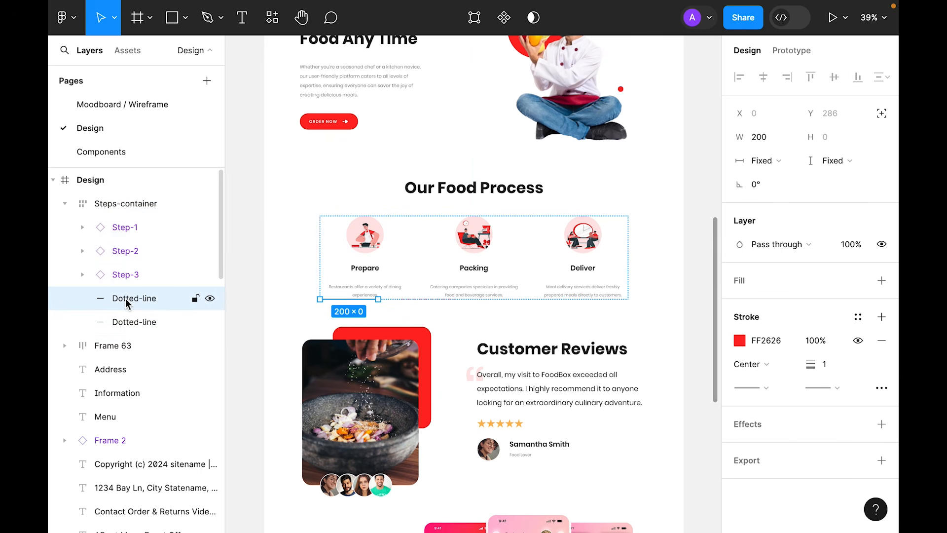
left_click(882, 113)
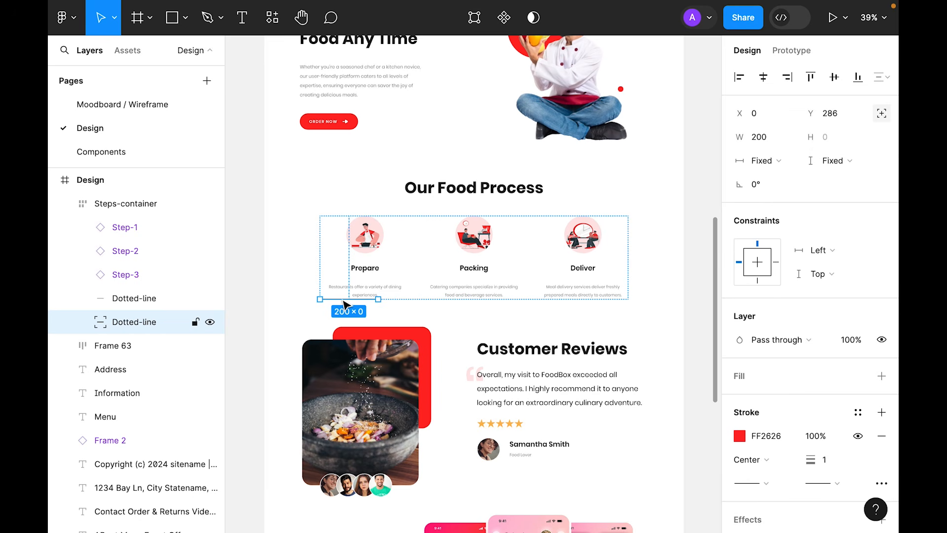
left_click_drag(345, 304, 417, 240)
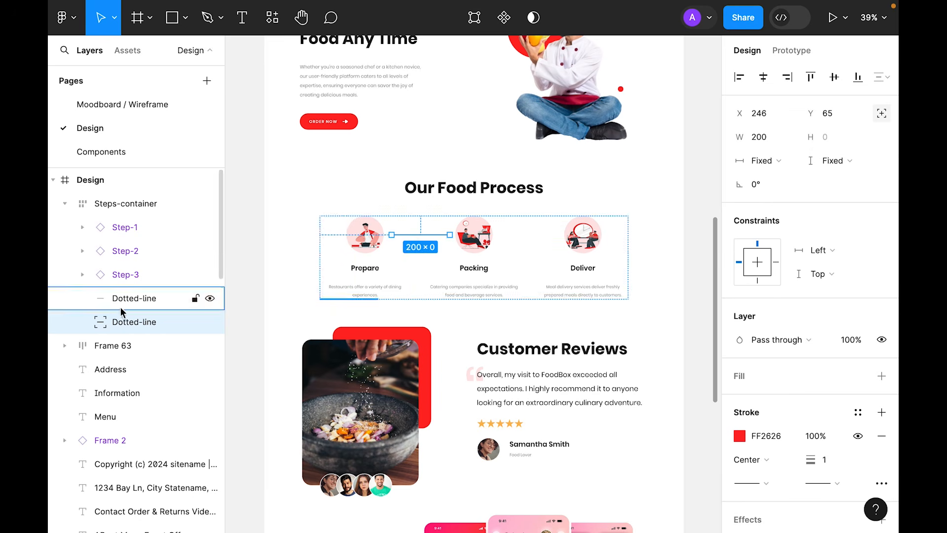
Give the second dotted line absolute position and place it between the Packing and Deliver icons at about X 625, Y 65.
key("ctrl+z")
key("ctrl+z")
left_click(881, 113)
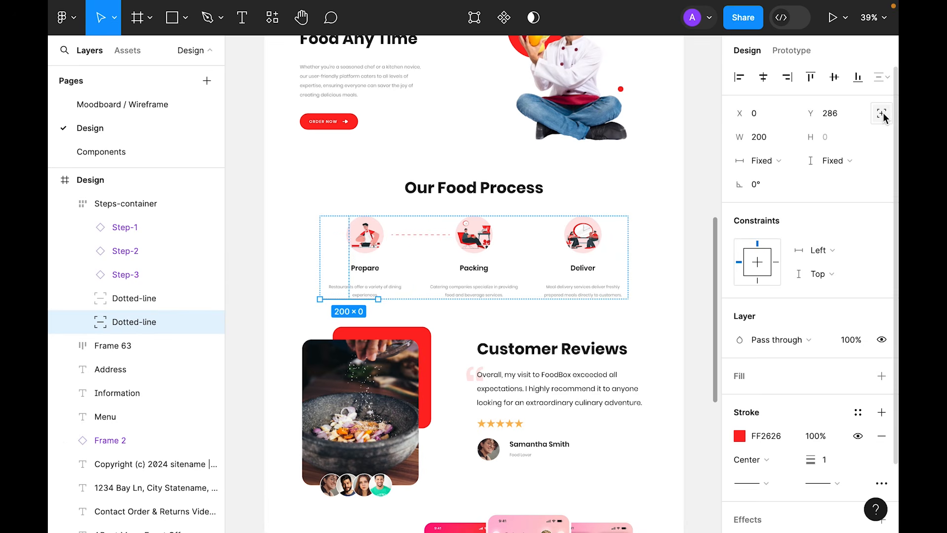
left_click_drag(360, 304, 541, 240)
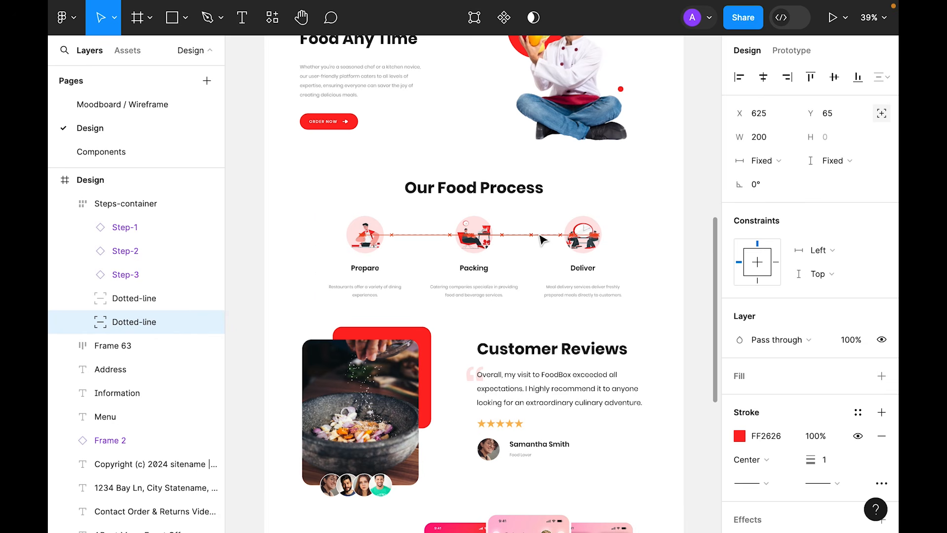
left_click(674, 248)
Combine the Our Food Process heading and Steps-container in a vertical auto layout frame named Container.
left_click(408, 279)
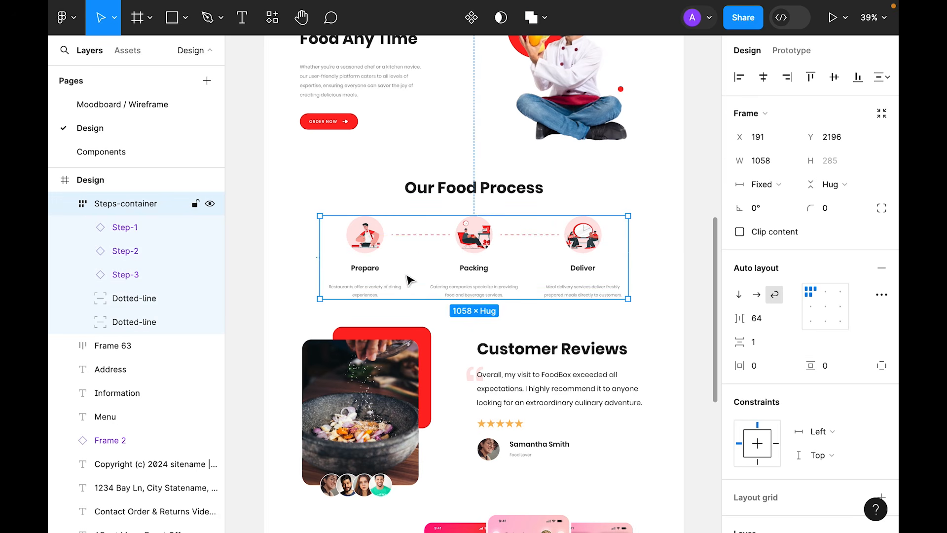
left_click(504, 192, "shift")
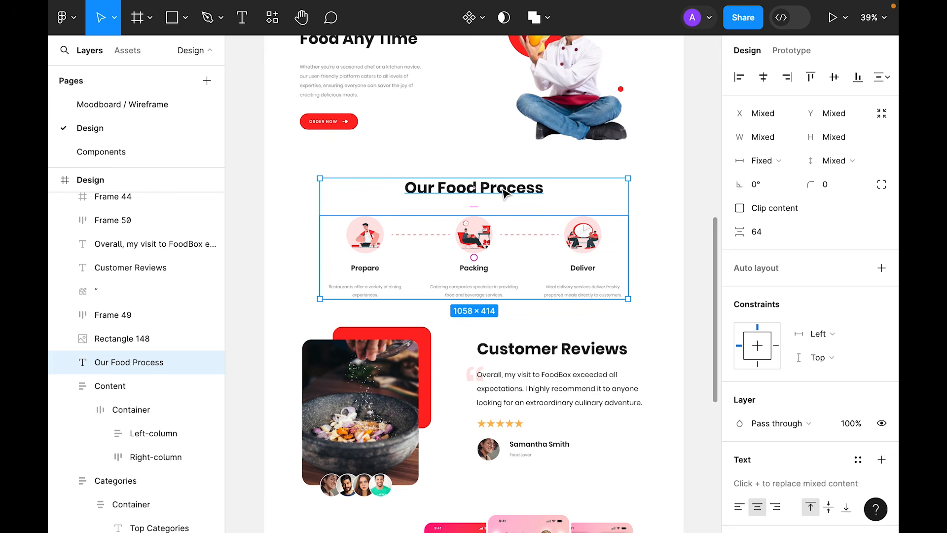
key("shift+a")
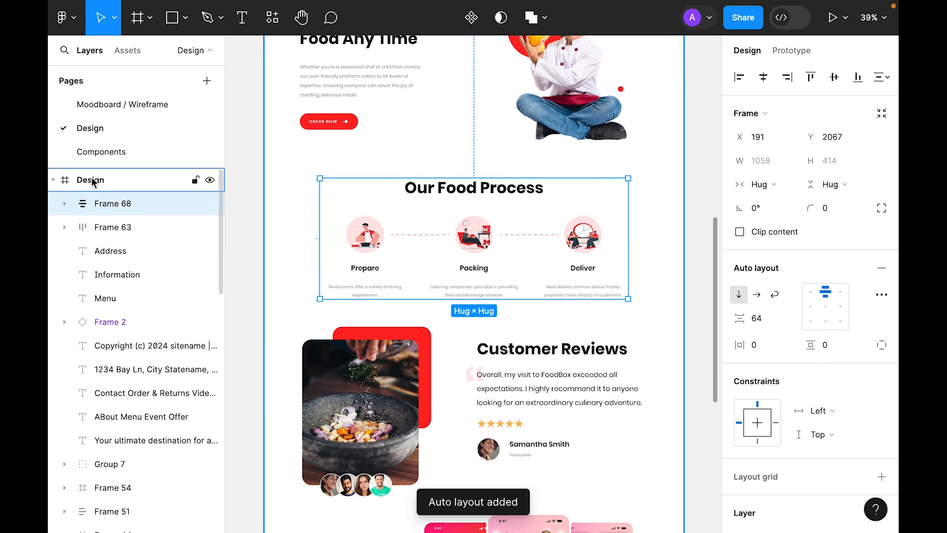
double_click(110, 203)
type("Container")
key("Return")
Wrap the food process section's Container in another auto layout frame with 0 horizontal and 0 vertical padding.
key("shift+a")
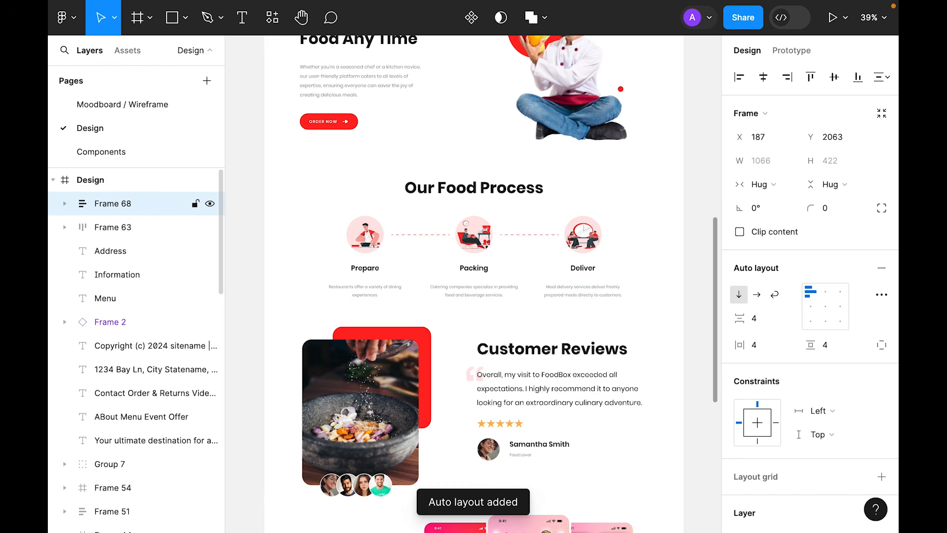
left_click(761, 345)
type("0")
key("Tab")
type("0")
key("Return")
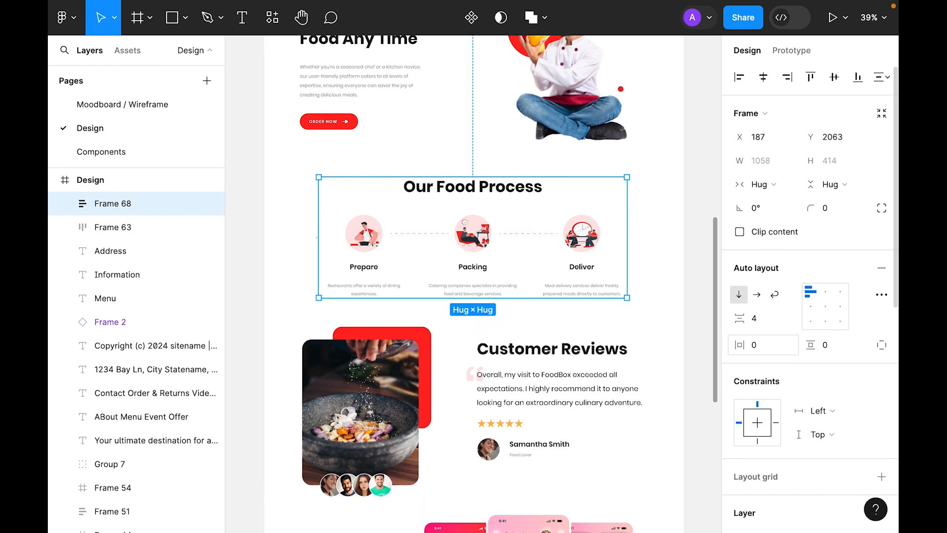
Rename the outer frame of the food process section as Process and deselect it.
double_click(117, 203)
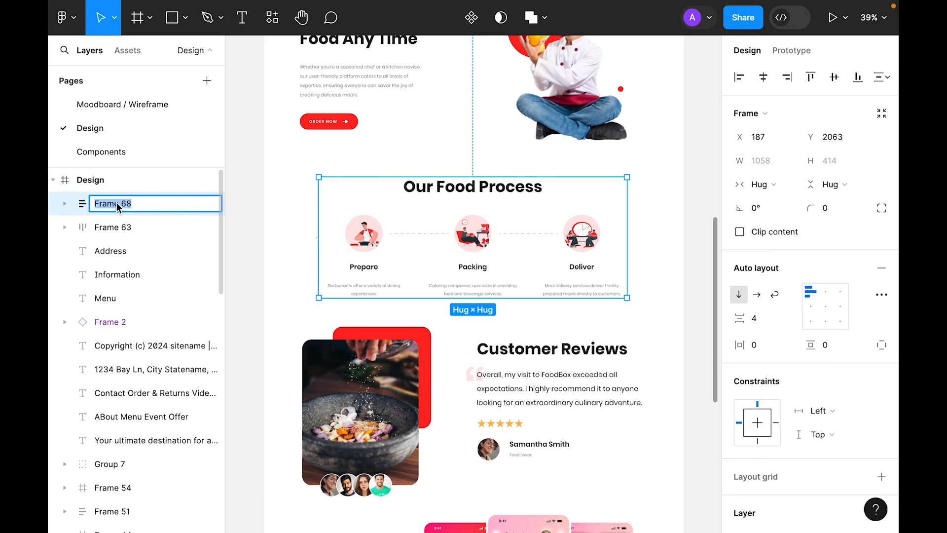
type("Process")
key("Return")
left_click(649, 258)
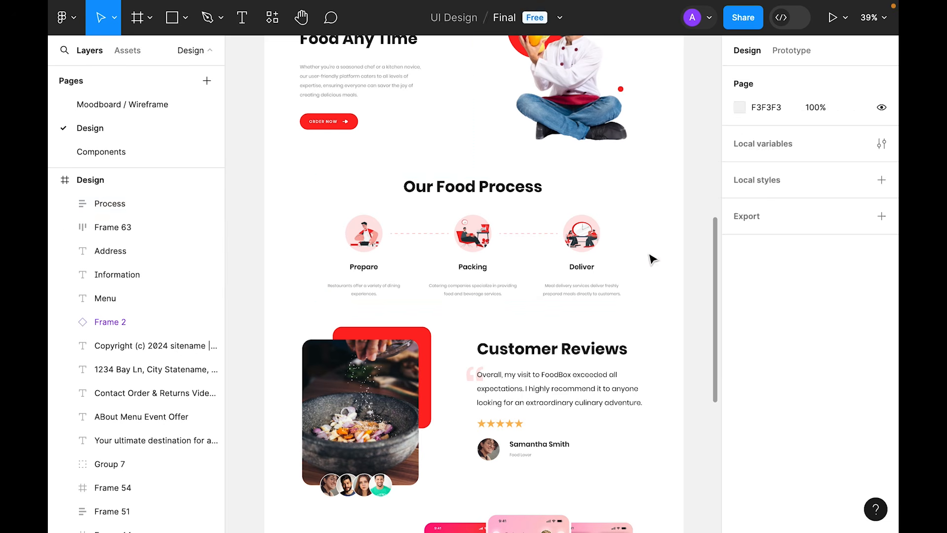
Collapse the Content, Categories and Hero frames in the layer list and select the Header frame.
left_click(533, 244)
scroll(533, 244, "up", 2)
left_click(511, 176)
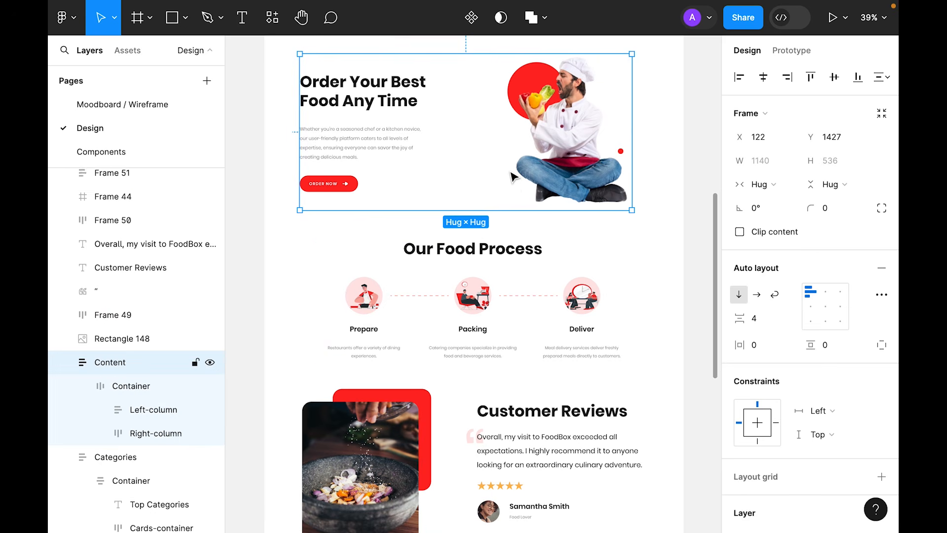
left_click(64, 362)
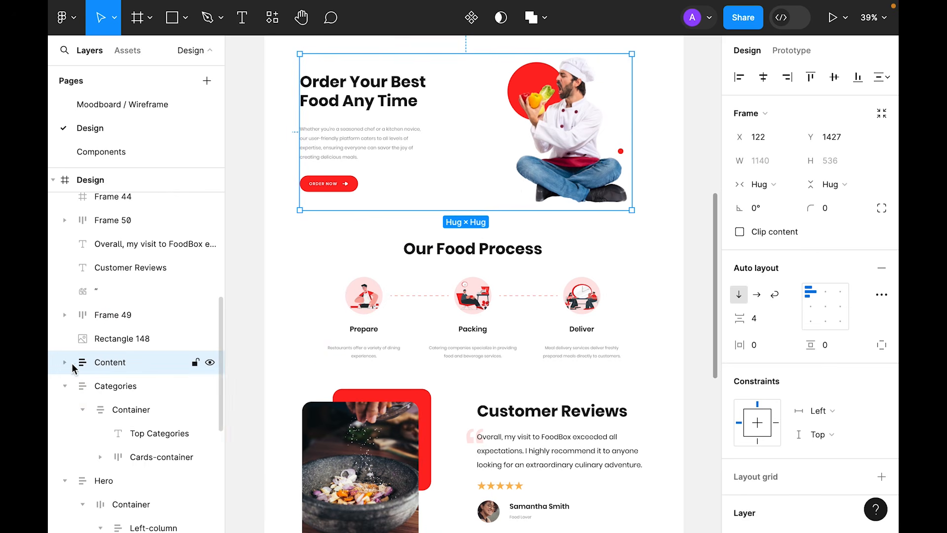
scroll(464, 182, "up", 3)
left_click(465, 173)
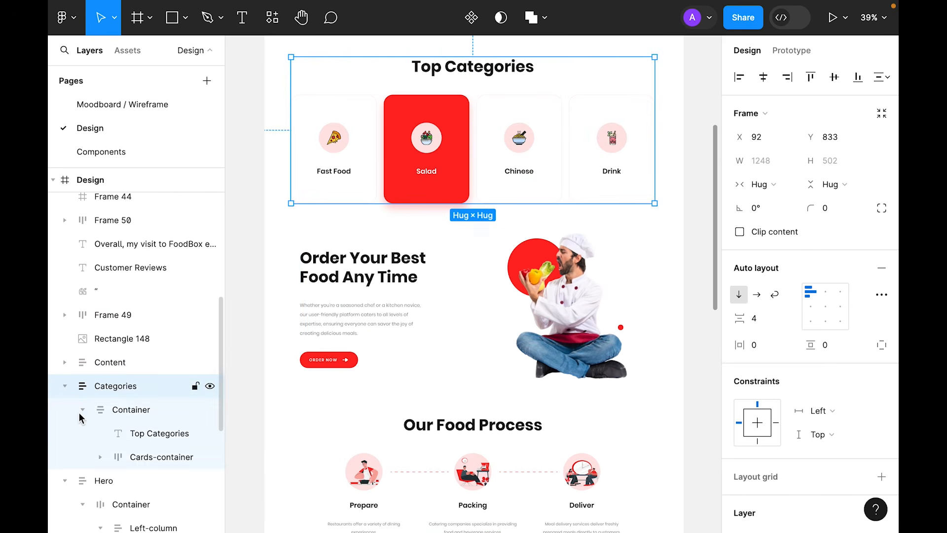
left_click(65, 385)
scroll(450, 210, "up", 5)
left_click(451, 209)
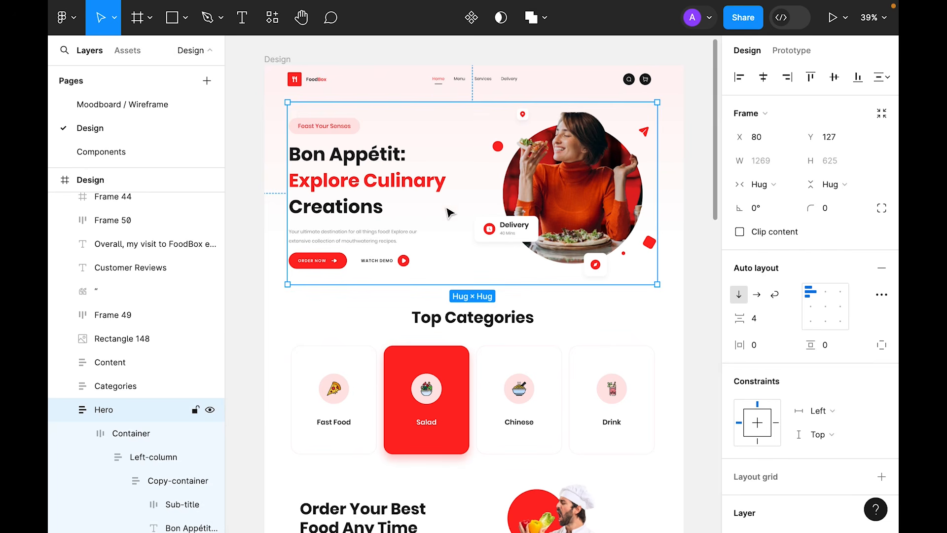
left_click(65, 409)
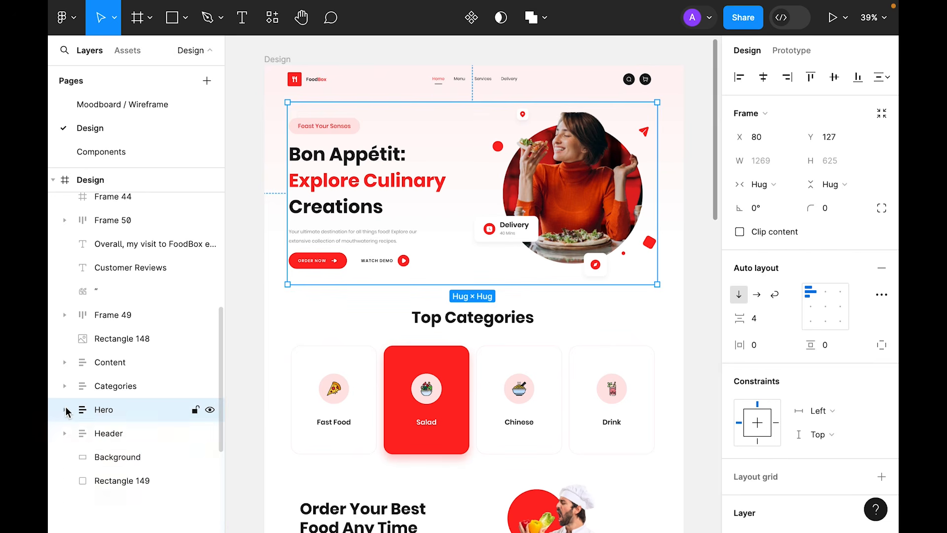
left_click(438, 84)
scroll(122, 273, "up", 3)
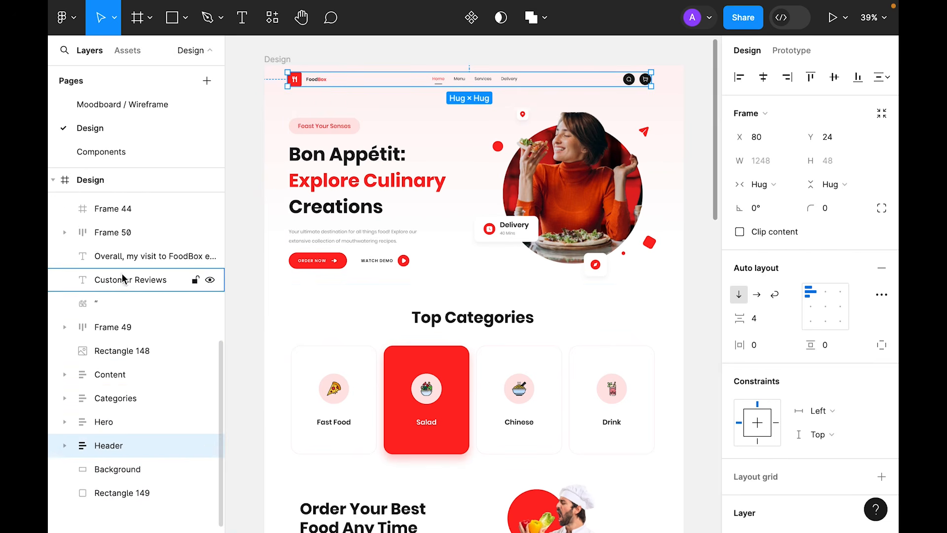
Wrap the Customer Reviews section's food photo, red rectangle and row of avatars in an auto layout frame.
scroll(485, 330, "down", 12)
left_click(523, 338)
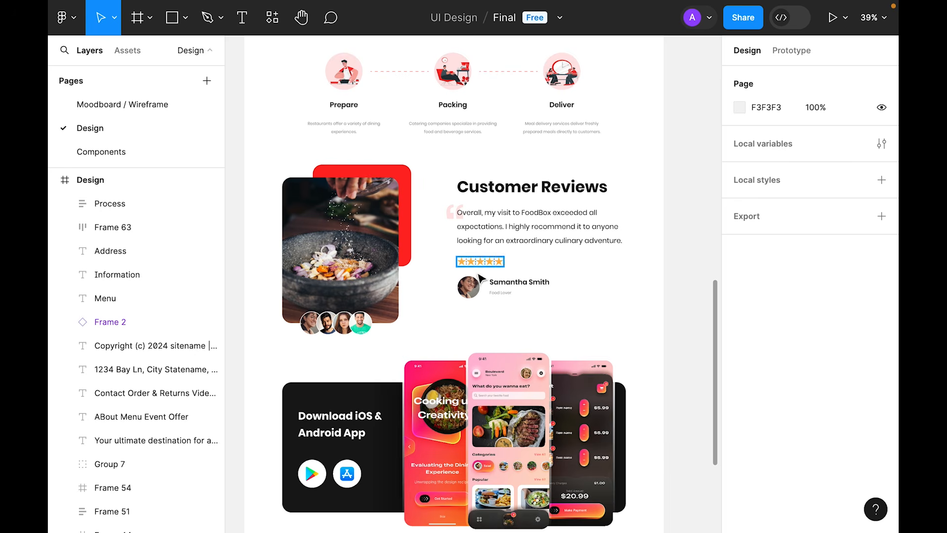
left_click_drag(269, 165, 359, 314)
key("shift+a")
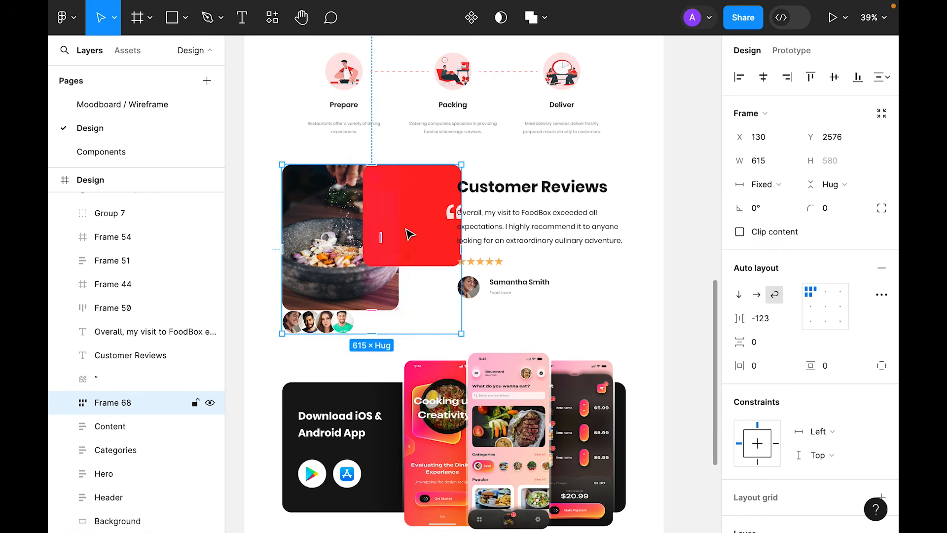
Give the red rectangle in the reviews image frame absolute position and reorder it behind the food photo.
double_click(421, 216)
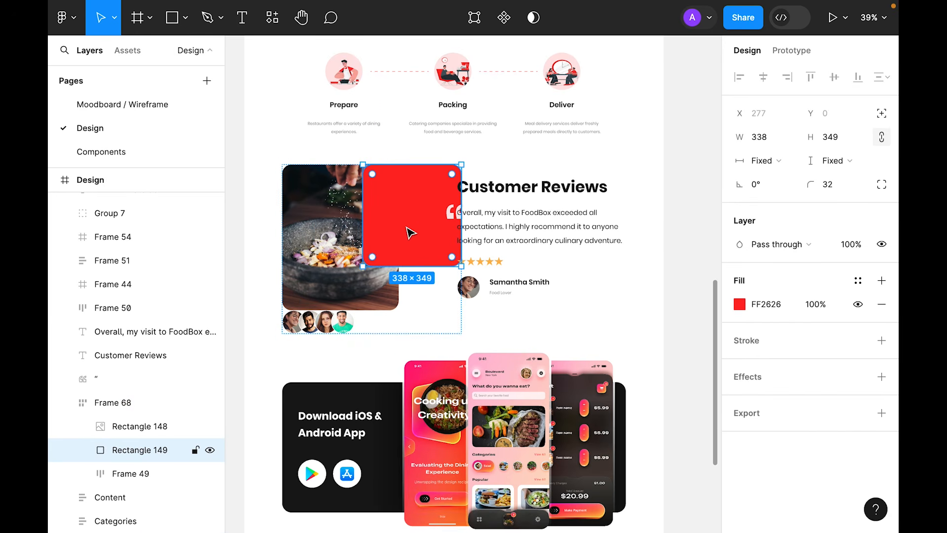
left_click(881, 113)
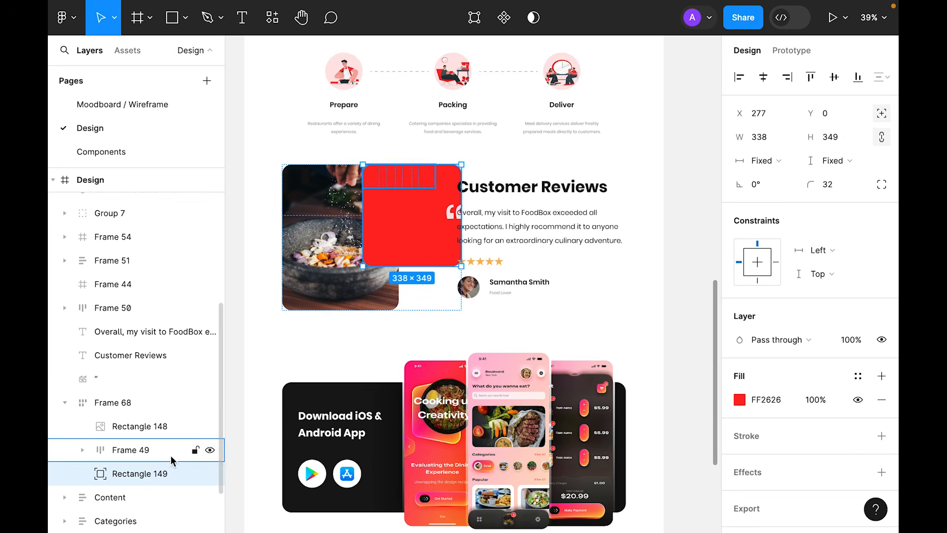
left_click_drag(135, 473, 148, 421)
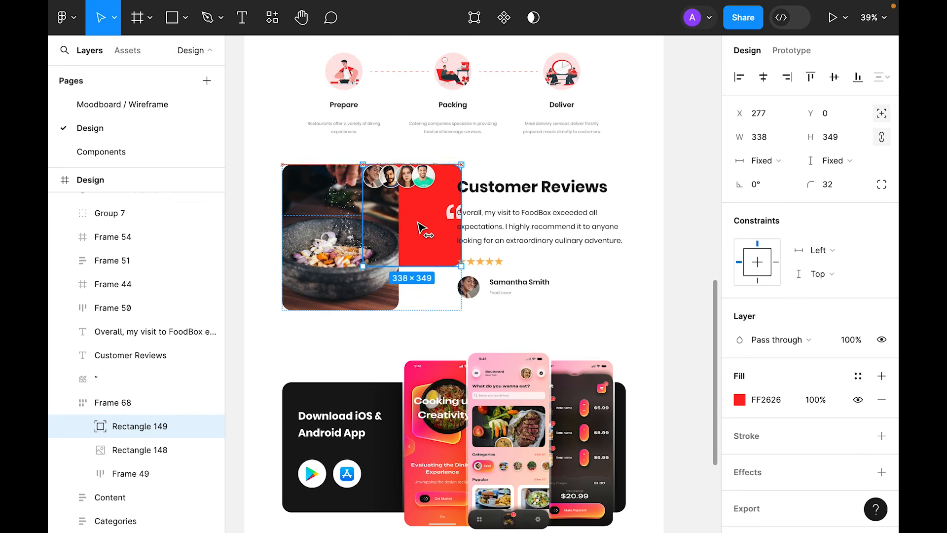
Move the red rectangle behind the reviews food photo so it peeks out at its upper right, at X 102, Y -40.
left_click_drag(393, 224, 376, 224)
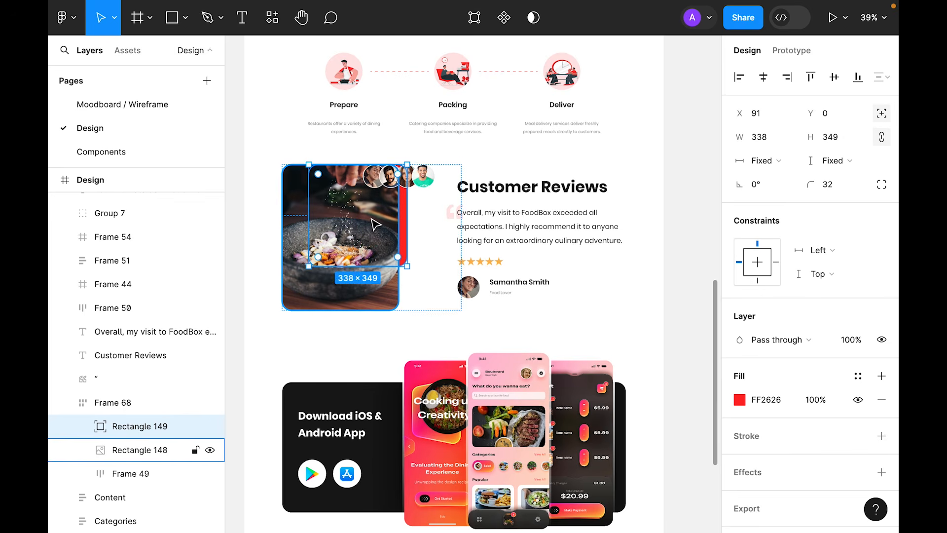
key("Up")
key("Up")
key("Up")
key("Up")
key("Up")
key("Up")
key("Up")
key("Up")
key("Up")
key("Up")
key("Up")
key("Up")
key("Up")
key("Up")
key("Up")
key("Up")
key("Up")
key("Up")
key("Up")
key("Up")
key("alt")
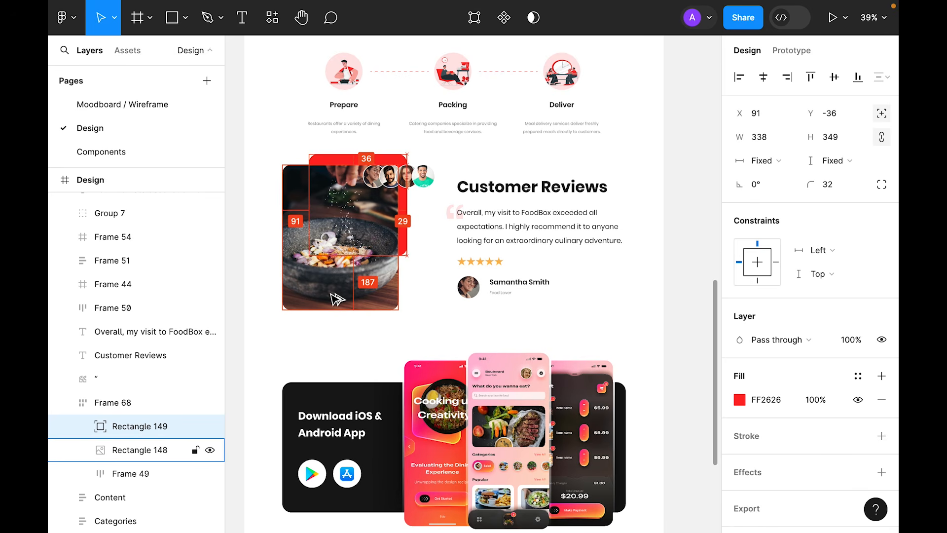
key("Up")
key("Up")
key("Up")
key("Up")
key("Right")
key("Right")
key("Right")
key("Right")
key("Right")
key("Right")
key("Right")
key("Right")
key("Right")
key("Right")
key("Right")
key("Right")
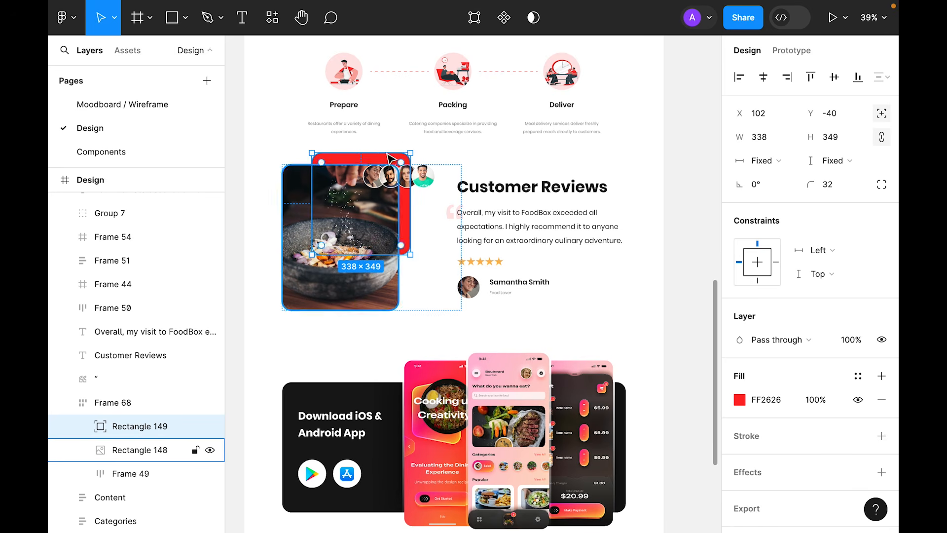
Give the row of avatars absolute position over the photo's lower edge at X 23, Y 460, and rename it Avatars.
left_click(427, 186)
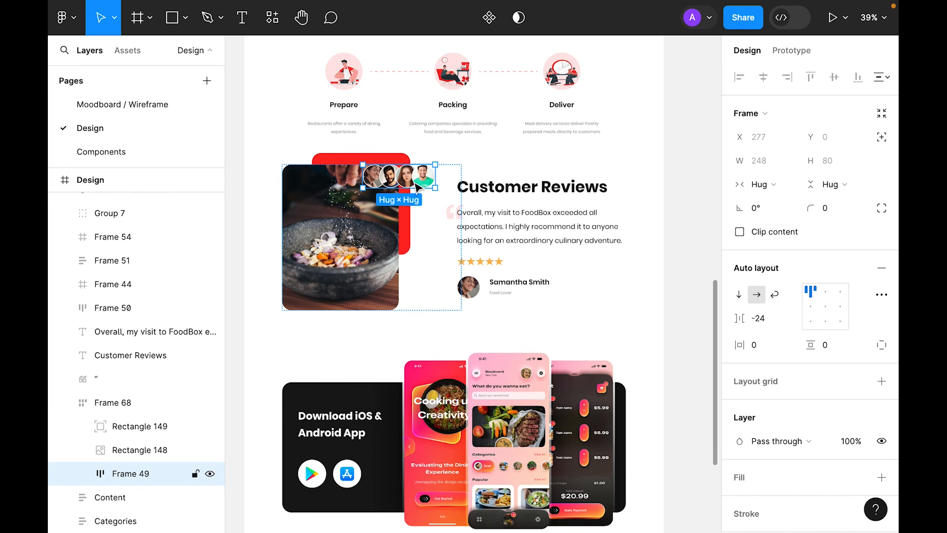
left_click(881, 137)
left_click_drag(402, 182, 334, 314)
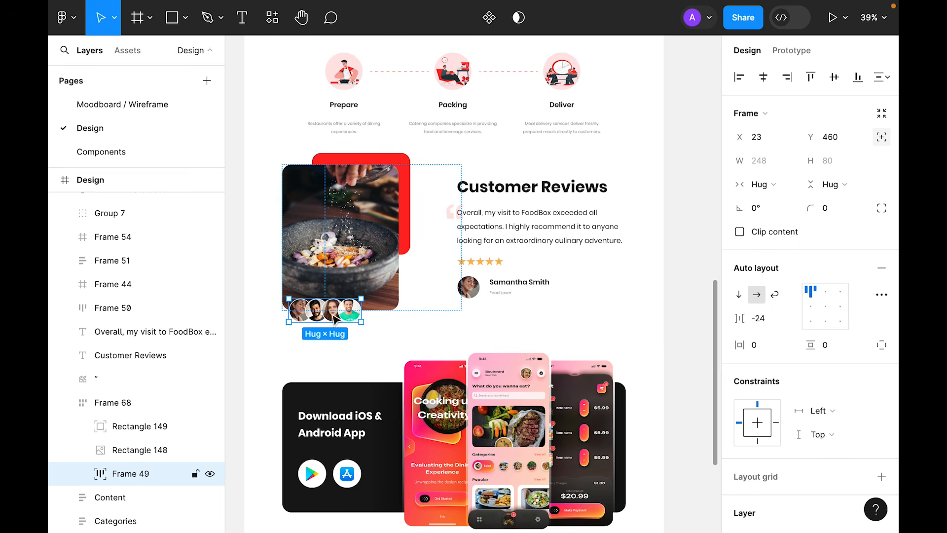
double_click(146, 475)
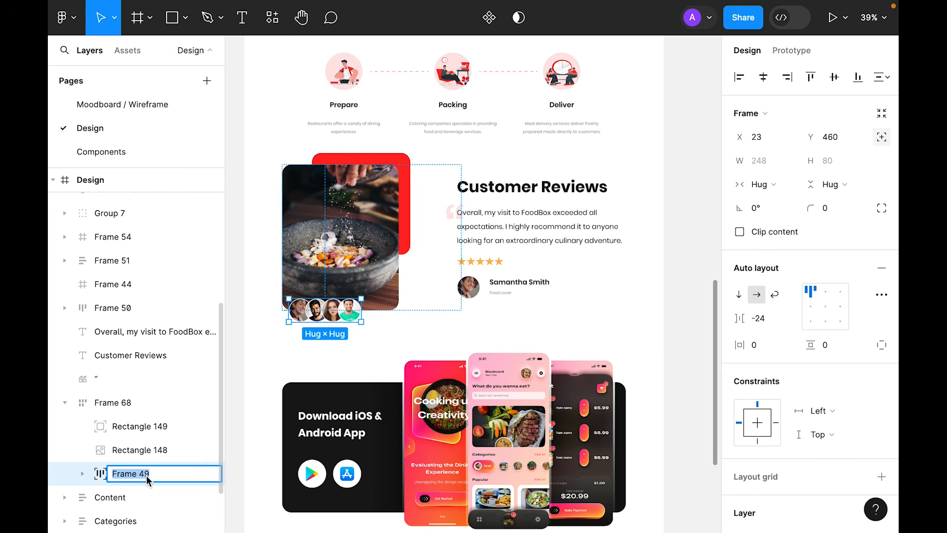
type("Avatars")
key("Return")
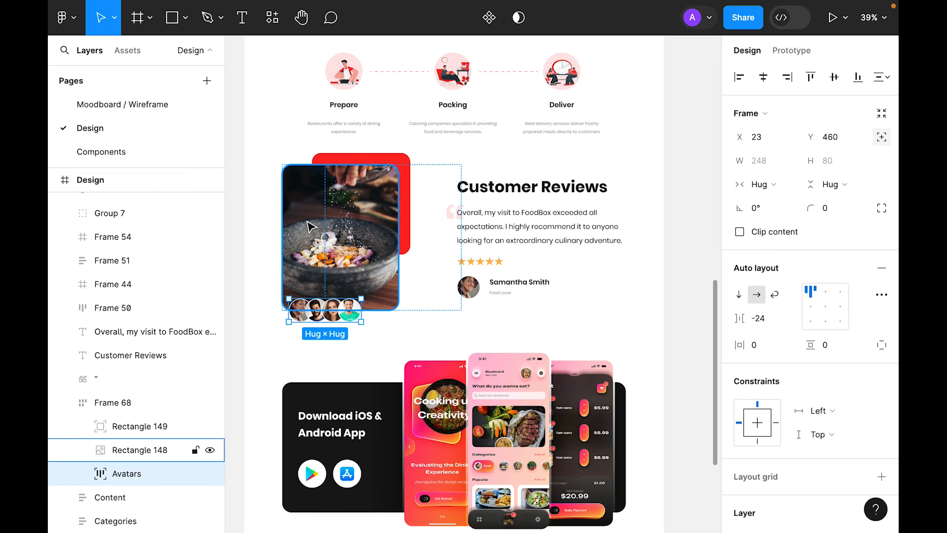
Rename the food photo layer as Img and the red rectangle as Red-rec, and deselect.
left_click(139, 450)
double_click(142, 450)
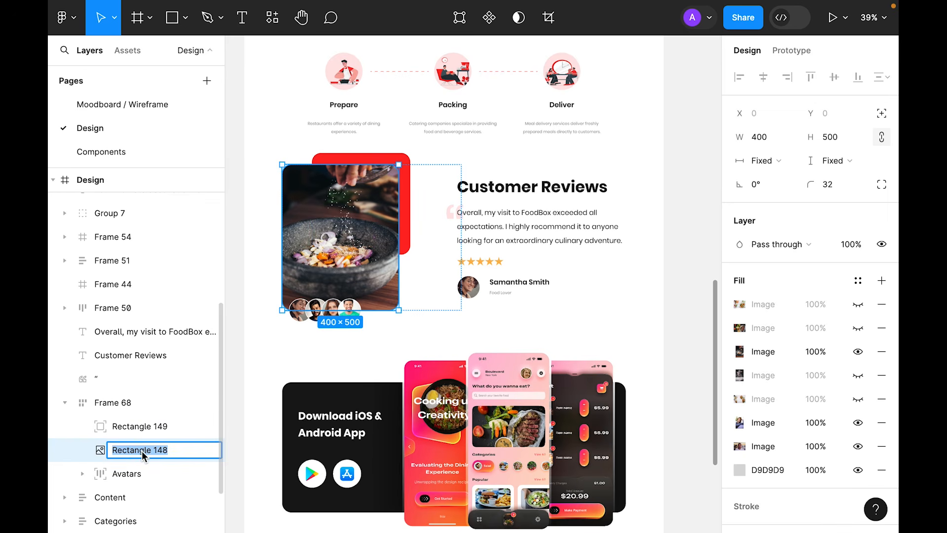
type("IMg")
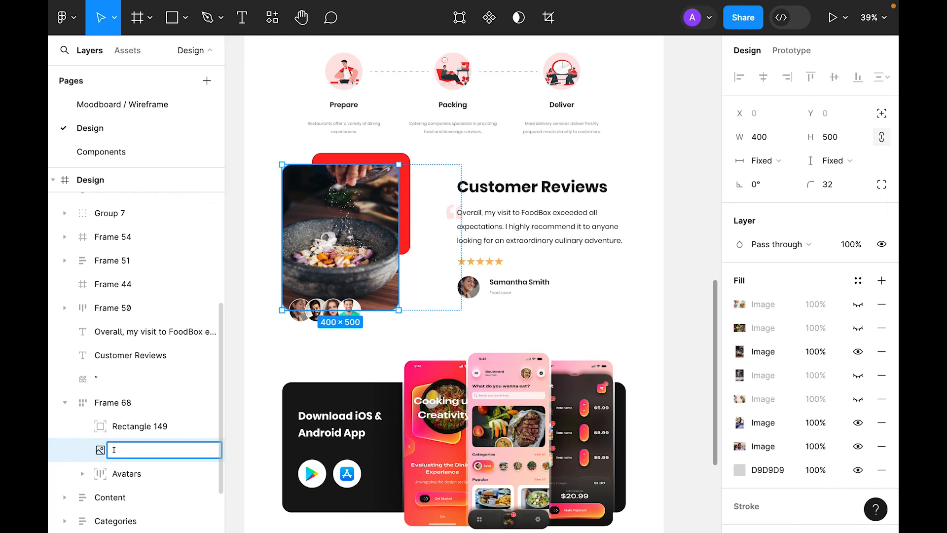
key("Return")
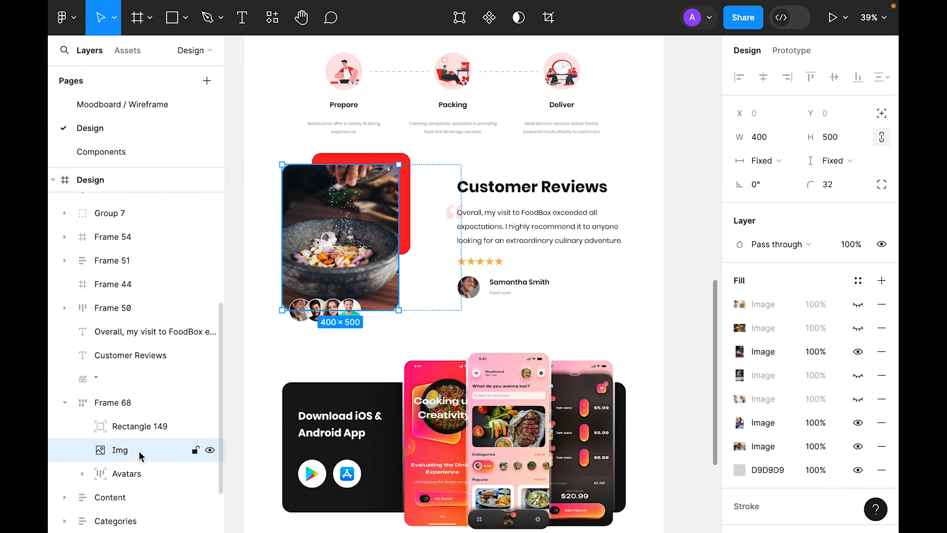
left_click(141, 428)
double_click(141, 428)
type("Red-rec")
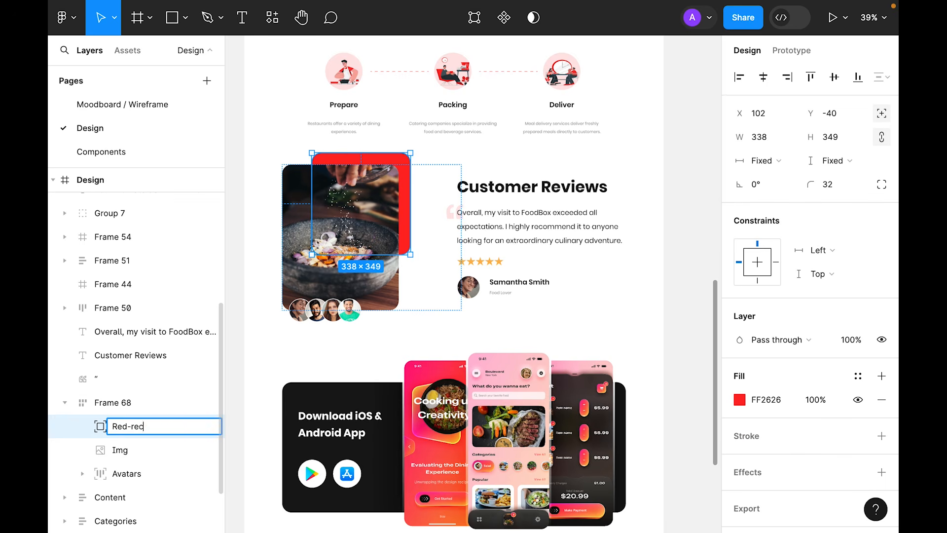
key("Return")
left_click(537, 313)
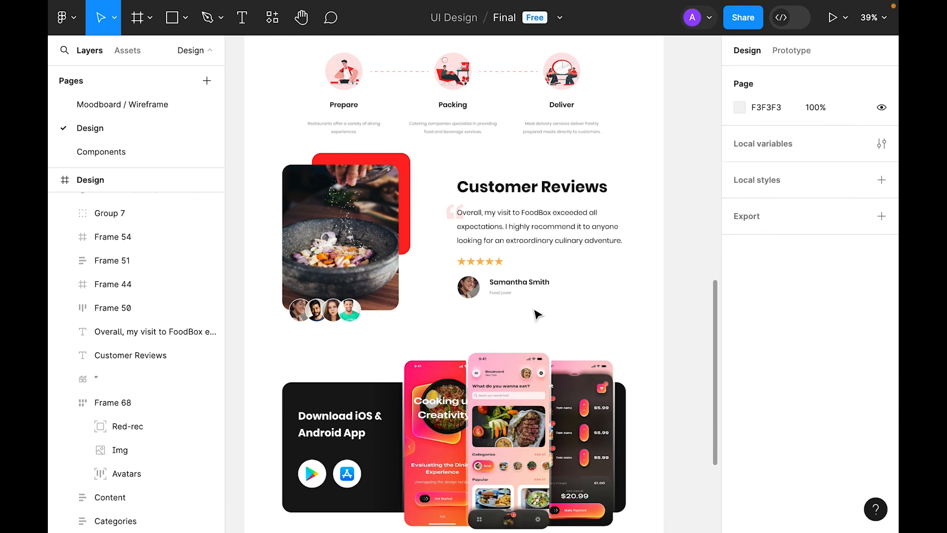
Wrap the reviewer's avatar and name block in an auto layout frame and rename it User-info.
left_click(524, 291)
left_click(472, 294, "shift")
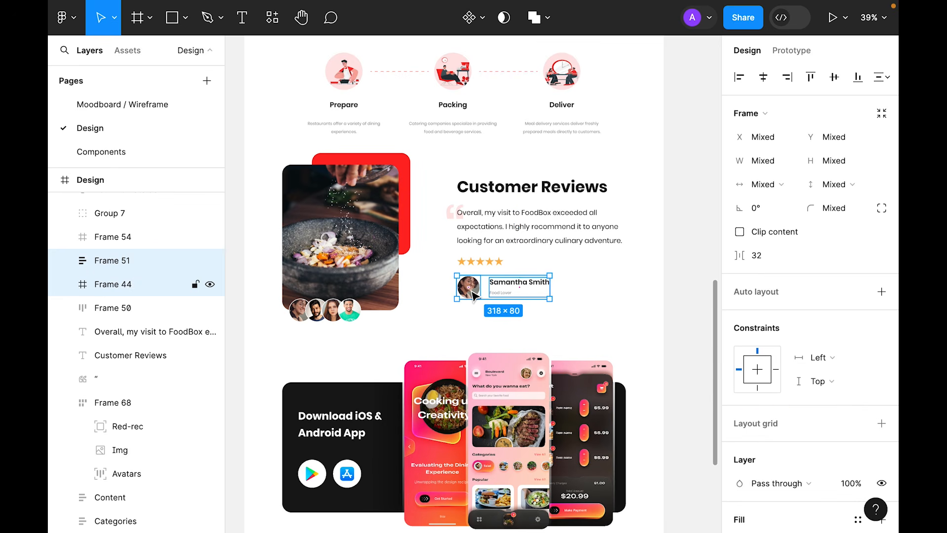
key("shift+a")
double_click(111, 260)
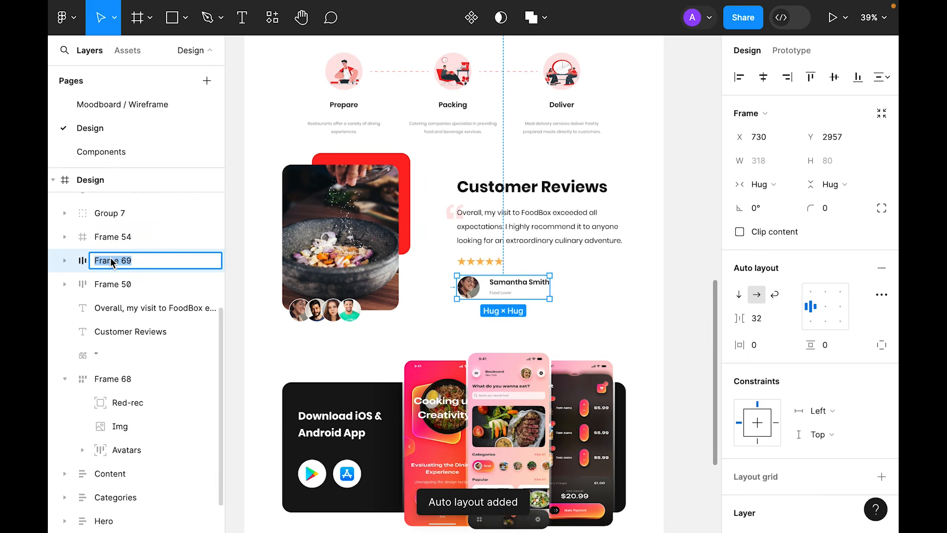
type("User-")
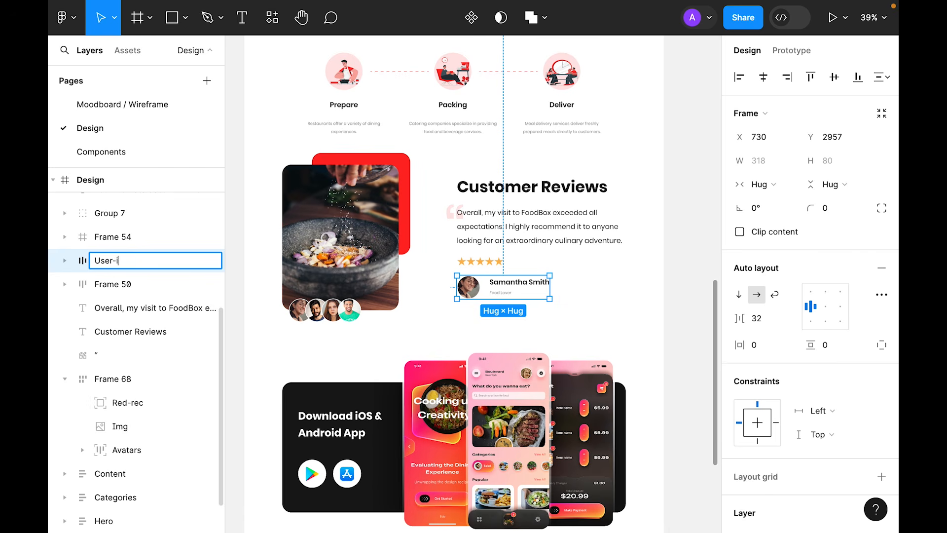
type("info")
key("Return")
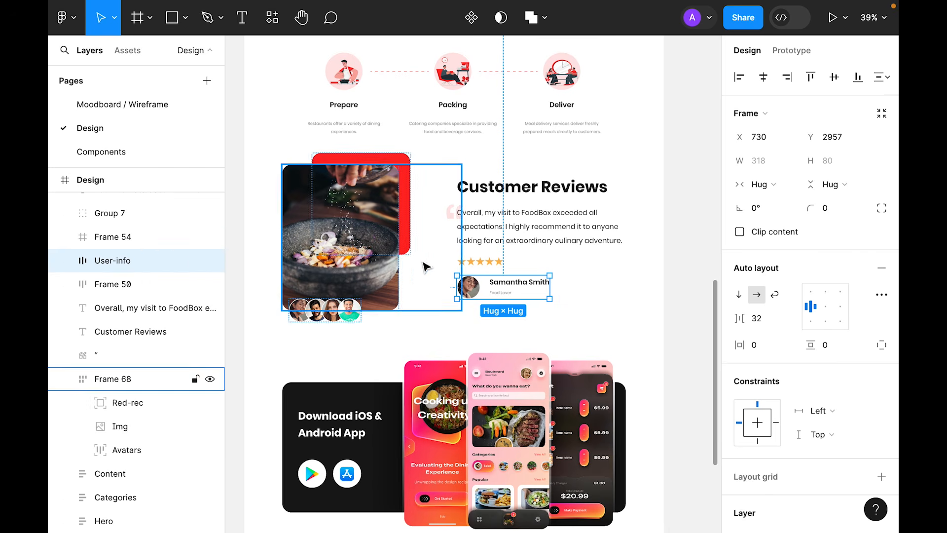
Rename the frame holding the star rating as Stars.
left_click(74, 284)
double_click(126, 284)
type("Stars")
key("Return")
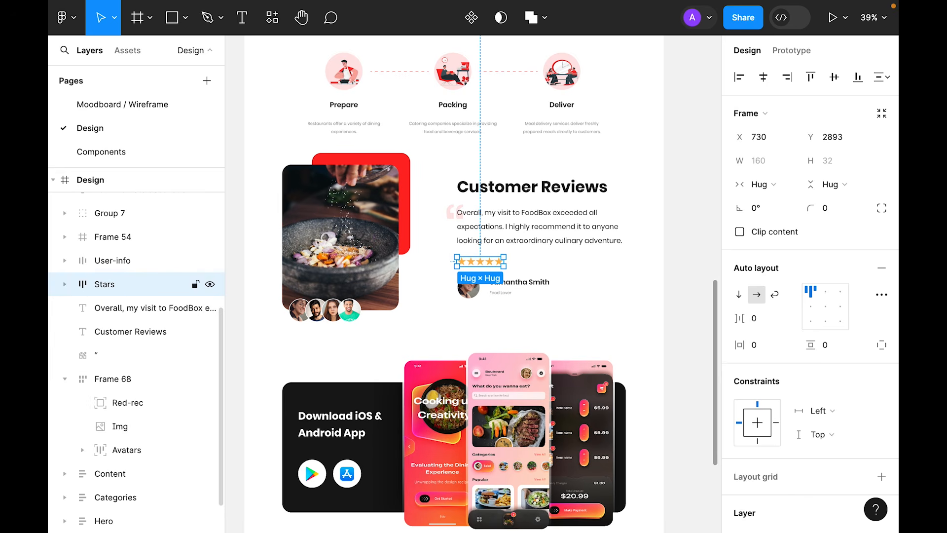
Wrap the Customer Reviews heading, quotation mark, review text, Stars and User-info in a vertical auto layout frame with 32 spacing.
left_click(503, 218)
left_click(449, 216)
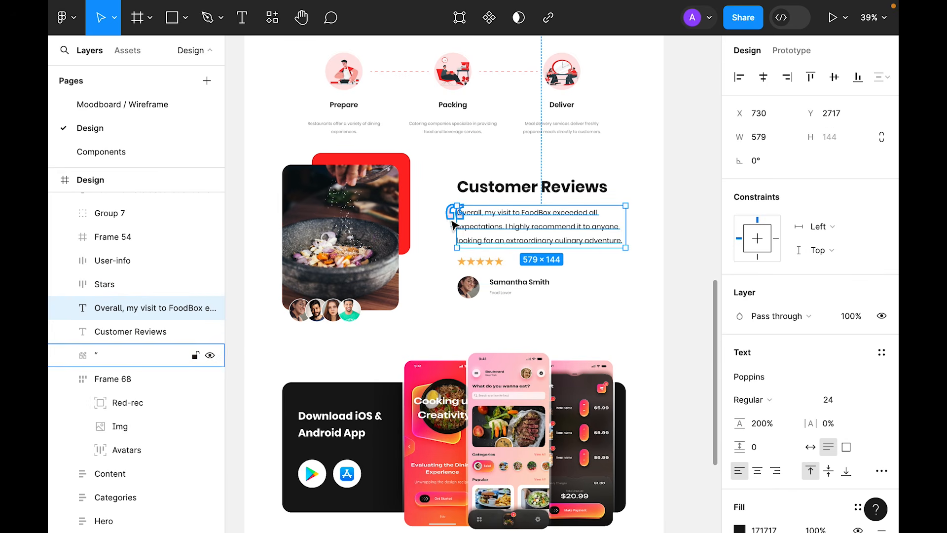
left_click(499, 220)
left_click(503, 188)
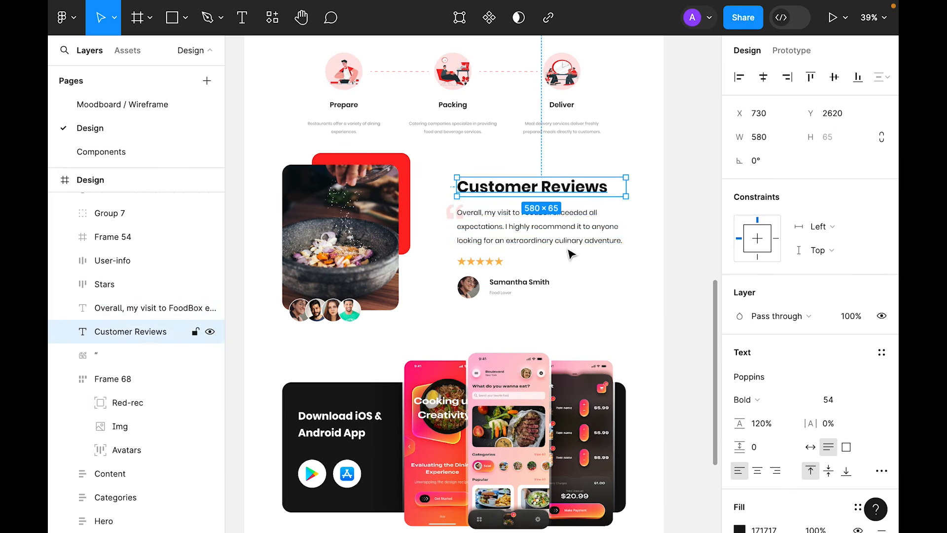
left_click_drag(586, 318, 462, 181)
key("shift+a")
left_click(738, 318)
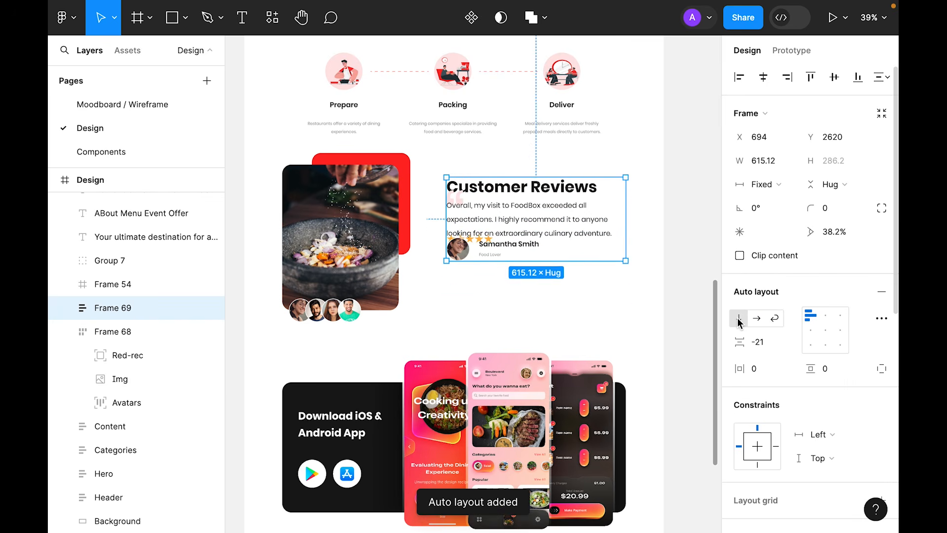
left_click(766, 344)
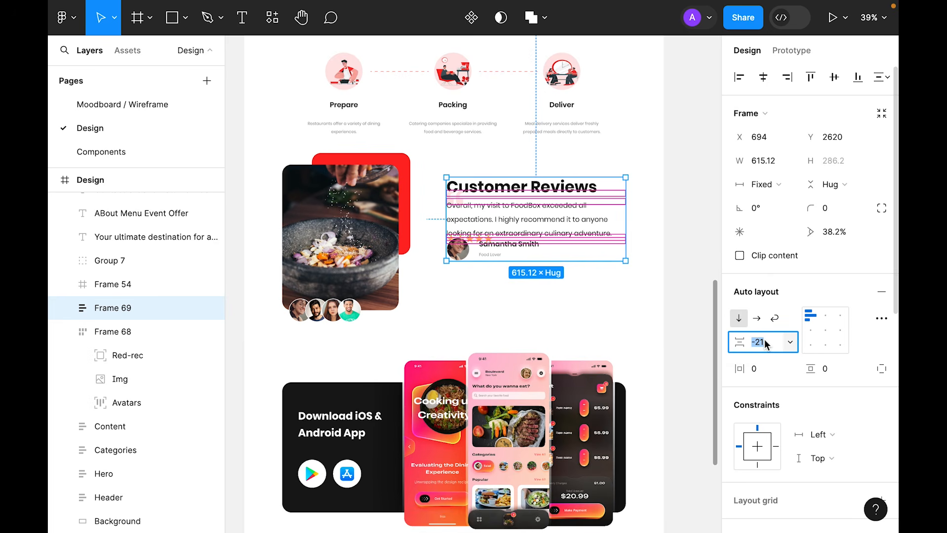
type("32")
key("Return")
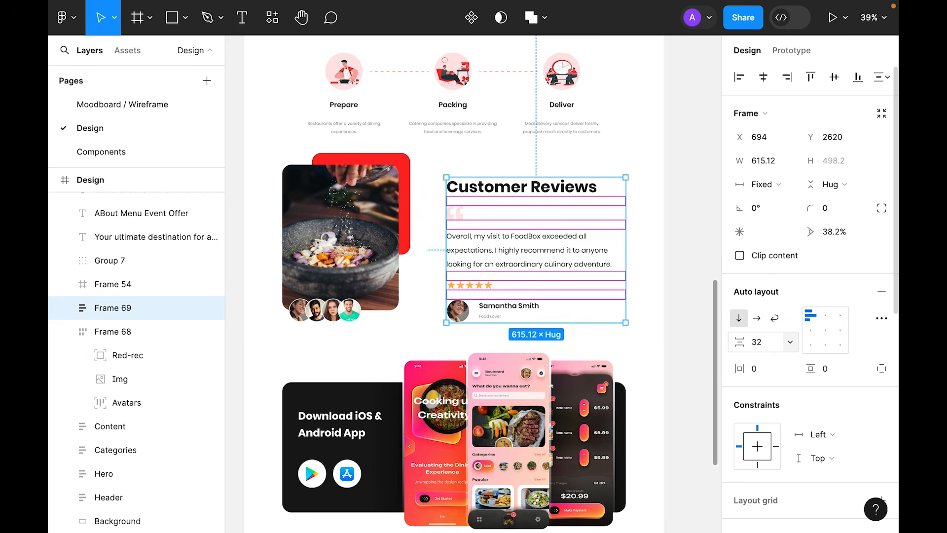
left_click(638, 237)
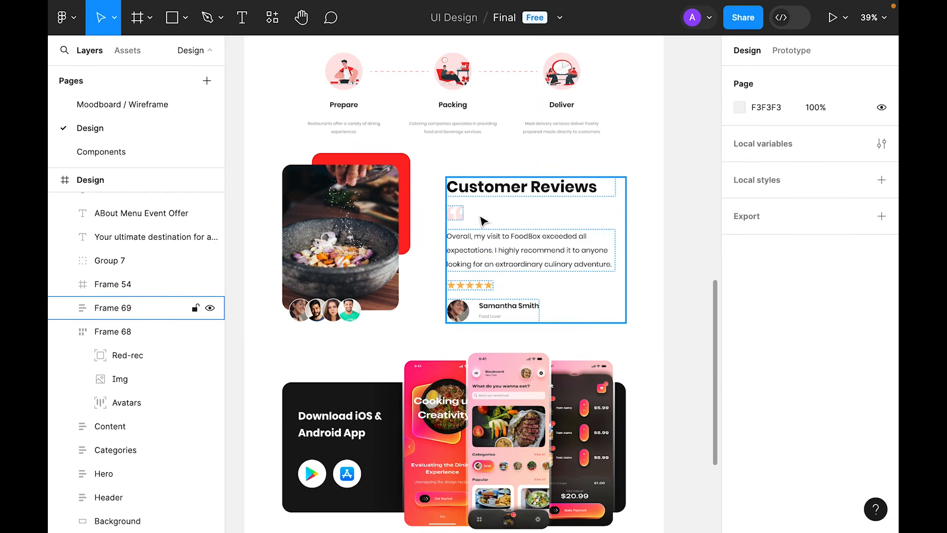
Give the quotation mark absolute position and reorder its layer between the Customer Reviews heading and the review text.
double_click(459, 219)
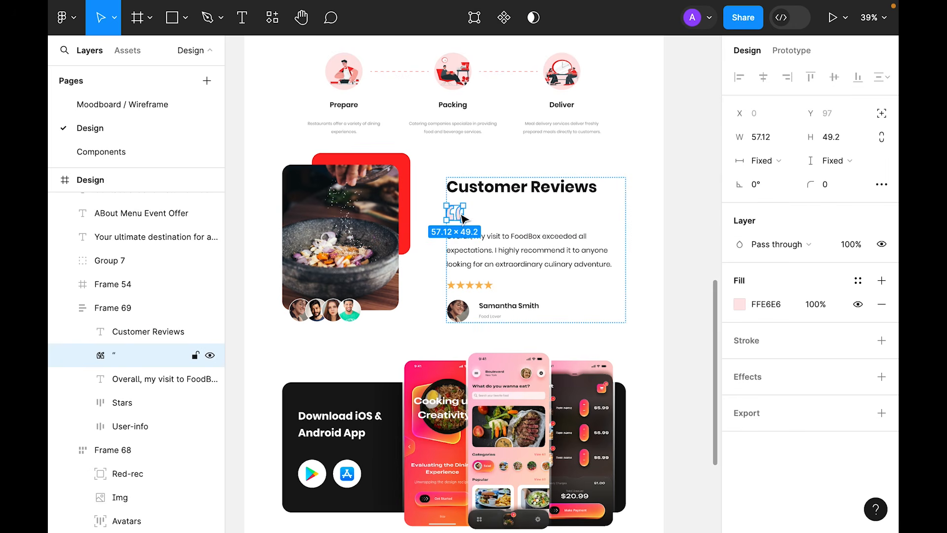
left_click(886, 118)
right_click(450, 218)
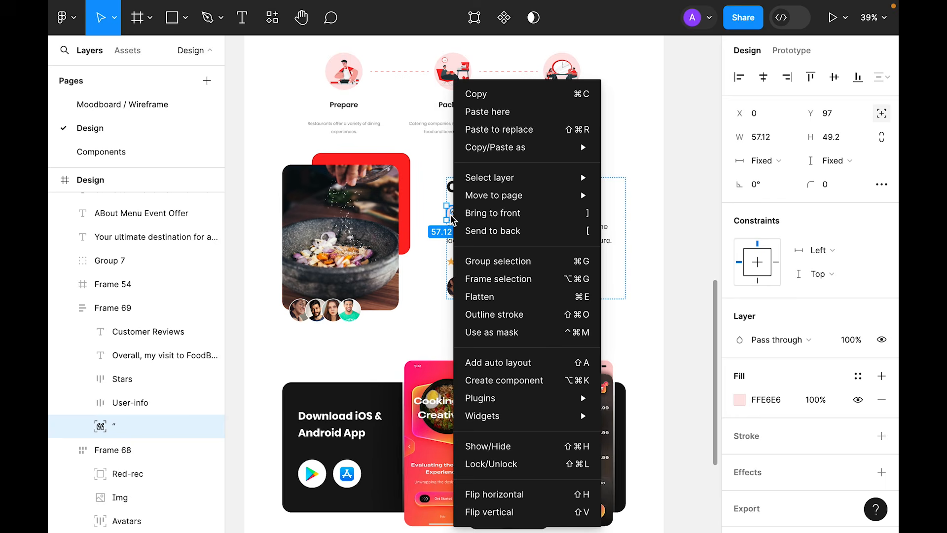
left_click(451, 215)
left_click_drag(113, 424, 130, 344)
Move the quotation mark to X -40, Y 93, beside the start of the review text, and deselect it.
key("shift+Left")
key("shift+Left")
key("Left")
key("Left")
key("Left")
key("Left")
key("Up")
key("Up")
key("Up")
key("Up")
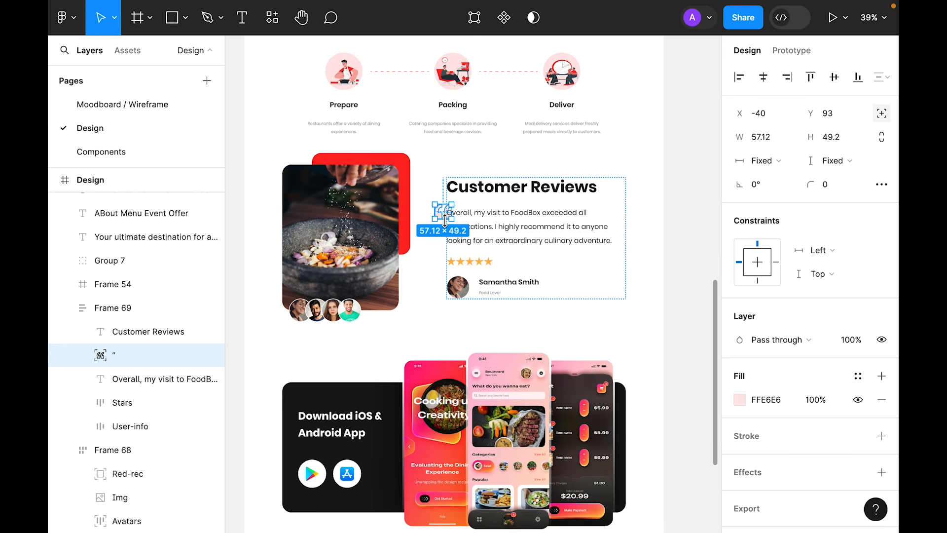
key("Escape")
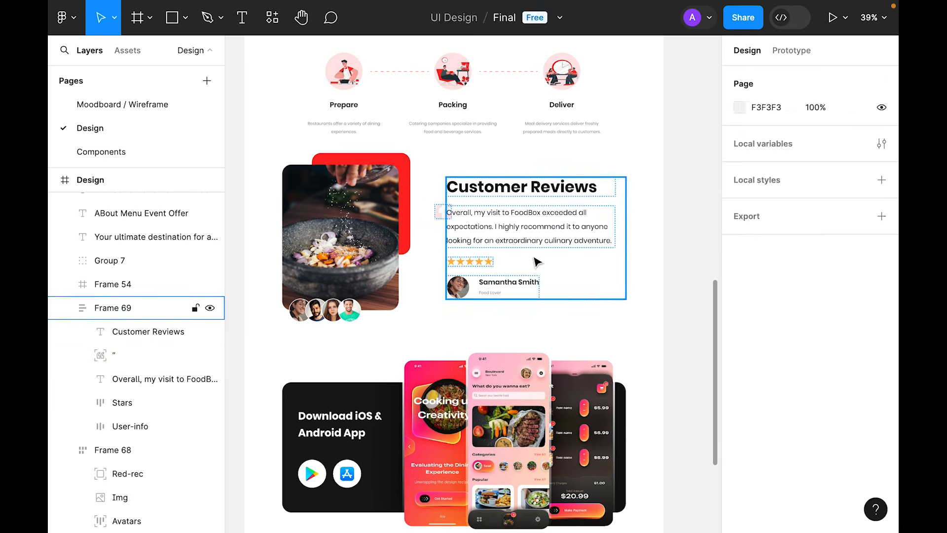
Collapse the auto layout frame holding the review heading and text, and rename it Right-column.
left_click(536, 262)
left_click(64, 308)
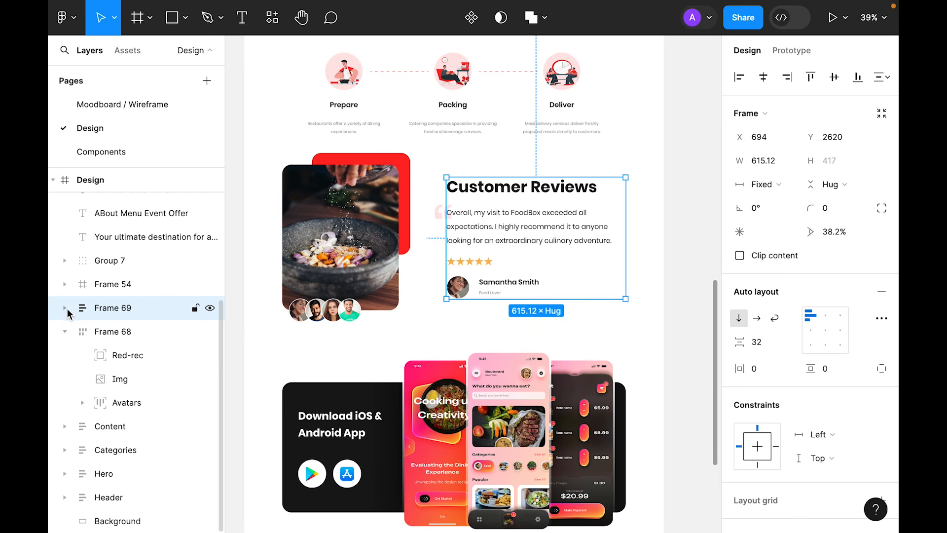
double_click(114, 312)
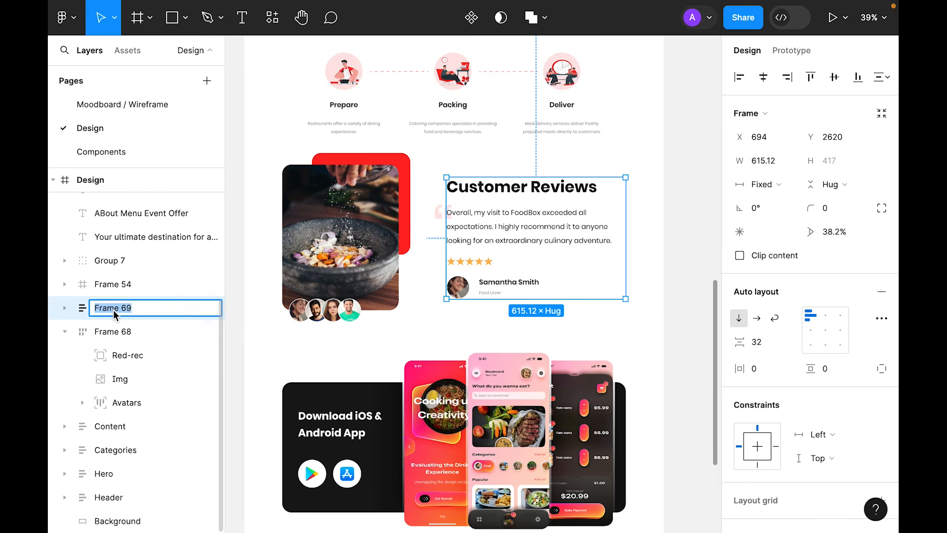
type("Right-column")
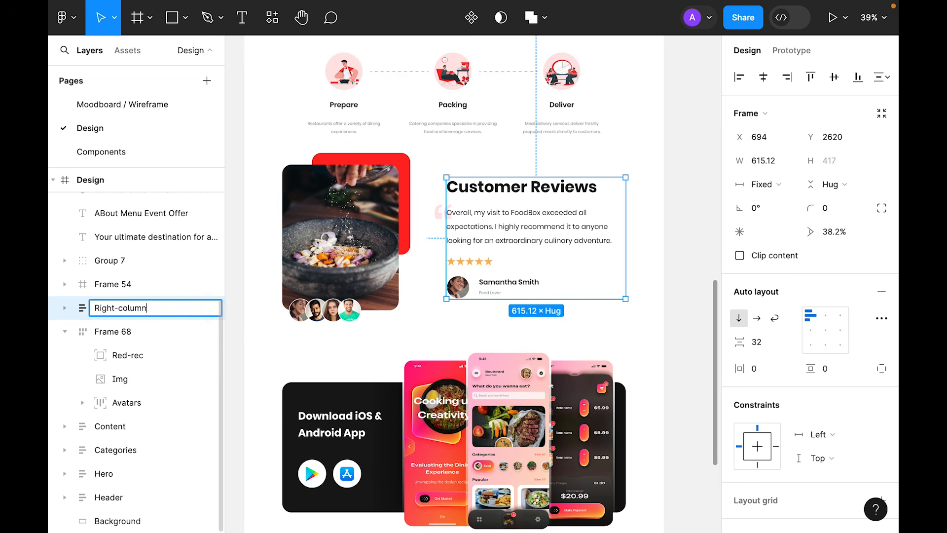
key("Return")
Rename the auto layout frame holding Red-rec, Img and Avatars as Image.
left_click(111, 332)
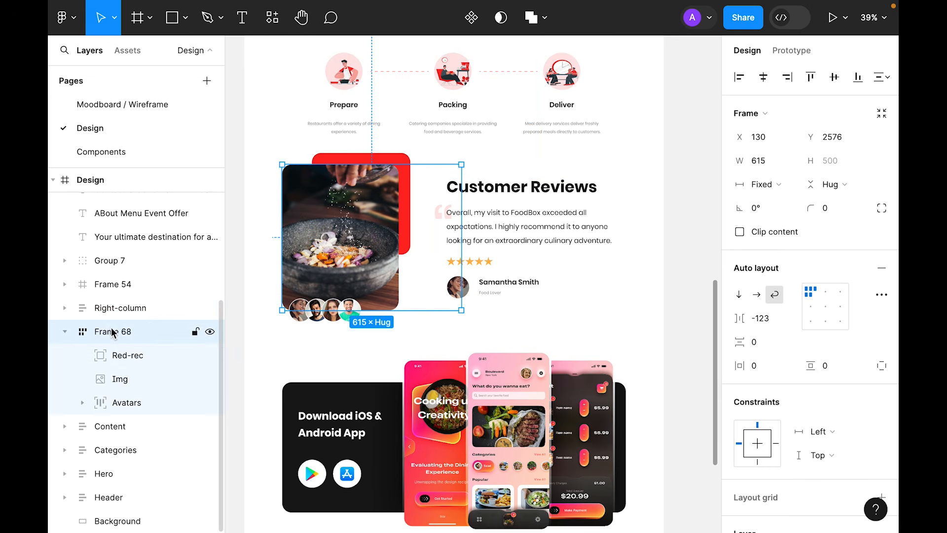
double_click(111, 332)
type("Image")
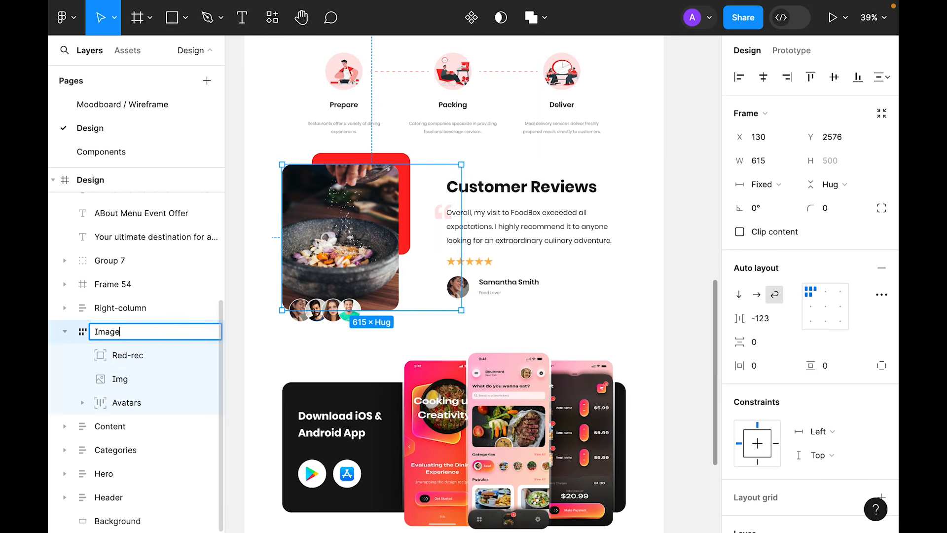
key("Return")
Wrap the Image frame in a new auto layout frame and rename it Left-column.
scroll(111, 333, "down", 3)
scroll(449, 284, "up", 2)
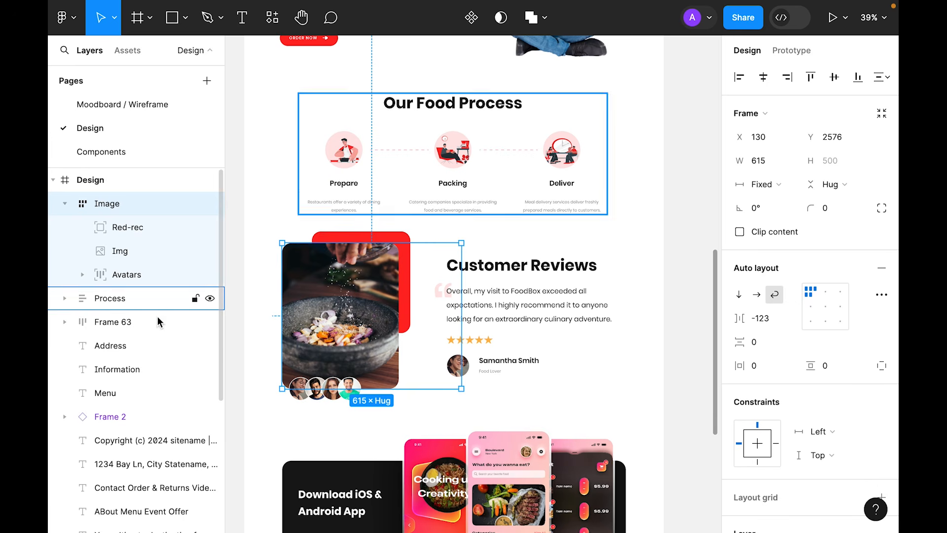
key("shift+a")
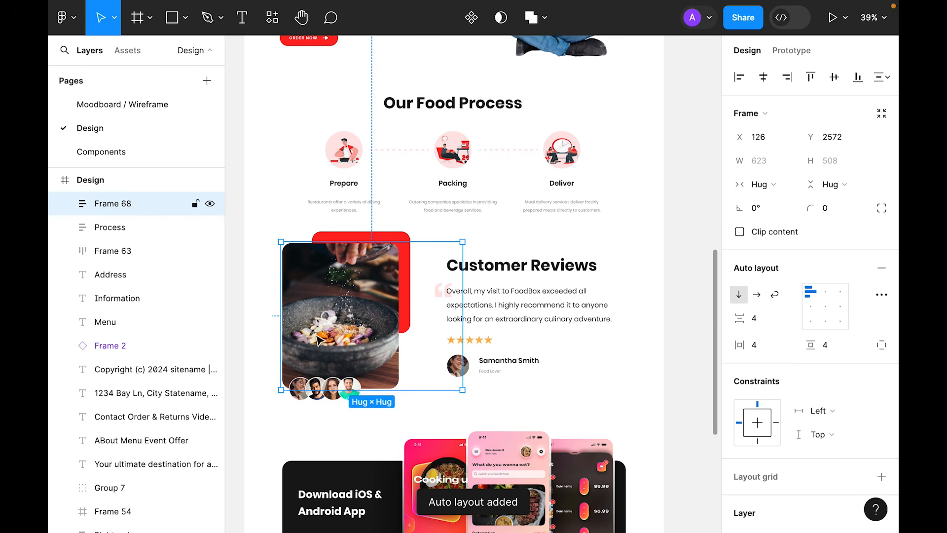
double_click(114, 204)
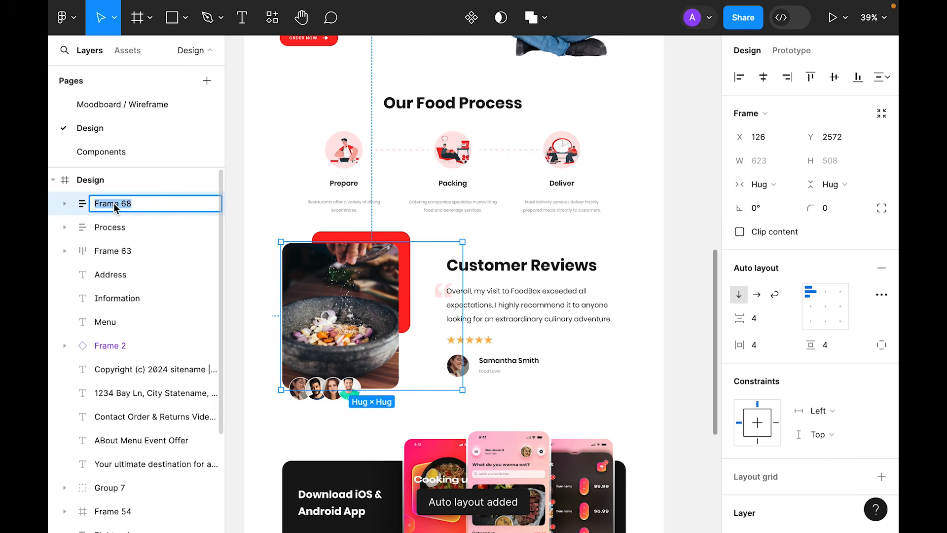
type("Left-column")
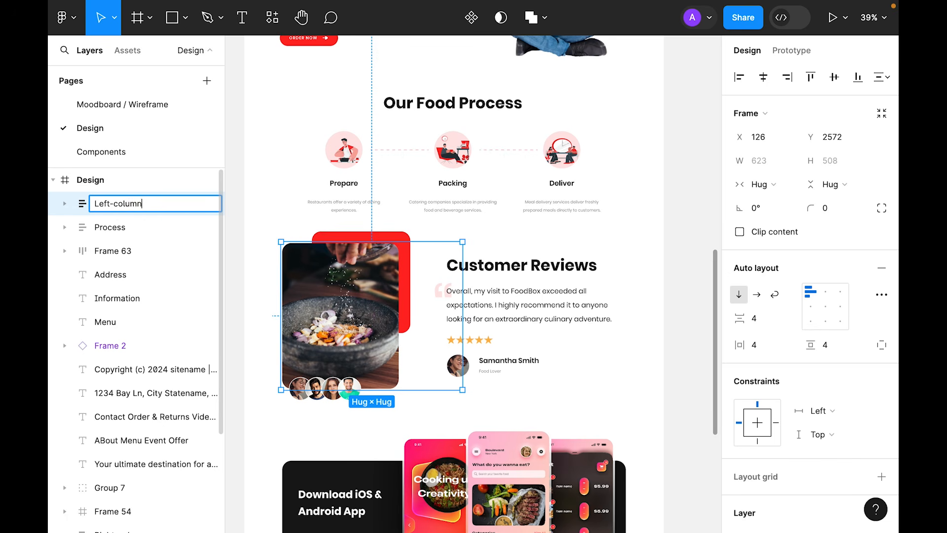
key("Return")
Set both the horizontal and vertical padding of the Left-column frame to 0.
left_click(768, 351)
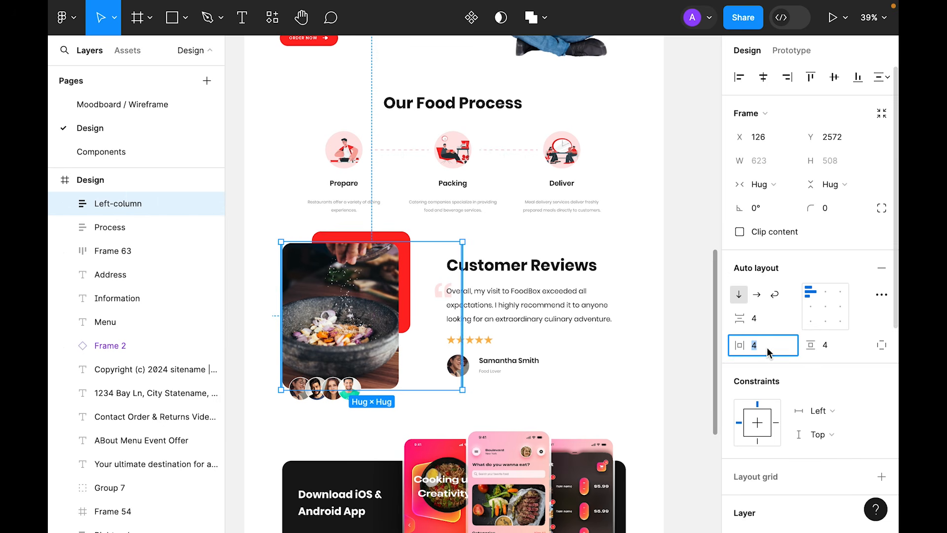
type("0")
key("Tab")
type("0")
key("Return")
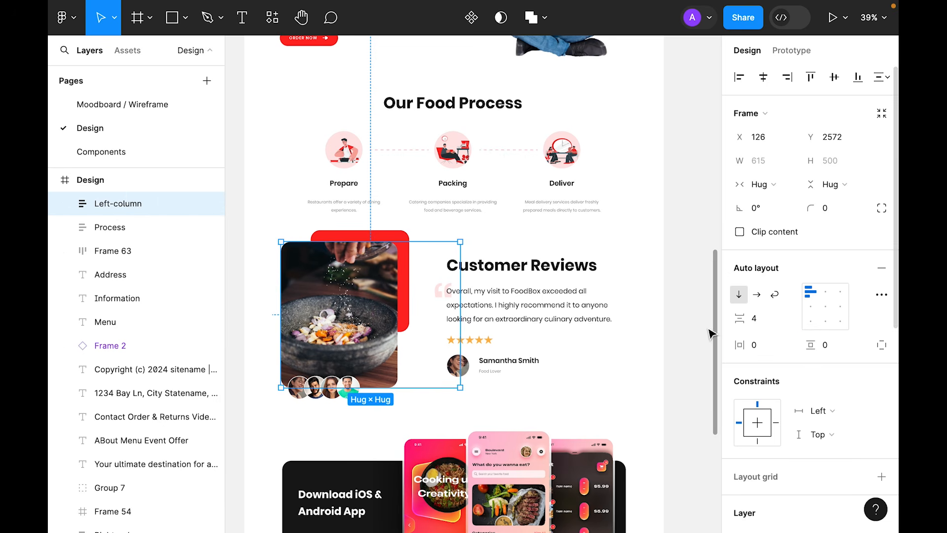
Combine Left-column and Right-column into one auto layout frame and rename it Container.
left_click(539, 296, "shift")
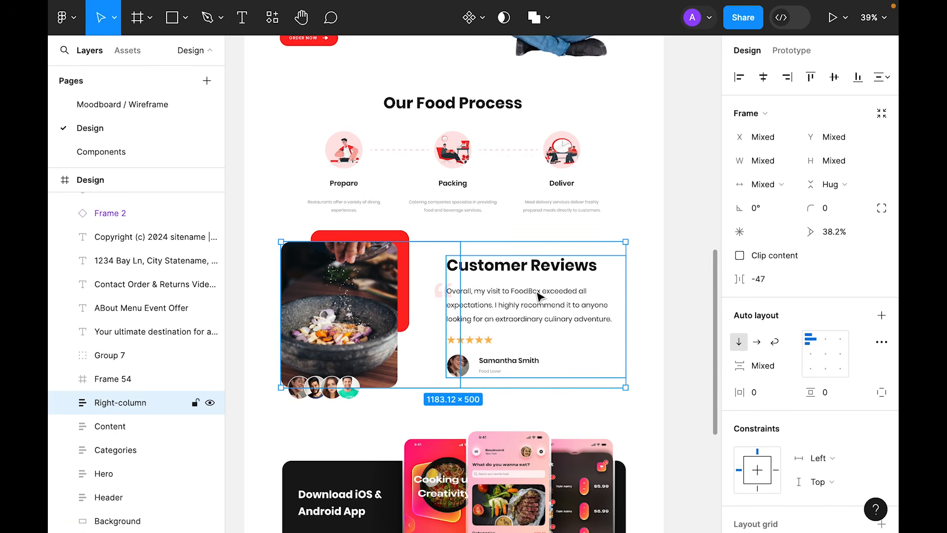
key("shift+a")
double_click(106, 204)
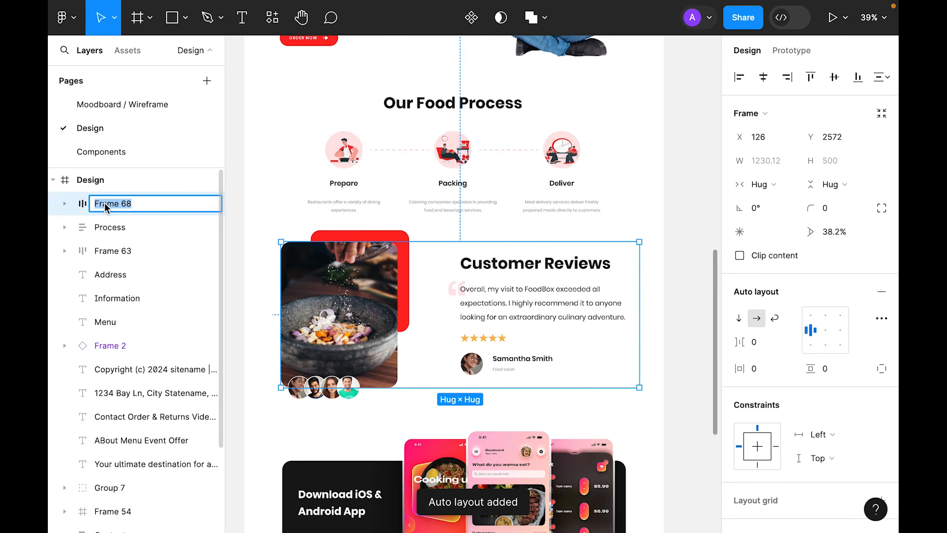
type("Container")
key("Return")
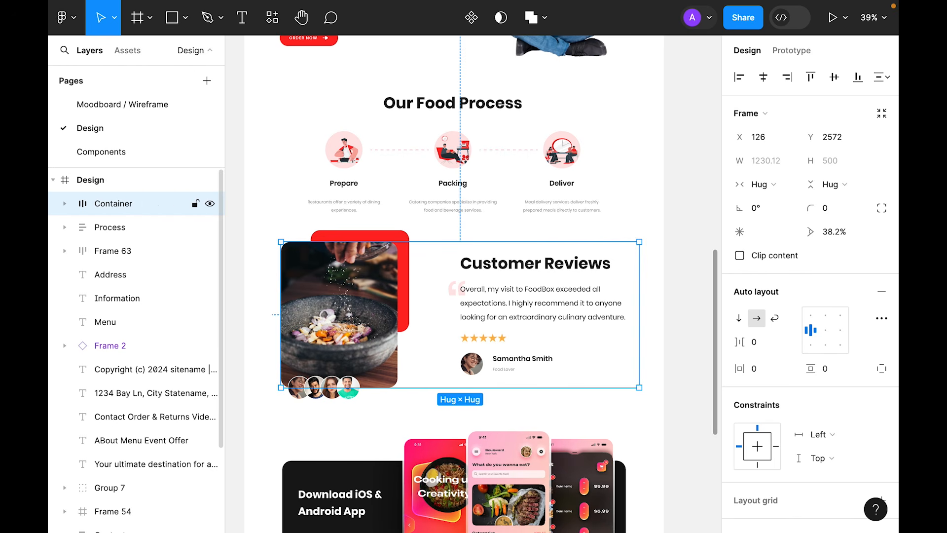
Wrap Container in another auto layout frame and rename it Reviews.
key("shift+a")
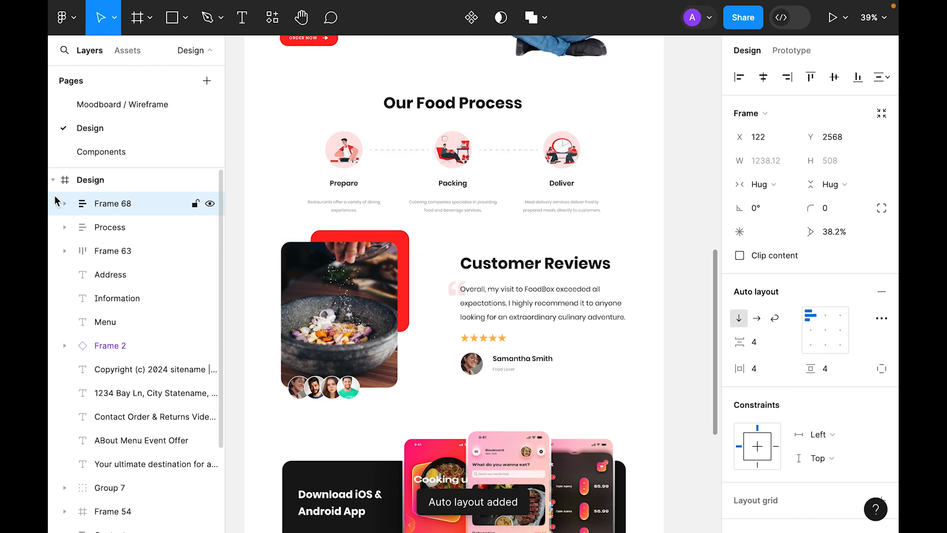
left_click(79, 204)
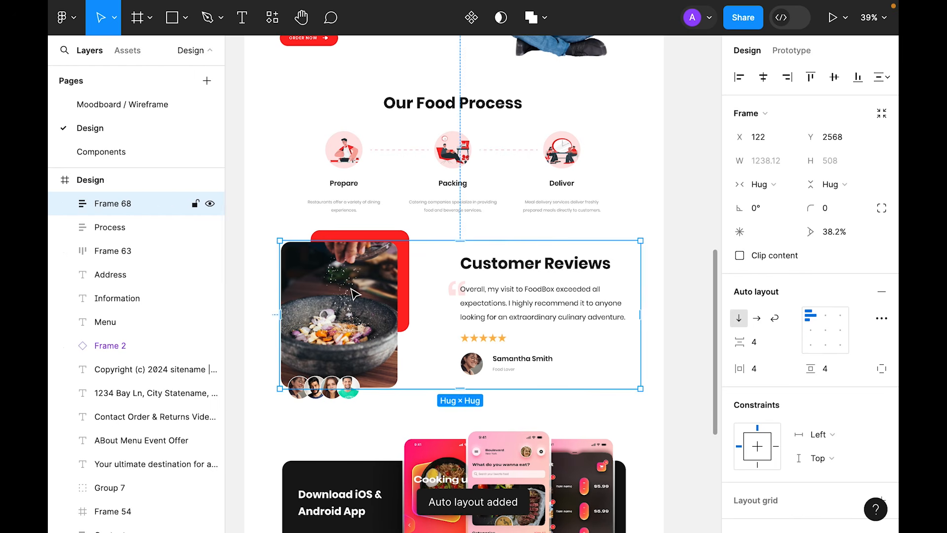
double_click(112, 204)
type("Reviews")
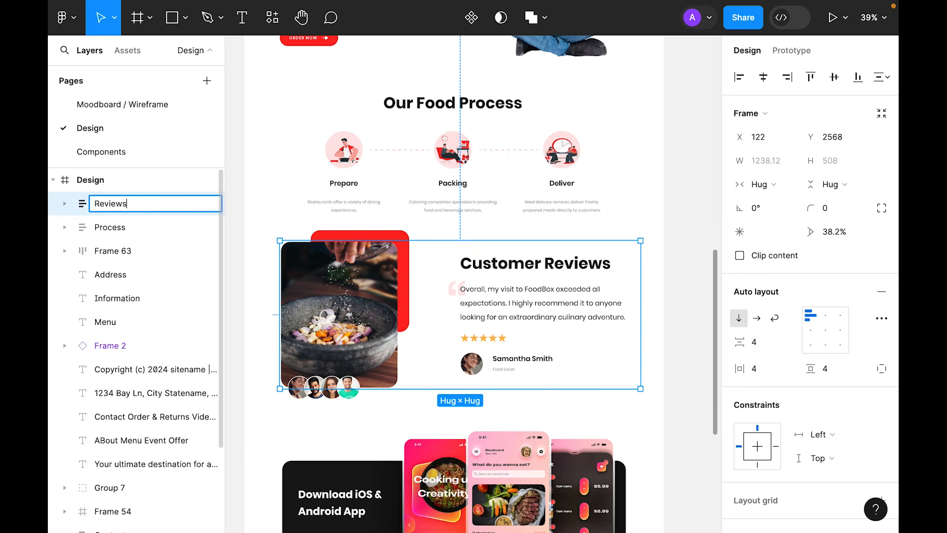
key("Return")
Set the horizontal and vertical padding of the Reviews frame to 0.
left_click(768, 376)
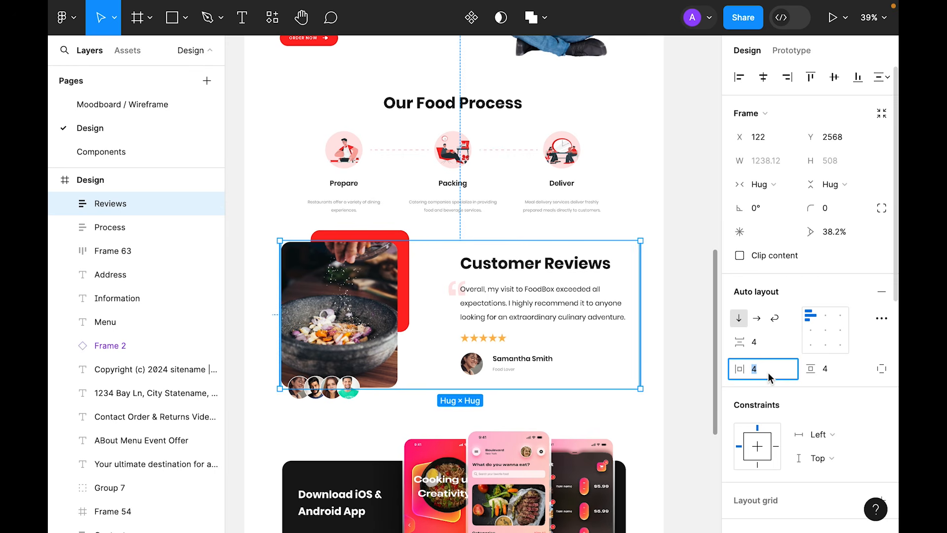
type("0")
key("Tab")
type("0")
key("Return")
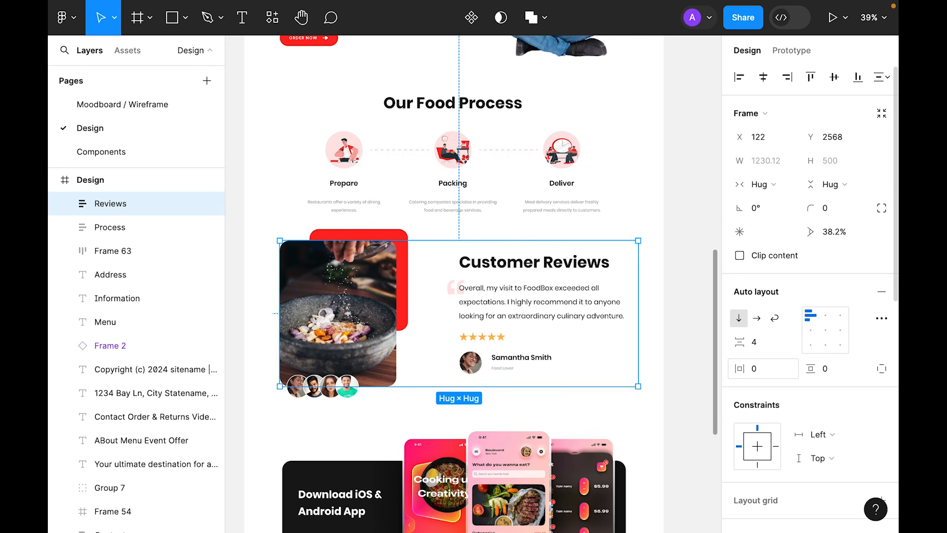
Examine the nesting of the Reviews section: its Container and the left and right column frames inside.
left_click(688, 287)
scroll(494, 271, "down", 2)
left_click(514, 250)
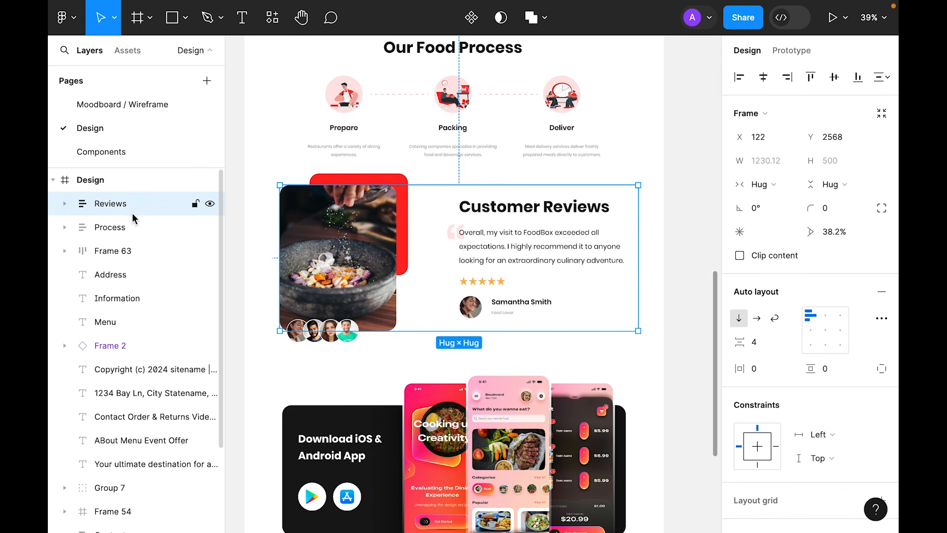
left_click(64, 203)
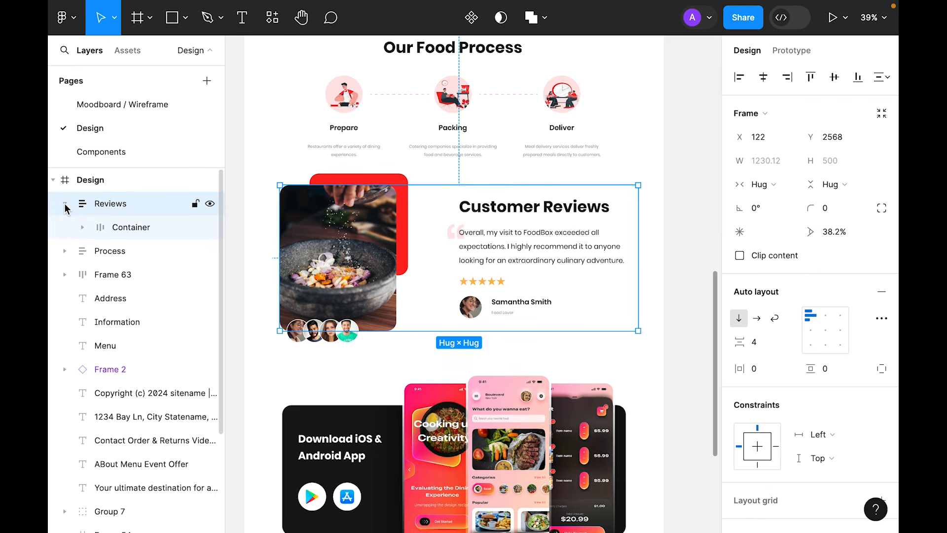
left_click(117, 228)
left_click(83, 227)
left_click(139, 252)
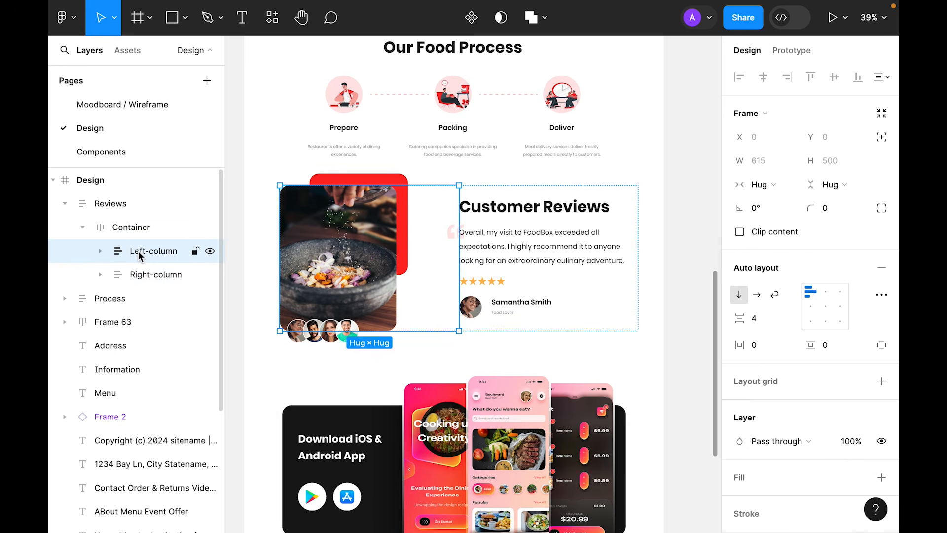
left_click(140, 276)
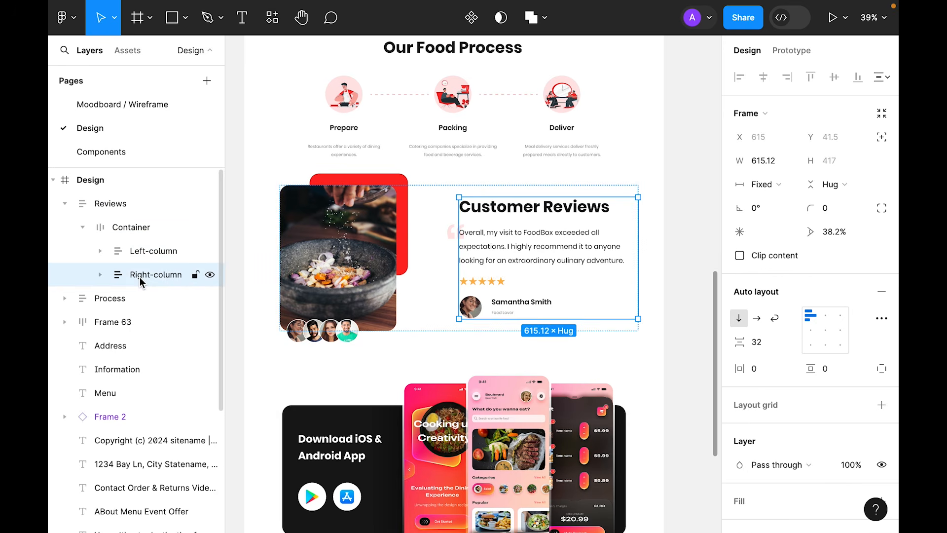
left_click(82, 227)
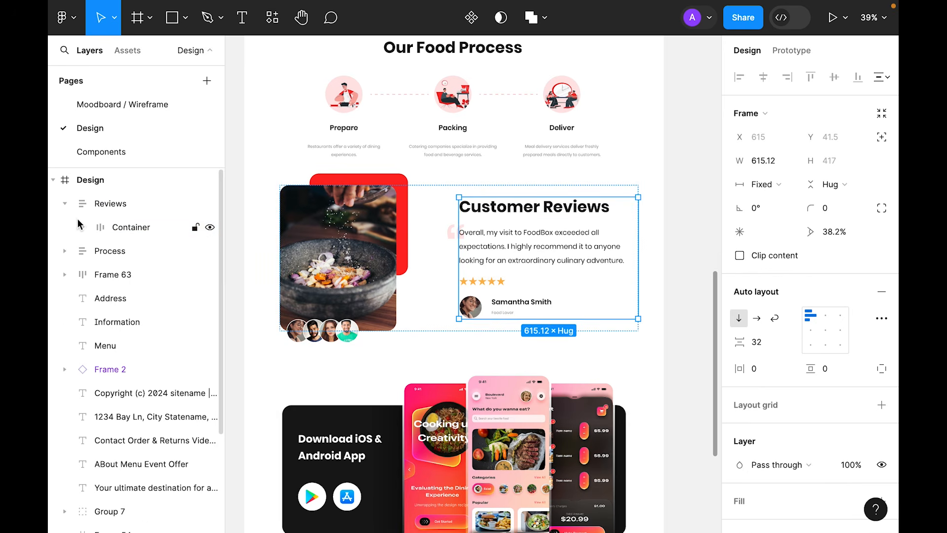
left_click(65, 203)
Rename Frame 58, which holds the Download iOS & Android App text and store icons, as Copy-container.
left_click(671, 370)
scroll(629, 329, "down", 3)
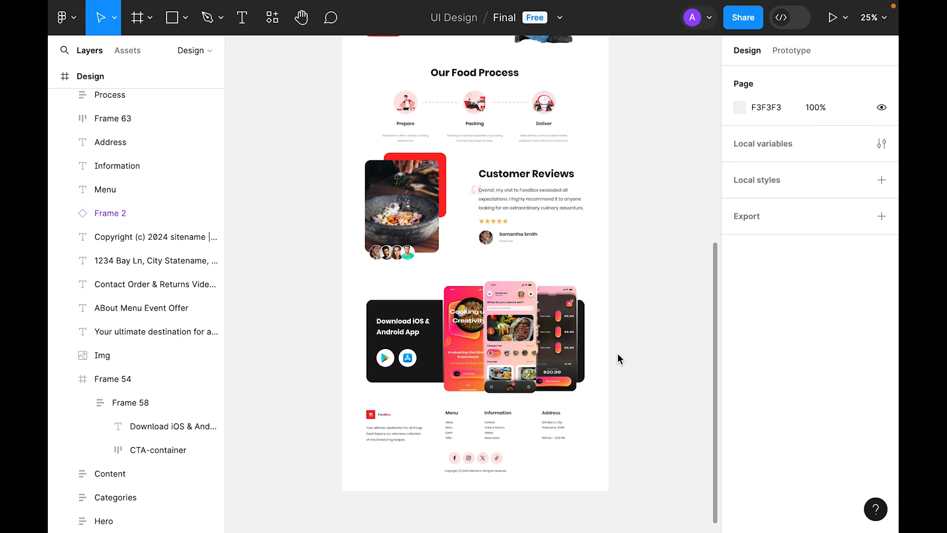
scroll(617, 358, "up", 3)
scroll(618, 359, "down", 5)
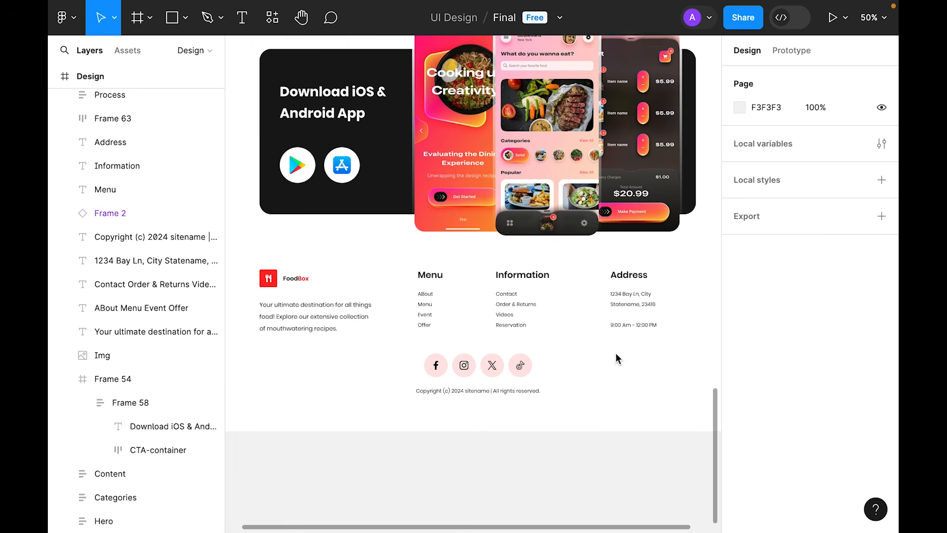
scroll(434, 275, "up", 1)
scroll(434, 275, "up", 2)
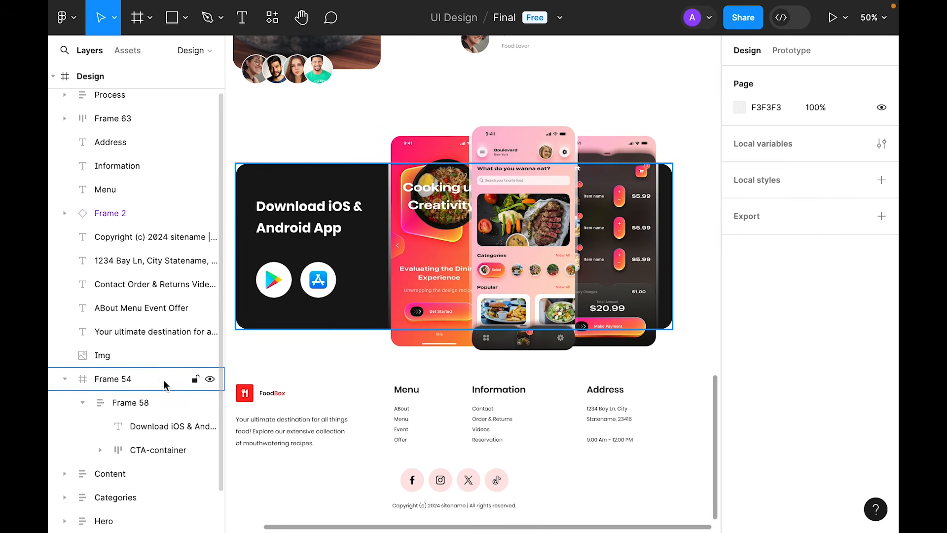
left_click(114, 381)
left_click(83, 402)
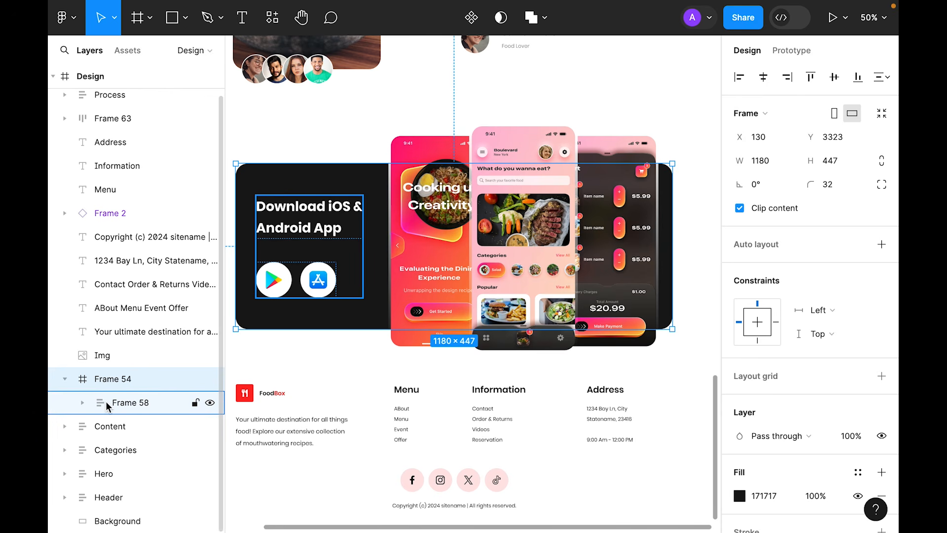
left_click(106, 402)
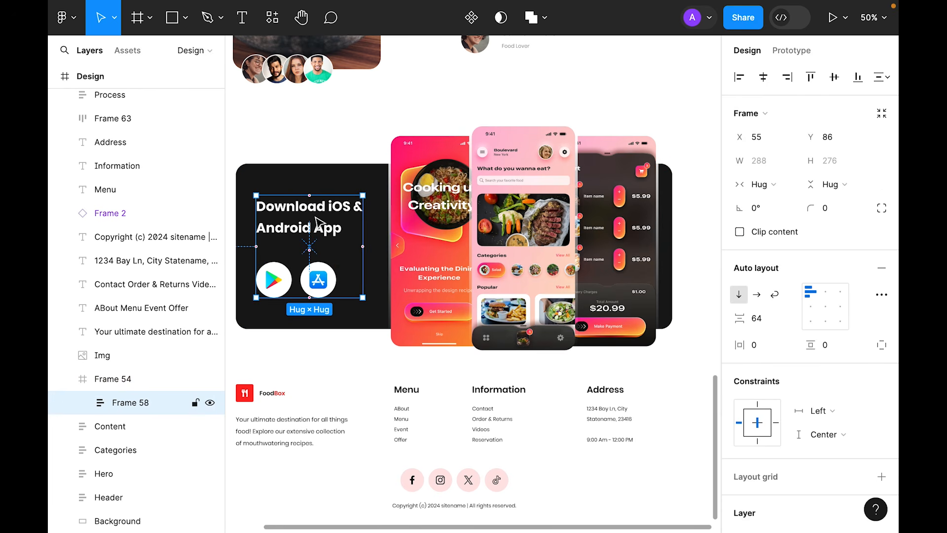
double_click(124, 404)
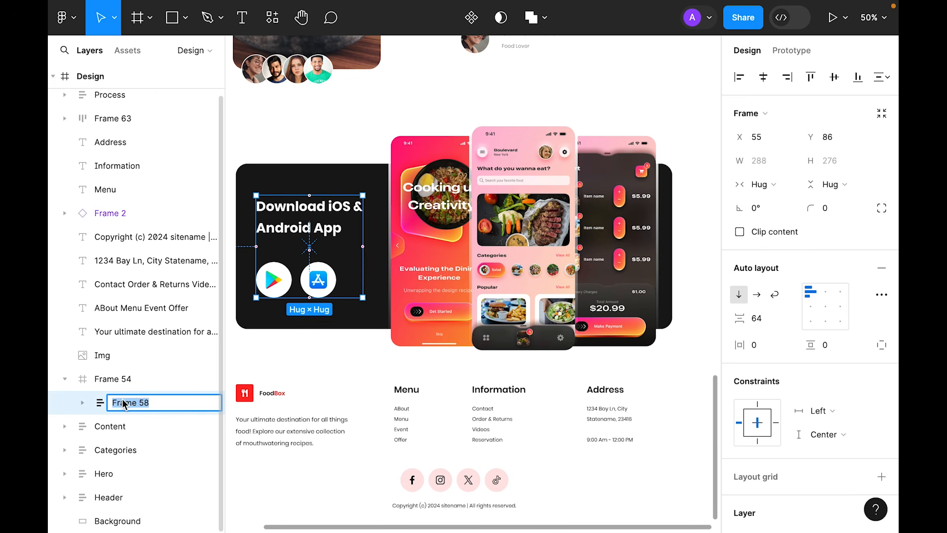
type("Copy-container")
key("Return")
Check the CTA-container inside Copy-container, collapse Copy-container, and add auto layout to the black Frame 54 around it.
left_click(82, 403)
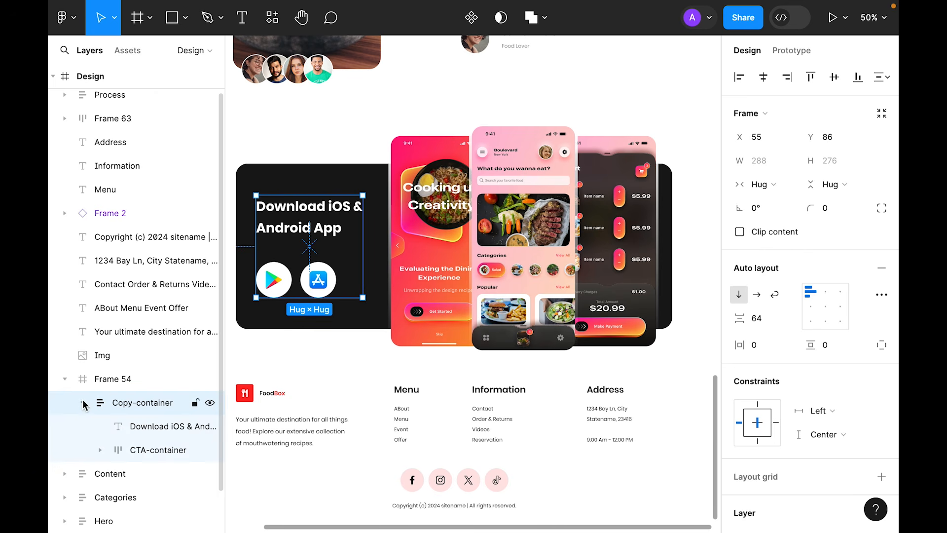
left_click(143, 449)
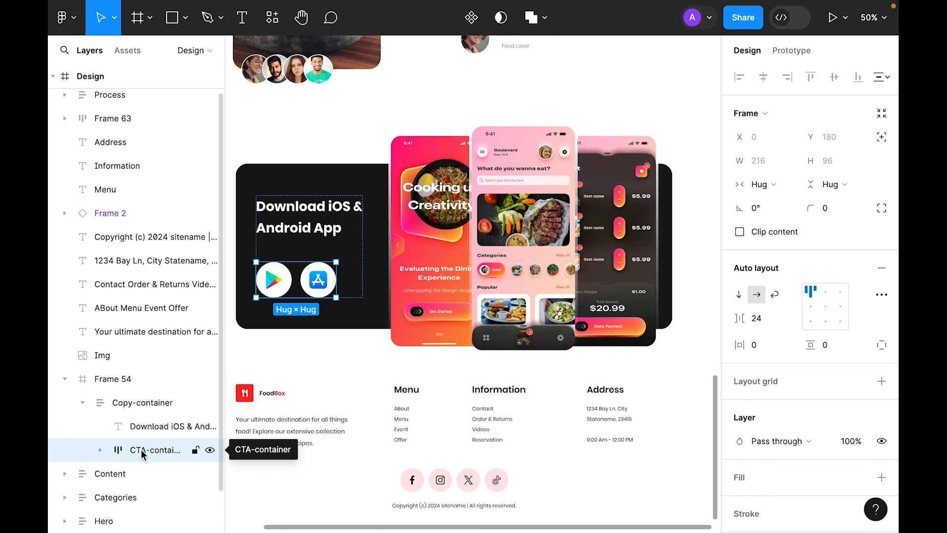
left_click(144, 401)
left_click(83, 403)
left_click(101, 380)
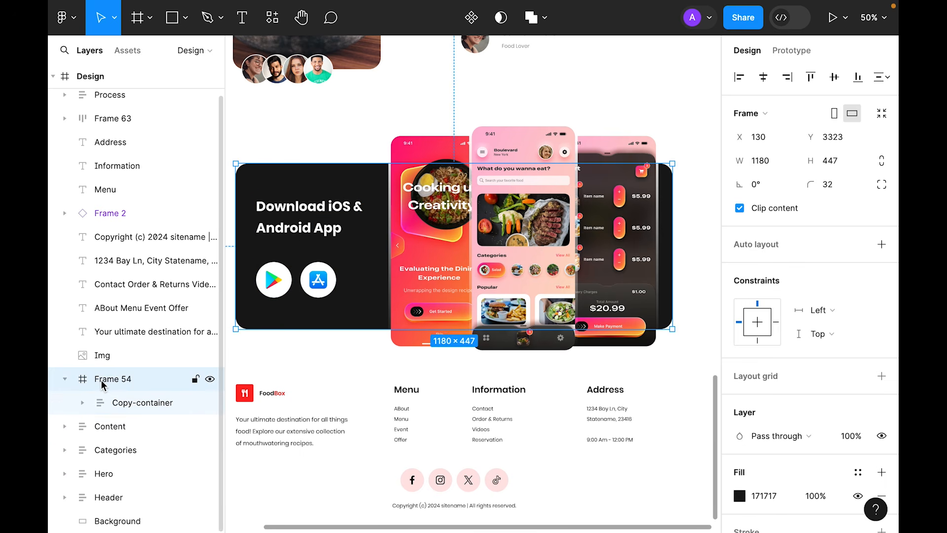
key("ctrl+minus")
key("shift+a")
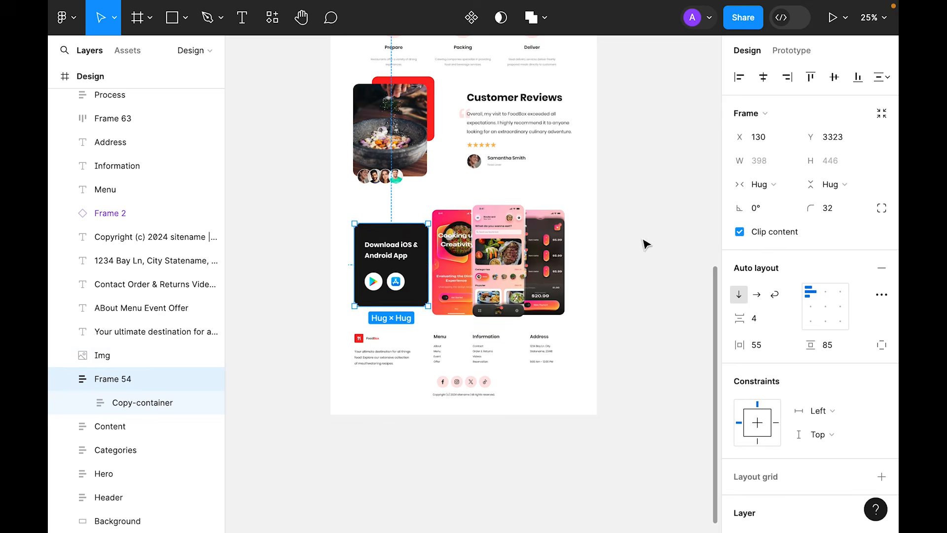
Switch Frame 54's horizontal sizing to fixed width and set its width to 1180.
left_click(765, 184)
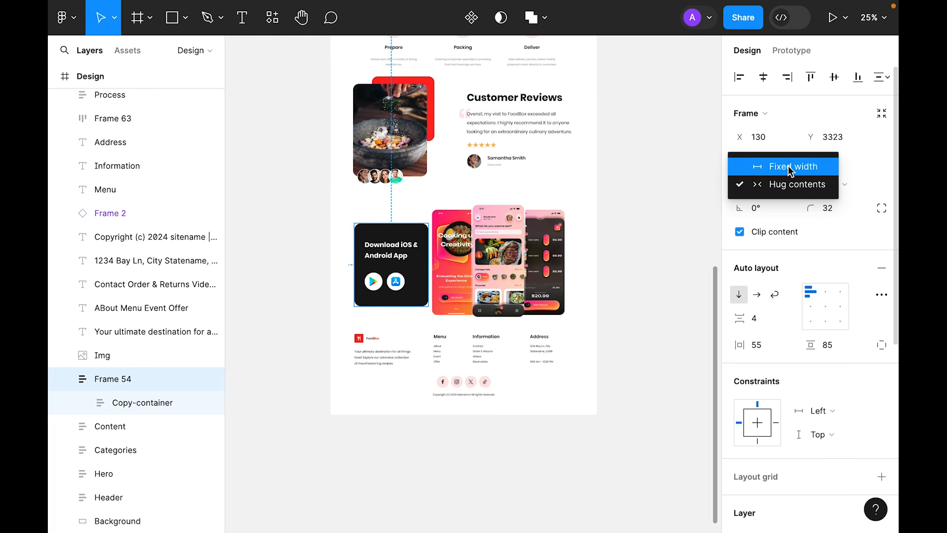
left_click(790, 167)
left_click(763, 162)
type("1180")
key("Return")
Combine the phone mockups Img layer and Frame 54 into one auto layout frame.
left_click(623, 275)
left_click(483, 270)
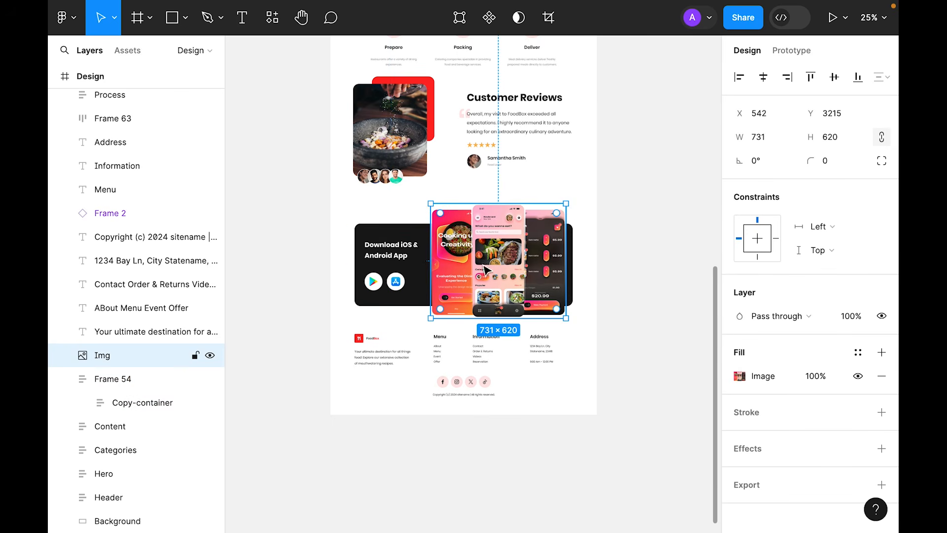
left_click(400, 265)
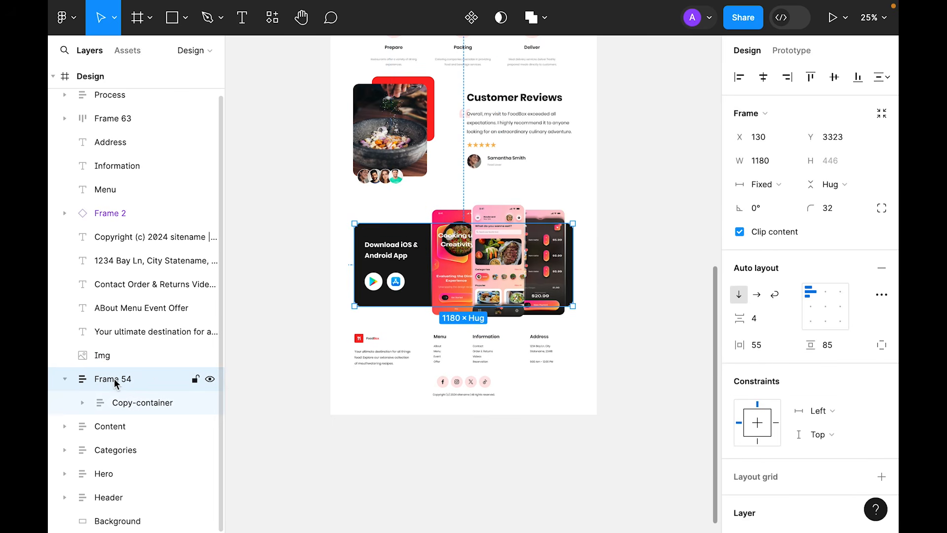
left_click(102, 355)
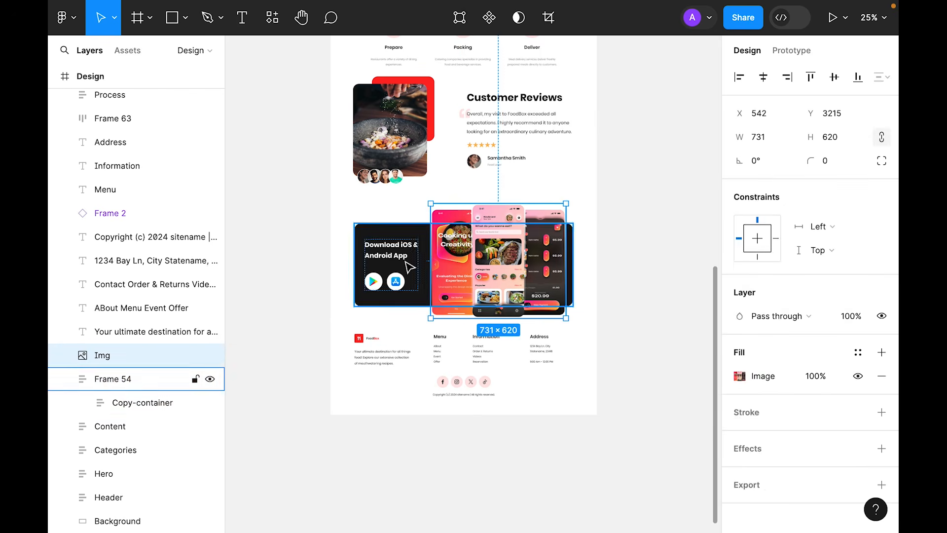
left_click(112, 378, "shift")
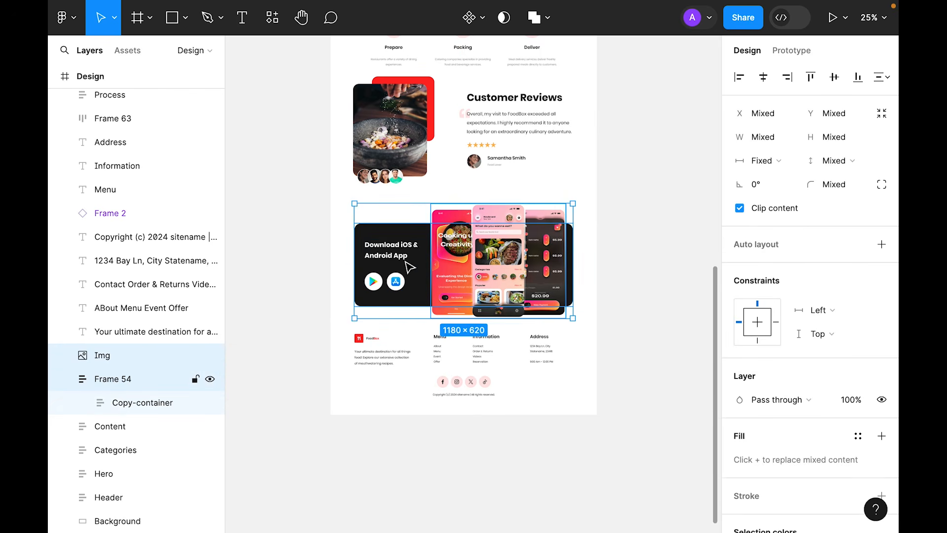
key("shift+a")
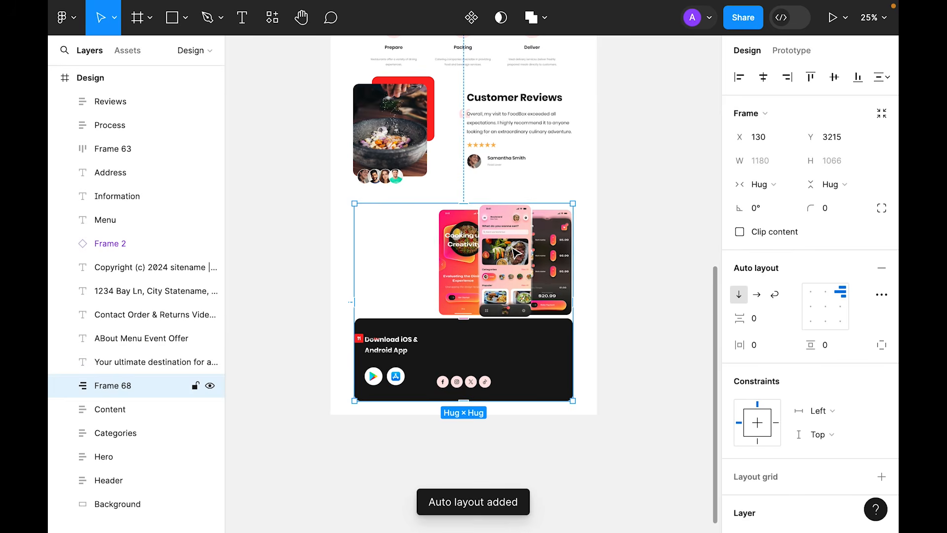
Set the phone mockups image in Frame 68 to absolute position and nudge it to X 401, Y -92.
left_click(516, 252)
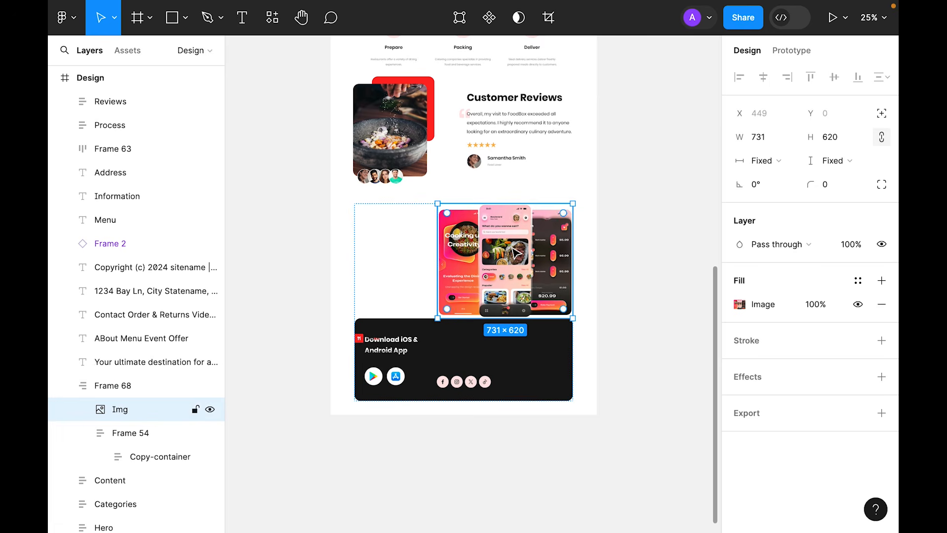
left_click(881, 114)
key("Up")
key("Up")
key("Up")
key("Up")
key("Up")
key("Up")
key("Up")
key("Up")
key("Up")
key("Up")
key("Up")
key("Up")
key("Up")
key("Up")
key("Up")
key("Up")
key("Up")
key("Up")
key("Up")
key("Up")
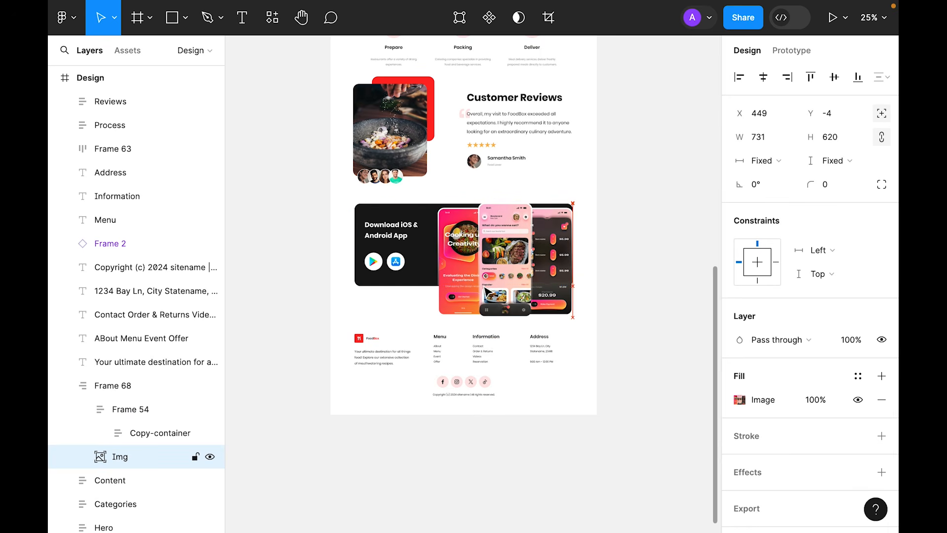
key("Left")
key("Left")
key("Left")
key("Left")
key("Left")
key("Left")
key("Left")
key("Left")
key("Left")
key("Left")
key("Left")
key("Left")
key("Left")
key("Left")
key("Left")
key("Left")
key("Left")
key("Left")
key("Left")
key("Left")
key("Left")
key("Left")
key("Left")
key("Left")
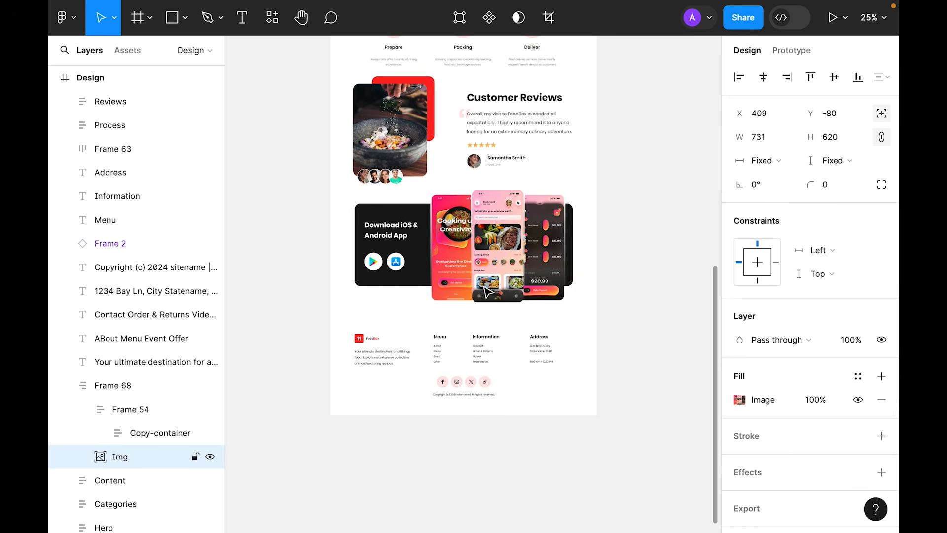
key("Up")
key("Up")
key("Up")
key("Up")
key("Up")
key("Up")
key("Up")
key("Up")
key("Up")
key("Up")
key("Up")
key("Up")
key("Left")
key("Left")
key("Left")
key("Left")
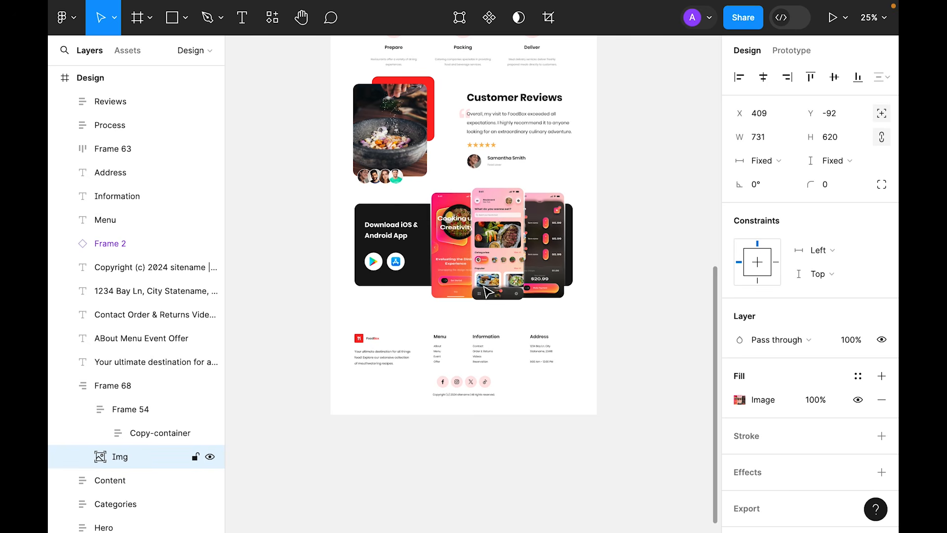
key("Left")
key("Left")
key("Left")
key("Left")
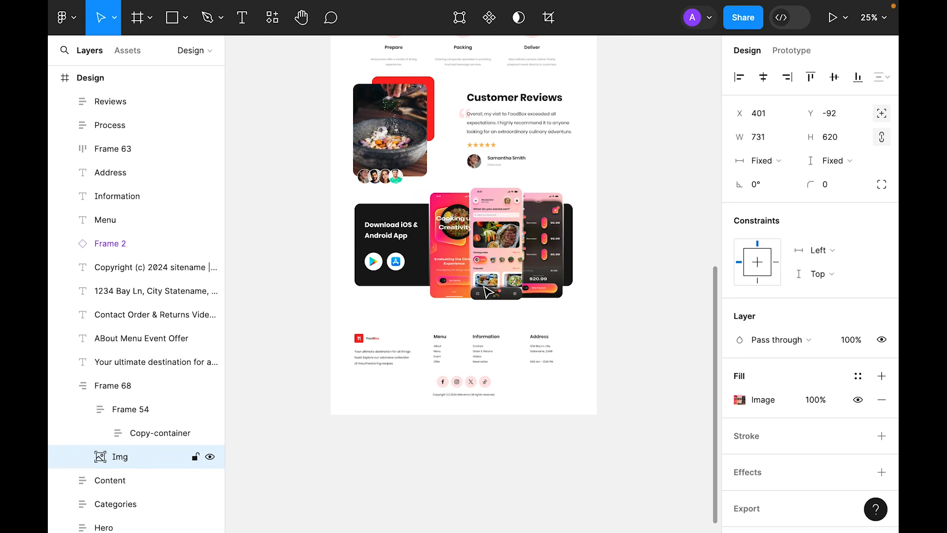
Rename the black Frame 54 as Left-column.
left_click(123, 411)
key("ctrl+plus")
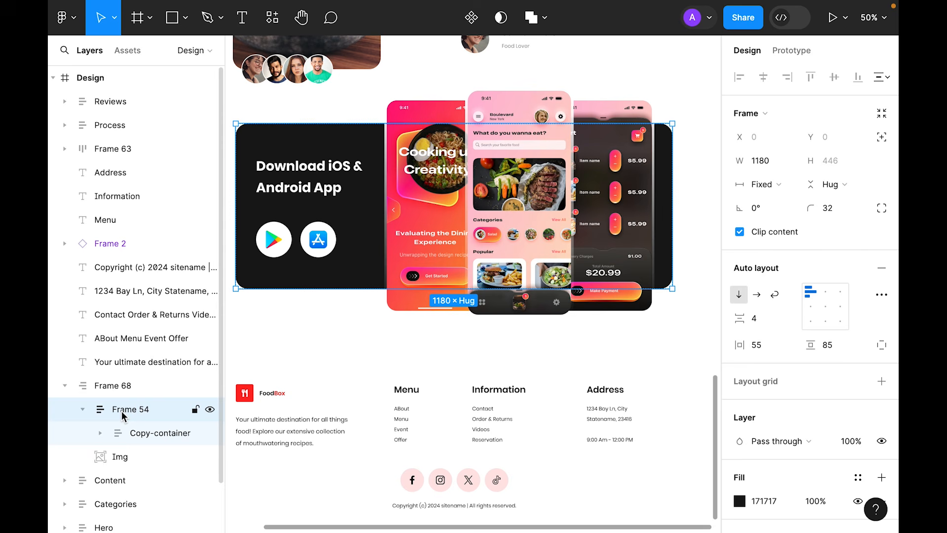
double_click(124, 411)
type("Left-column")
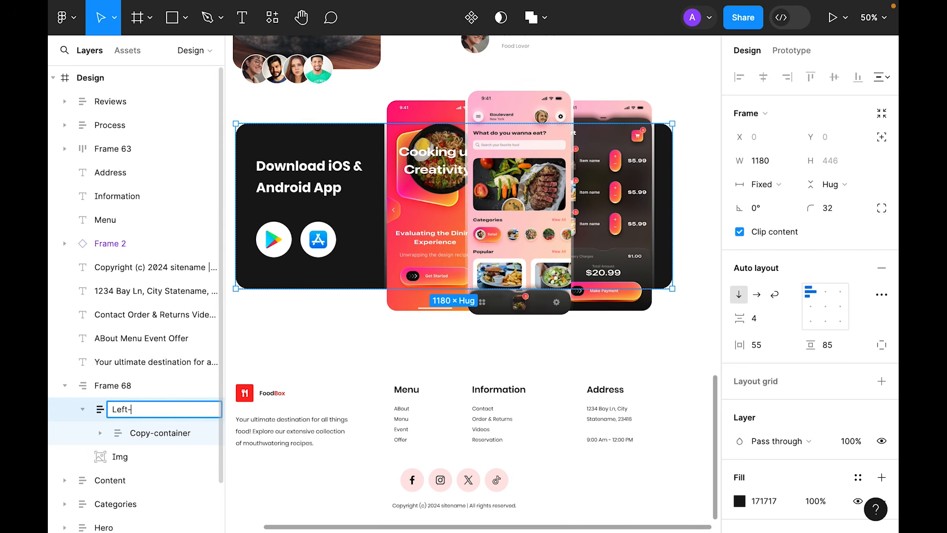
key("Return")
Rename Frame 68, which holds Left-column and the phone mockups Img, as Container.
left_click(123, 457)
double_click(119, 386)
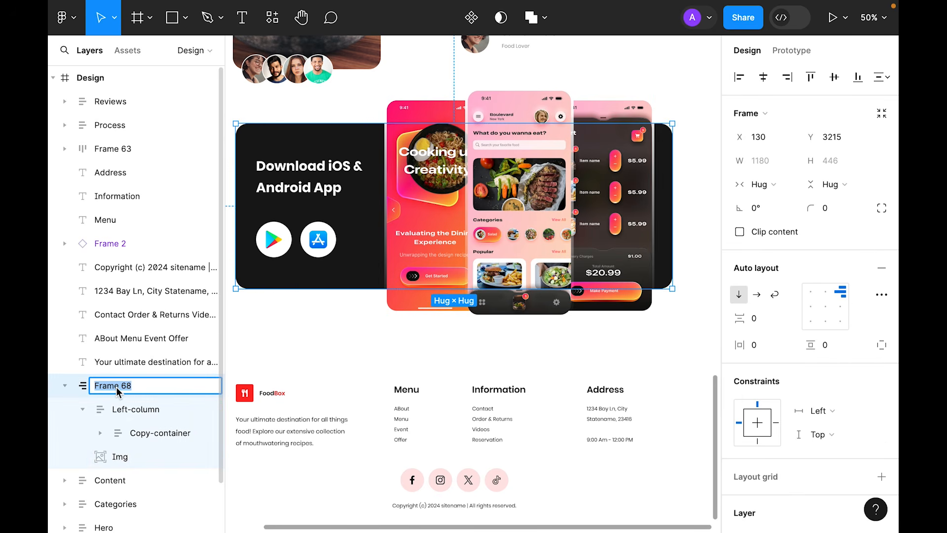
type("Container")
key("Return")
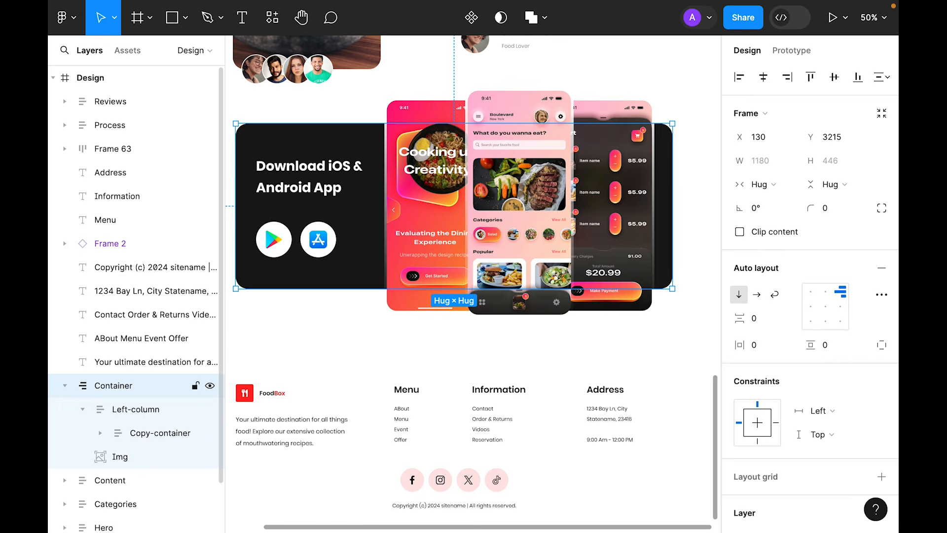
Wrap Container in another auto layout frame and name it CTA.
key("shift+a")
right_click(113, 388)
left_click(101, 388)
double_click(100, 386)
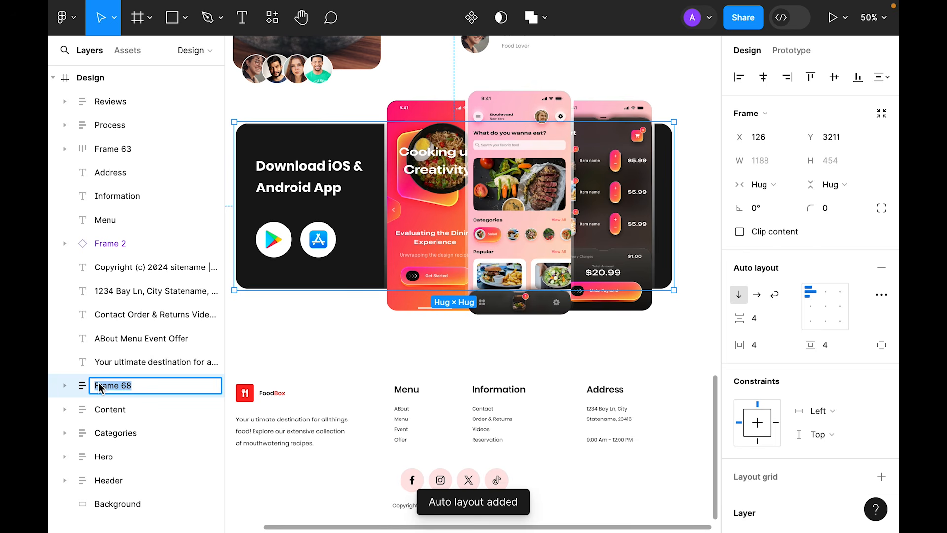
type("CTA")
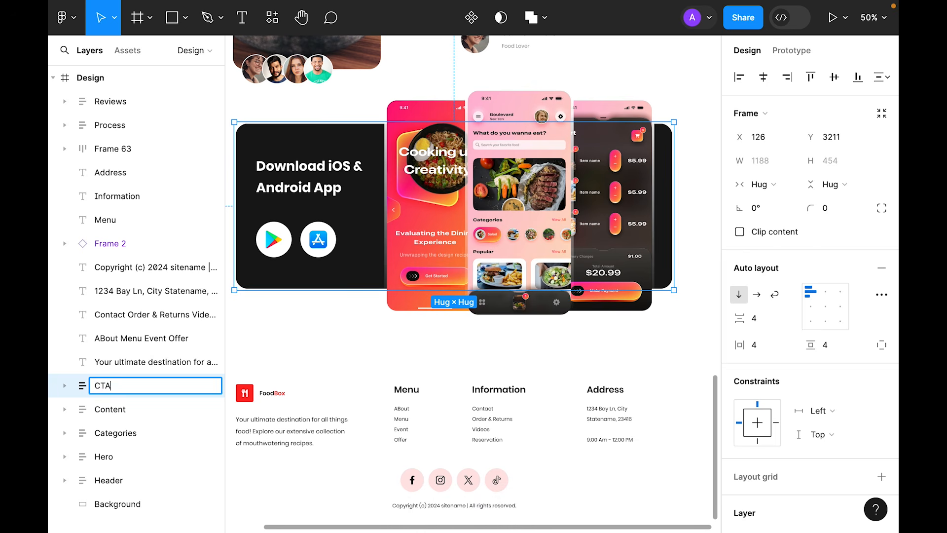
key("Return")
Set the CTA frame's horizontal and vertical padding to 0.
key("minus")
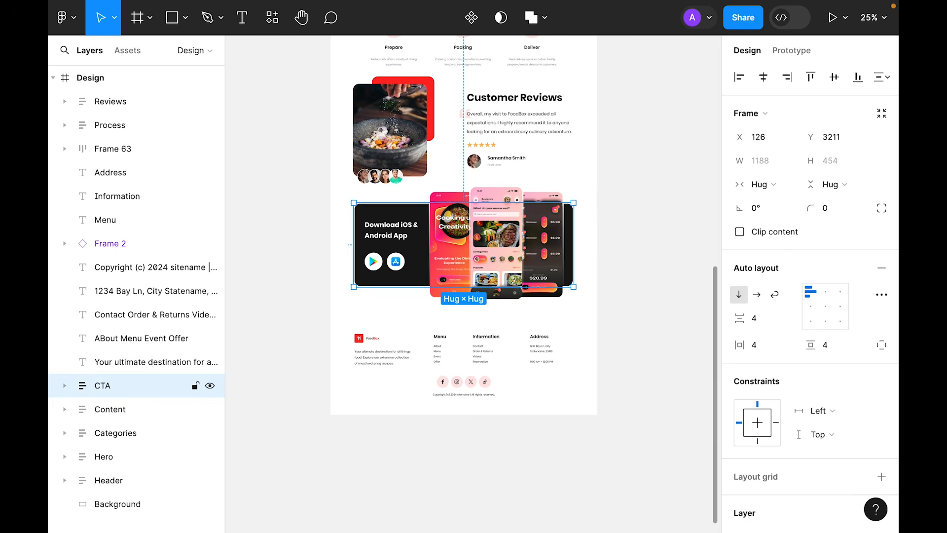
left_click(762, 351)
type("0")
key("Tab")
type("0")
key("Return")
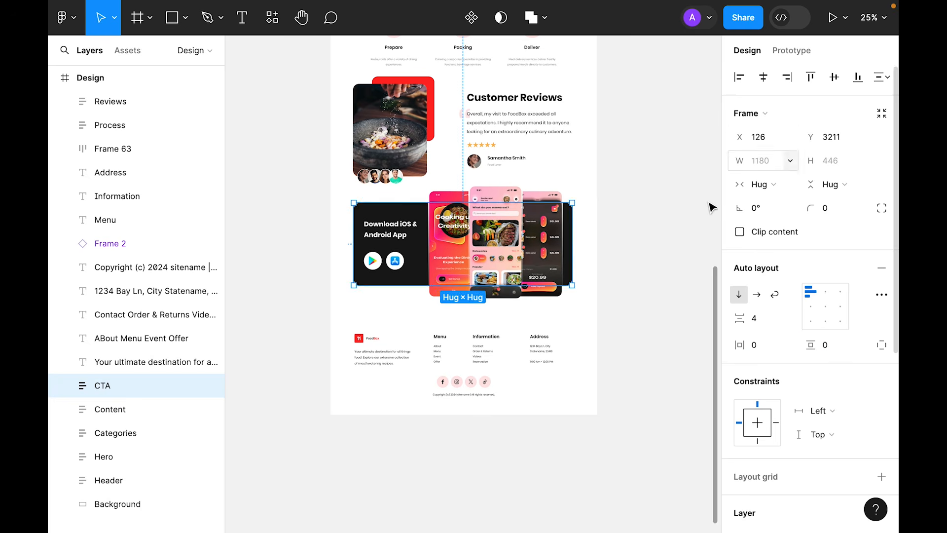
left_click(680, 221)
Combine the footer's FoodBox logo and description text into an auto layout frame named About-container.
key("plus")
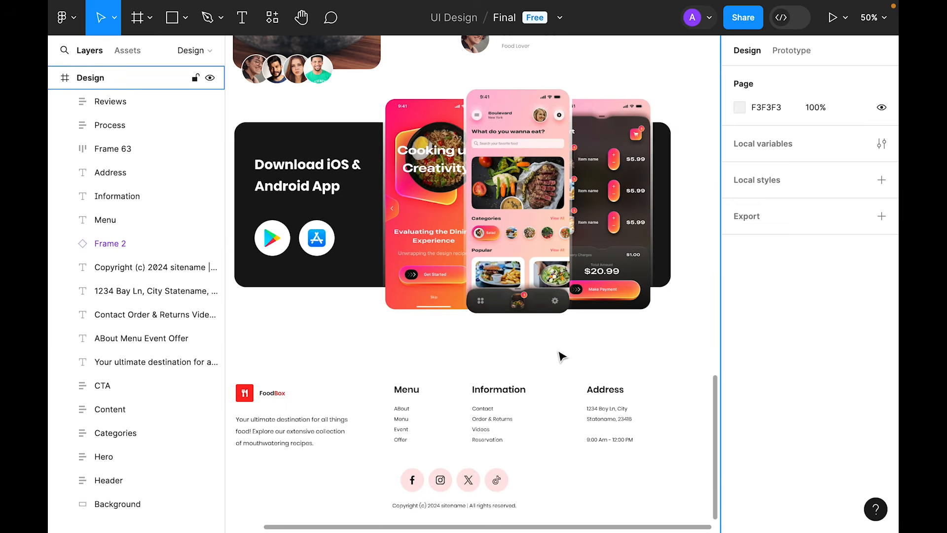
left_click(439, 296)
key("minus")
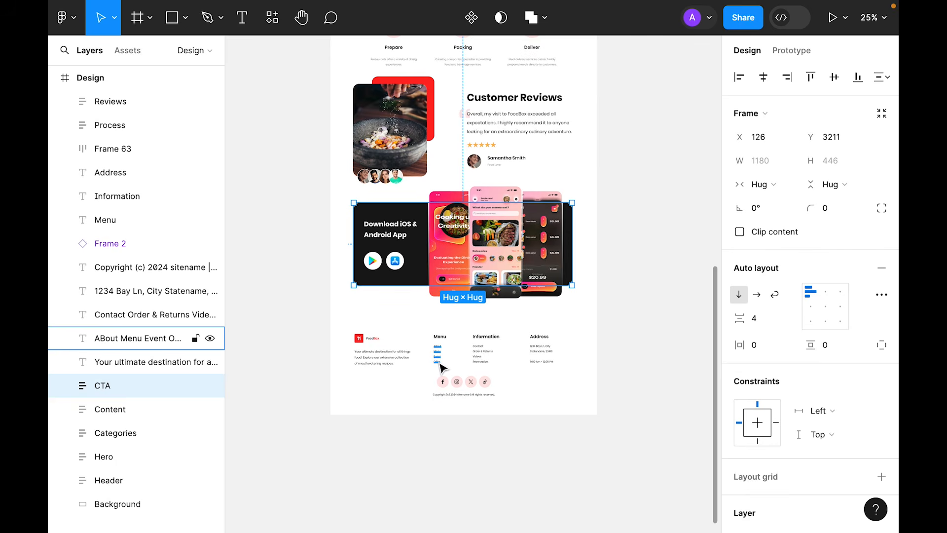
key("plus")
scroll(443, 366, "down", 2)
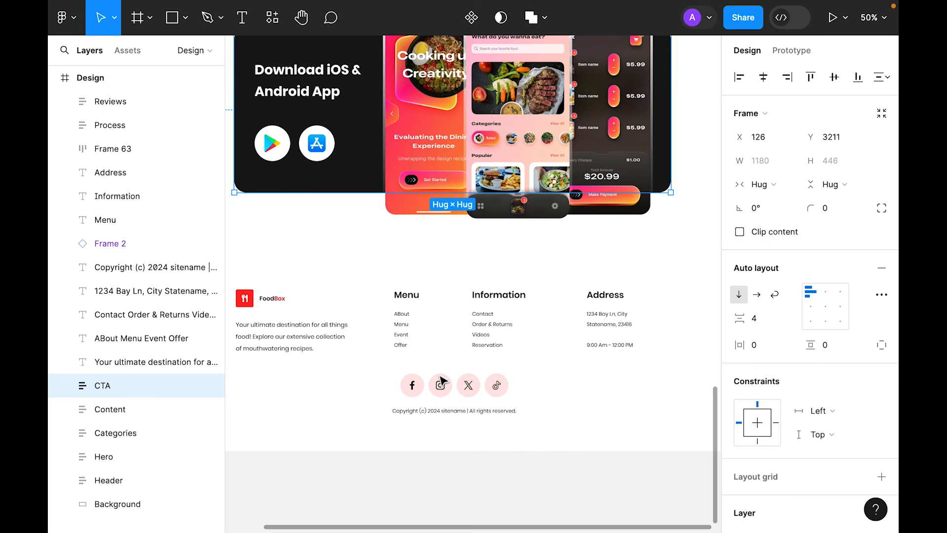
left_click(375, 382)
scroll(318, 311, "down", 1)
left_click(316, 310)
left_click(302, 265, "shift")
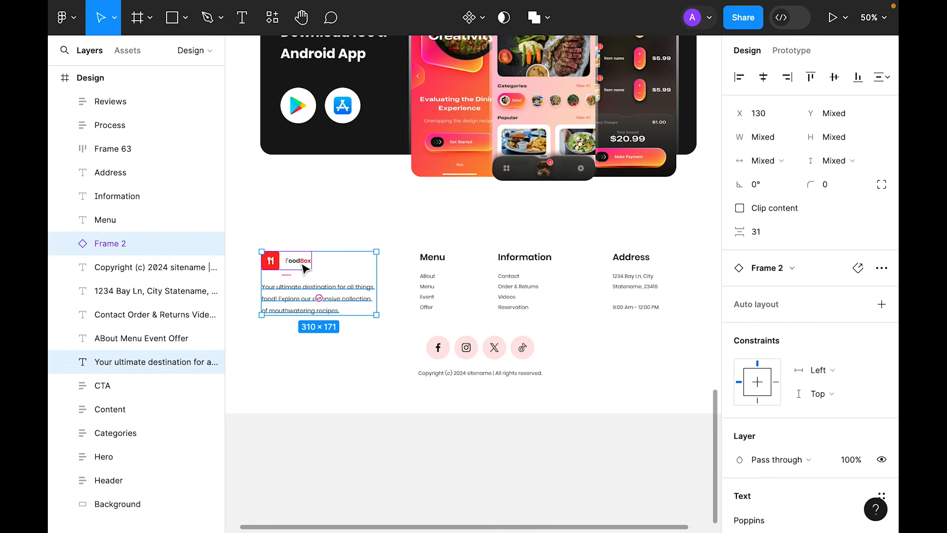
key("shift+a")
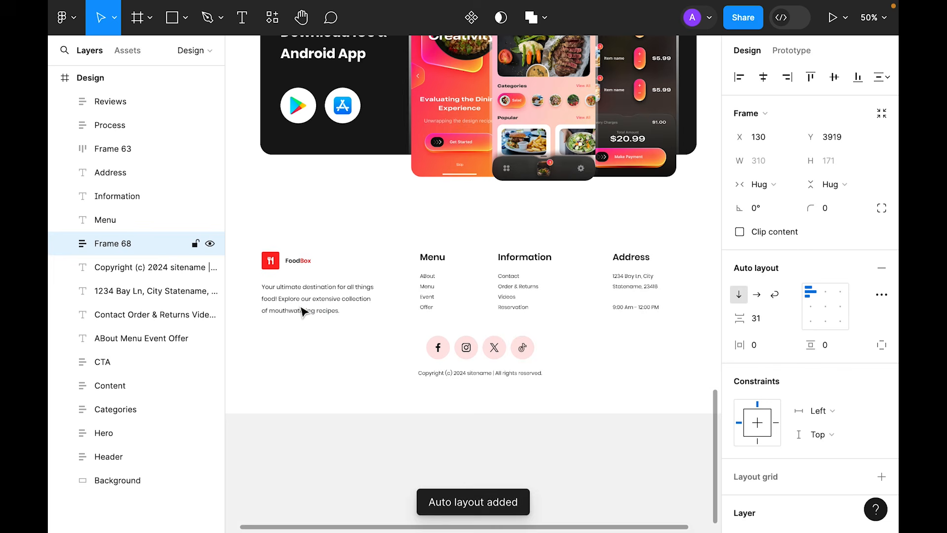
double_click(112, 243)
type("About-container")
key("Return")
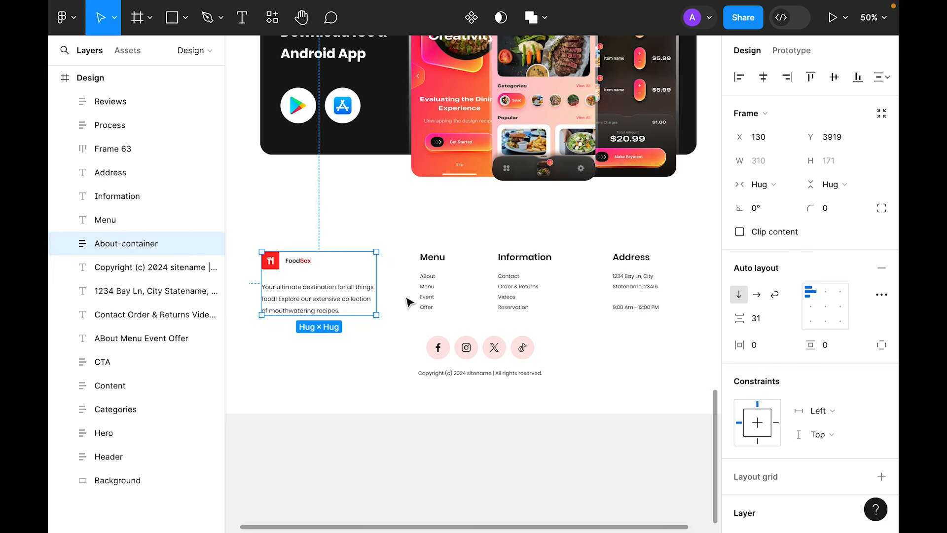
Set the footer menu links text to auto width and combine it with the Menu heading into an auto layout frame named Menu-container.
left_click(427, 284)
scroll(813, 295, "down", 3)
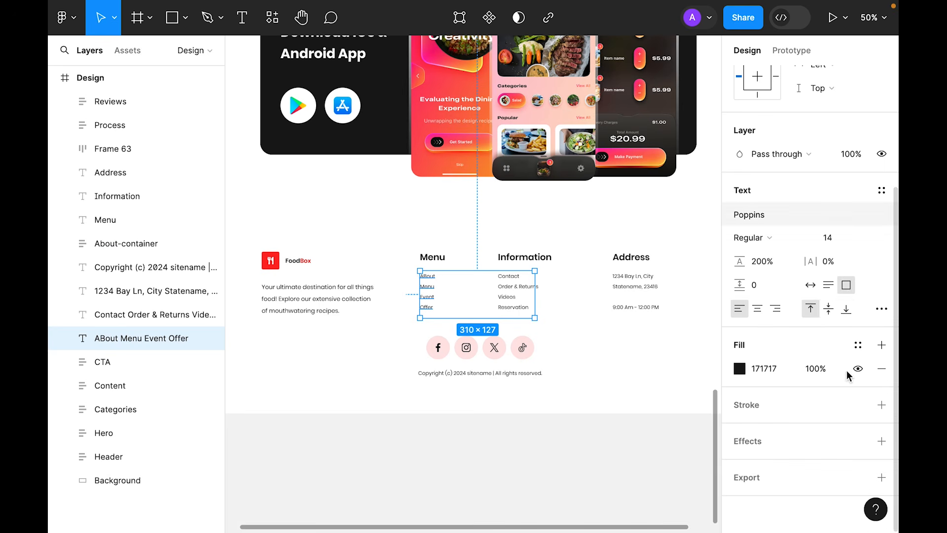
left_click(809, 285)
left_click(437, 255, "shift")
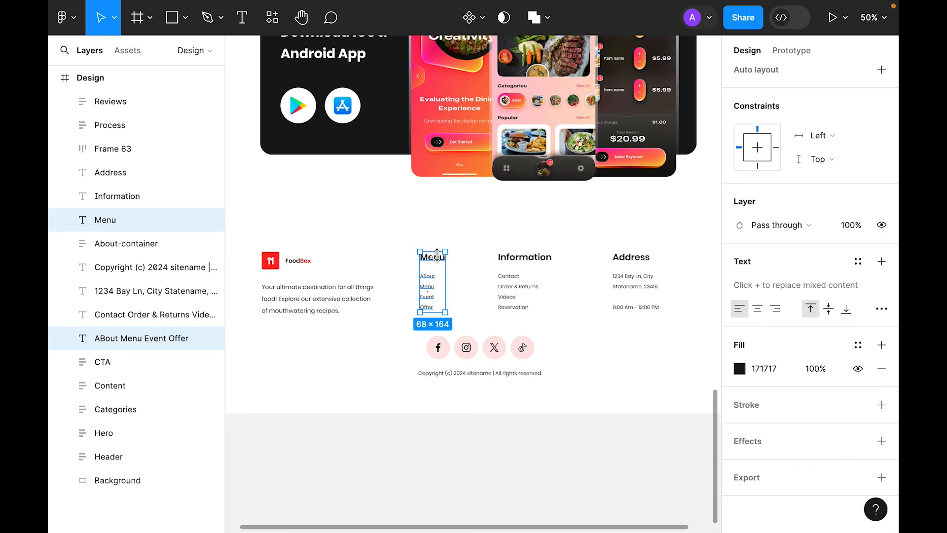
key("shift+a")
double_click(116, 220)
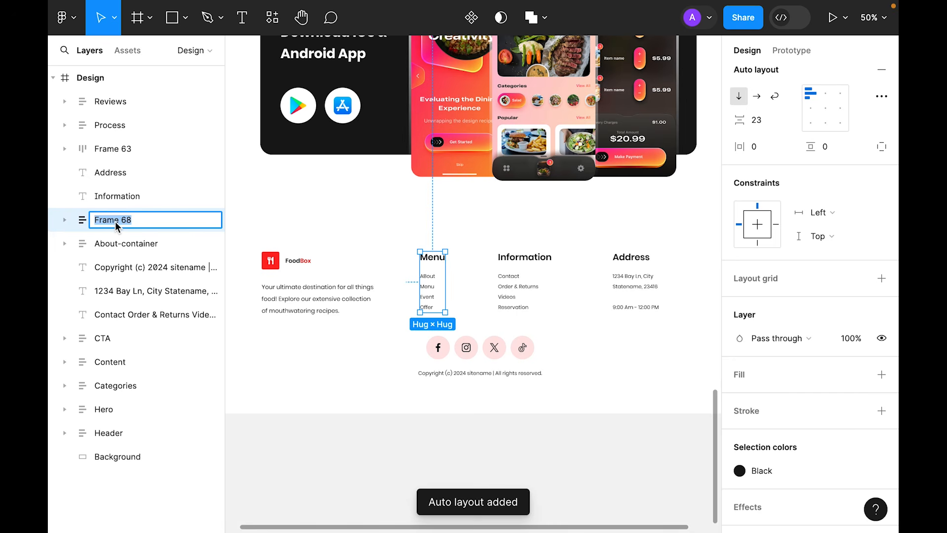
type("Menu-container")
key("Return")
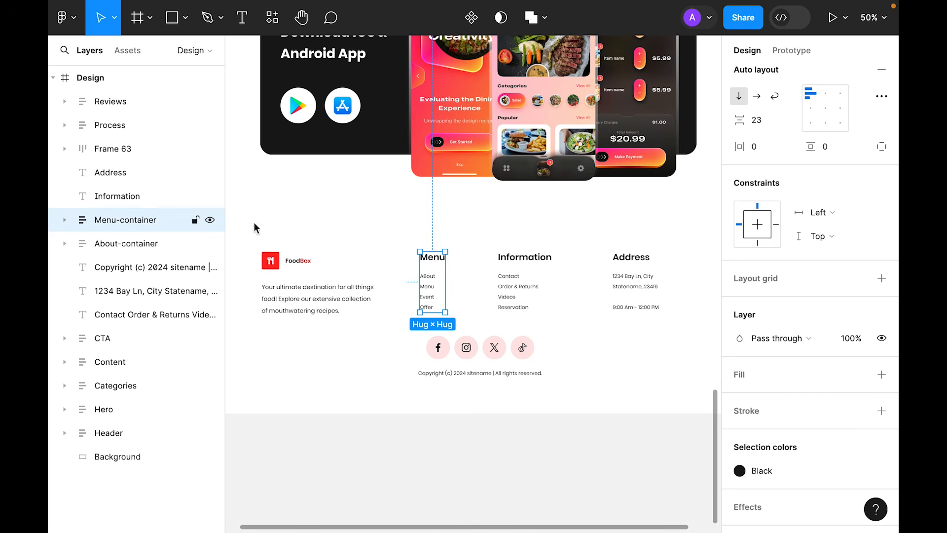
Set the footer information links to auto width and combine them with the Information heading into an auto layout frame named Info-container.
left_click(521, 287)
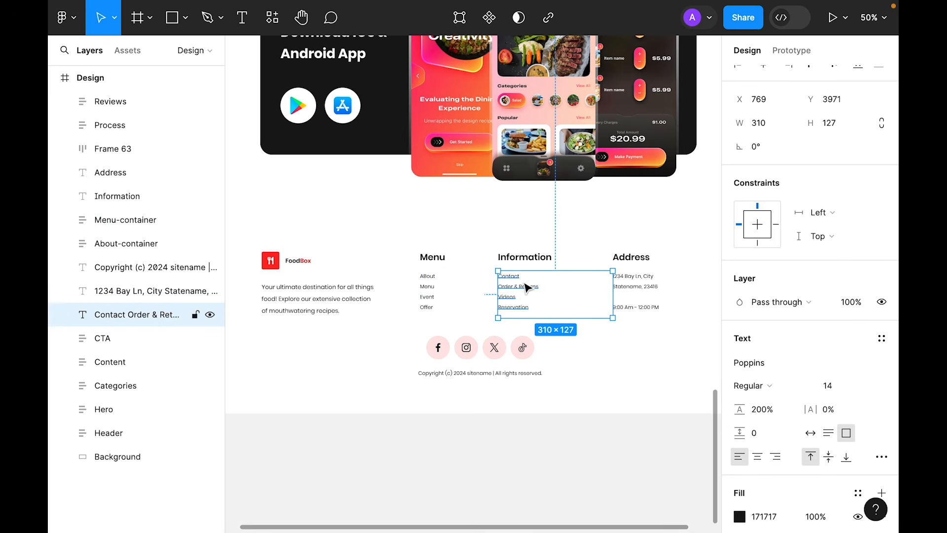
left_click(811, 433)
left_click(513, 256, "shift")
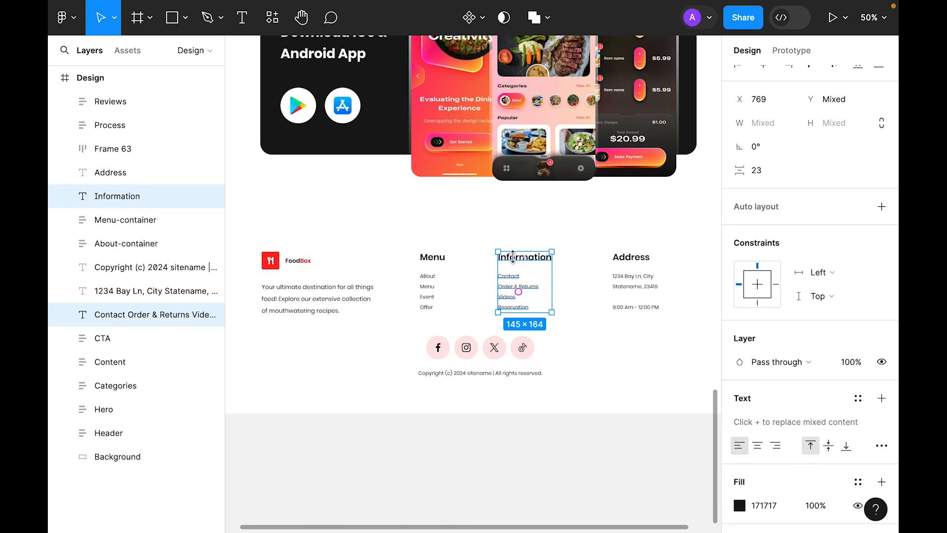
key("shift+a")
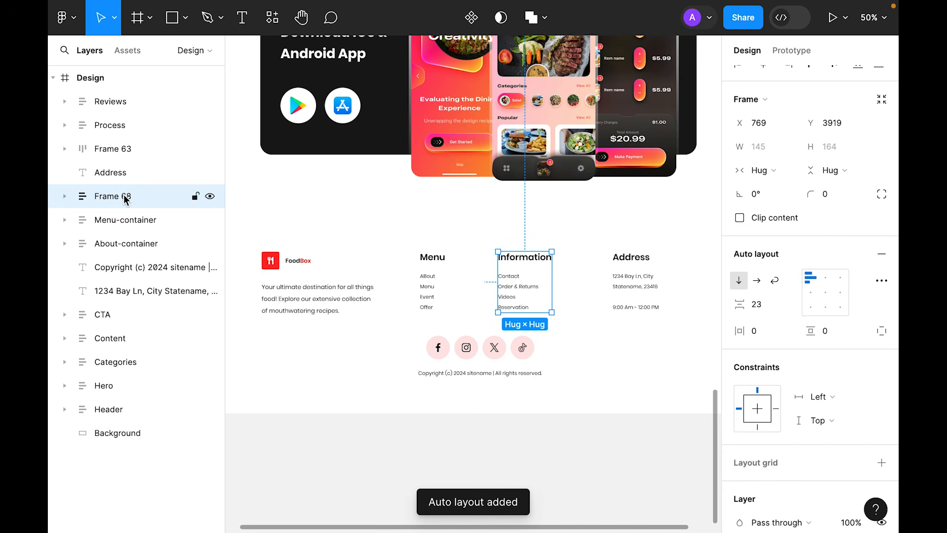
double_click(125, 197)
type("Information-")
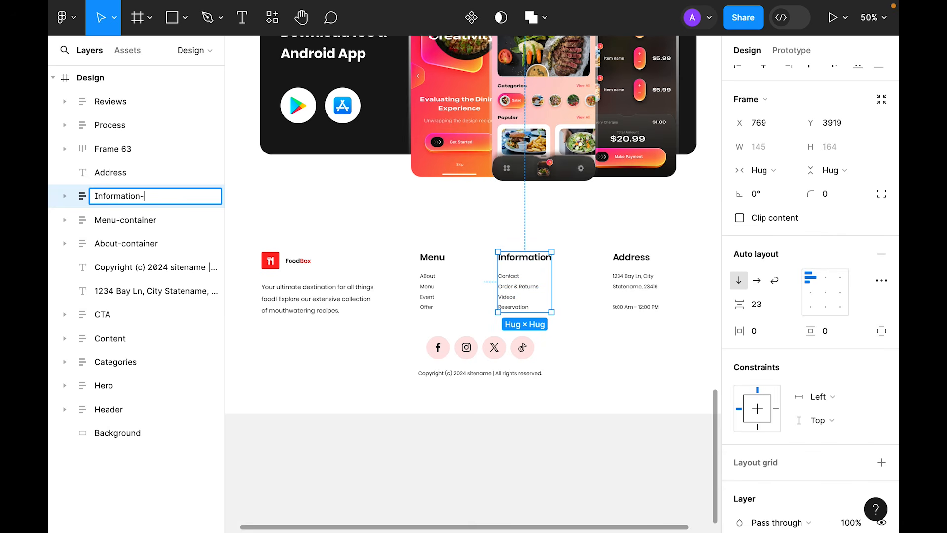
key("Right")
key("shift+Right")
key("shift+Right")
key("shift+Right")
key("shift+Right")
key("shift+Right")
key("shift+Right")
key("shift+Right")
key("BackSpace")
key("Return")
Set the footer address text to auto width and combine it with the Address heading into an auto layout frame named Add-container.
left_click(647, 290)
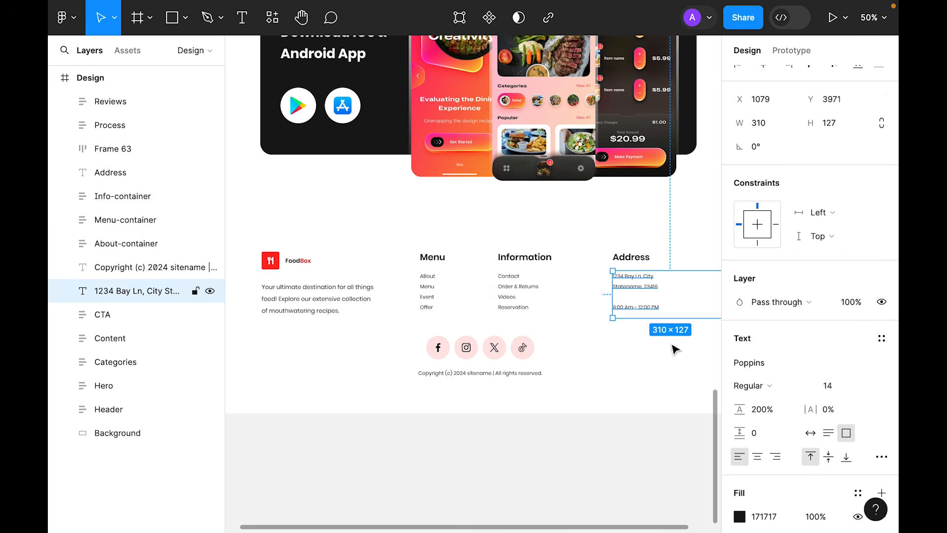
left_click(635, 261, "shift")
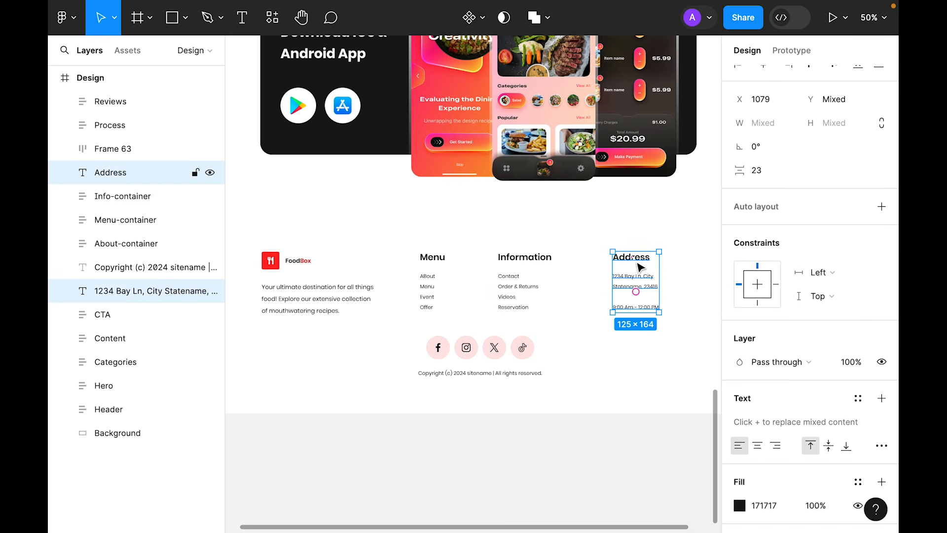
key("shift+a")
key("ctrl+r")
type("Addr")
type("ct")
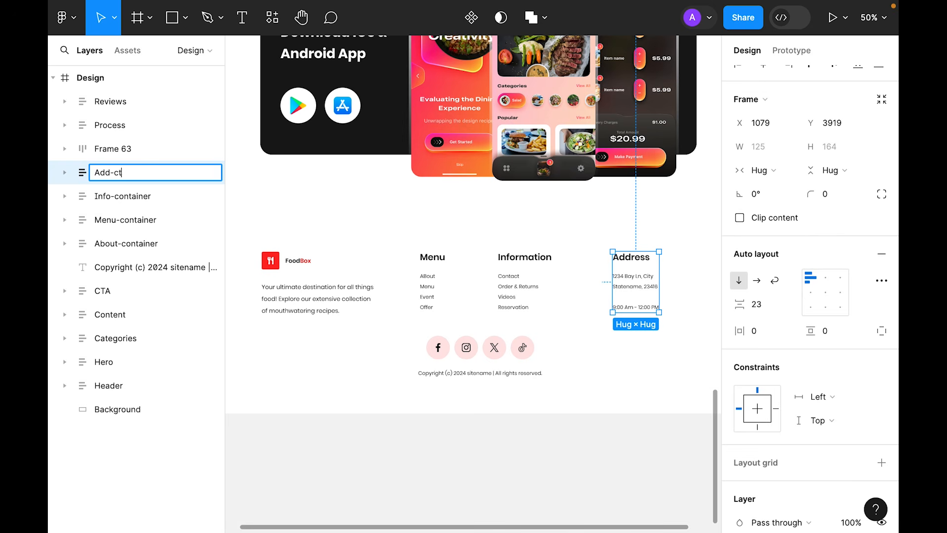
type("ontainer")
key("Return")
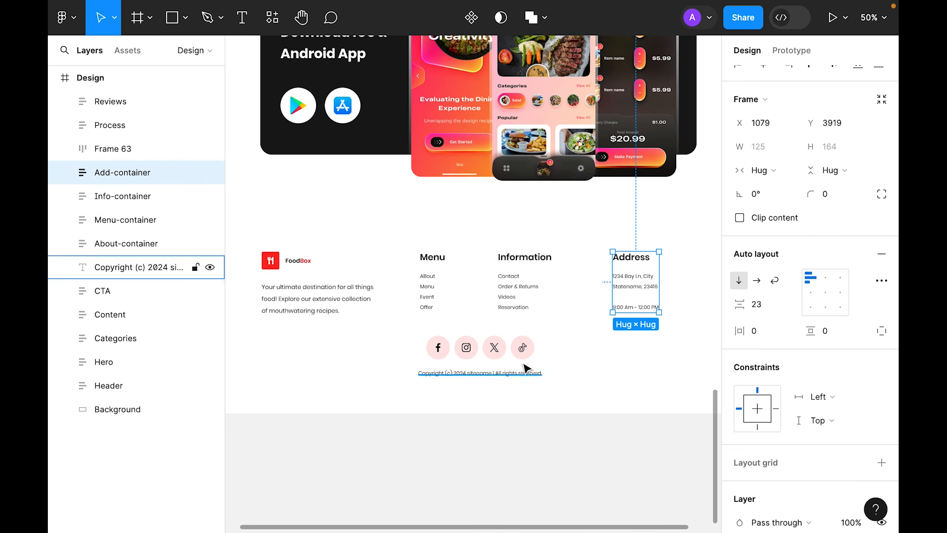
Rename Frame 63, which holds the footer's social media icons, as Social-container.
left_click(523, 351)
double_click(123, 149)
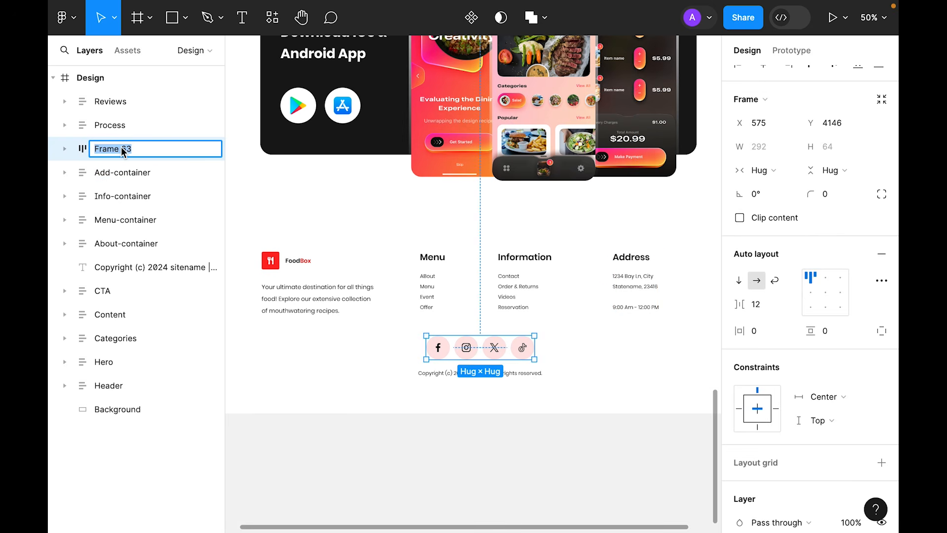
type("Social-container")
key("Return")
Combine the footer's About, Menu, Info and Add containers into an auto layout frame named Footer-links.
left_click(349, 304)
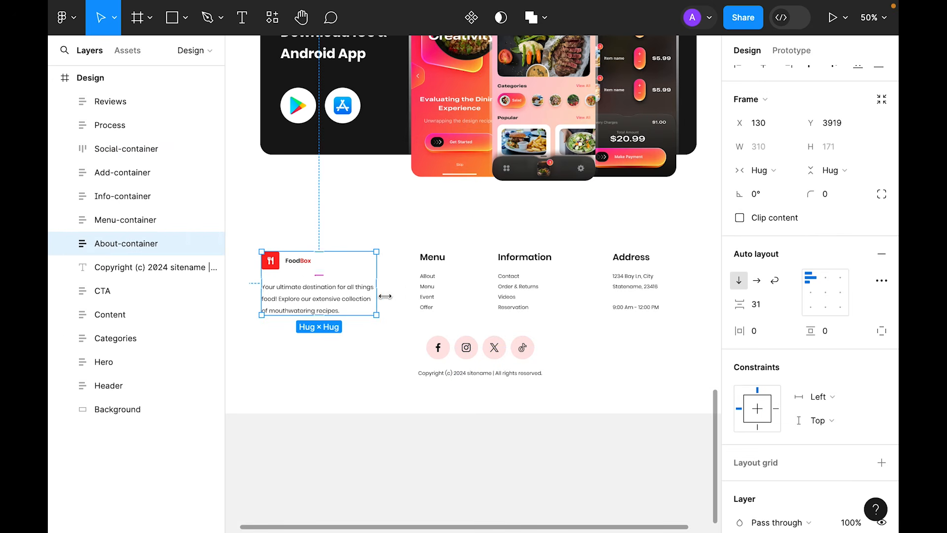
left_click(426, 297, "shift")
left_click(524, 296, "shift")
left_click(638, 300, "shift")
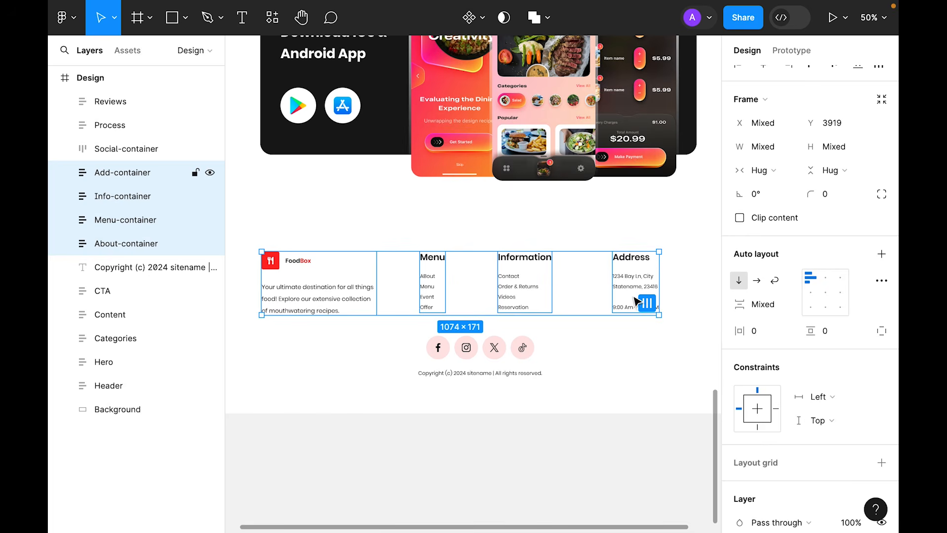
key("shift+a")
double_click(118, 173)
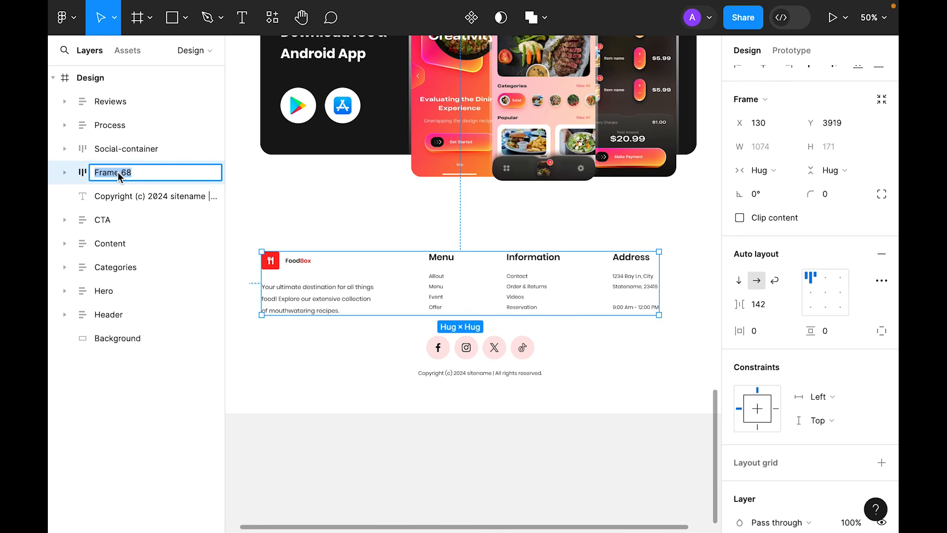
type("Footer-links")
key("Return")
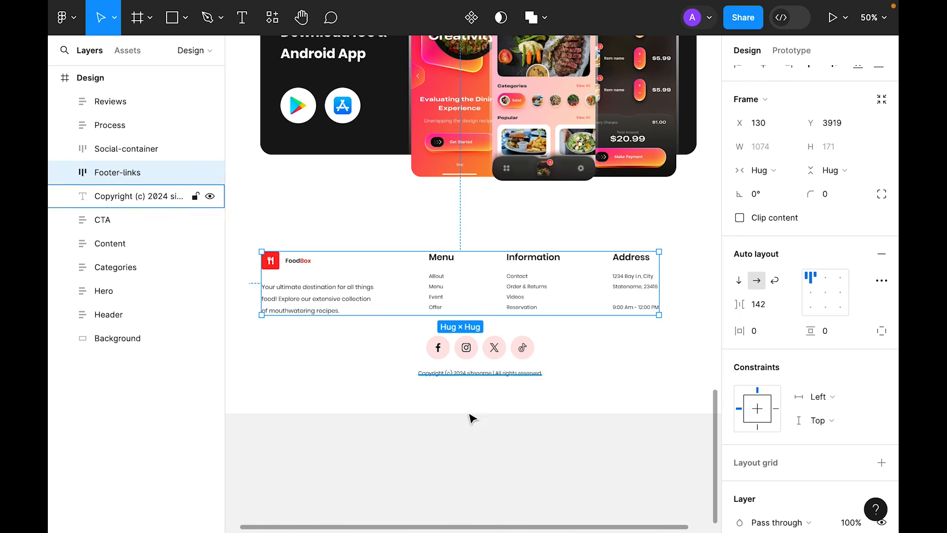
Combine Footer-links, Social-container and the copyright text into an auto layout frame named Container.
left_click(469, 350)
left_click(464, 278, "shift")
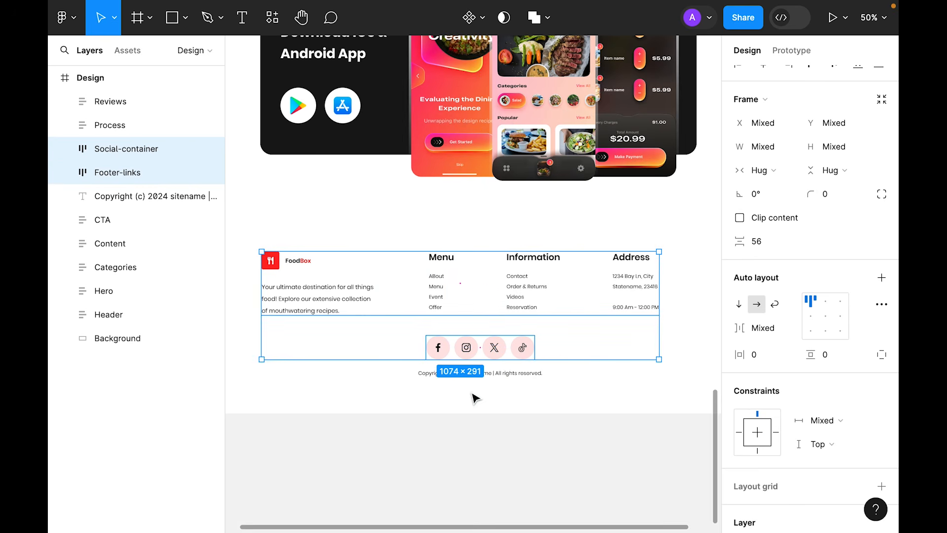
left_click(472, 373, "shift")
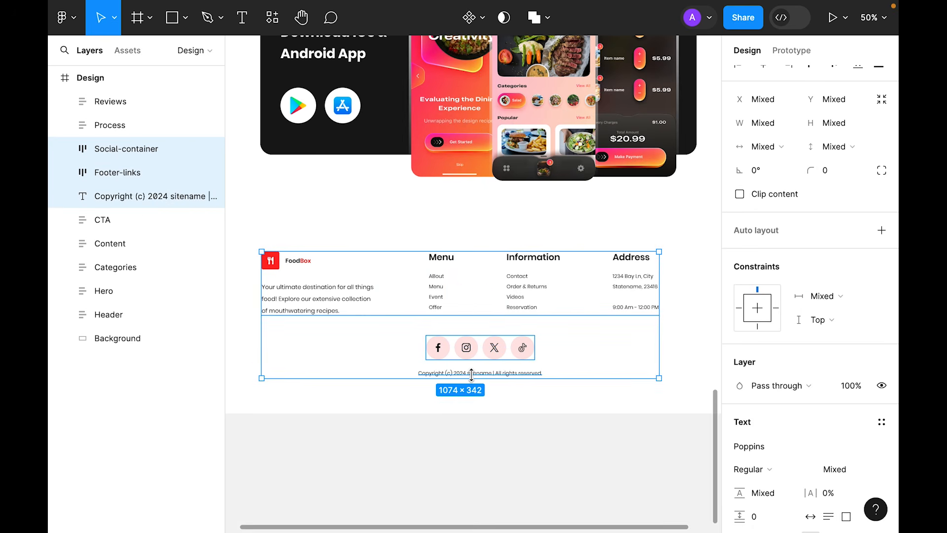
key("shift+a")
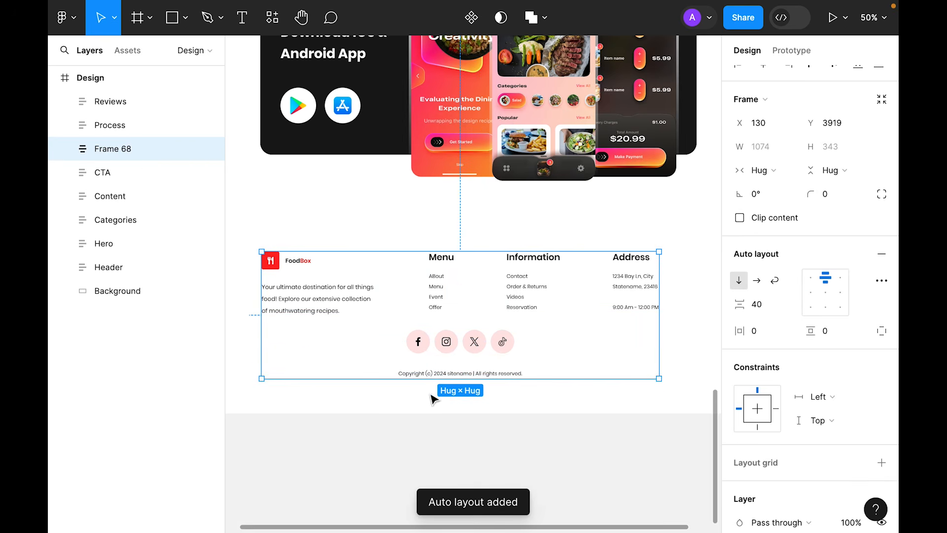
double_click(125, 150)
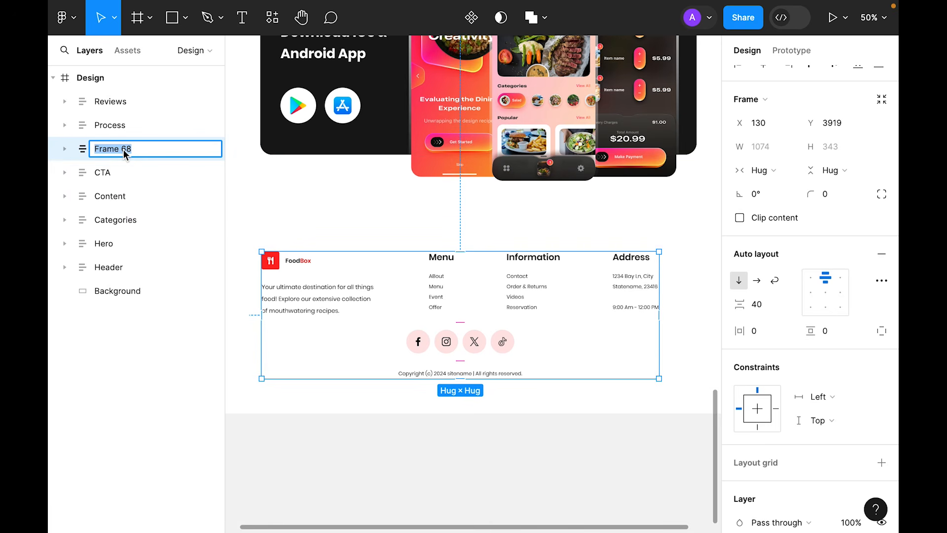
type("container")
key("Return")
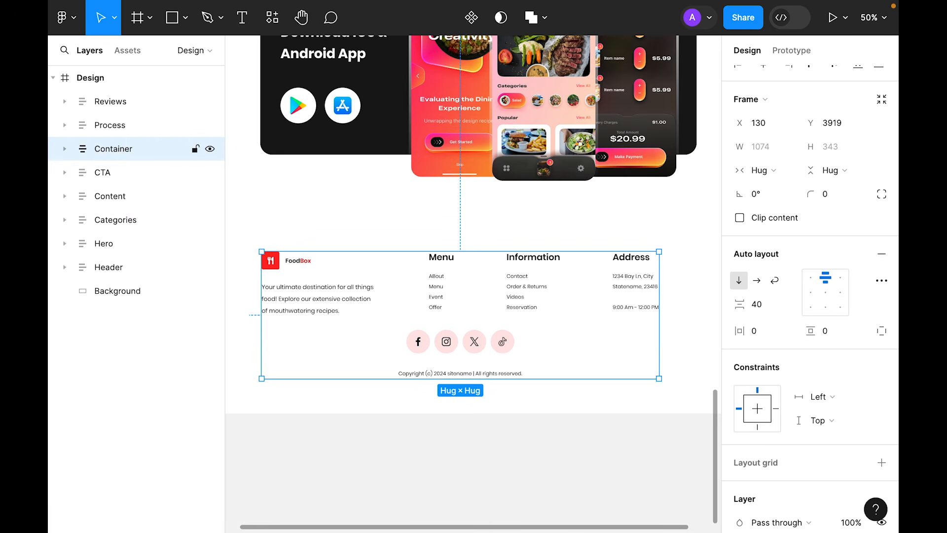
Wrap the footer's Container in another auto layout frame named Footer with horizontal and vertical padding of 0.
key("shift+a")
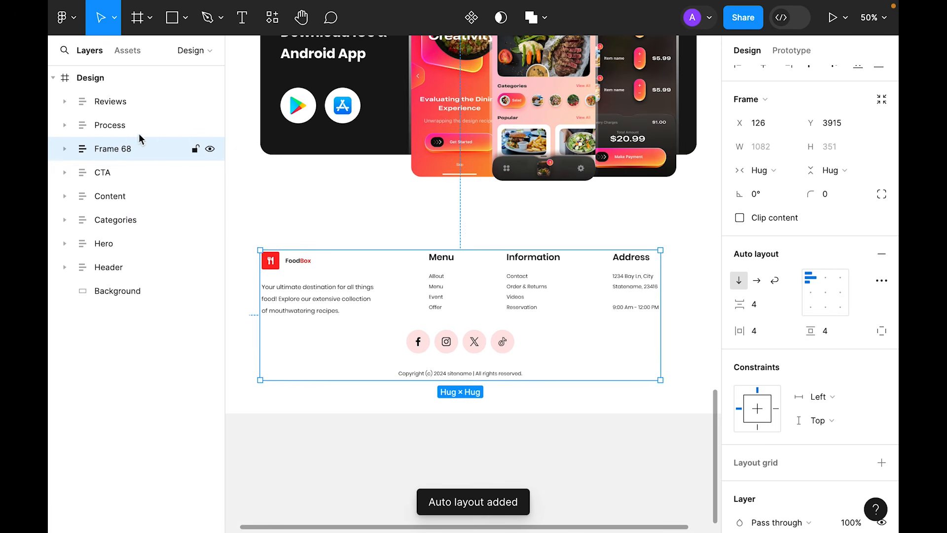
double_click(117, 151)
type("Footer")
key("Return")
left_click(754, 330)
type("0")
key("Tab")
type("0")
key("Return")
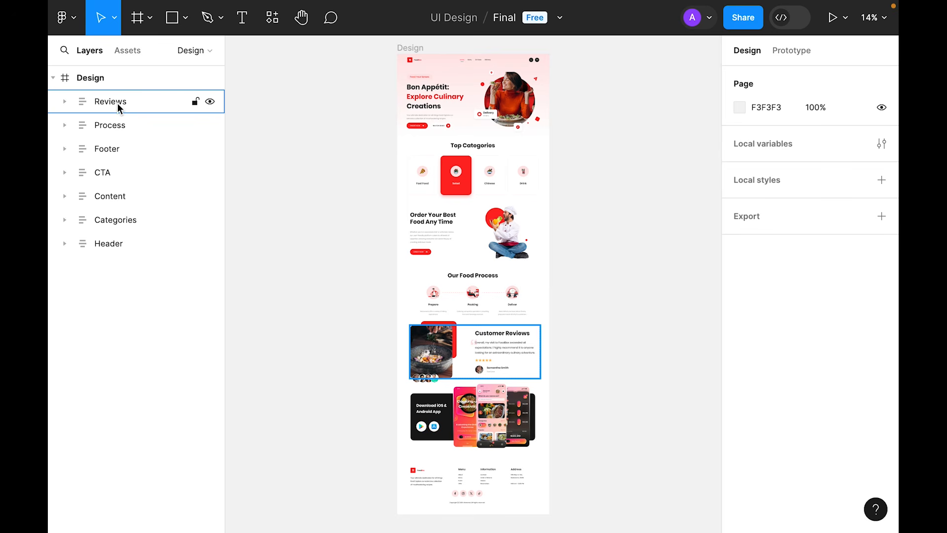
Apply auto layout to the whole Design frame and set its vertical padding to 100.
left_click(402, 49)
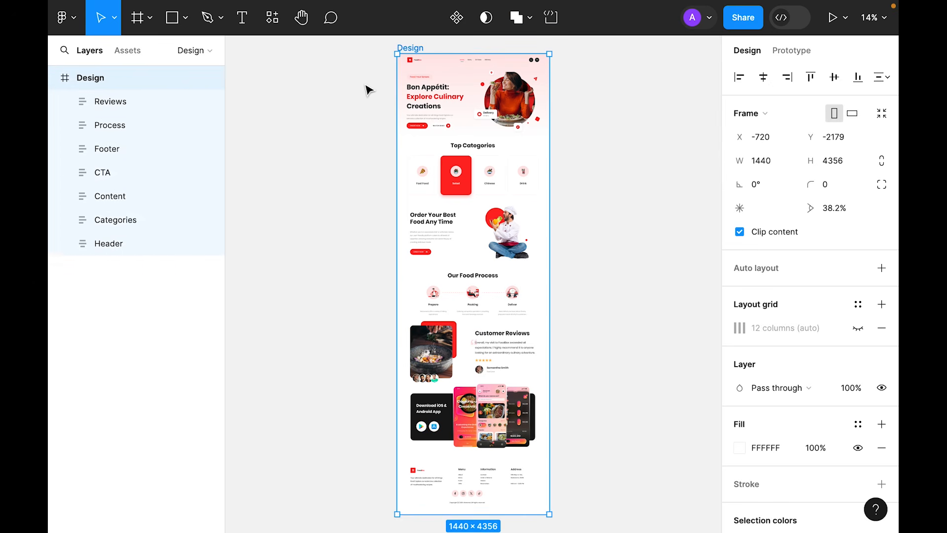
key("shift+a")
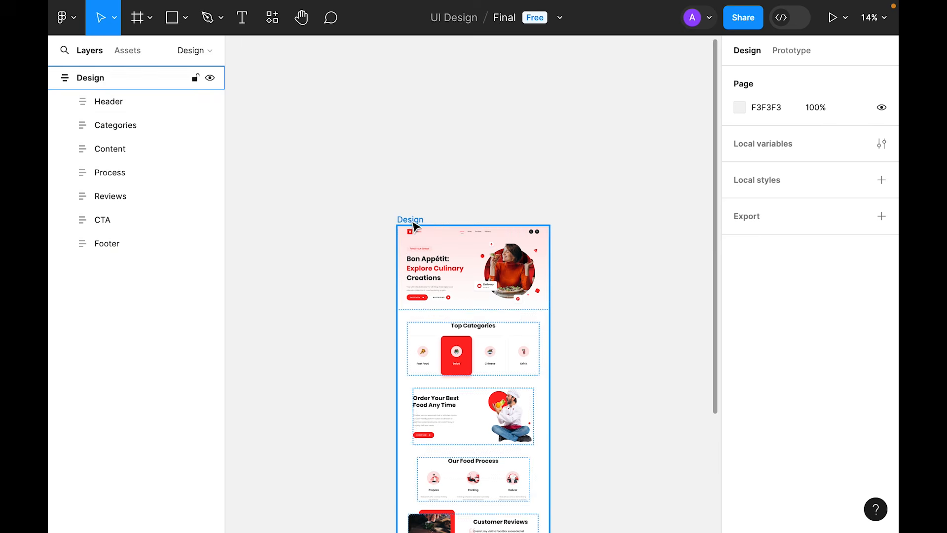
left_click(148, 77)
scroll(822, 350, "down", 1)
scroll(822, 350, "down", 4)
scroll(639, 312, "down", 2)
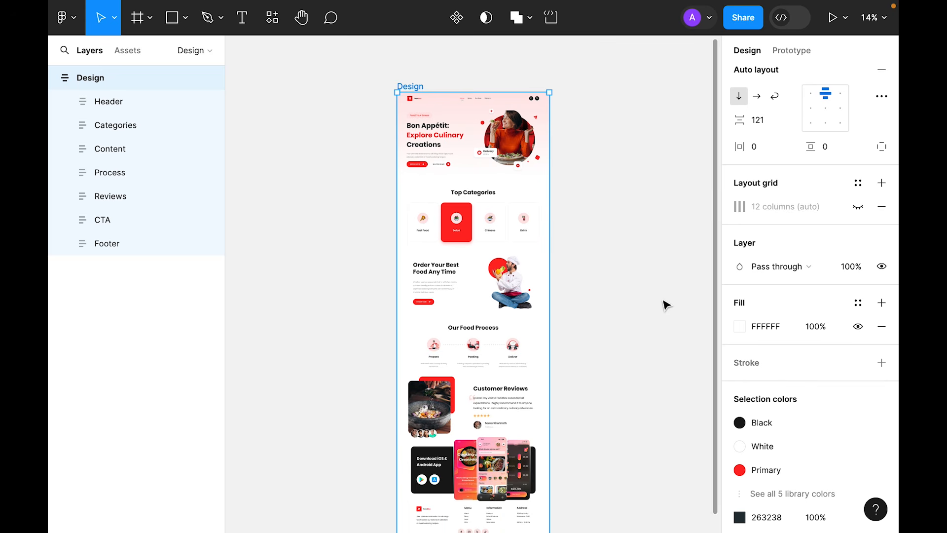
scroll(799, 211, "up", 1)
scroll(690, 201, "up", 2)
left_click(841, 151)
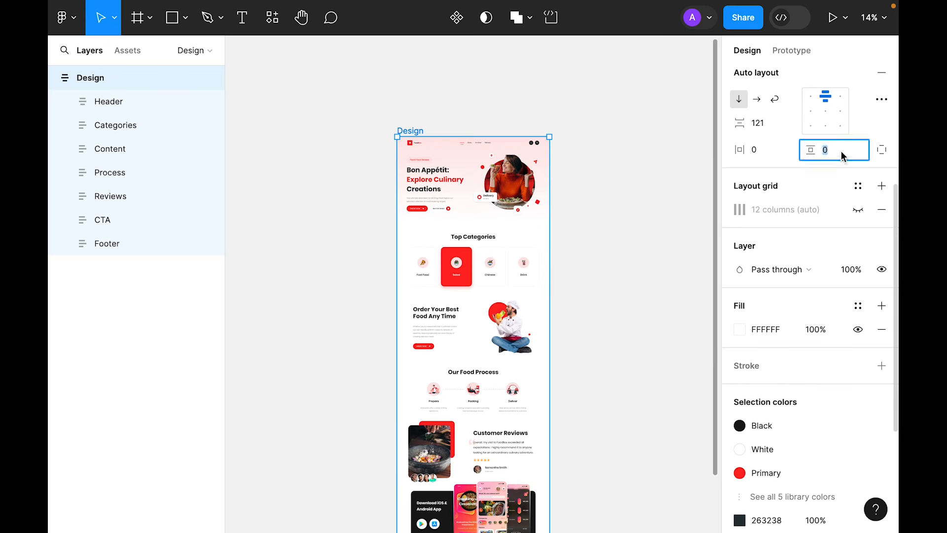
type("100")
key("Return")
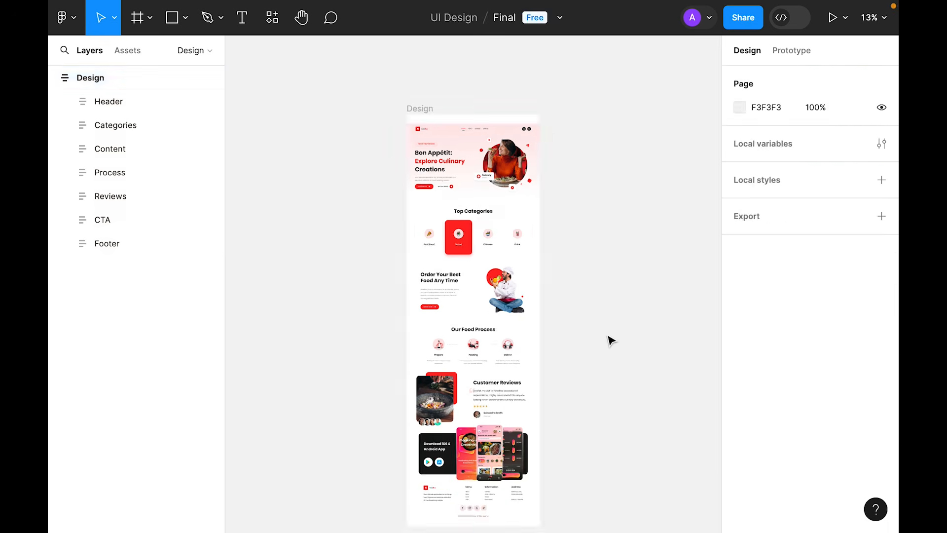
Set the horizontal padding of the outer Header frame, which holds the navigation and hero, to 96.
key("ctrl+plus")
scroll(611, 340, "up", 4)
left_click(452, 218)
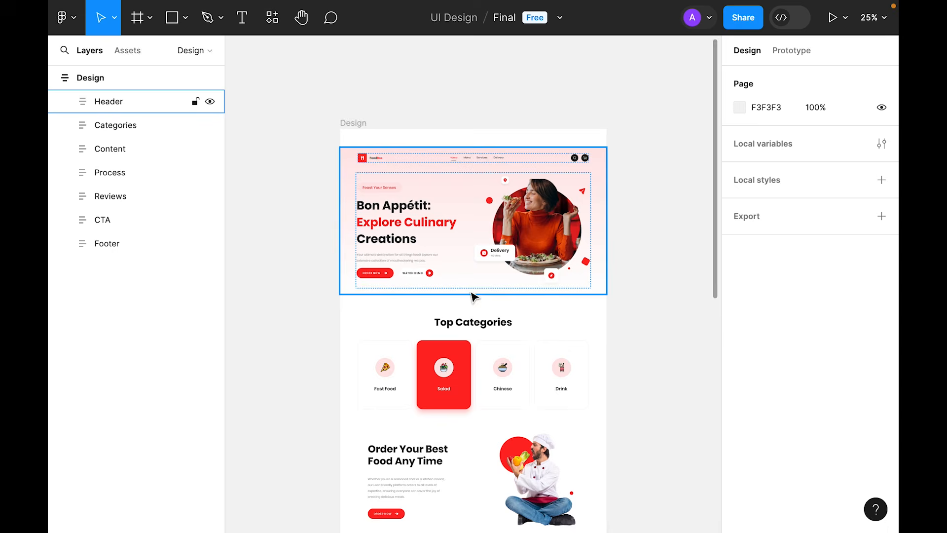
scroll(468, 276, "up", 1)
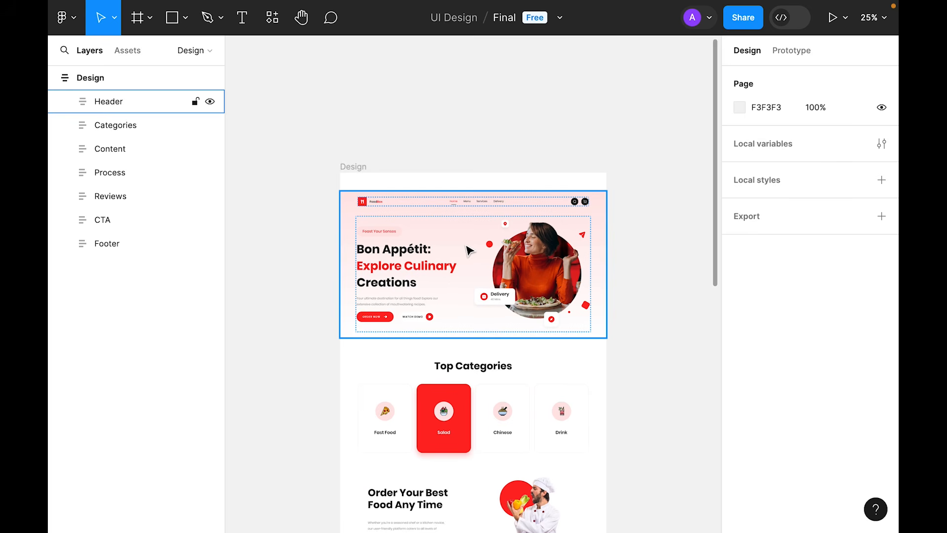
left_click(486, 219)
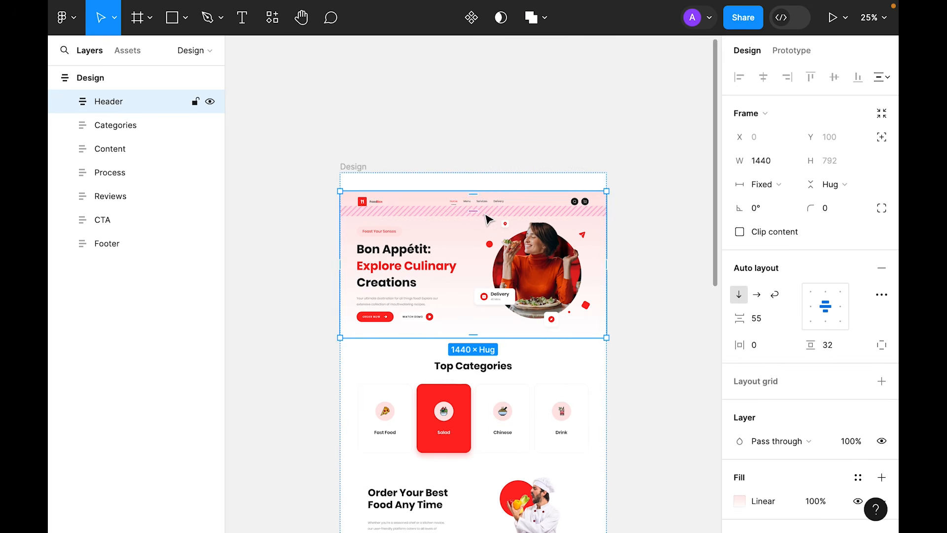
double_click(540, 278)
key("Escape")
left_click(774, 350)
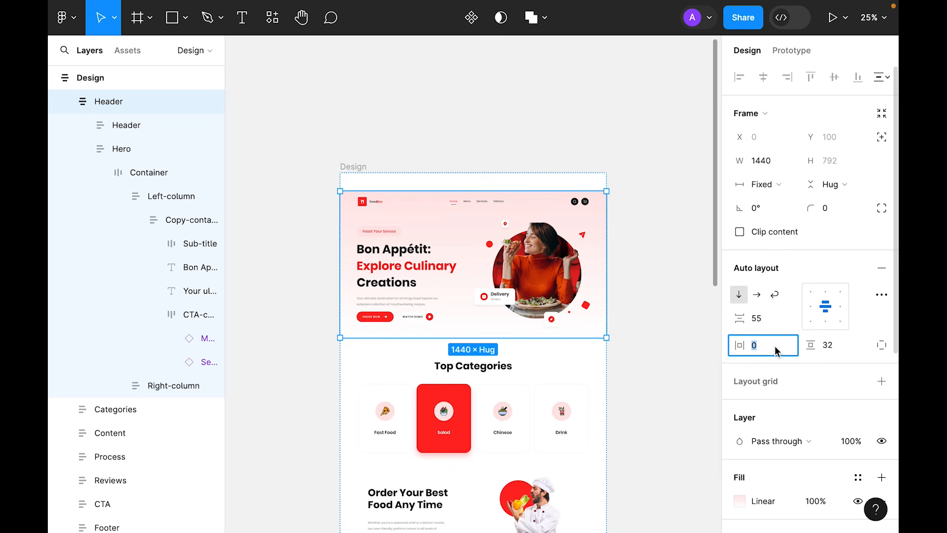
key("Return")
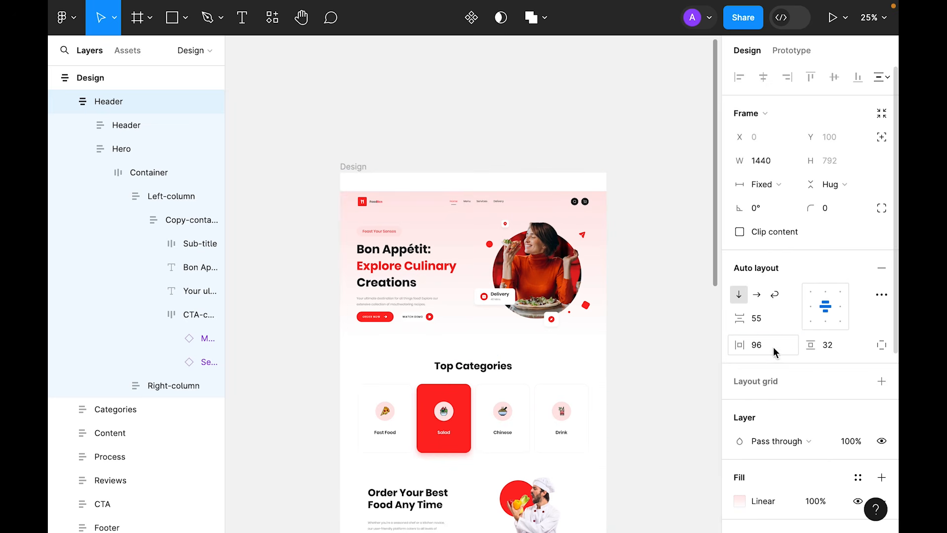
Set the width of the inner Header frame with the navigation bar to fill container.
left_click(424, 203)
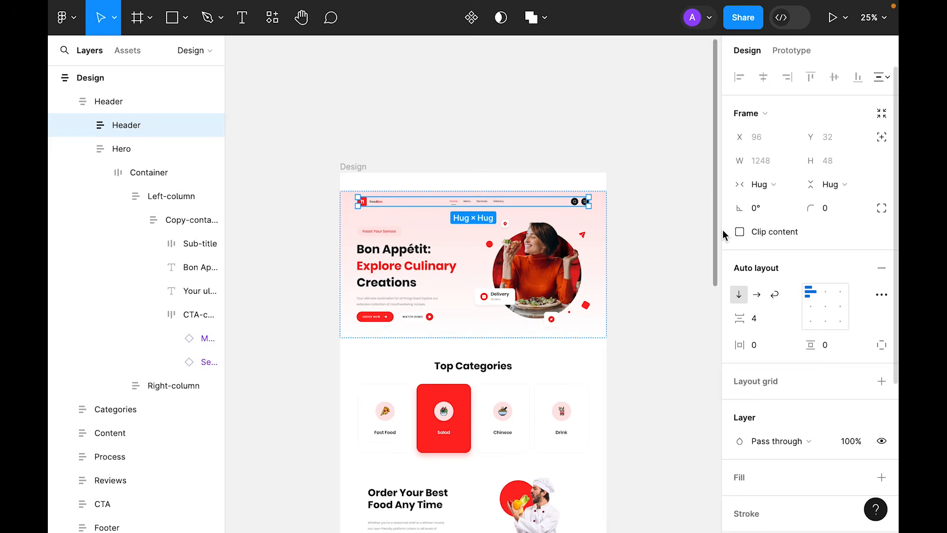
left_click(771, 185)
left_click(778, 201)
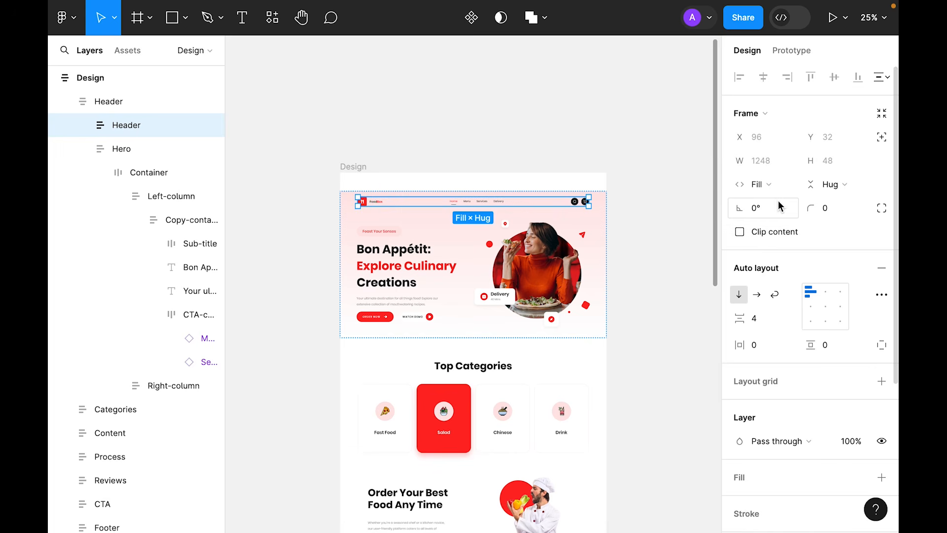
Set the navigation bar's Container to fill container width with Auto spacing between its items.
left_click(82, 125)
left_click(144, 150)
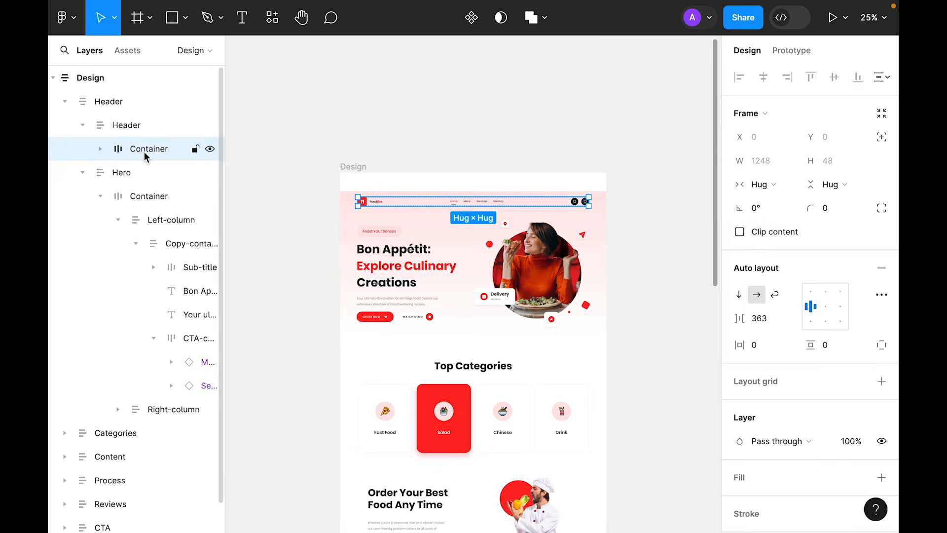
left_click(768, 185)
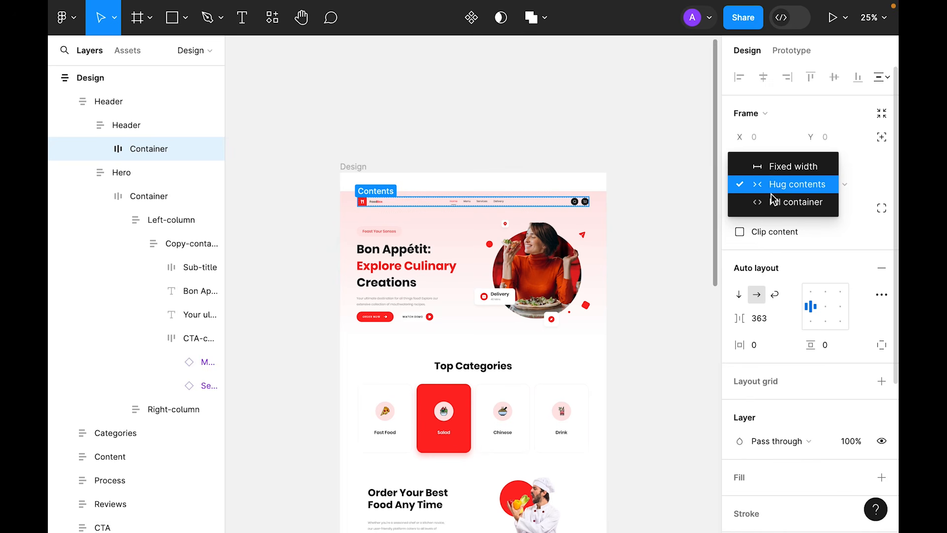
left_click(778, 202)
left_click(759, 318)
type("auto")
key("Return")
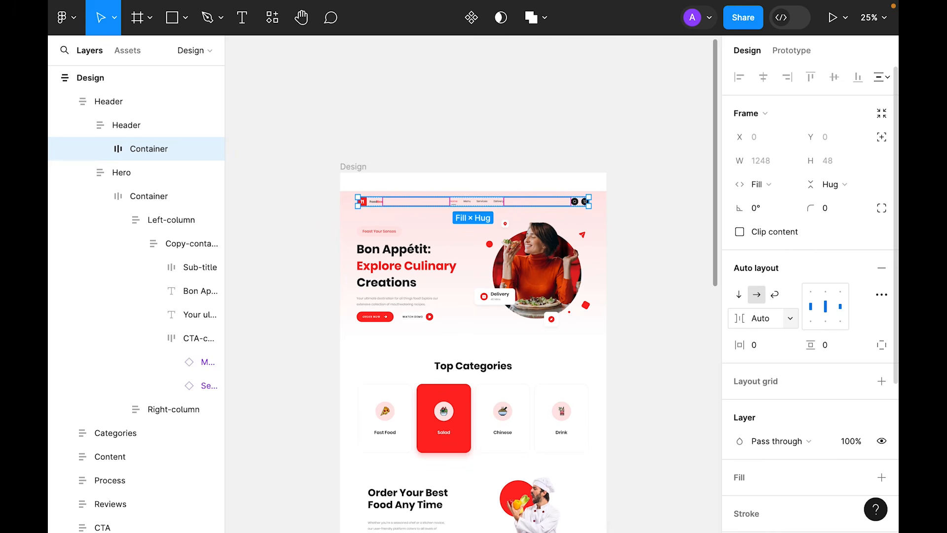
Set the Hero frame's width to fill container.
left_click(418, 248)
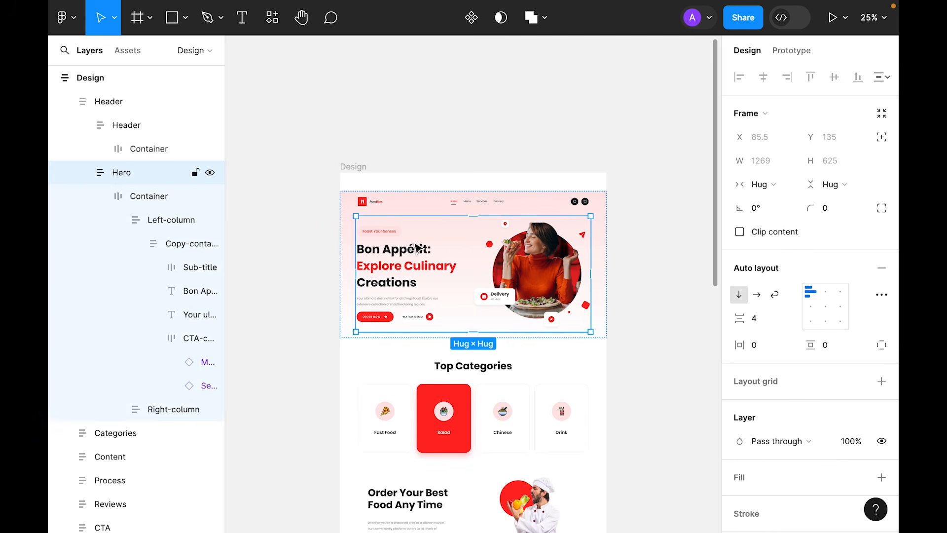
left_click(771, 185)
left_click(776, 202)
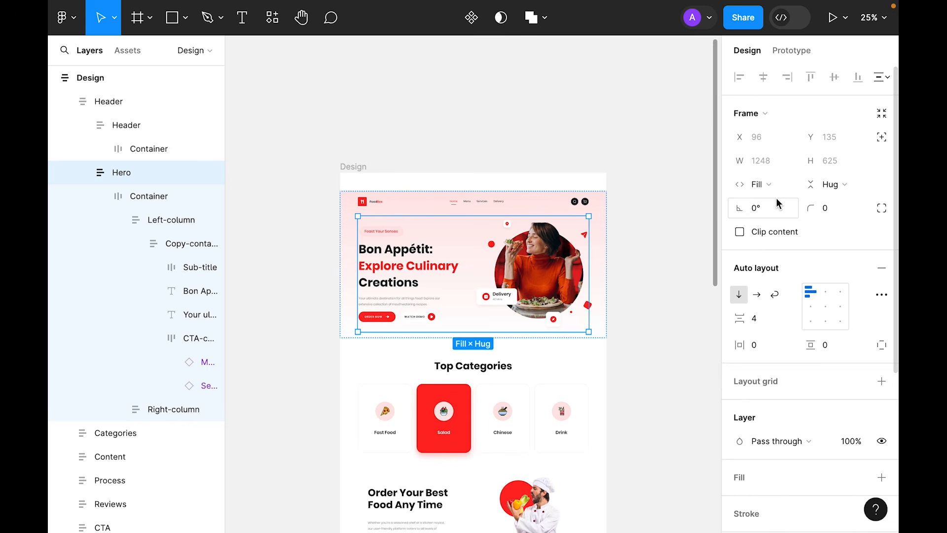
Set the Container inside Hero to fill container width with Auto spacing between its two columns.
left_click(427, 268)
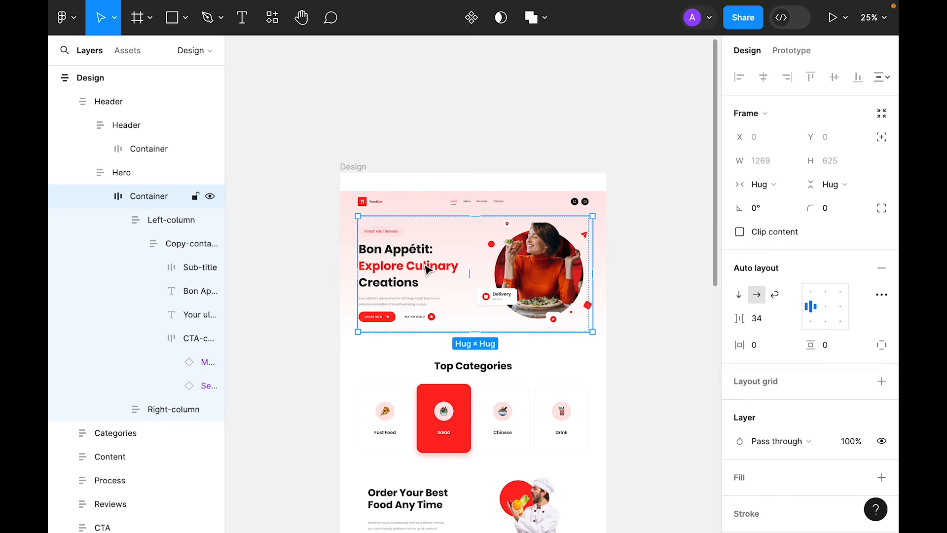
left_click(763, 186)
left_click(775, 203)
left_click(772, 321)
key("BackSpace")
key("BackSpace")
type("auto")
key("Return")
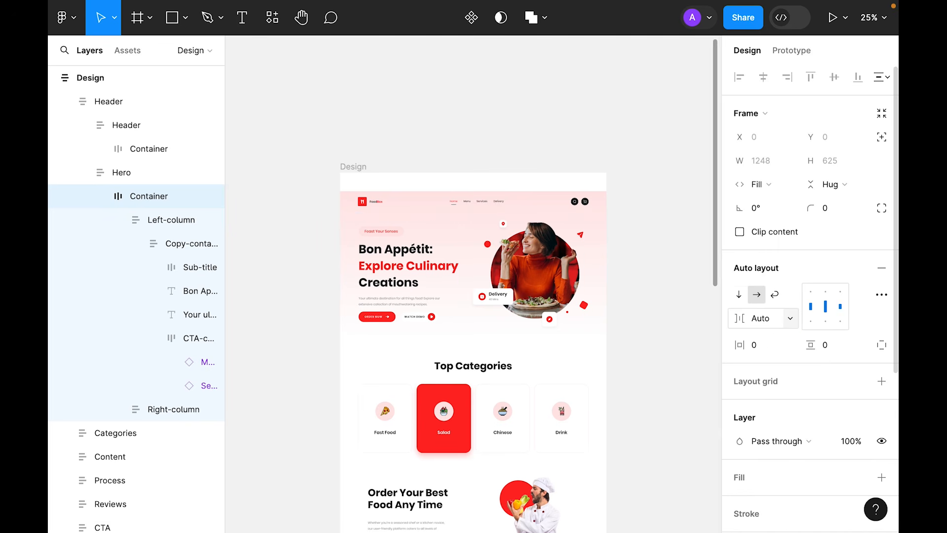
Set the hero's Left-column and the copy container nested inside it to fill container width.
left_click(396, 261)
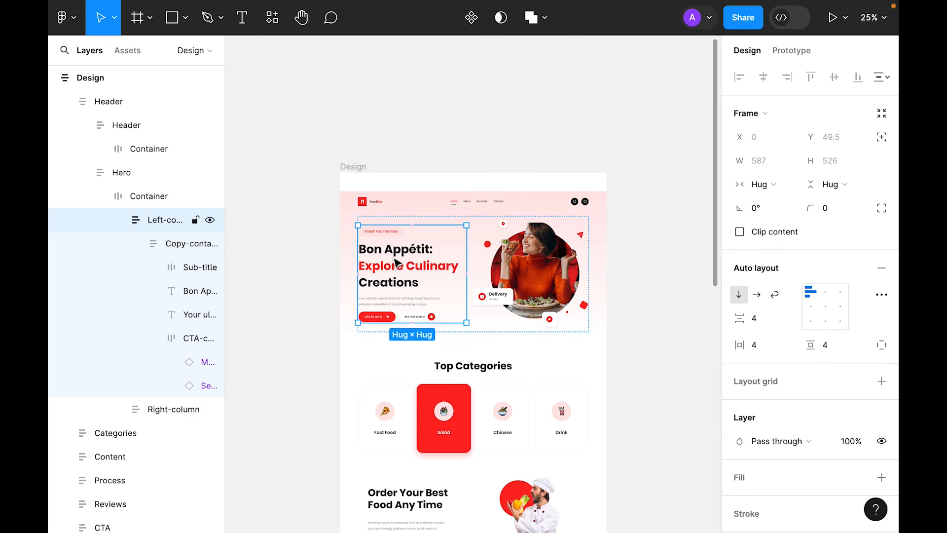
left_click(760, 184)
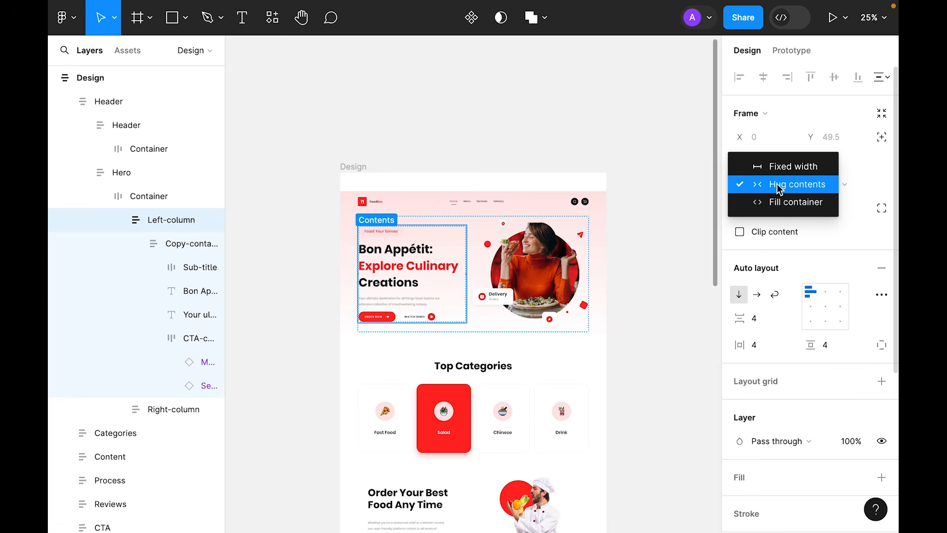
left_click(779, 202)
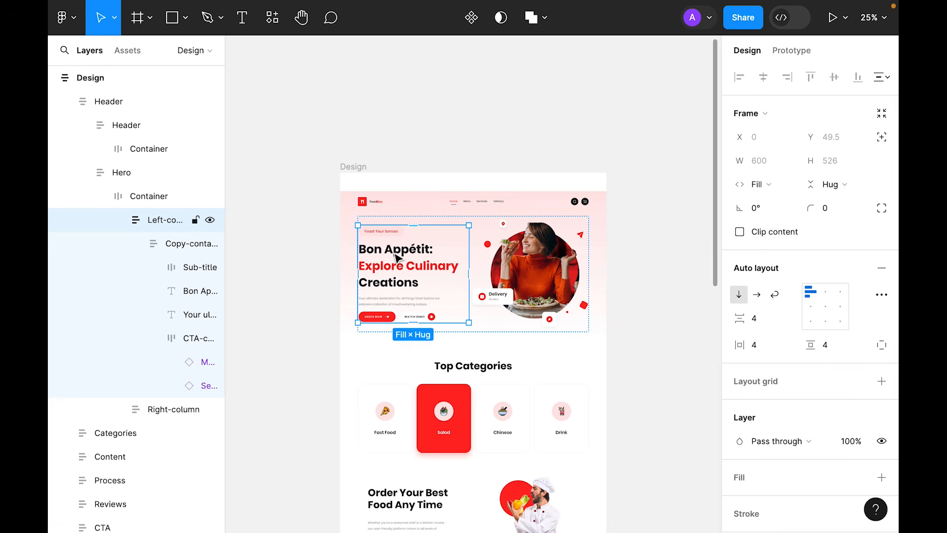
left_click(396, 257)
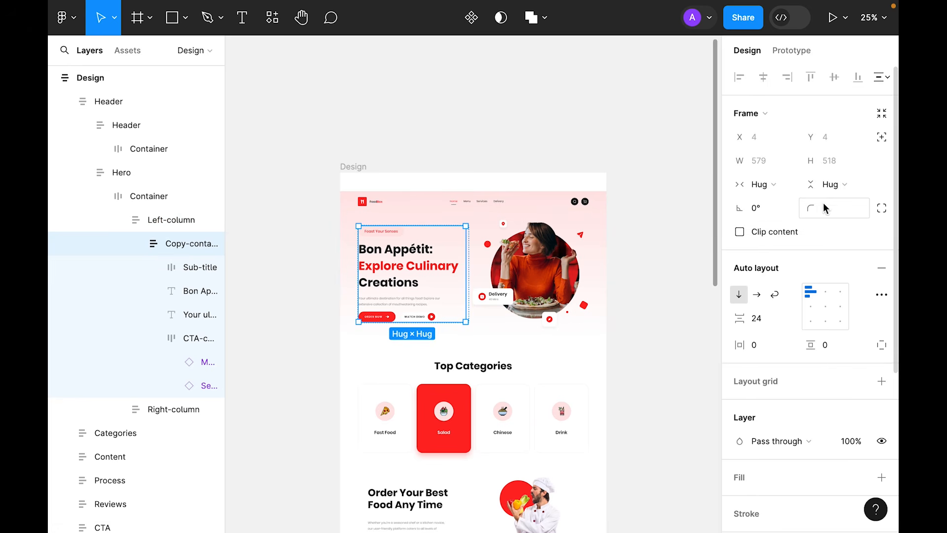
left_click(762, 184)
left_click(784, 203)
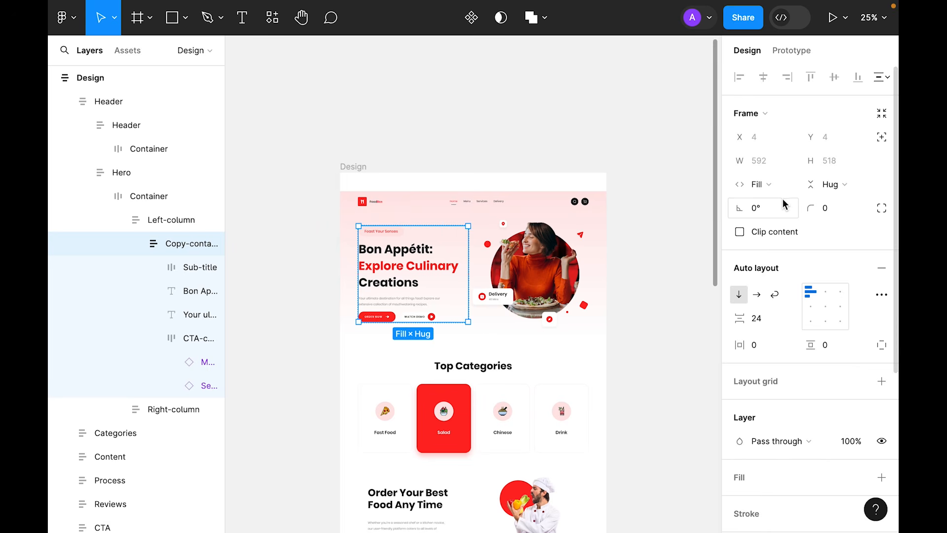
Set the hero heading and the description paragraph below it to fill container width.
left_click(428, 272)
left_click(763, 160)
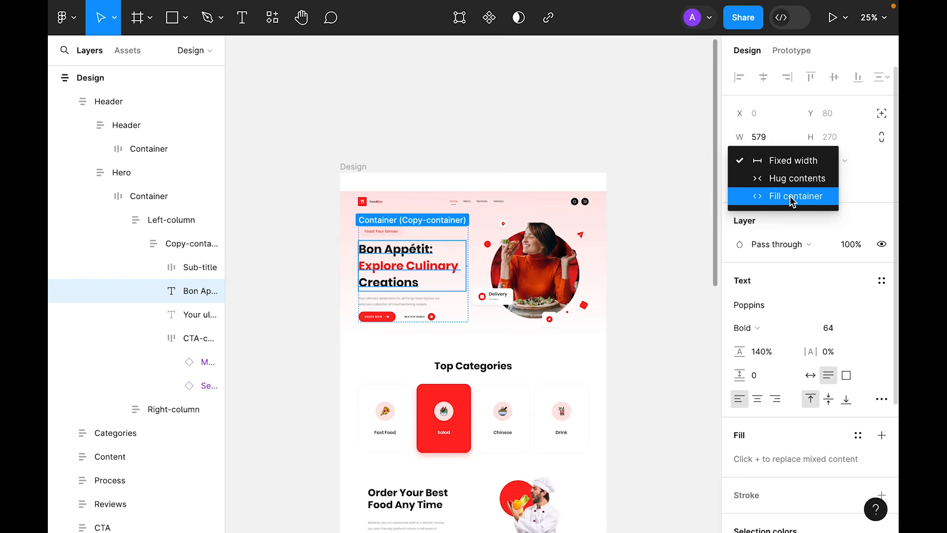
left_click(792, 197)
left_click(404, 300)
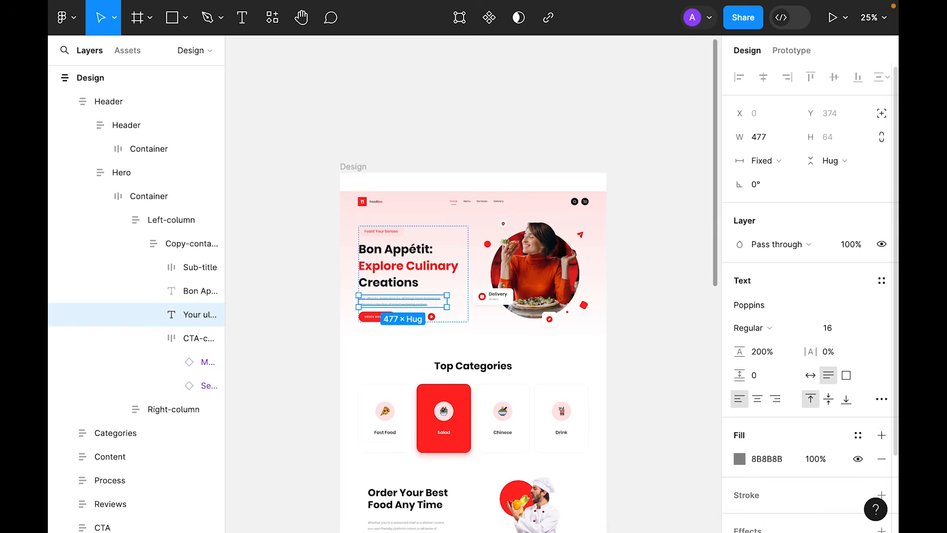
left_click(784, 161)
left_click(781, 191)
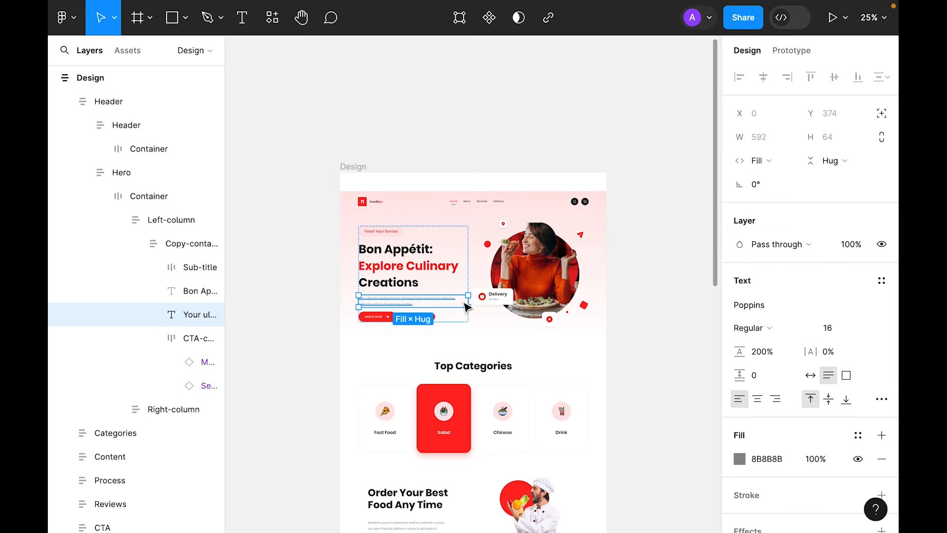
Review the resizing settings of the hero's CTA container, Left-column, copy container, heading and paragraph.
left_click(427, 321)
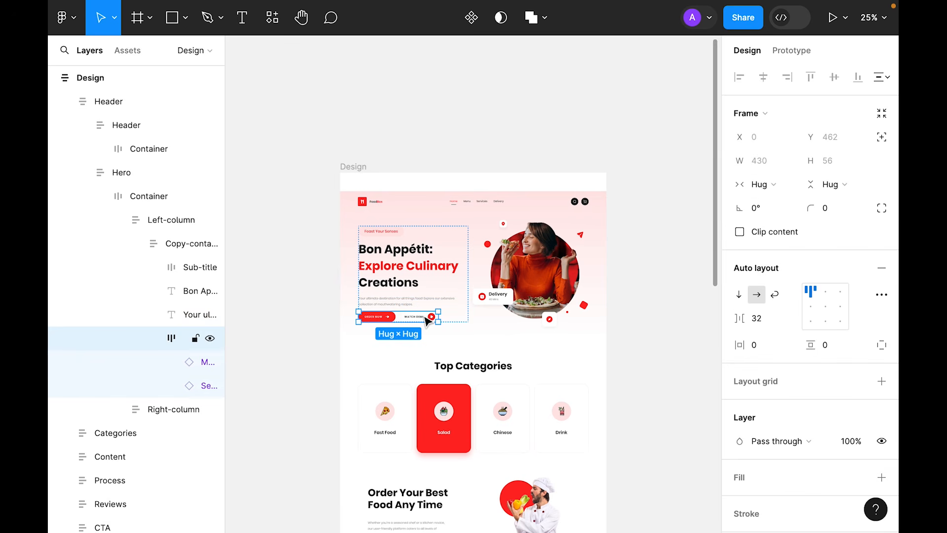
double_click(389, 267)
double_click(389, 268)
double_click(388, 268)
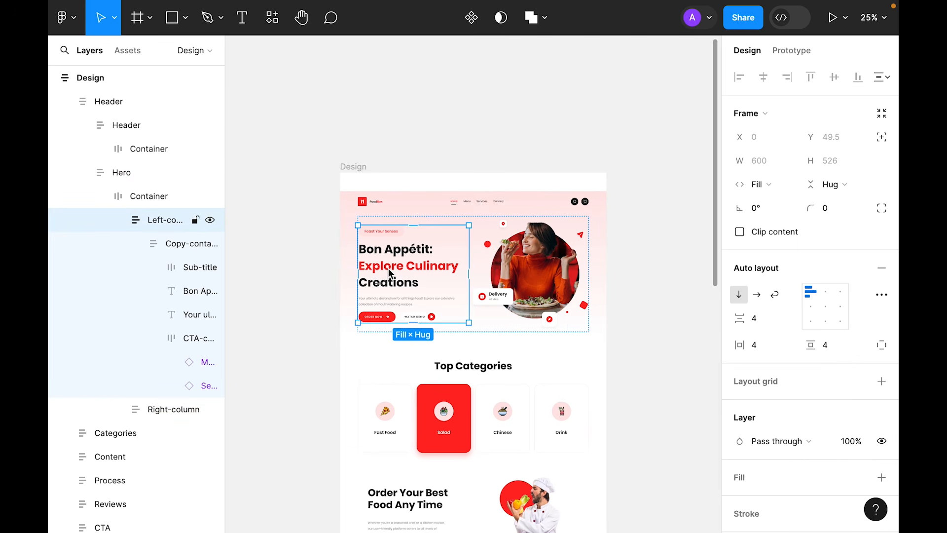
double_click(397, 268)
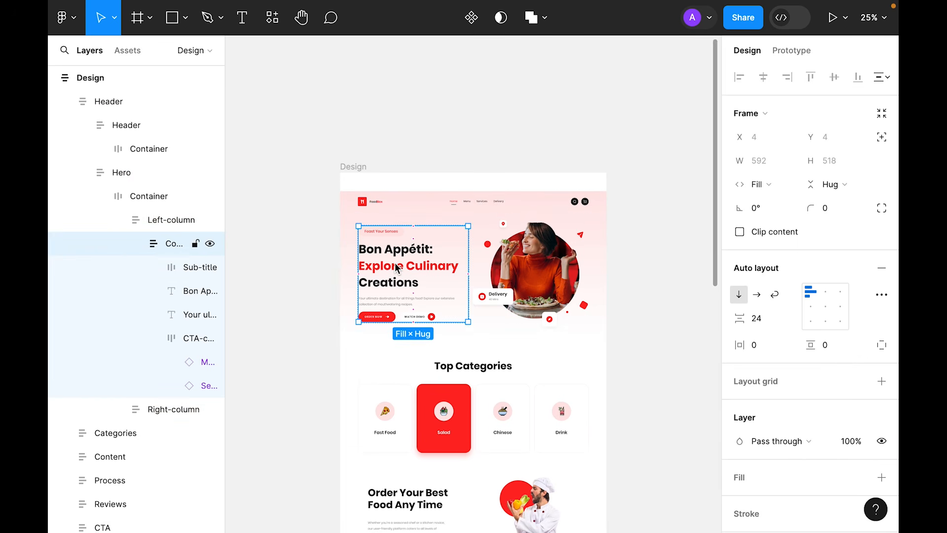
double_click(395, 266)
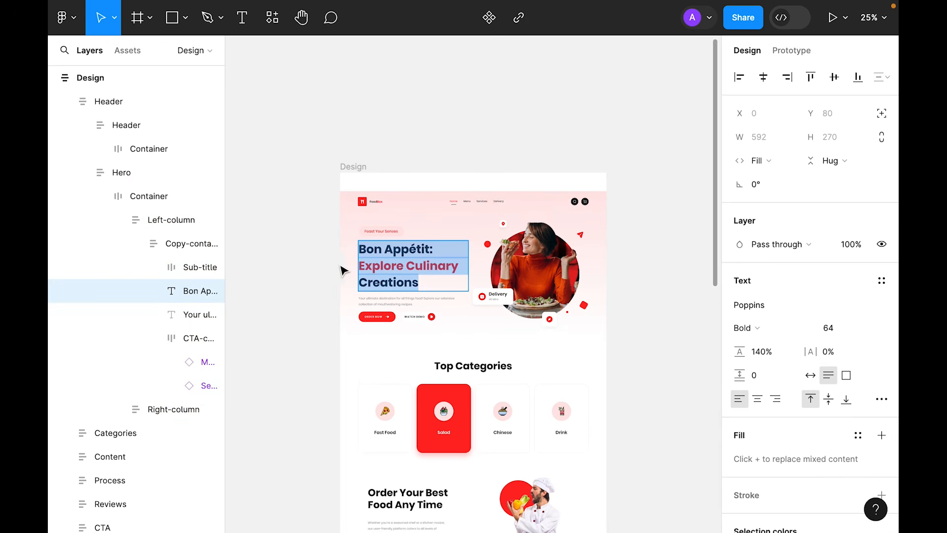
key("Escape")
left_click(405, 302)
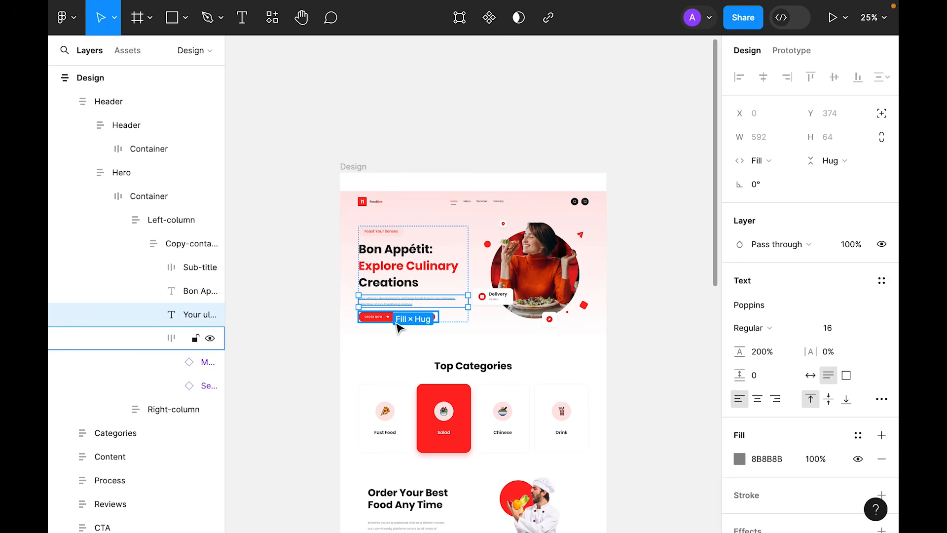
left_click(395, 320)
Set the hero's Right-column and the Img inside it to fill container width.
left_click(517, 266)
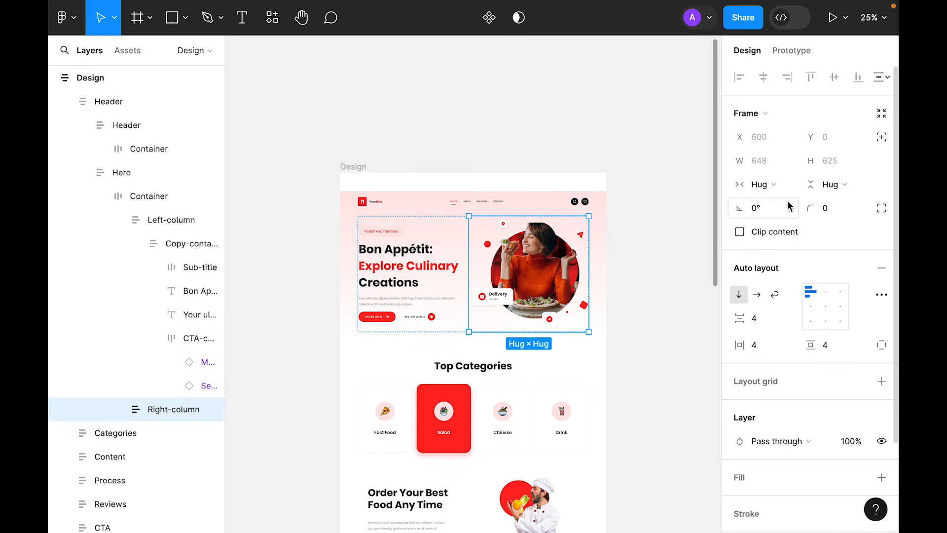
left_click(764, 184)
left_click(781, 201)
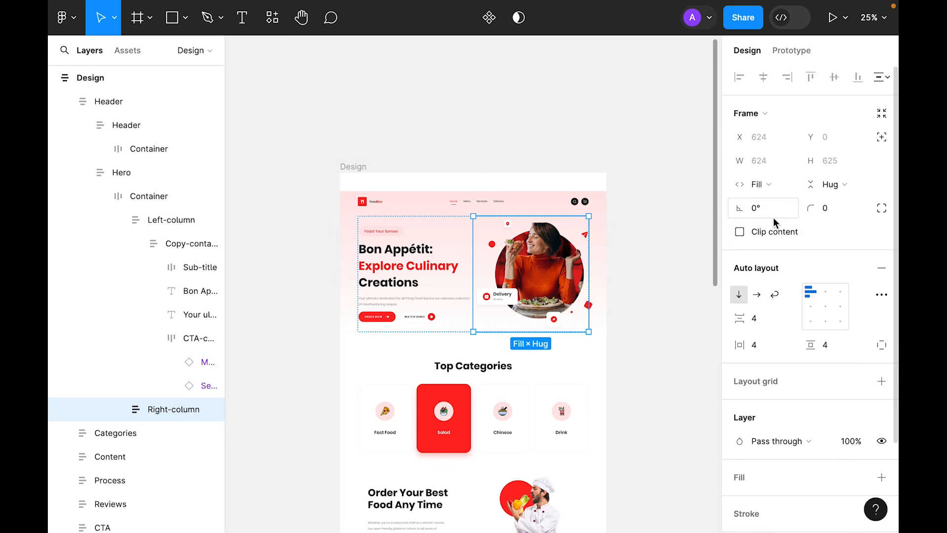
key("Return")
left_click(763, 161)
left_click(770, 177)
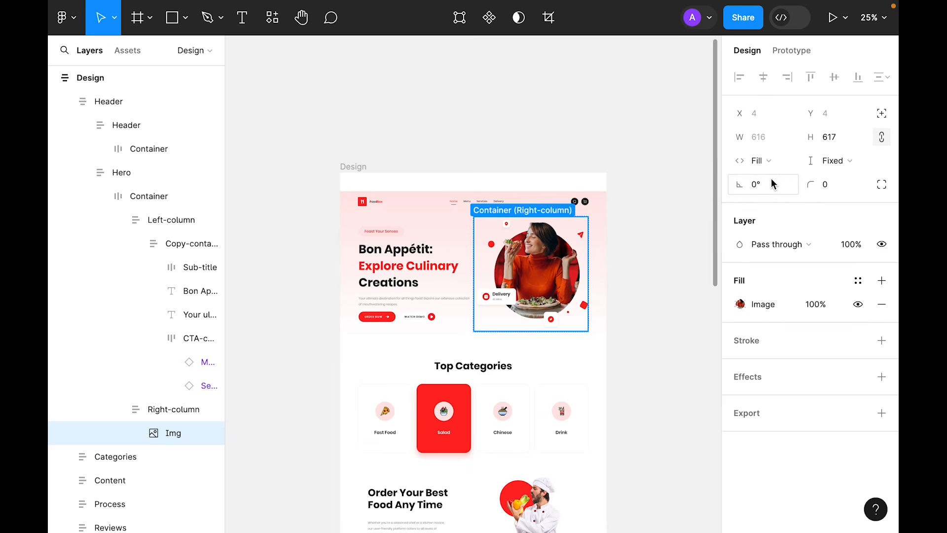
Set the hero Img's height to fill container and its image fill mode to Fit.
left_click(835, 161)
left_click(832, 177)
left_click(739, 304)
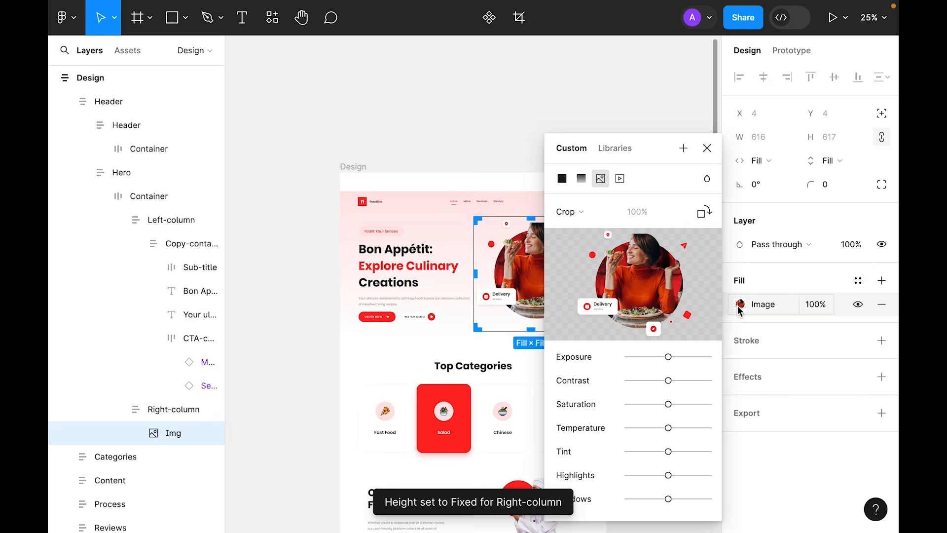
left_click(589, 216)
left_click(597, 193)
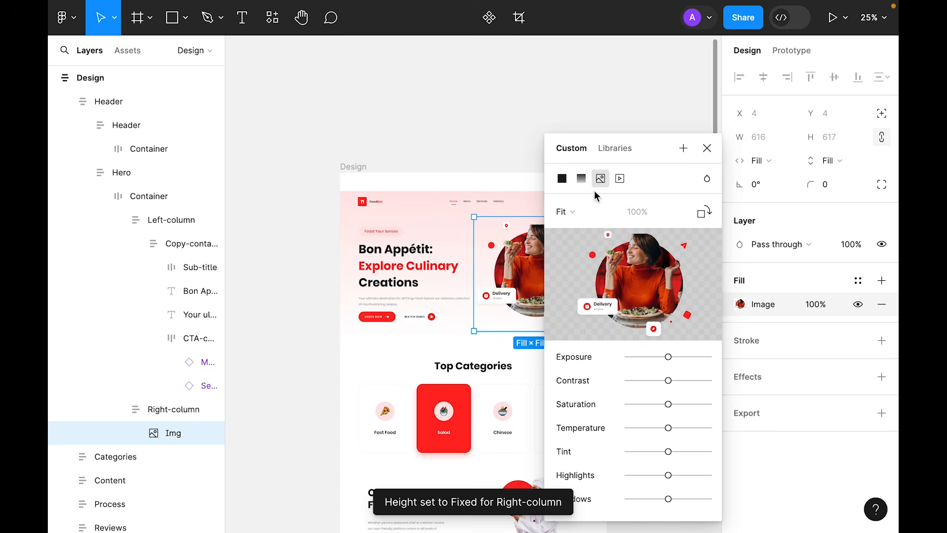
left_click(707, 147)
left_click(670, 178)
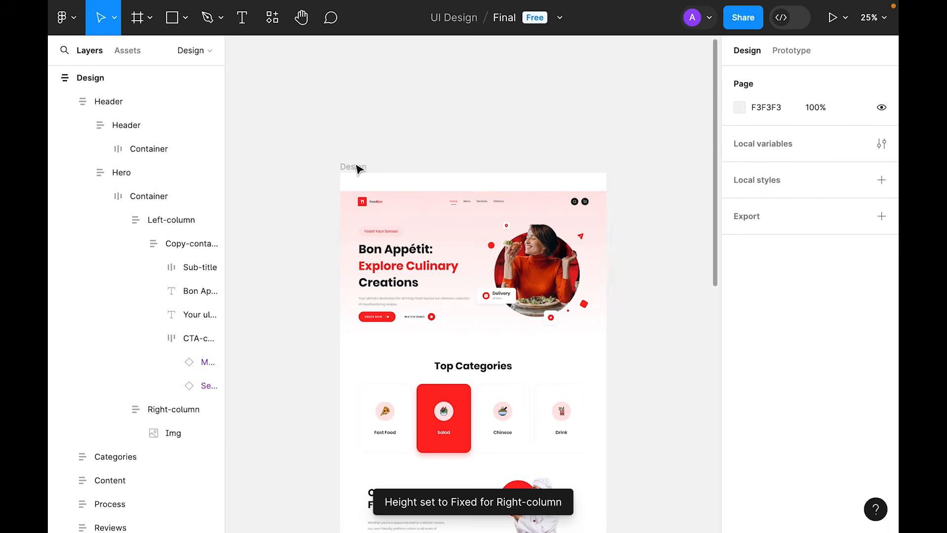
Check the width resizing and nested layers of the navigation bar's Header frame and Container.
double_click(380, 211)
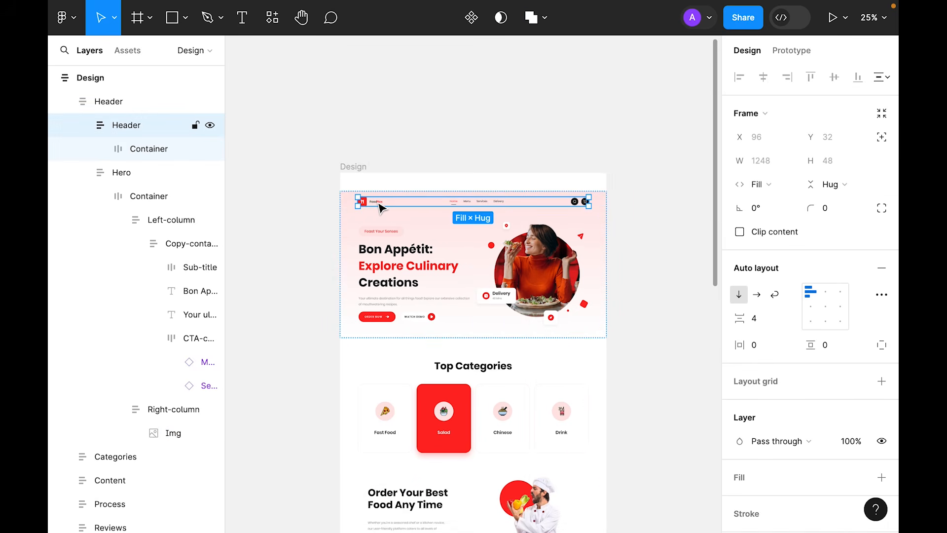
left_click(381, 207)
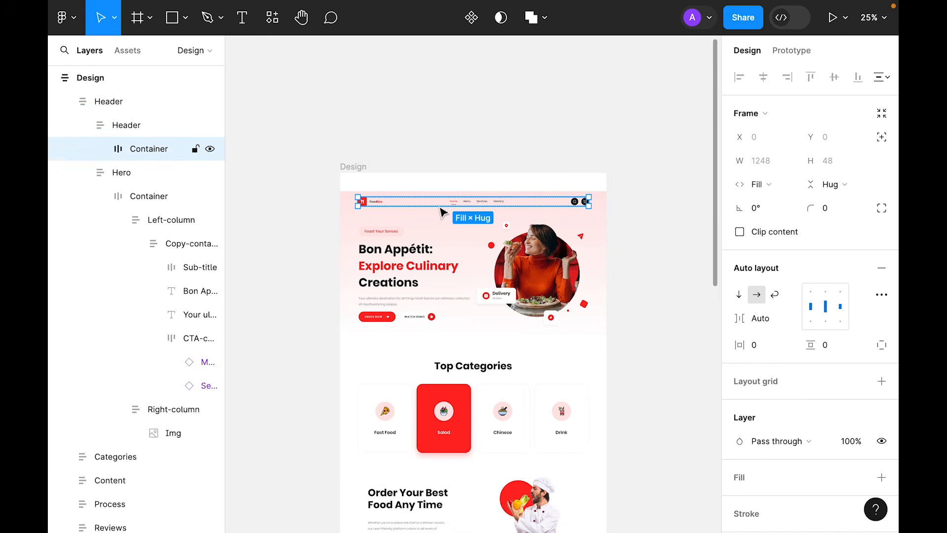
left_click(495, 205)
left_click(144, 150)
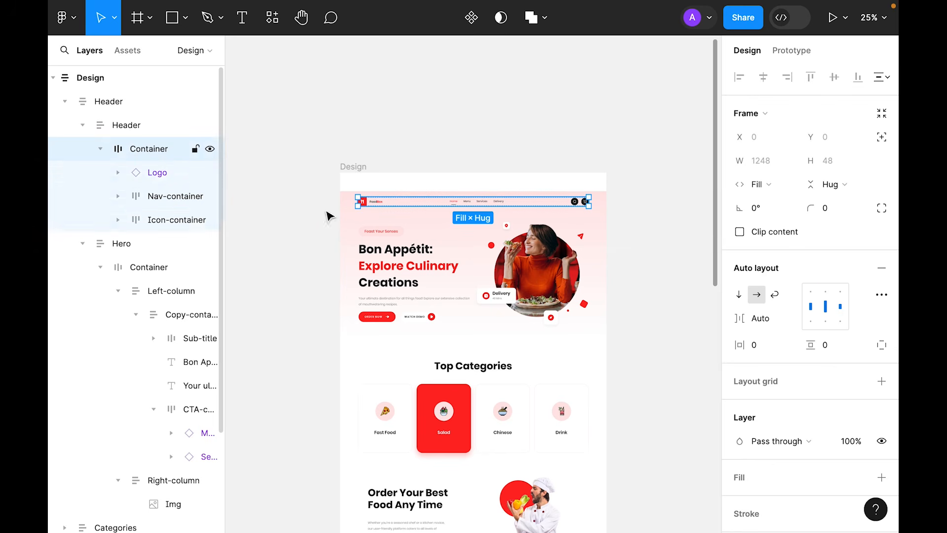
Test the layout by narrowing the Design frame to about 992 px, and undo the resize.
left_click(345, 168)
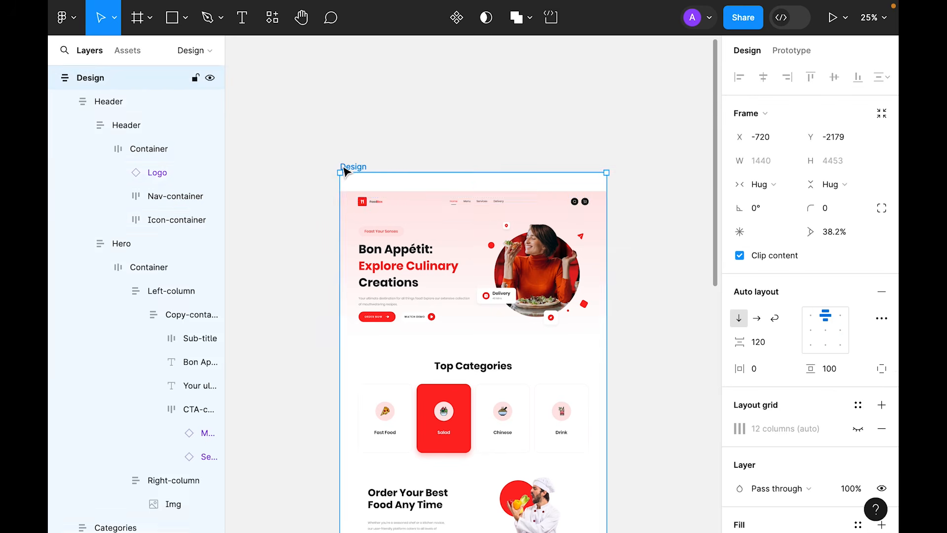
left_click_drag(607, 276, 524, 276)
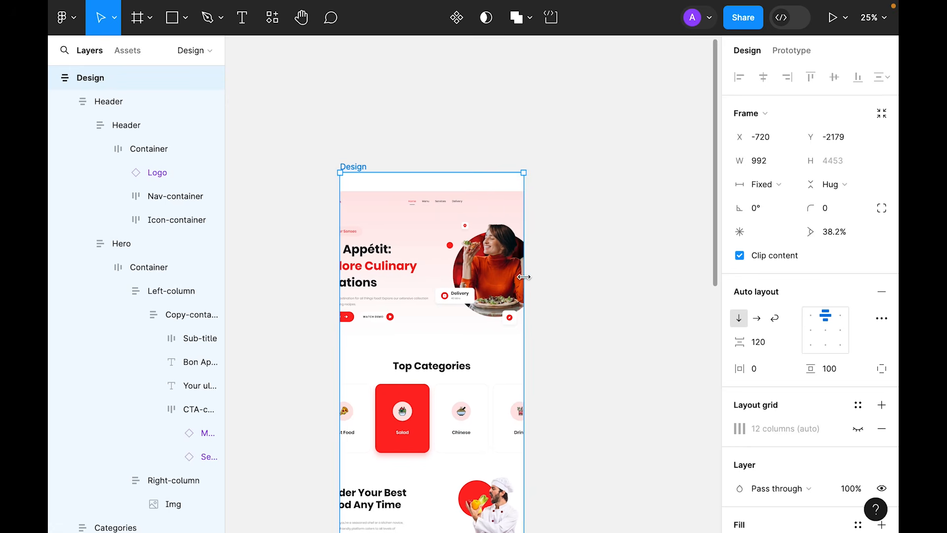
key("ctrl+z")
Try setting the outer Header section to fill container width, and undo it.
left_click(108, 101)
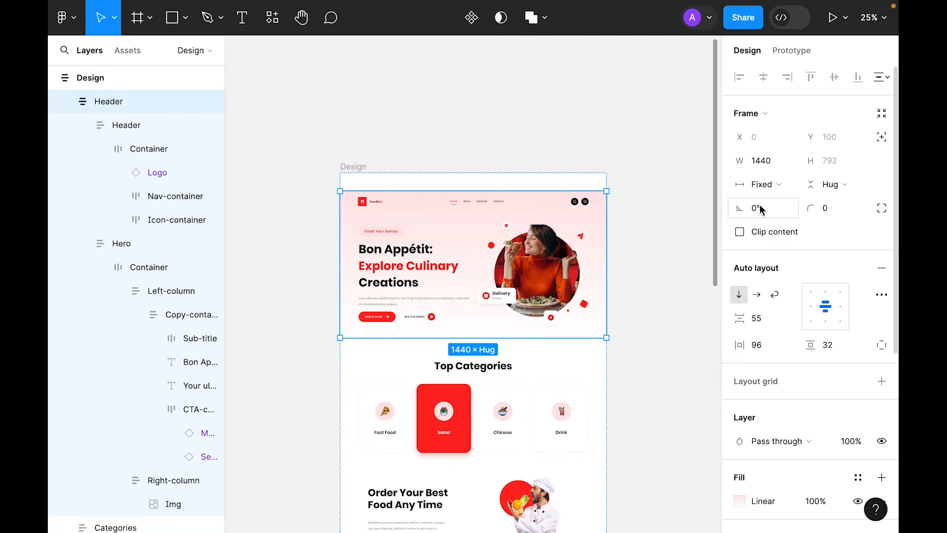
left_click(761, 184)
left_click(777, 216)
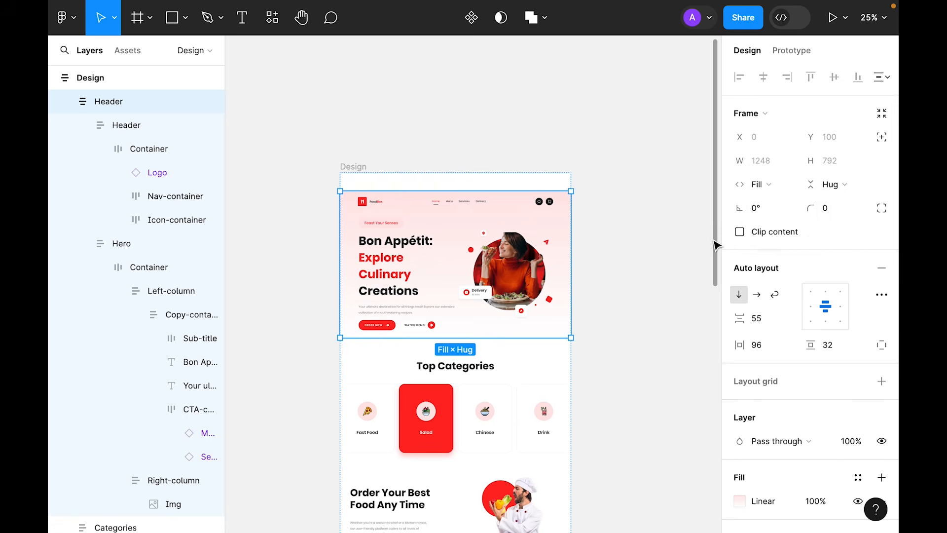
key("ctrl+z")
Set the top-level Design frame's horizontal resizing to fixed width.
left_click(435, 118)
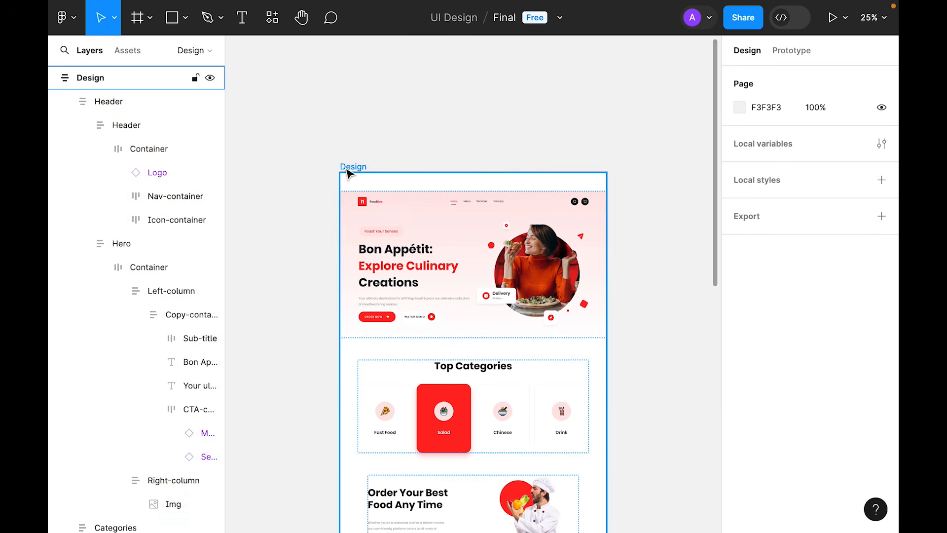
left_click(348, 168)
left_click(789, 190)
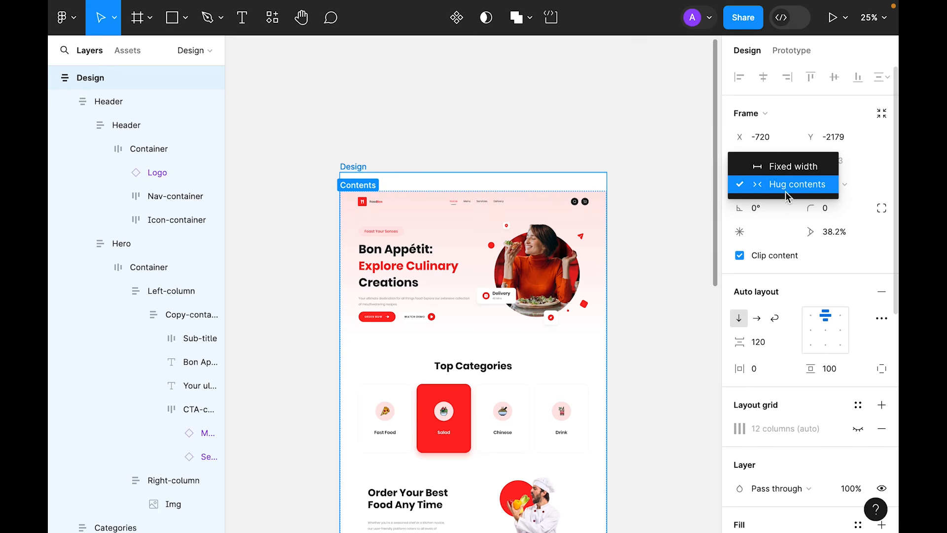
left_click(793, 166)
left_click(660, 186)
Set the outer Header section's width to fill container inside the Design frame.
left_click(109, 101)
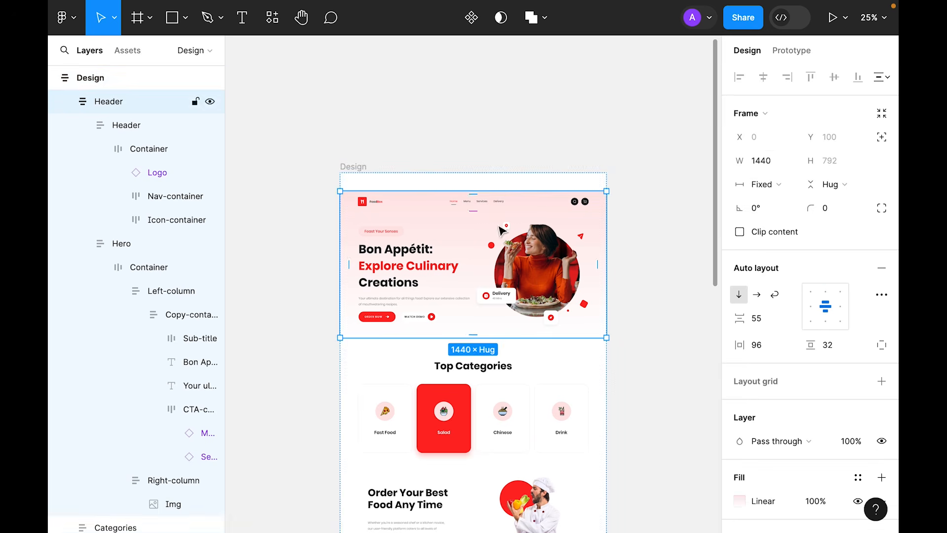
left_click(761, 184)
left_click(783, 218)
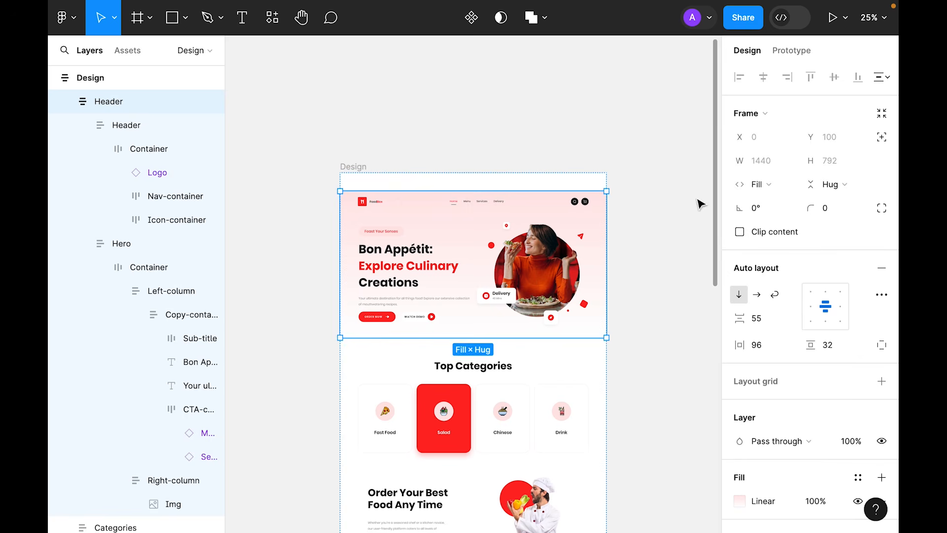
Test how the header and hero respond by temporarily narrowing the Design frame to about 1124 px.
left_click(700, 202)
left_click(363, 178)
mouse_move(593, 269)
left_mouse_down()
mouse_move(504, 269)
mouse_move(596, 267)
left_mouse_up()
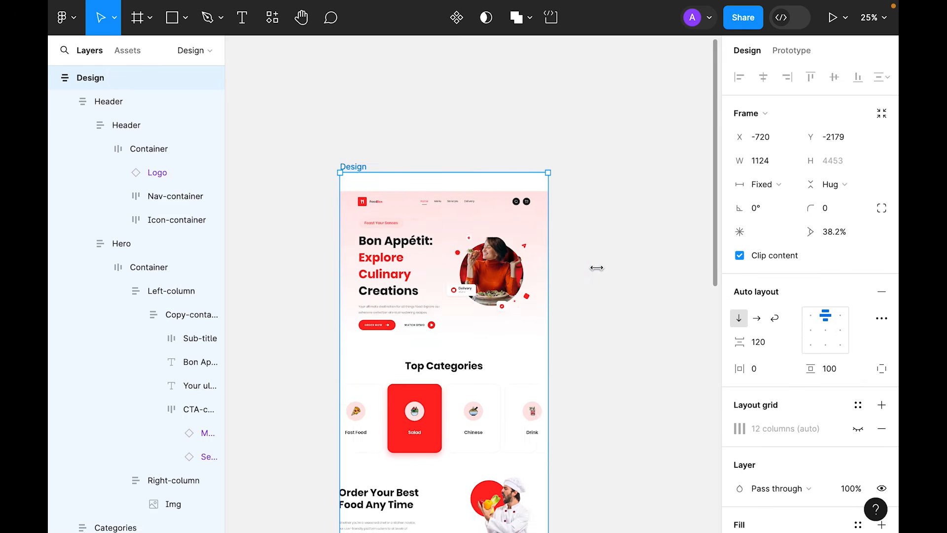
Set the Categories section and the Container inside it to fill container width.
scroll(596, 267, "down", 4)
left_click(427, 200)
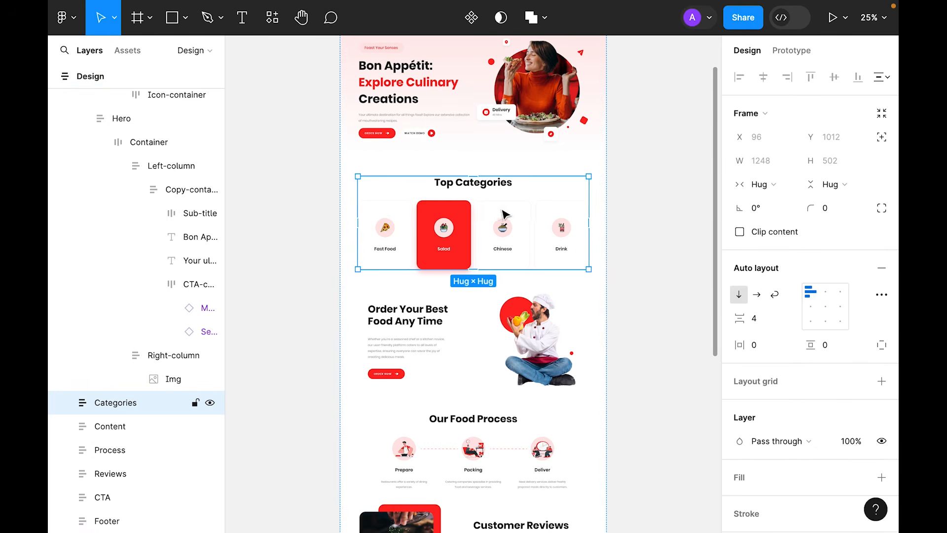
left_click(762, 184)
left_click(776, 203)
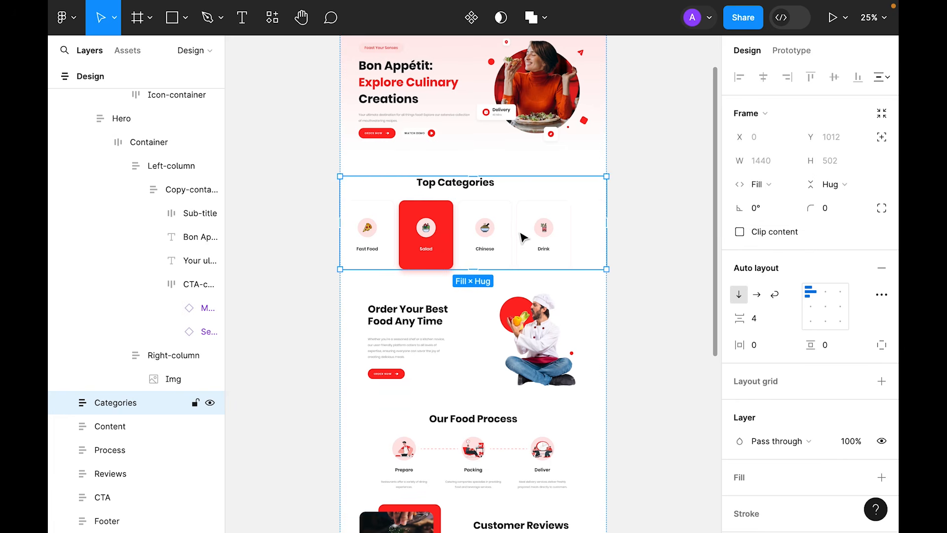
double_click(485, 233)
left_click(762, 184)
left_click(777, 202)
Set the Categories section's horizontal padding to 96.
key("shift+Return")
left_click(768, 349)
type("96")
key("Return")
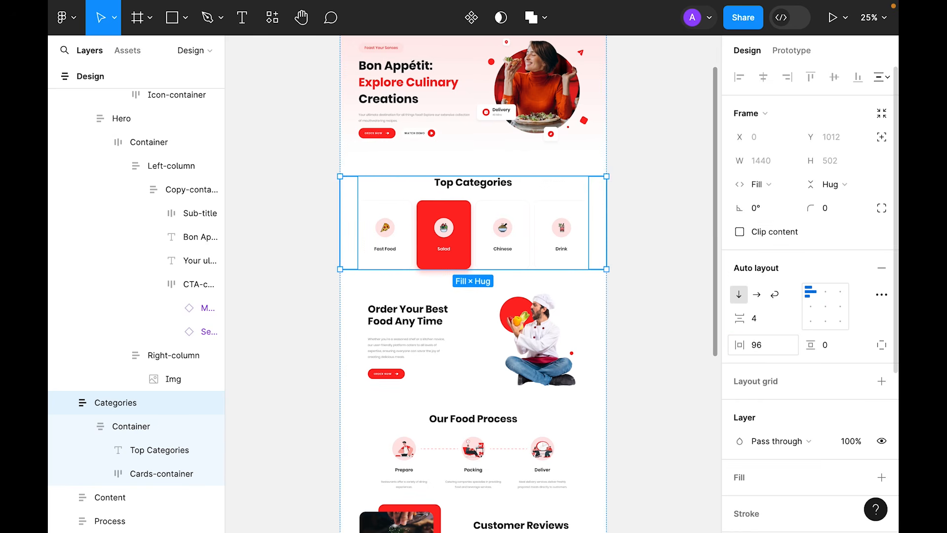
Switch the auto layout of Cards-container in the Categories section to Wrap.
left_click(519, 241)
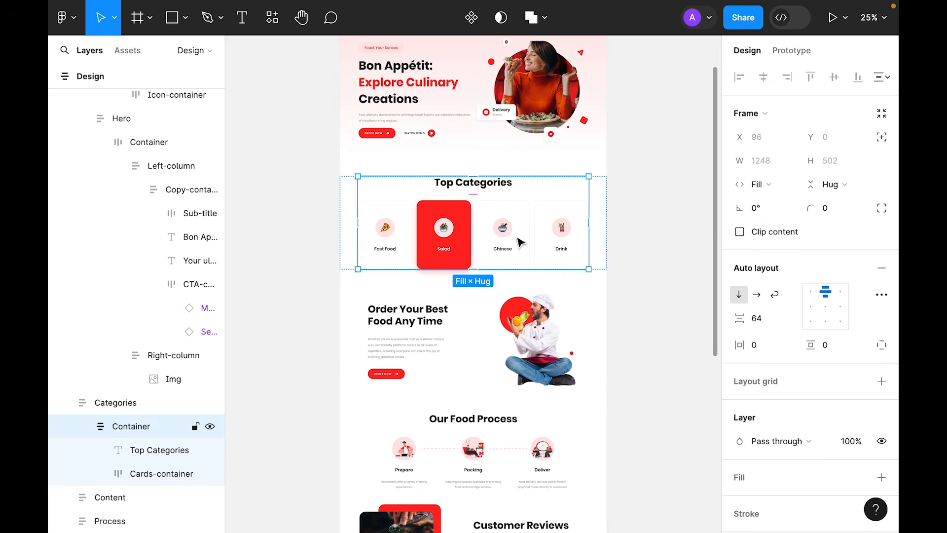
left_click(511, 241)
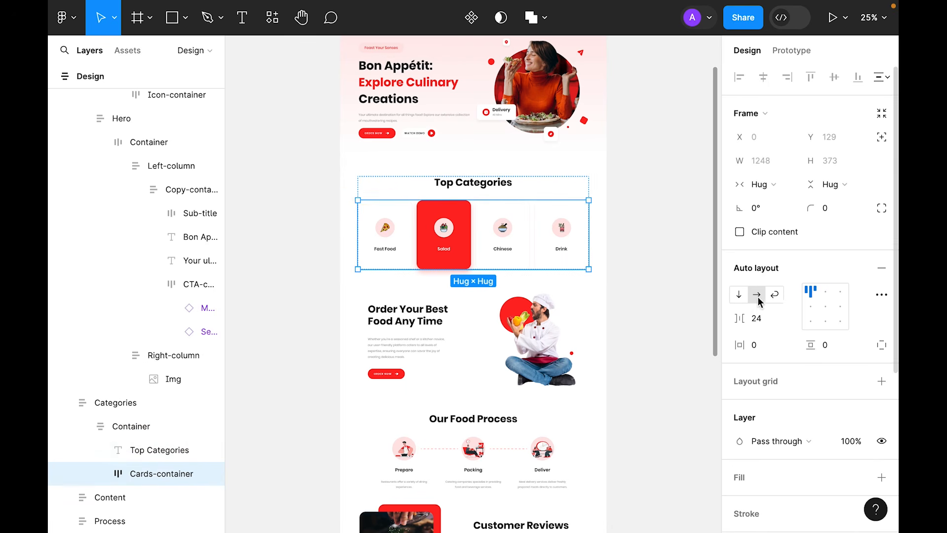
left_click(774, 294)
Set the Fast Food and Salad cards in Cards-container to fixed width.
scroll(387, 303, "up", 2)
left_click(388, 308)
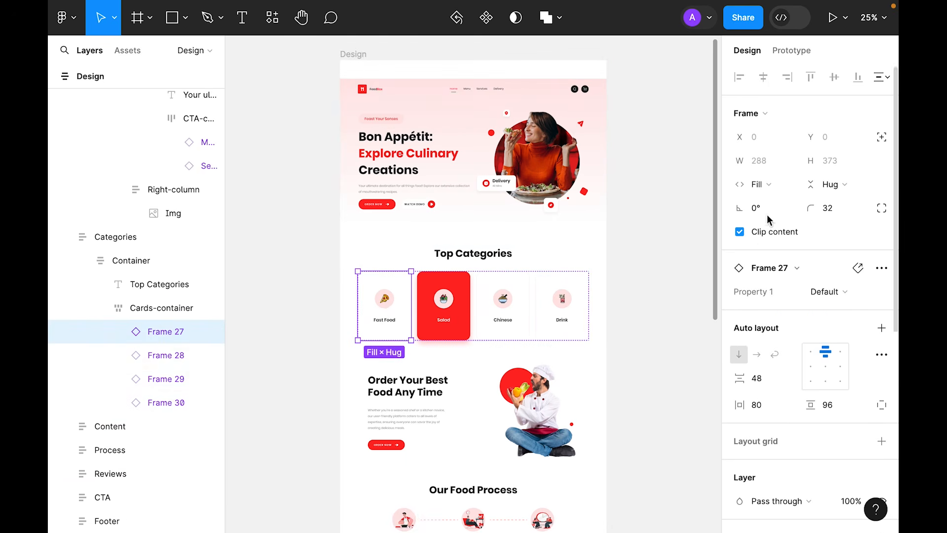
left_click(774, 190)
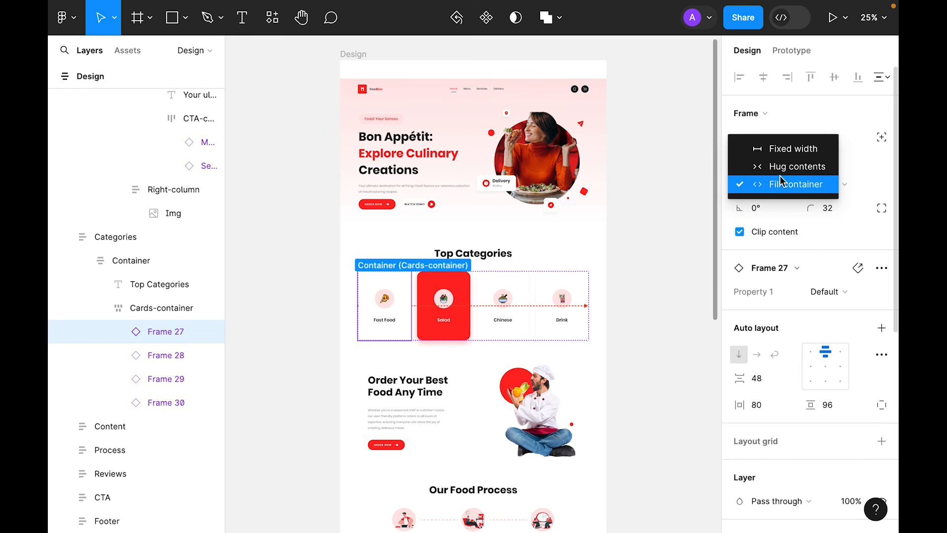
left_click(782, 149)
left_click(442, 318)
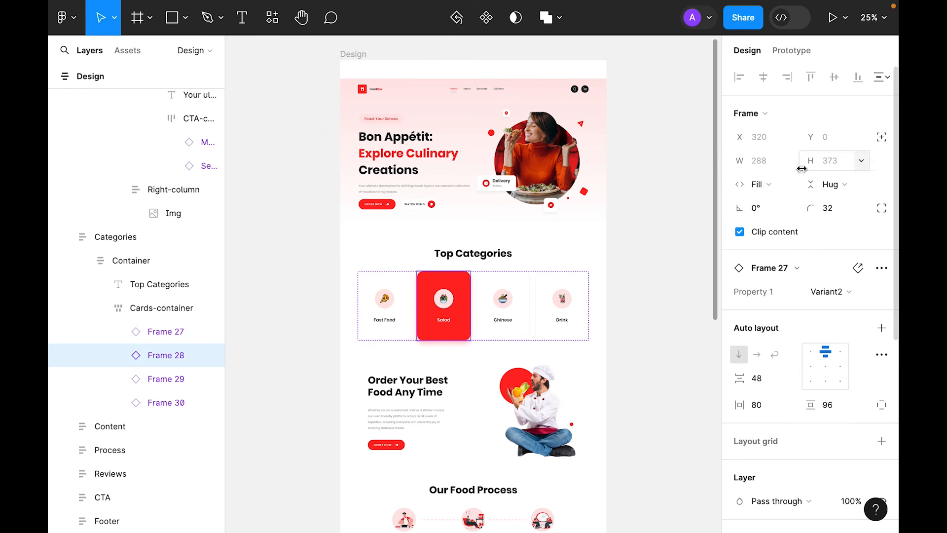
left_click(763, 184)
left_click(788, 154)
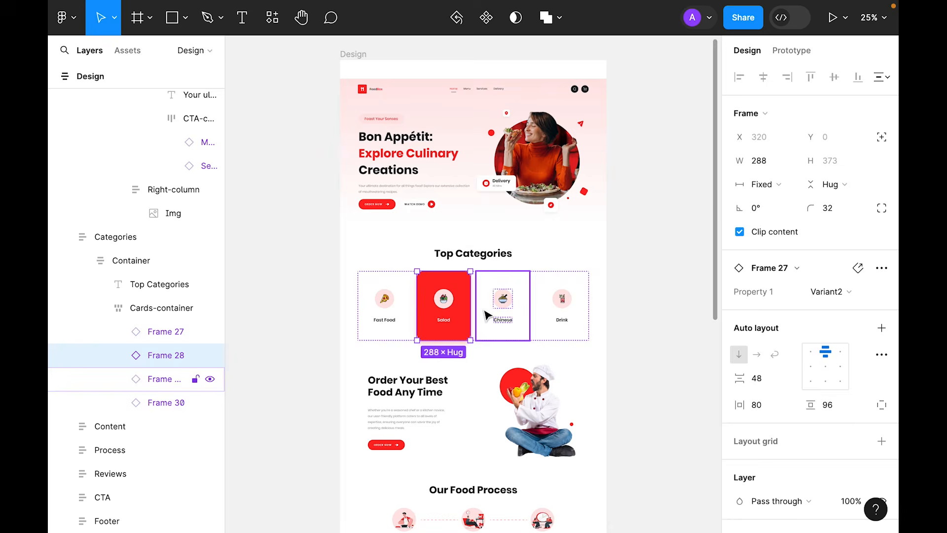
Set the Chinese and Drink cards to fixed width and the vertical gap between rows in Cards-container to 32.
left_click(488, 299)
left_click(565, 305)
left_click(761, 184)
left_click(768, 152)
left_click(532, 305)
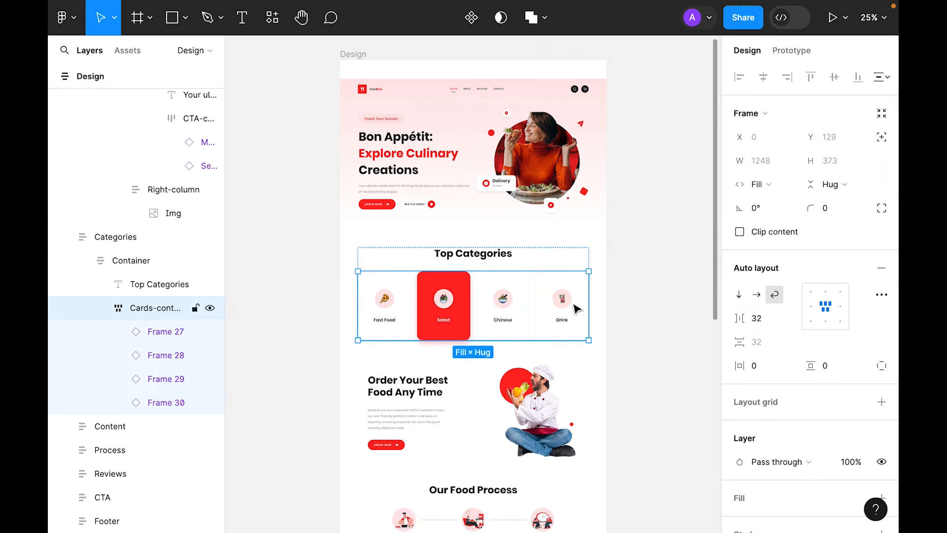
key("Return")
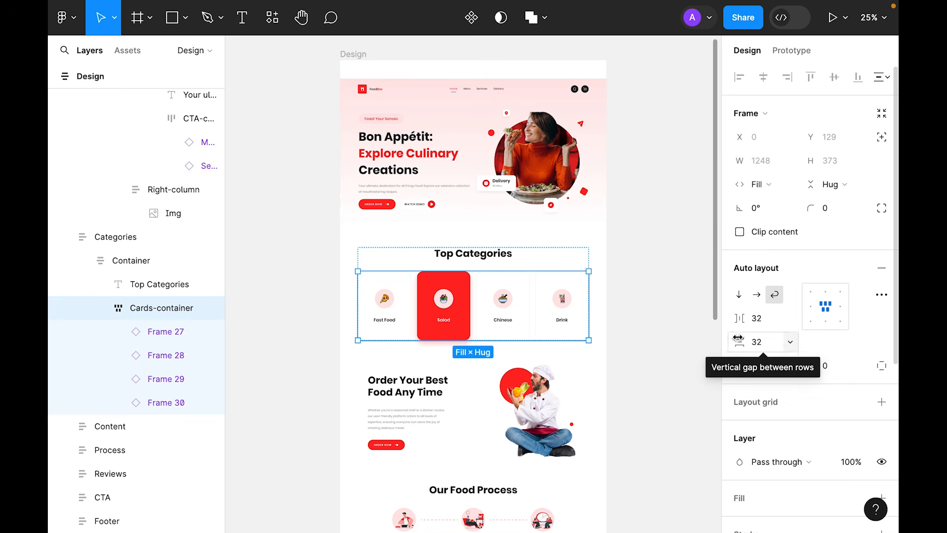
left_click(684, 293)
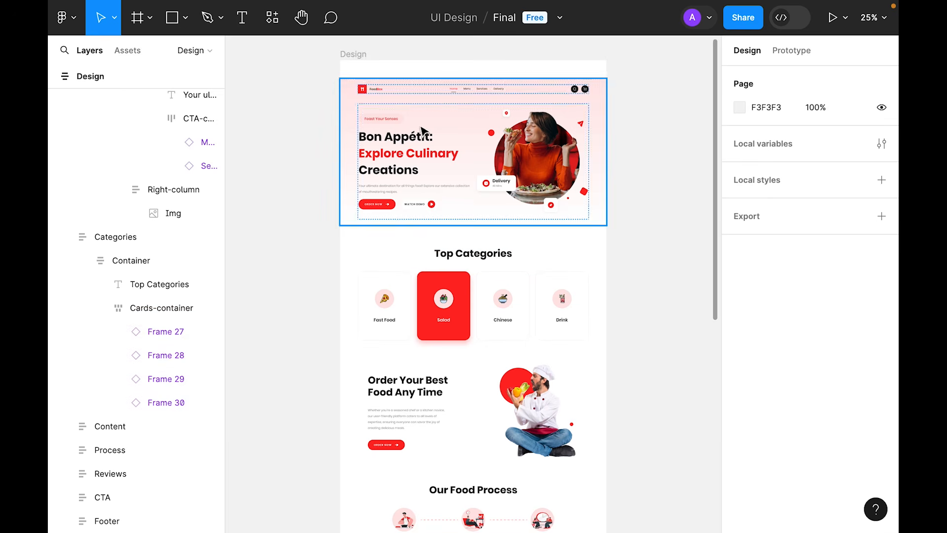
Test how the page wraps by narrowing the Design frame to about 1052 wide, and undo the resize.
left_click(353, 54)
left_click_drag(604, 295, 534, 295)
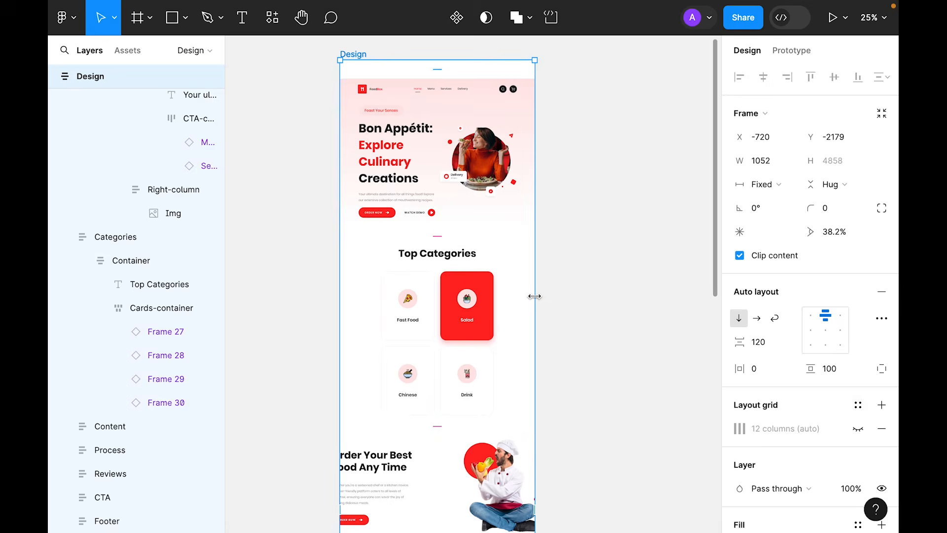
key("ctrl+z")
left_click(620, 321)
Set the Content section with the "Order Your Best Food Any Time" heading to fill container width.
scroll(619, 321, "down", 2)
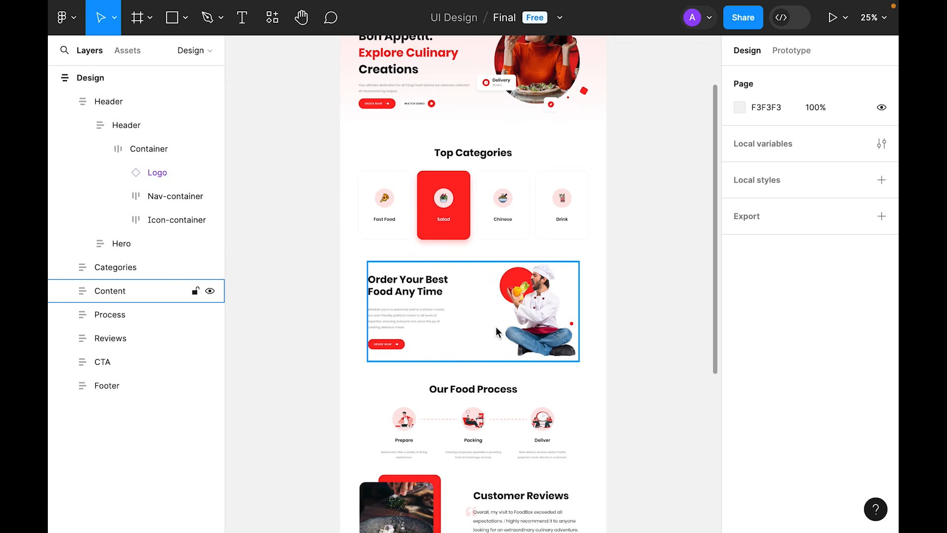
left_click(531, 304)
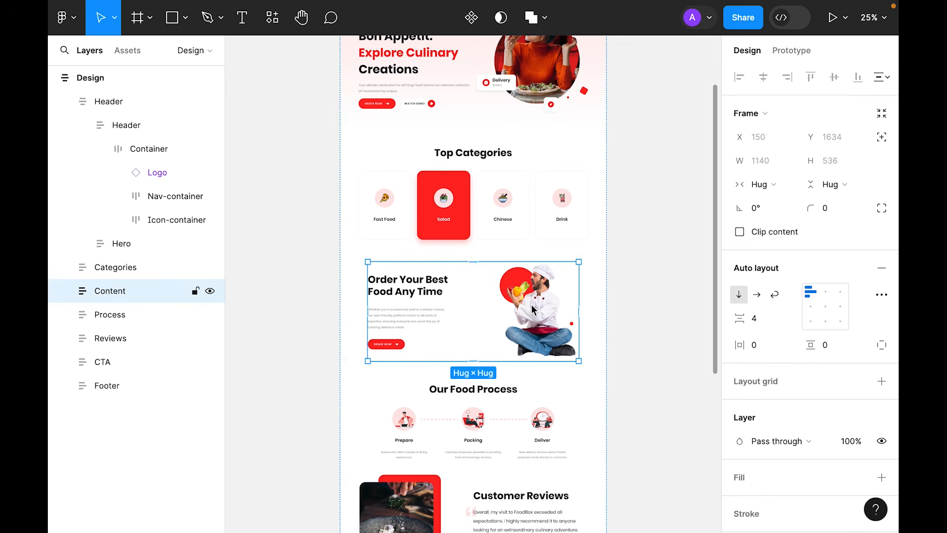
left_click(761, 184)
left_click(773, 200)
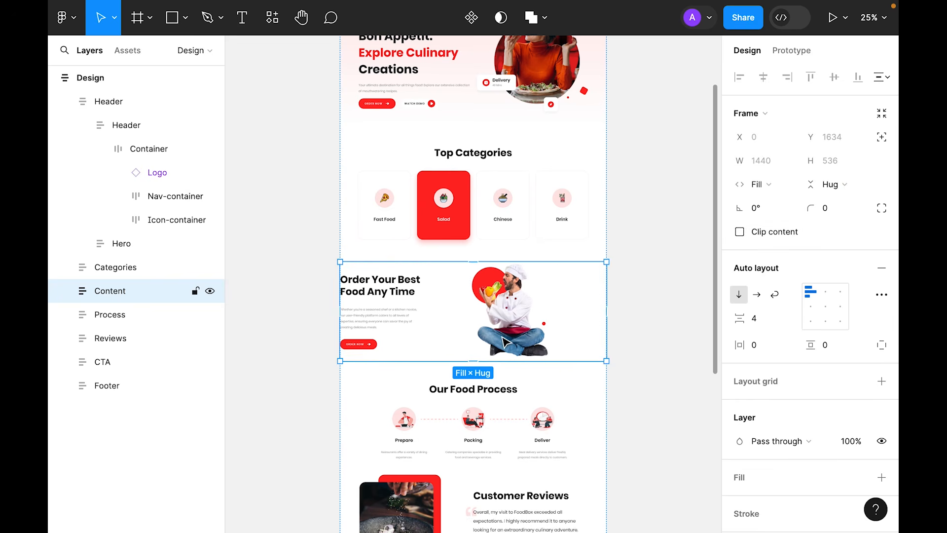
Set the Content section's horizontal padding to 96 and its auto layout alignment to centre.
left_click(766, 348)
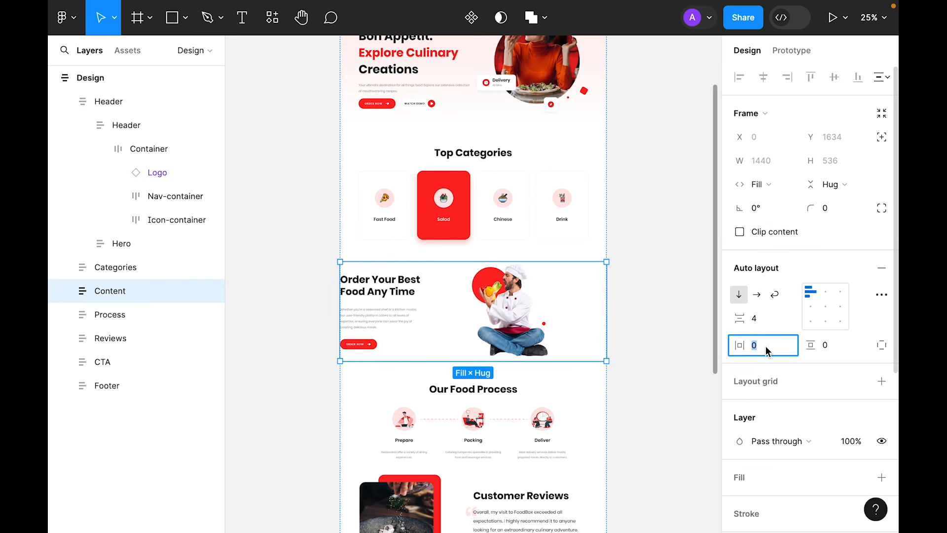
key("Return")
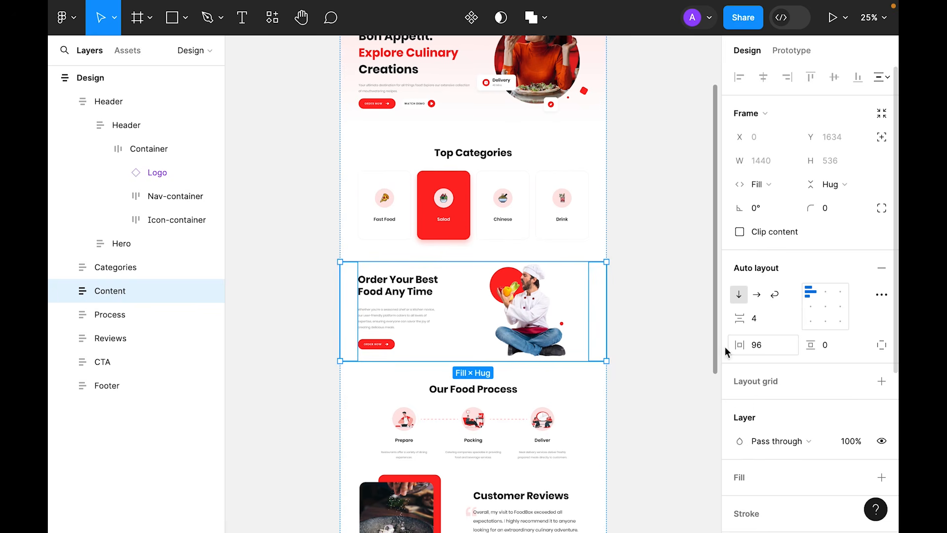
left_click(826, 307)
left_click(649, 305)
Set the Container in the Content section and its Left-column to fill container width.
double_click(395, 311)
left_click(776, 189)
left_click(782, 203)
left_click(391, 309)
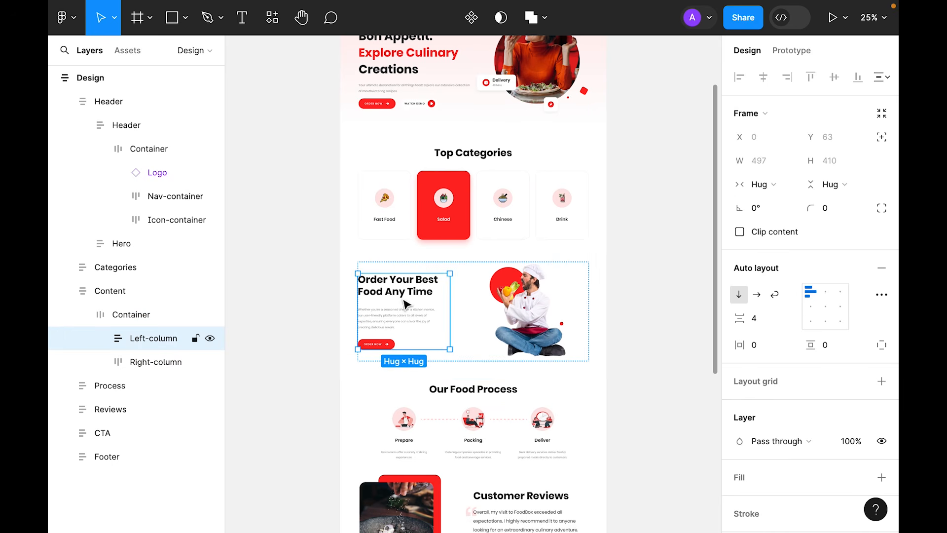
left_click(770, 189)
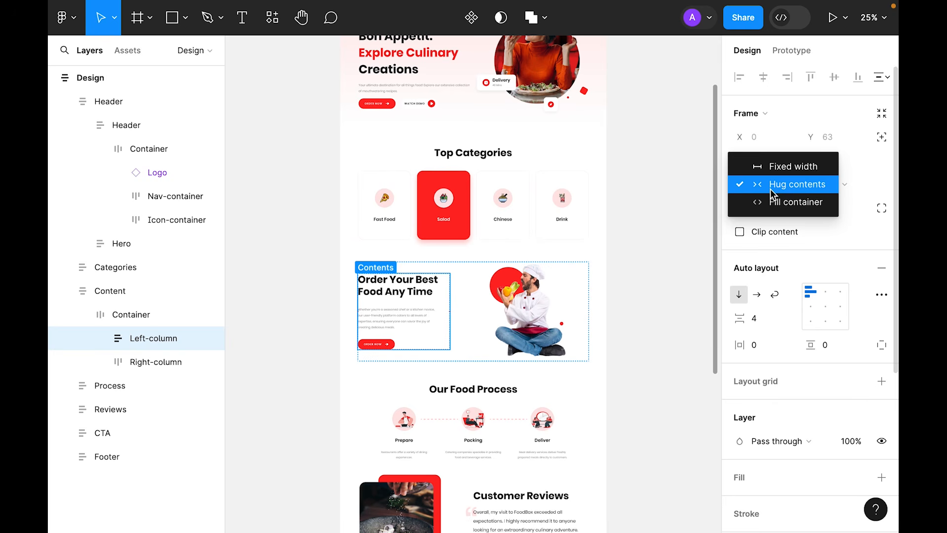
left_click(783, 202)
Set the Copy-container inside Left-column of the Content section to fill container width.
left_click(422, 324)
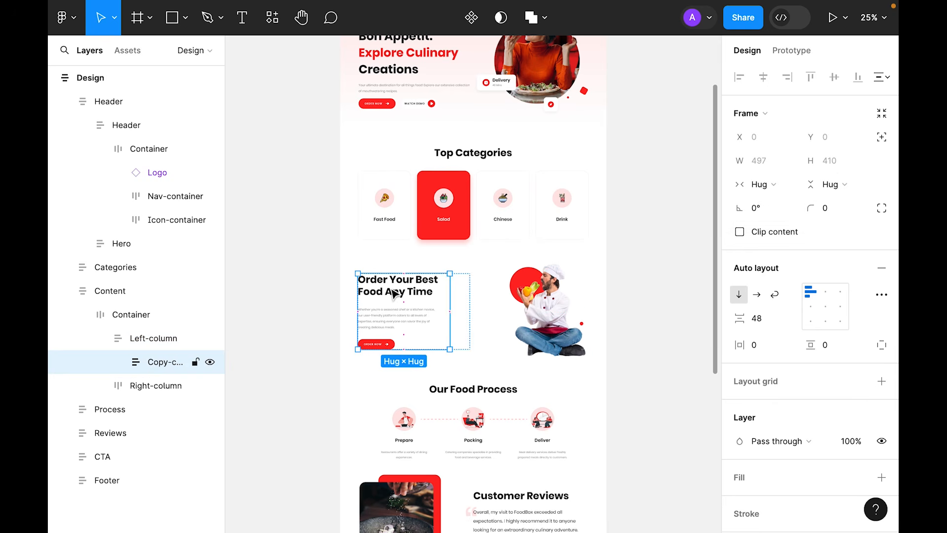
left_click(770, 188)
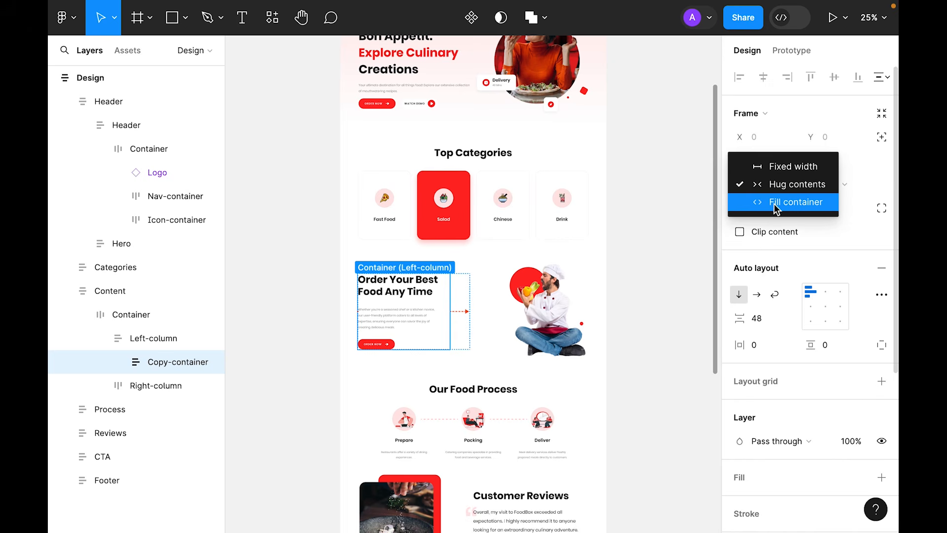
left_click(775, 206)
left_click(127, 361)
Set the heading and paragraph texts in the Content section's Copy-container to fill container width.
left_click(188, 385)
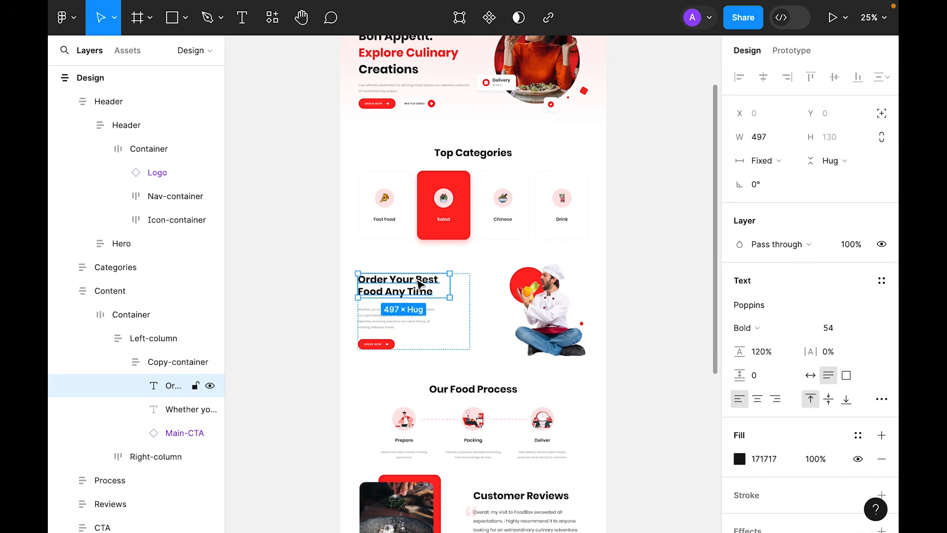
left_click(779, 163)
left_click(773, 198)
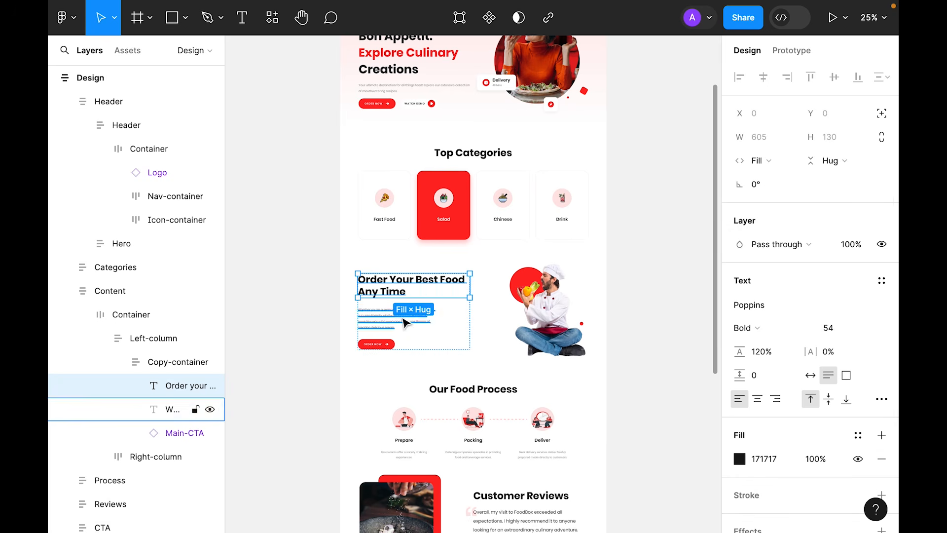
left_click(190, 408)
left_click(781, 161)
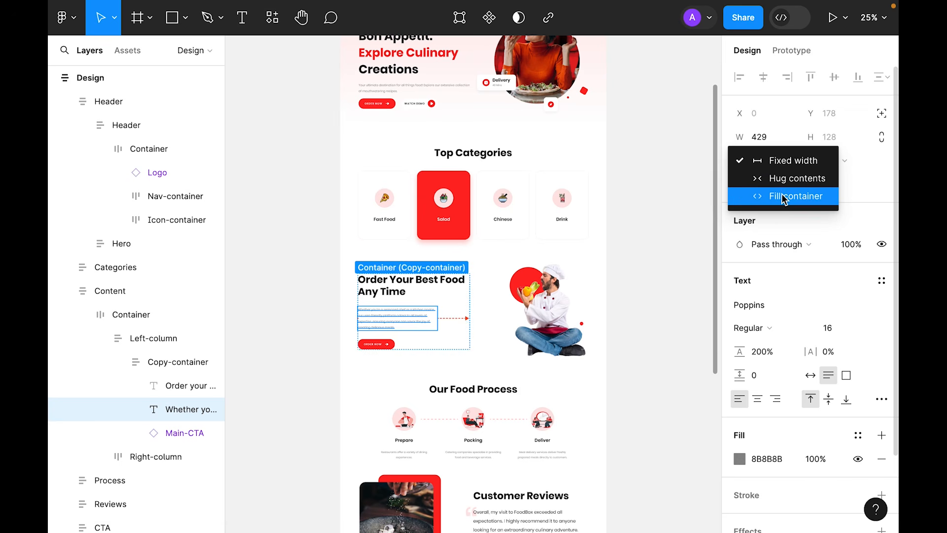
left_click(782, 197)
left_click(382, 348)
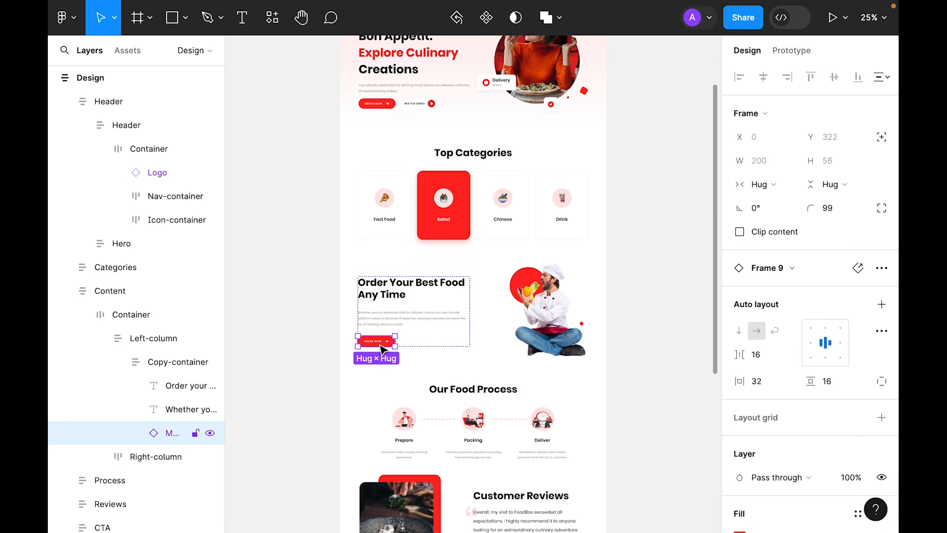
Set the Content section's Right-column to fill container width and its chef image to fill container in both width and height.
left_click(548, 315)
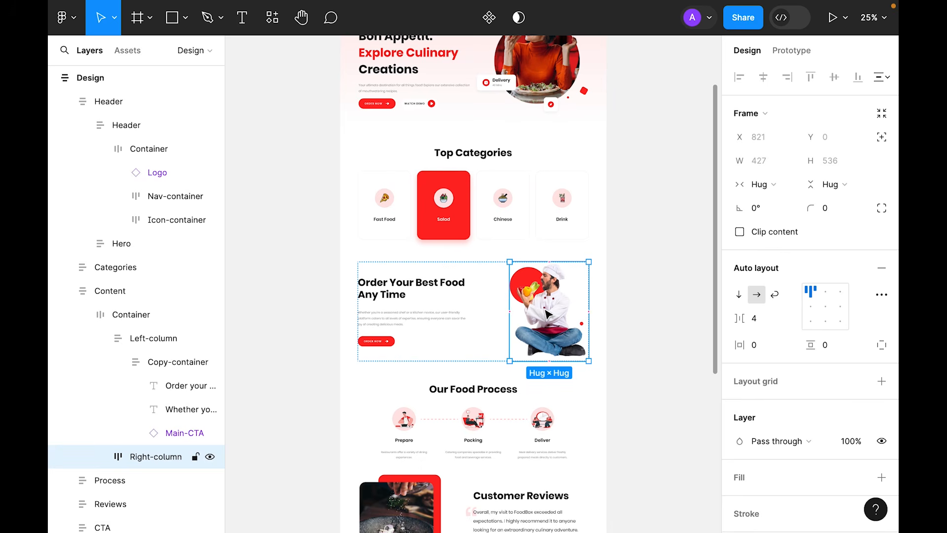
left_click(759, 184)
left_click(772, 201)
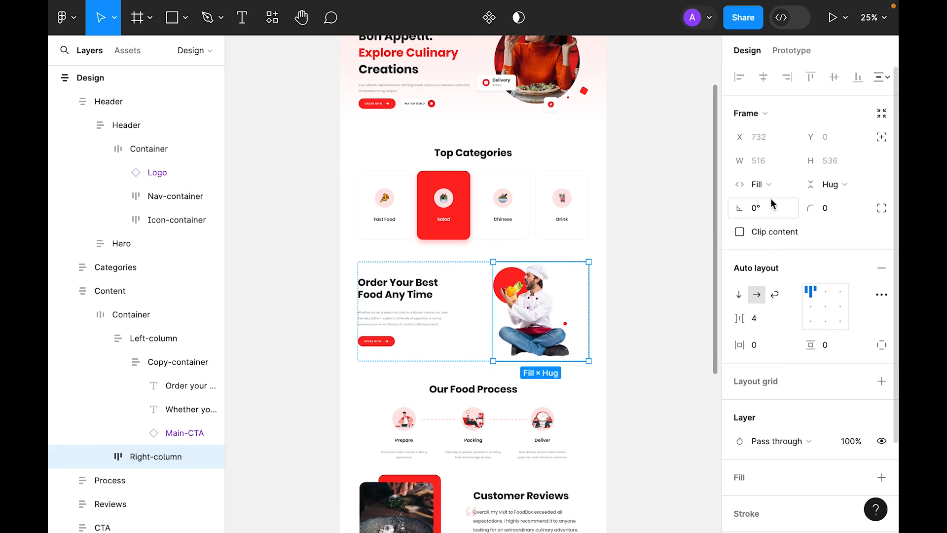
left_click(540, 308)
left_click(760, 160)
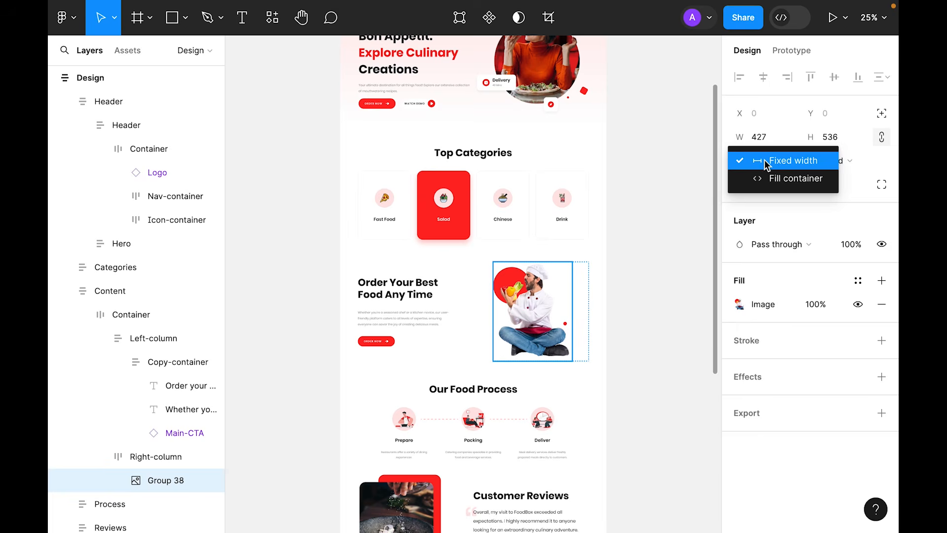
left_click(773, 176)
left_click(826, 162)
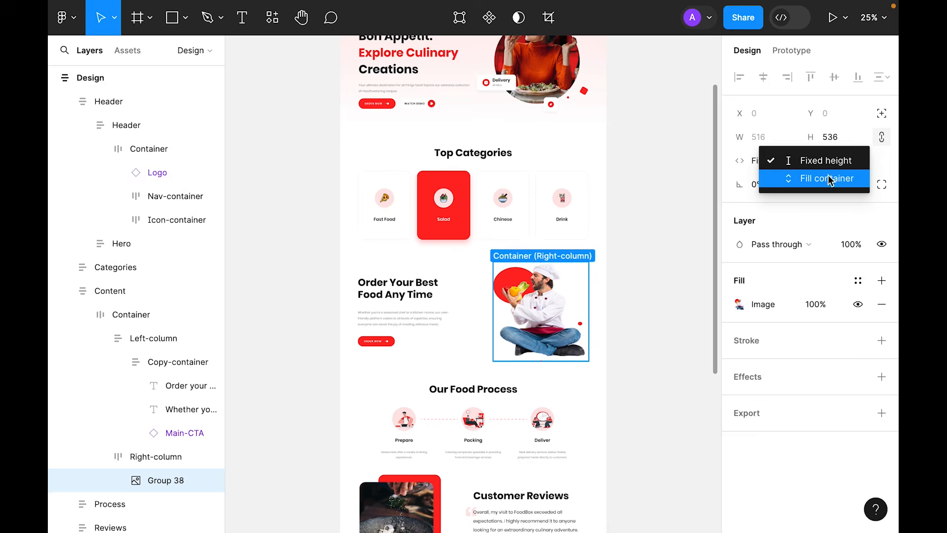
left_click(826, 177)
Change the chef image's fill mode to Fit.
left_click(739, 304)
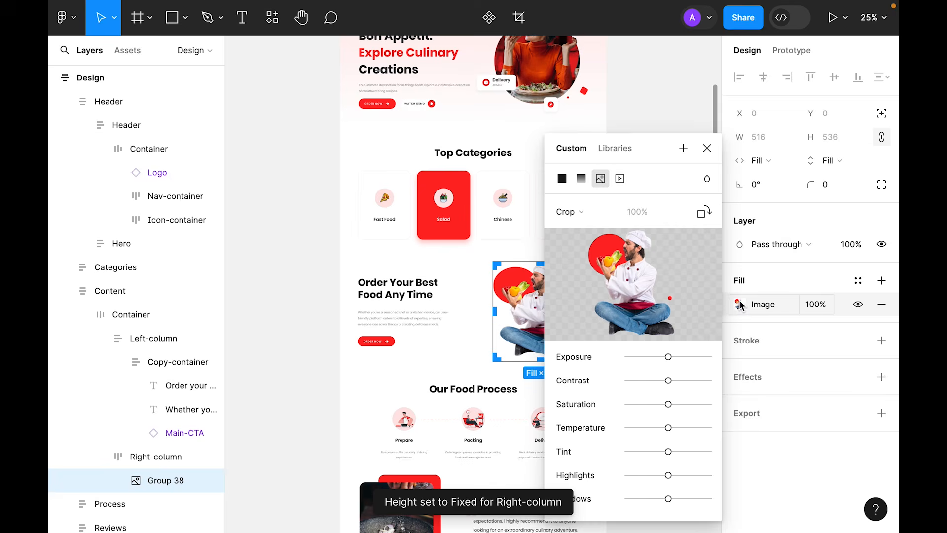
left_click(582, 211)
left_click(597, 195)
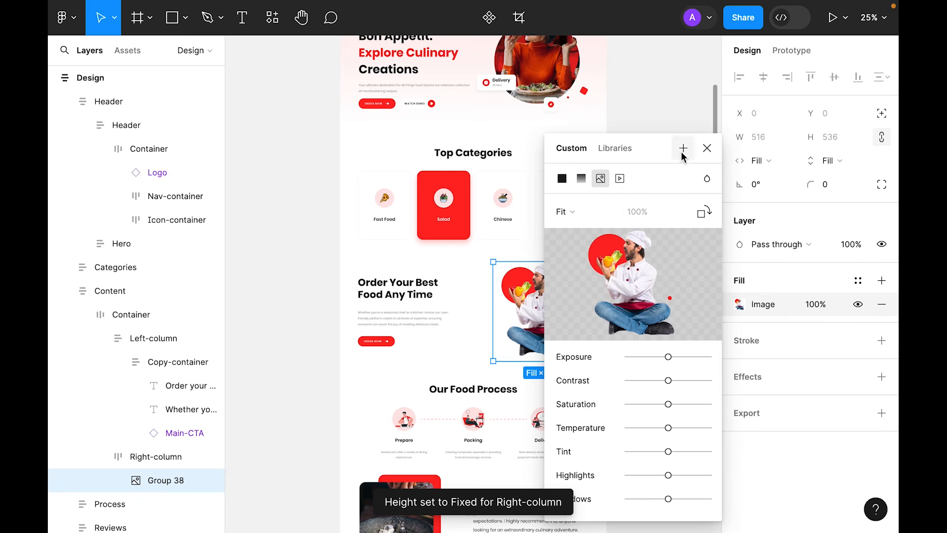
left_click(620, 395)
Test the Content section's responsiveness by narrowing the Design frame and restoring its original width.
left_click(606, 390)
left_click_drag(607, 389, 533, 390)
left_click_drag(533, 390, 606, 390)
left_click(674, 309)
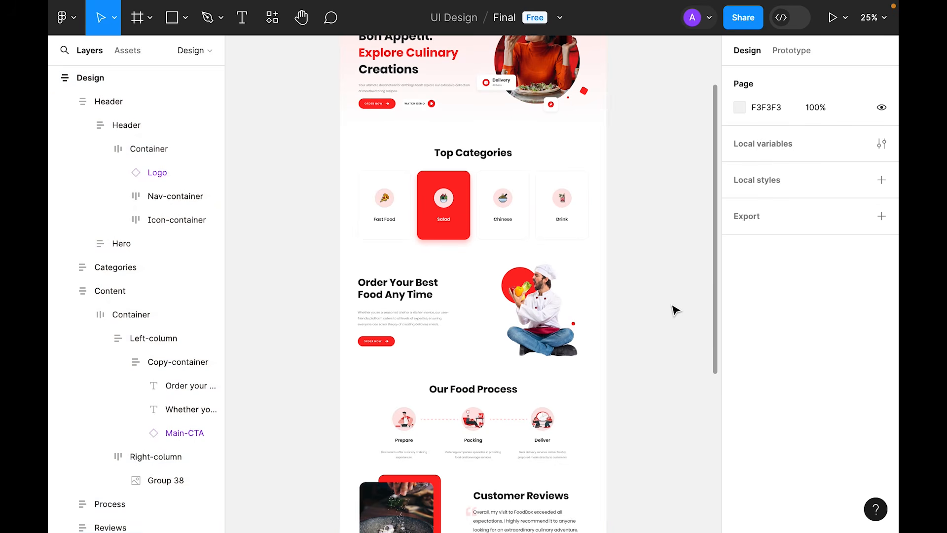
Set the Process section to fill container width with a horizontal padding of 96.
scroll(674, 310, "down", 2)
scroll(674, 309, "down", 2)
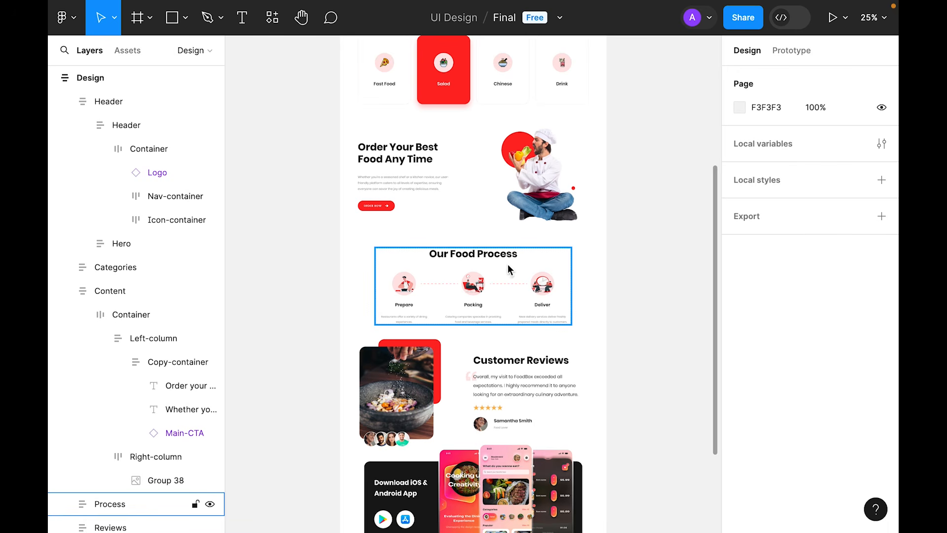
scroll(480, 270, "up", 3)
scroll(480, 270, "down", 3)
left_click(480, 294)
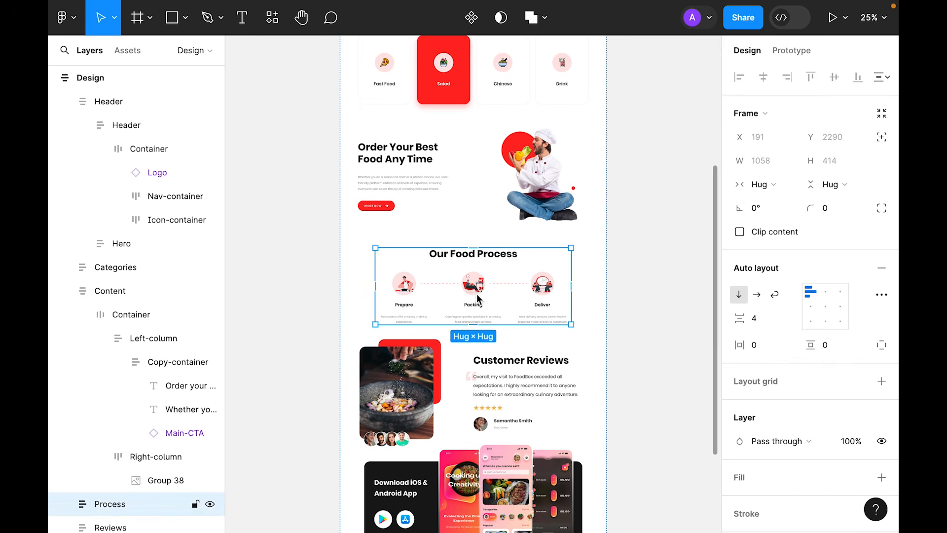
left_click(760, 184)
left_click(777, 202)
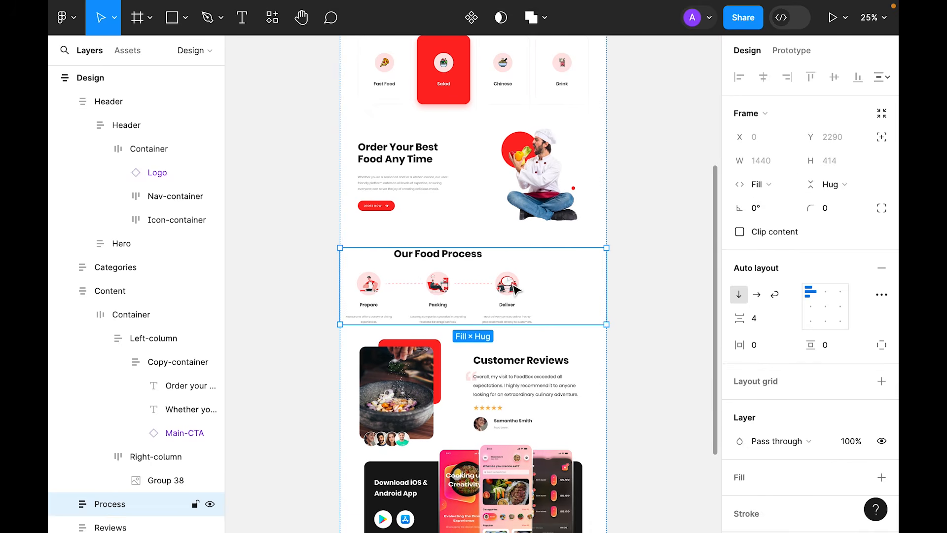
left_click(767, 353)
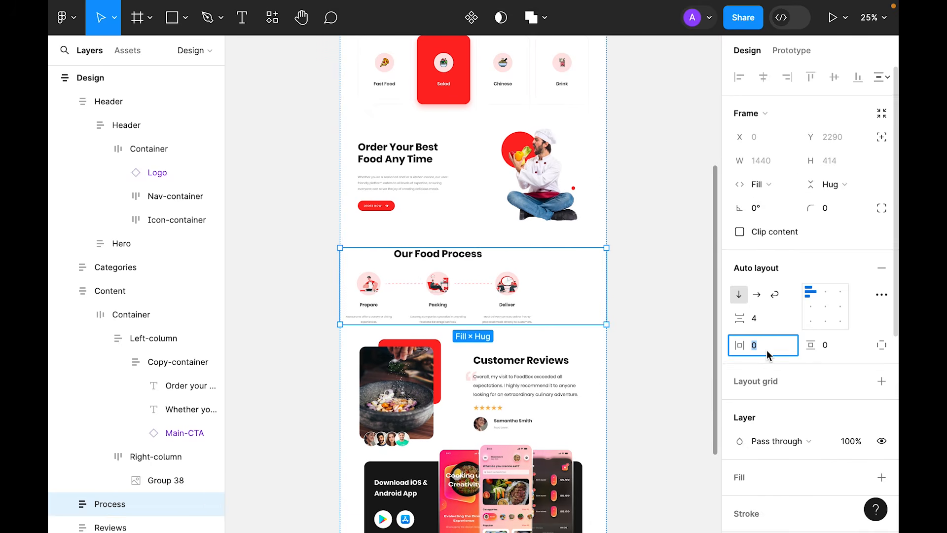
type("96")
key("Return")
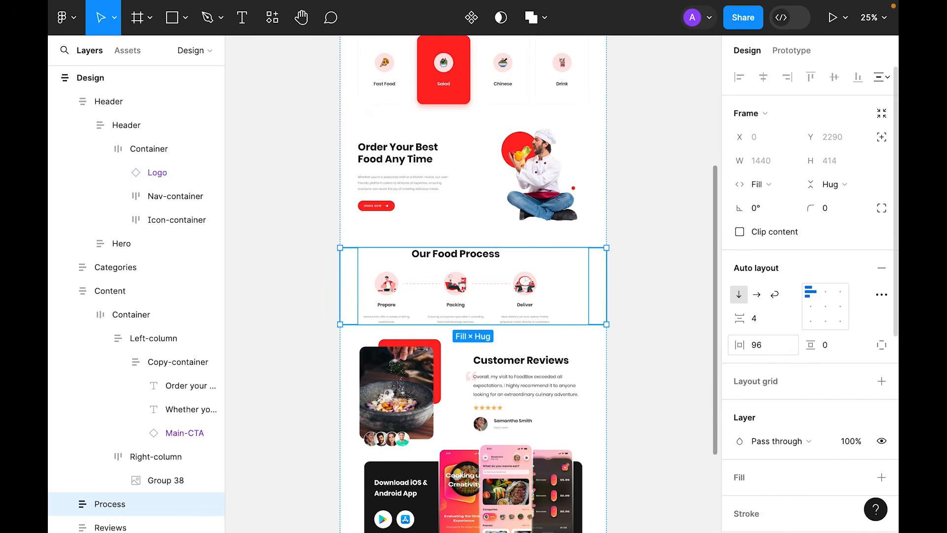
Set the Container inside the Process section to fill container width.
double_click(389, 274)
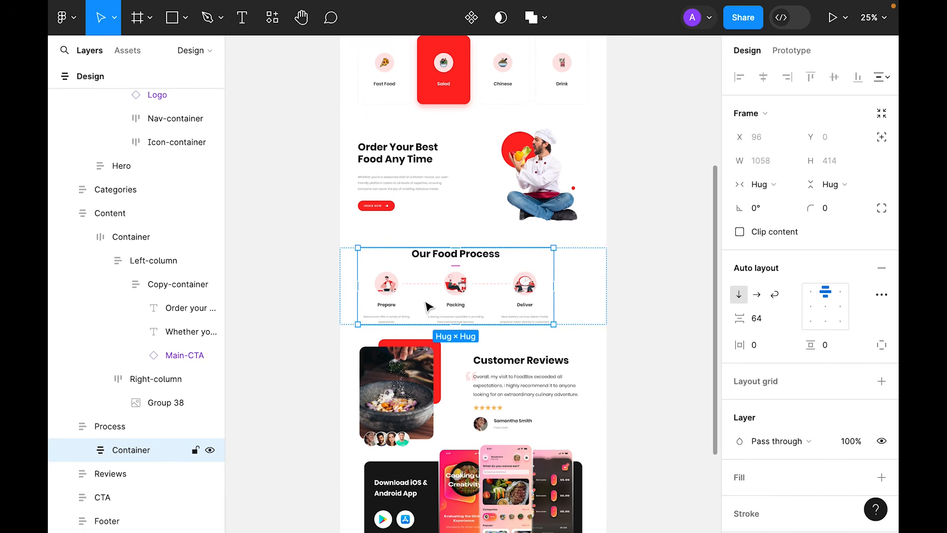
left_click(759, 184)
left_click(773, 203)
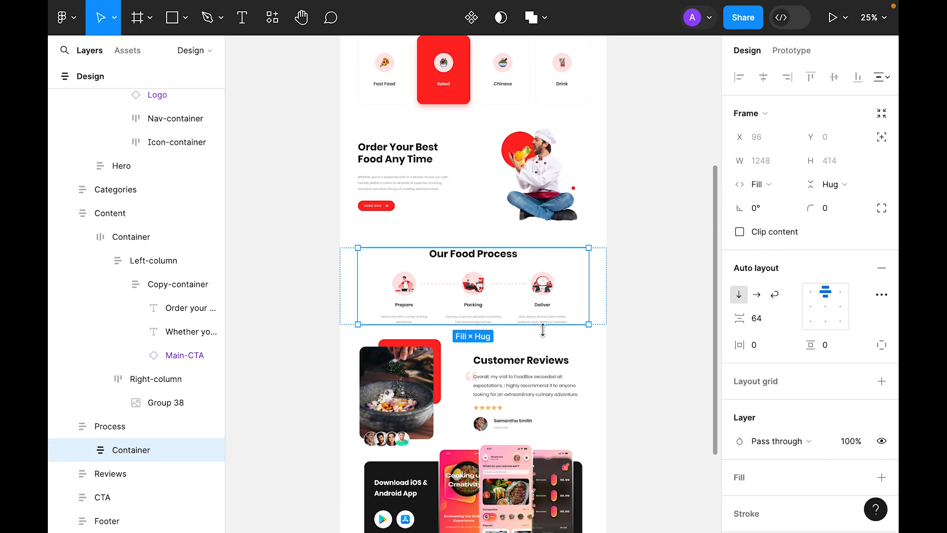
Set both the horizontal and the vertical gap of Steps-container in the Process section to 32.
double_click(409, 296)
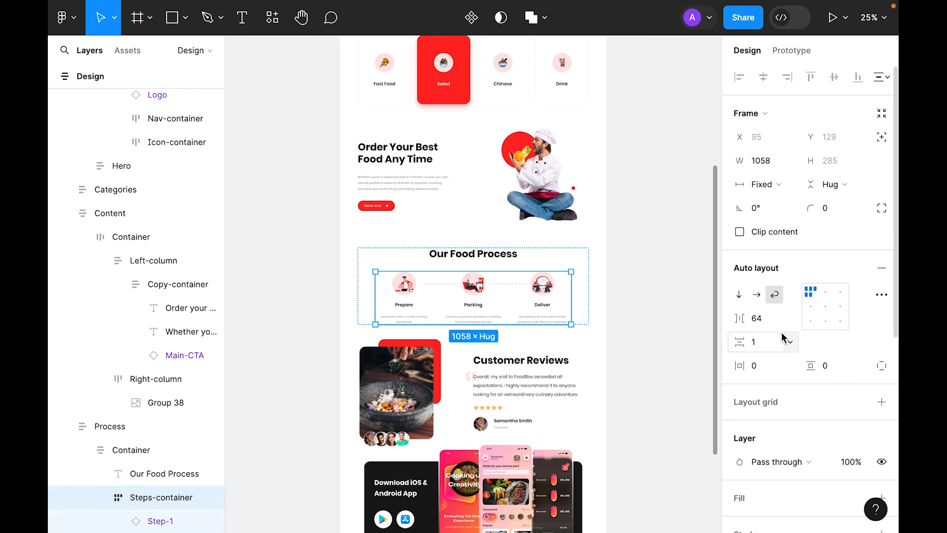
left_click(770, 318)
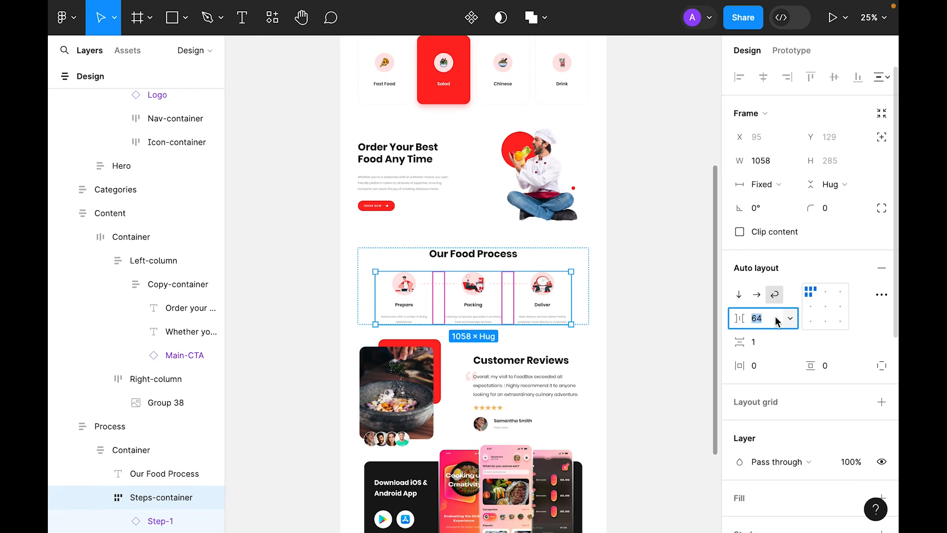
type("32")
key("Return")
left_click(753, 346)
type("32")
key("Return")
Set the auto layout alignment of the Process section and the Container inside it to centre.
key("shift+Return")
key("shift+Return")
left_click(825, 292)
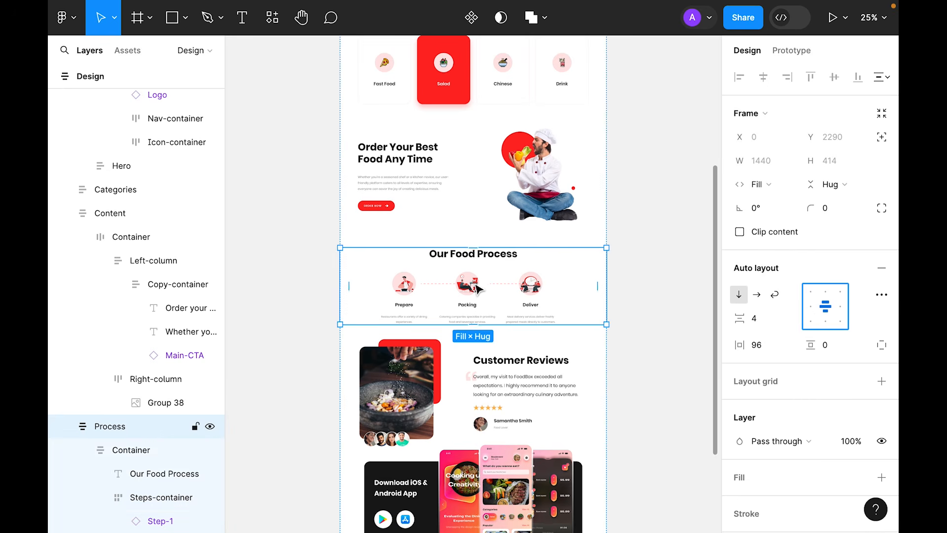
key("Return")
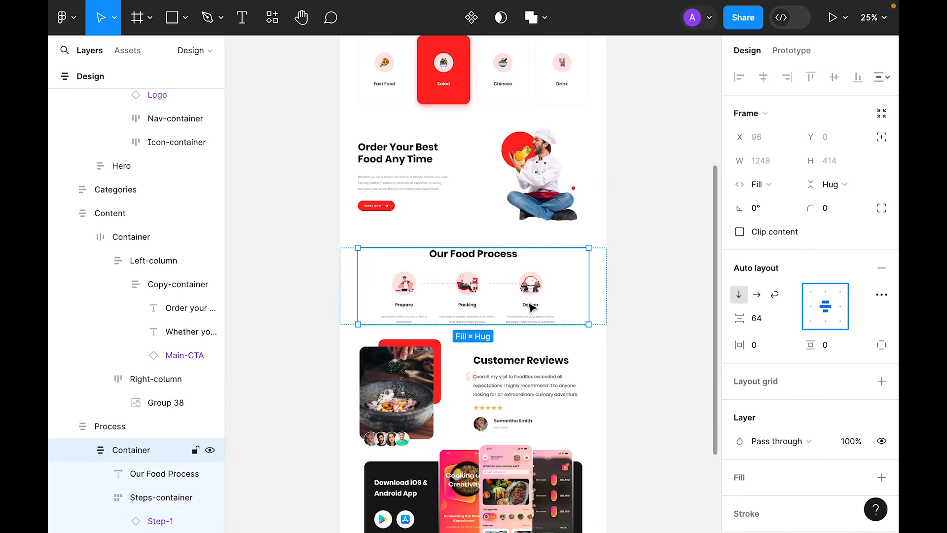
Centre the auto layout alignment of Steps-container in the Process section and set Step-1 to fixed width.
key("Return")
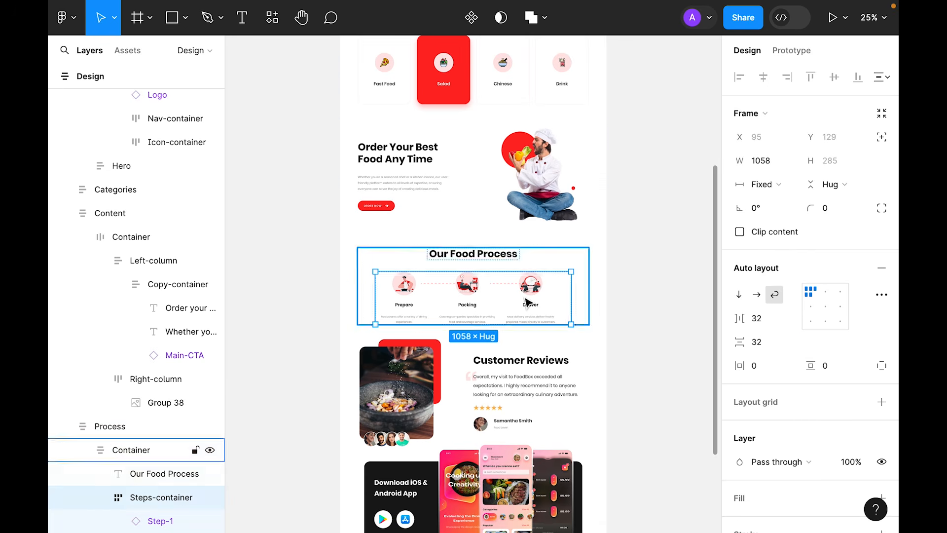
left_click(826, 307)
left_click(412, 292)
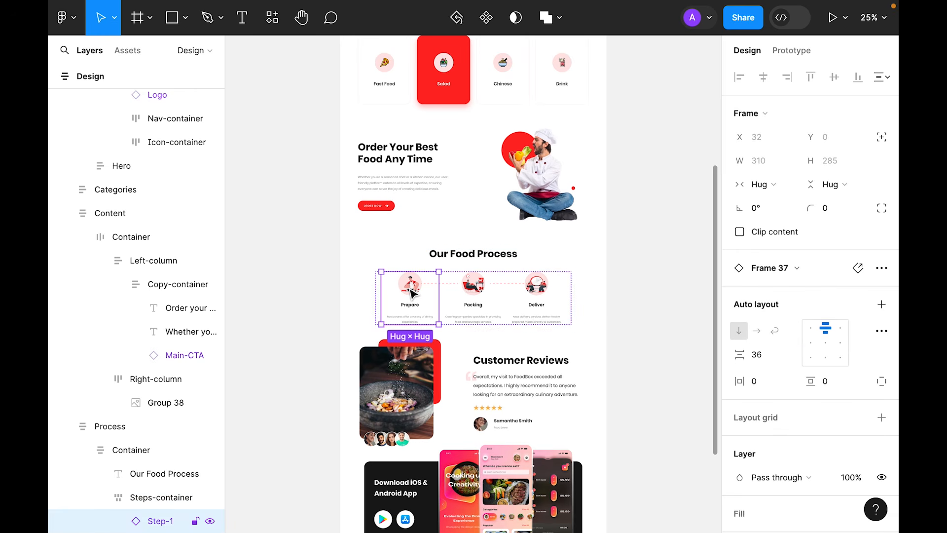
left_click(742, 183)
left_click(778, 162)
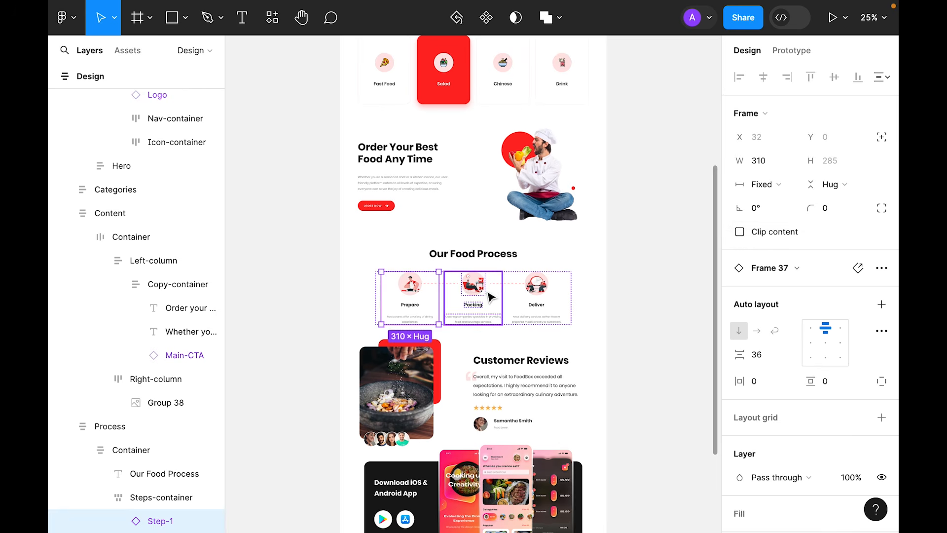
Set Step-2 and Step-3 in the Process section to fixed width.
left_click(490, 296)
left_click(782, 184)
left_click(776, 167)
left_click(537, 296)
left_click(759, 184)
left_click(755, 166)
Try narrowing the Design frame to check how the Process section's steps respond.
left_click(622, 250)
scroll(614, 249, "down", 2)
left_click(607, 250)
left_click_drag(606, 251, 505, 256)
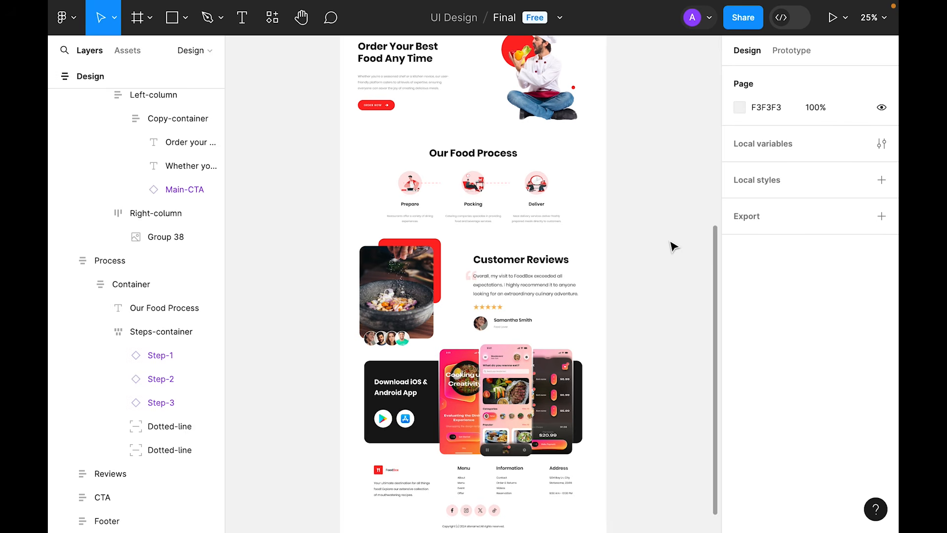
Set the Reviews section to fill container width with a horizontal padding of 96.
scroll(647, 239, "up", 1)
left_click(511, 311)
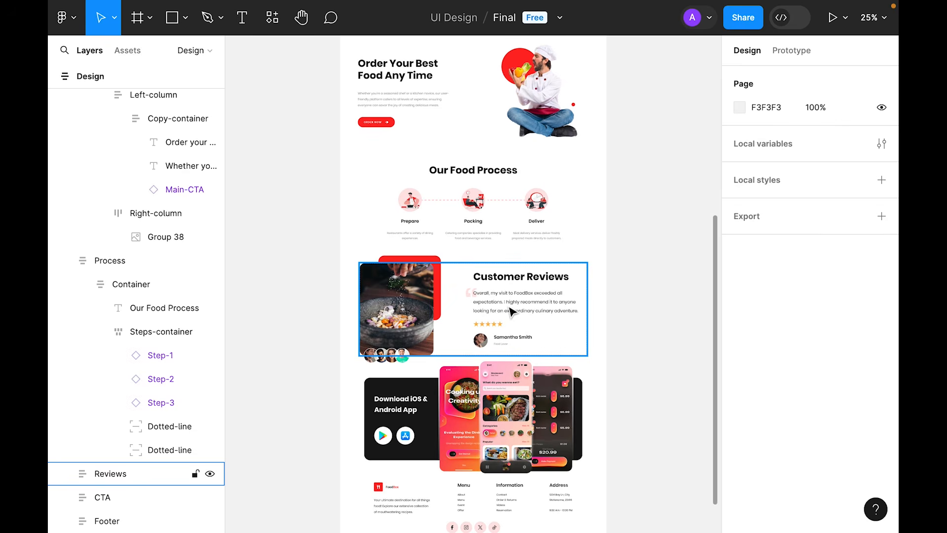
scroll(510, 311, "down", 3)
left_click(529, 254)
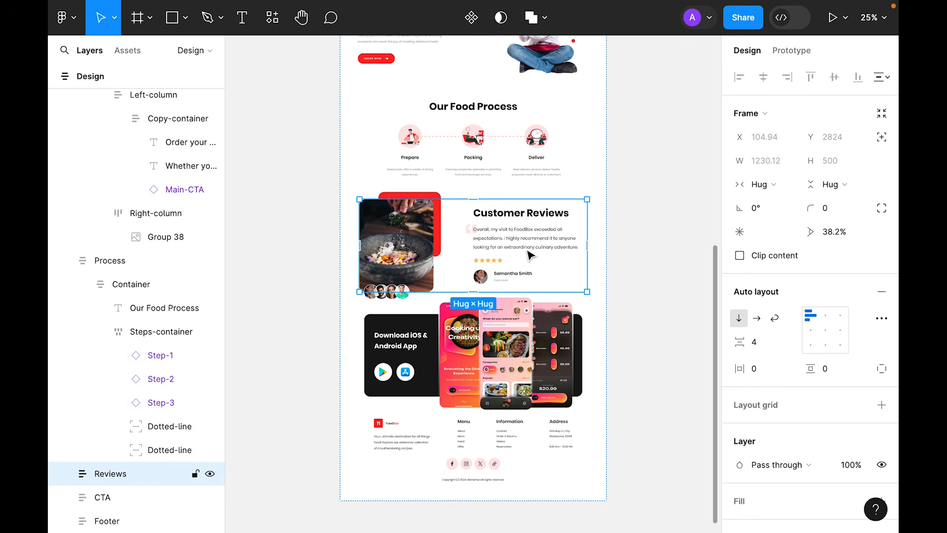
left_click(759, 184)
left_click(776, 202)
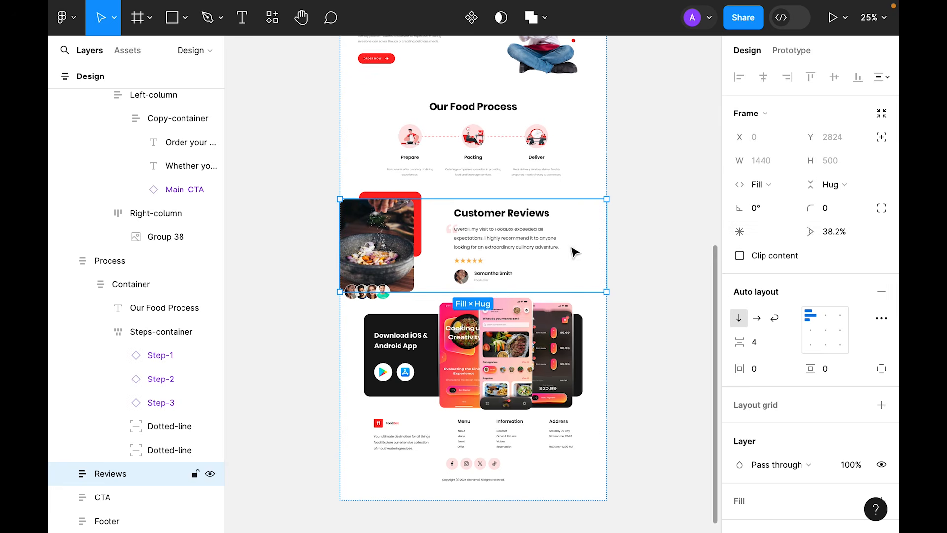
left_click(771, 367)
type("96")
key("Return")
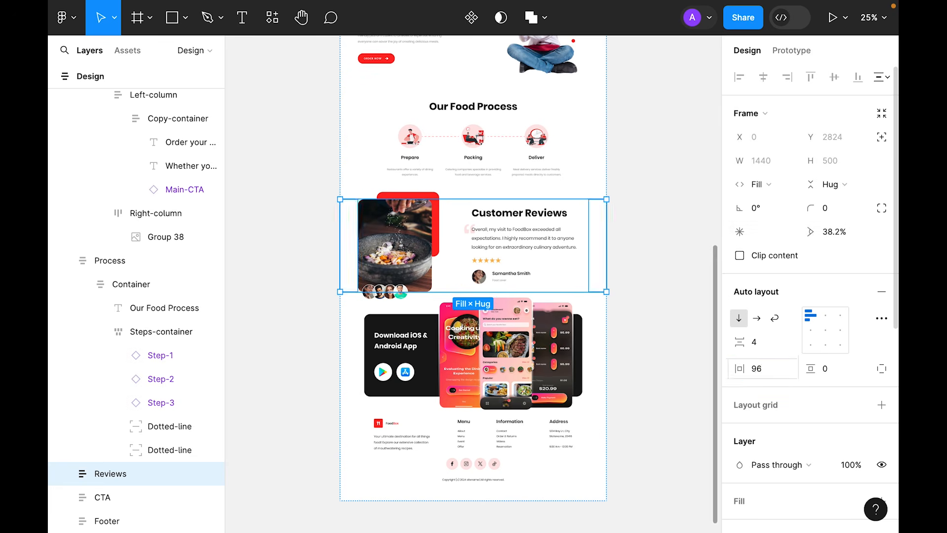
Set the Container inside the Reviews section to fill container width.
key("Return")
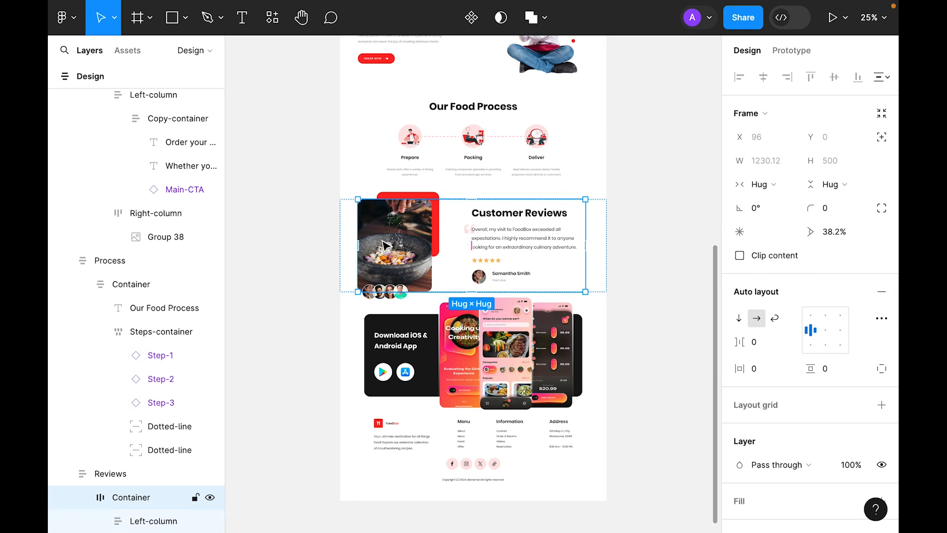
left_click(781, 185)
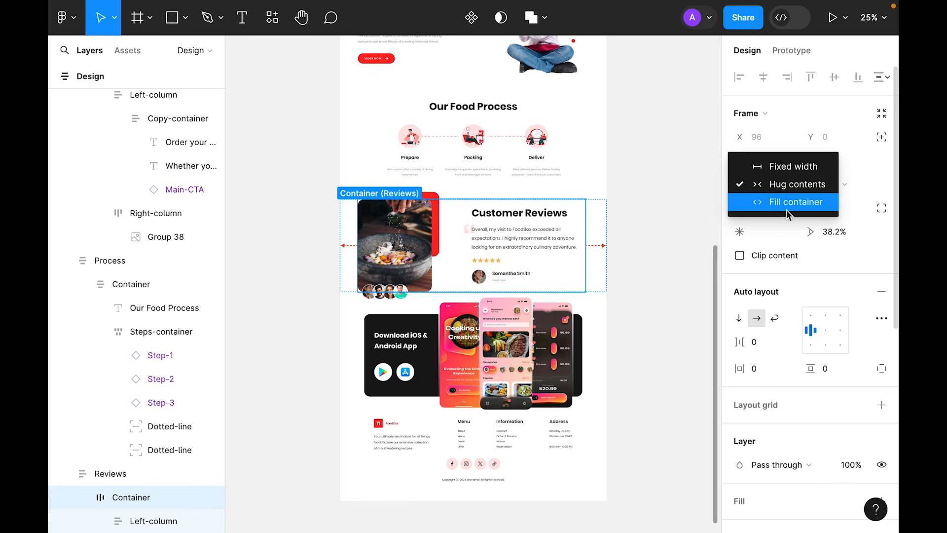
left_click(791, 201)
Set the Customer Reviews heading and the review paragraph in the Reviews section's Right-column to fill container width.
left_click(542, 230)
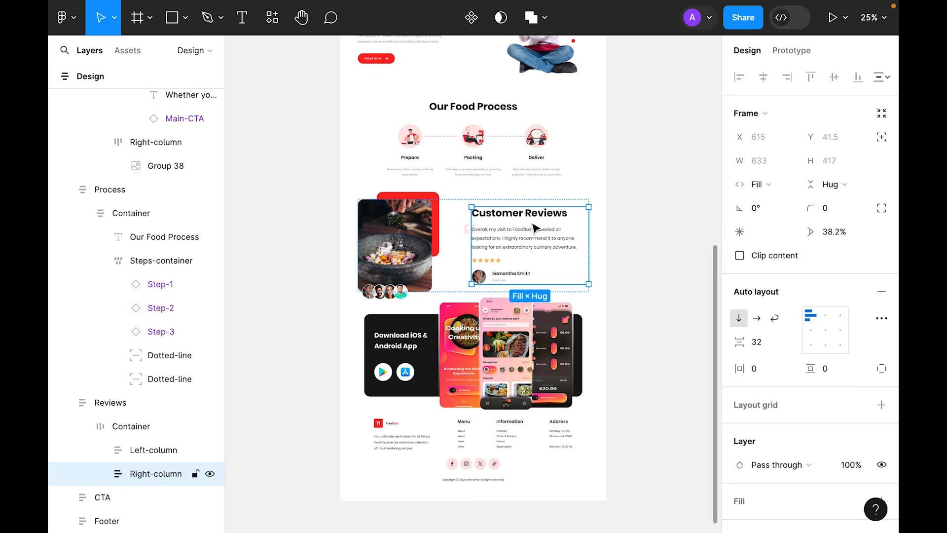
left_click(532, 220)
left_click(762, 161)
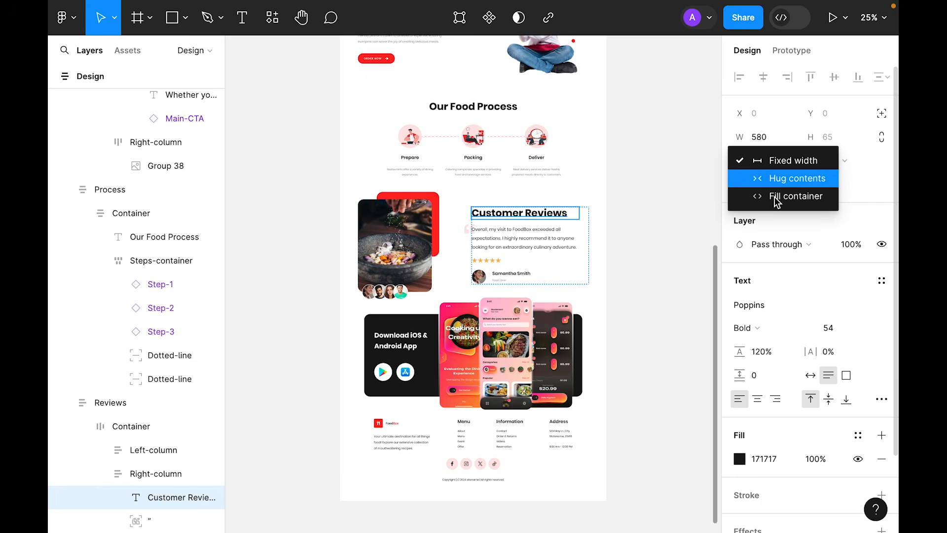
left_click(768, 198)
left_click(524, 238)
left_click(761, 161)
left_click(768, 199)
Try narrowing the Design frame to check how the Reviews section responds, and undo the resize.
left_click(492, 265)
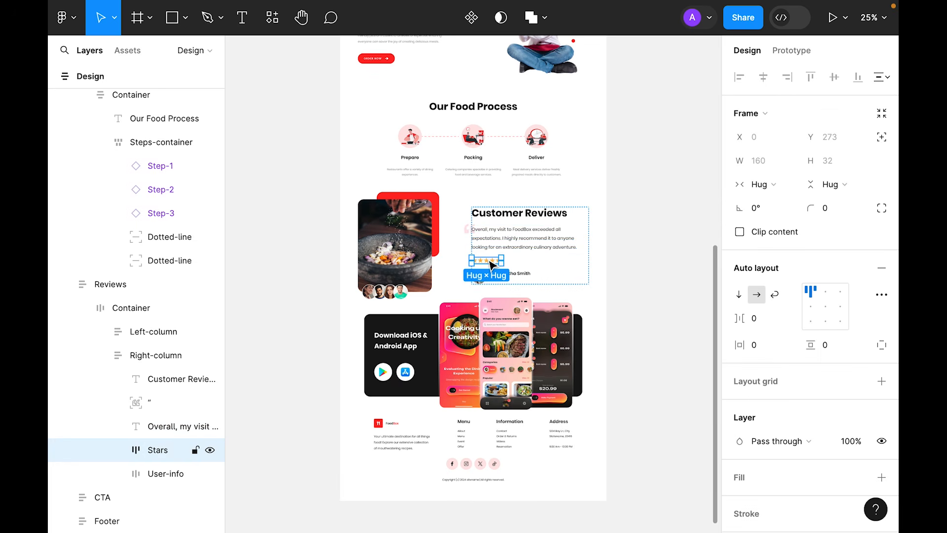
left_click(519, 281)
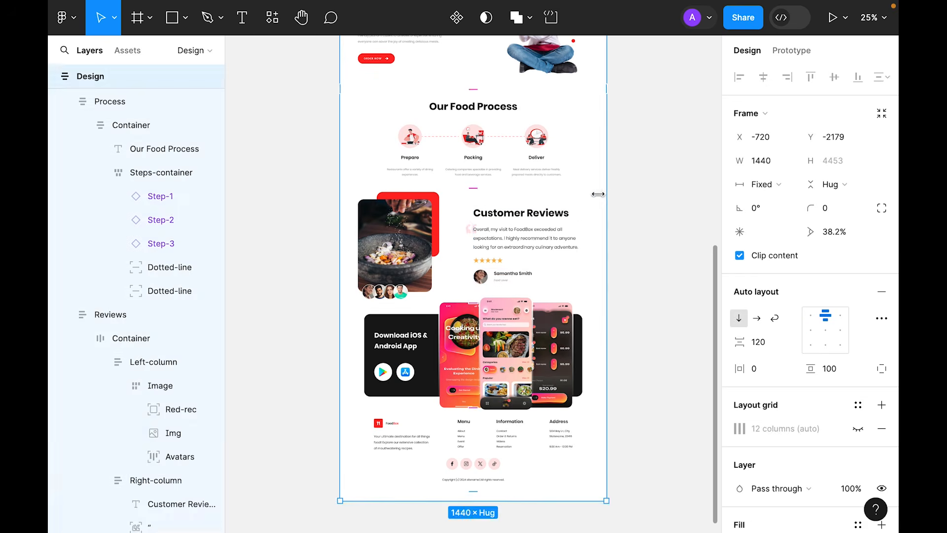
left_click_drag(604, 192, 560, 192)
key("ctrl+z")
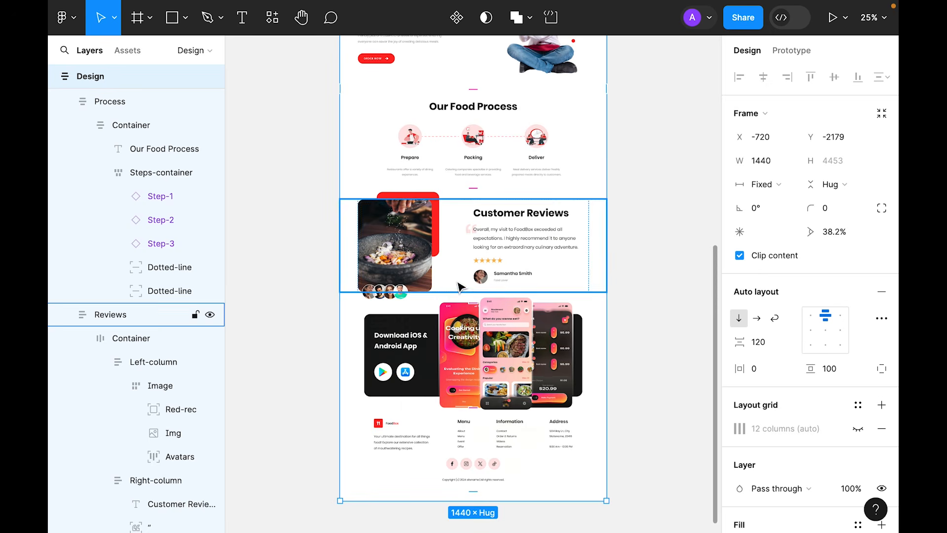
Set the CTA section to fill container width with a horizontal padding of 96.
scroll(465, 294, "down", 2)
left_click(402, 298)
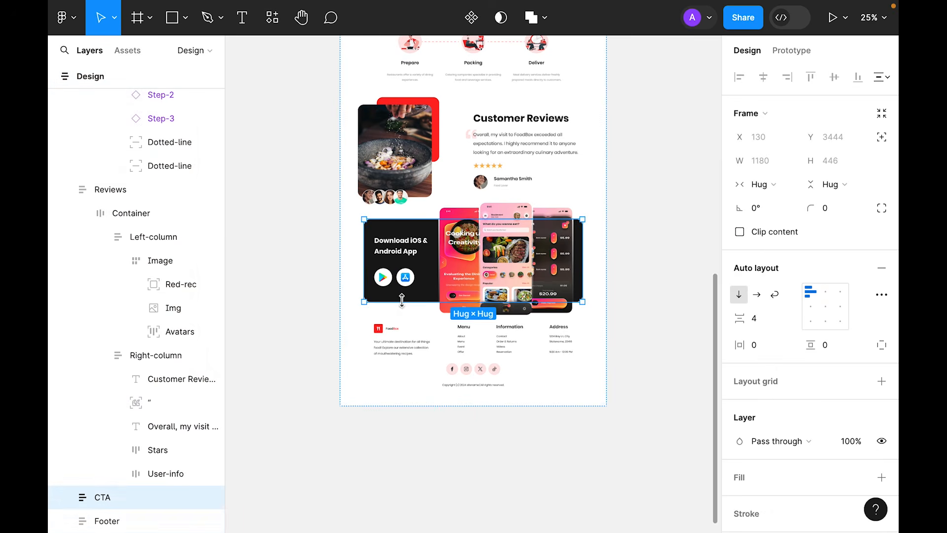
left_click(762, 184)
left_click(771, 205)
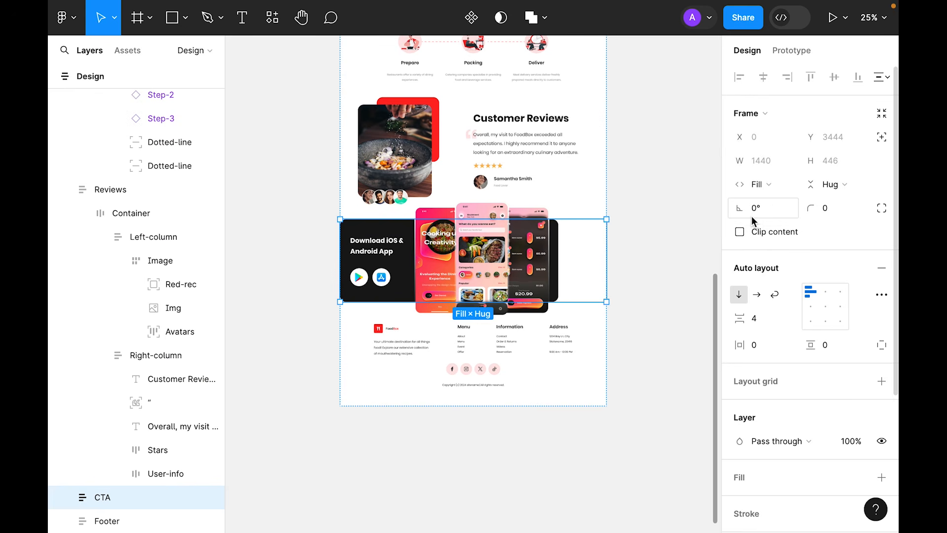
left_click(762, 345)
key("Return")
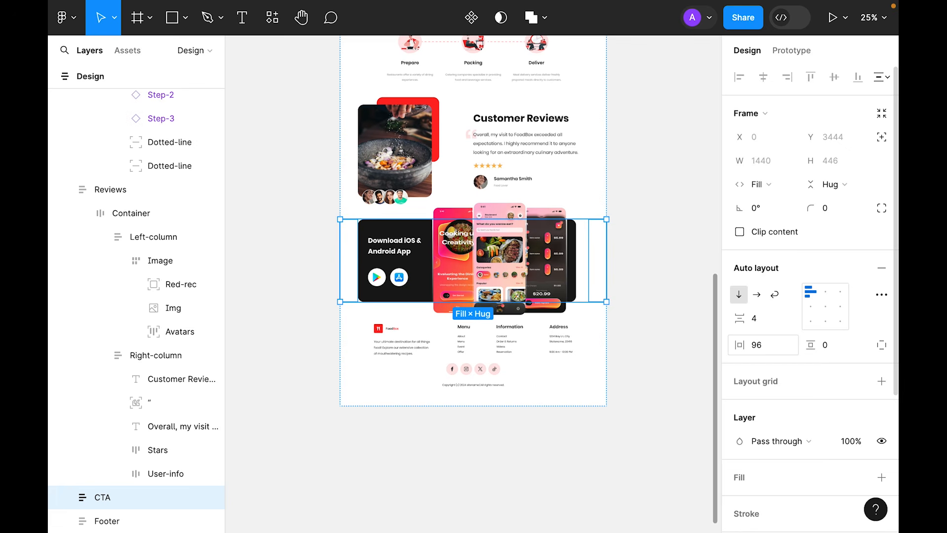
Set the Container inside the CTA section and its Left-column to fill container width.
double_click(425, 292)
left_click(773, 185)
left_click(780, 205)
left_click(773, 184)
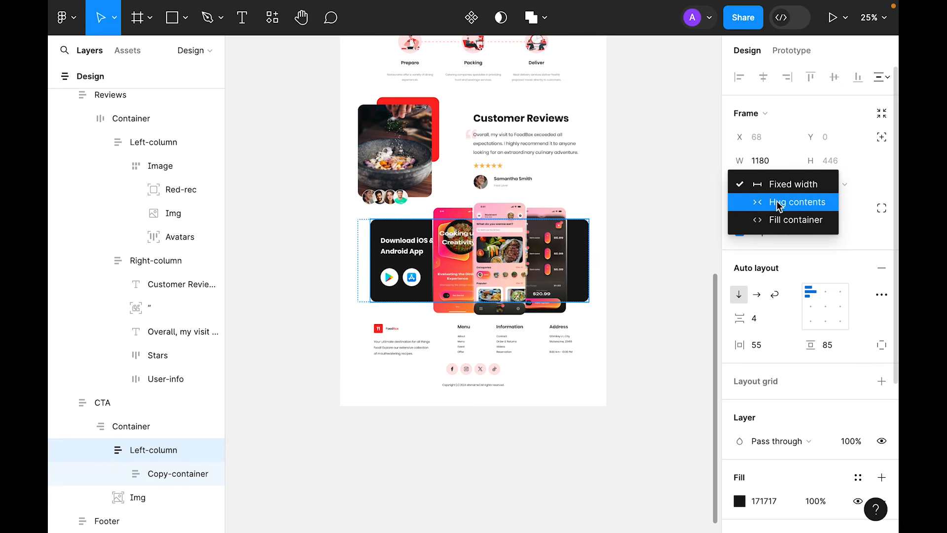
left_click(774, 219)
left_click(684, 247)
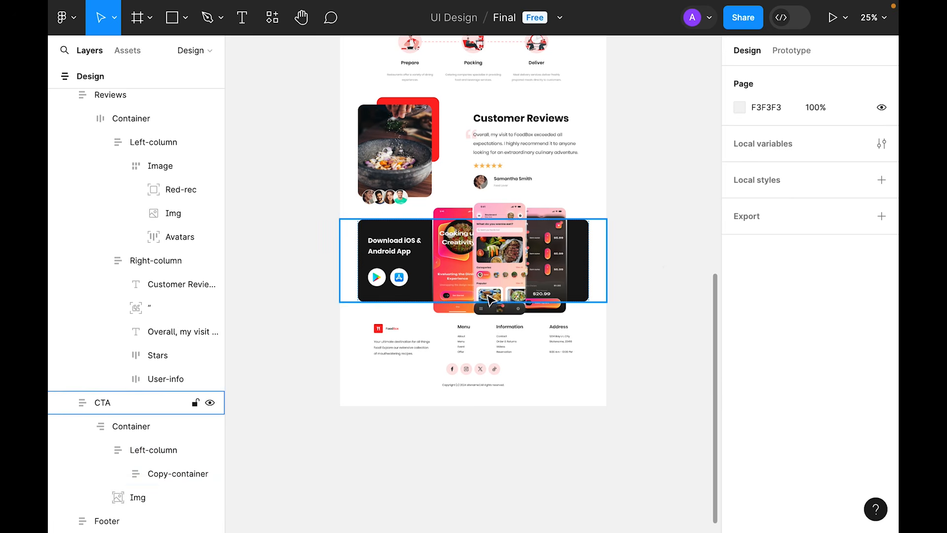
Try setting the CTA section's Copy-container to fill container width, and undo the change.
left_click(403, 252)
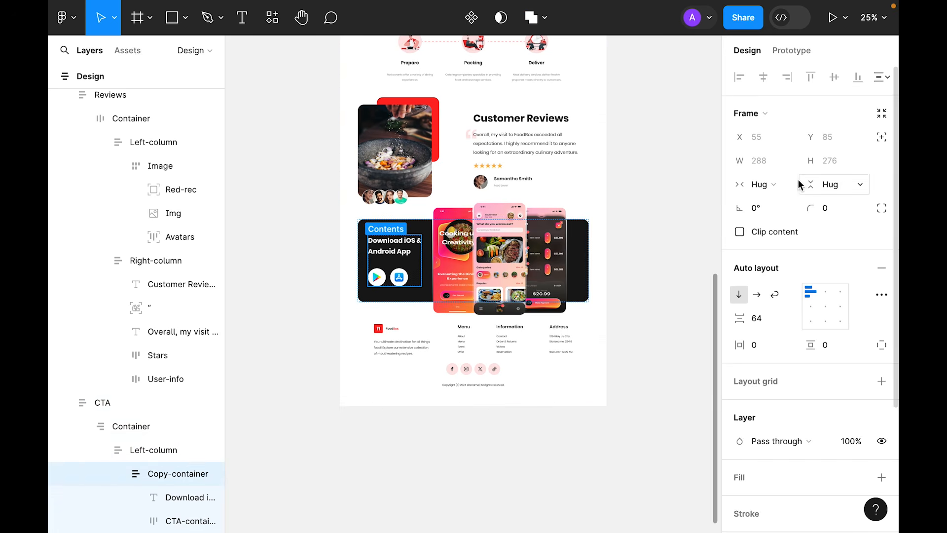
left_click(774, 185)
left_click(779, 200)
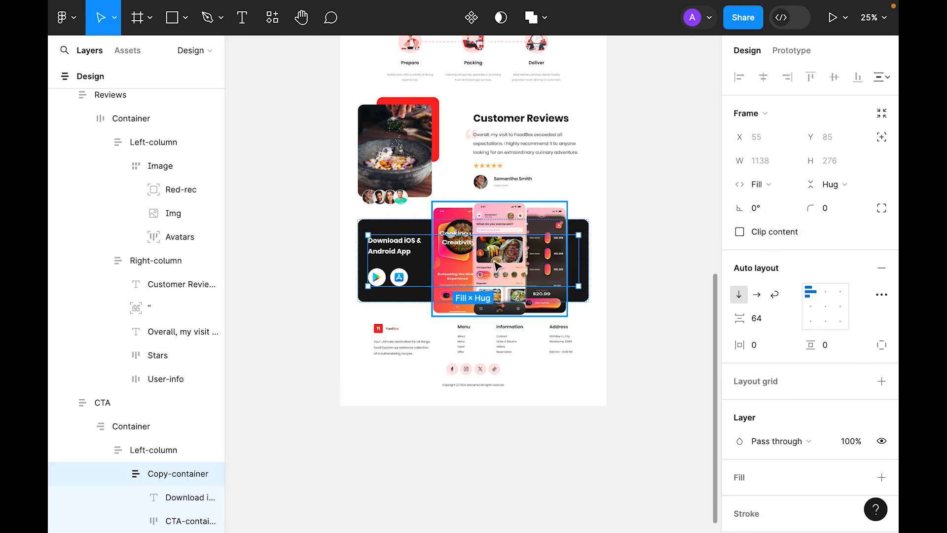
key("ctrl+z")
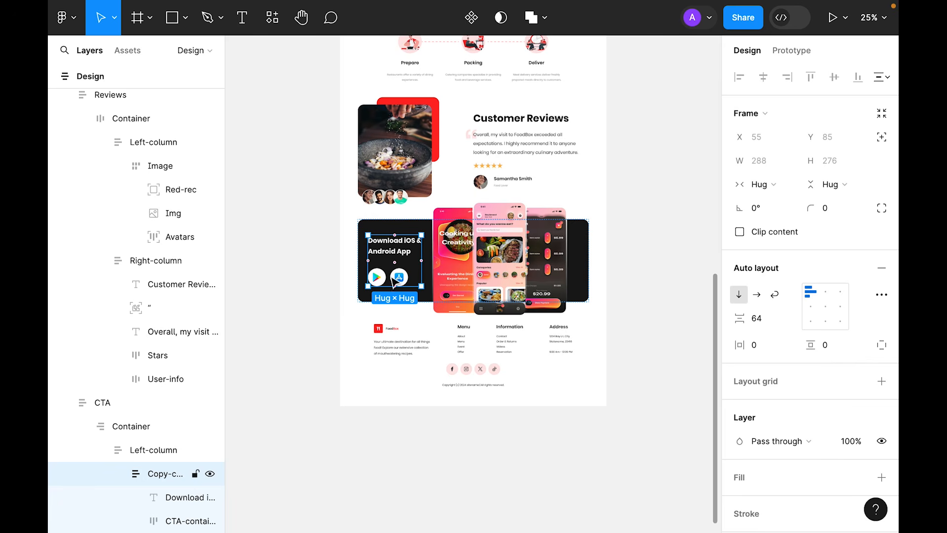
left_click(669, 286)
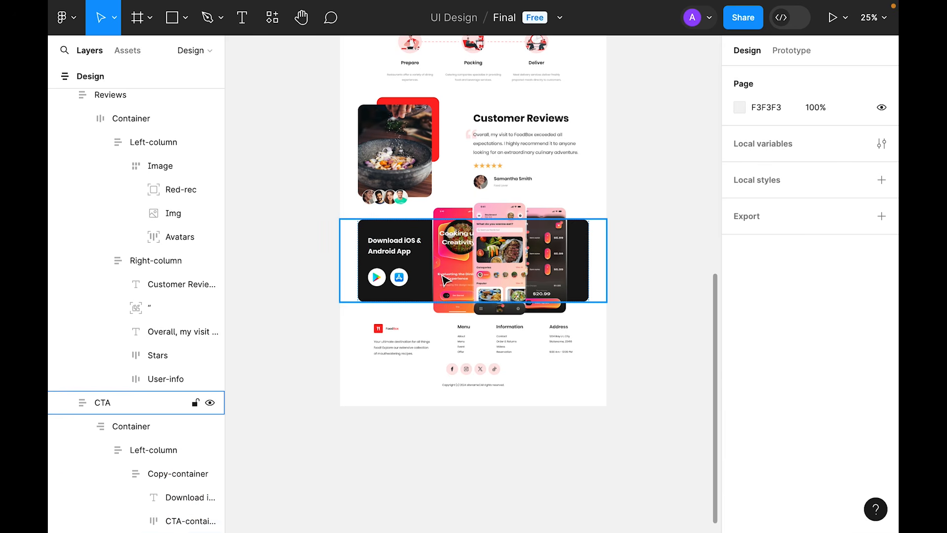
Set both the horizontal and the vertical constraint of the CTA section's Img layer to Scale.
double_click(473, 275)
scroll(154, 448, "down", 2)
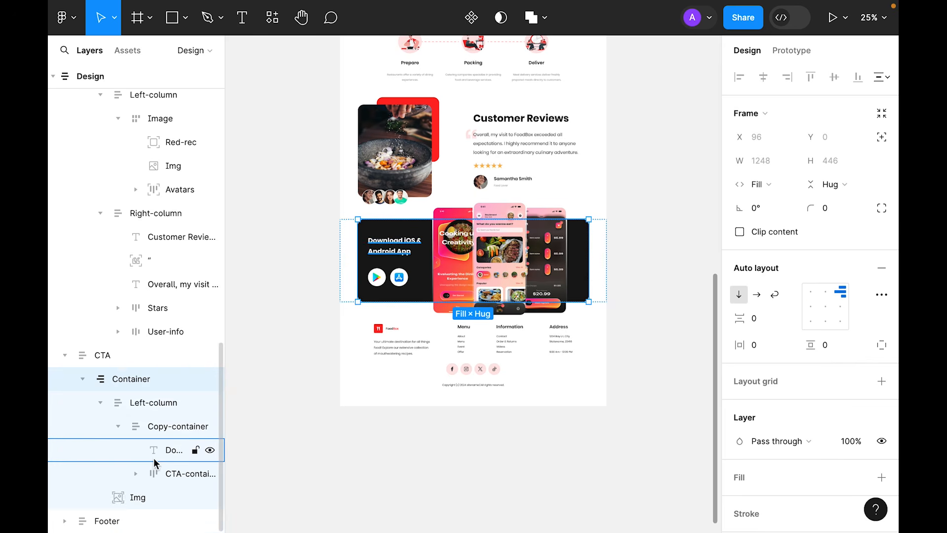
left_click(130, 497)
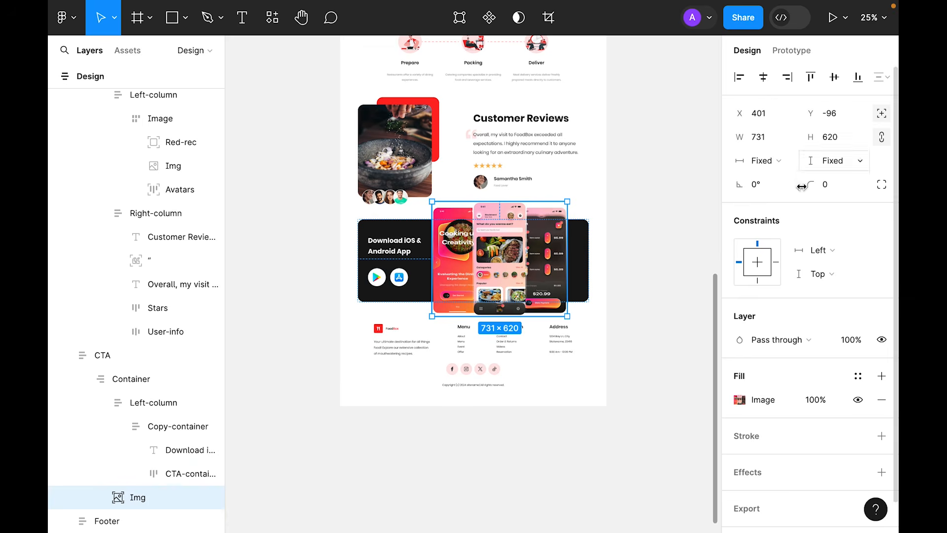
left_click(780, 162)
left_click(783, 158)
left_click(833, 250)
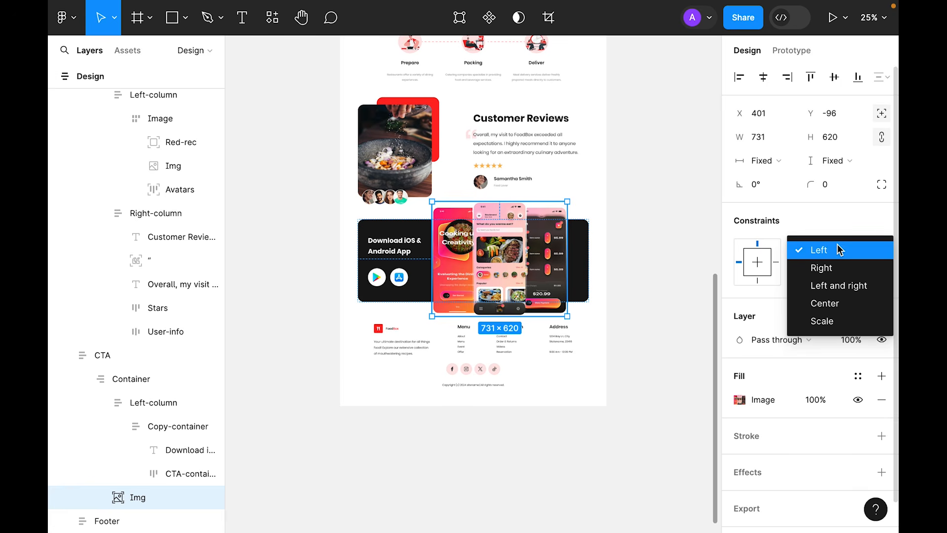
left_click(834, 321)
left_click(827, 274)
left_click(830, 342)
Try narrowing the Design frame to check how the CTA image scales, and undo the resize.
left_click(654, 245)
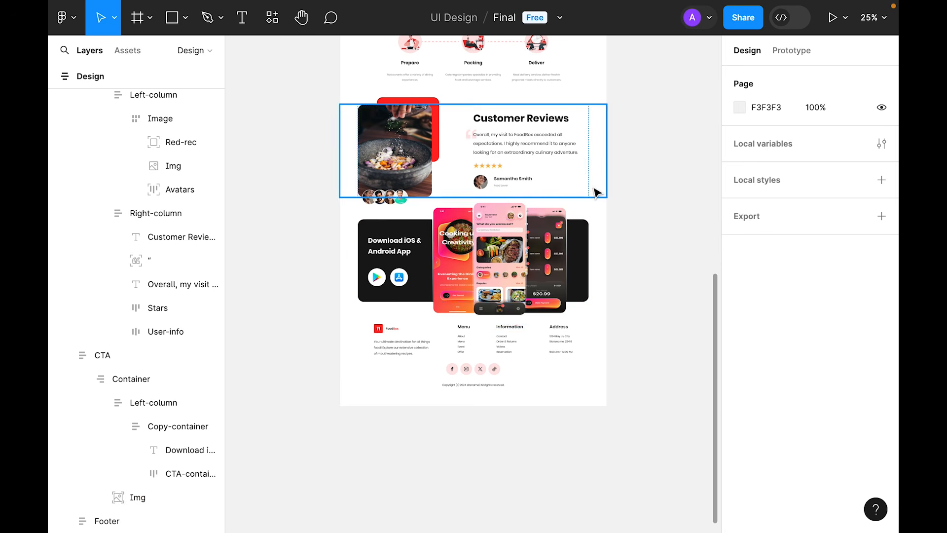
left_click(607, 208)
left_click_drag(604, 209, 564, 209)
key("ctrl+z")
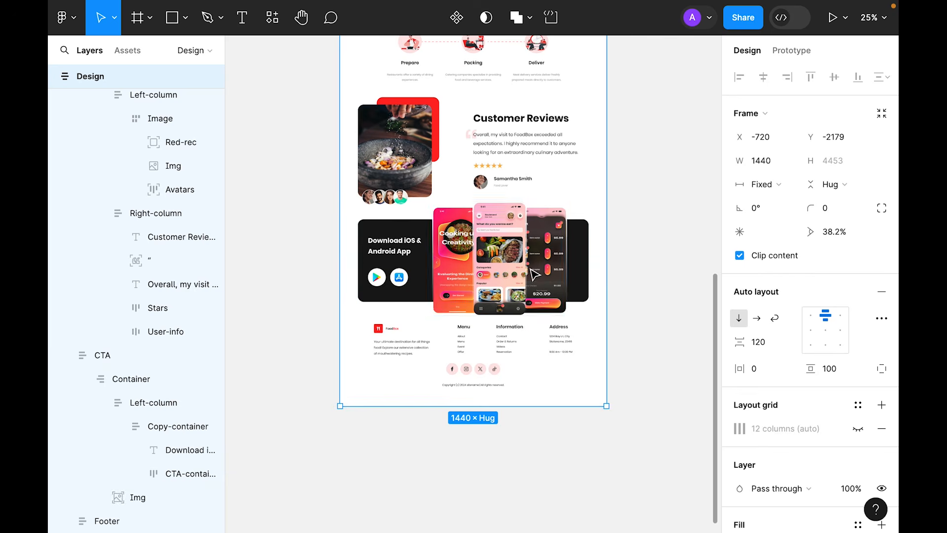
Change the image fill mode of the CTA section's Img layer to Fit.
left_click(545, 289, "ctrl")
left_click(739, 399)
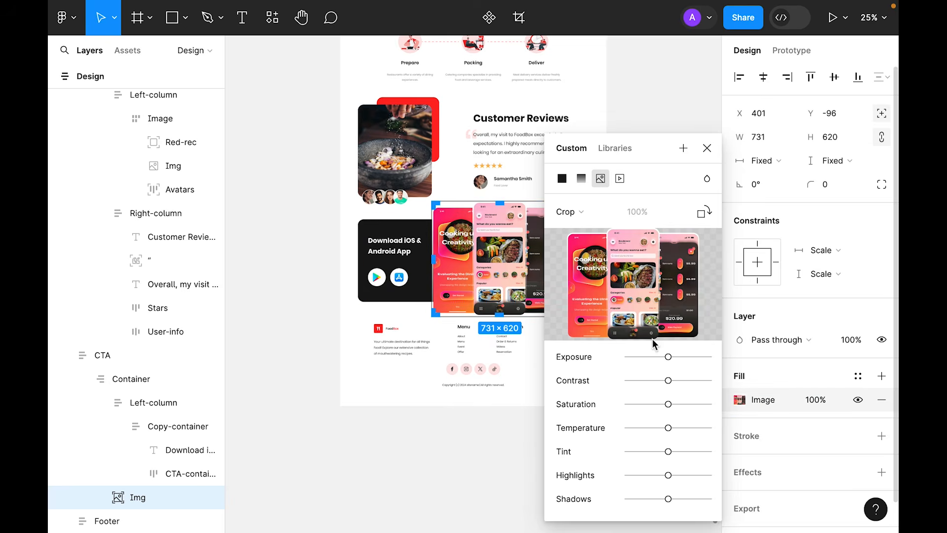
left_click(587, 206)
left_click(594, 192)
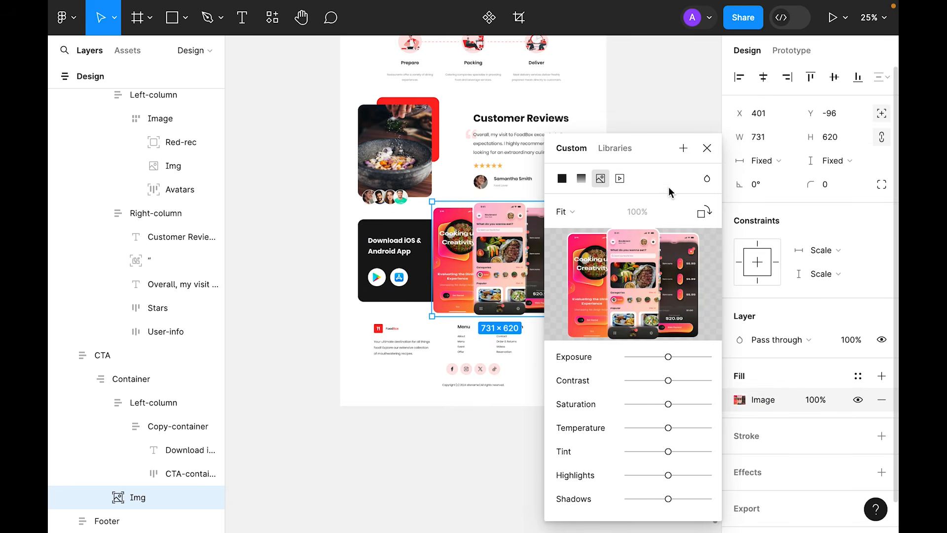
left_click(707, 147)
Try narrowing the Design frame to a width of about 1132 to test the fitted CTA image, and undo it.
left_click(615, 230)
left_click(603, 209)
left_click_drag(603, 213, 552, 211)
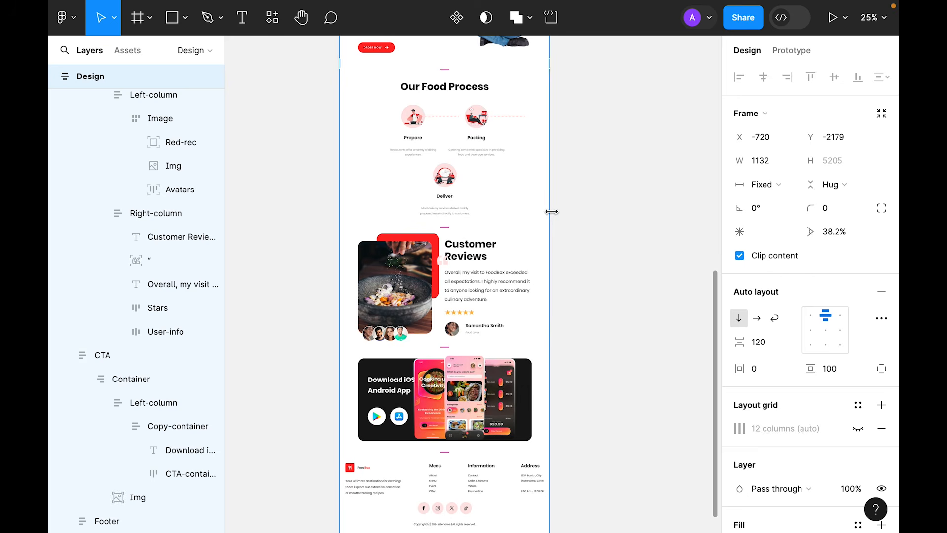
key("super+z")
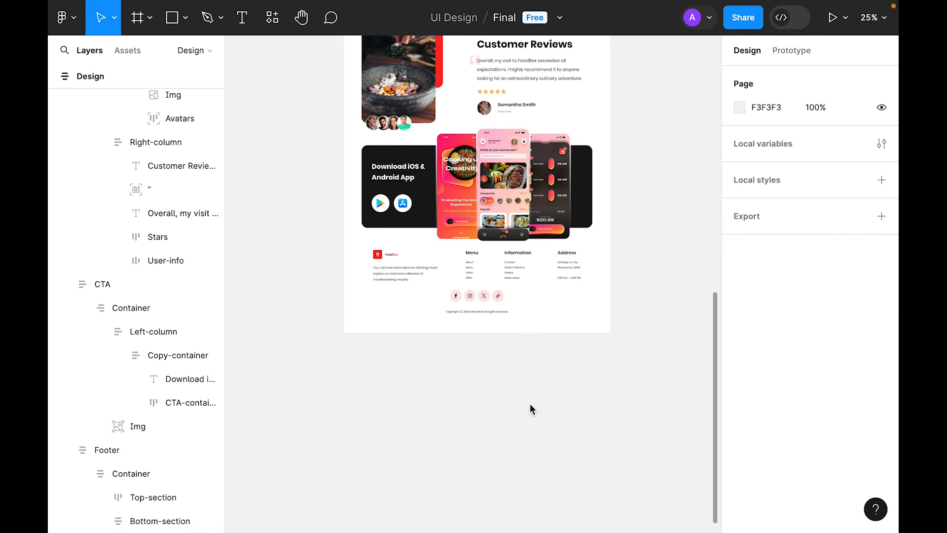
Set the Footer frame's width to Fill container and its horizontal padding to 96.
key("super+equal")
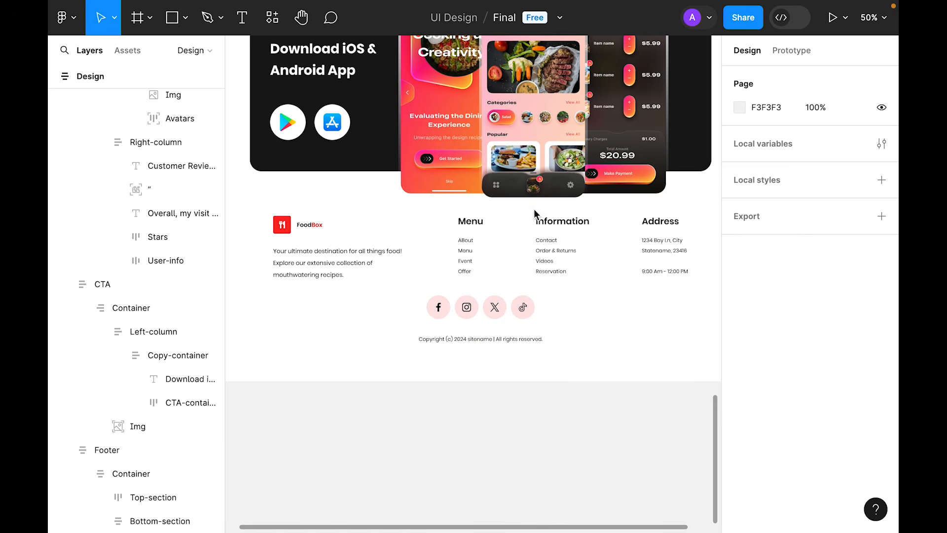
left_click(516, 256)
left_click(759, 184)
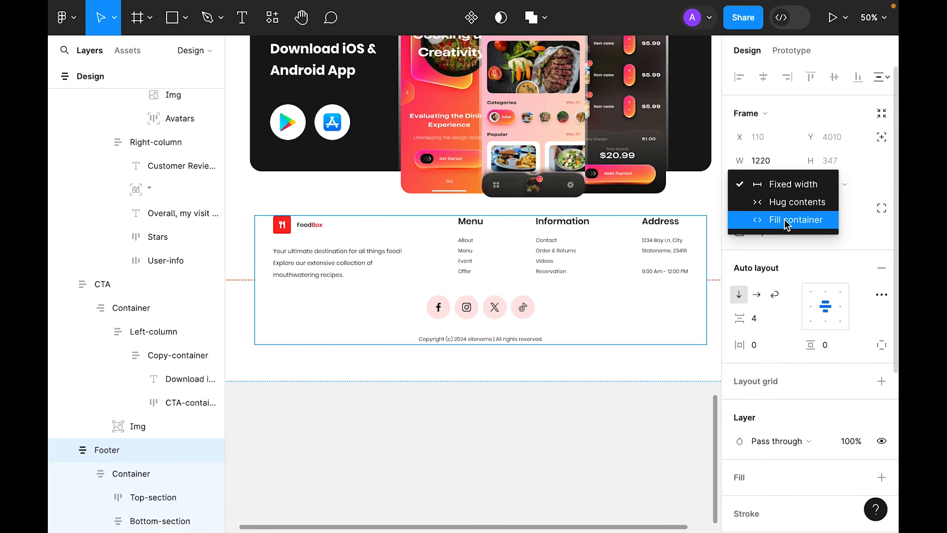
left_click(786, 222)
left_click(766, 350)
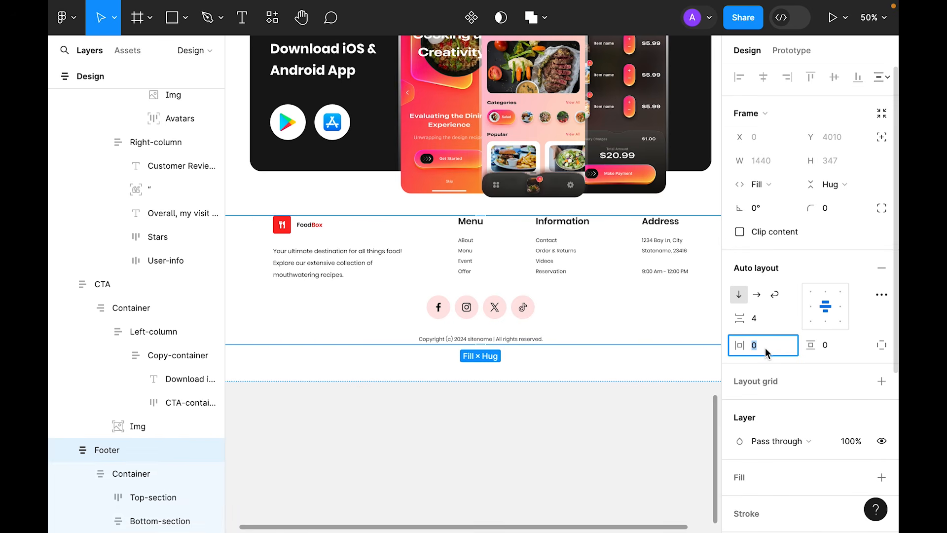
key("Return")
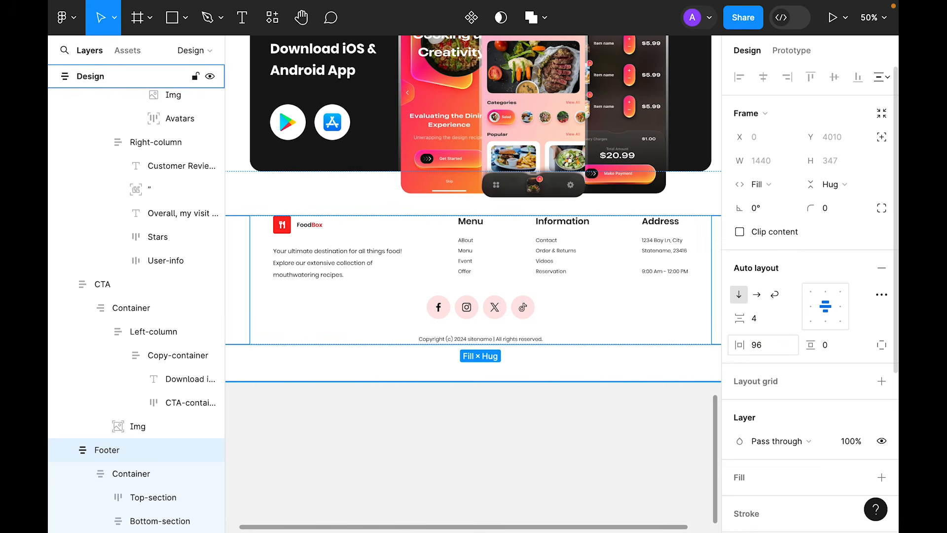
Set the widths of the footer's Container and its Top-section frame to Fill container.
key("ctrl+minus")
double_click(427, 283)
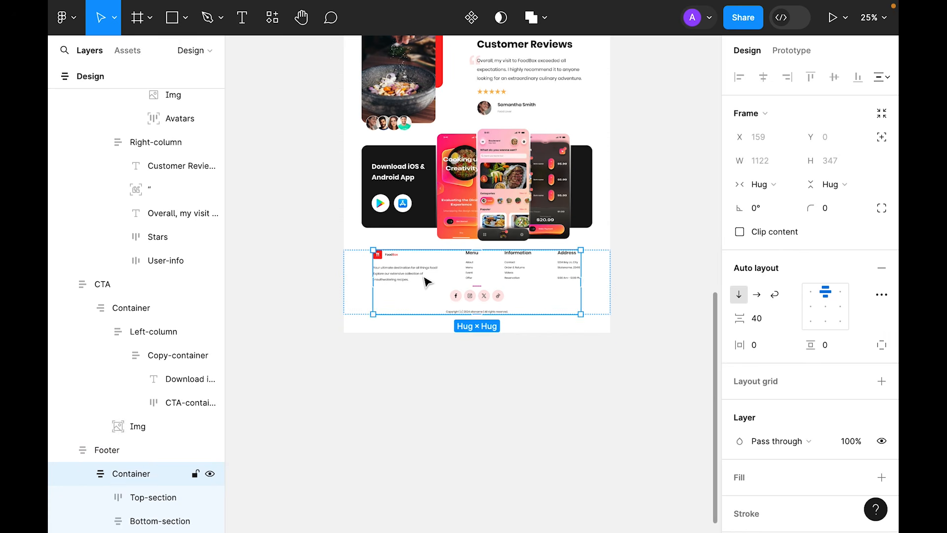
left_click(760, 184)
left_click(776, 204)
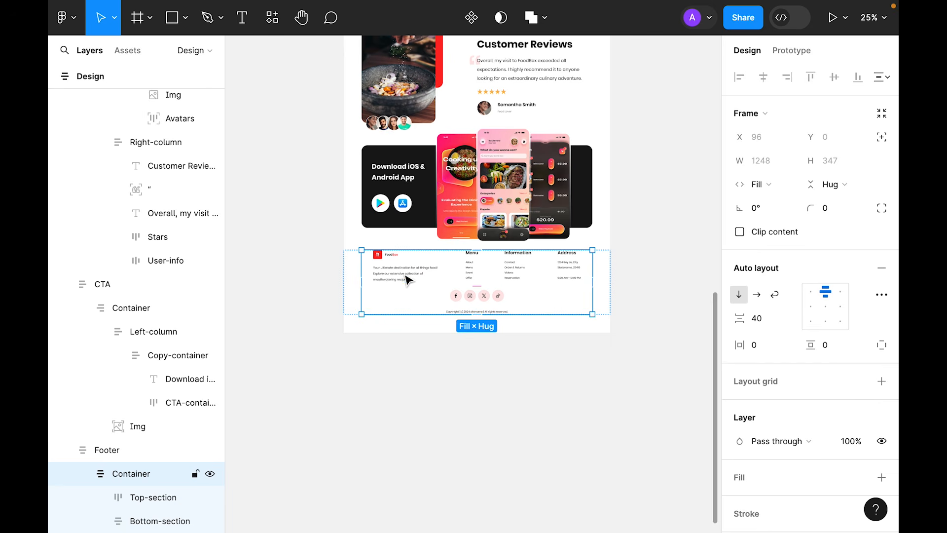
left_click(407, 279)
left_click(763, 184)
left_click(774, 206)
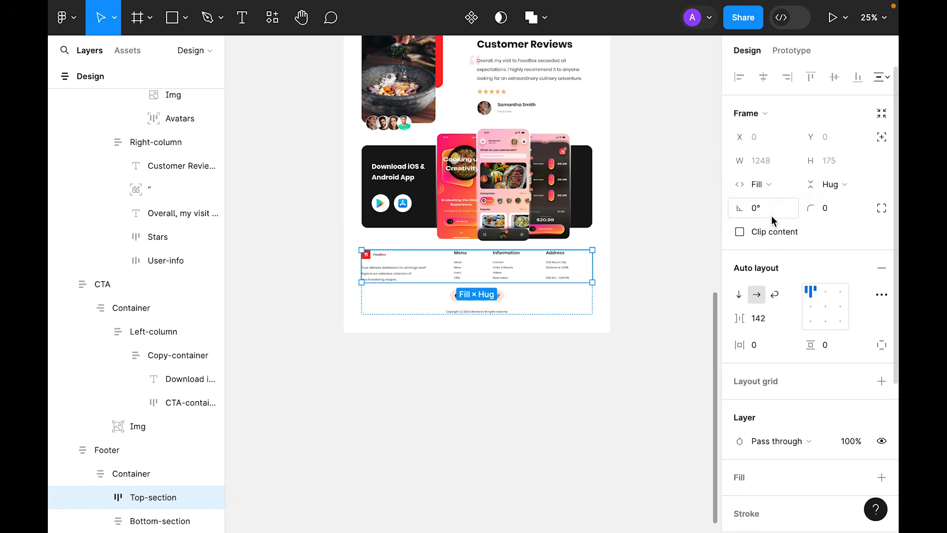
Set the widths of the footer's Left-column and its nested About-container to Fill container.
left_click(389, 274)
key("ctrl+equal")
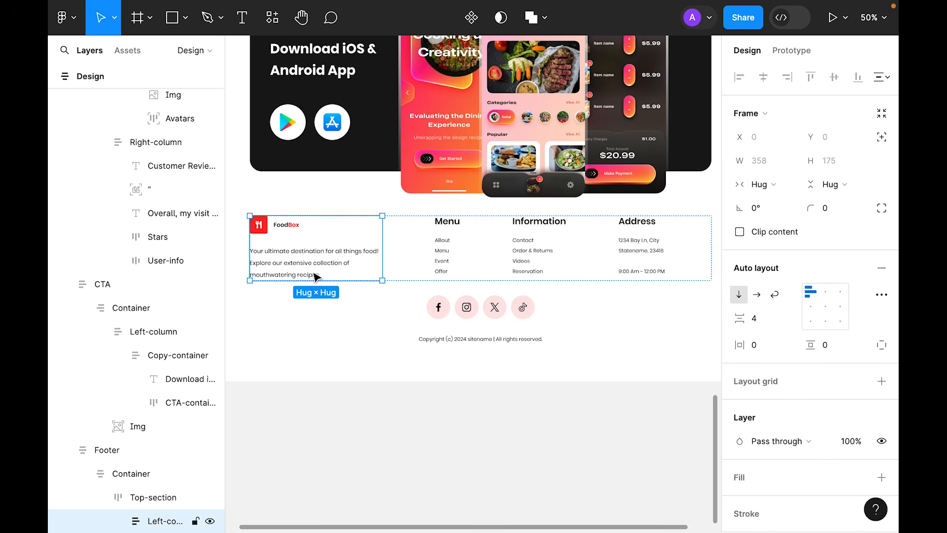
left_click(785, 192)
left_click(783, 204)
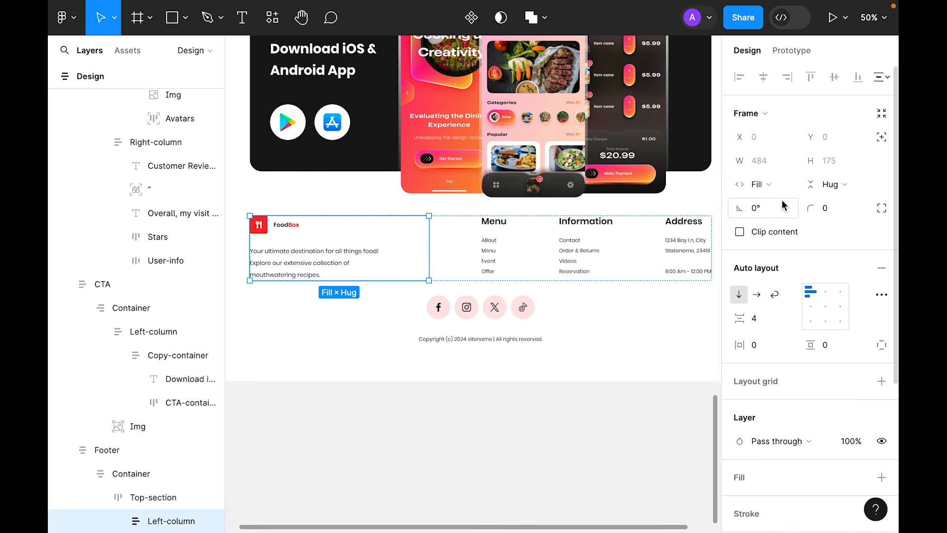
left_click(333, 261)
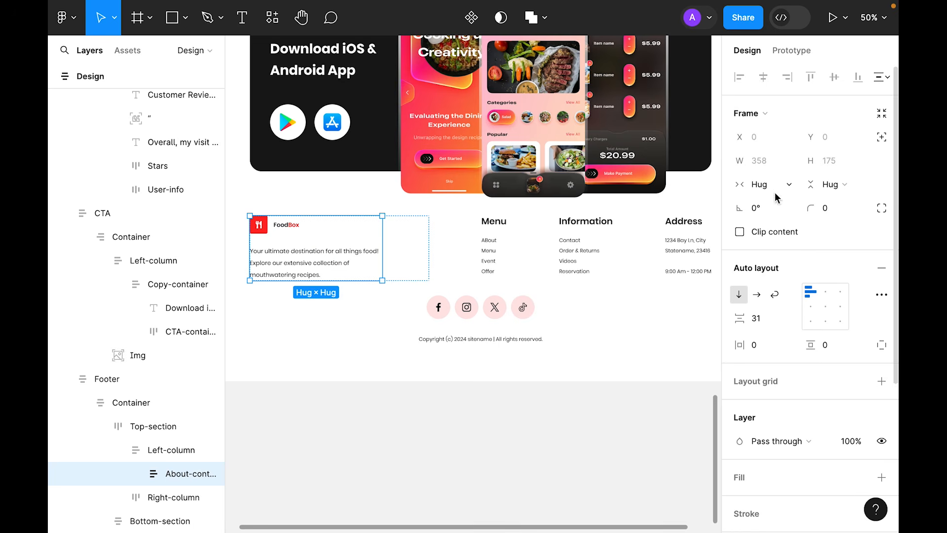
left_click(762, 184)
left_click(784, 210)
Set the width of the footer's description text under the FoodBox logo to Fill container.
left_click(343, 267)
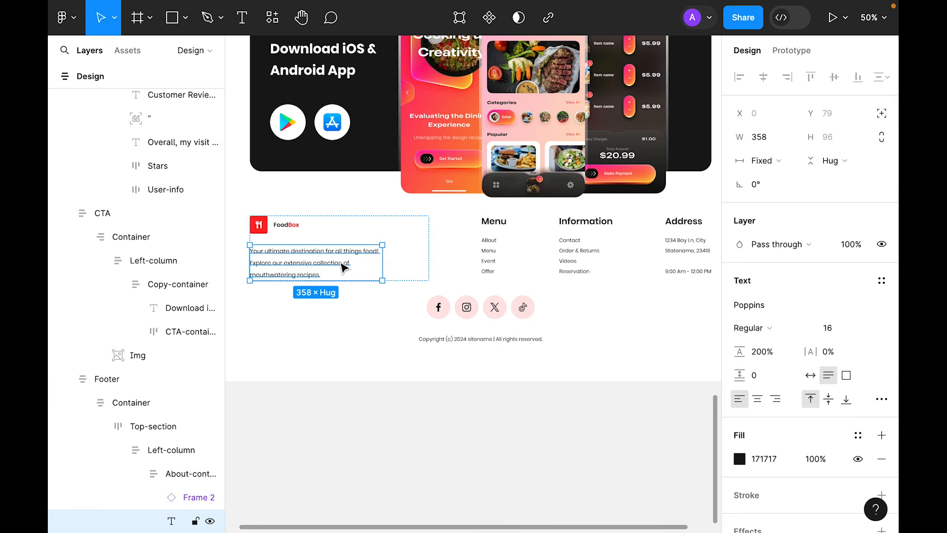
left_click(784, 161)
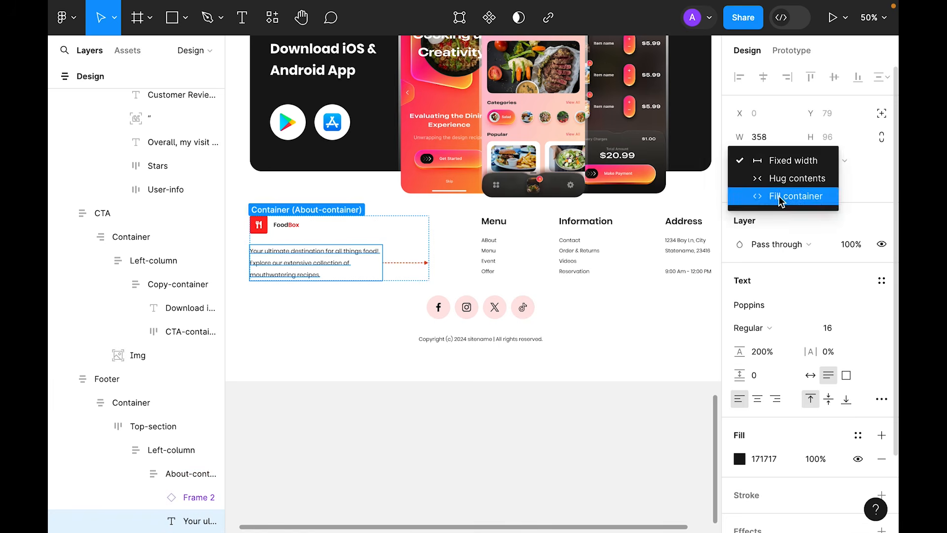
left_click(785, 196)
left_click(290, 237)
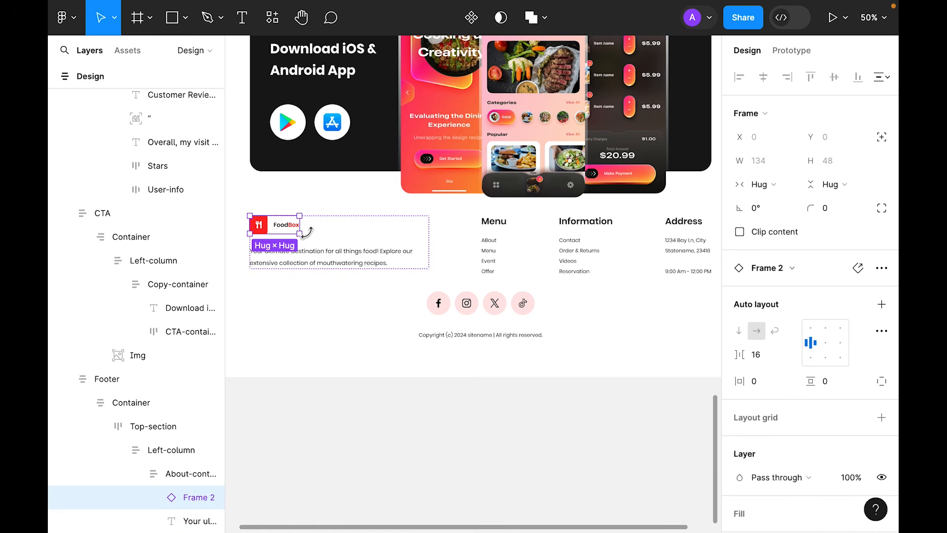
left_click(614, 443)
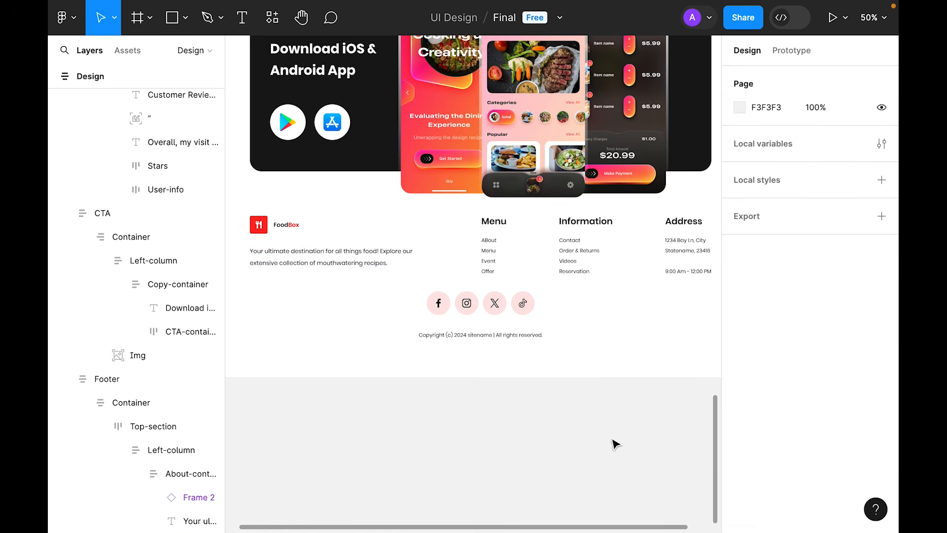
Set the width of the Right-column frame in the footer's Top-section to Fill container.
scroll(614, 443, "right", 3)
left_click(396, 254)
left_click(396, 254)
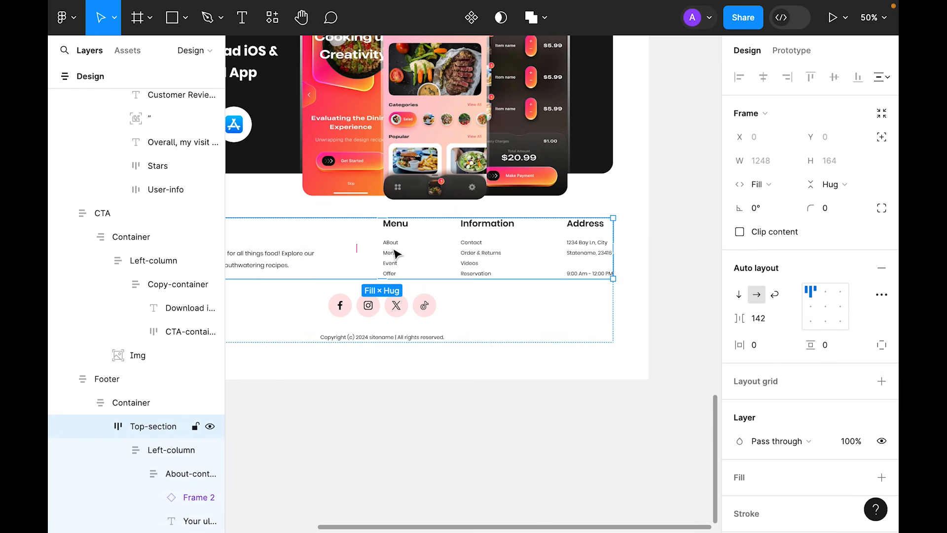
left_click(395, 252)
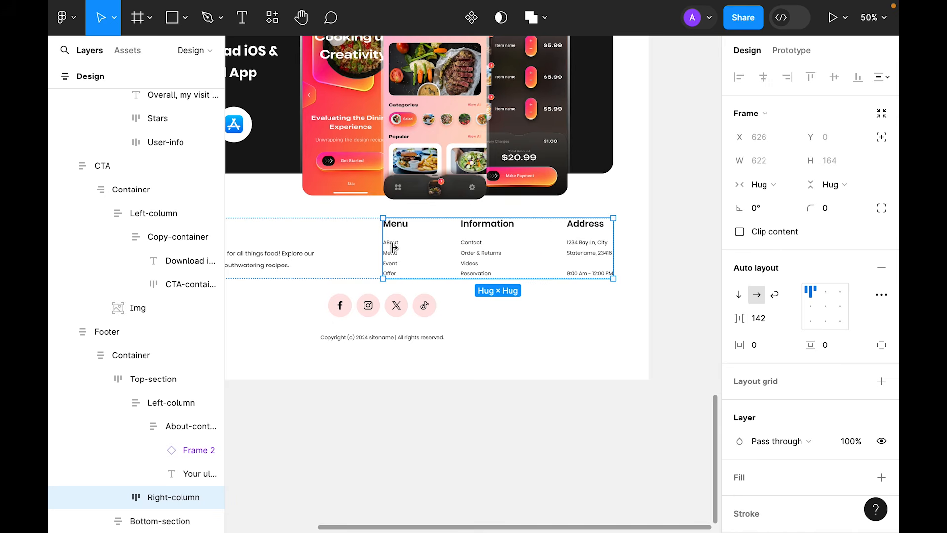
left_click(772, 192)
left_click(785, 200)
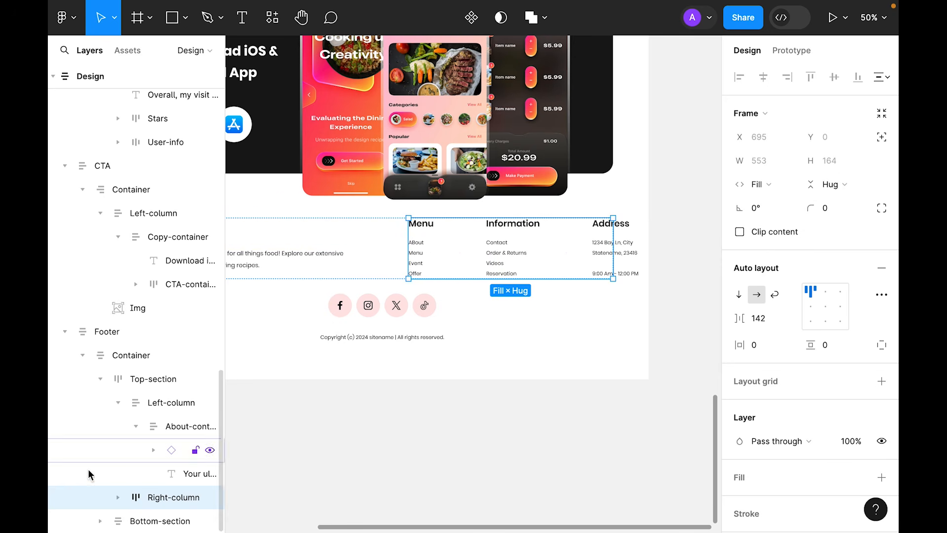
Expand the footer's Right-column layers and set the Menu-container's width to Fill container.
left_click(119, 497)
scroll(148, 444, "down", 3)
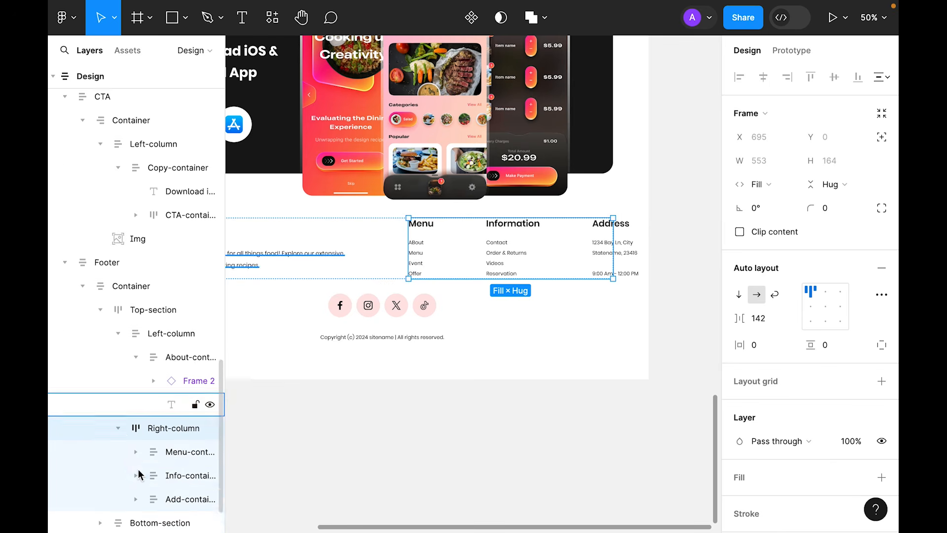
left_click(173, 450)
left_click(762, 184)
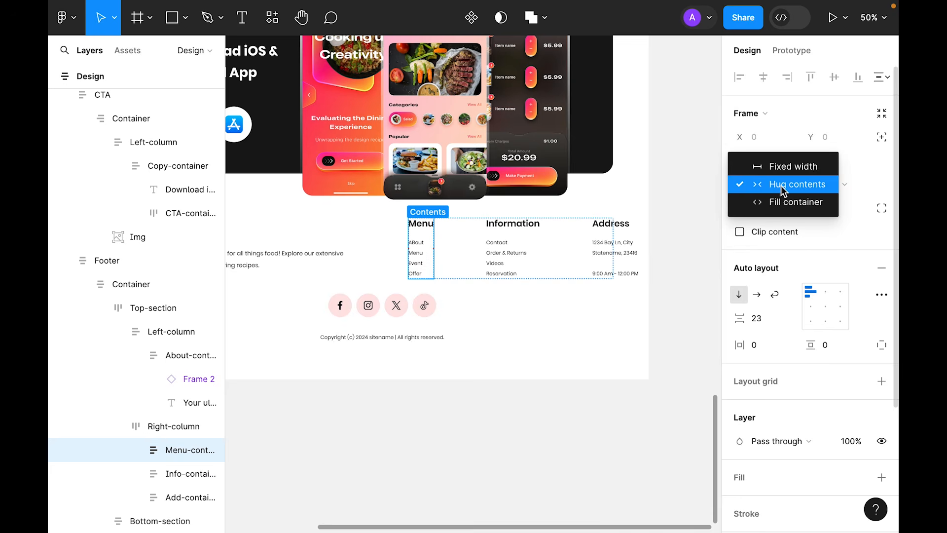
left_click(784, 201)
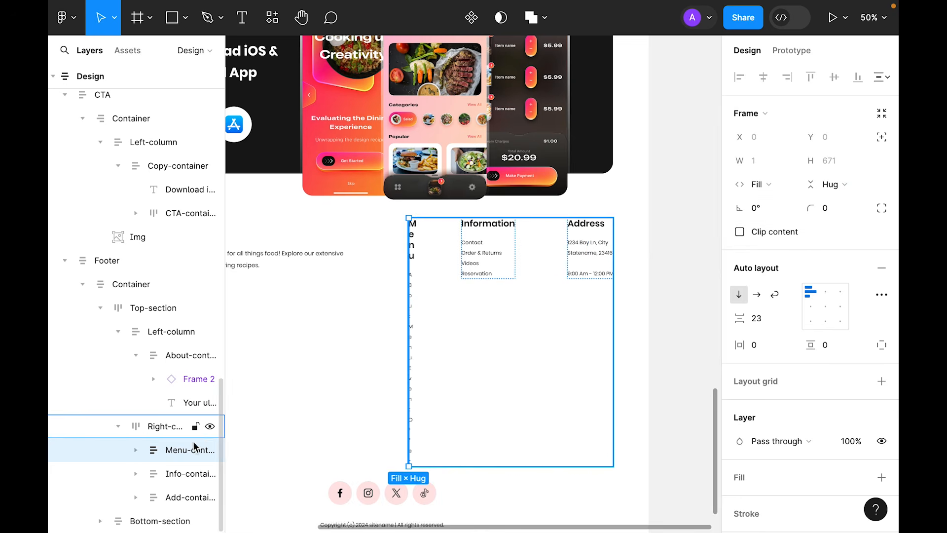
Set the Menu heading and the link list text inside the Menu-container to Fill container width.
left_click(137, 450)
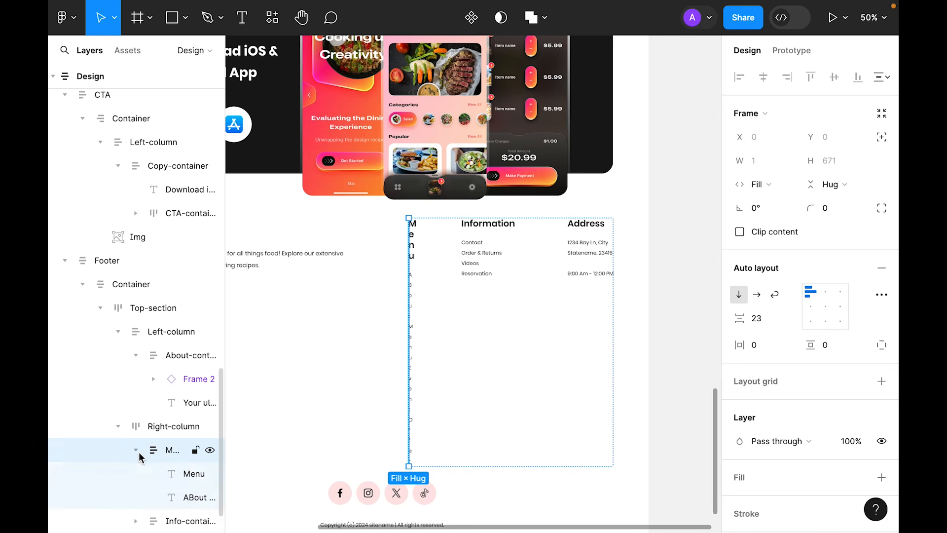
left_click(180, 473)
left_click(784, 165)
left_click(783, 168)
left_click(169, 490)
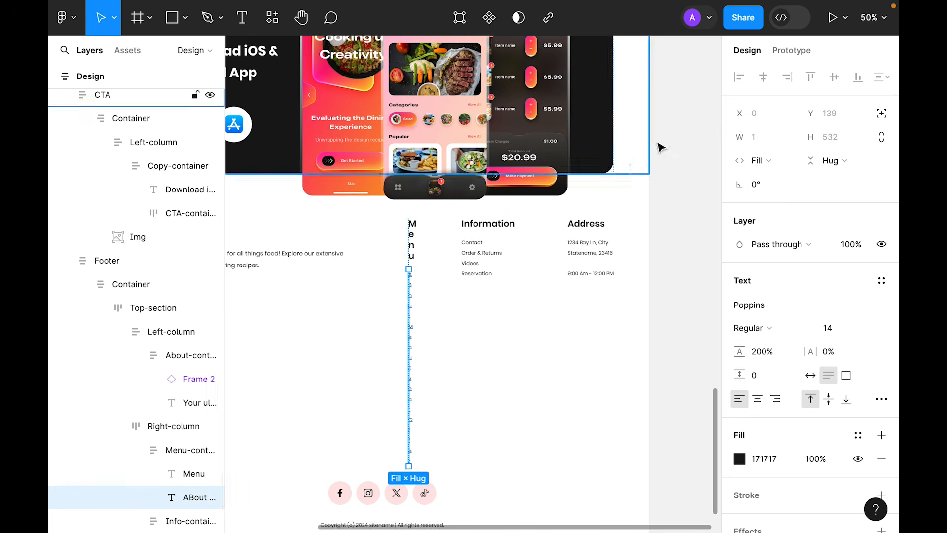
left_click(773, 161)
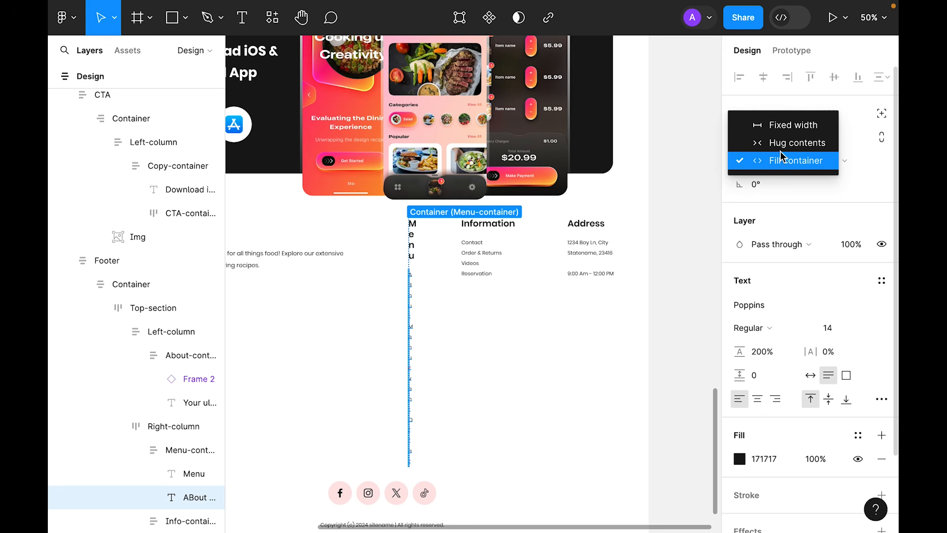
left_click(781, 159)
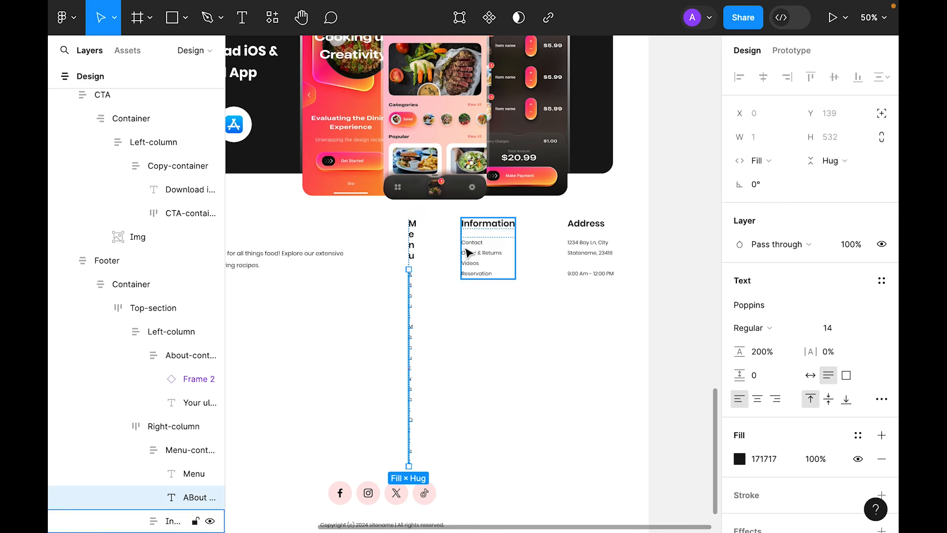
Set the horizontal gap between items in the footer's Right-column to Auto.
left_click(443, 267)
left_click(759, 318)
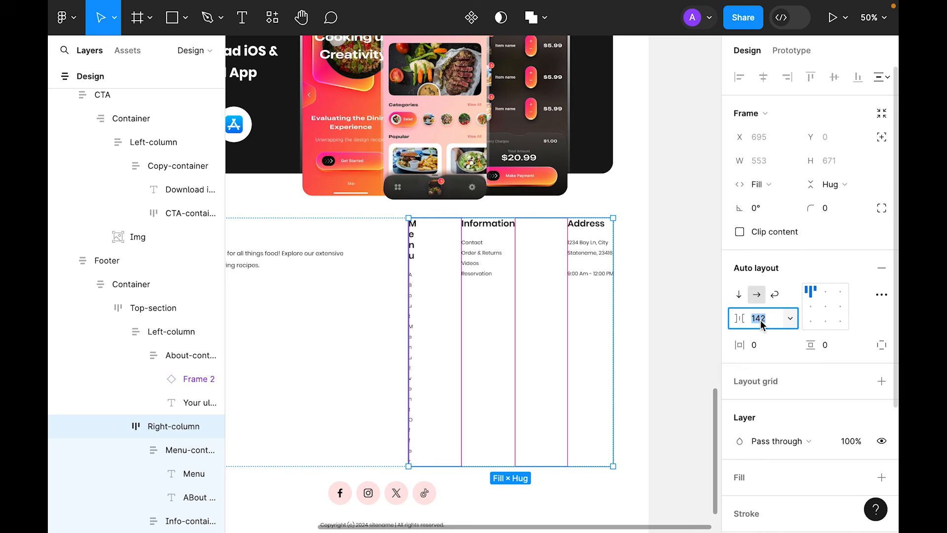
type("auto")
key("Return")
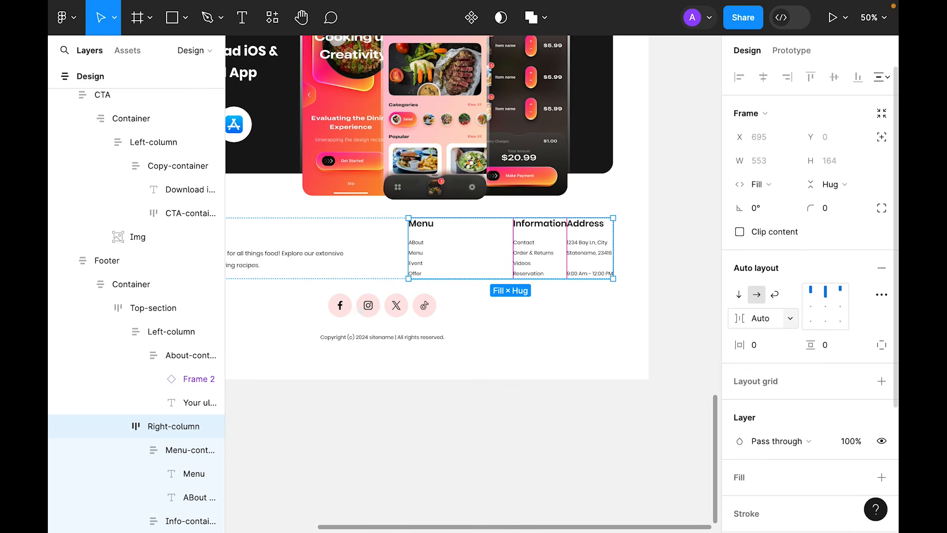
Set the horizontal gap between the columns of the footer's Top-section to Auto.
left_click(371, 264)
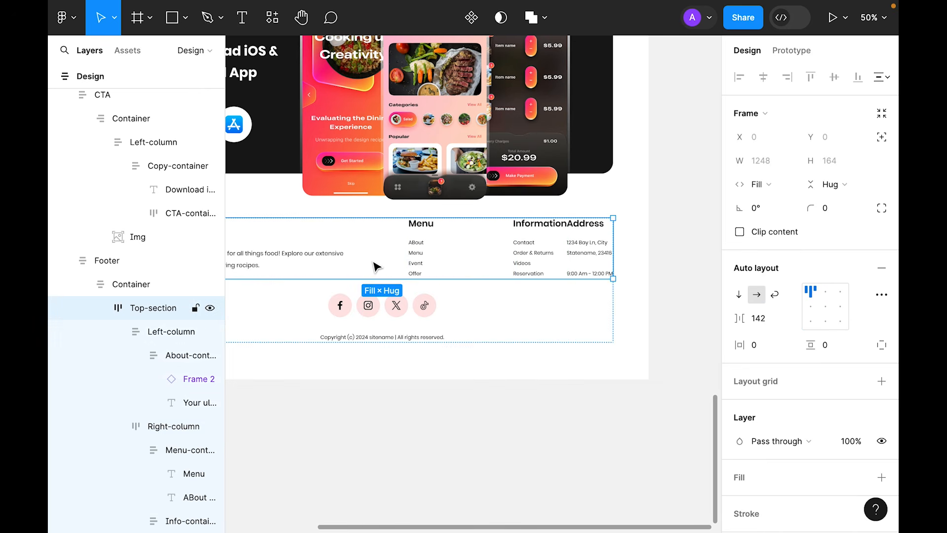
left_click(767, 323)
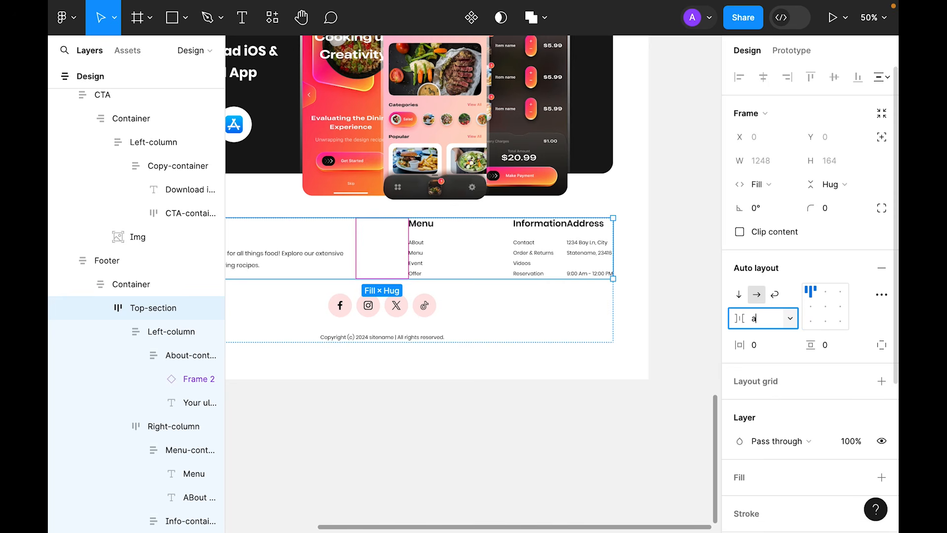
type("auto")
key("Return")
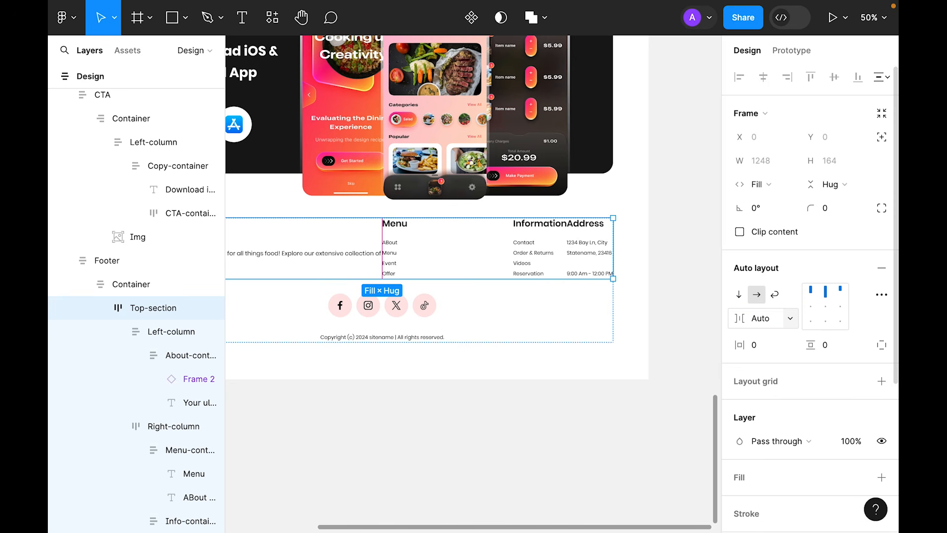
Set the Info-container's width to Fill container and check the sizing of its heading and link texts.
left_click(530, 264)
left_click(529, 263)
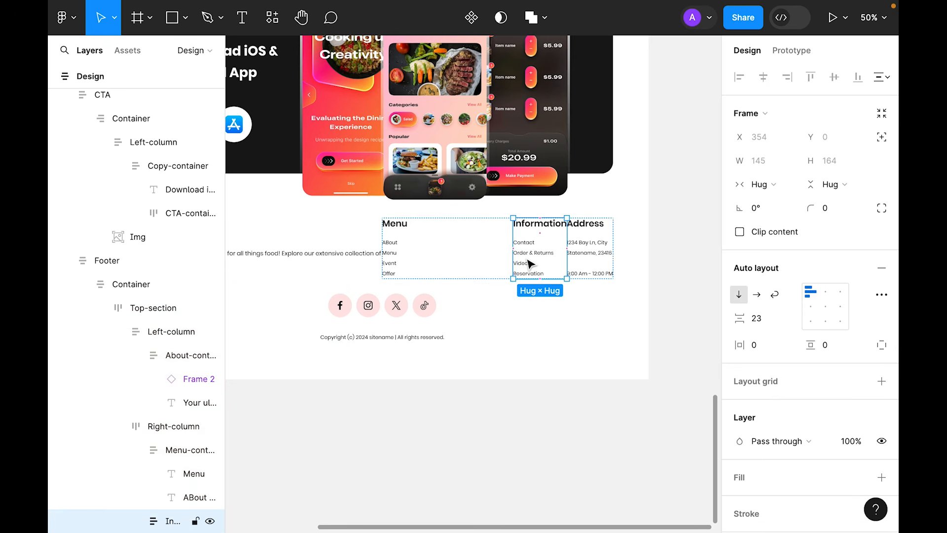
left_click(760, 184)
left_click(775, 206)
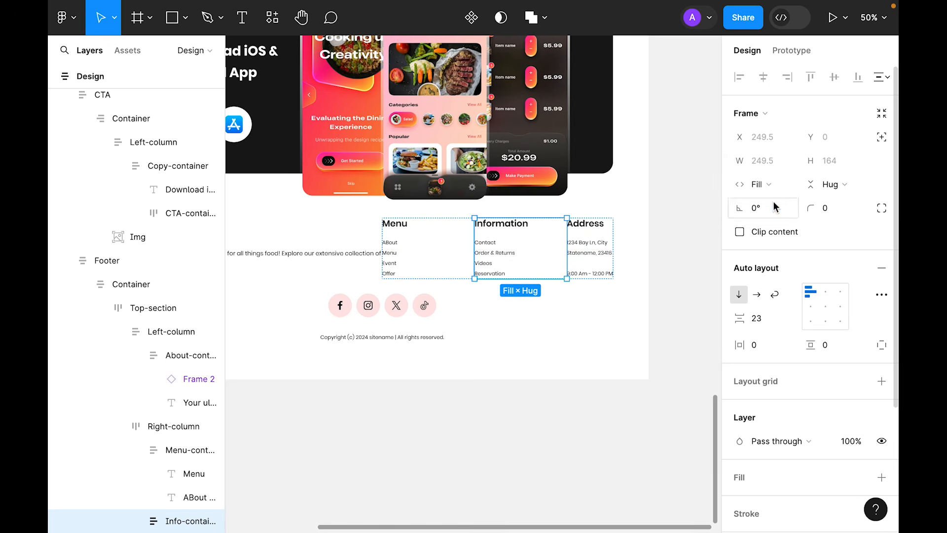
left_click(514, 267)
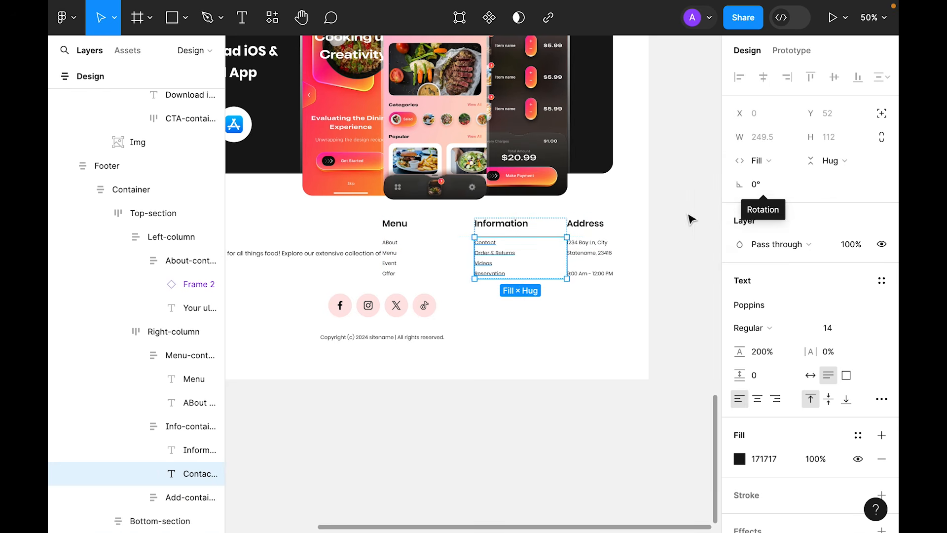
left_click(526, 225)
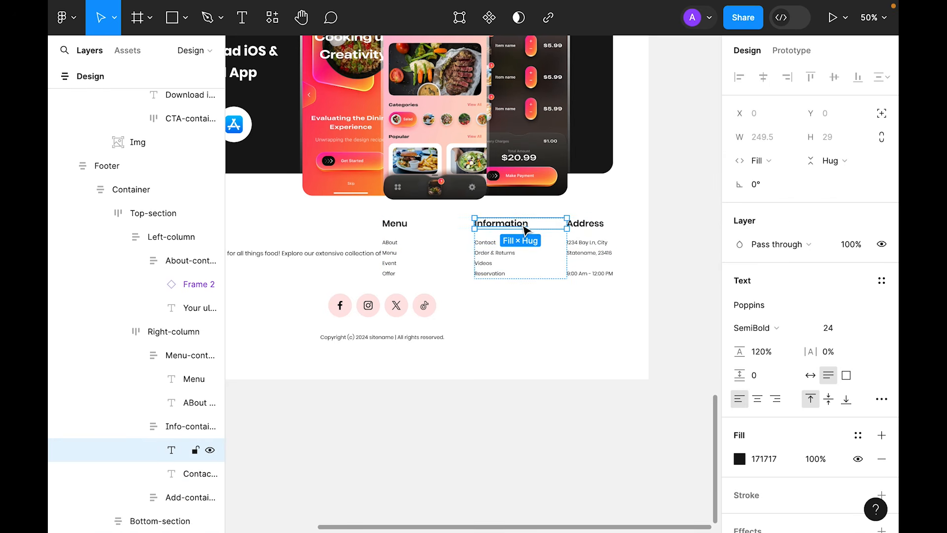
Set the width of the Add-container holding the footer's Address column to Fill container.
left_click(599, 271)
left_click(767, 185)
left_click(773, 204)
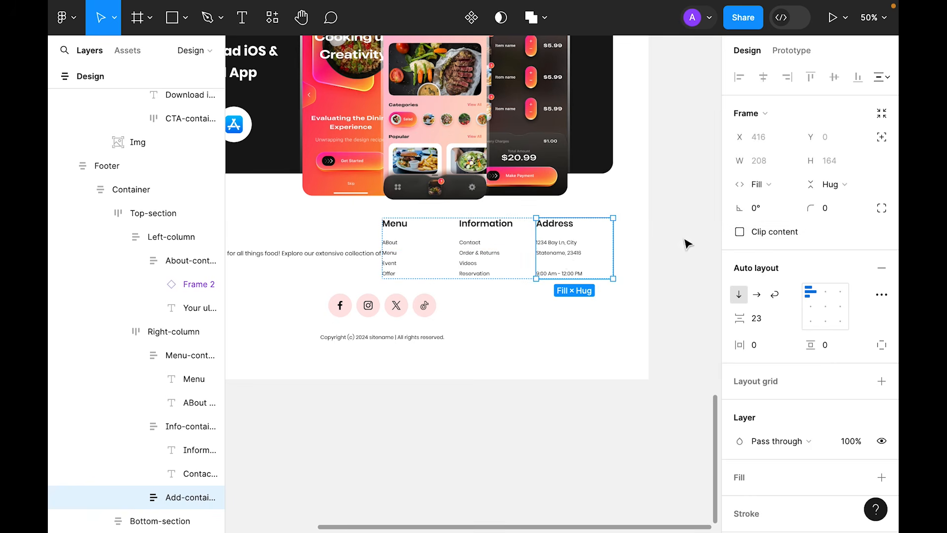
Check that the address details and the Address heading in the footer fill their container's width.
left_click(566, 258)
left_click(759, 162)
left_click(768, 165)
left_click(567, 228)
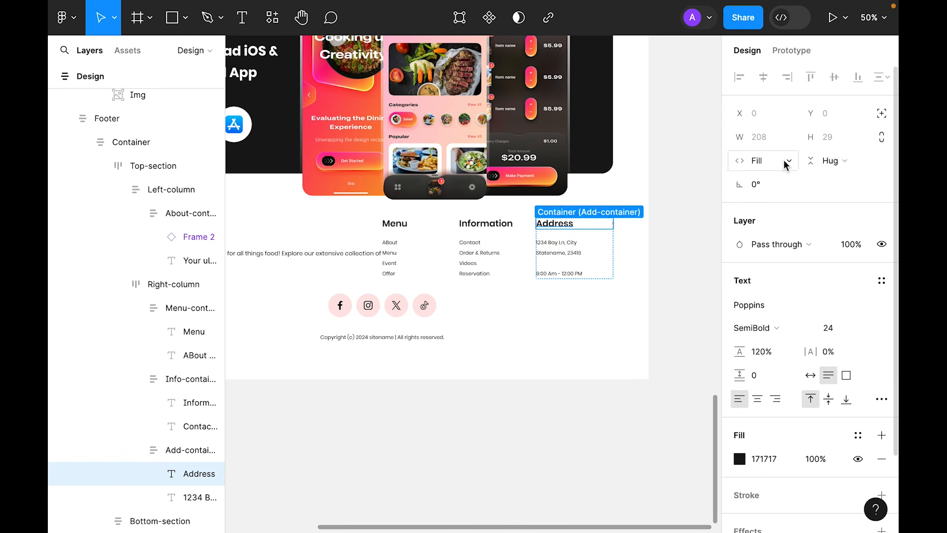
left_click(566, 416)
Set the spacing between the left and right columns of the footer's top section to 32.
key("ctrl+minus")
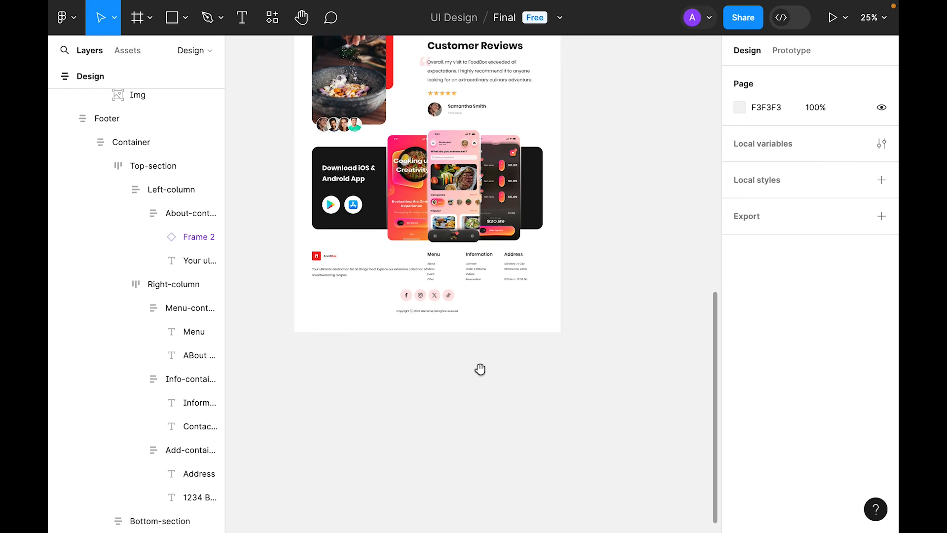
scroll(494, 370, "left", 2)
left_click(448, 268)
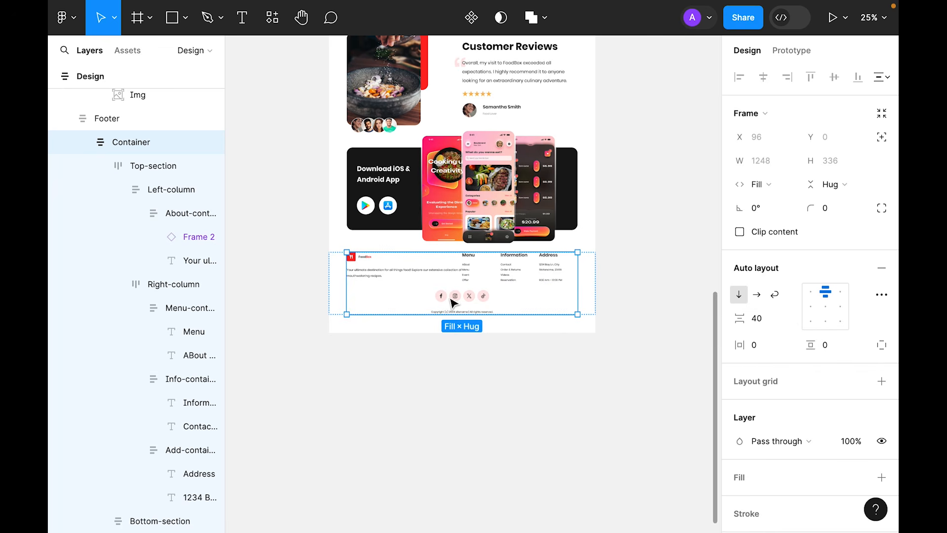
double_click(414, 275)
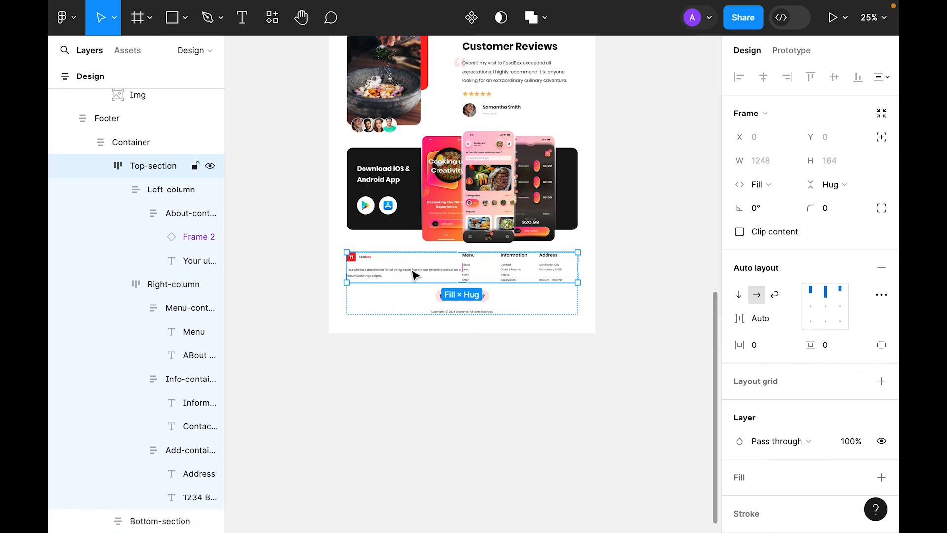
double_click(414, 275)
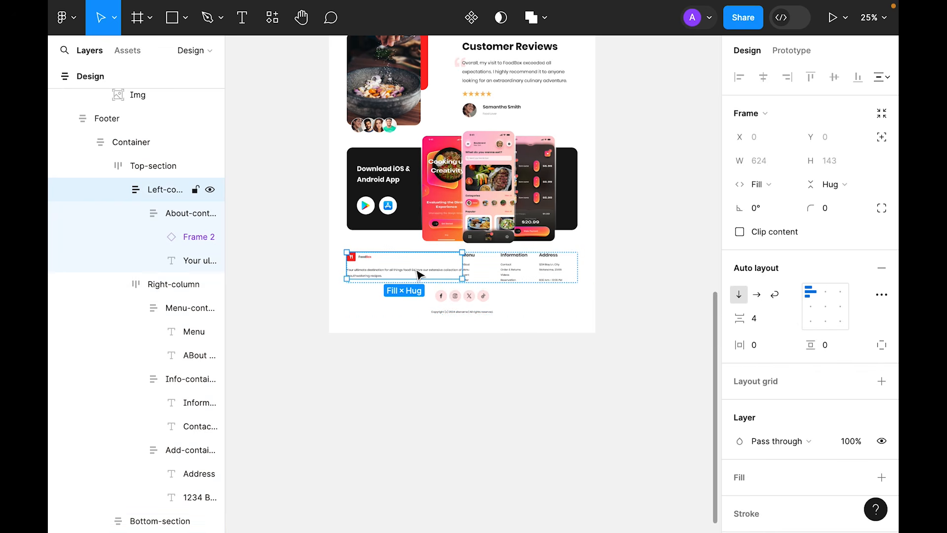
left_click(478, 361)
double_click(477, 273)
double_click(477, 272)
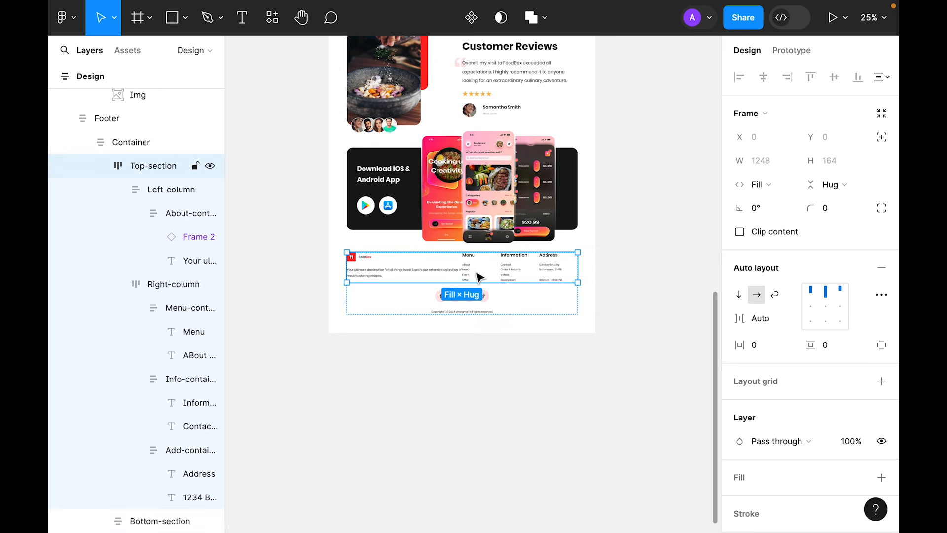
left_click(771, 319)
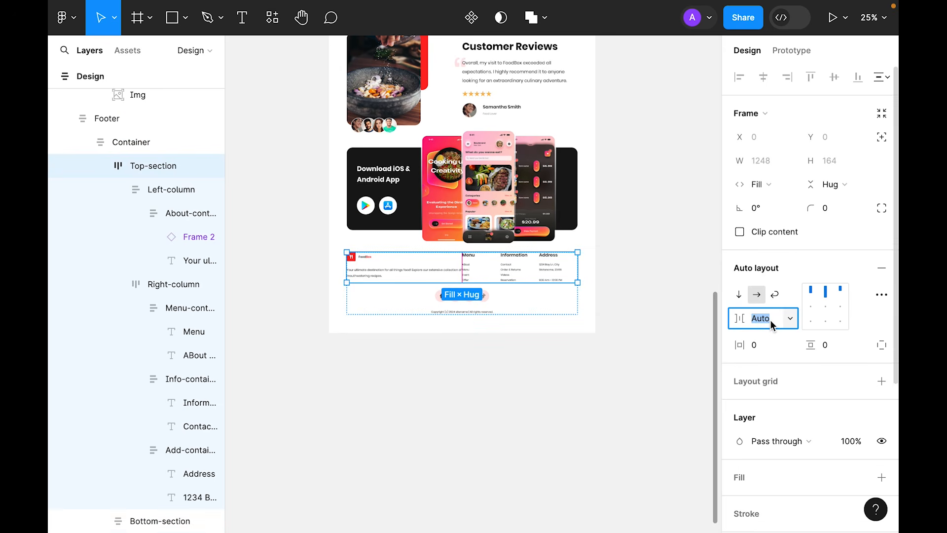
type("32")
key("Return")
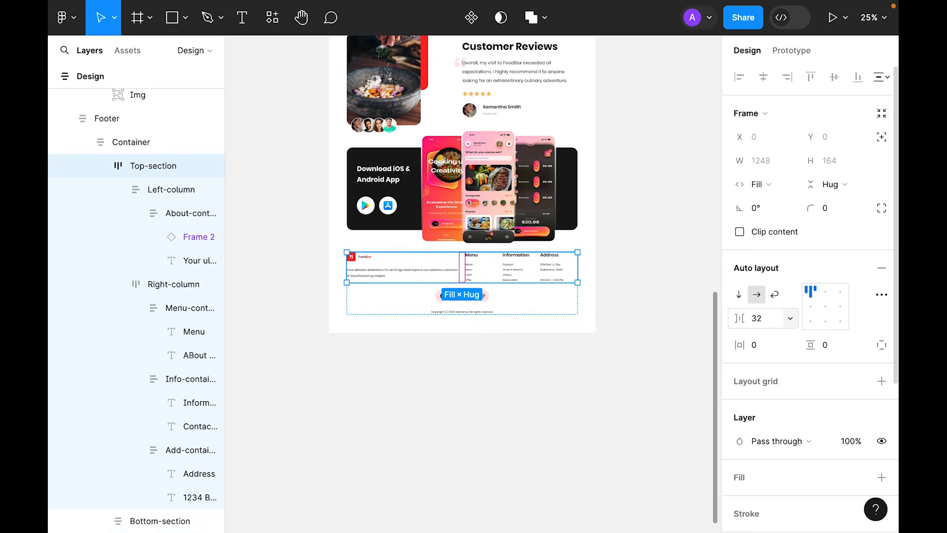
Widen the spacing between the footer's two top-section columns to 64.
left_click(768, 326)
type("64")
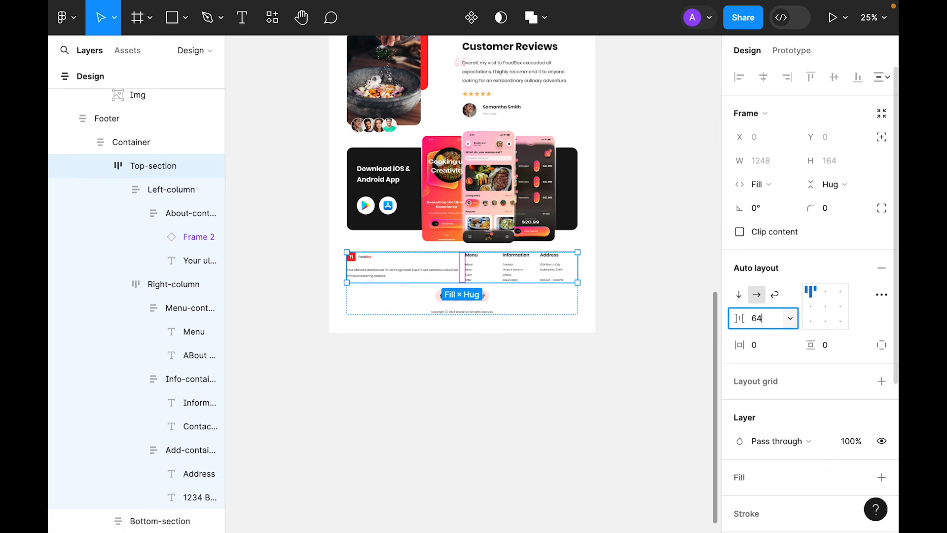
key("Return")
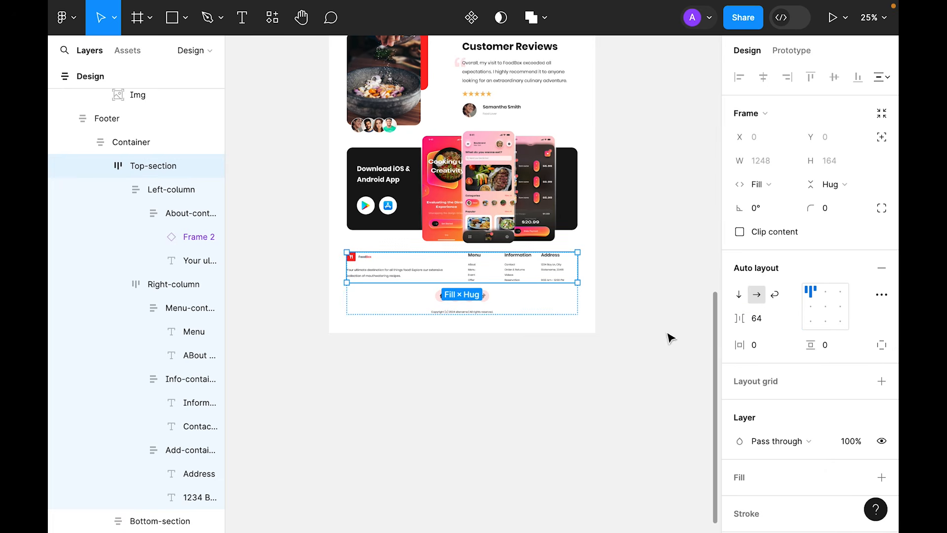
left_click(451, 387)
Make the footer's bottom section, with the social icons and copyright line, fill the container's width.
left_click(469, 300)
double_click(470, 298)
double_click(470, 298)
left_click(475, 365)
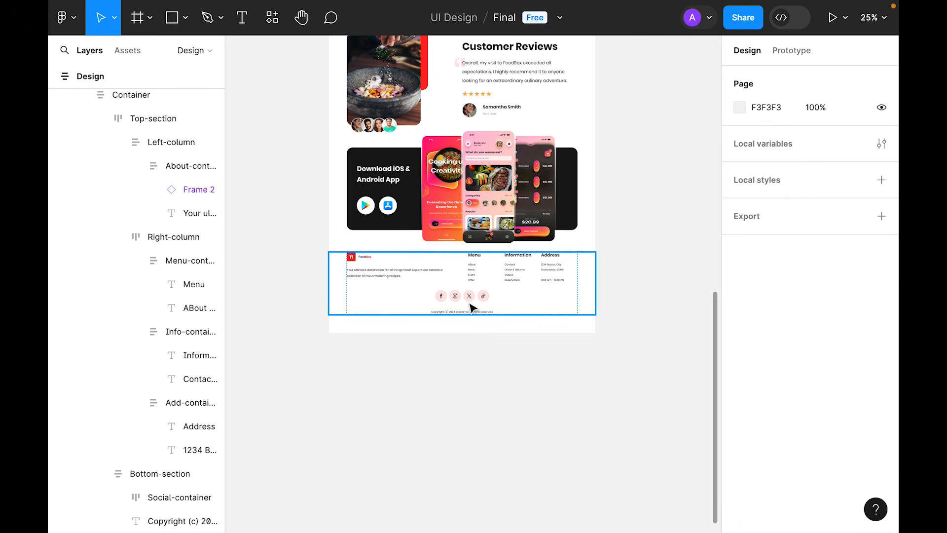
left_click(472, 306)
double_click(472, 306)
double_click(473, 306)
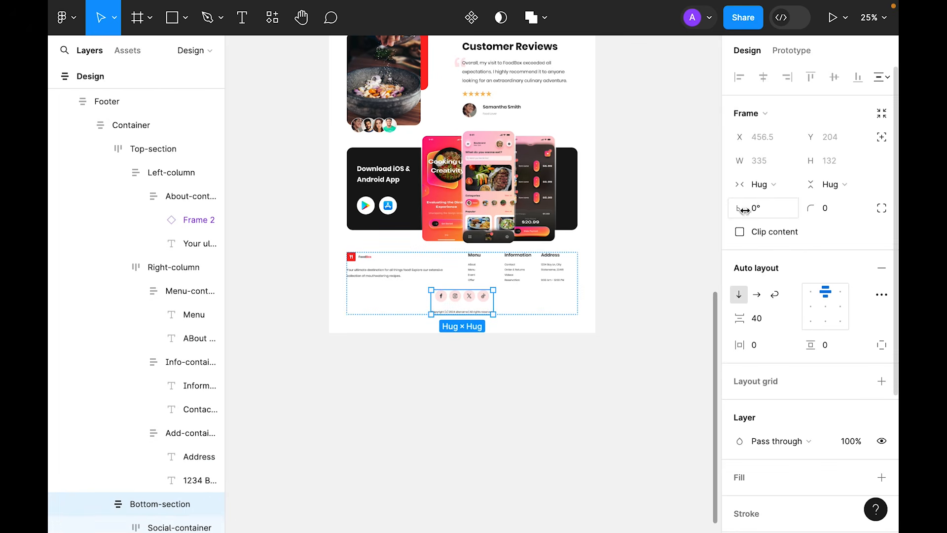
left_click(757, 184)
left_click(774, 204)
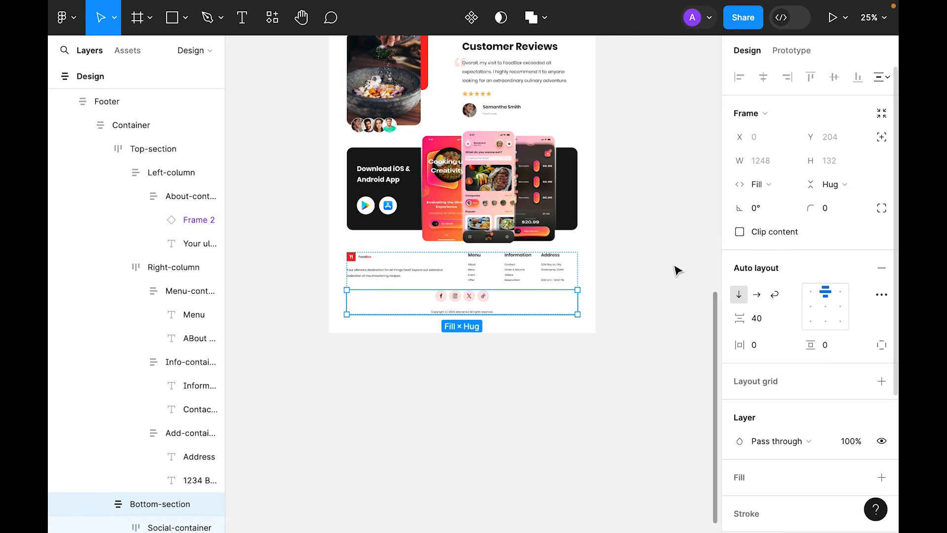
Set the copyright text in the footer's bottom section to fill the container's width.
double_click(472, 300)
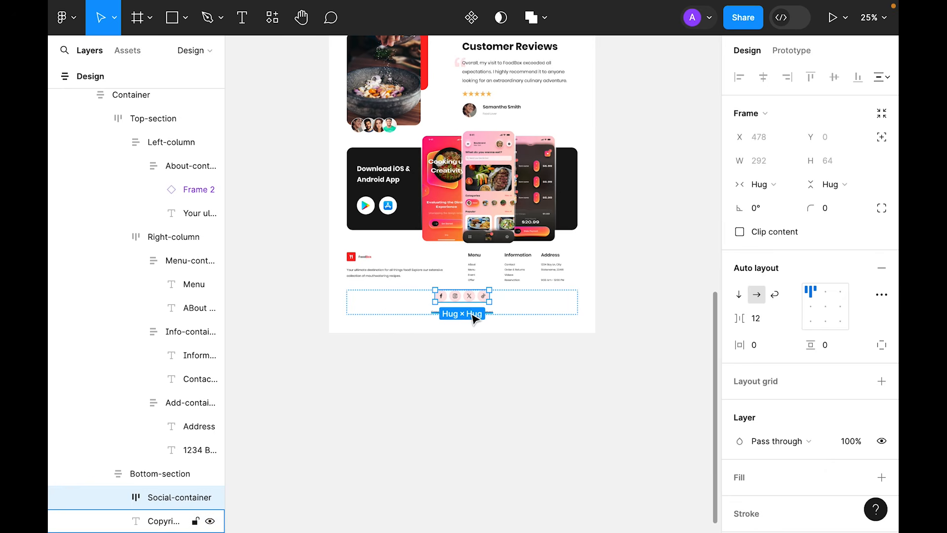
left_click(472, 312)
left_click(759, 160)
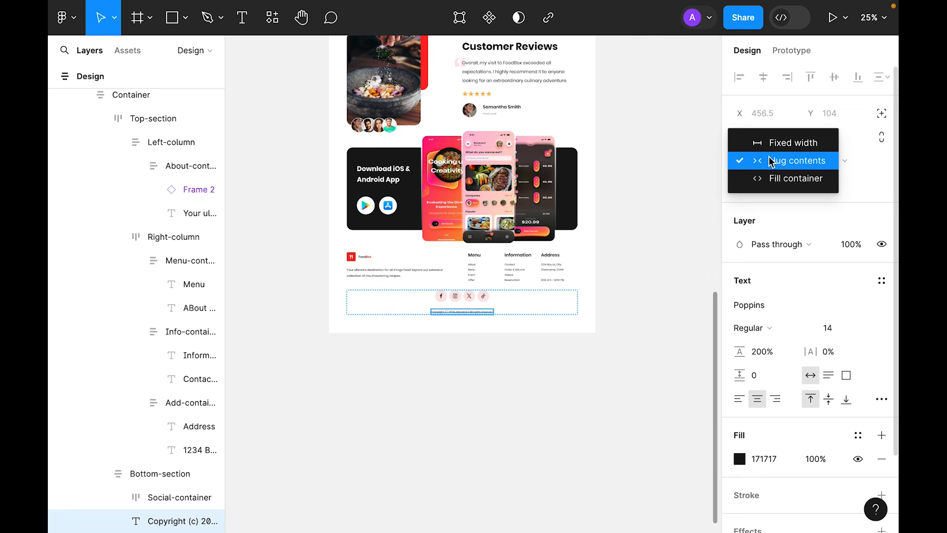
left_click(777, 182)
left_click(533, 376)
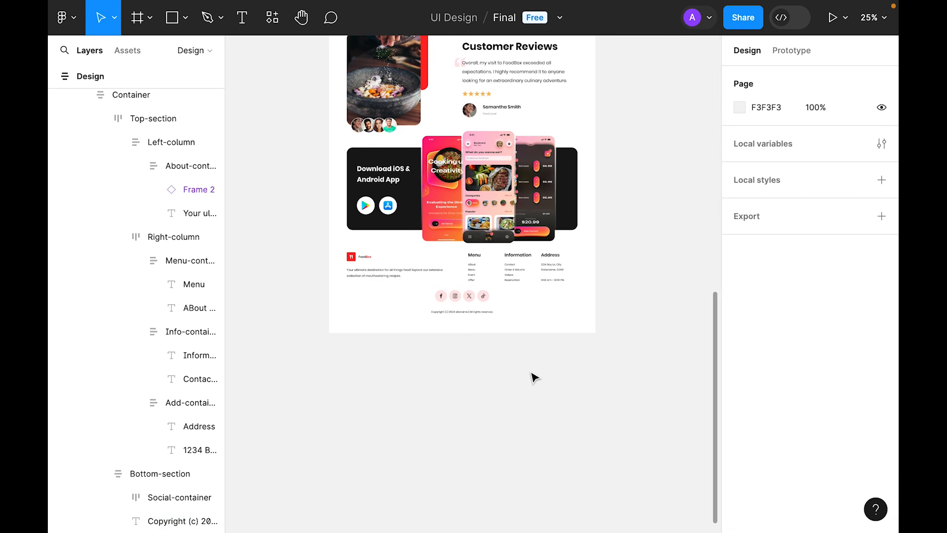
Set the spacing between the left and right columns of the footer's top section to 96.
scroll(530, 389, "up", 1)
left_click(414, 289)
double_click(413, 290)
double_click(413, 289)
left_click(764, 321)
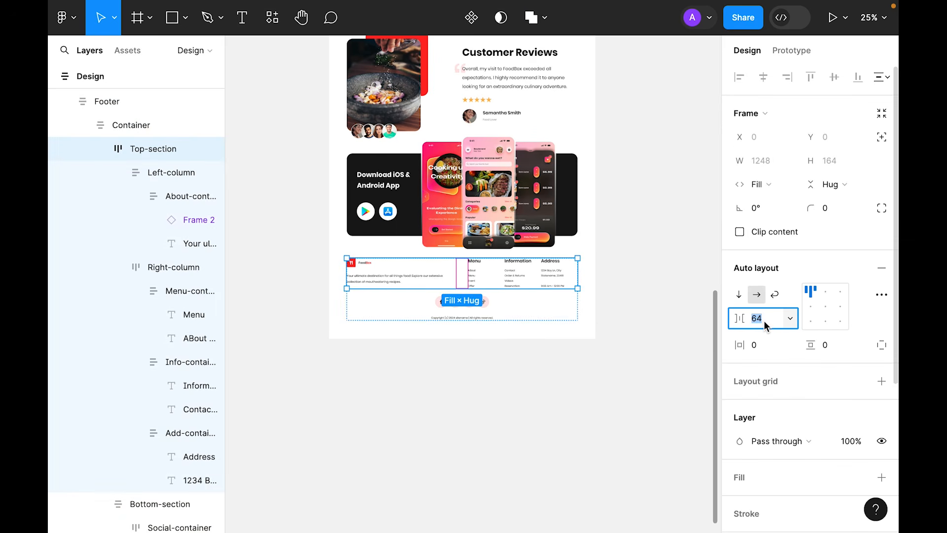
type("96")
key("Return")
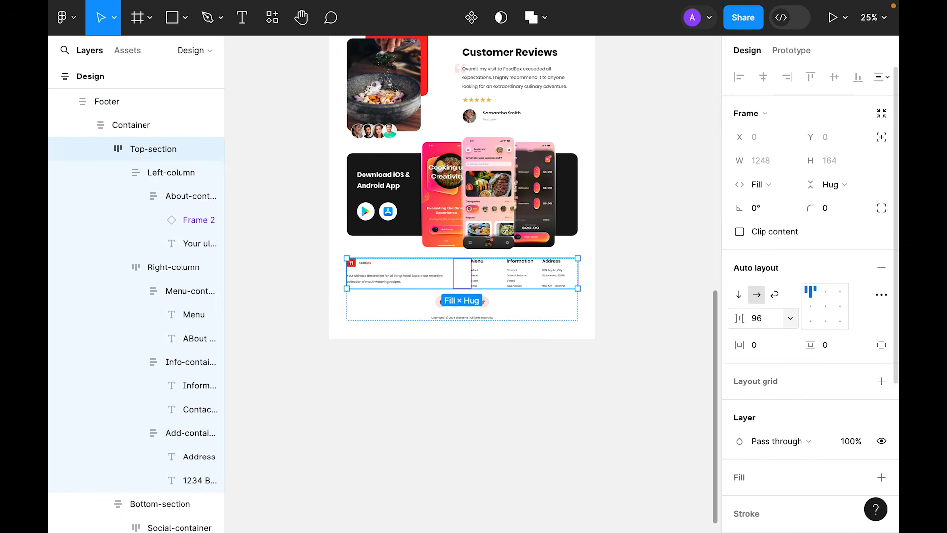
left_click(491, 277)
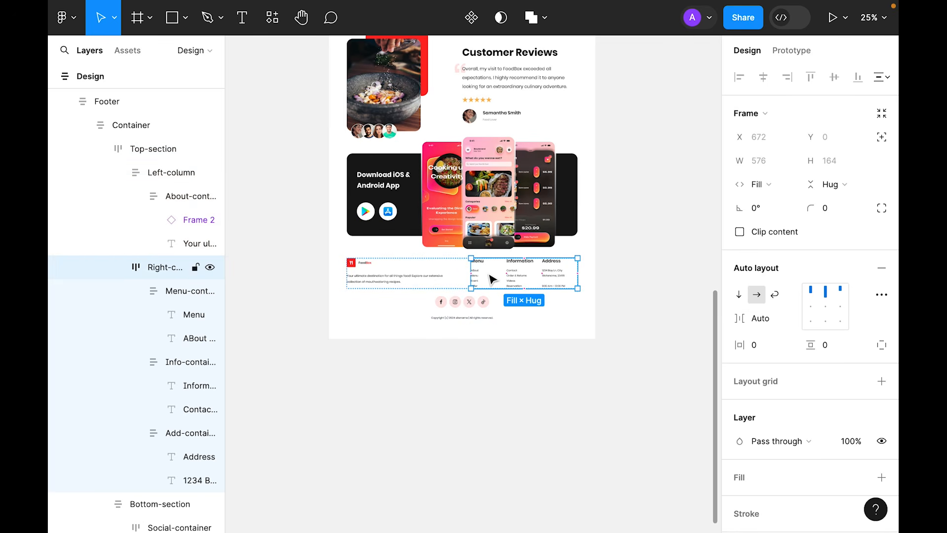
left_click(428, 280)
left_click(481, 384)
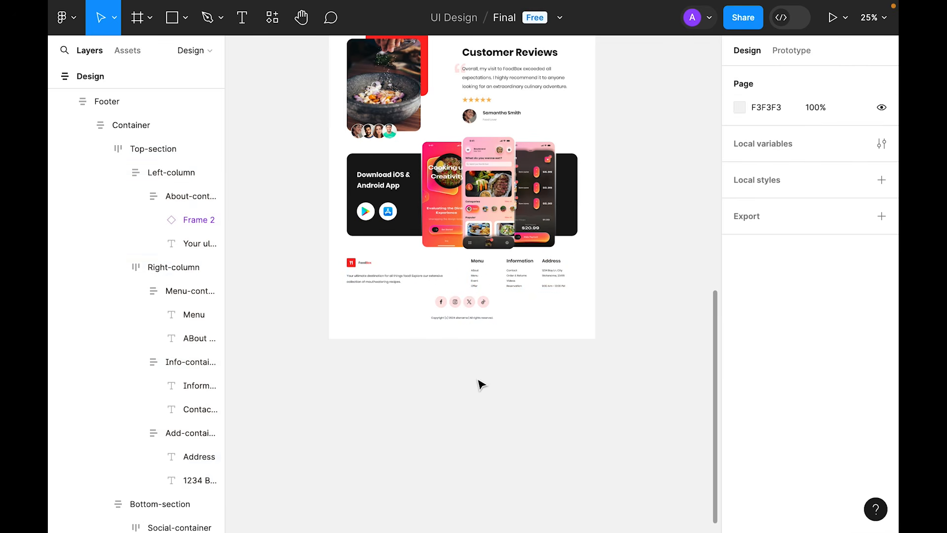
Set the vertical padding of the whole Design frame to 0.
scroll(524, 345, "up", 1)
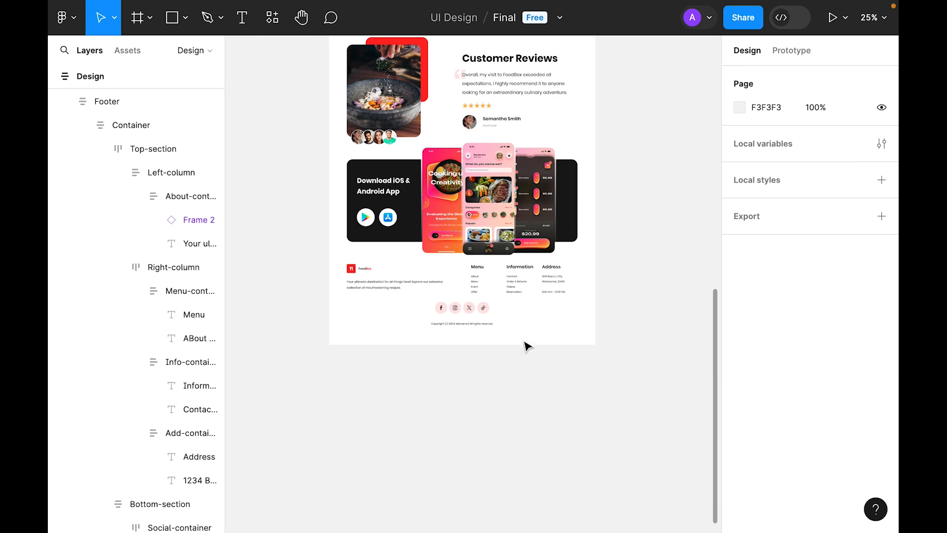
left_click(528, 334)
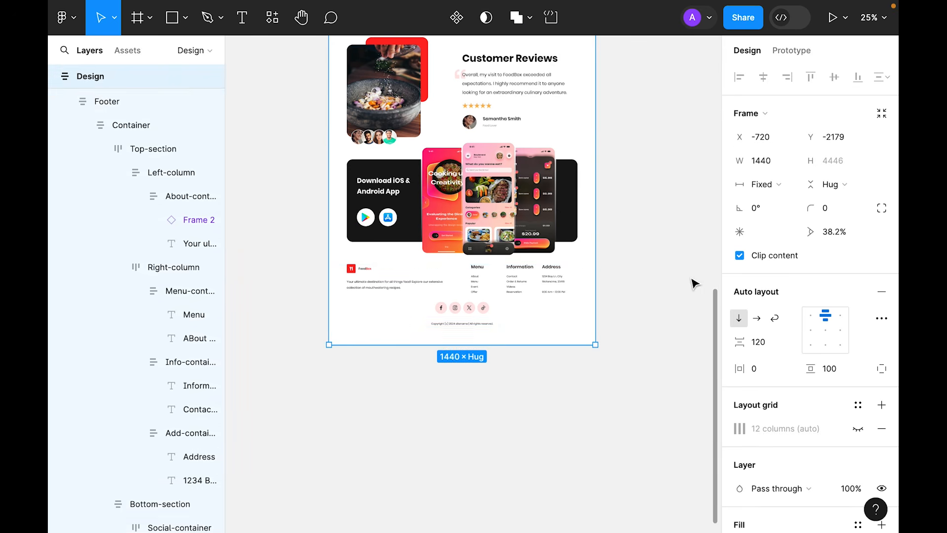
scroll(688, 289, "up", 10)
left_click(663, 279)
scroll(662, 278, "up", 3)
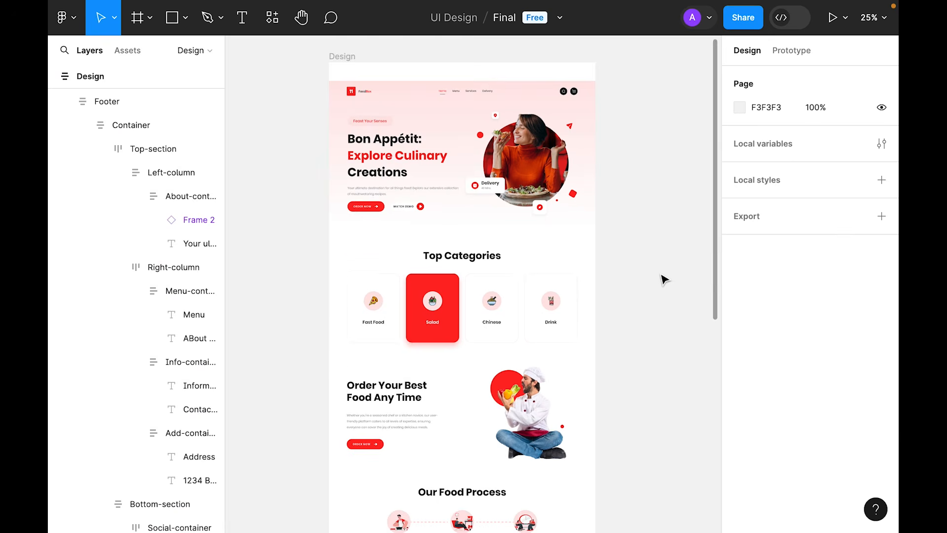
left_click(351, 98)
left_click(833, 368)
key("Return")
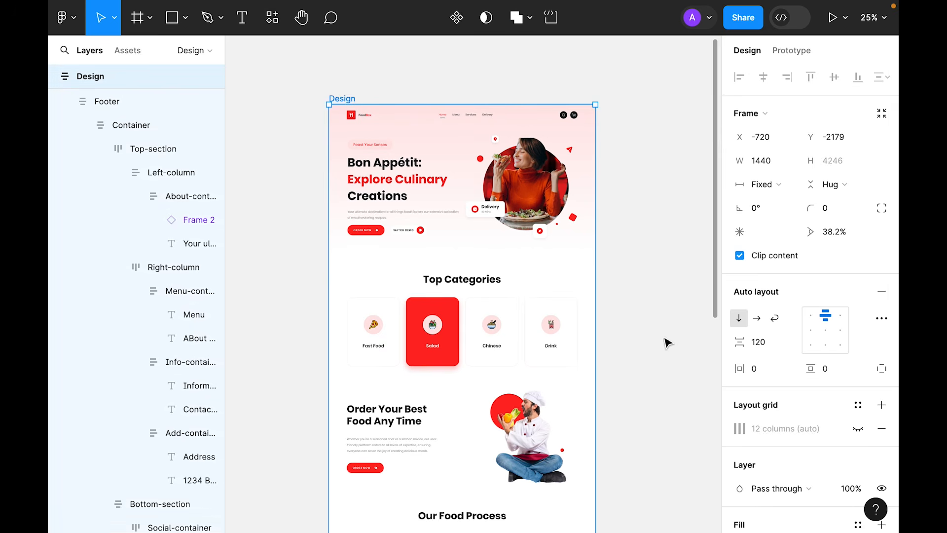
Set the vertical gap between the sections of the Design frame to 96.
left_click(767, 341)
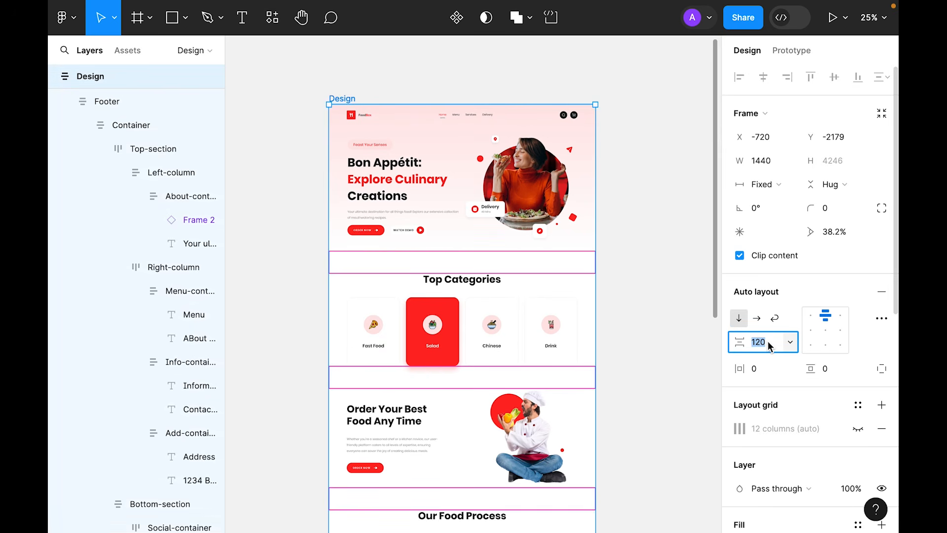
type("96")
key("Return")
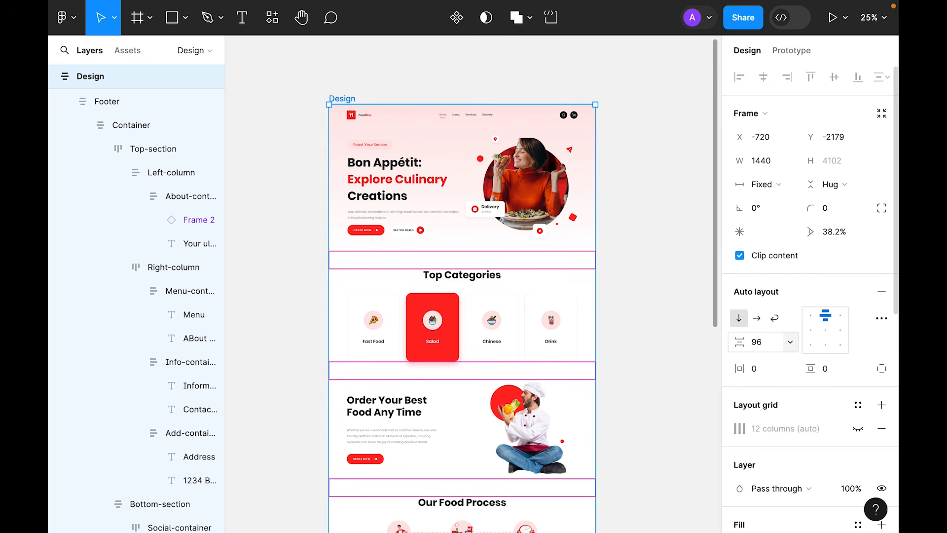
left_click(687, 335)
Try reordering the Categories section below the Content section and return it to its original place.
scroll(681, 346, "down", 3)
left_click(467, 269)
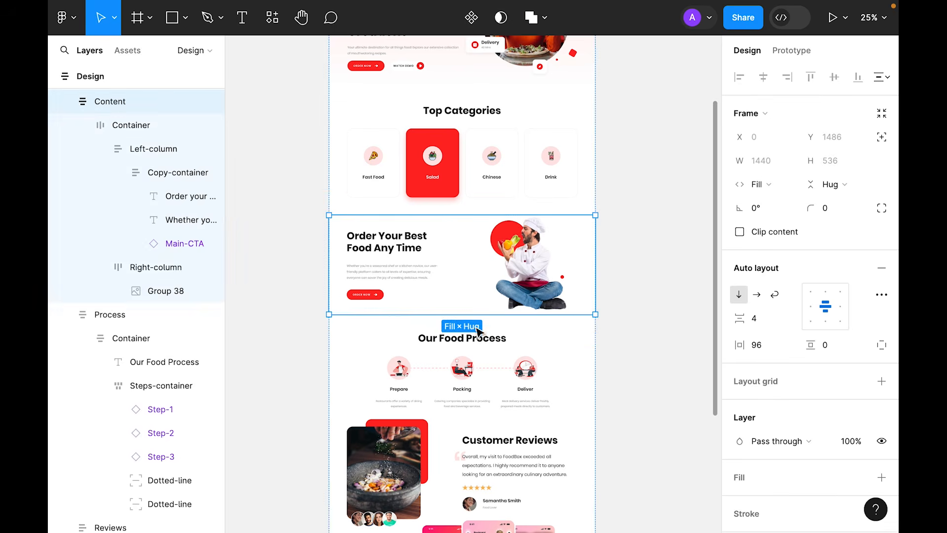
scroll(478, 337, "down", 5)
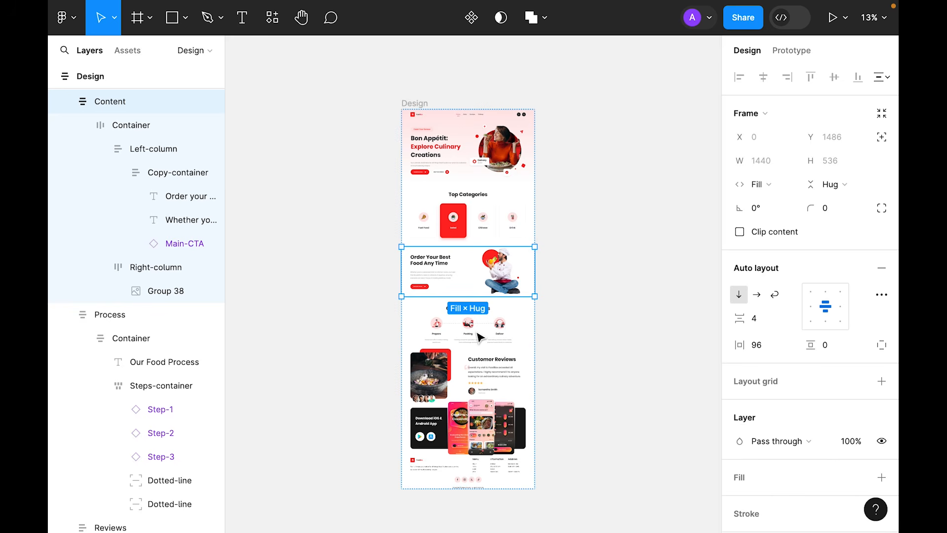
left_click(416, 103)
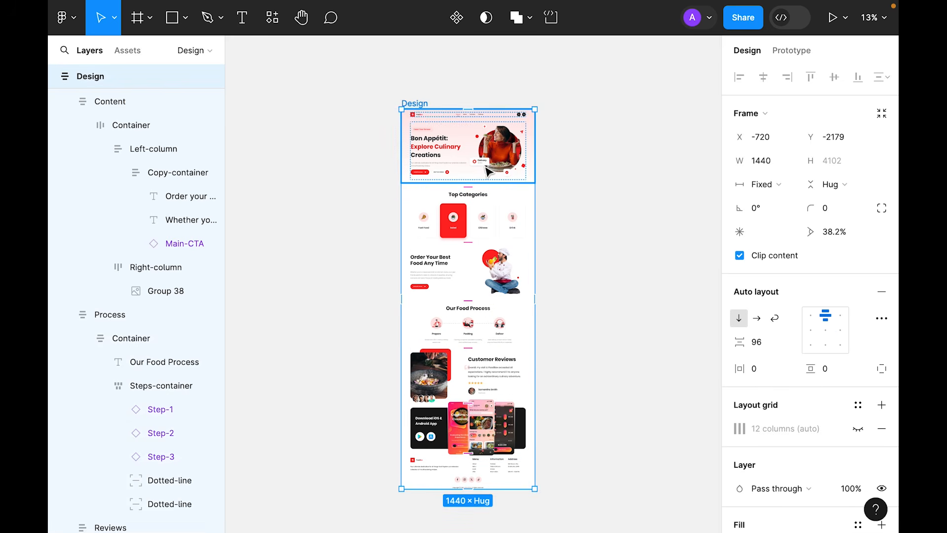
left_click(501, 230)
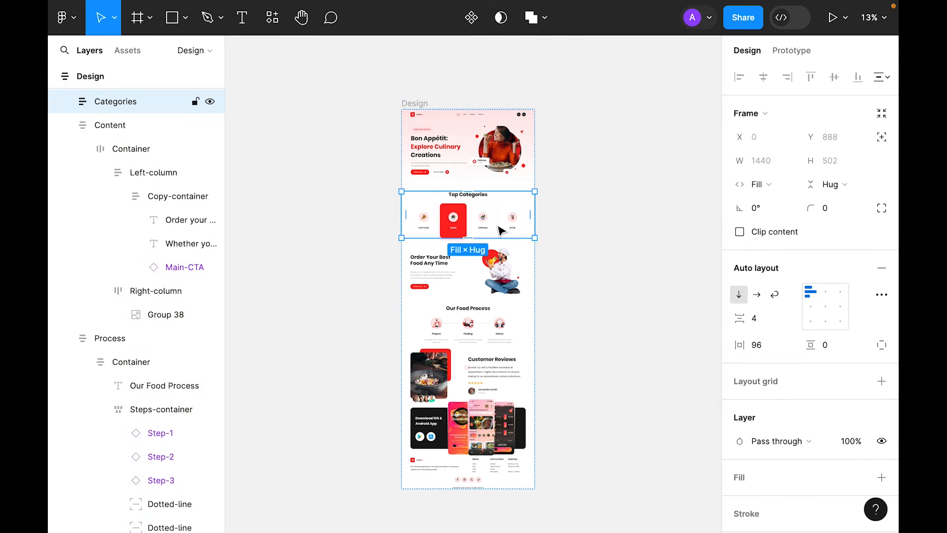
key("Down")
key("Up")
key("Down")
key("Down")
key("Up")
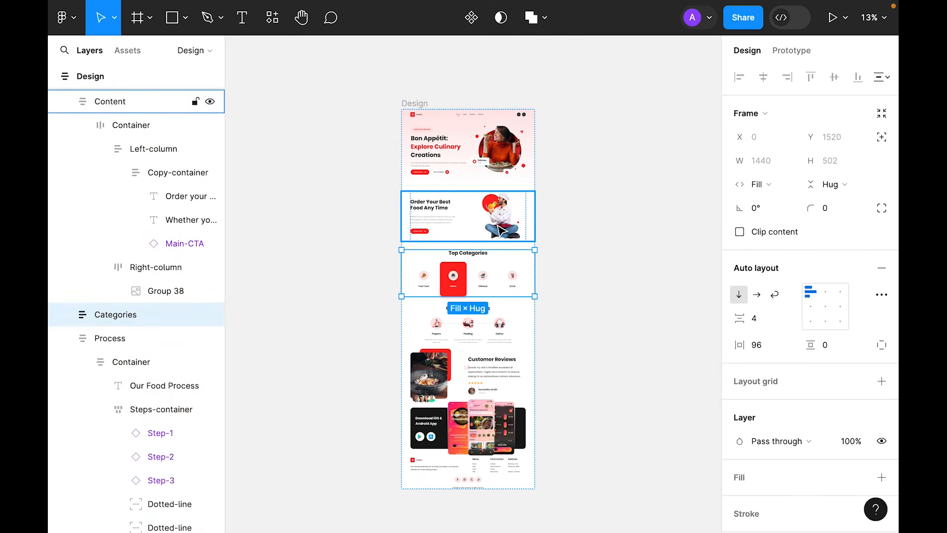
key("Up")
Try moving the Reviews section one place up in the page and back down.
left_click(488, 368)
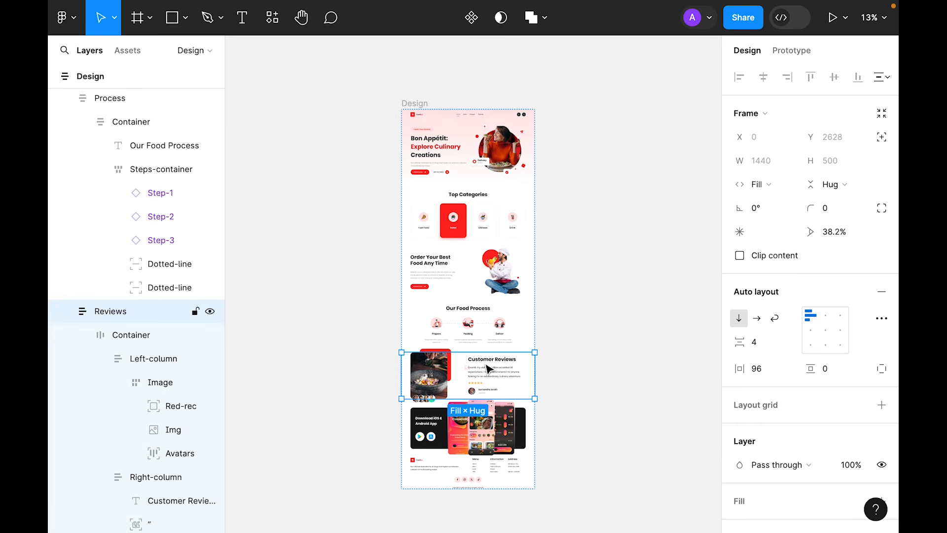
key("Up")
key("Down")
left_click(567, 272)
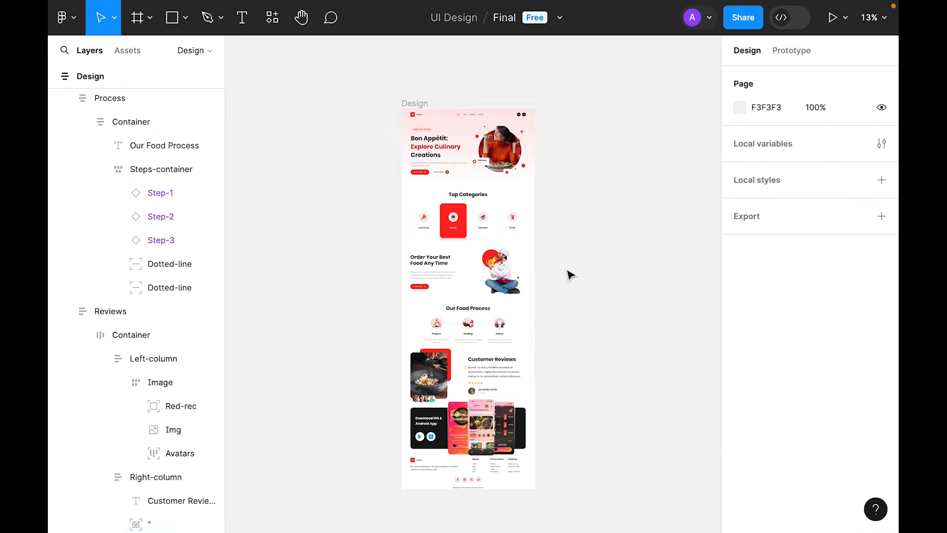
Set the vertical gap between the sections of the Design frame to 128.
left_click(417, 103)
scroll(575, 217, "down", 2)
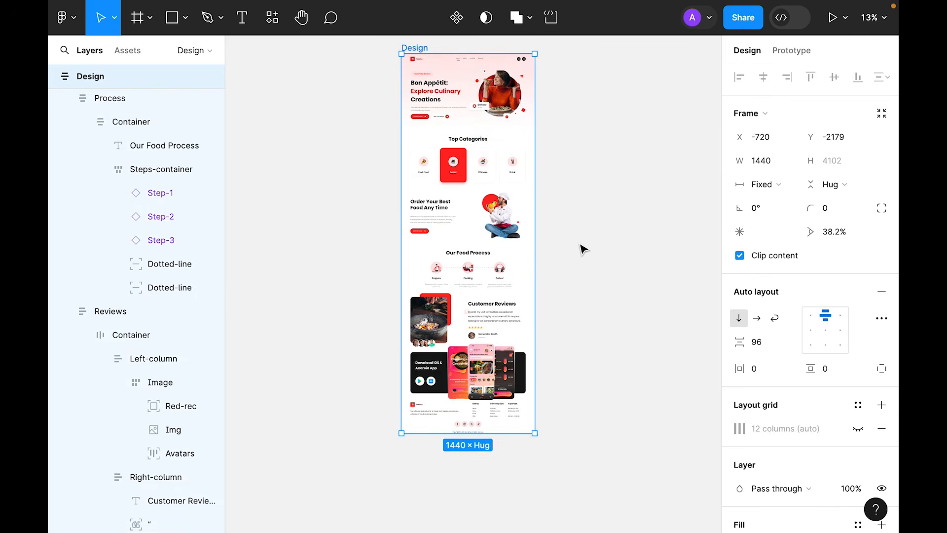
left_click(769, 345)
type("12")
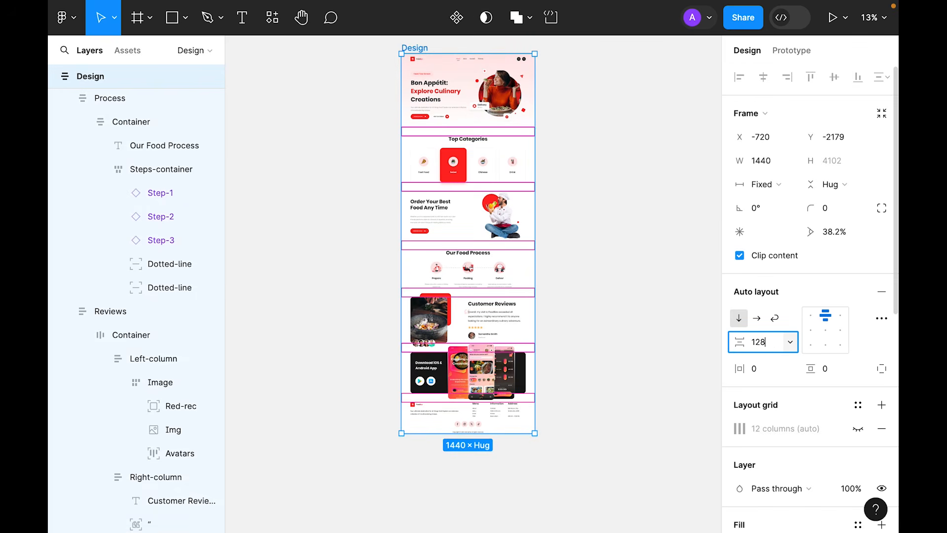
type("8")
key("Return")
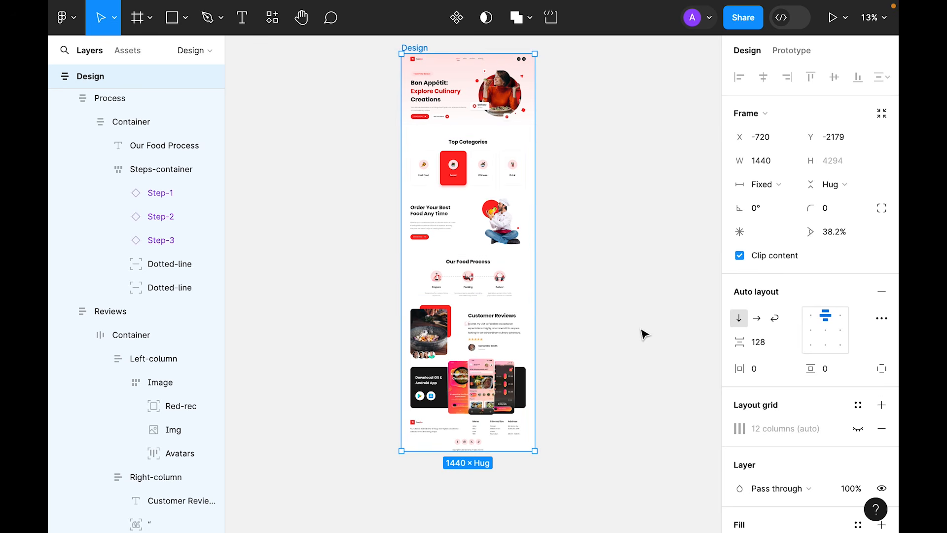
Set the Design frame's vertical padding to 0 at the top and 32 at the bottom.
left_click(833, 368)
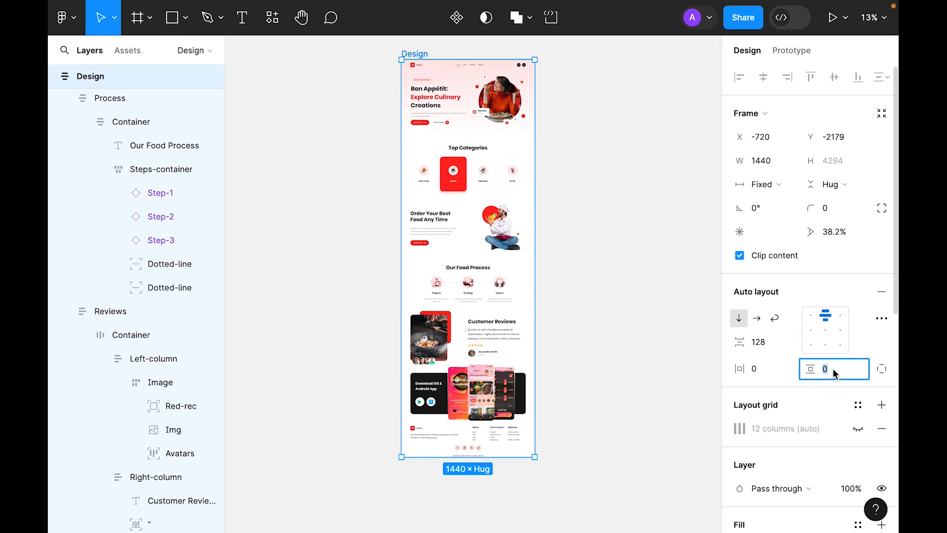
key("Return")
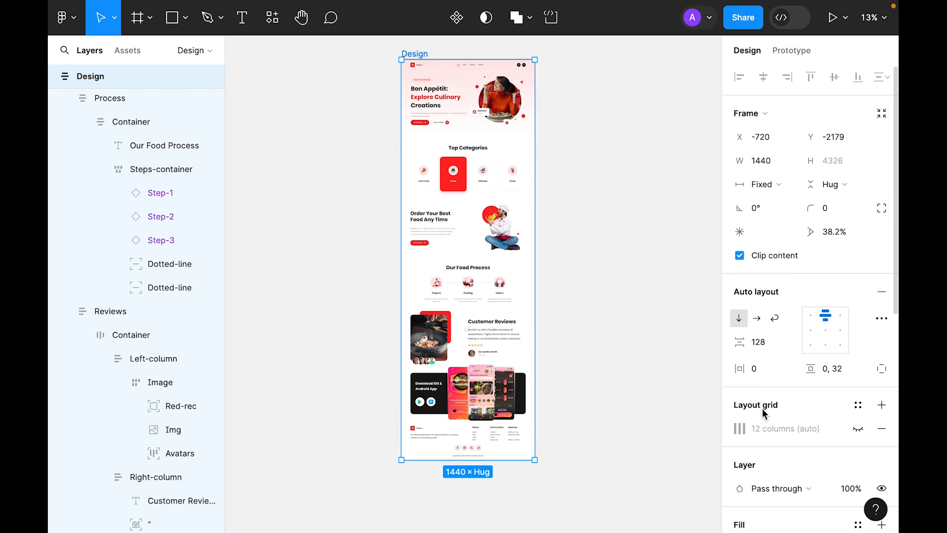
left_click(676, 395)
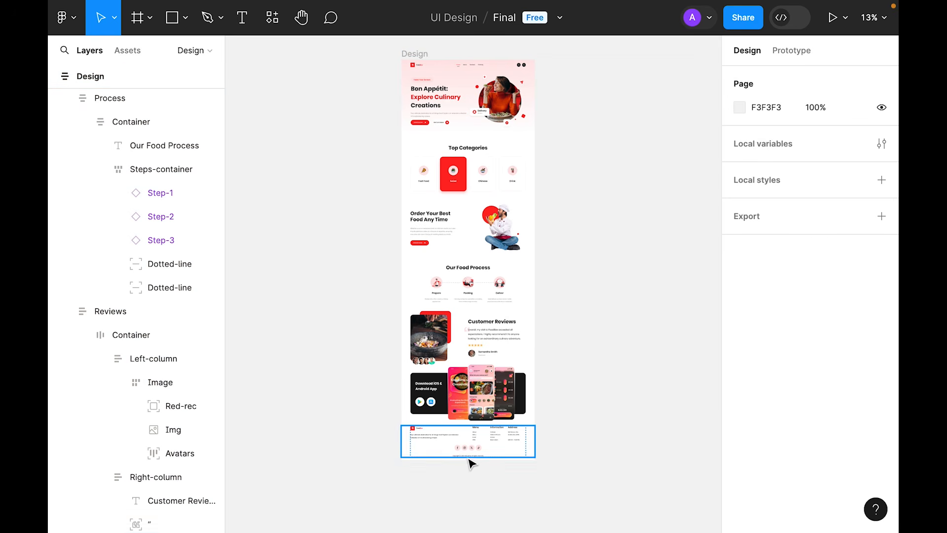
Try narrowing the Design frame from its right edge and undo the resize.
scroll(484, 484, "up", 1)
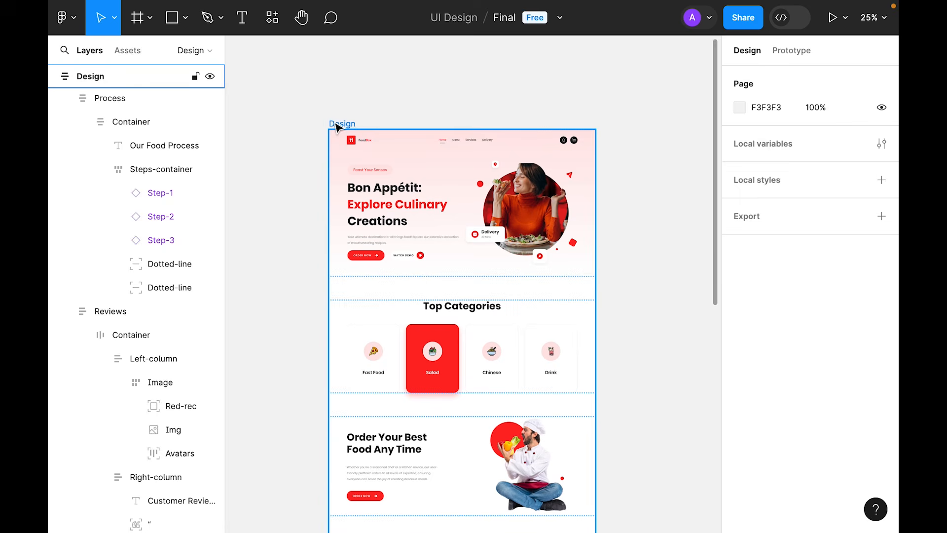
left_click(336, 124)
left_click_drag(596, 270, 555, 267)
key("ctrl+z")
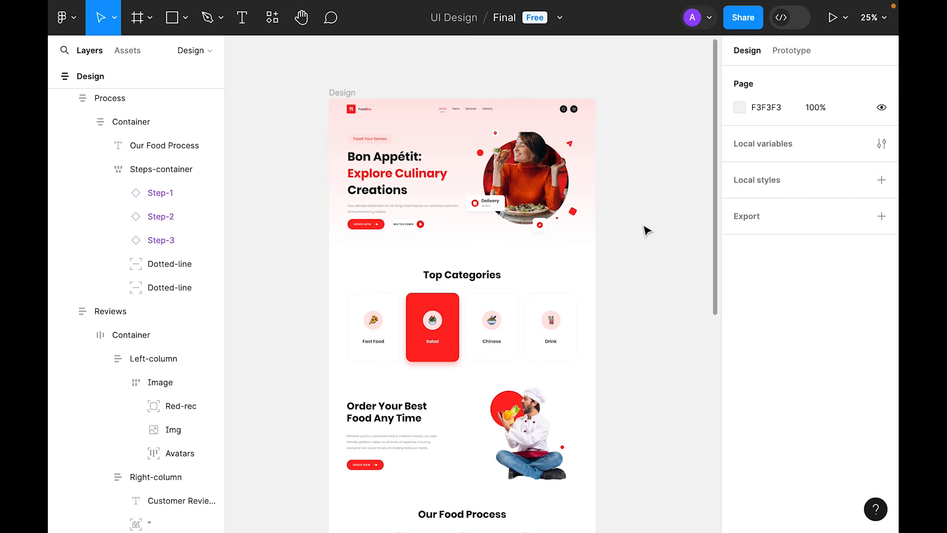
Rename the Design frame as Desktop.
key("shift+1")
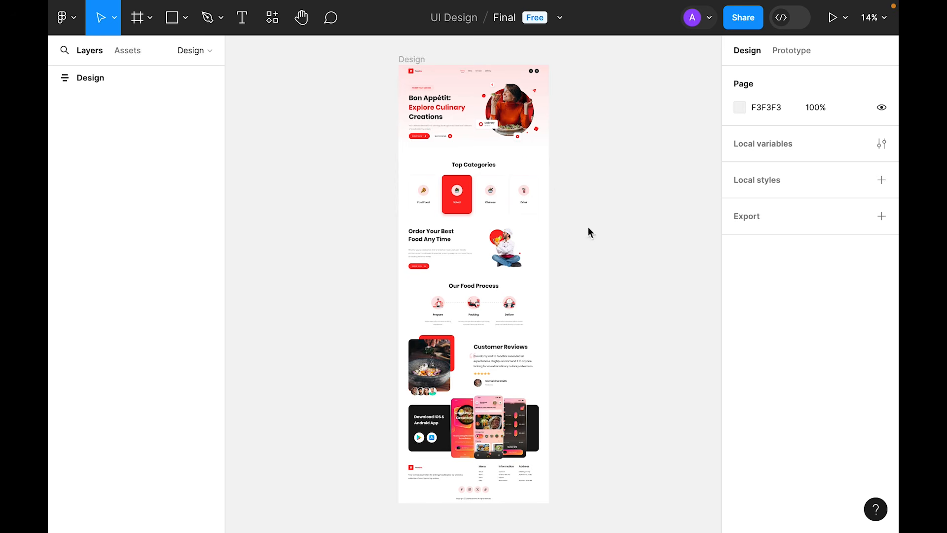
left_click(413, 59)
left_click(415, 56)
type("Desktop")
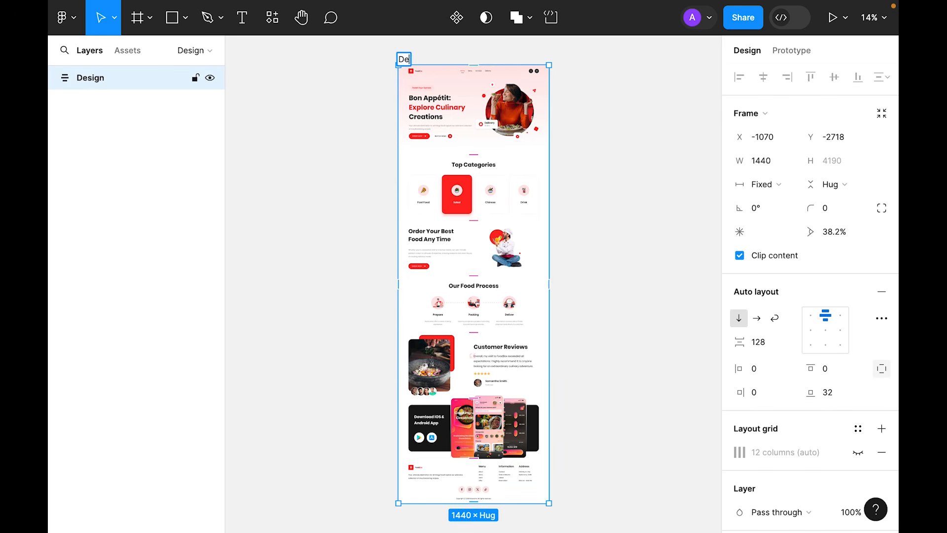
key("Return")
Duplicate the Desktop frame and move the copy further right to X 665, leaving space between the two frames.
key("ctrl+d")
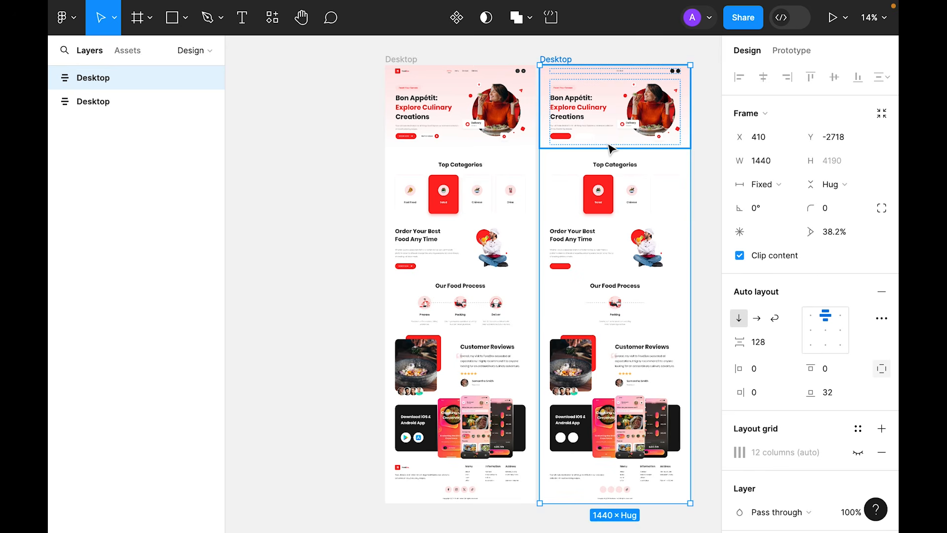
left_click_drag(609, 148, 629, 149)
left_click_drag(553, 265, 469, 260)
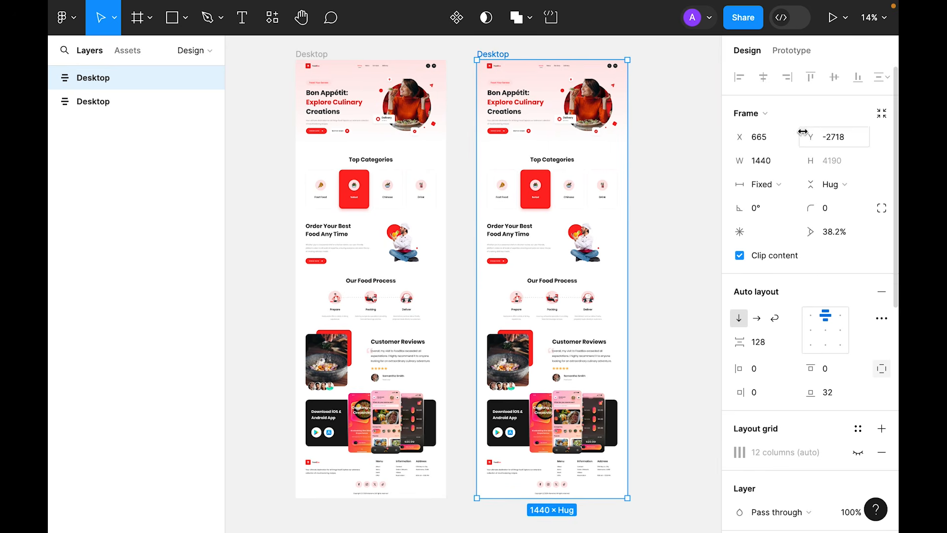
Resize the duplicated frame to the iPad Pro 11" preset (834×1194) and set its height to Hug contents.
left_click(781, 114)
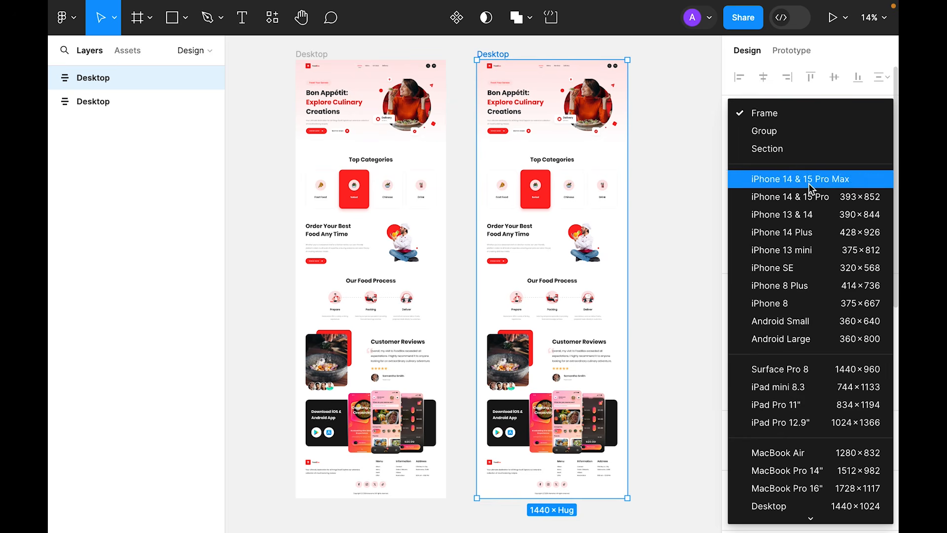
scroll(808, 247, "down", 1)
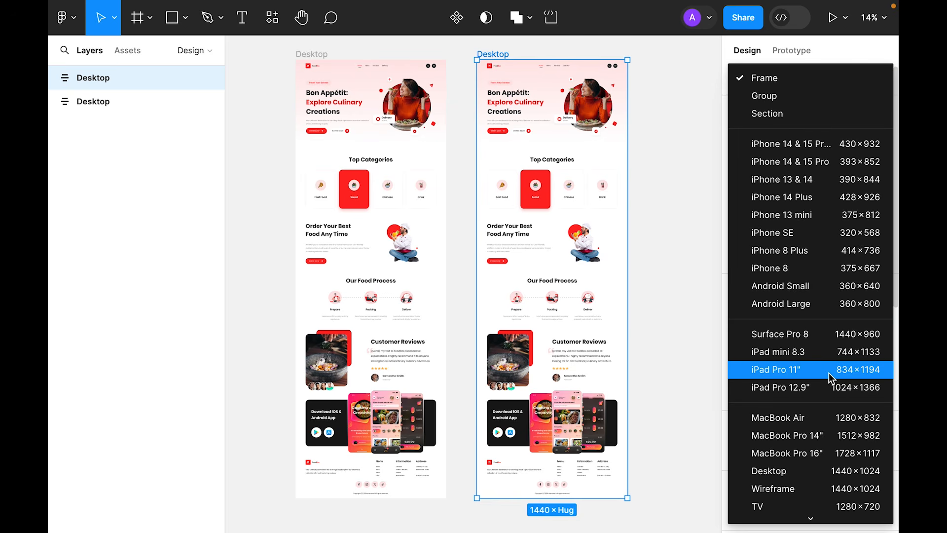
left_click(825, 373)
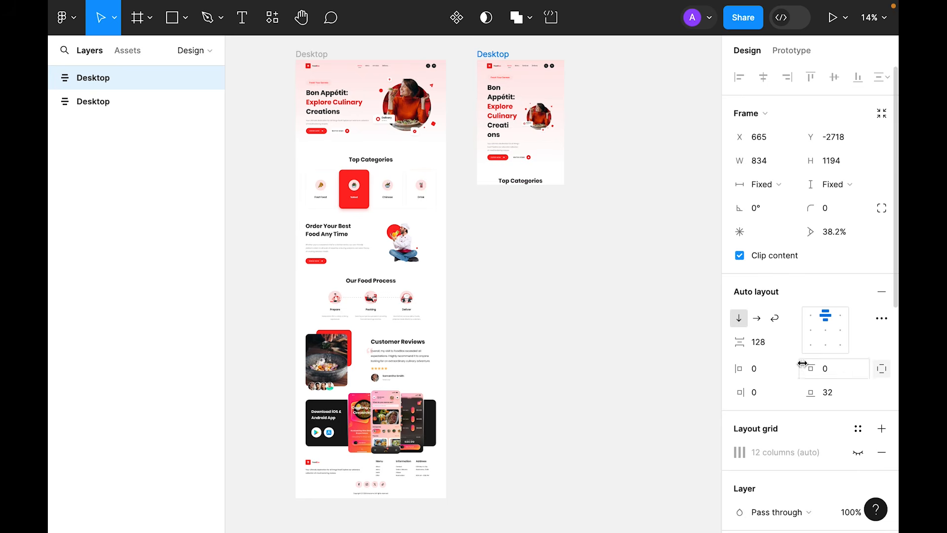
left_click(844, 187)
left_click(838, 201)
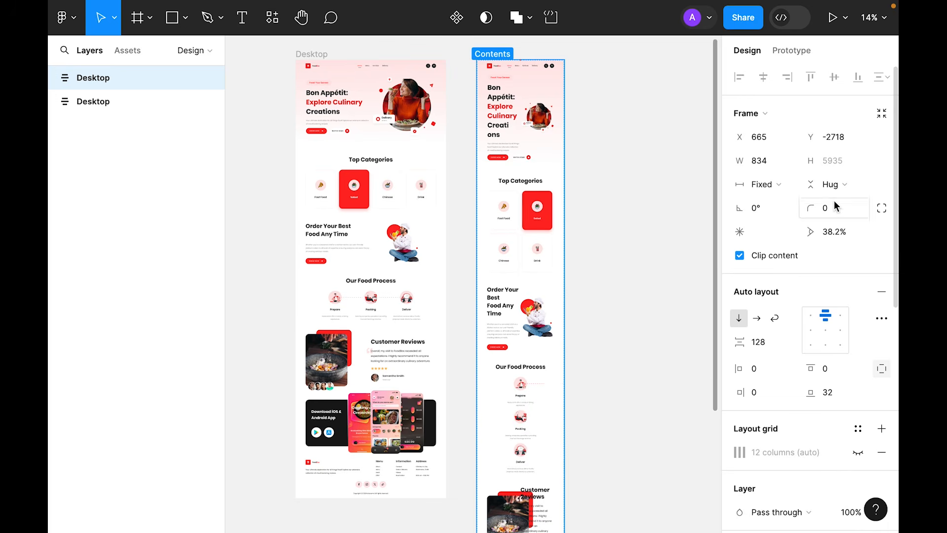
Rename the duplicated 834-wide frame as Tablet.
scroll(641, 279, "down", 3)
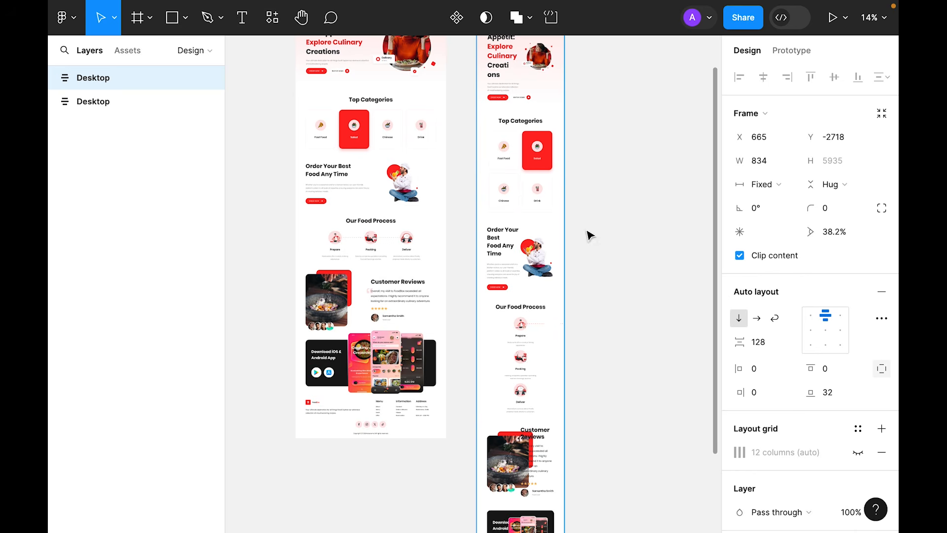
scroll(568, 247, "down", 10)
scroll(597, 276, "up", 10)
left_click(624, 213)
scroll(624, 213, "up", 8)
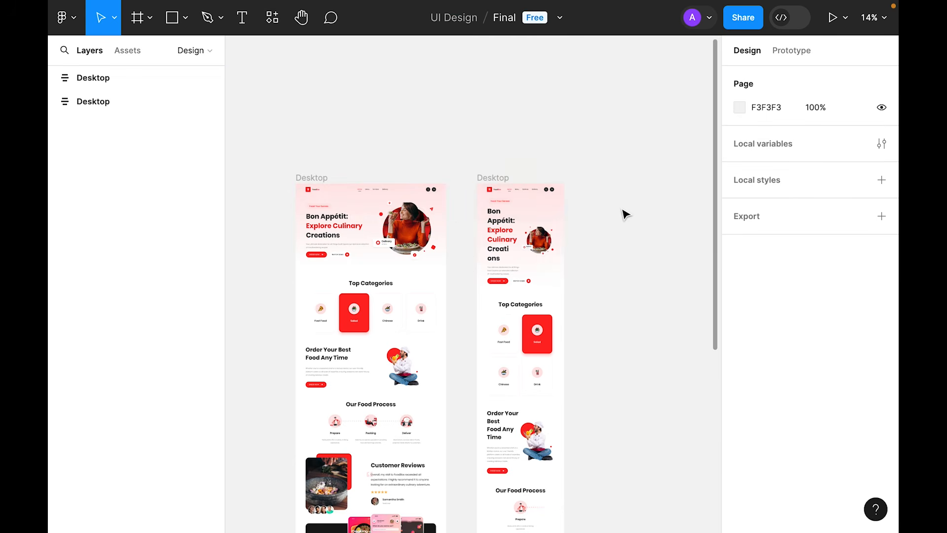
double_click(487, 178)
type("Tablet")
key("Return")
key("Escape")
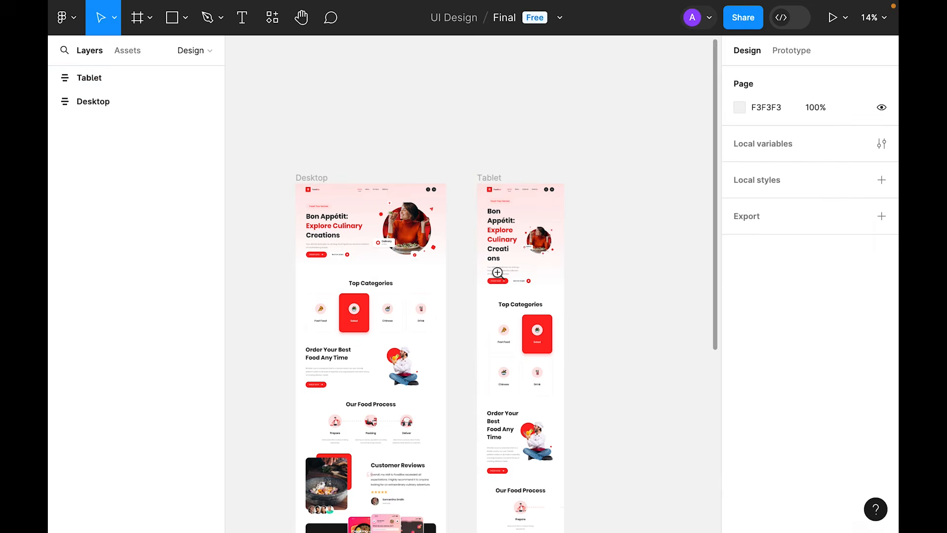
Set the horizontal padding of the Tablet frame's Header section to 64.
scroll(482, 245, "up", 5, "ctrl")
left_click(634, 276)
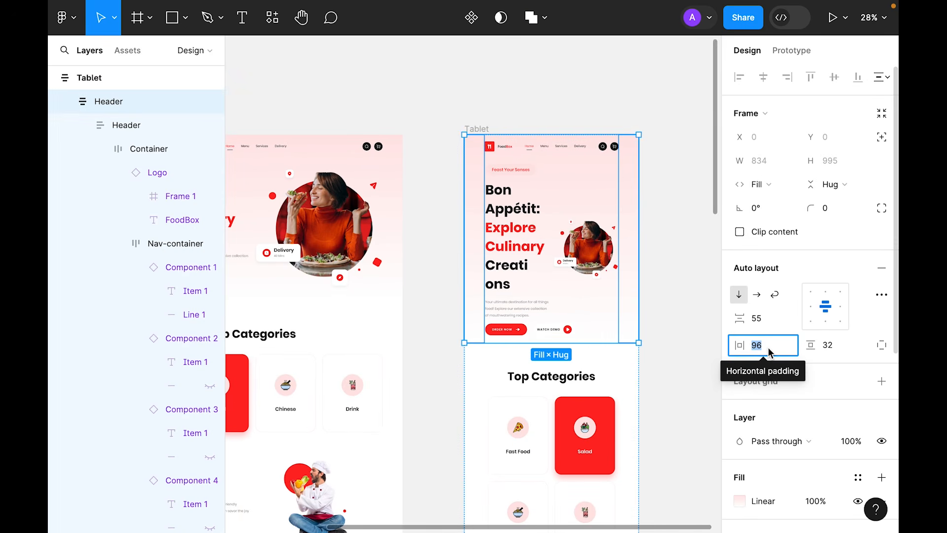
type("64")
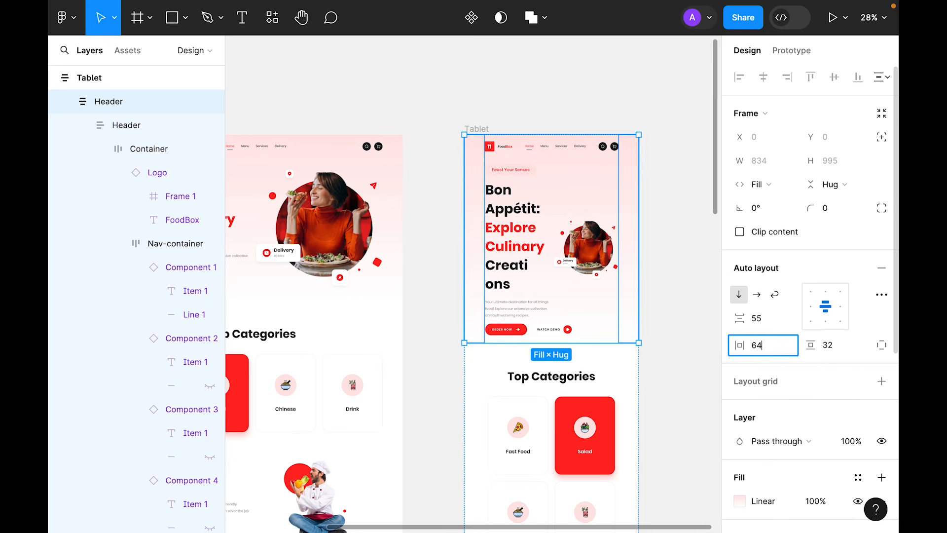
key("Return")
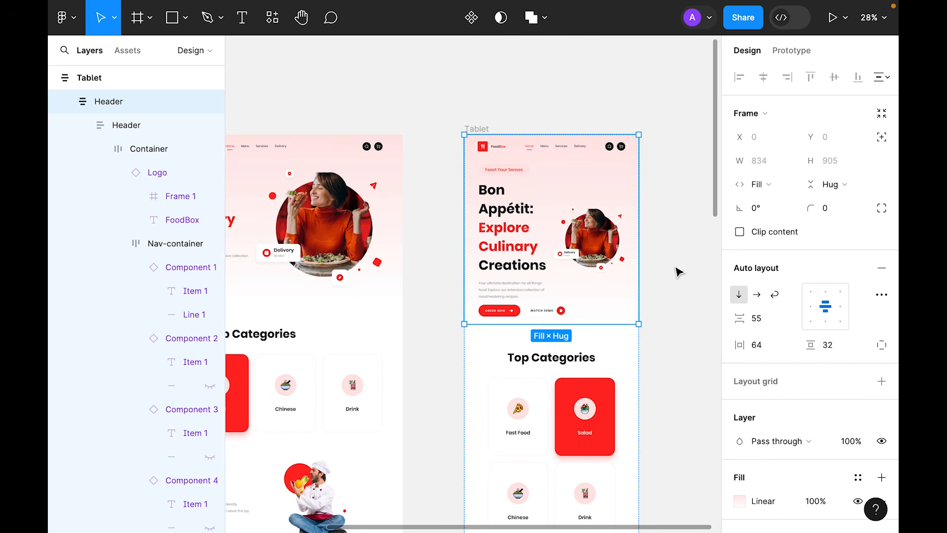
Switch the Tablet hero container to vertical layout and move the image column above the text column.
left_click(507, 238)
left_click(593, 246)
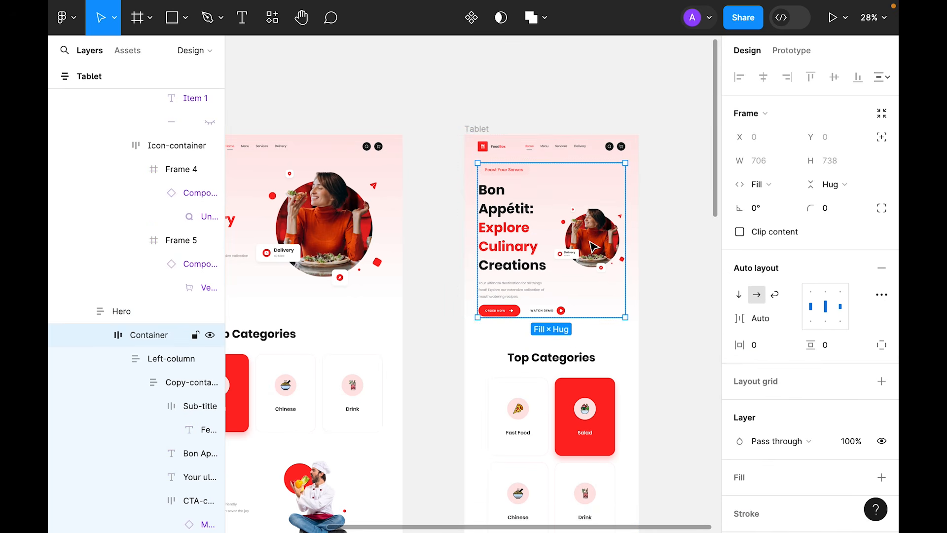
left_click(738, 295)
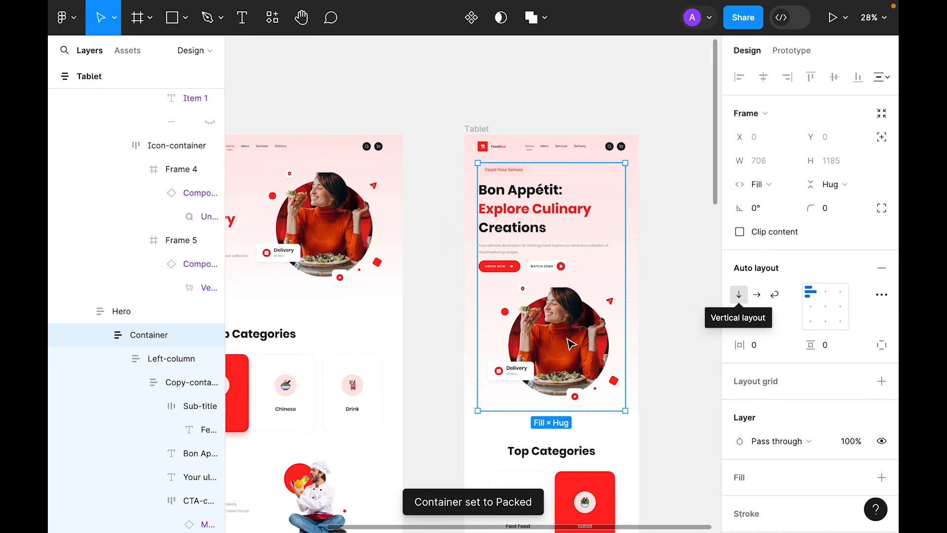
left_click(547, 346)
key("Up")
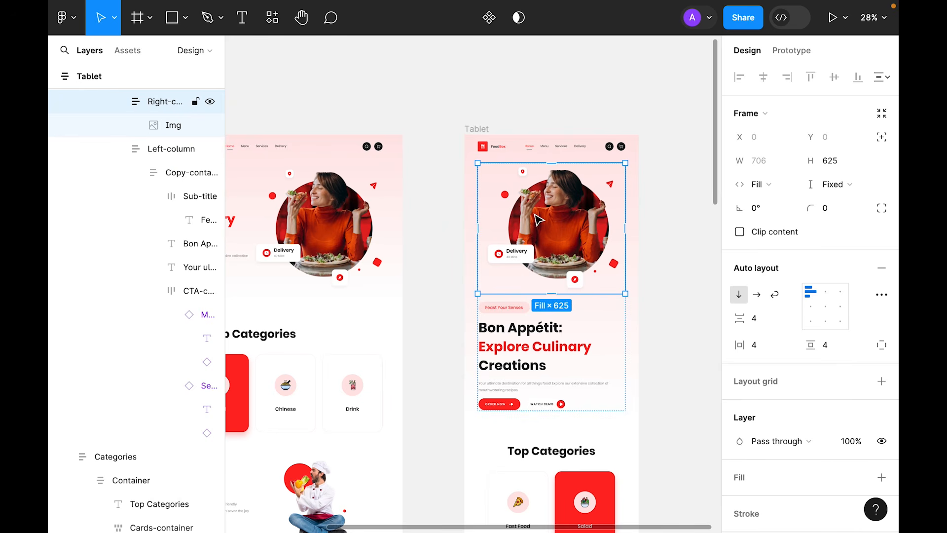
left_click(696, 224)
Examine the padding of the Tablet's Categories and Header sections and the layout of the category cards container.
scroll(663, 267, "down", 4)
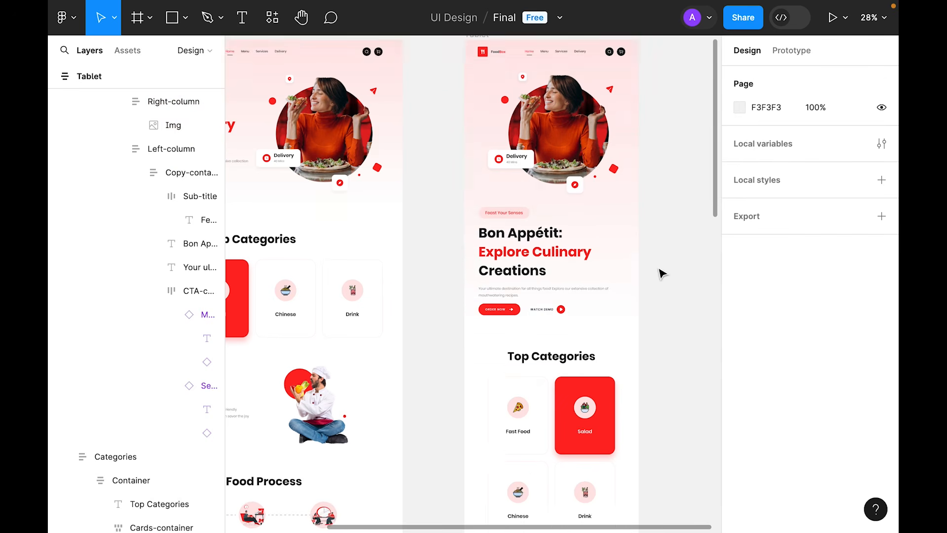
scroll(661, 276, "down", 2)
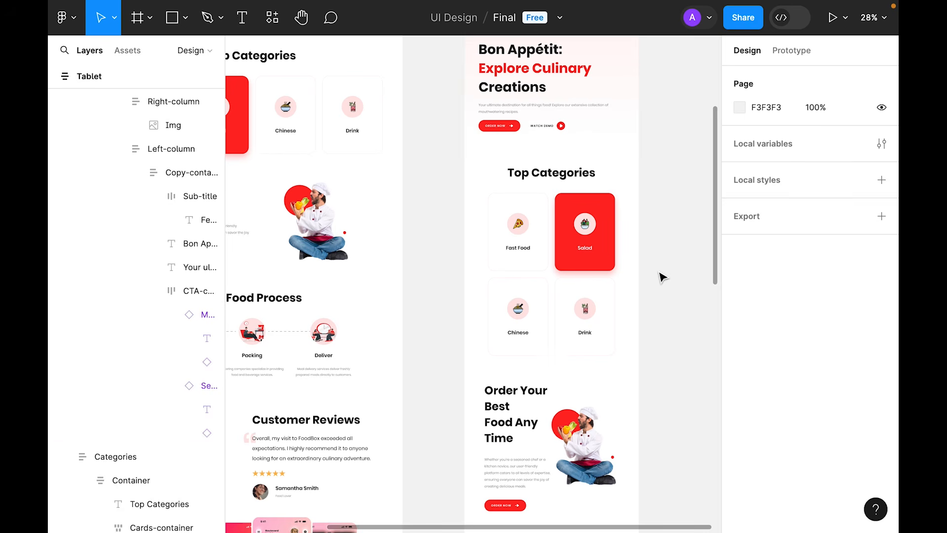
left_click(556, 259)
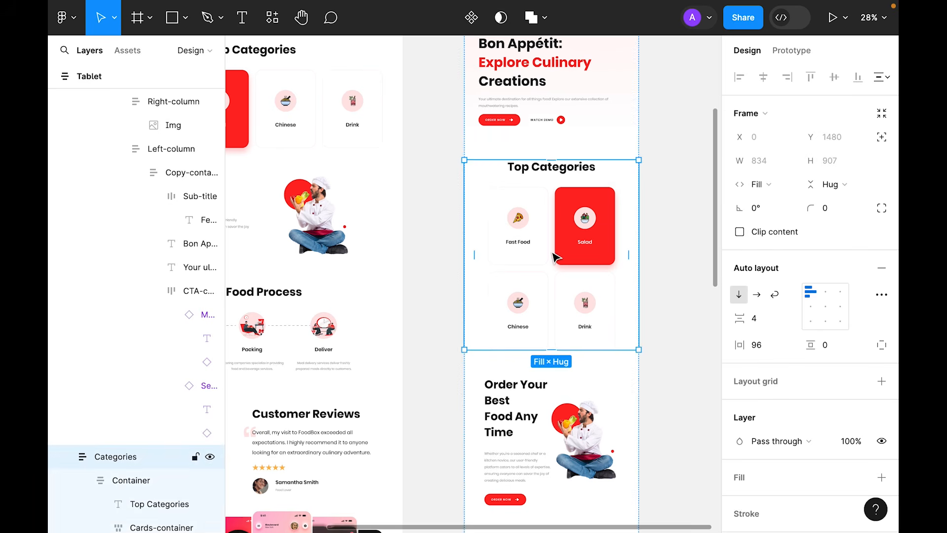
scroll(557, 180, "up", 4)
left_click(532, 261)
scroll(535, 266, "down", 4)
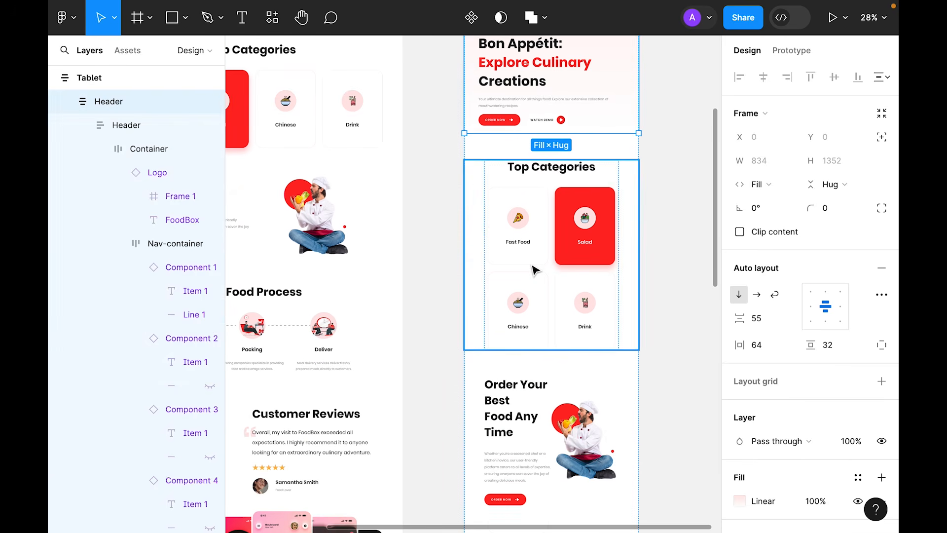
left_click(542, 270)
double_click(582, 243)
double_click(592, 243)
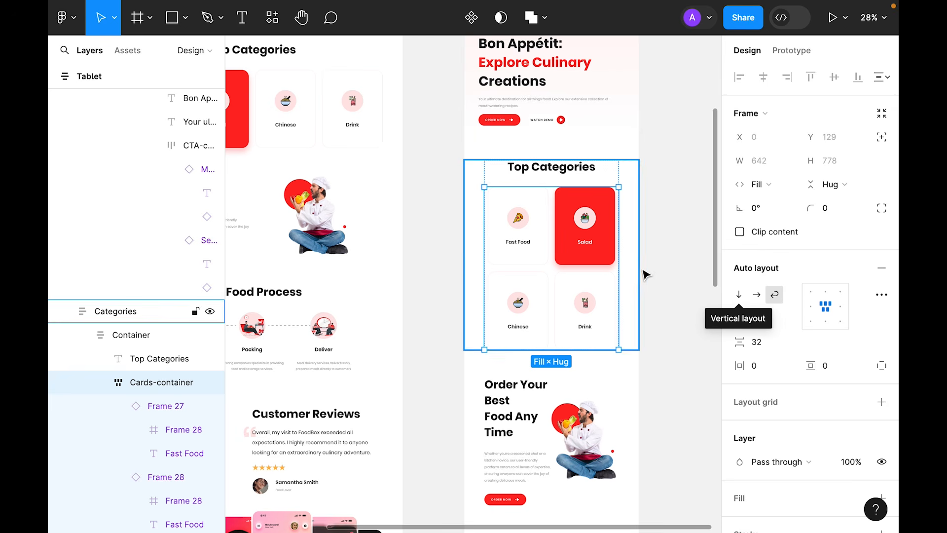
left_click(673, 229)
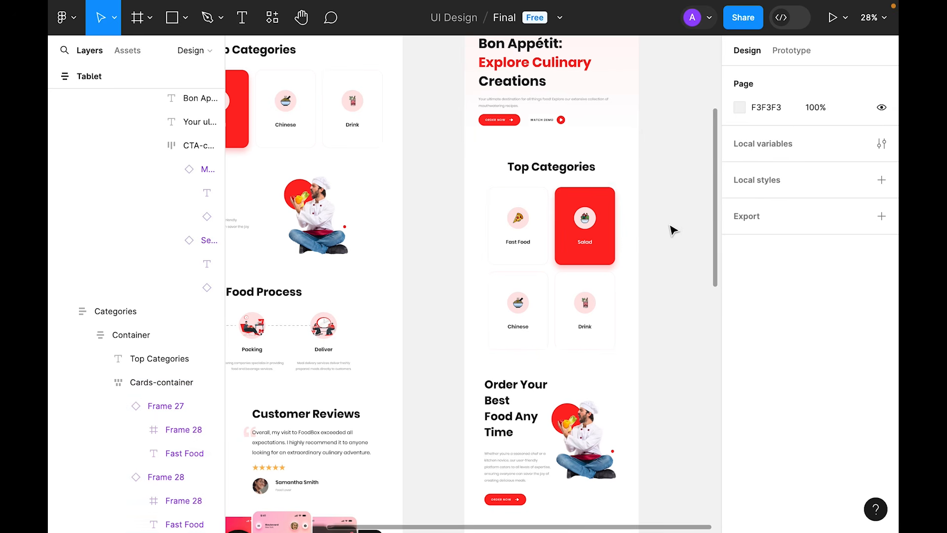
Set the horizontal padding of the Tablet frame's Categories section to 64.
left_click(562, 250)
left_click(770, 346)
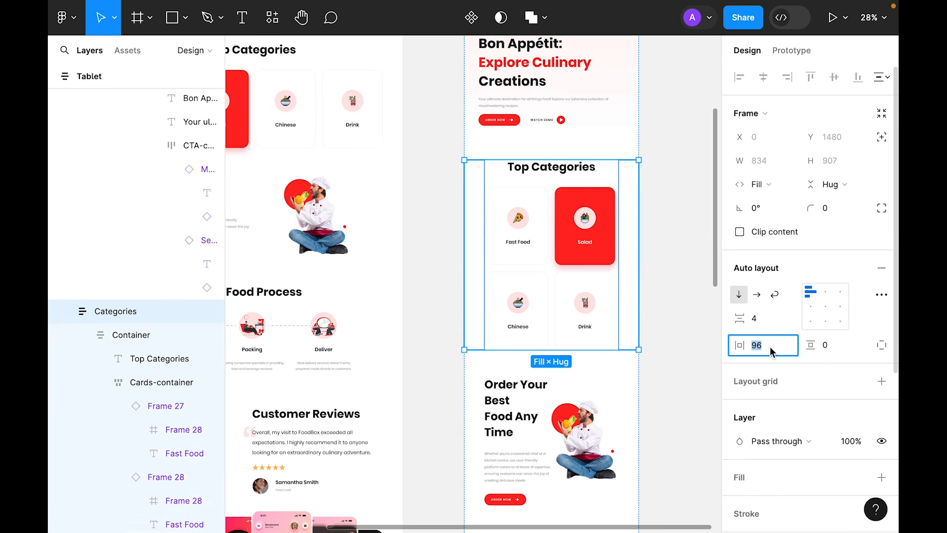
type("64")
key("Return")
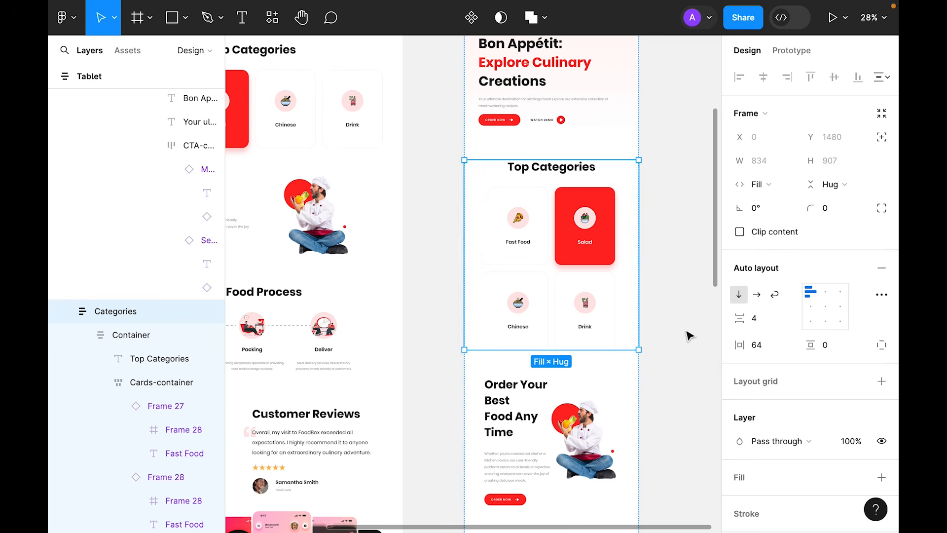
left_click(708, 247)
Set the horizontal padding of the Tablet frame's Content section to 64.
scroll(707, 246, "down", 3)
left_click(555, 266)
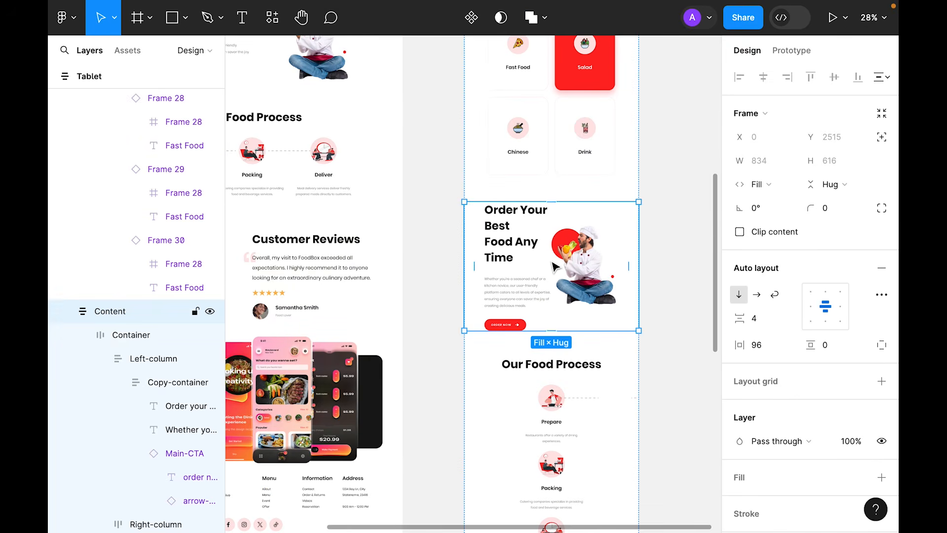
left_click(776, 347)
type("64")
key("Return")
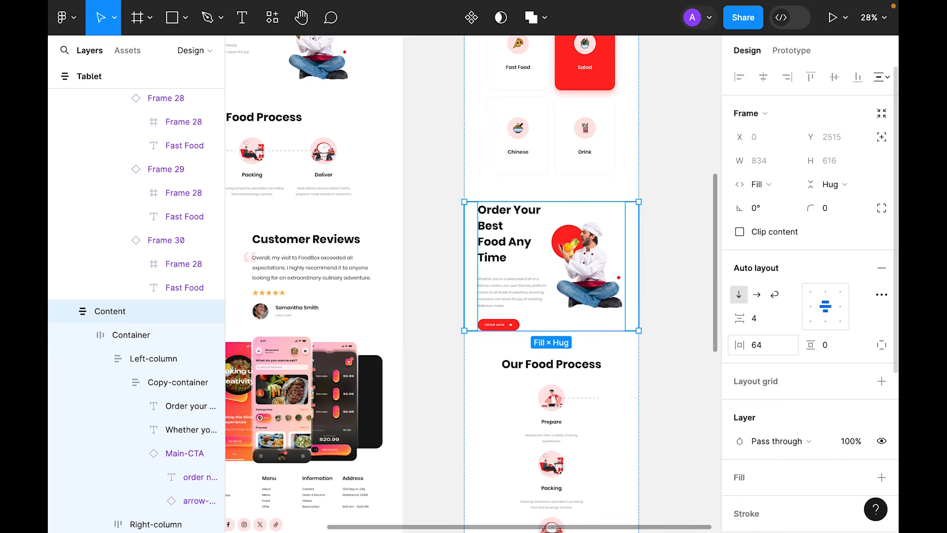
Switch the Tablet's Content container to vertical layout and move the chef image column above the text column.
double_click(585, 268)
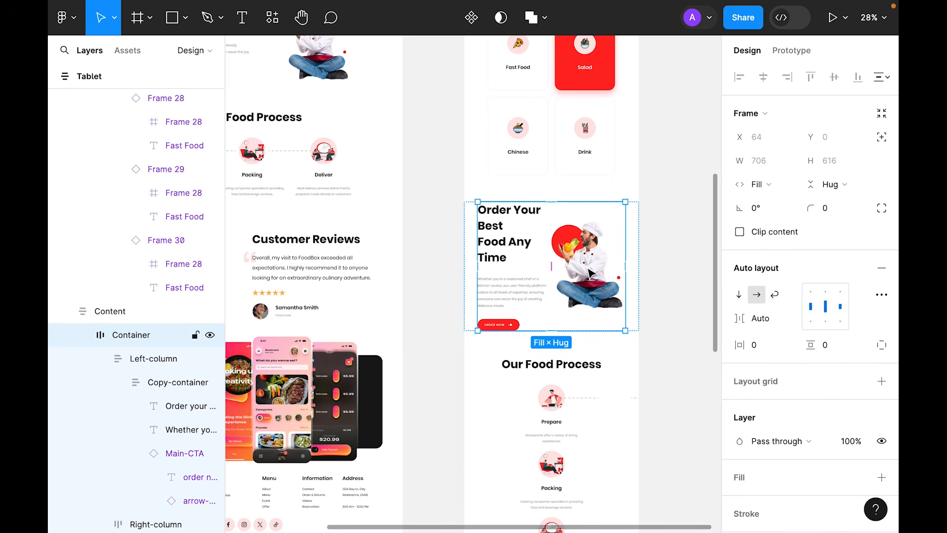
left_click(738, 295)
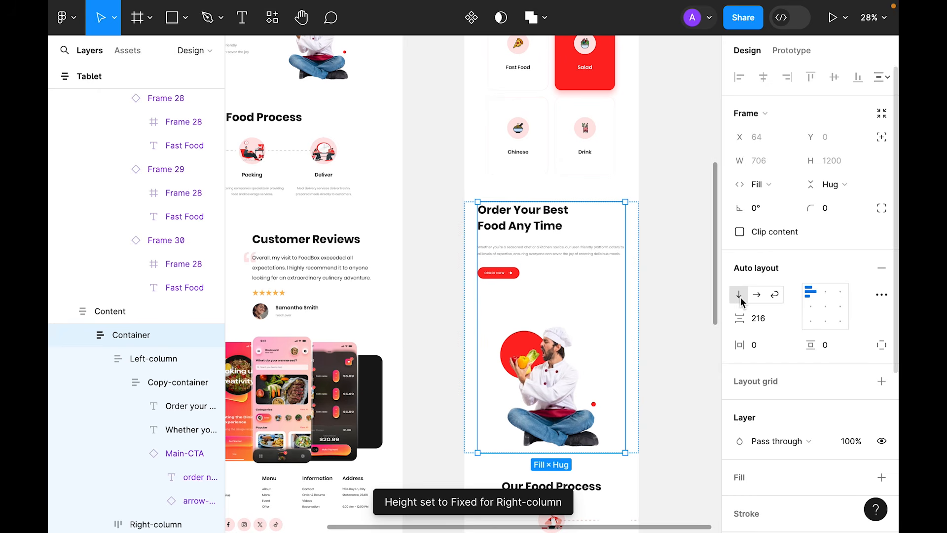
left_click(557, 403)
key("Up")
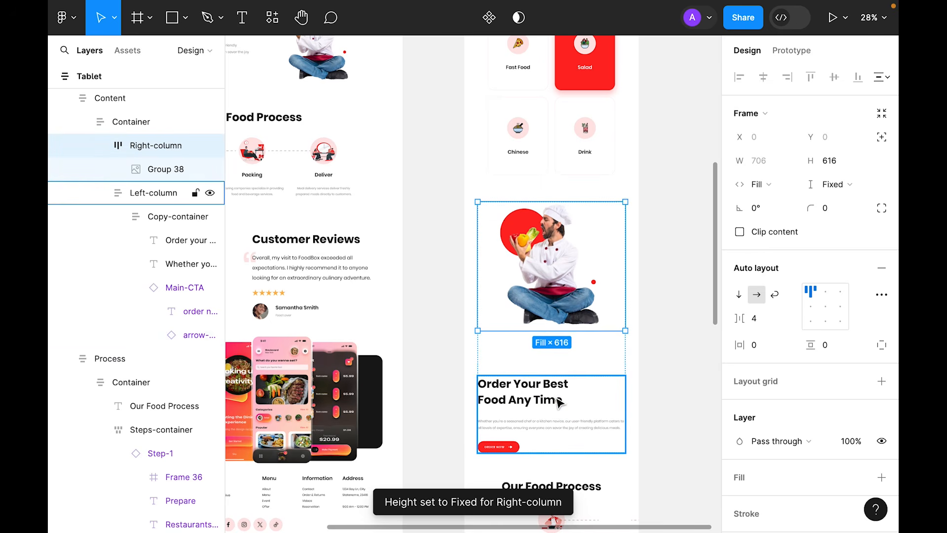
Set the gap between the image and text columns in the Content container to 64.
left_click(666, 256)
double_click(528, 295)
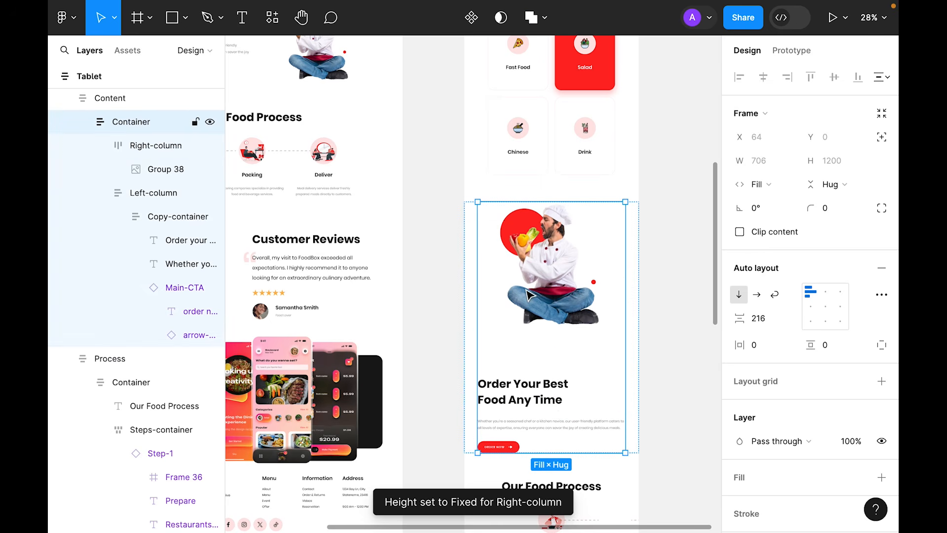
left_click(767, 325)
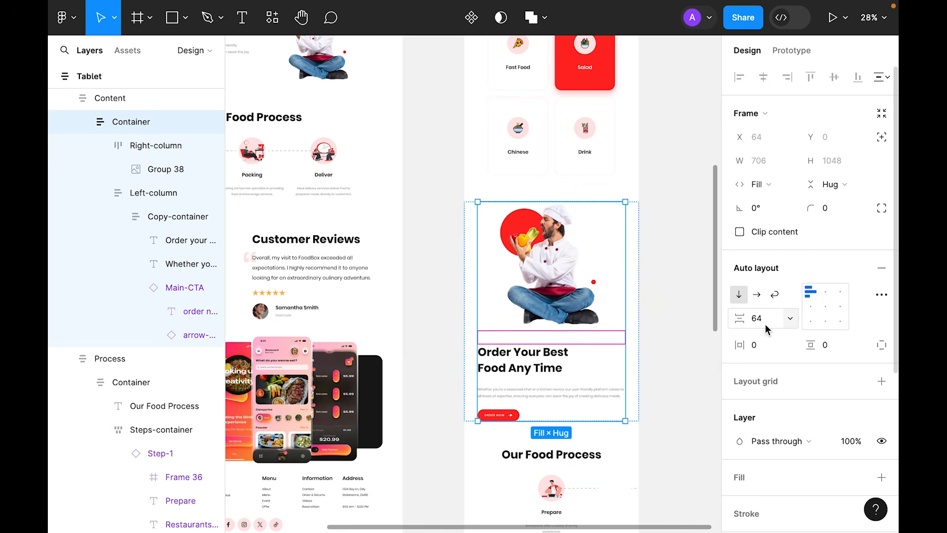
scroll(679, 305, "down", 2)
left_click(532, 309)
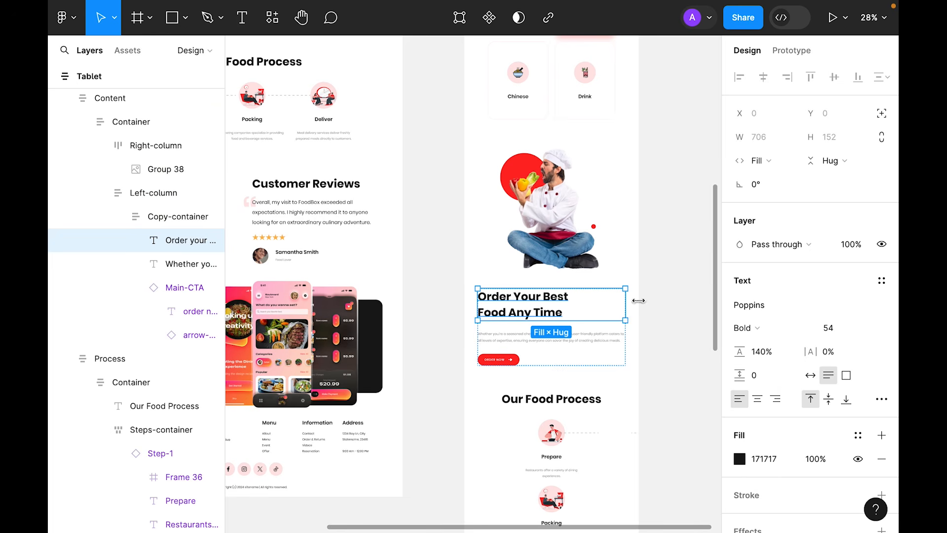
left_click(672, 268)
scroll(682, 245, "up", 6)
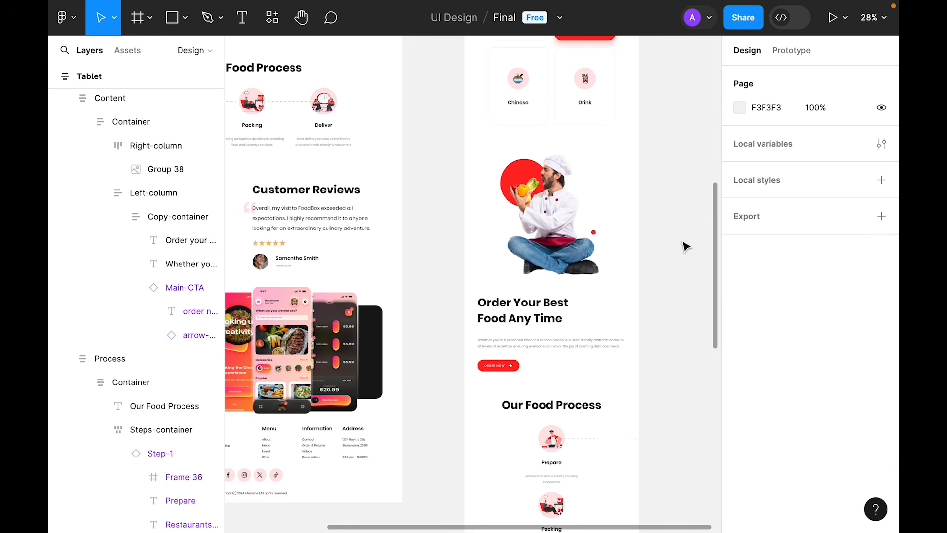
Try a horizontal padding of 64 on the Tablet's Process section and restore it to 96.
scroll(682, 251, "down", 9)
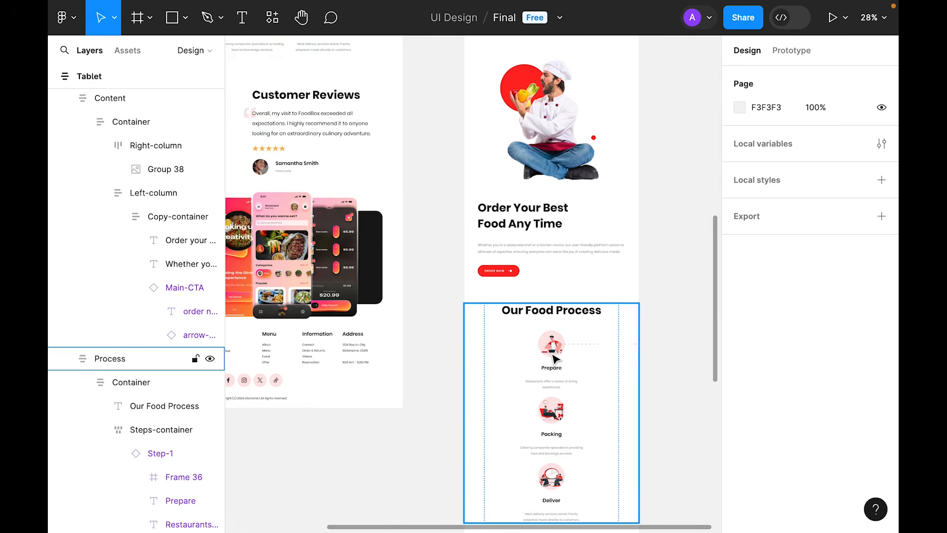
scroll(597, 271, "down", 6)
left_click(591, 222)
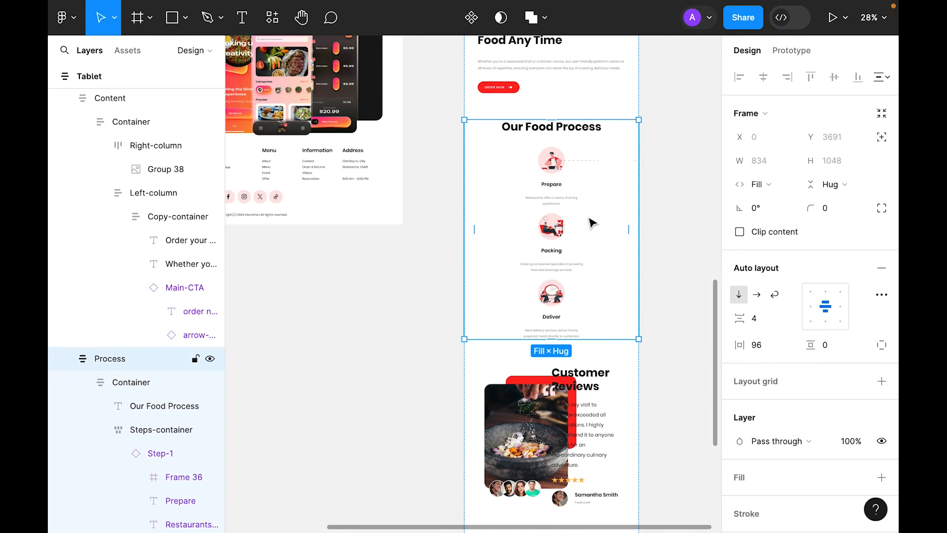
left_click(766, 345)
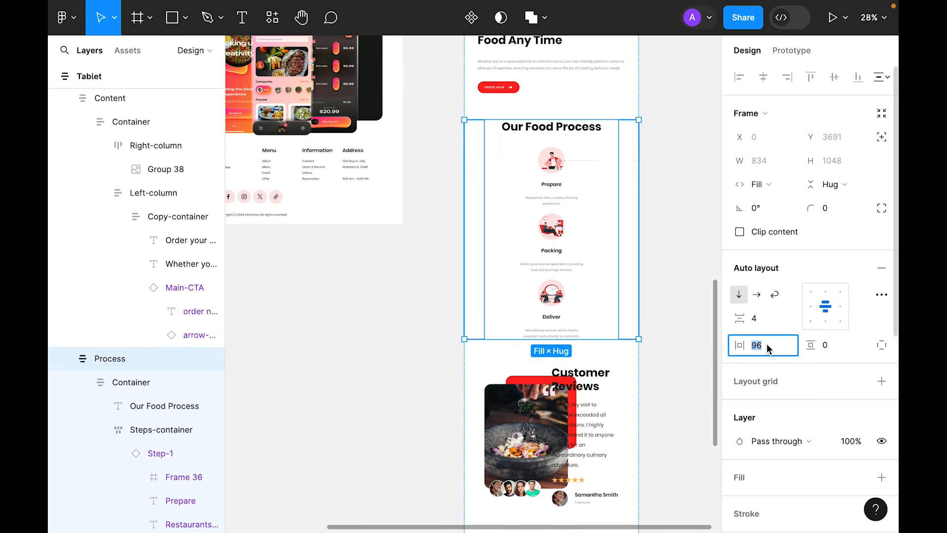
type("64")
key("Return")
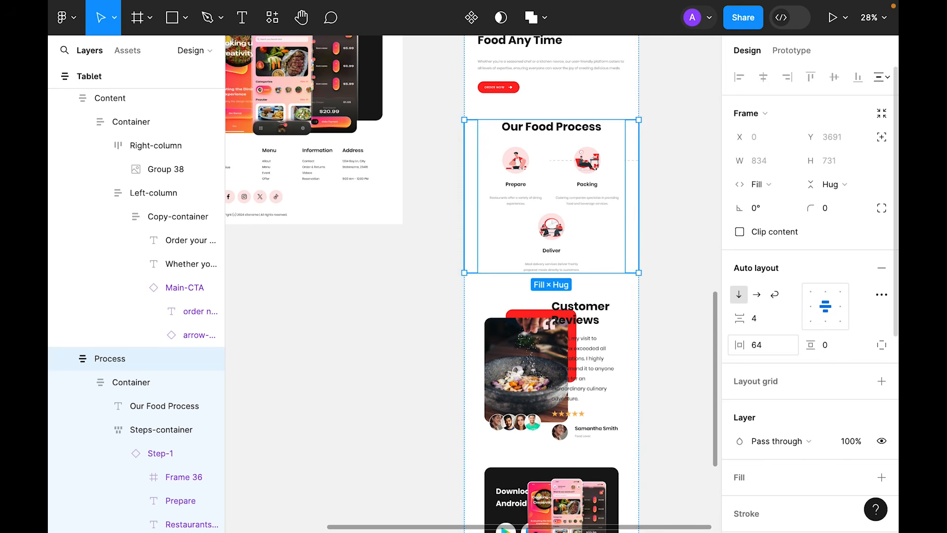
scroll(667, 222, "up", 3)
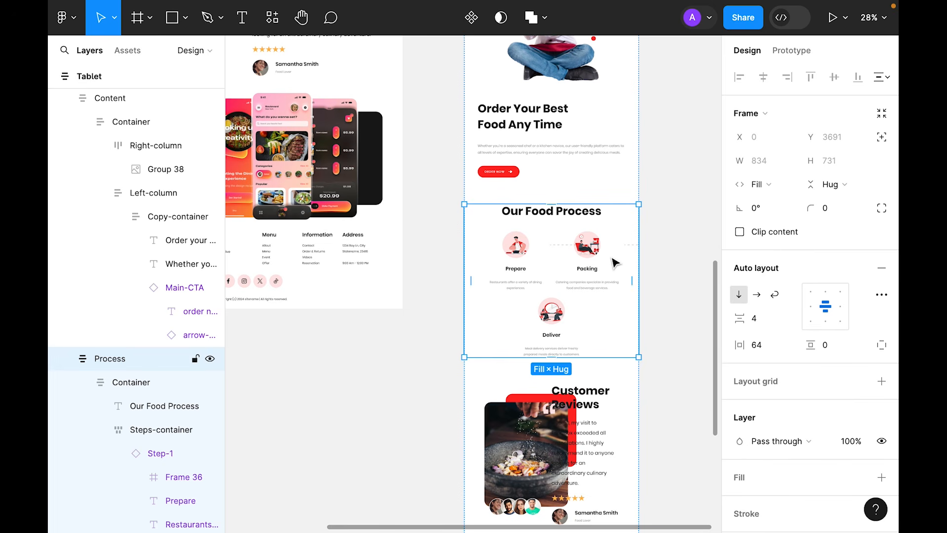
left_click(765, 345)
type("96")
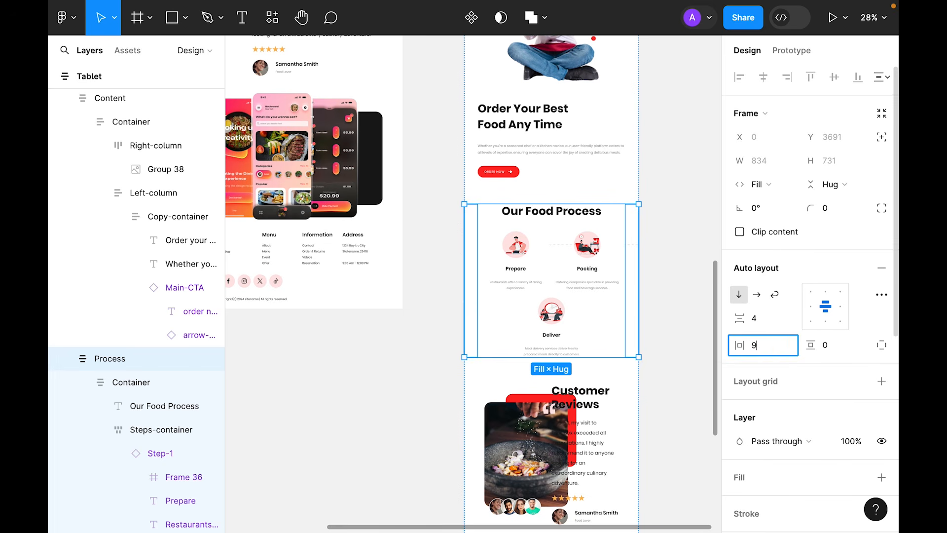
key("Return")
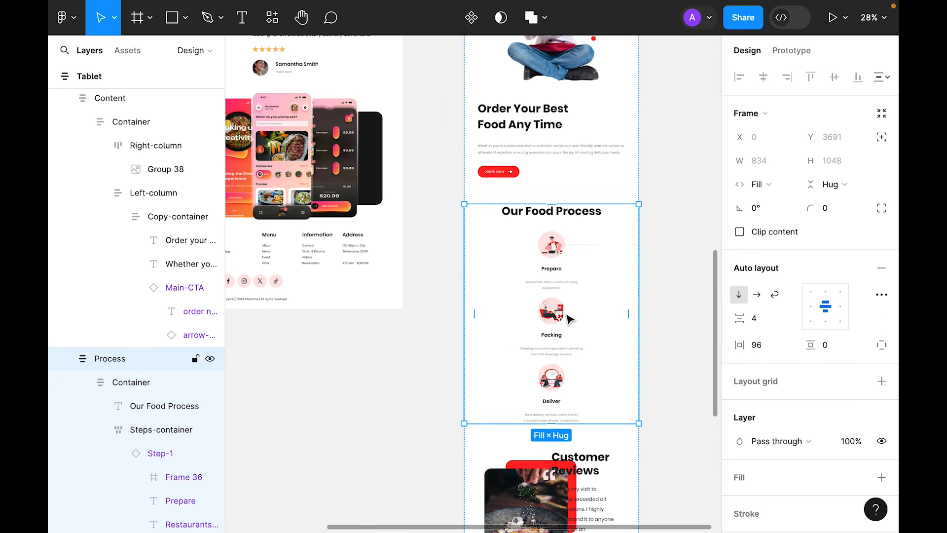
Delete the dashed connector lines beside the Prepare step in the Tablet's Process section.
left_click(591, 246)
left_click_drag(591, 247, 629, 246)
key("Delete")
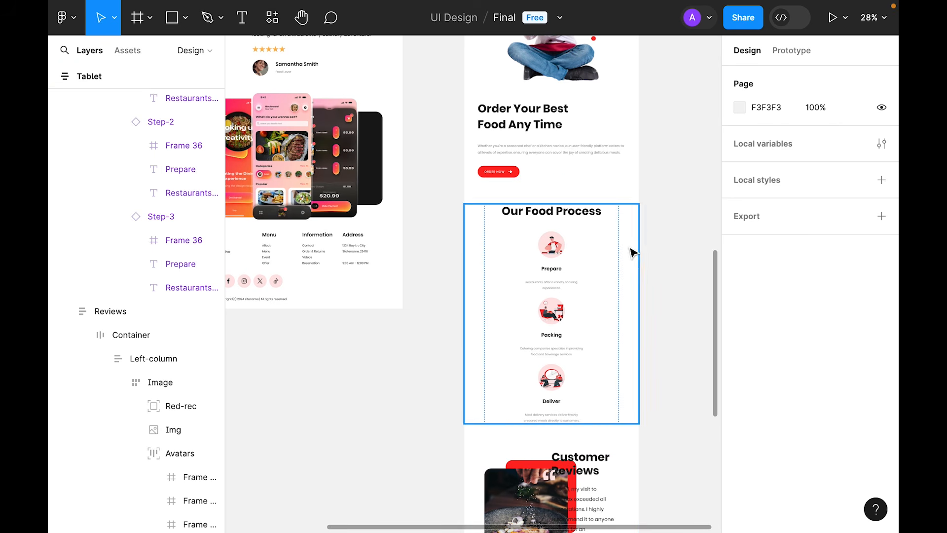
left_click(572, 230)
left_click(571, 216)
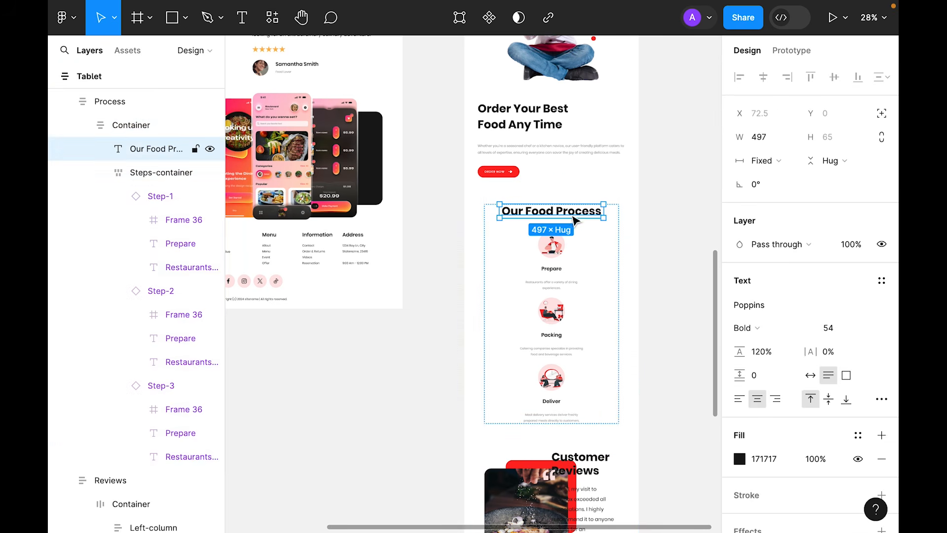
left_click(572, 258)
left_click(683, 245)
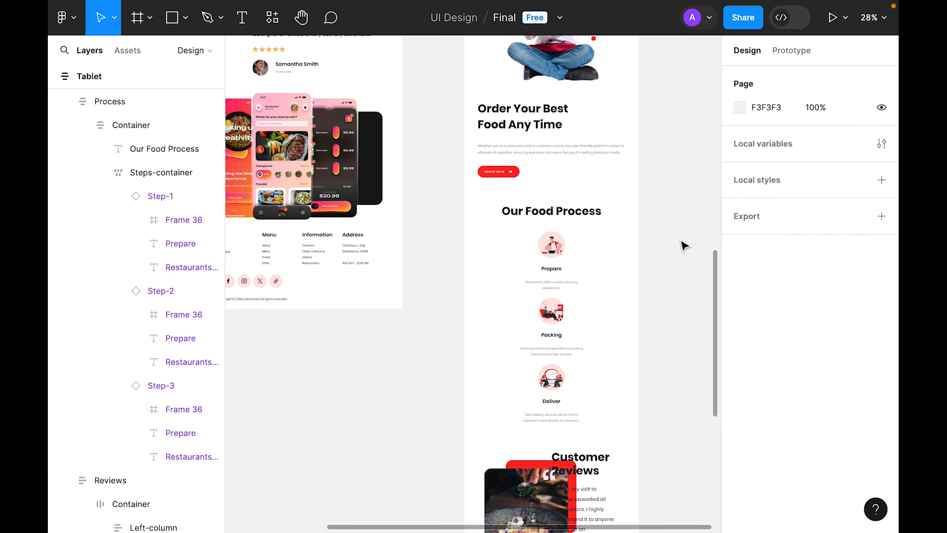
Set the horizontal padding of the Tablet's Reviews section to 64 and switch its container to vertical layout.
scroll(683, 245, "down", 2)
scroll(683, 245, "up", 4)
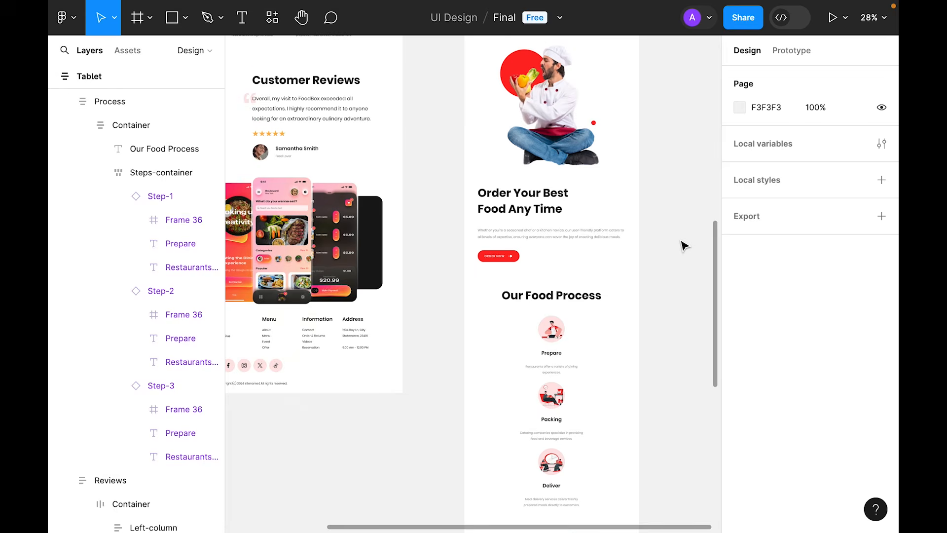
scroll(683, 245, "down", 5)
scroll(685, 239, "down", 2)
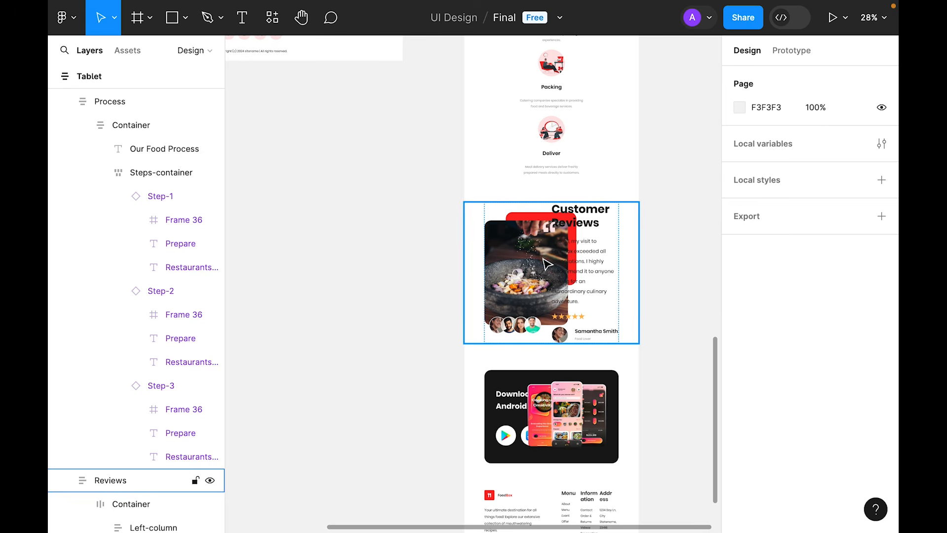
left_click(546, 260)
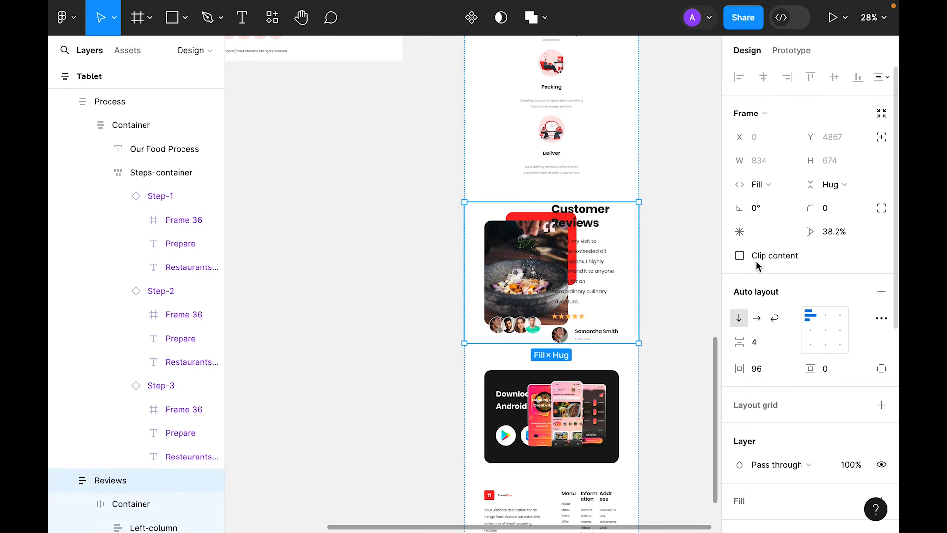
left_click(765, 374)
type("64")
key("Return")
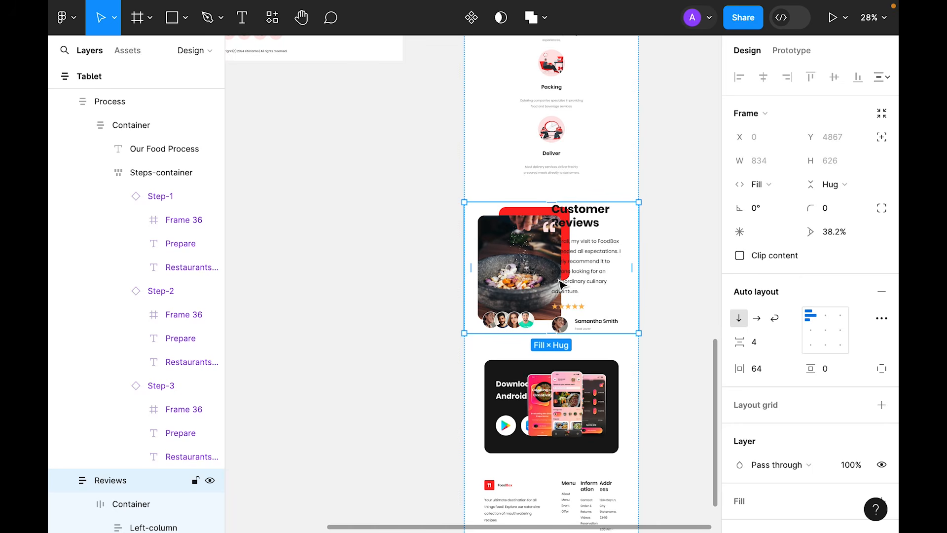
key("Return")
left_click(739, 319)
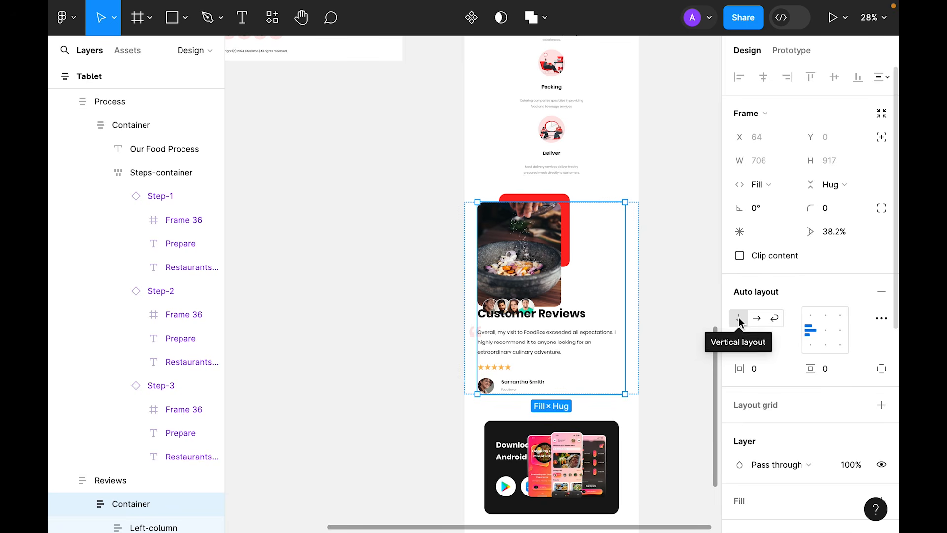
Set the width of the Image frame and the food picture inside it to Fill in the Reviews section.
left_click(537, 266)
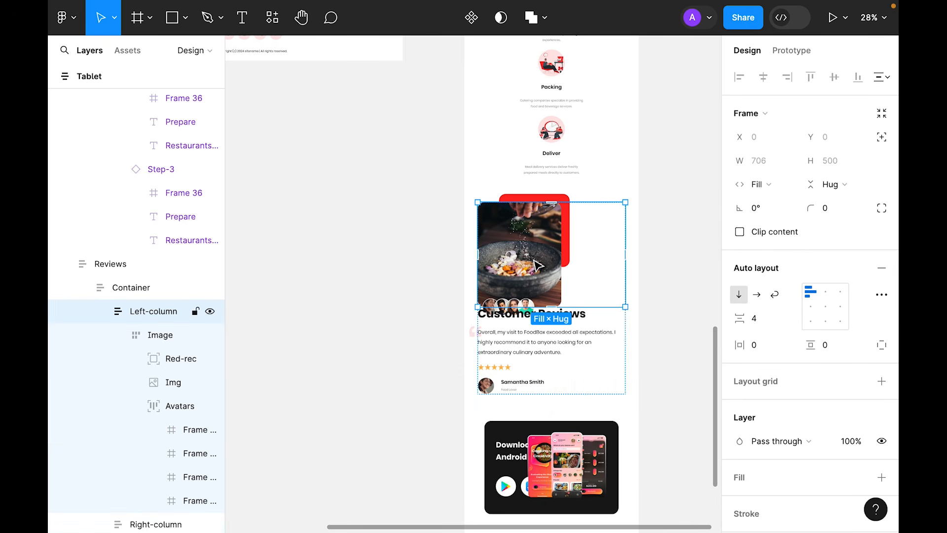
double_click(537, 267)
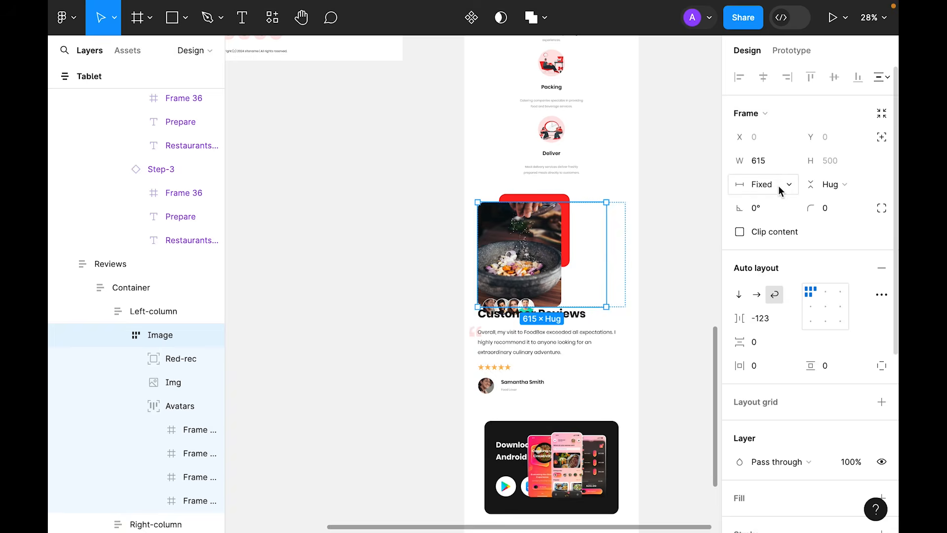
left_click(762, 185)
left_click(775, 217)
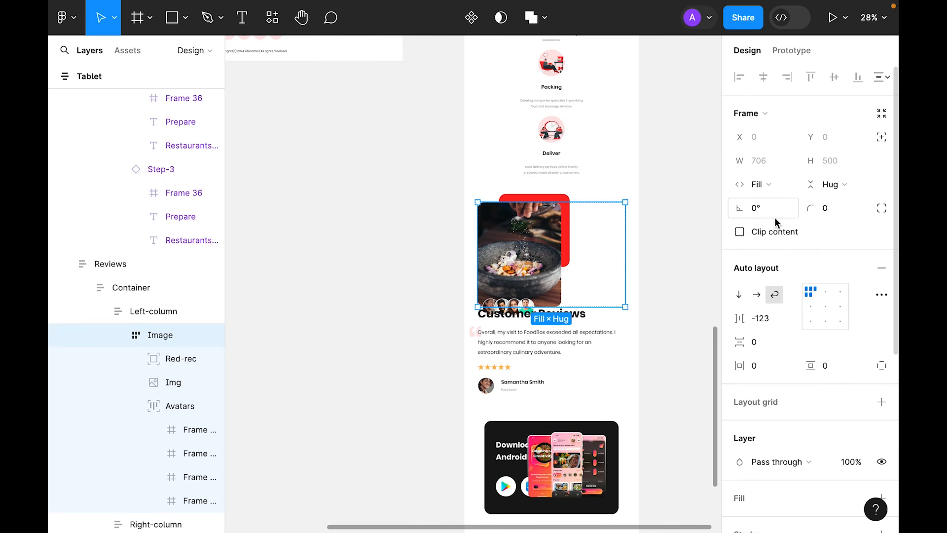
left_click(553, 266)
left_click(768, 159)
left_click(775, 180)
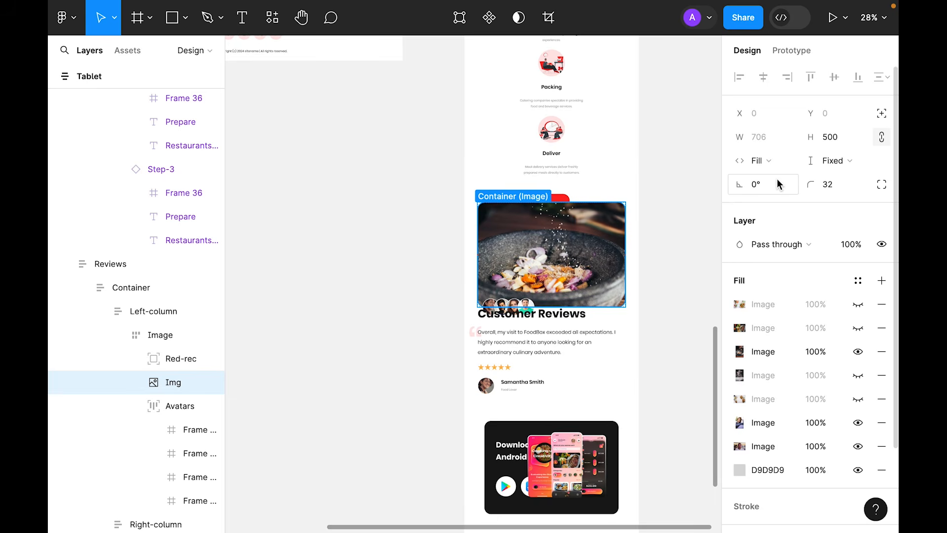
Nudge the red rectangle behind the Reviews picture leftward until it extends past the picture's upper-left corner.
left_click(541, 197)
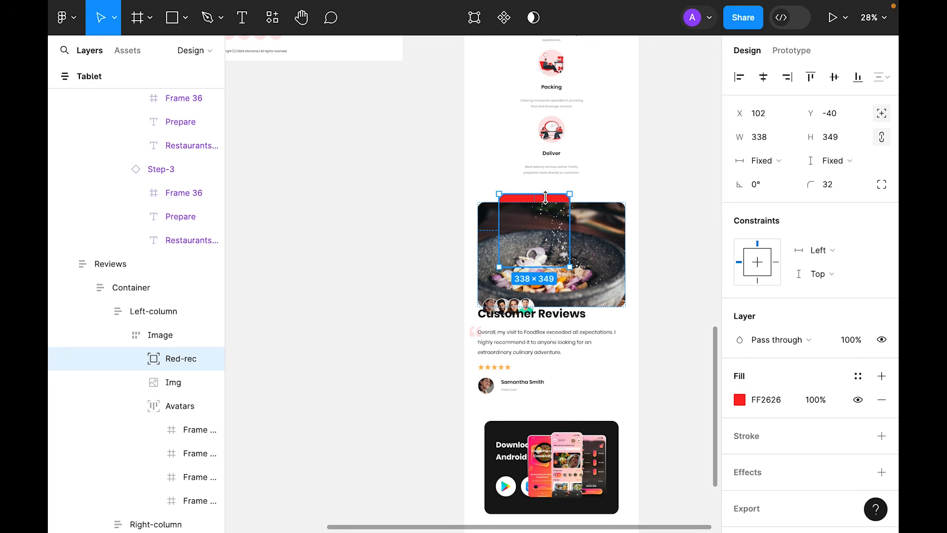
key("Left")
key("Left")
key("Left")
key("Left")
key("shift+Left")
key("shift+Left")
key("shift+Left")
key("shift+Left")
key("shift+Left")
key("shift+Left")
key("shift+Left")
key("shift+Left")
key("shift+Left")
key("shift+Left")
key("Left")
key("Left")
key("Left")
key("Left")
key("Up")
key("Up")
key("Up")
key("Up")
key("Up")
key("Up")
key("Down")
key("Down")
key("Down")
key("Left")
key("Left")
key("Left")
key("Left")
key("Escape")
Try a gap of 64 between the Reviews container's picture and text columns and settle on 96.
double_click(585, 269)
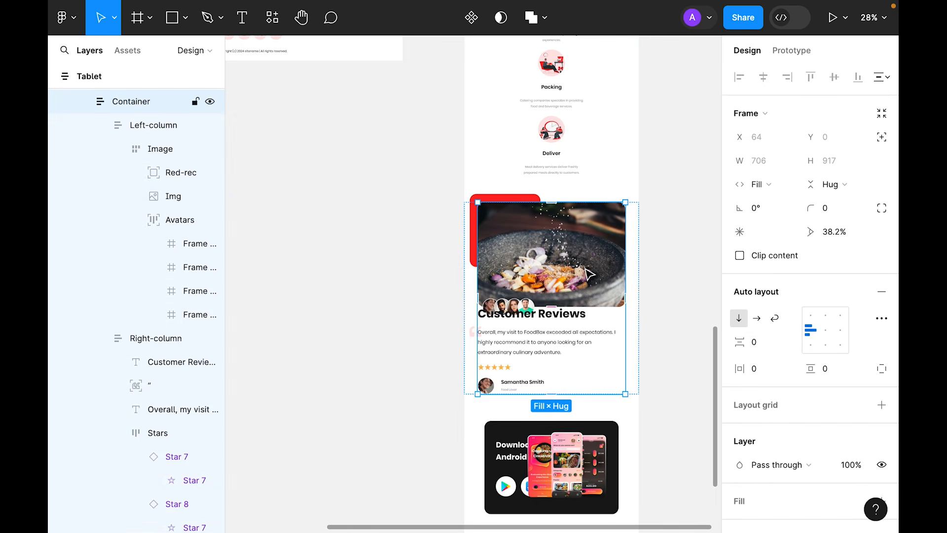
left_click(766, 345)
type("6")
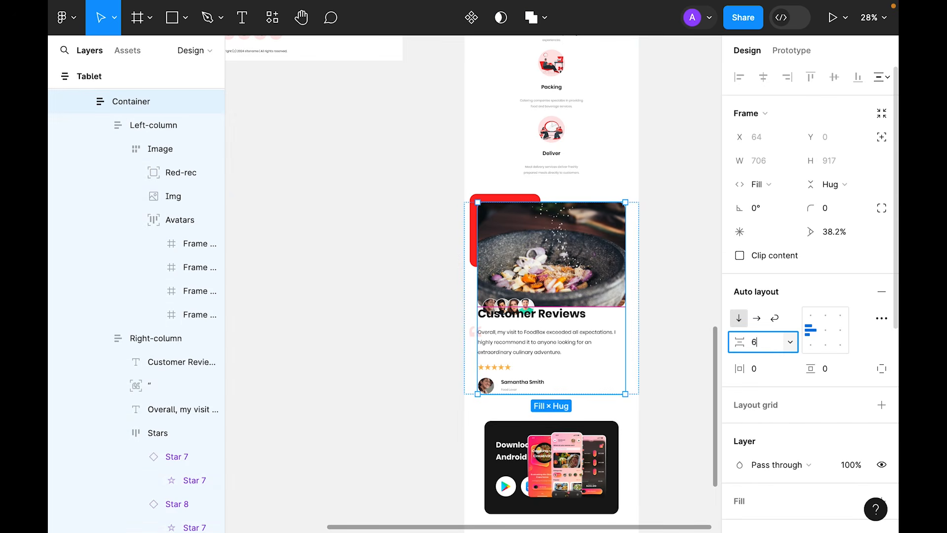
type("4")
key("Return")
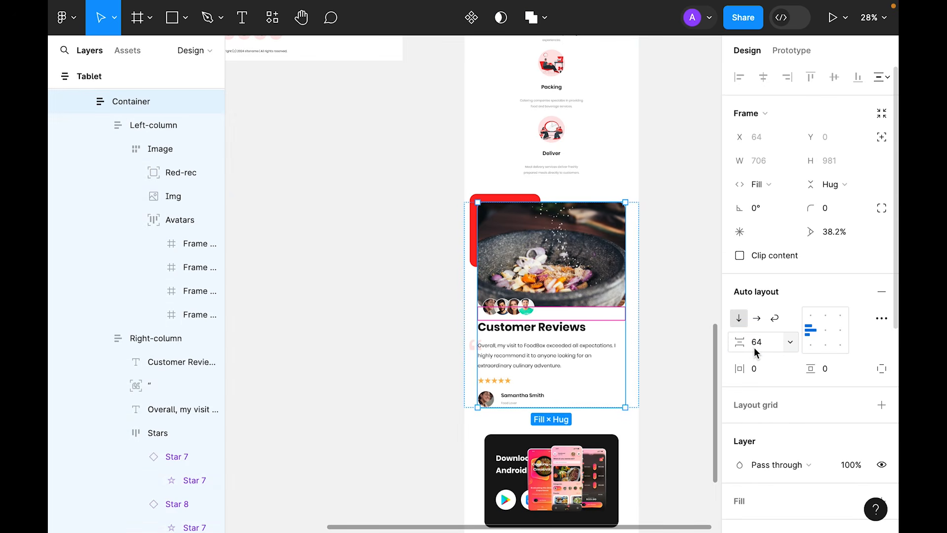
type("96")
left_click(675, 318)
Examine the Tablet's CTA section and the width sizing options of its inner container.
scroll(675, 318, "down", 2)
scroll(676, 316, "up", 1)
scroll(678, 320, "down", 4)
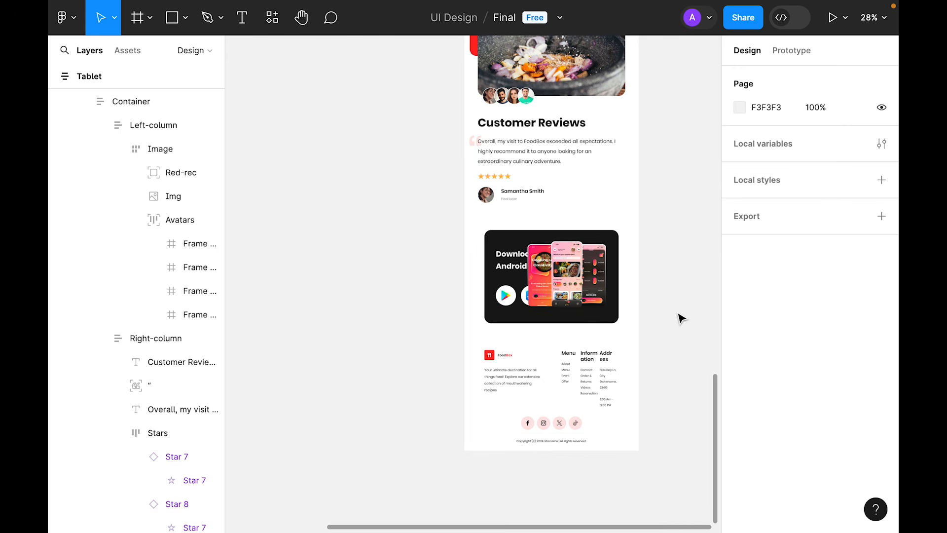
left_click(546, 246)
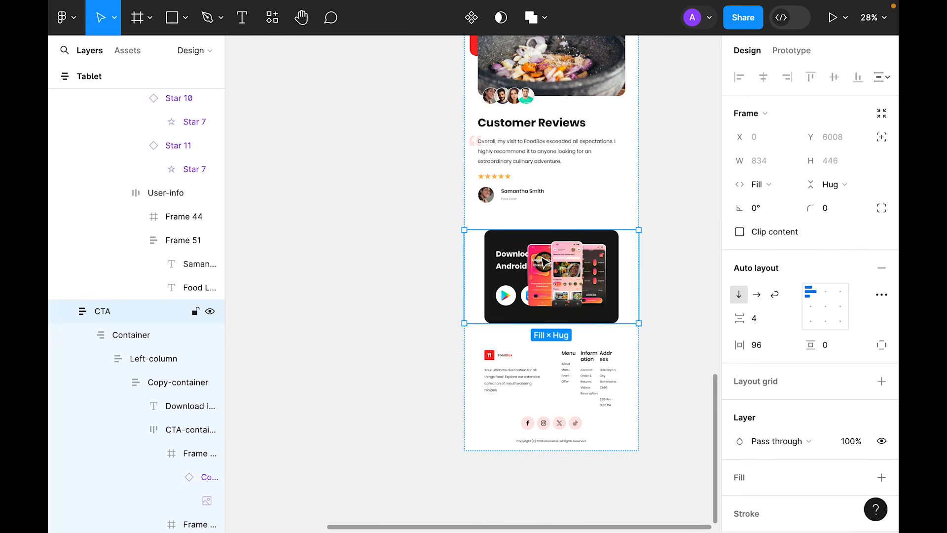
double_click(507, 247)
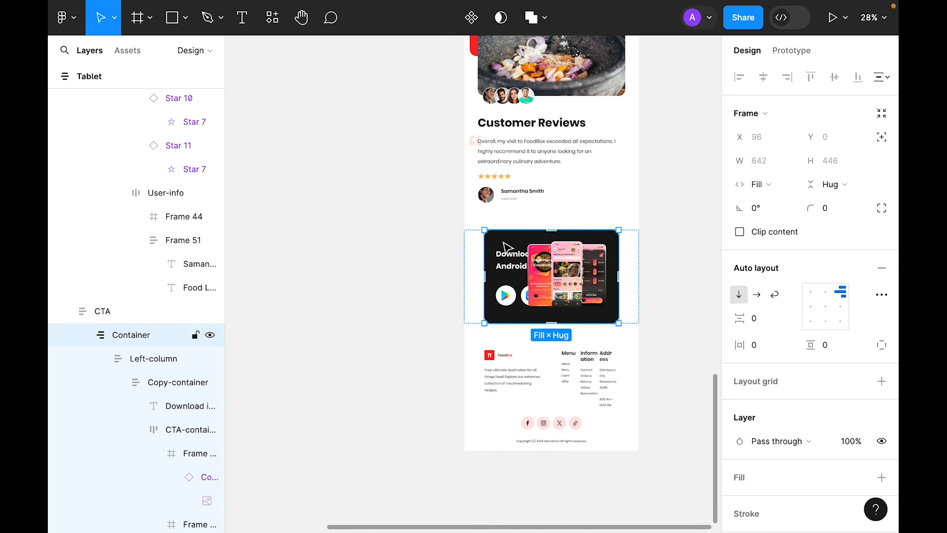
left_click(768, 185)
left_click(773, 184)
left_click(566, 242)
left_click(501, 246)
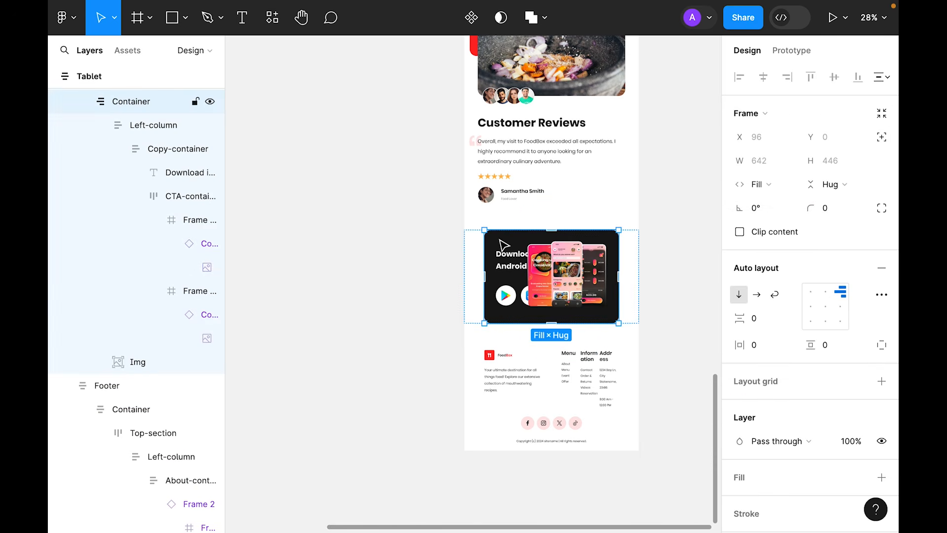
left_click(772, 185)
left_click(779, 185)
Set the horizontal padding of the Tablet's CTA section to 64.
left_click(658, 274)
left_click(624, 266)
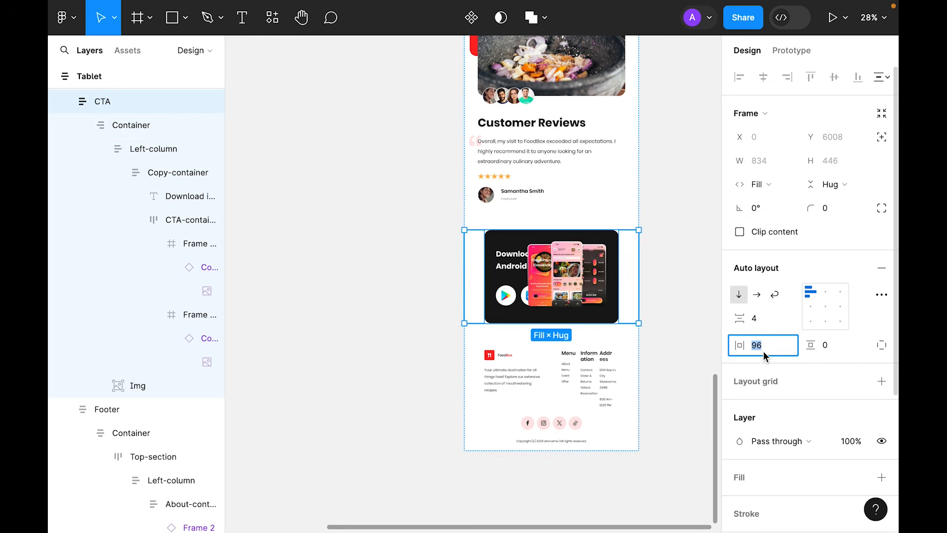
type("64")
key("Return")
Nudge the phone mockup picture in the CTA card rightward until it clears the "Download iOS & Android App" heading.
left_click(546, 284)
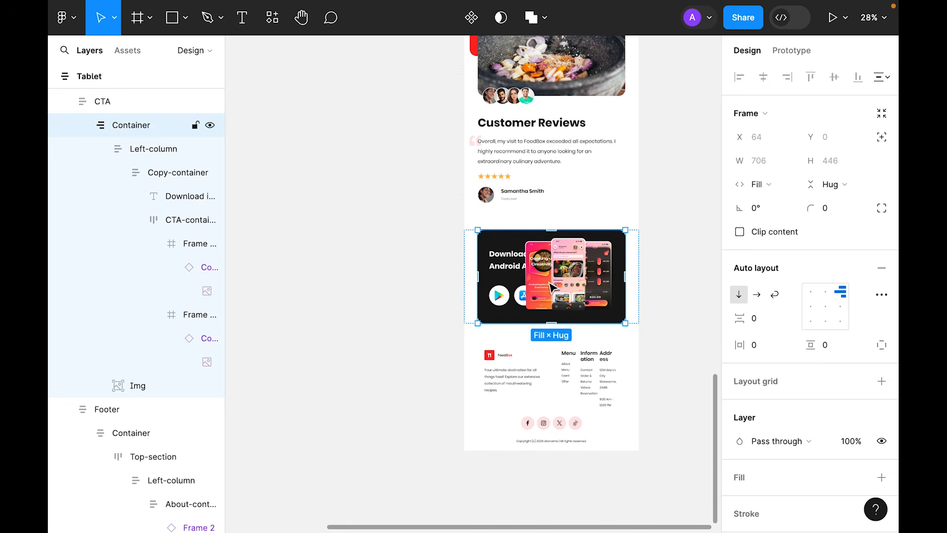
double_click(552, 286)
left_click_drag(552, 286, 566, 286)
key("Right")
key("Right")
key("Right")
key("Right")
key("Right")
key("Right")
key("Right")
key("Right")
key("Right")
key("Right")
key("Right")
key("Right")
key("Right")
key("Right")
key("Right")
key("Right")
key("Right")
key("Right")
key("Right")
key("Right")
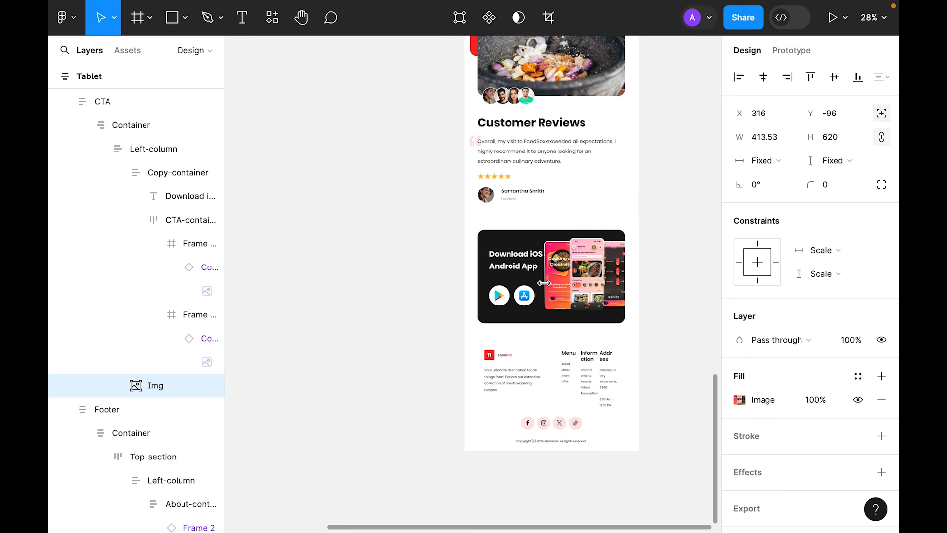
key("Right")
key("Right")
key("Right")
key("Right")
key("Right")
key("Right")
key("Right")
key("Right")
key("Right")
key("Right")
key("Right")
key("Right")
key("Right")
key("Right")
key("Right")
key("Right")
key("Right")
key("Right")
key("Right")
key("Right")
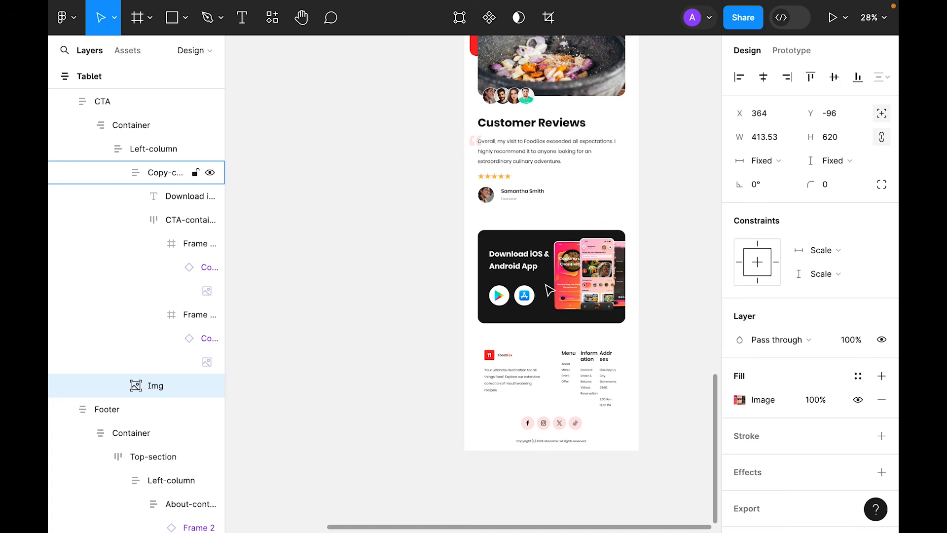
left_click(676, 340)
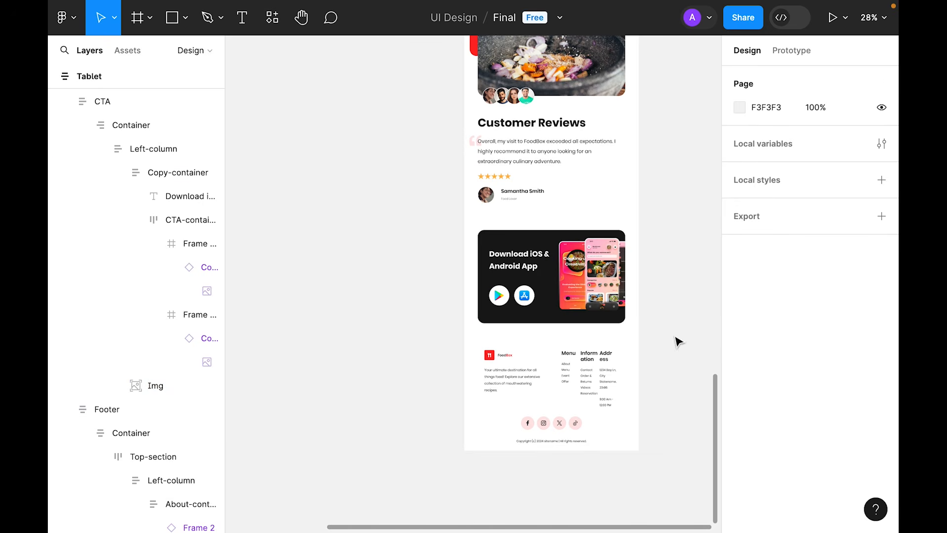
left_click_drag(676, 340, 634, 291)
left_click(492, 221)
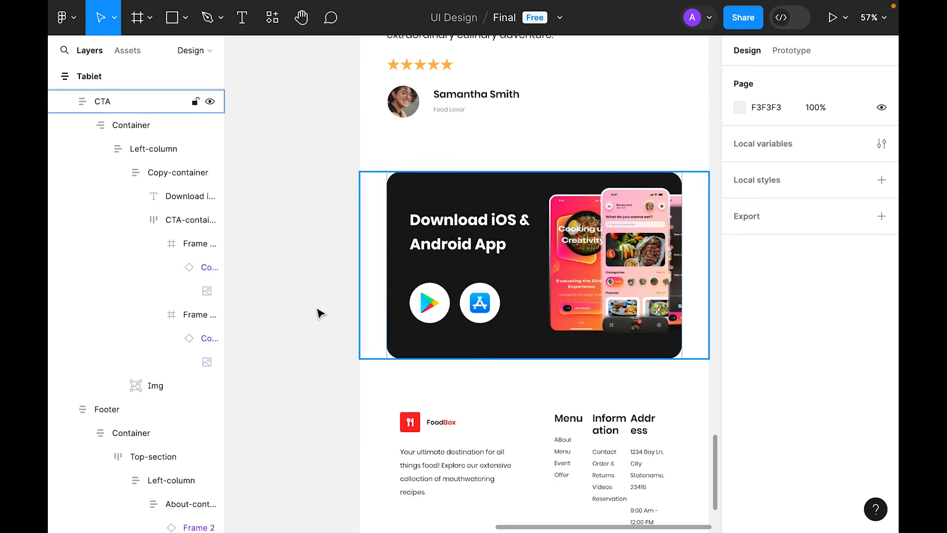
key("minus")
key("minus")
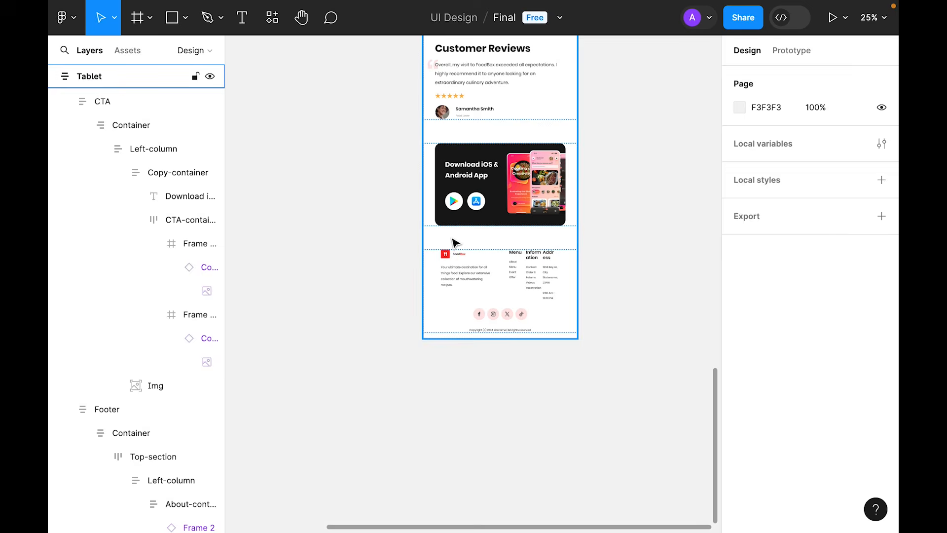
Set the vertical gap between all sections of the Tablet frame to 96.
left_click(452, 239)
scroll(657, 268, "up", 5)
scroll(660, 272, "up", 10)
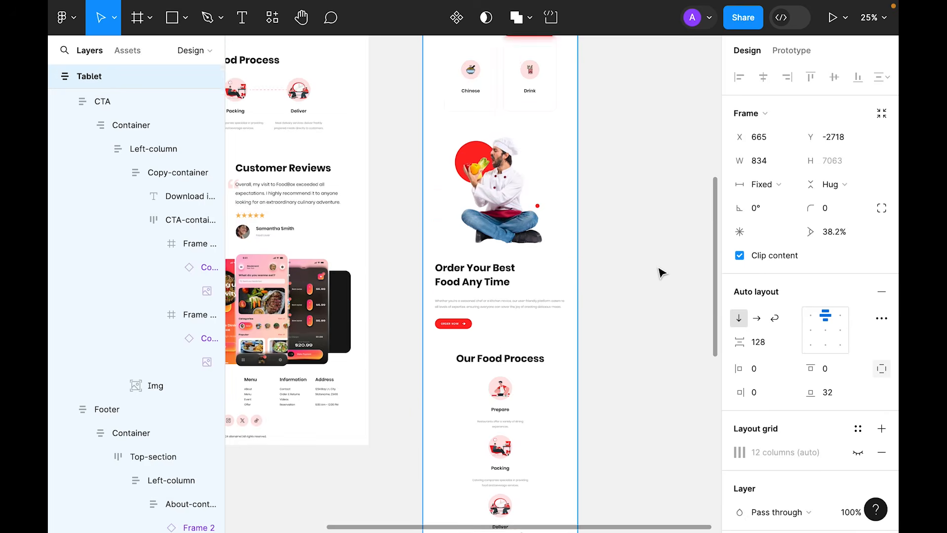
left_click(772, 342)
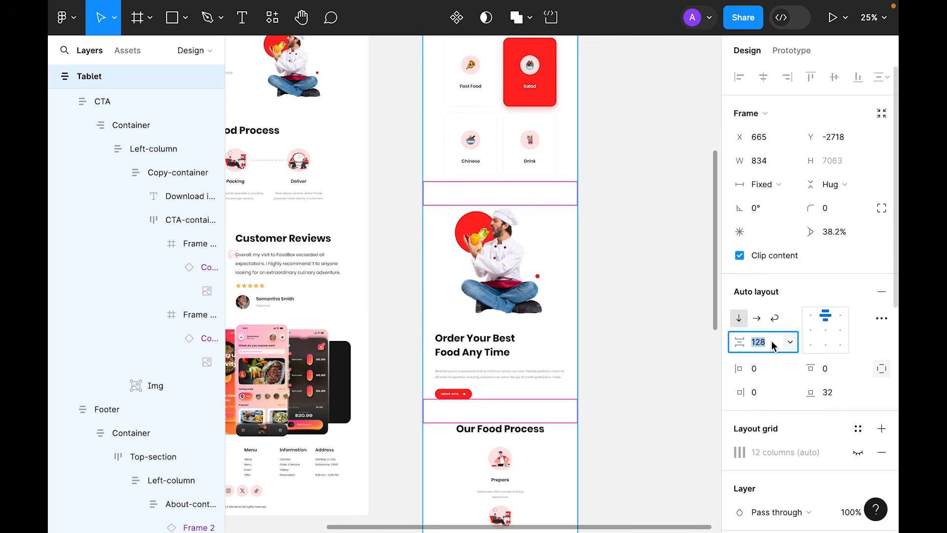
type("96")
key("Return")
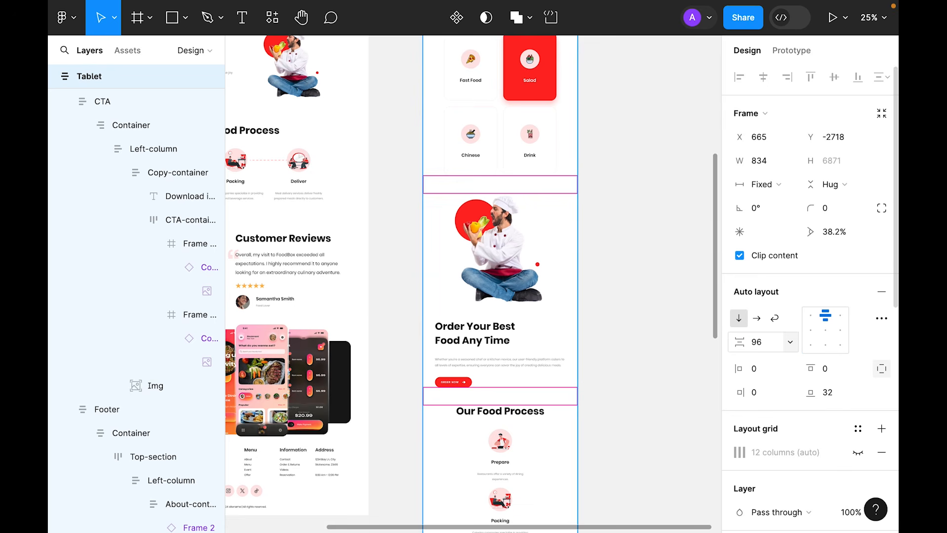
scroll(616, 347, "up", 10)
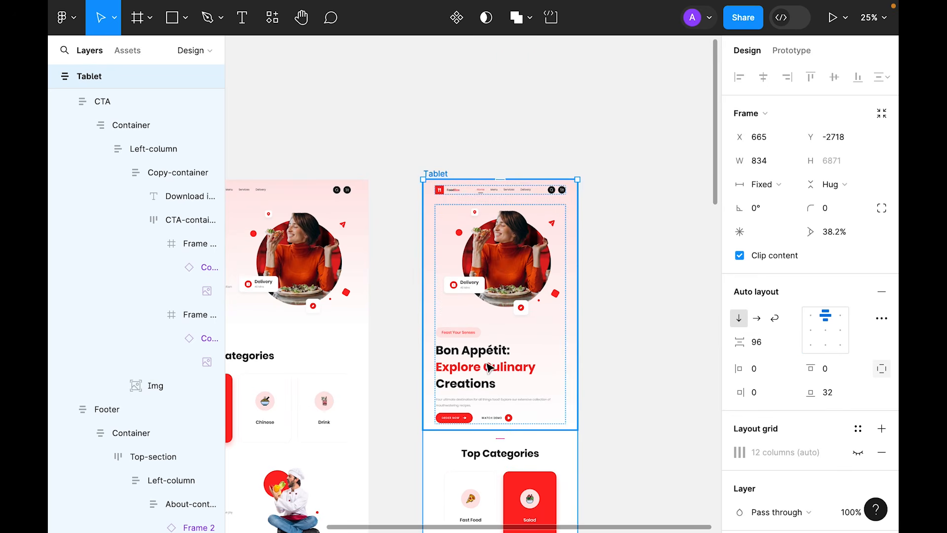
scroll(523, 363, "down", 5)
left_click(669, 271)
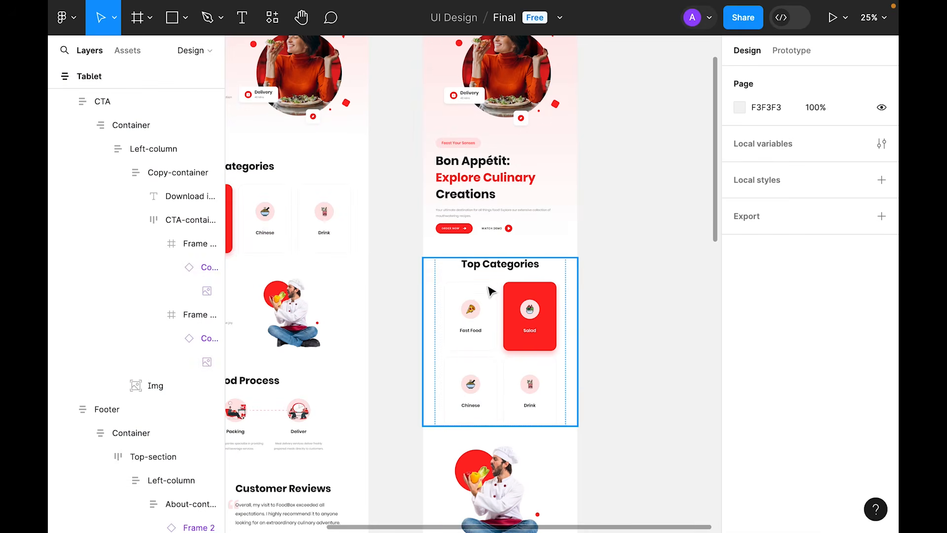
Change the footer's Top-section to a vertical layout so the about text sits above the link columns.
scroll(546, 328, "down", 20)
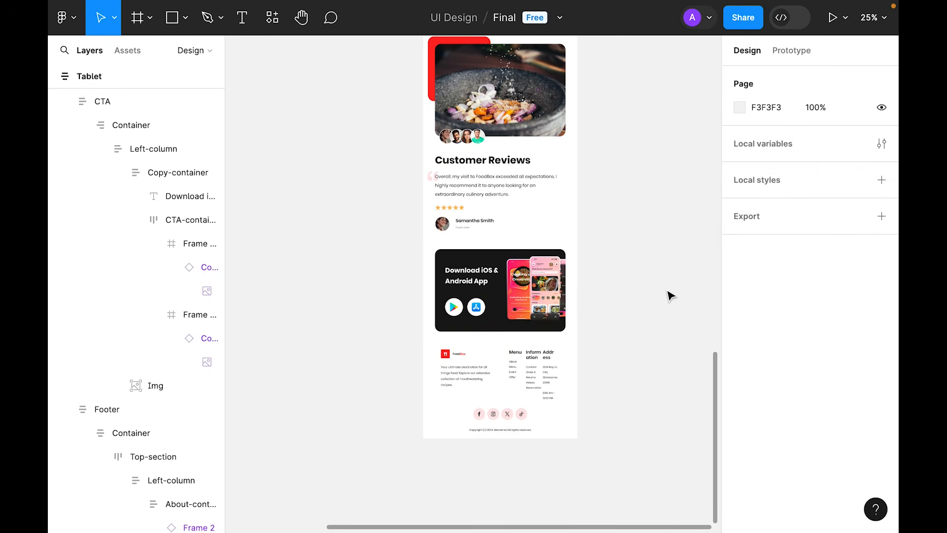
scroll(542, 311, "down", 3)
left_click(483, 293)
double_click(483, 291)
double_click(472, 286)
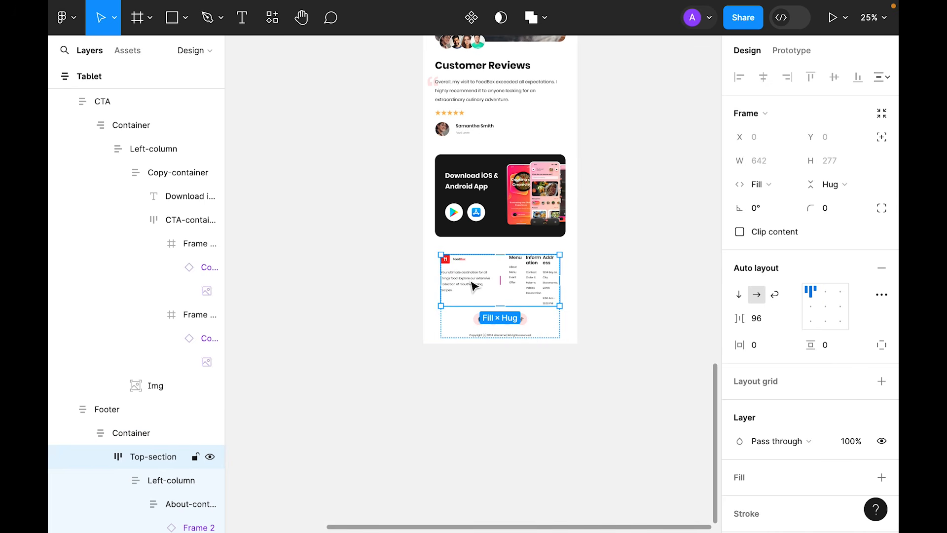
left_click(739, 295)
left_click(654, 261)
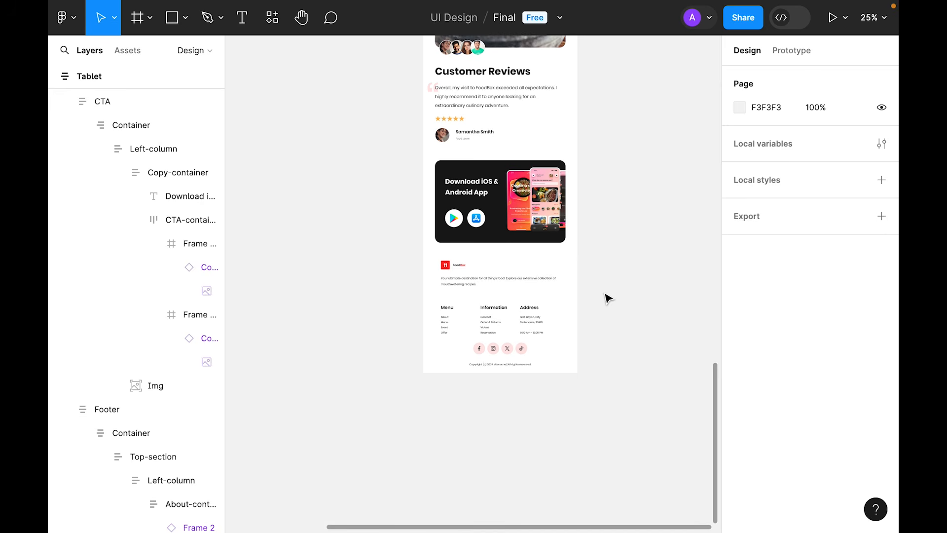
Set the gap between the about text and the link columns in the footer's Top-section to 64.
double_click(515, 297)
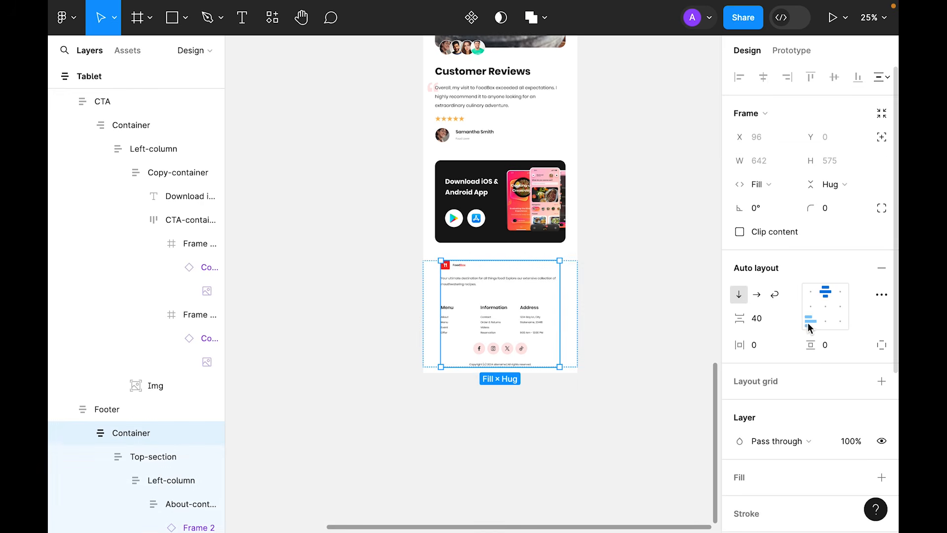
double_click(514, 288)
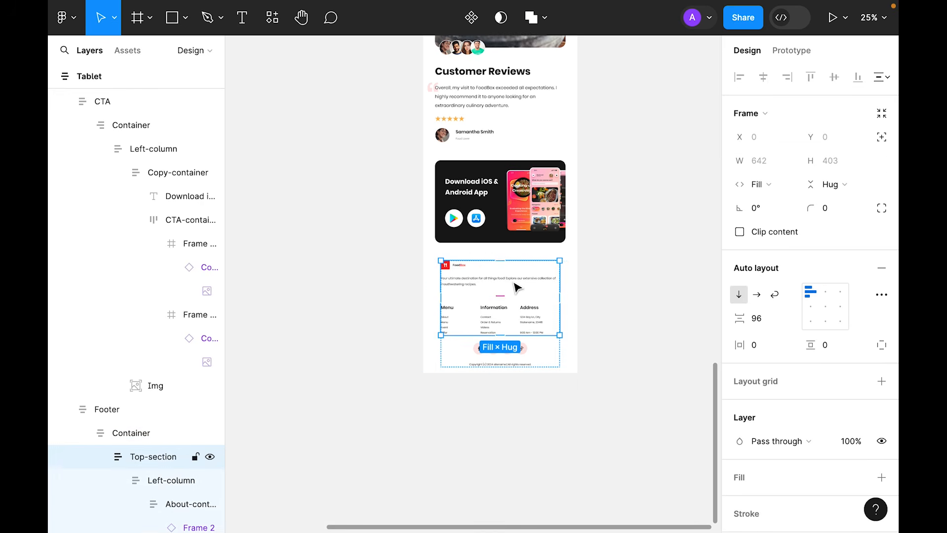
left_click(771, 322)
type("64")
key("Return")
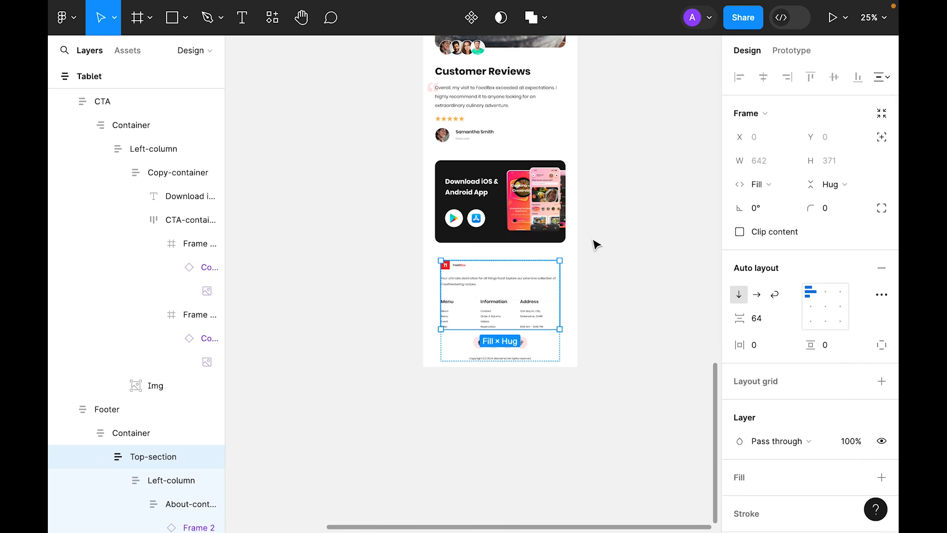
Break the footer's description text so its second line starts at "collection of mouthwatering recipes.".
double_click(508, 286)
double_click(508, 287)
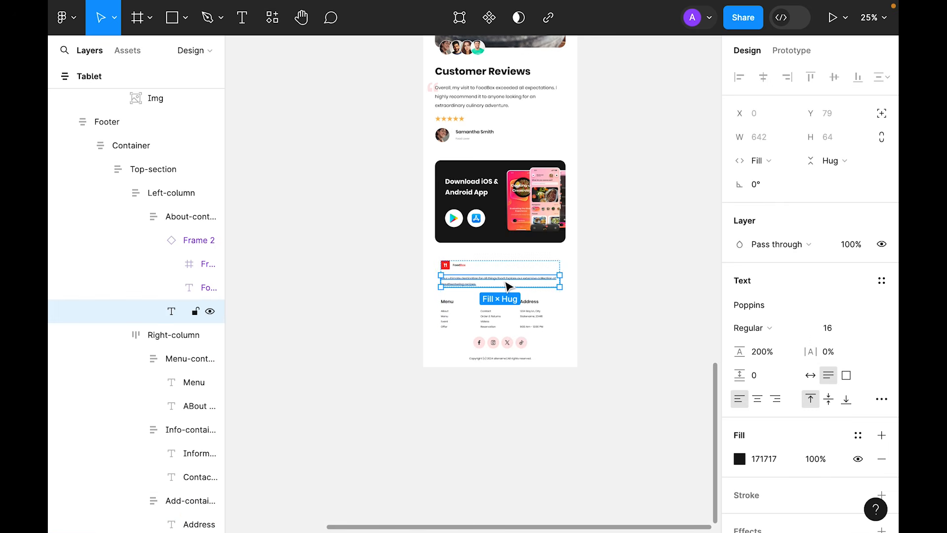
double_click(535, 279)
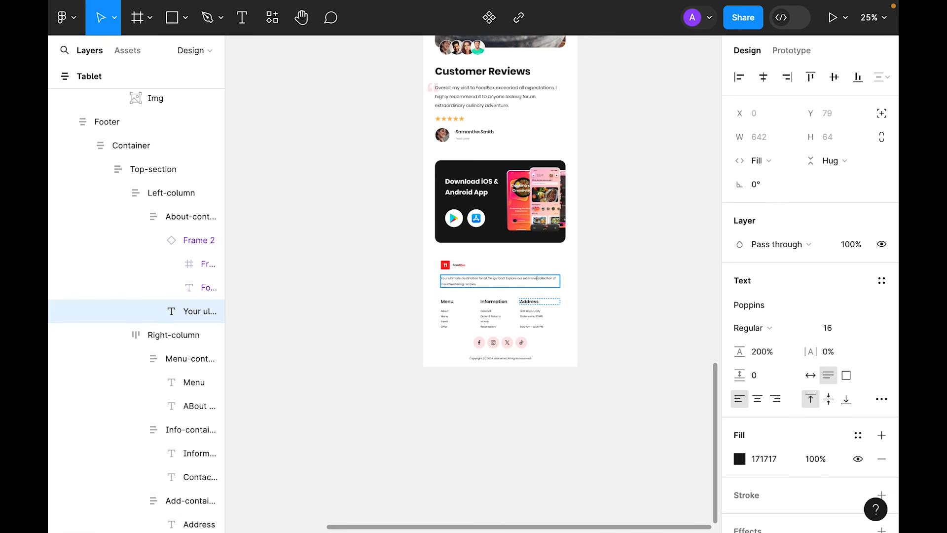
key("Return")
key("super+plus")
left_click(248, 231)
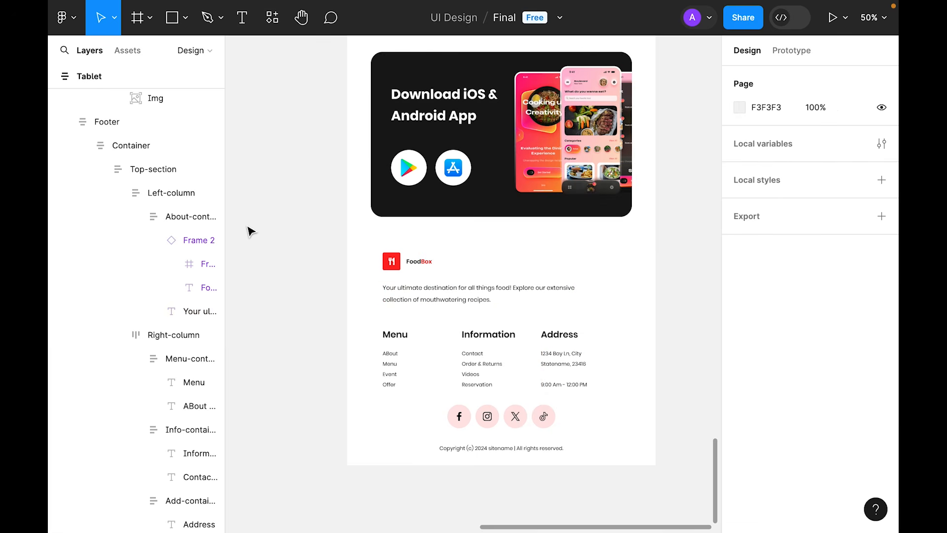
key("super+minus")
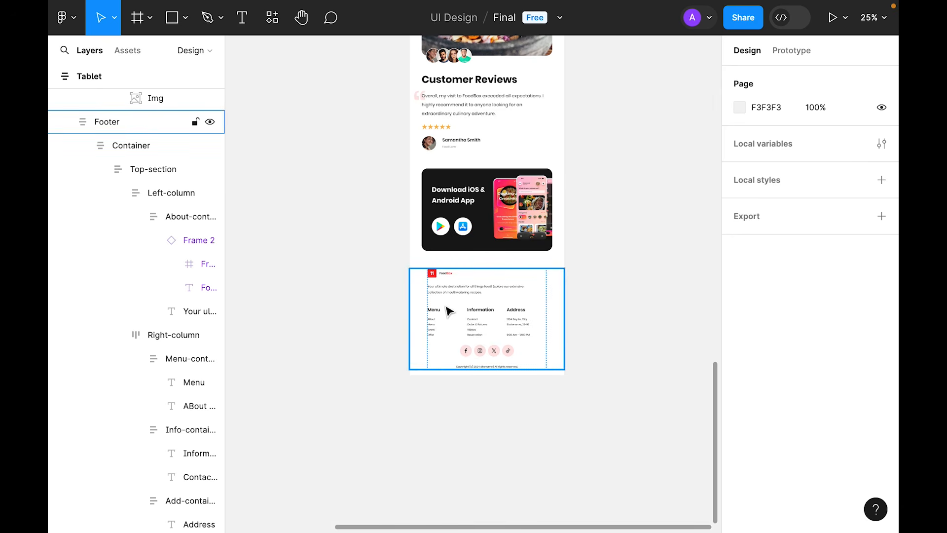
left_click(519, 327)
double_click(521, 328)
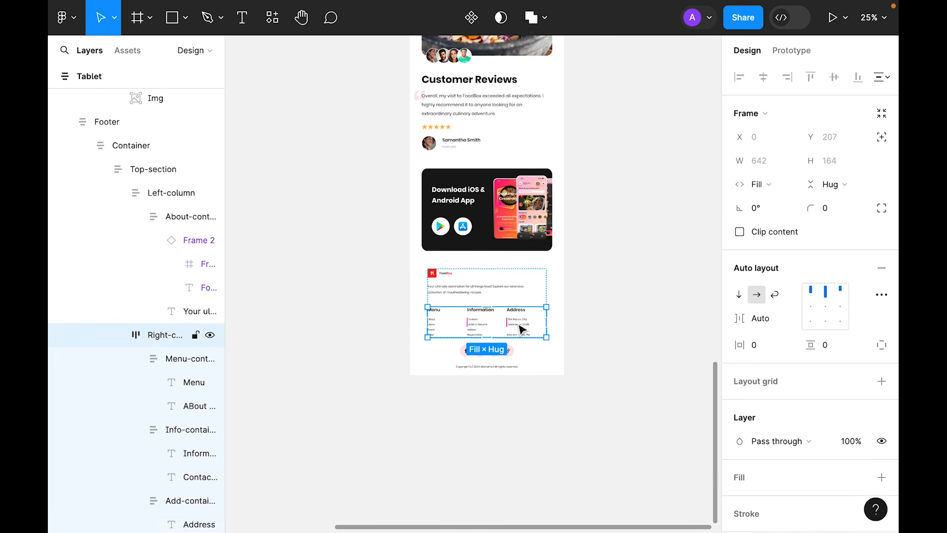
left_click(536, 407)
Try widening the Tablet frame to about 2695 to test how its sections adapt, and undo the resize.
key("super+minus")
scroll(463, 111, "up", 10)
left_click(459, 118)
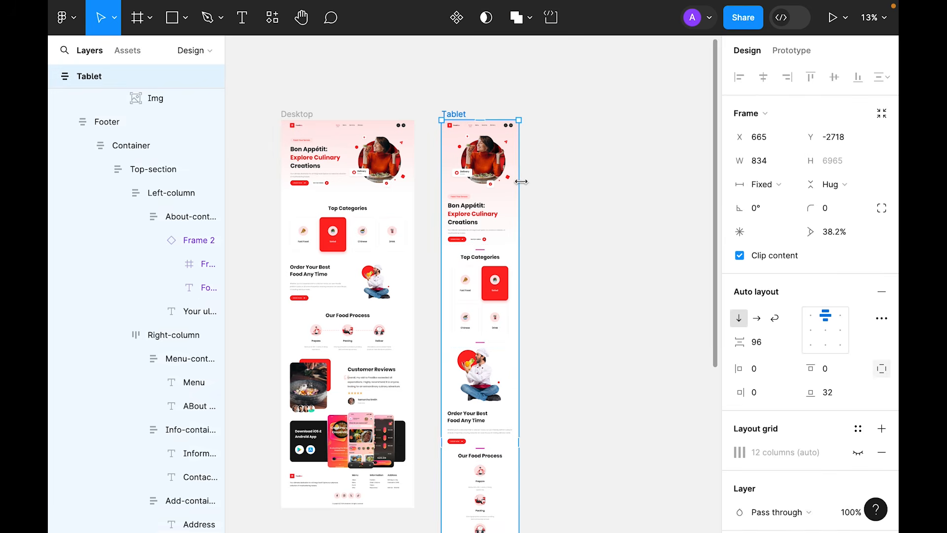
left_click_drag(535, 186, 519, 208)
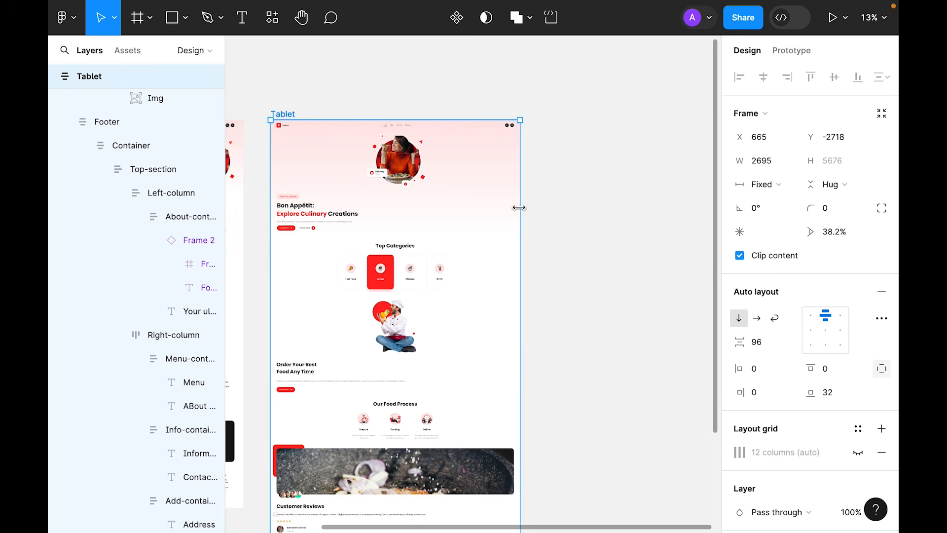
key("super+z")
left_click_drag(419, 150, 662, 161)
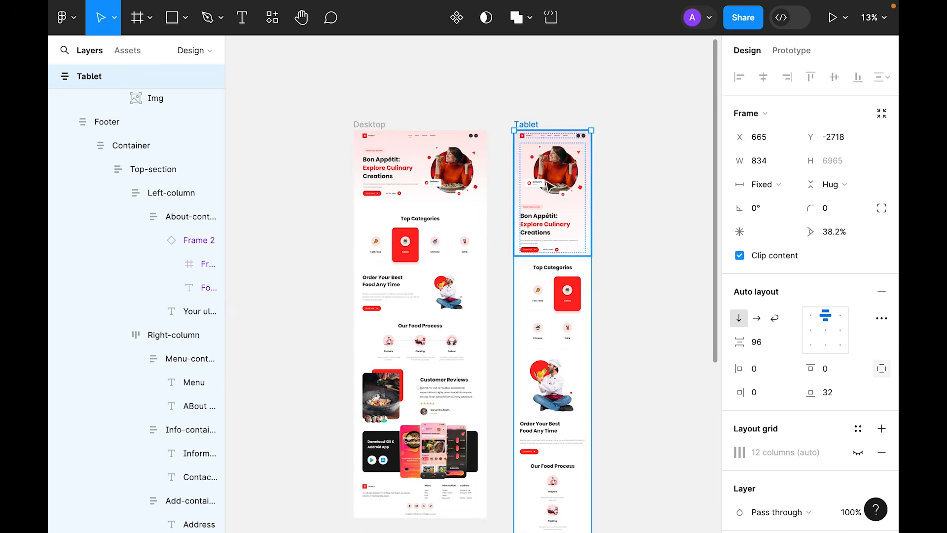
Set the height of the Hero's Right-column, which holds the picture of the woman, to Fill container.
left_click(563, 168, "super")
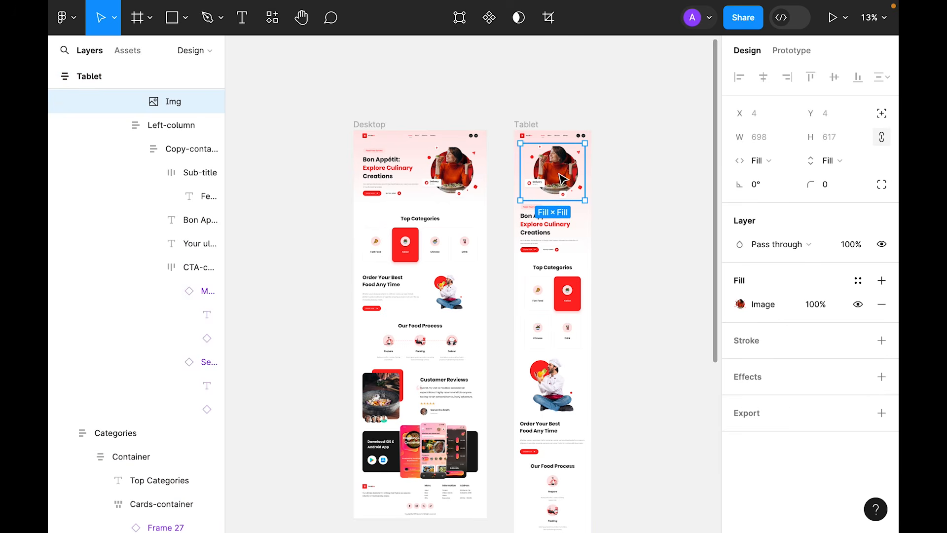
double_click(566, 176)
left_click(493, 197)
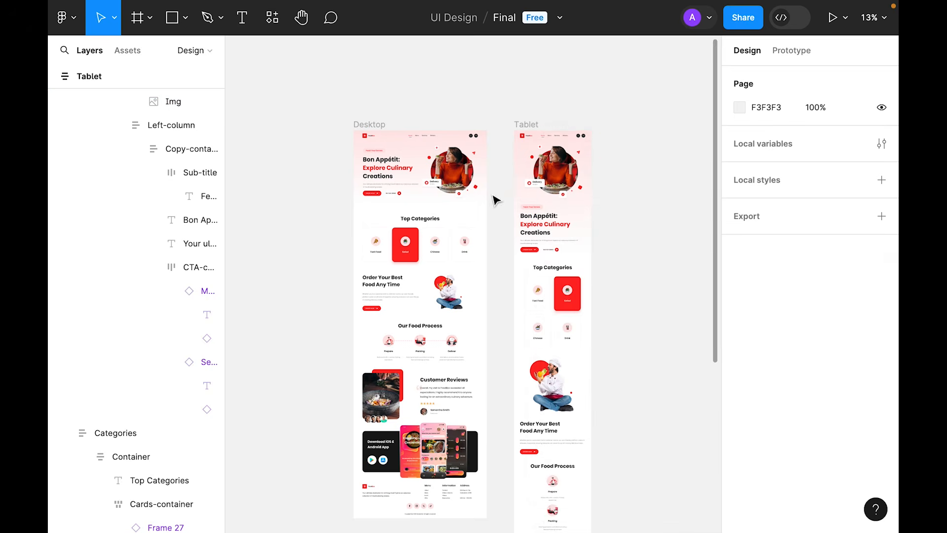
left_click(561, 170)
left_click(561, 170)
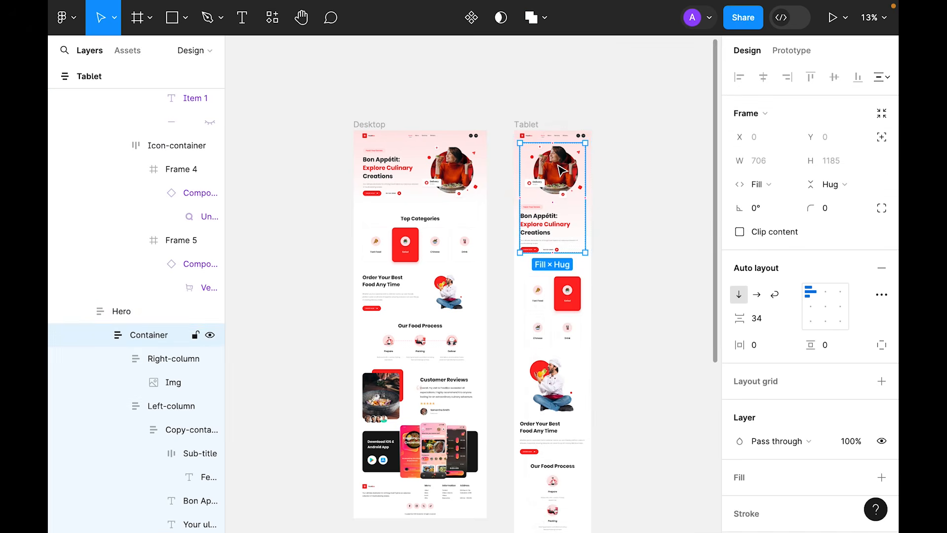
left_click(561, 170)
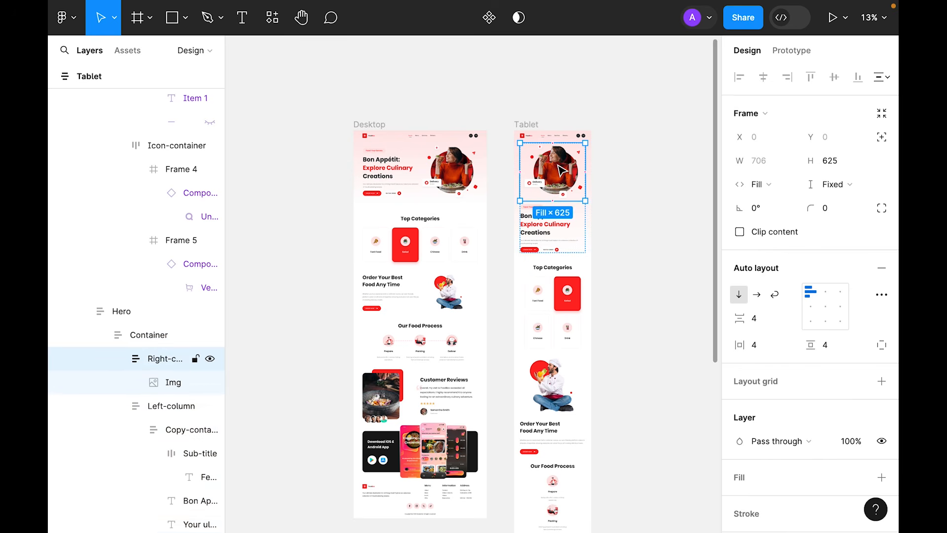
left_click(833, 184)
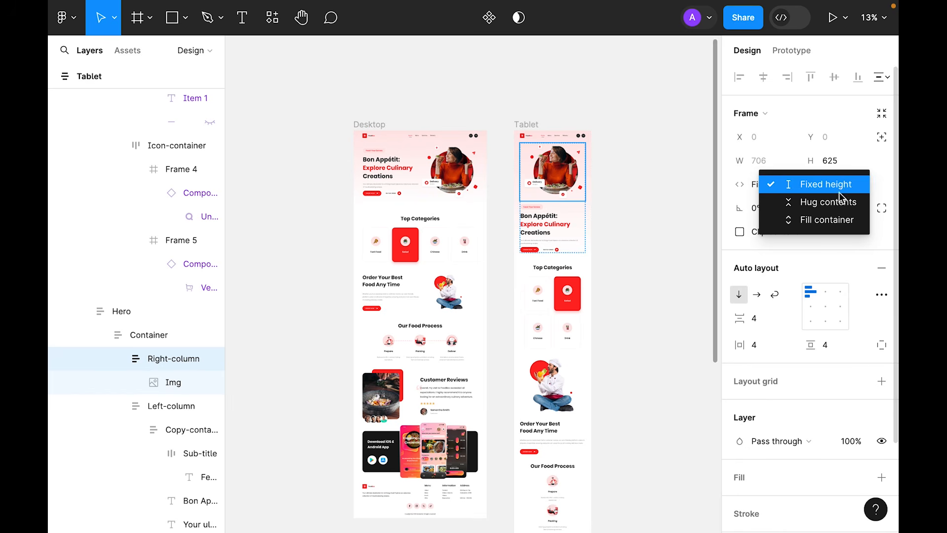
left_click(827, 220)
left_click(549, 176)
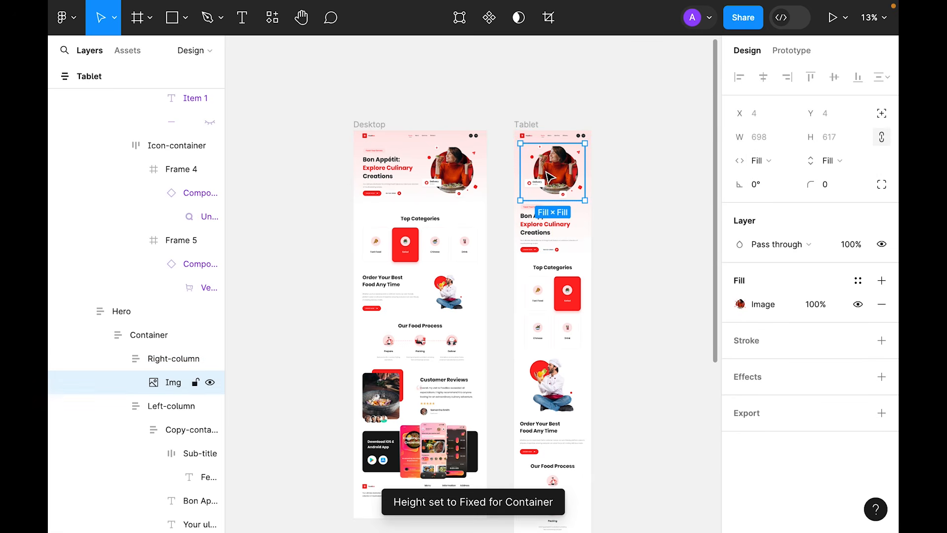
Try resizing the Tablet frame's width by its side edge.
left_click(650, 172)
left_click(516, 122)
mouse_move(605, 189)
left_mouse_down()
mouse_move(661, 192)
mouse_move(588, 193)
left_mouse_up()
left_click(644, 173)
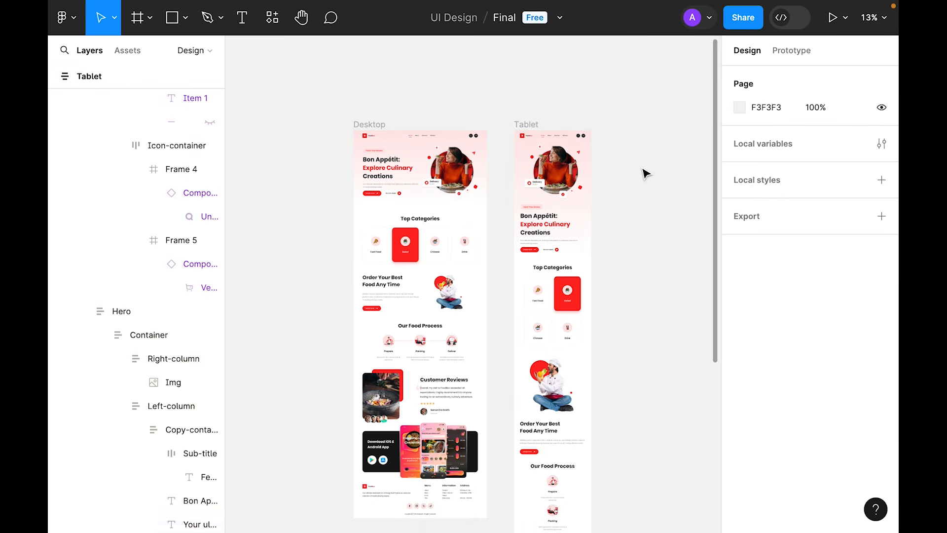
left_click(517, 127)
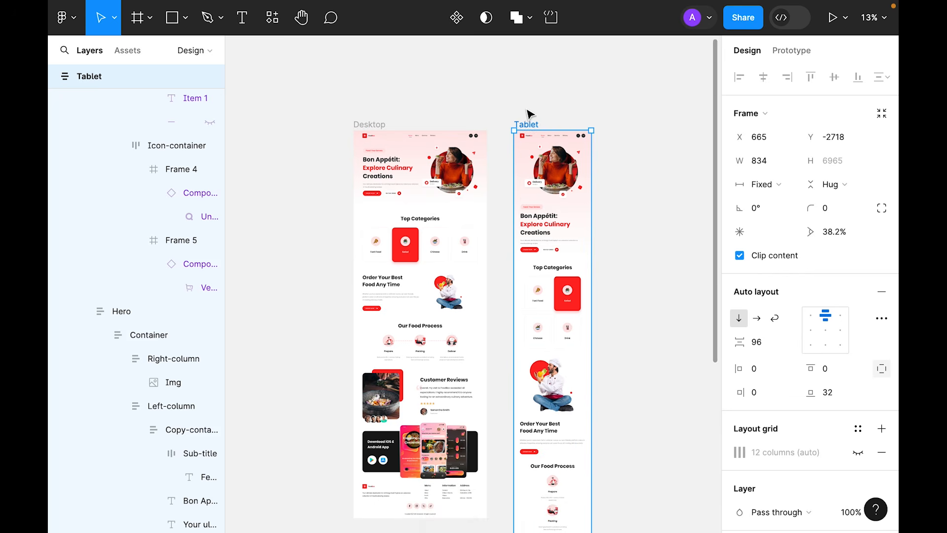
left_click(527, 109)
key("plus")
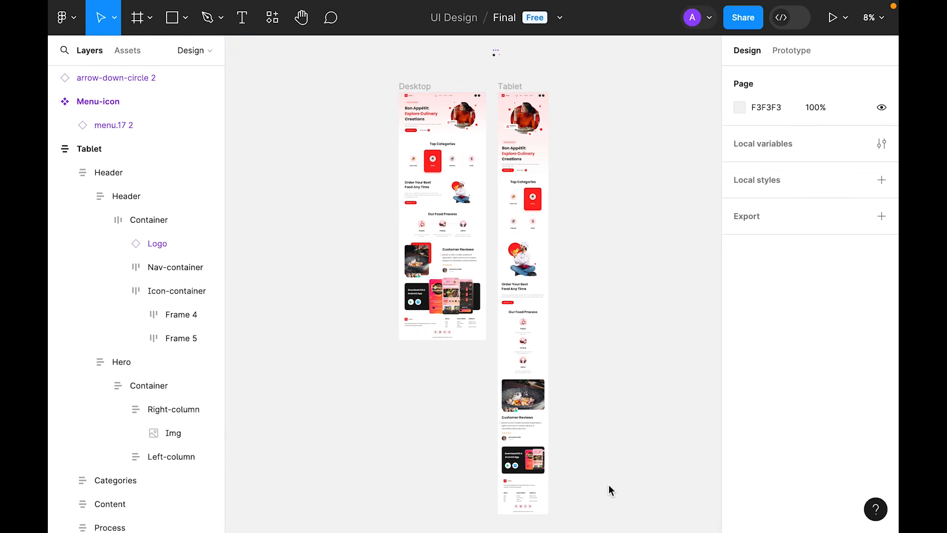
Try narrowing the Desktop frame and widening the Tablet frame to test how their sections adapt, undoing each resize.
left_click(414, 86)
left_click(506, 89)
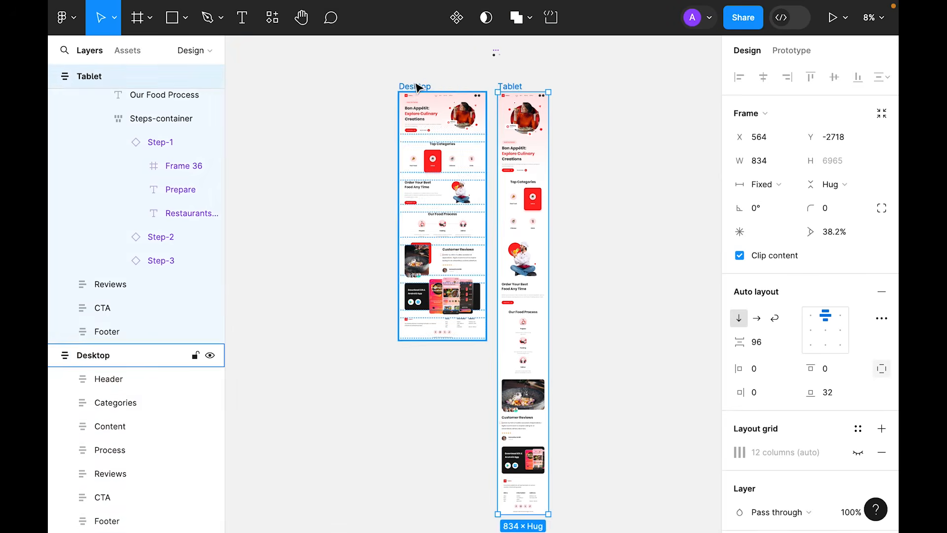
left_click(414, 87)
left_click_drag(484, 145, 454, 144)
key("super+z")
left_click(511, 86)
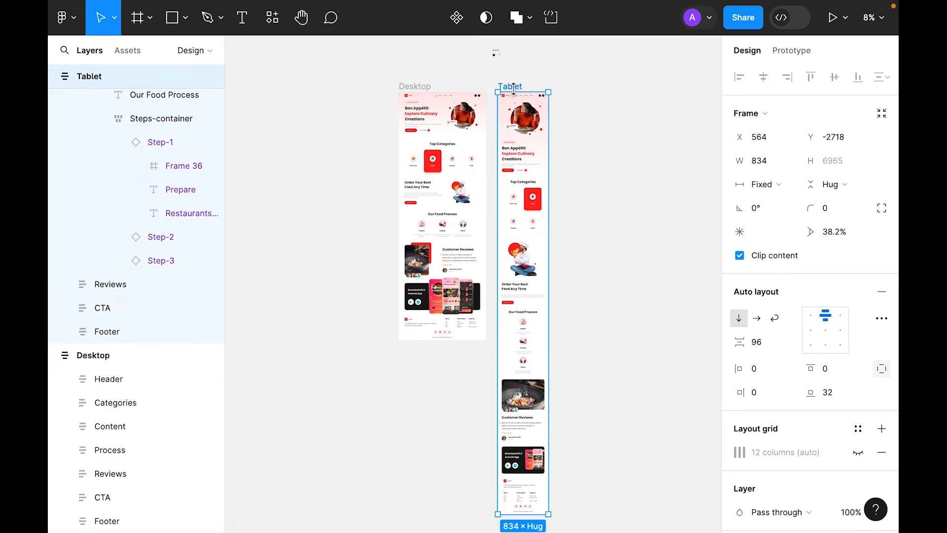
left_click_drag(549, 132, 621, 134)
key("super+z")
left_click(632, 123)
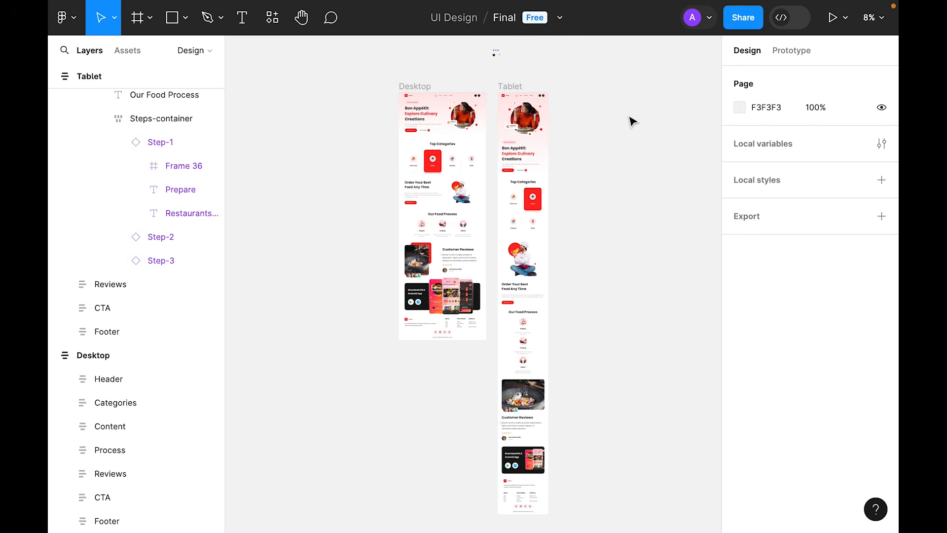
Duplicate the Tablet frame, resize the copy to the iPhone 13 mini preset (375×812), and make its height hug contents.
left_click(510, 87)
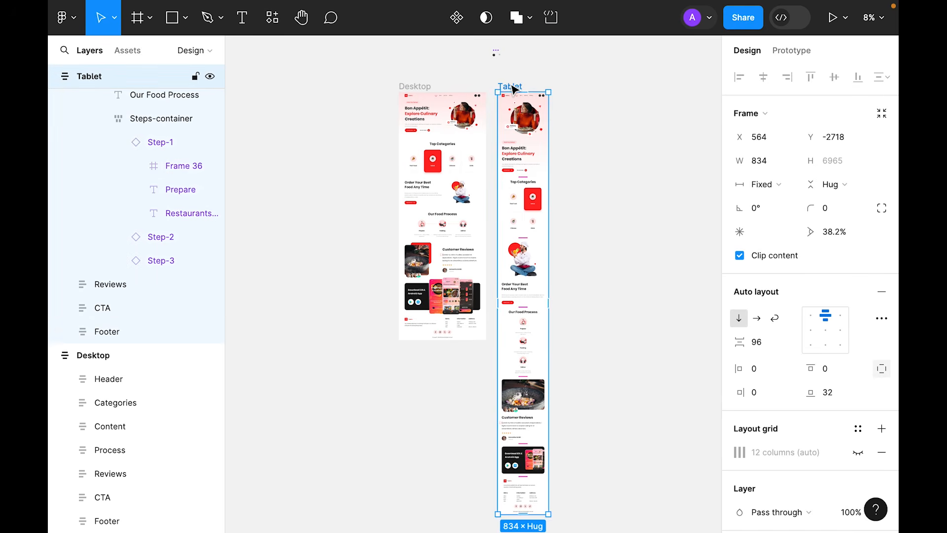
key("super+d")
left_click(745, 113)
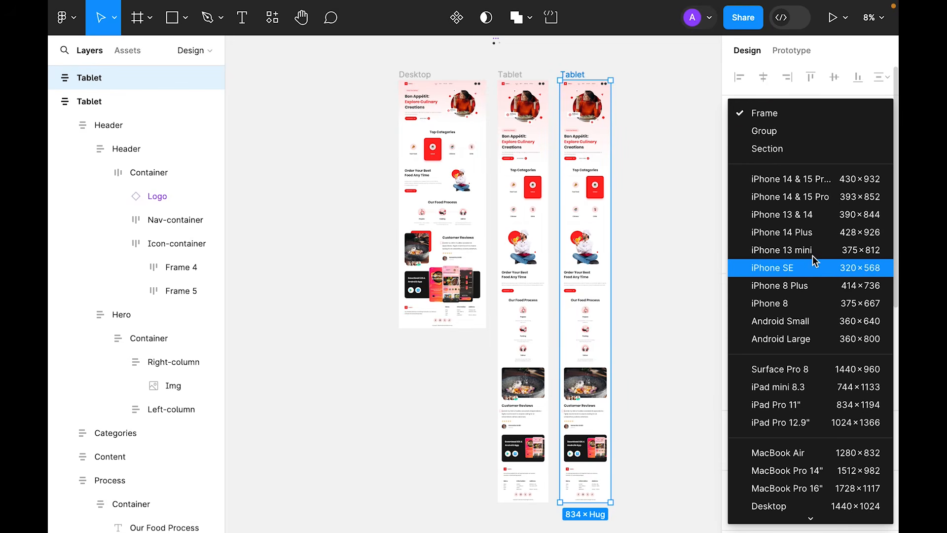
left_click(860, 251)
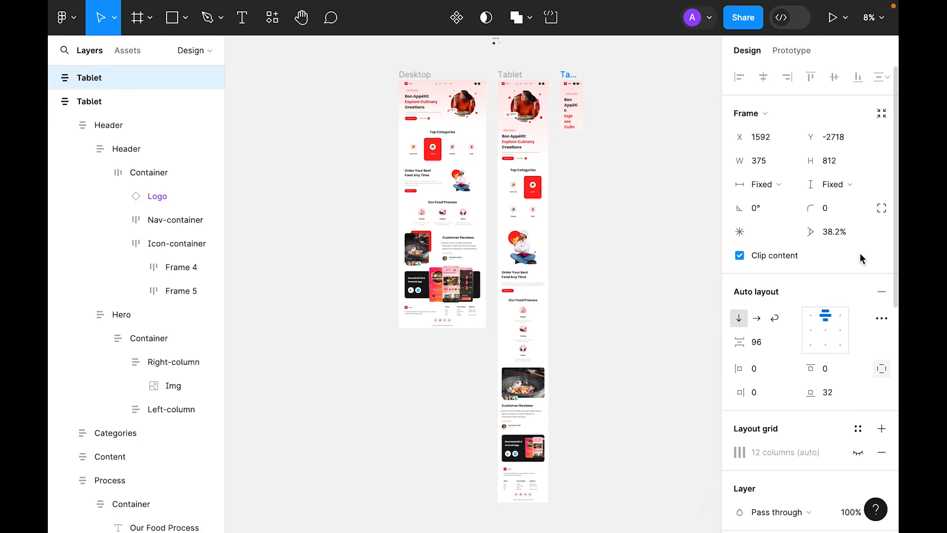
left_click(849, 185)
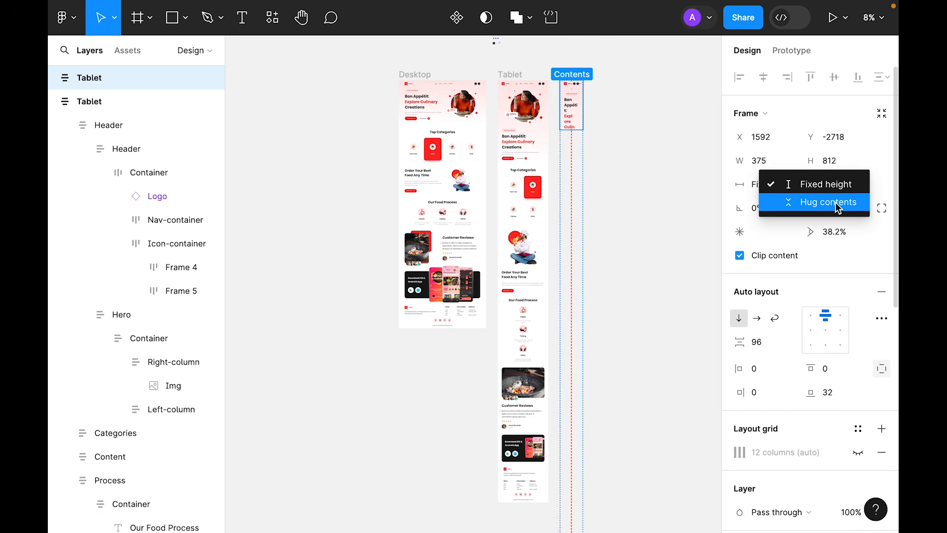
left_click(835, 203)
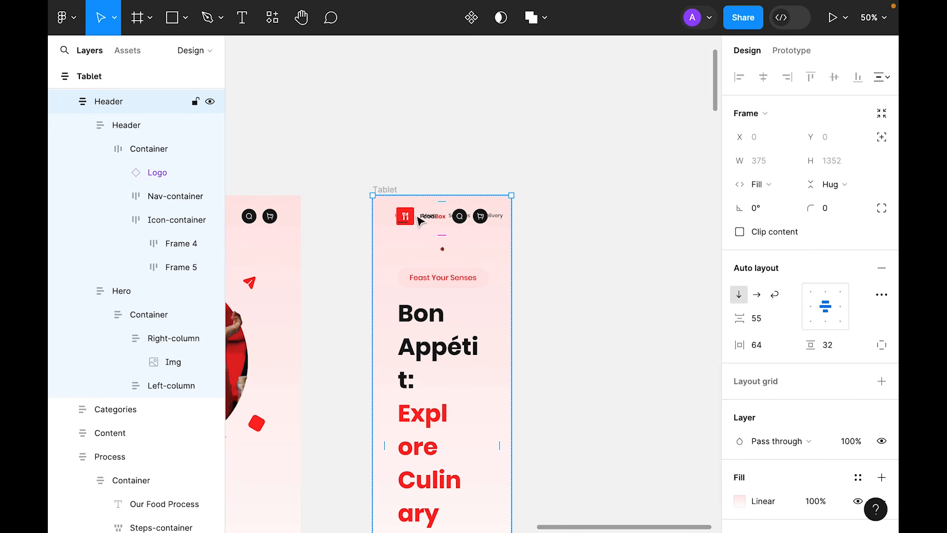
Set the outer Header's horizontal padding to 24 in the phone-size copy and delete its Nav-container.
scroll(432, 236, "down", 4)
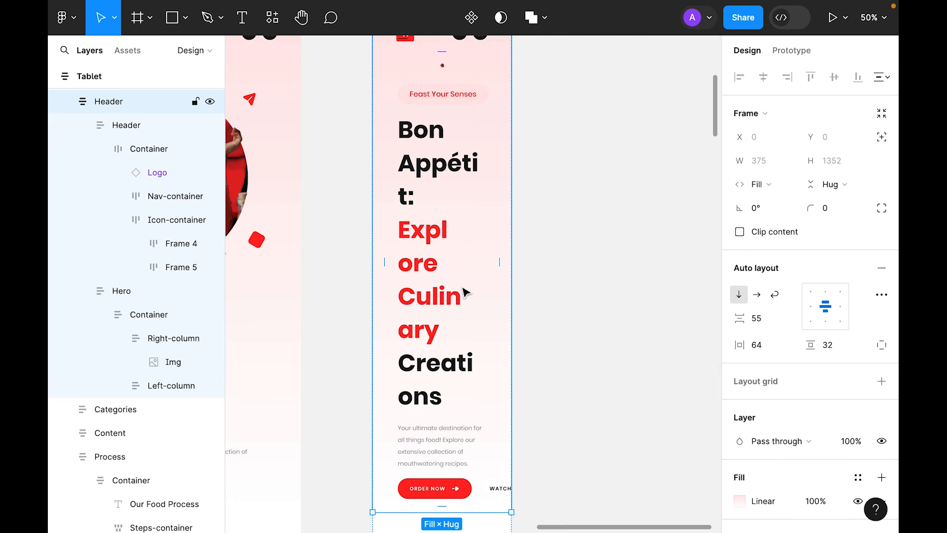
left_click(782, 347)
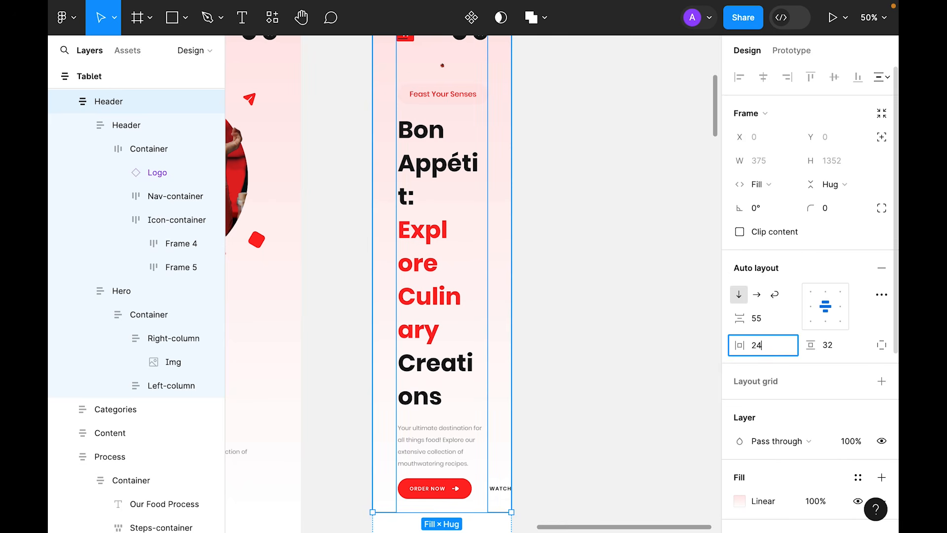
key("Return")
scroll(613, 228, "up", 4)
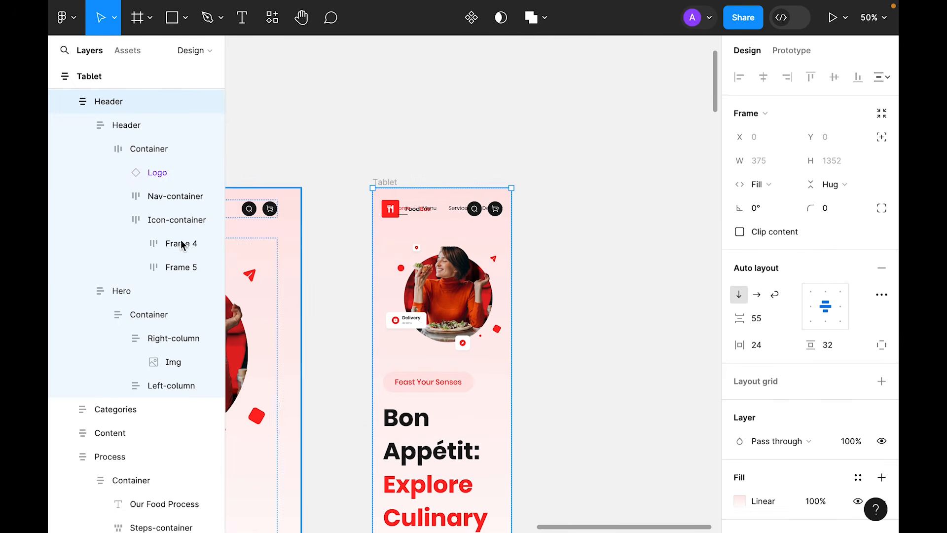
left_click(170, 199)
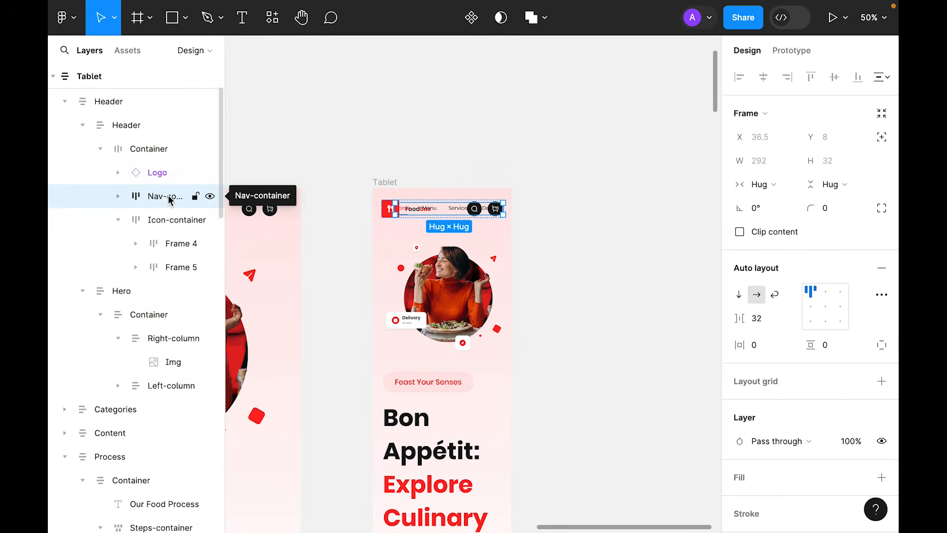
key("Delete")
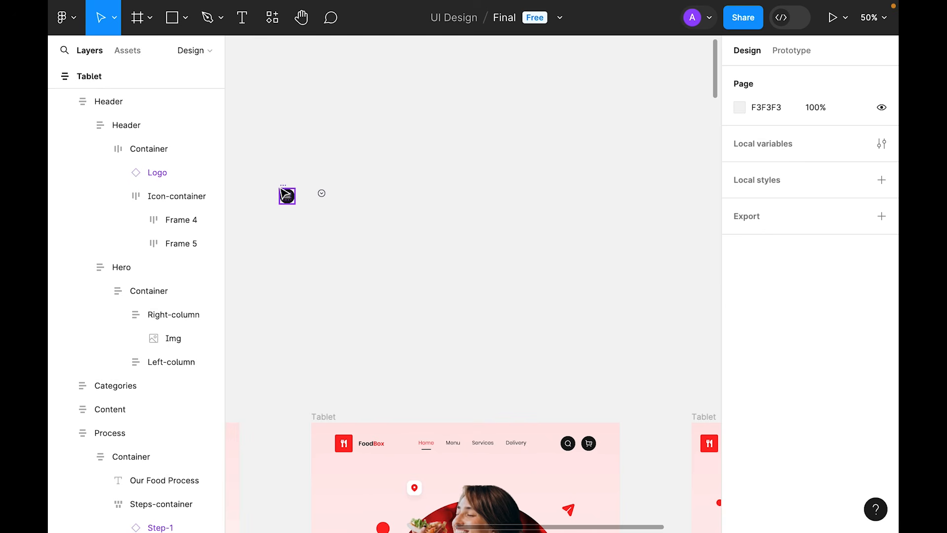
Replace the search icon in the phone-size header with the Menu-icon component and delete the cart icon beside it.
left_click(279, 187)
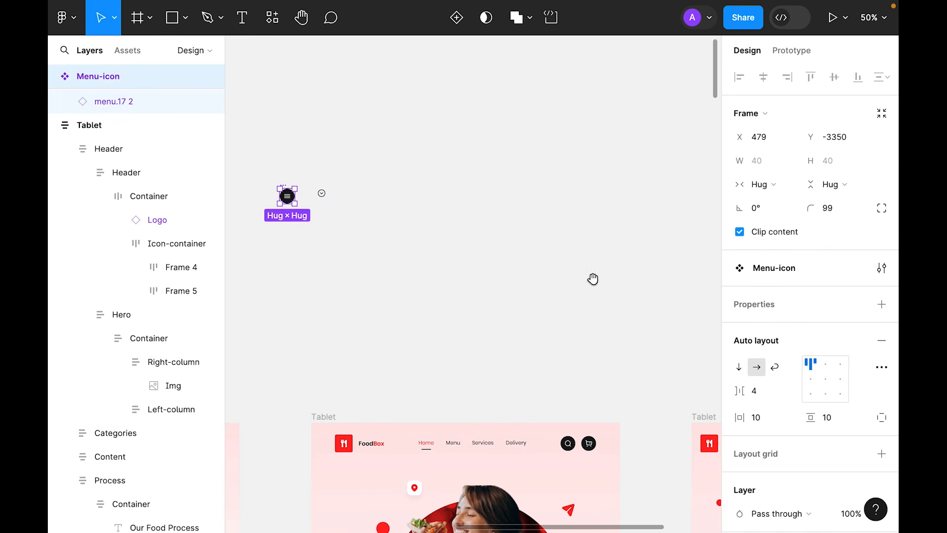
scroll(593, 277, "right", 5)
scroll(593, 276, "down", 3)
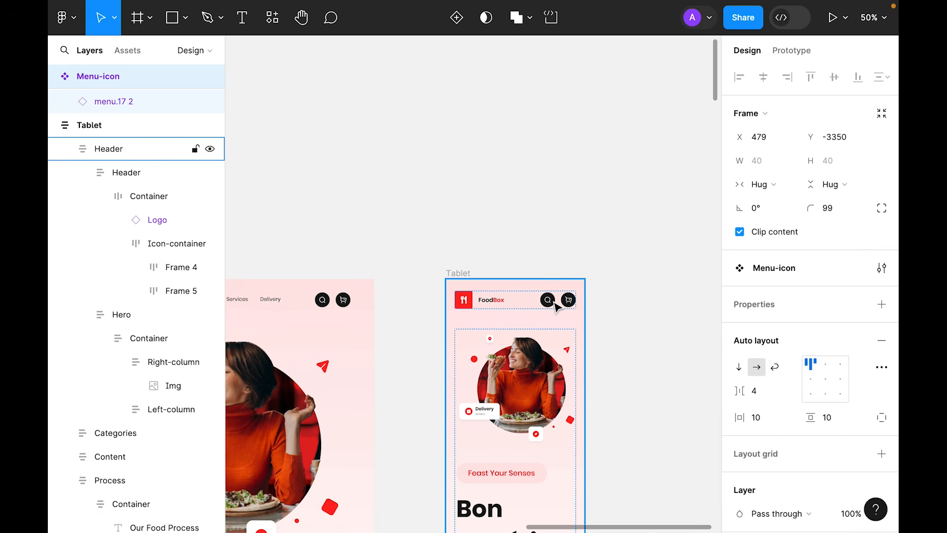
double_click(549, 306)
double_click(548, 305)
double_click(548, 305)
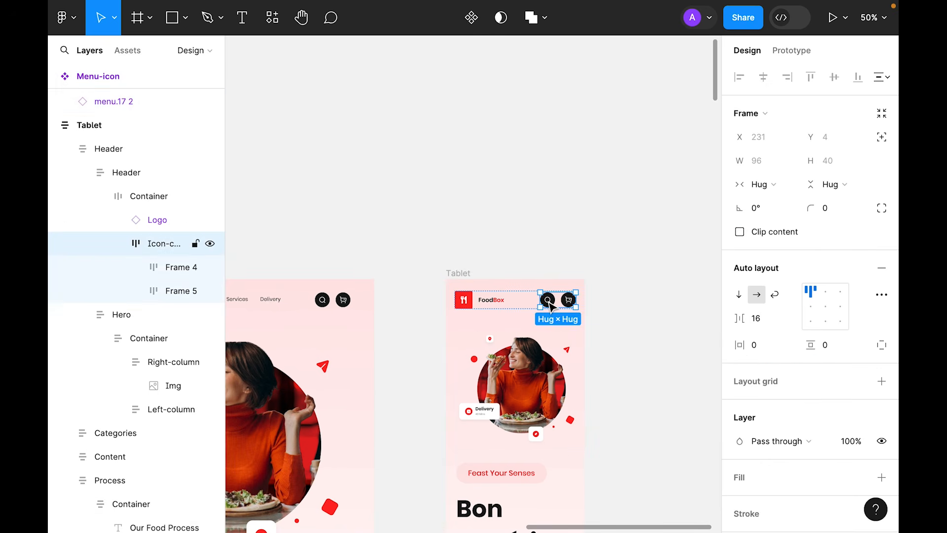
double_click(549, 306)
right_click(549, 306)
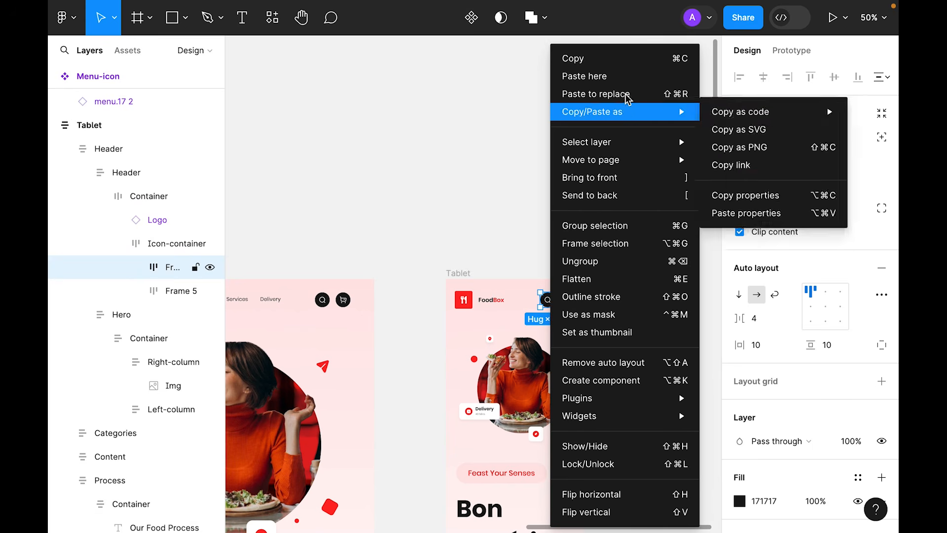
left_click(644, 94)
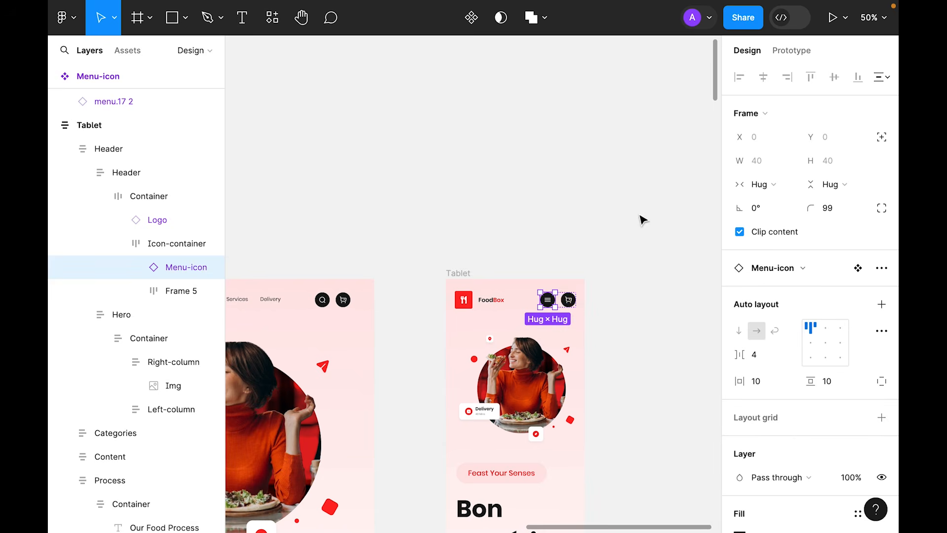
left_click(570, 304)
key("Delete")
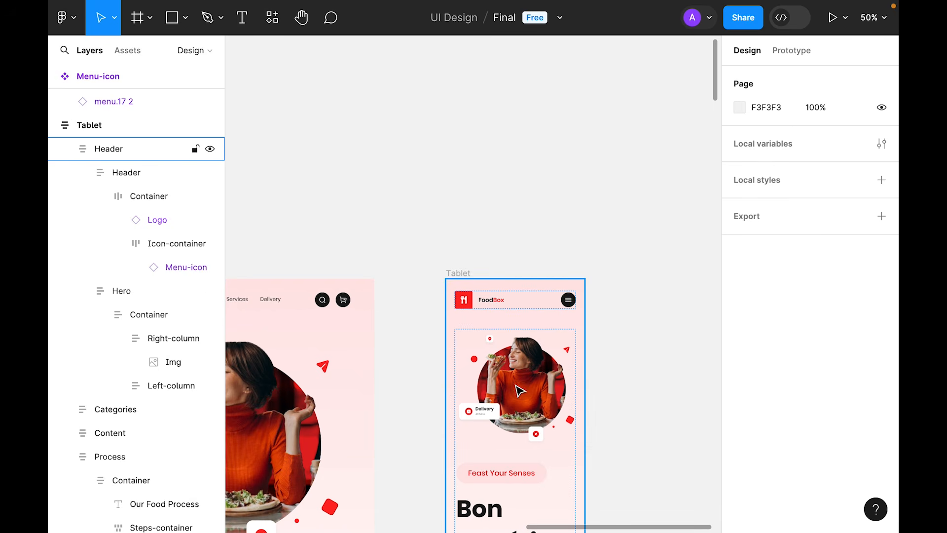
Set the vertical gap between the navigation row and the Hero to 32 in the phone-size copy's outer Header.
scroll(635, 274, "down", 3)
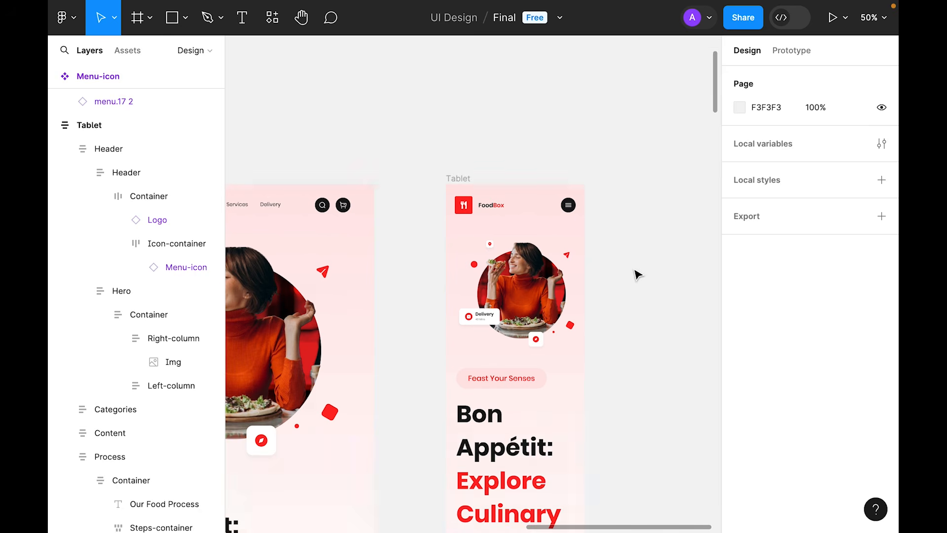
left_click(503, 211)
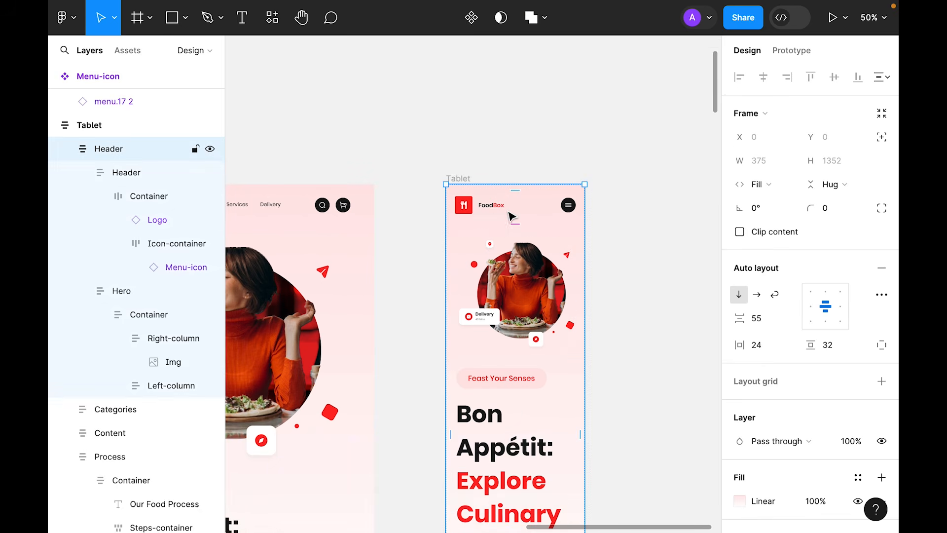
scroll(517, 213, "down", 3)
left_click(524, 211)
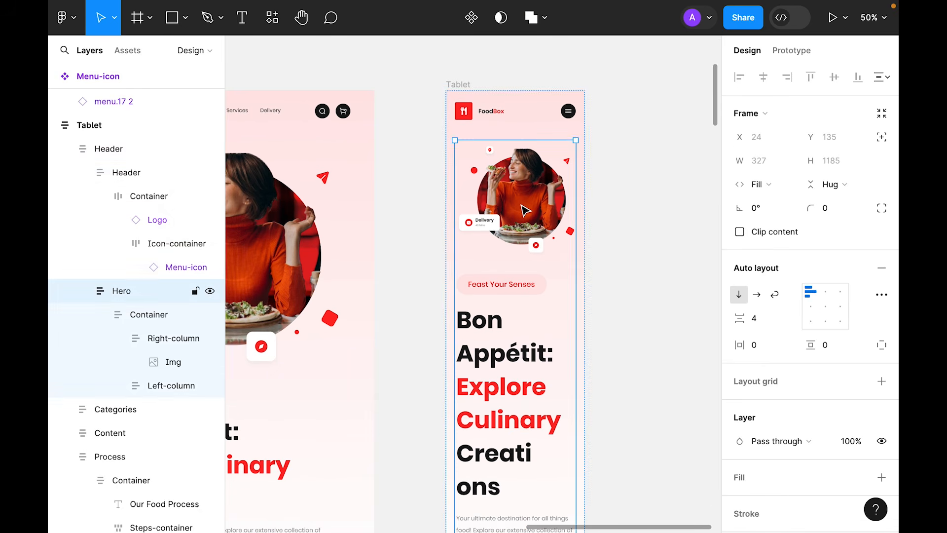
left_click(613, 123)
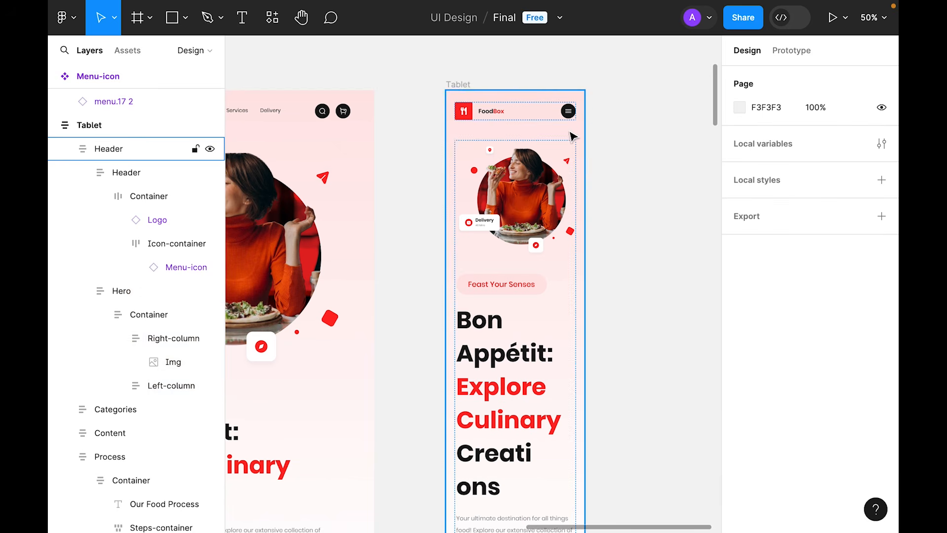
left_click(571, 133)
left_click(758, 323)
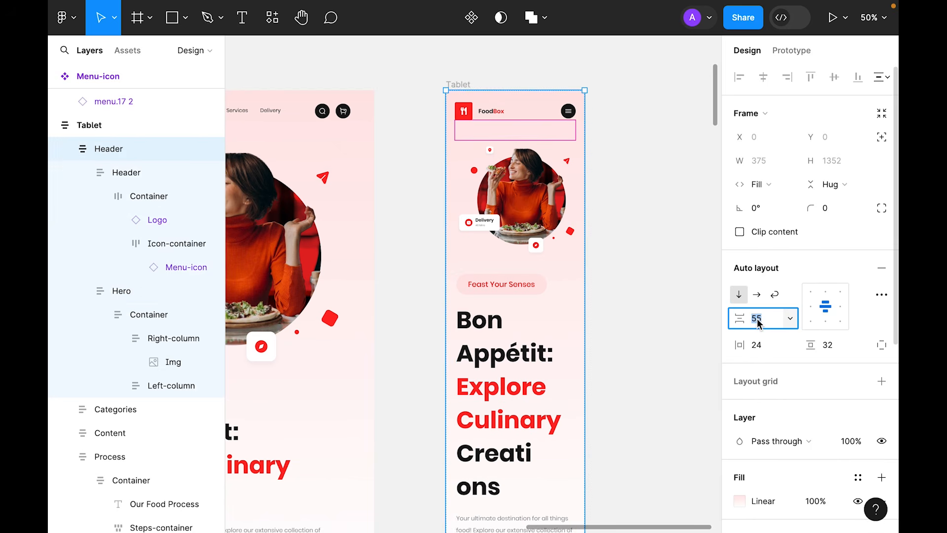
type("32")
key("Return")
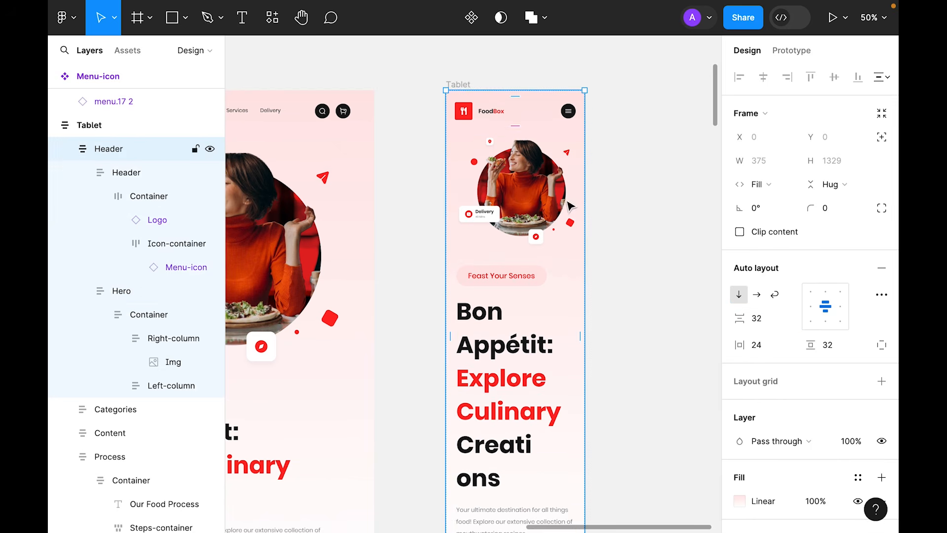
left_click(534, 204)
key("Escape")
Set the font size of the "Feast Your Senses" sub-title to 14 in the phone-size copy.
scroll(534, 205, "down", 2)
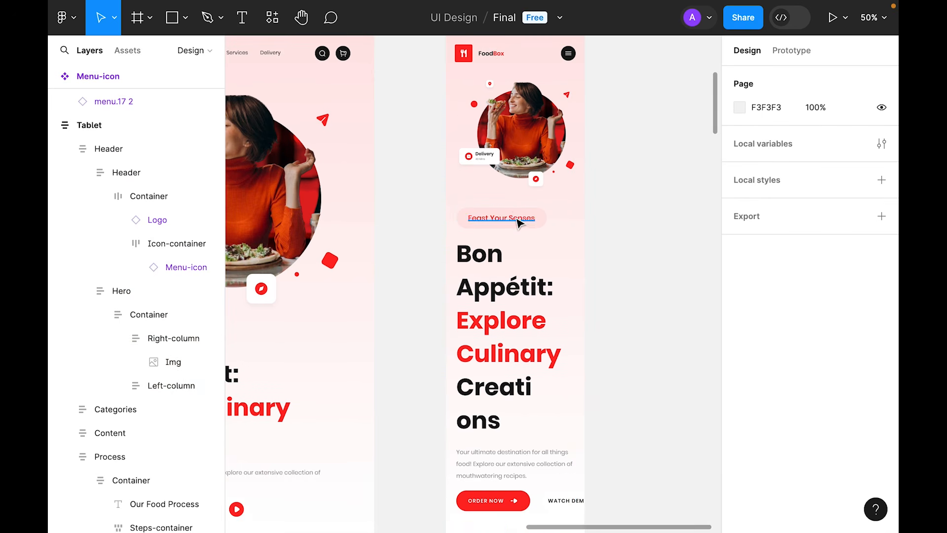
left_click(519, 221)
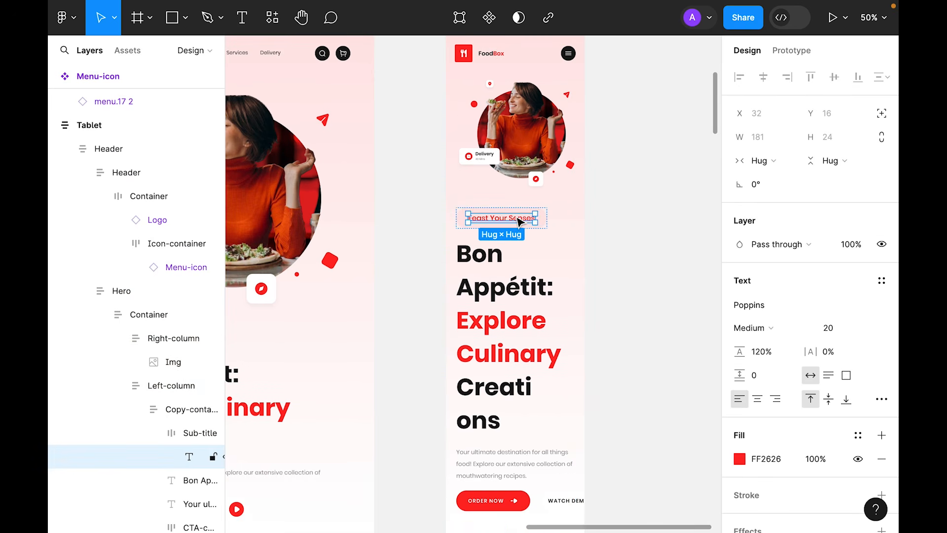
left_click(869, 333)
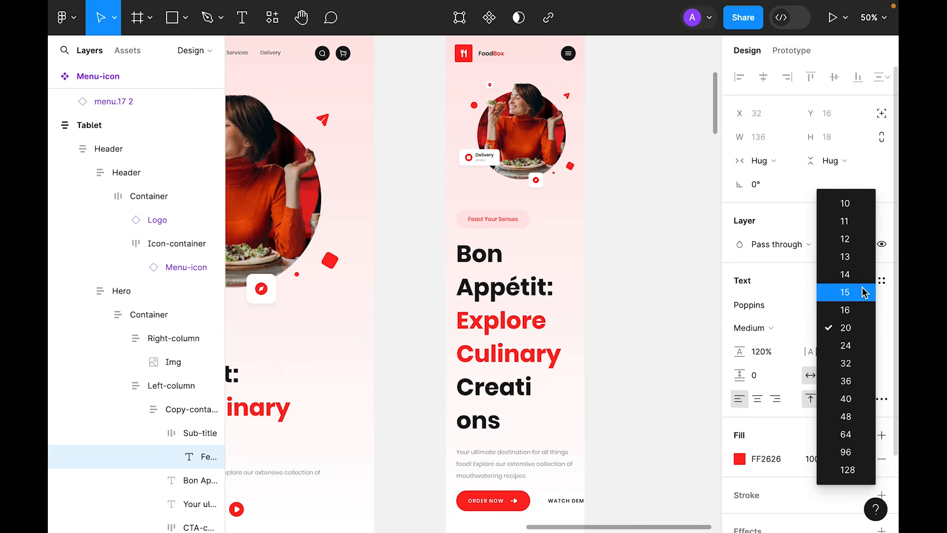
left_click(845, 274)
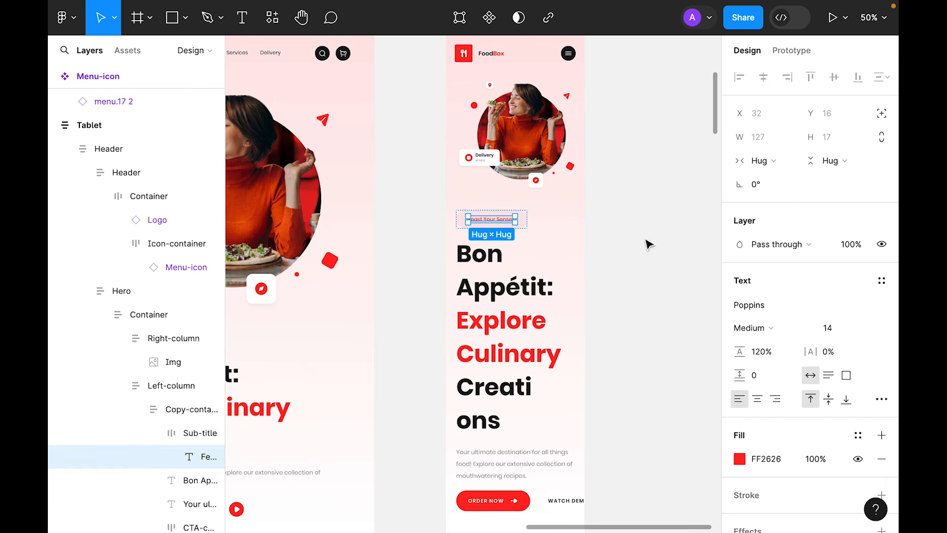
Try a font size of 32 for the "Bon Appétit: Explore Culinary Creations" heading in the phone-size copy.
left_click(520, 318)
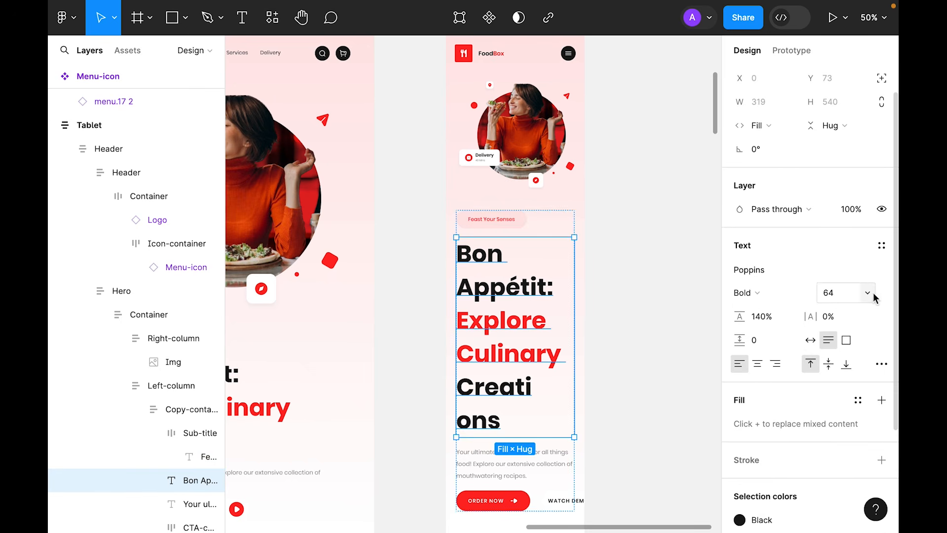
left_click(872, 292)
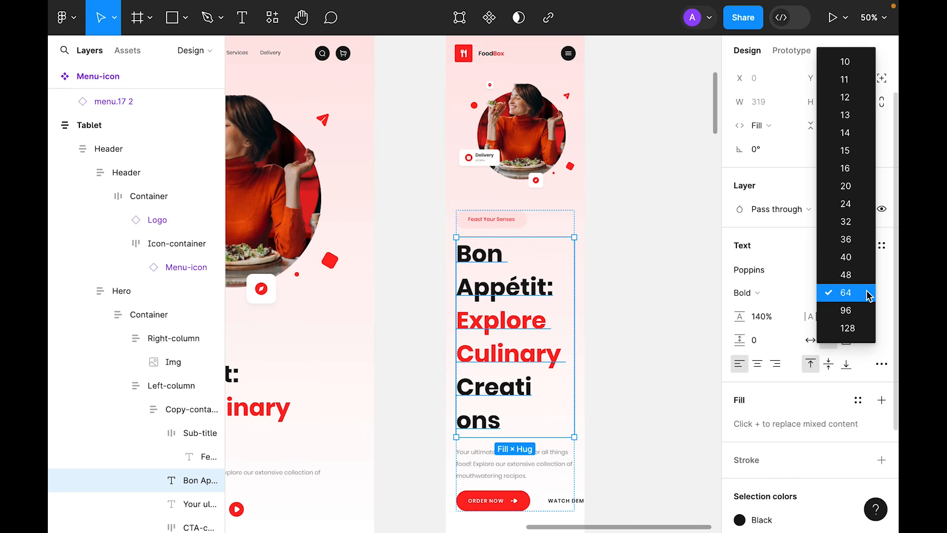
left_click(860, 229)
scroll(513, 385, "down", 2)
left_click(511, 390)
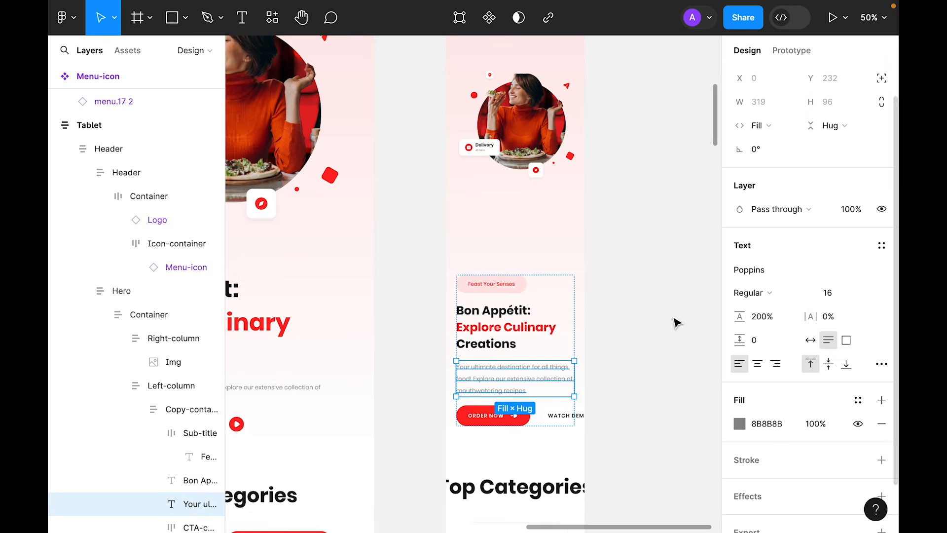
Set the font size of the phone-size copy's "Bon Appétit: Explore Culinary Creations" heading to 36.
left_click(522, 336)
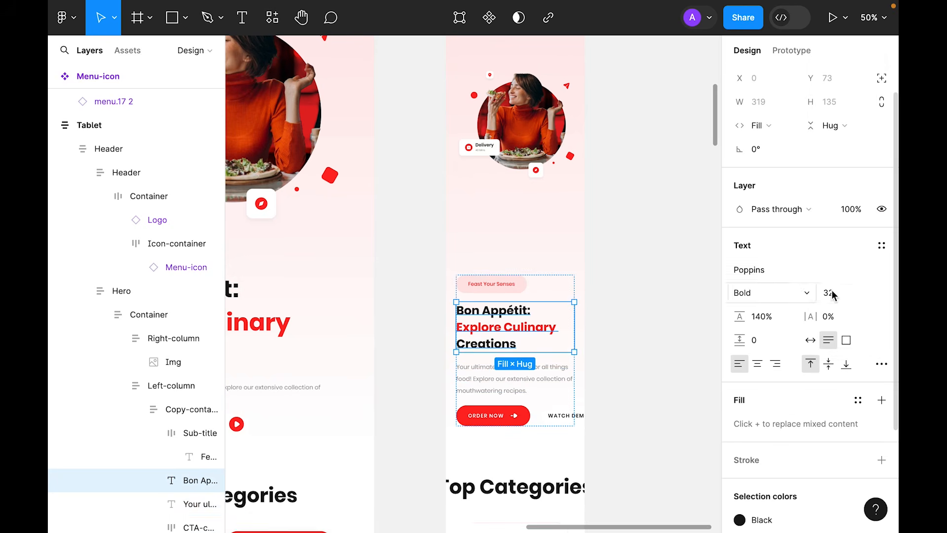
left_click(872, 294)
left_click(860, 314)
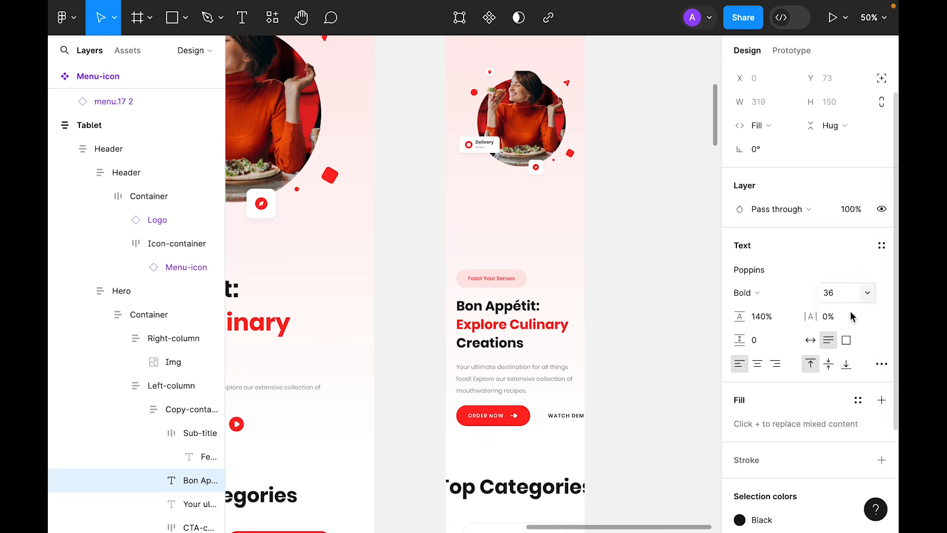
Stack the Hero's call-to-action buttons vertically in the phone-size copy and make their container fill the available width.
scroll(567, 316, "down", 3)
left_click(515, 315)
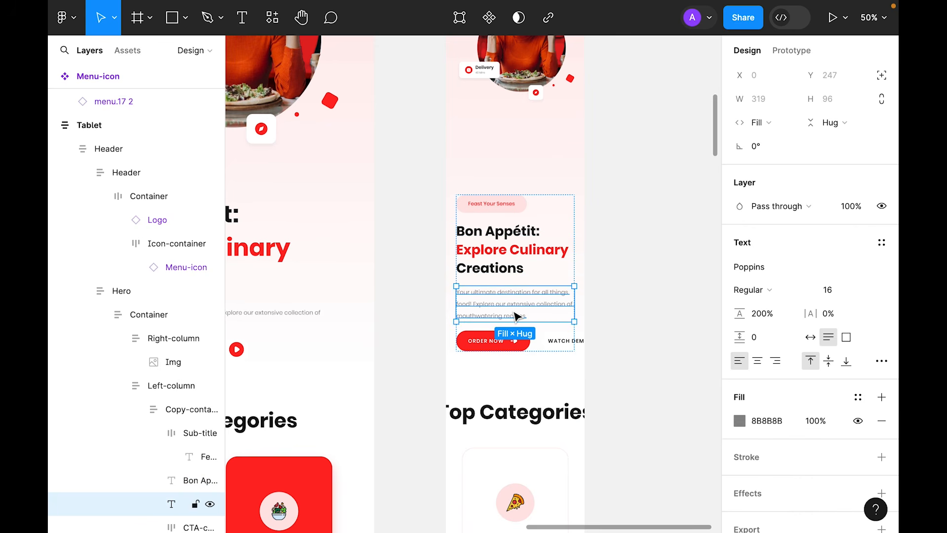
scroll(524, 303, "down", 2)
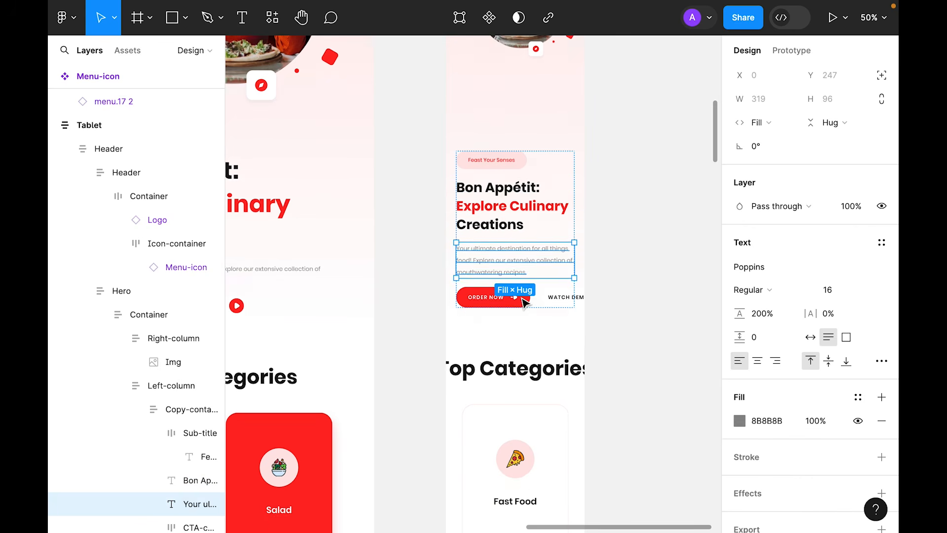
left_click(504, 302)
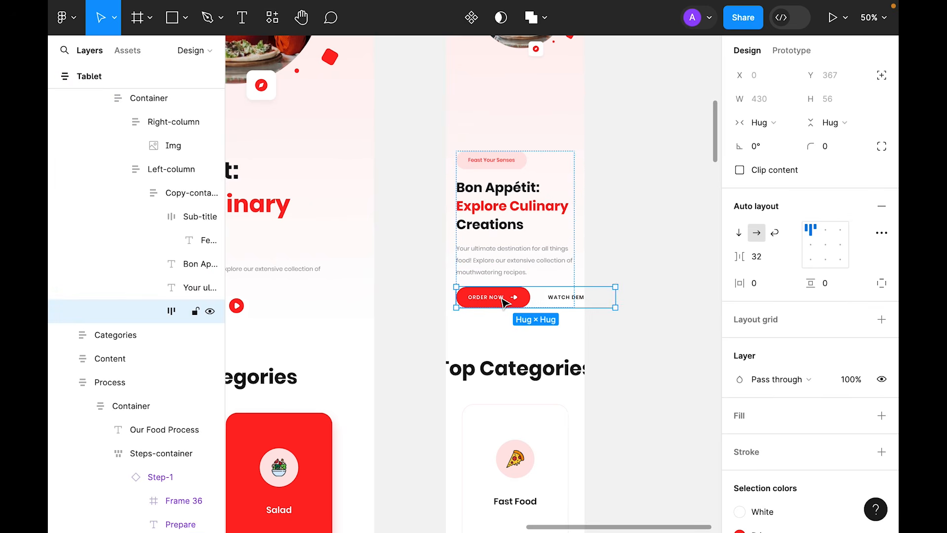
left_click(739, 233)
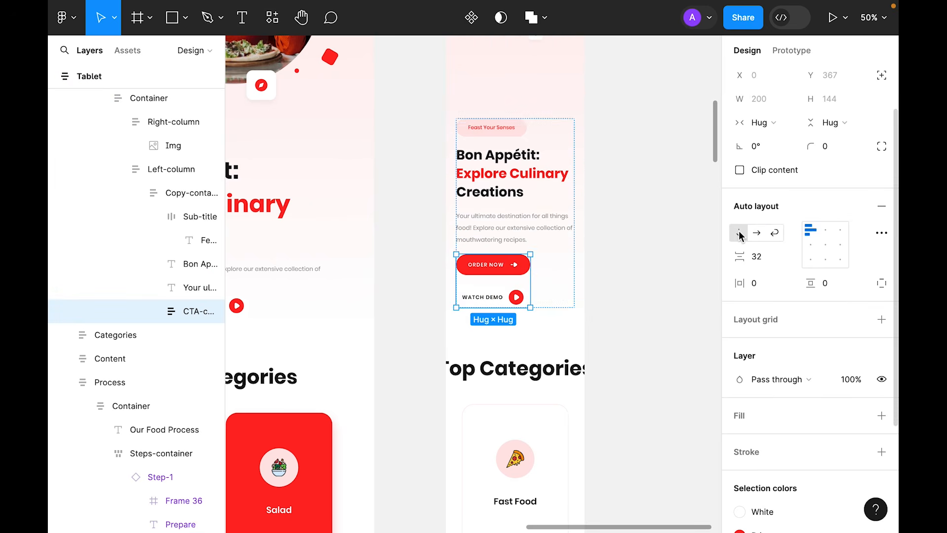
left_click(762, 122)
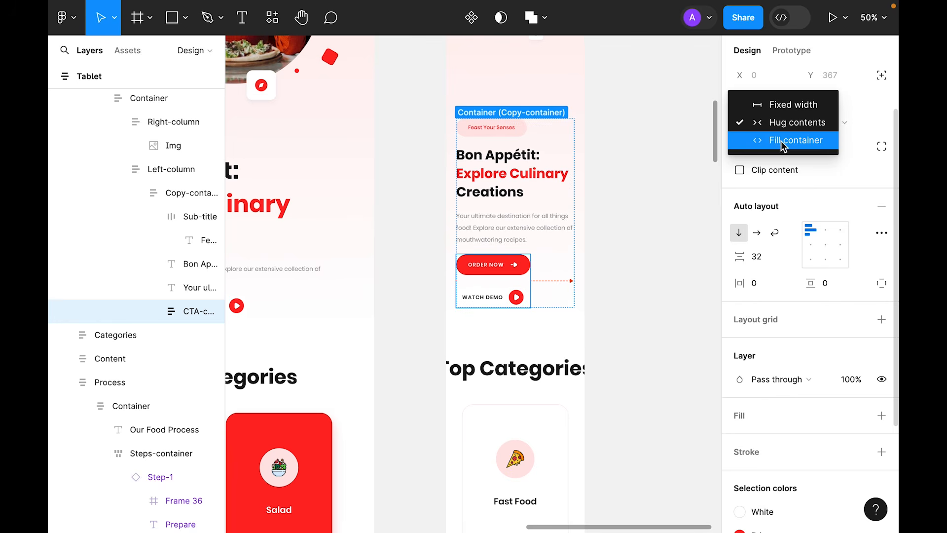
left_click(781, 142)
Make both the Order Now and Watch Demo buttons fill the width of their container.
left_click(499, 272)
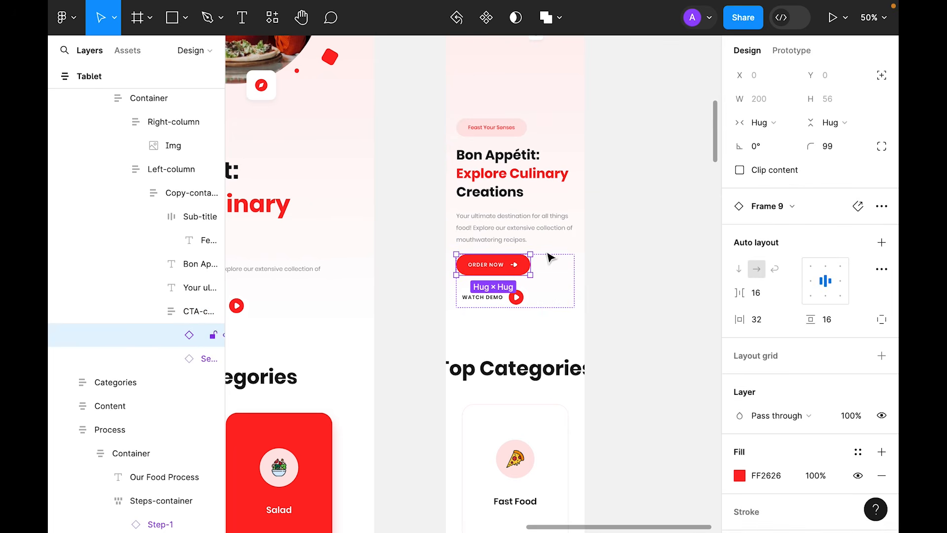
left_click(762, 122)
left_click(781, 139)
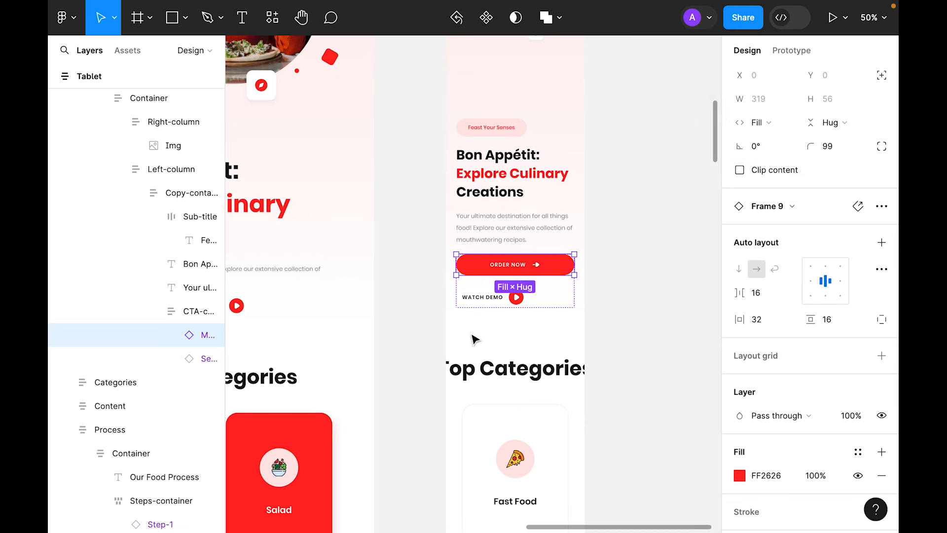
left_click(498, 297)
left_click(761, 122)
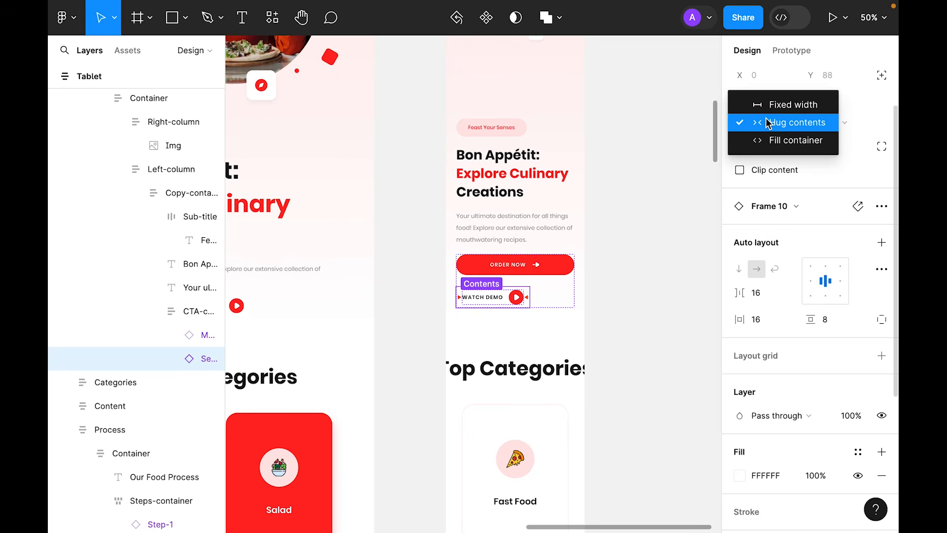
left_click(781, 141)
left_click(657, 268)
Set the Hero Container's height to hug its contents and the hero image's height to fill its Right-column.
scroll(657, 267, "up", 3)
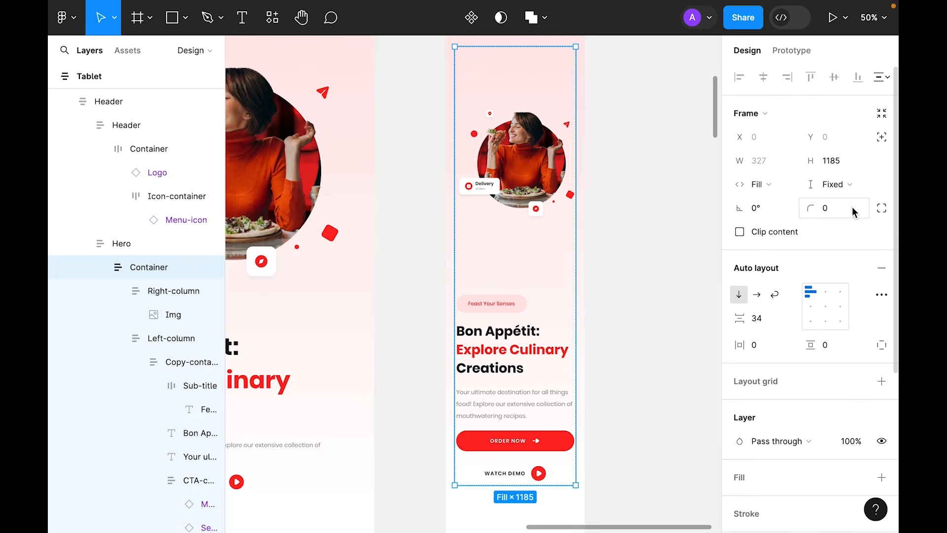
left_click(841, 184)
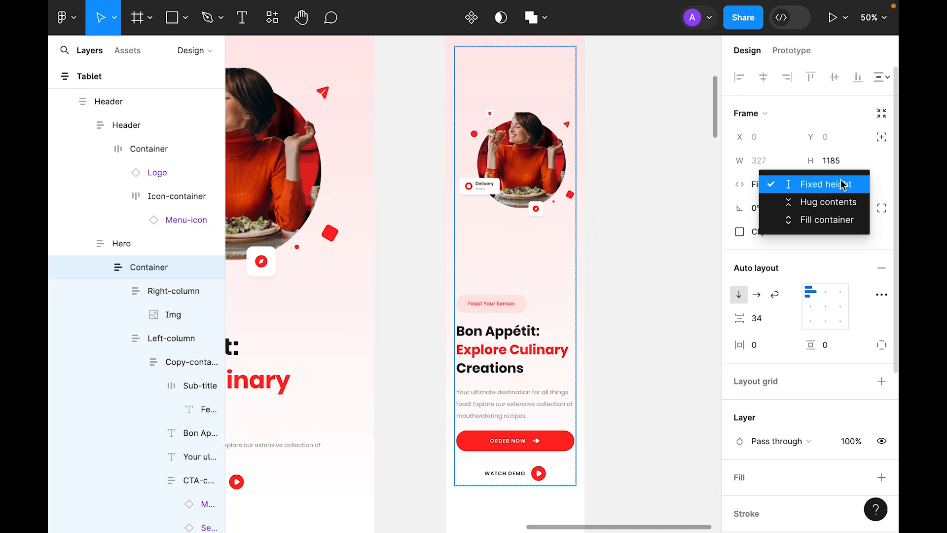
left_click(828, 201)
left_click(566, 221)
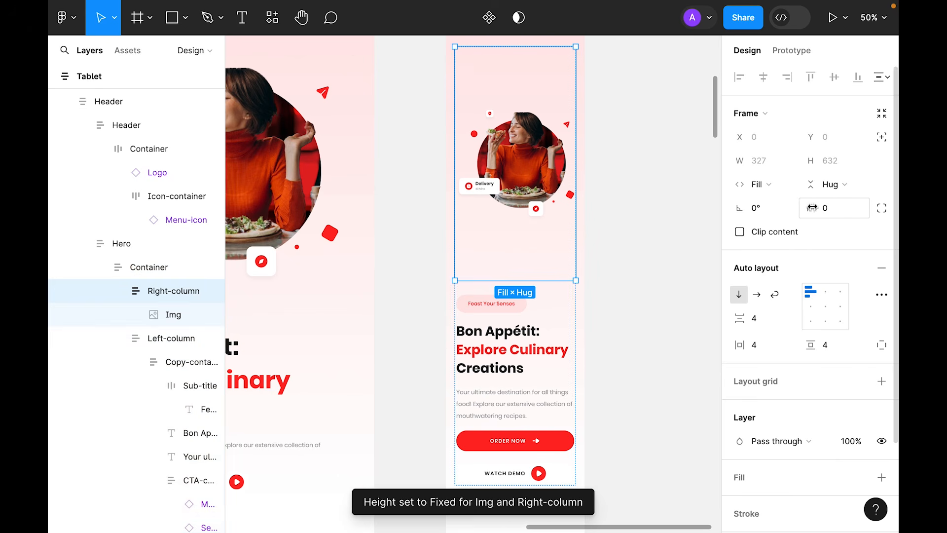
left_click(552, 185)
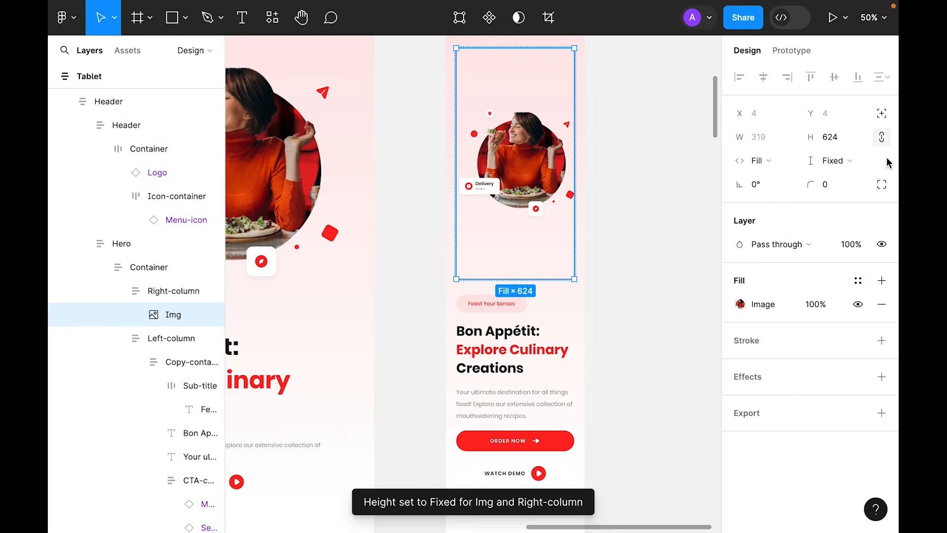
left_click(832, 160)
left_click(828, 178)
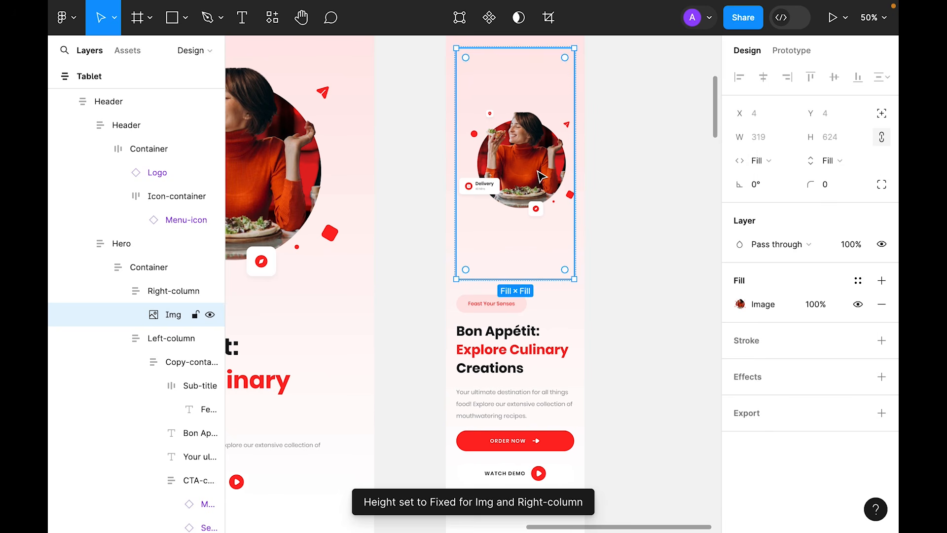
Shorten the Hero's Right-column by pulling its lower edge up to just below the woman's photo.
left_click(160, 295)
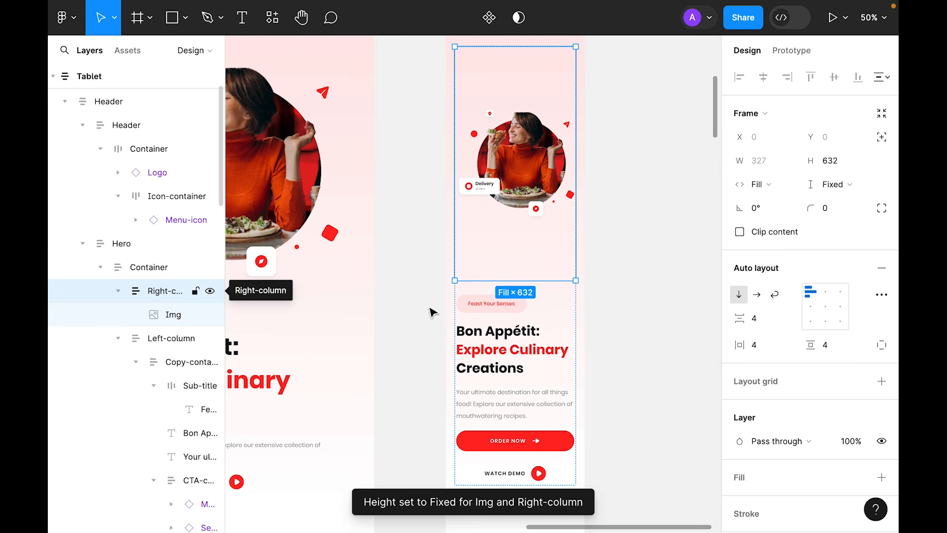
left_click_drag(527, 280, 530, 166)
left_click(659, 151)
Set the vertical gap between the sections of the phone-size page frame to 64.
scroll(656, 158, "down", 3)
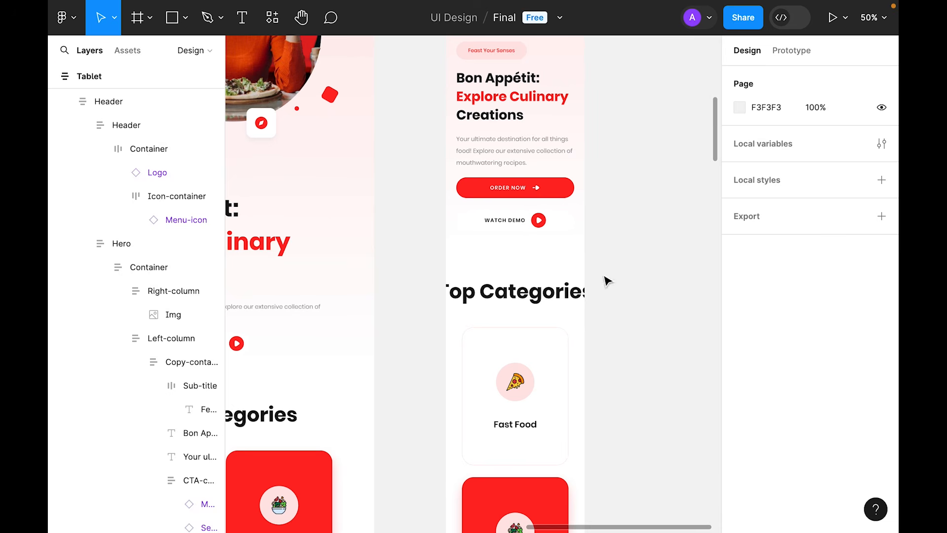
left_click(572, 269)
left_click(769, 343)
type("64")
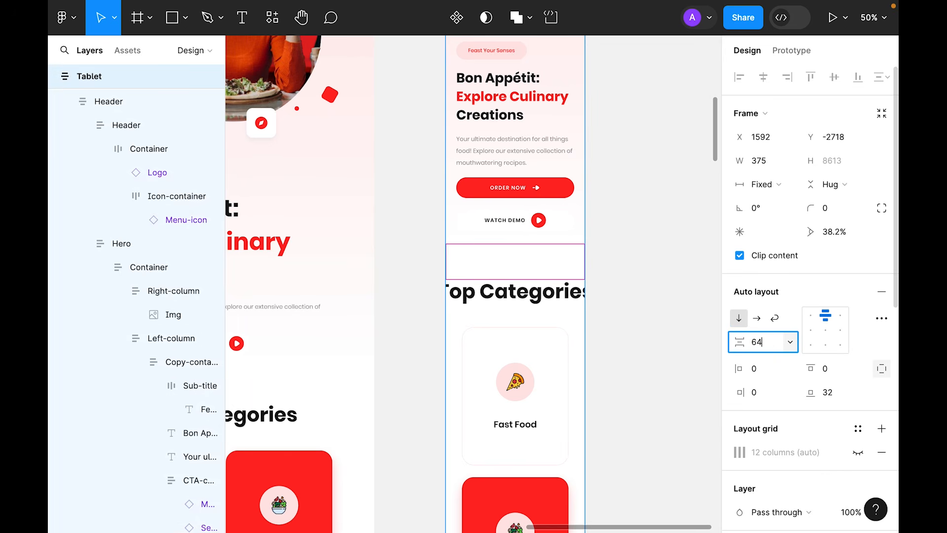
key("Return")
Set the font size of the "Top Categories" heading to 24 in the phone-size copy.
left_click(542, 279, "super")
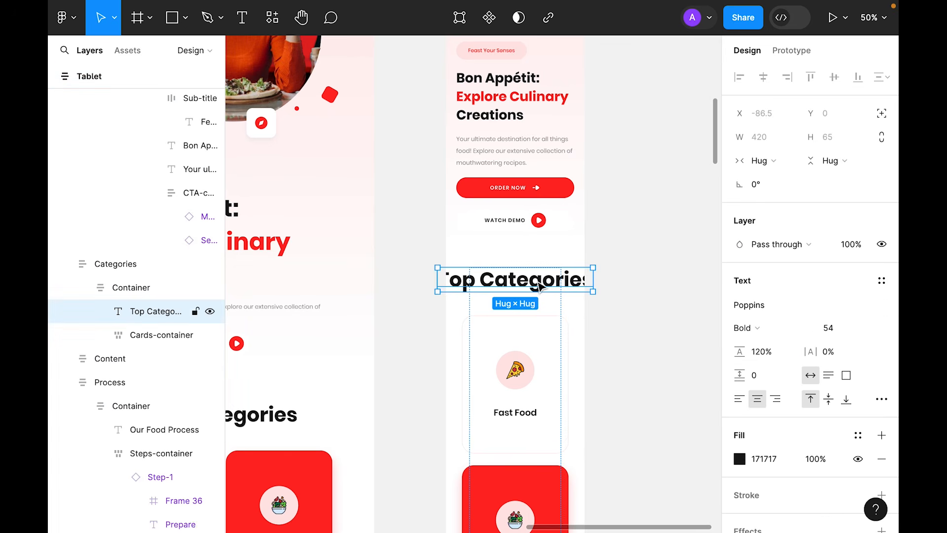
left_click(869, 328)
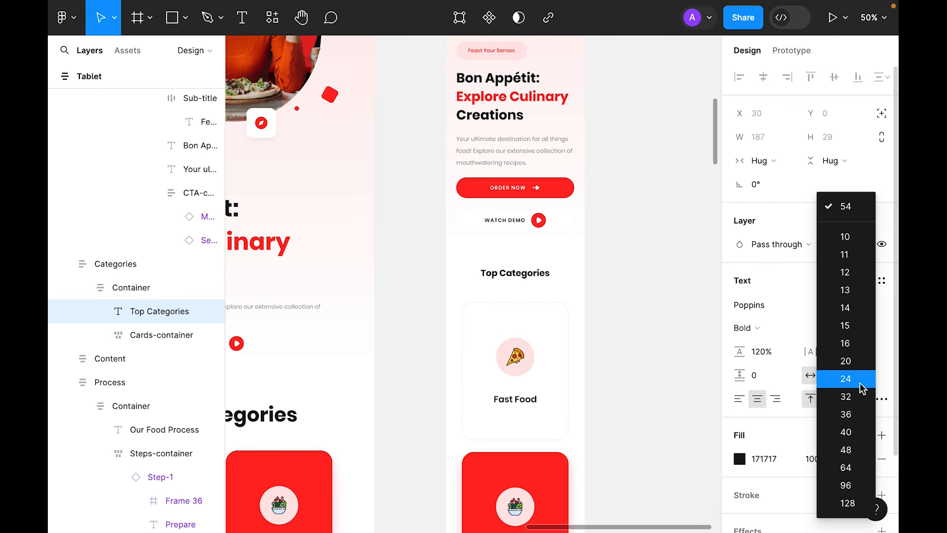
left_click(859, 383)
scroll(696, 323, "down", 3)
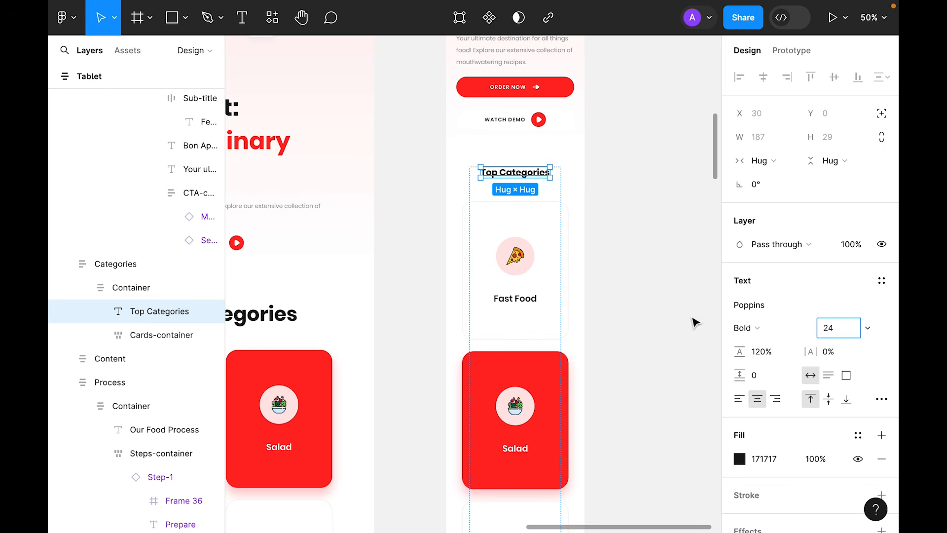
Set the horizontal padding of the phone-size copy's Categories section to 24.
left_click(636, 280)
left_click(535, 178)
left_click(771, 351)
type("24")
key("Return")
Set the vertical gap between the "Top Categories" heading and its cards to 32.
left_click(532, 263)
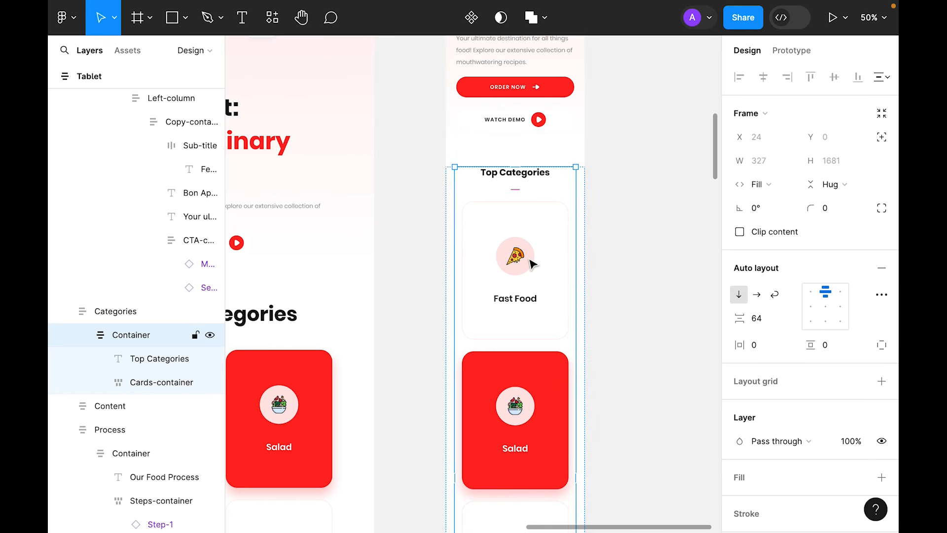
left_click(772, 321)
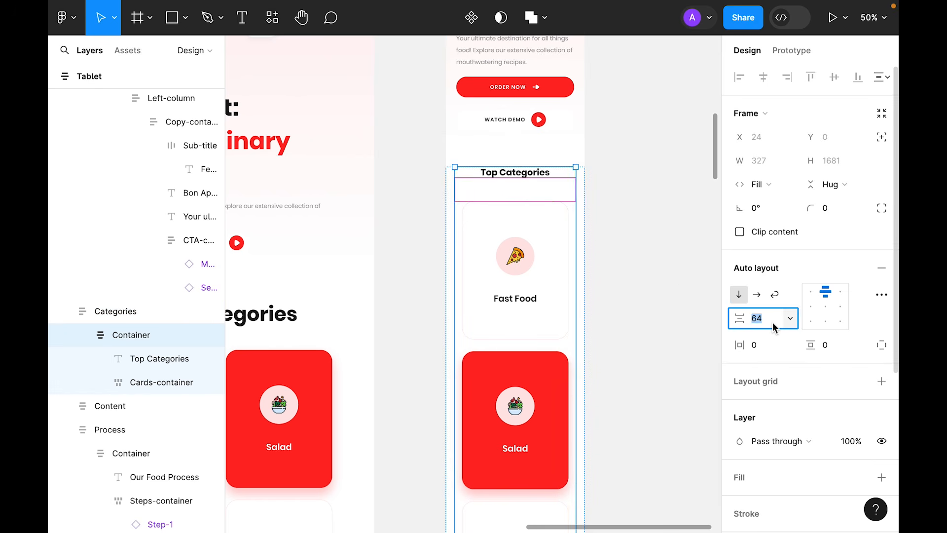
type("32")
key("Return")
Try a vertical padding of 32 on the Fast Food card in the phone-size copy.
left_click(540, 268)
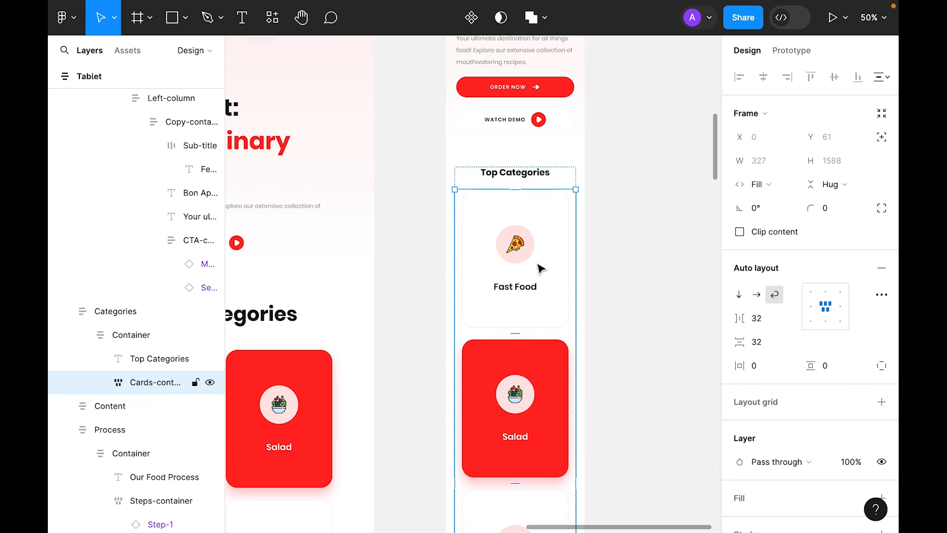
scroll(541, 269, "down", 1)
left_click(541, 269)
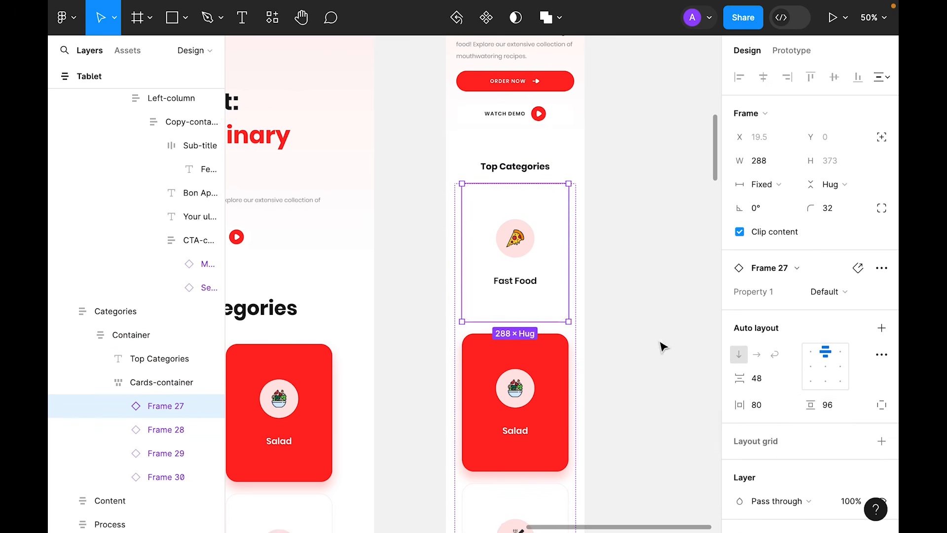
left_click(844, 410)
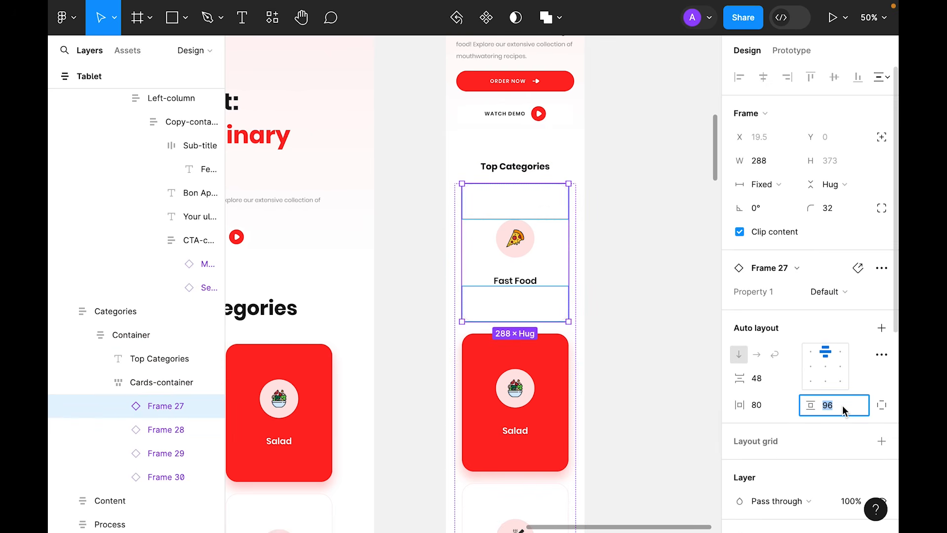
type("32")
key("Return")
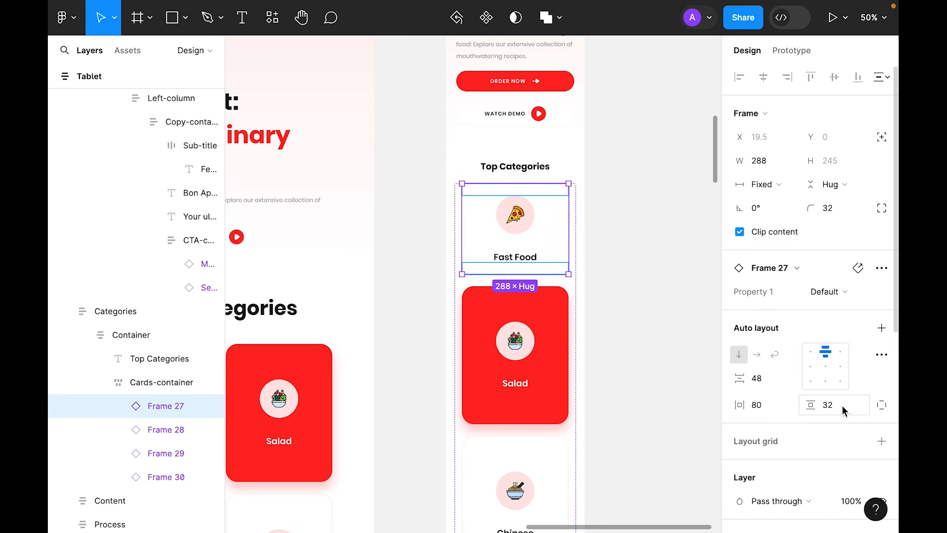
left_click(702, 265)
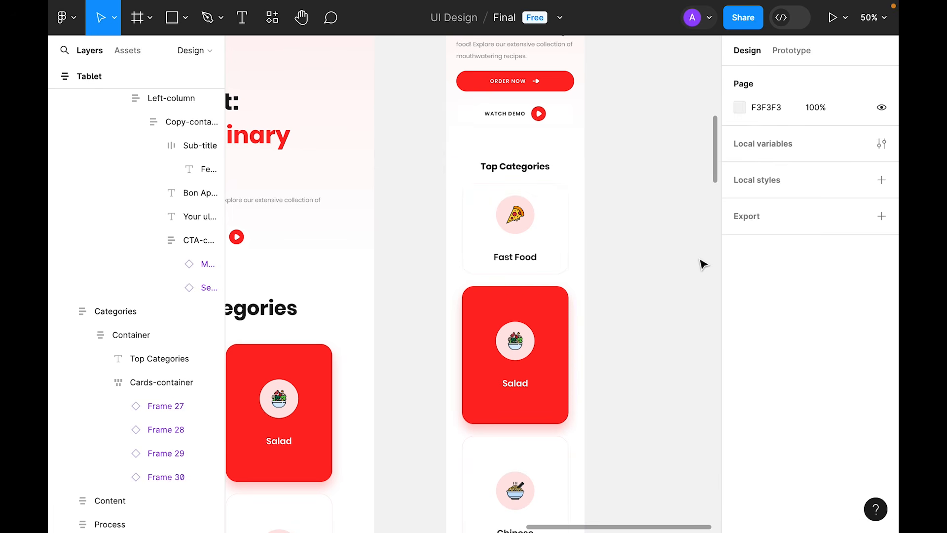
Set the Fast Food card's vertical padding to 64.
left_click(554, 237)
left_click(839, 410)
type("64")
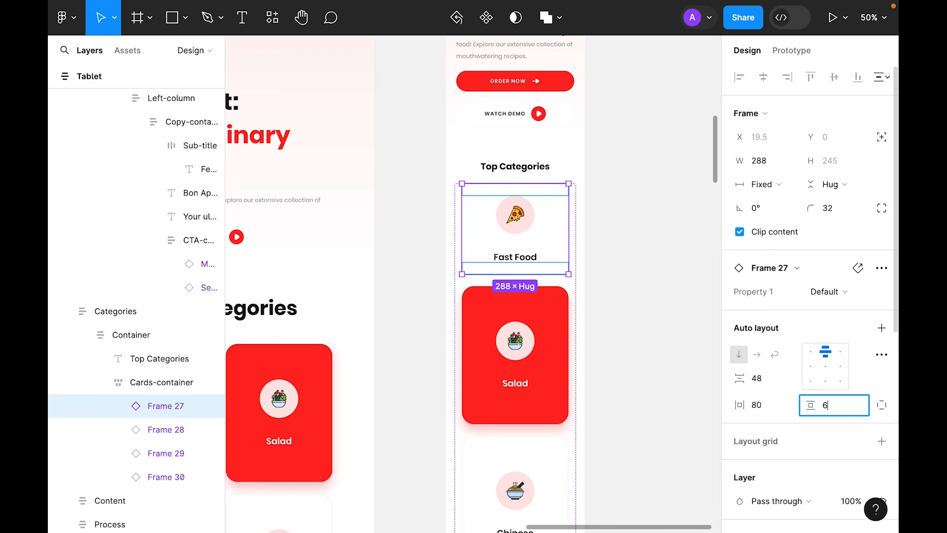
key("Return")
left_click(669, 301)
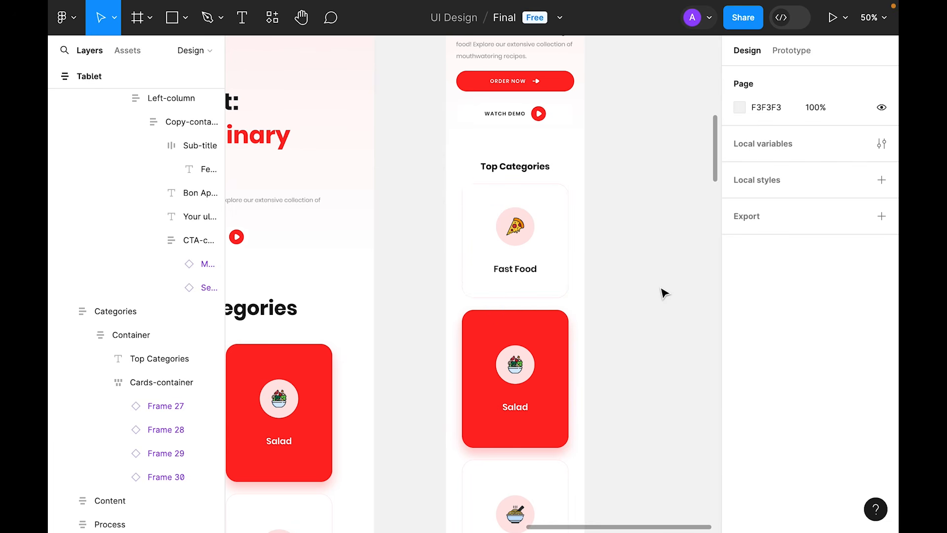
Set the vertical padding of the phone-size copy's Salad card to 64.
scroll(661, 291, "down", 4)
left_click(567, 261)
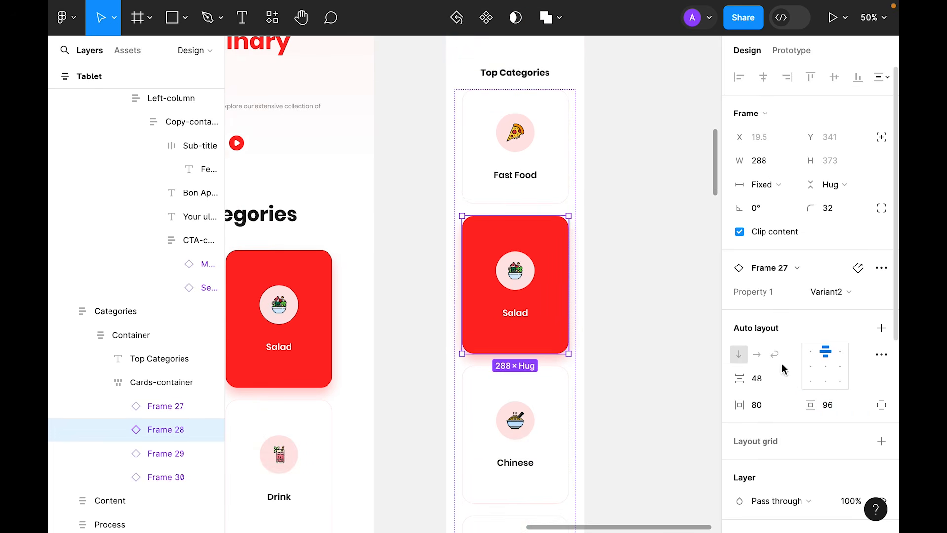
left_click(835, 405)
type("64")
key("Return")
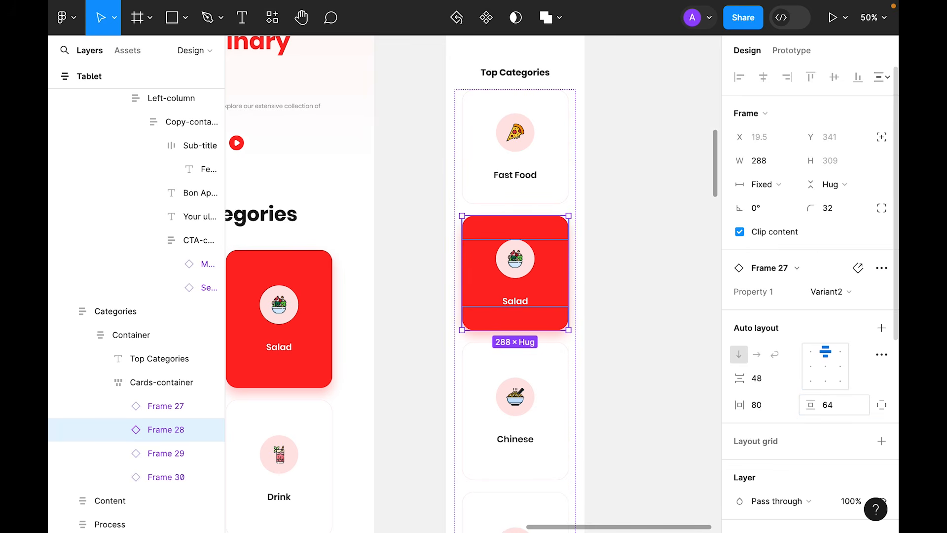
Set the vertical padding of the phone-size copy's Chinese card to 64.
scroll(567, 353, "down", 4)
left_click(555, 334)
left_click(845, 406)
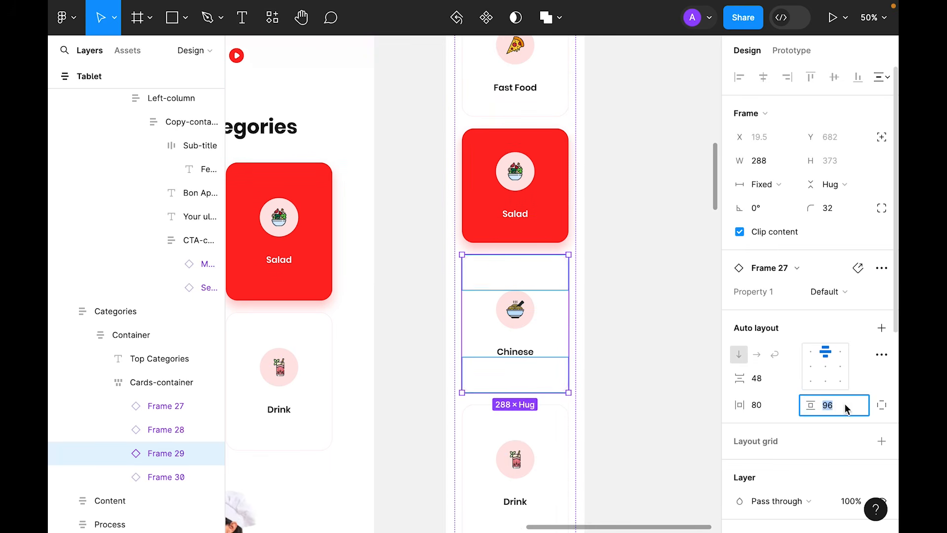
type("64")
key("Return")
Set the vertical padding of the phone-size copy's Drink card to 64.
scroll(616, 276, "down", 5)
left_click(556, 222)
left_click(840, 407)
type("64")
key("Return")
Set the horizontal padding of the phone-size copy's Content section to 24.
left_click(528, 269)
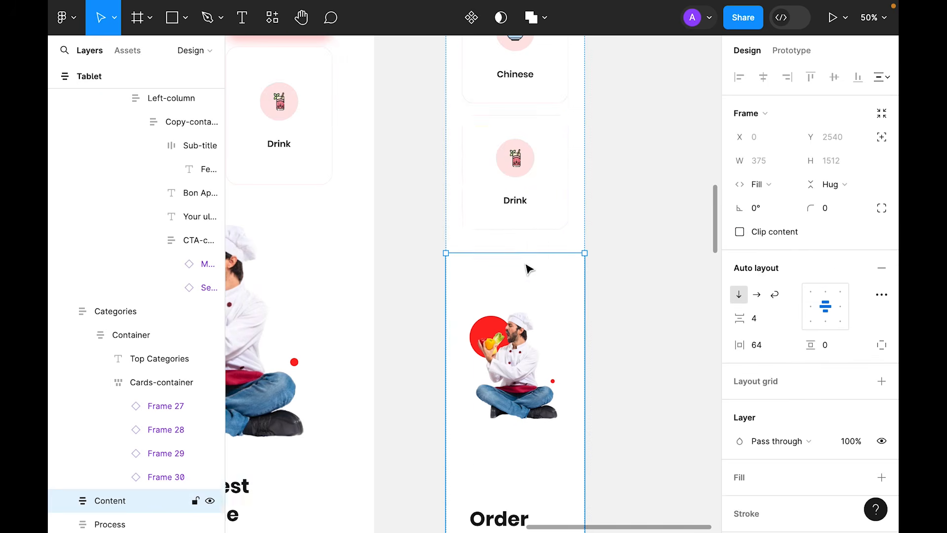
scroll(526, 278, "down", 1)
left_click(762, 346)
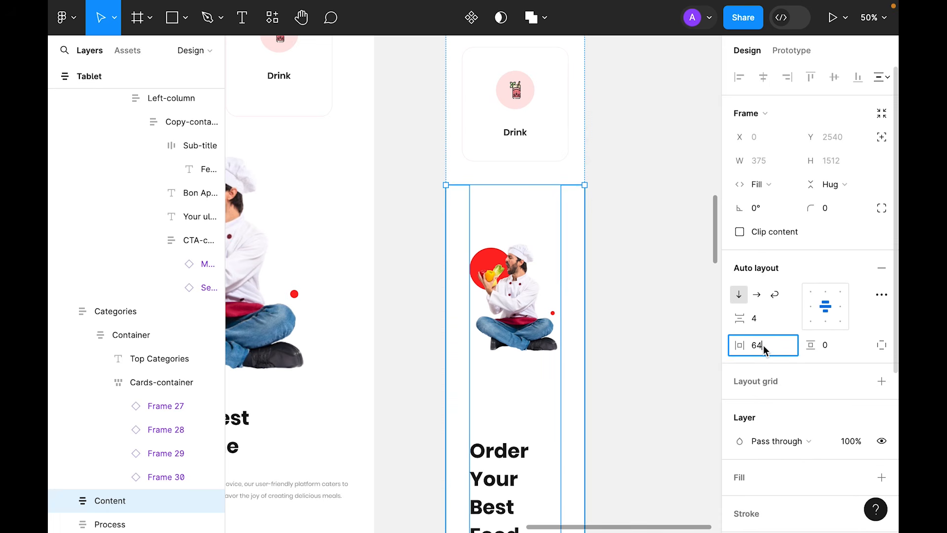
type("21")
key("Return")
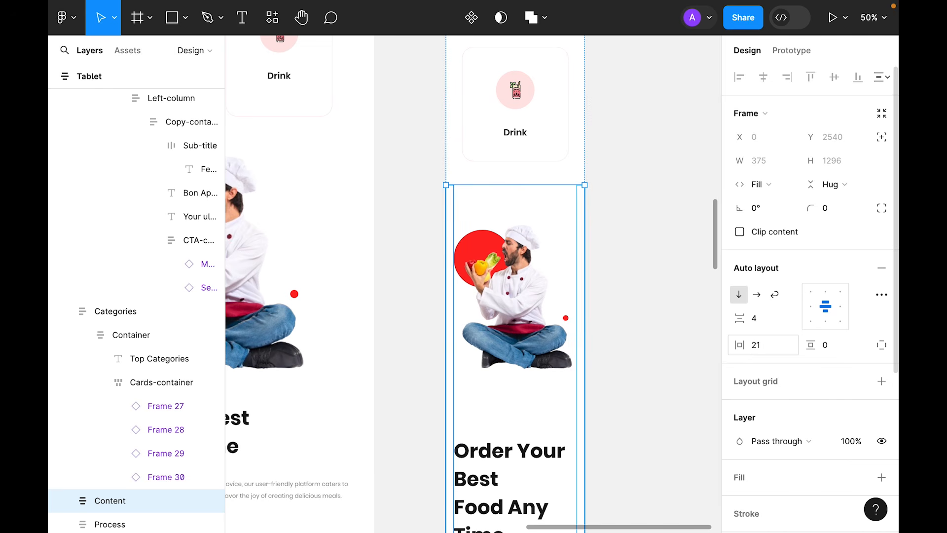
left_click(767, 351)
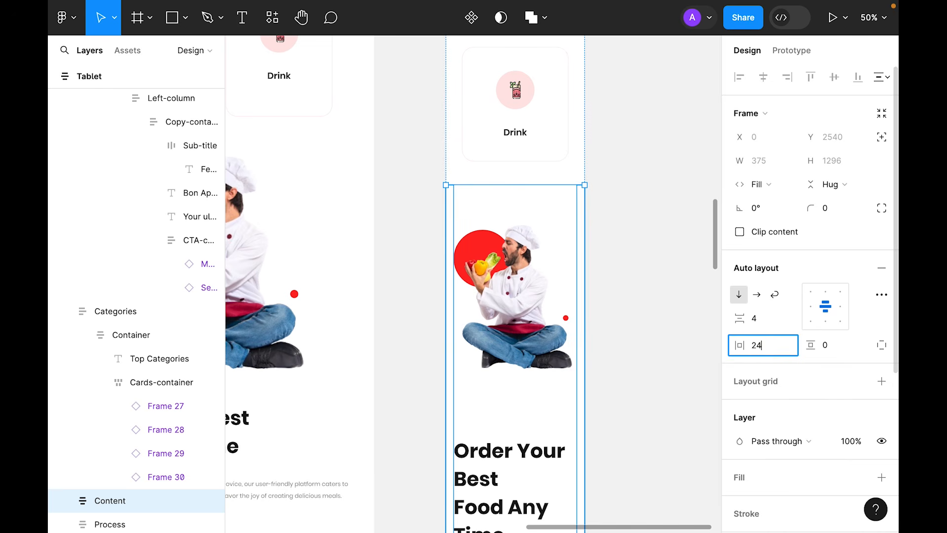
key("Return")
Set the vertical gap between the chef image and the copy in the Content section's container to 32.
scroll(515, 286, "down", 2)
double_click(515, 284)
left_click(768, 321)
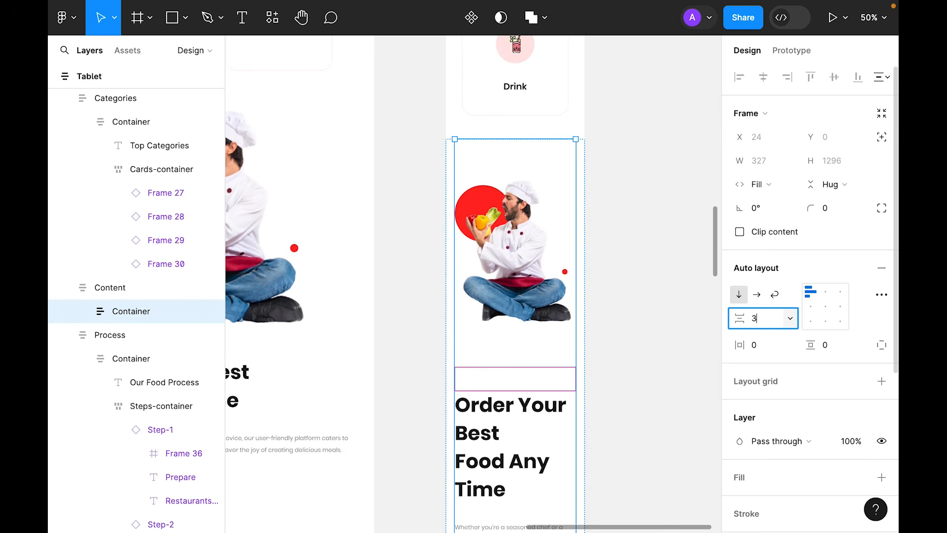
type("32")
key("Return")
Try to make the chef image's Right-column fill the container's height.
double_click(526, 286)
left_click(840, 184)
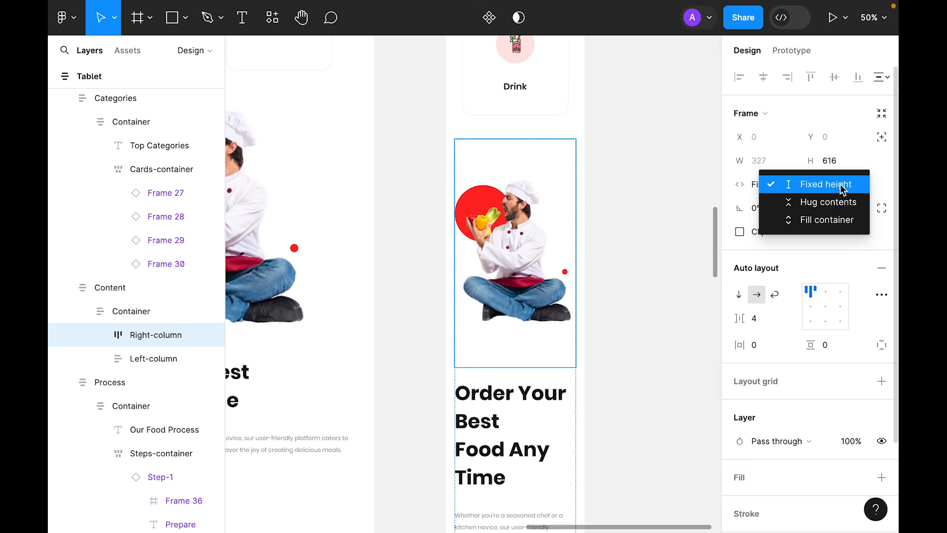
left_click(831, 220)
left_click(513, 256)
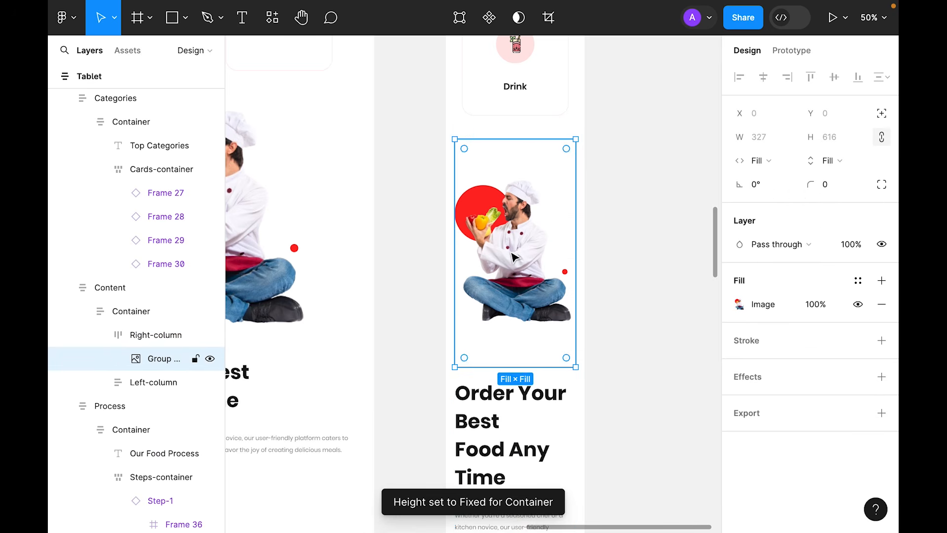
double_click(539, 250)
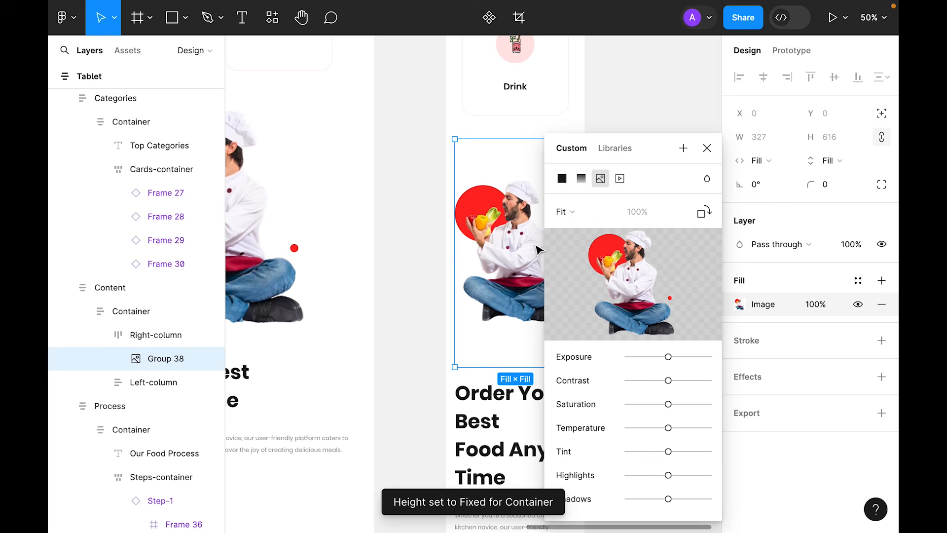
left_click(709, 147)
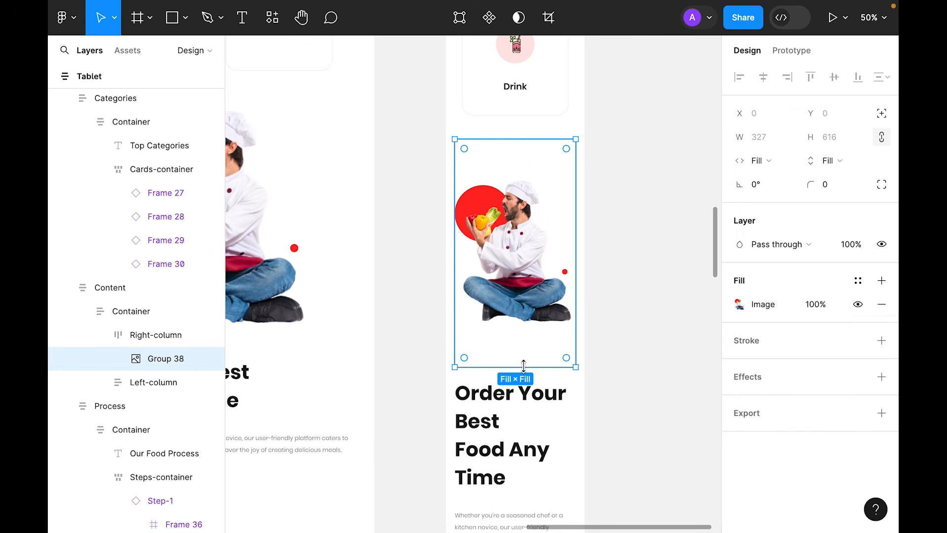
Shorten the chef image to about 416 high and set its Right-column's height to hug contents.
left_click_drag(524, 366, 524, 289)
left_click(523, 321)
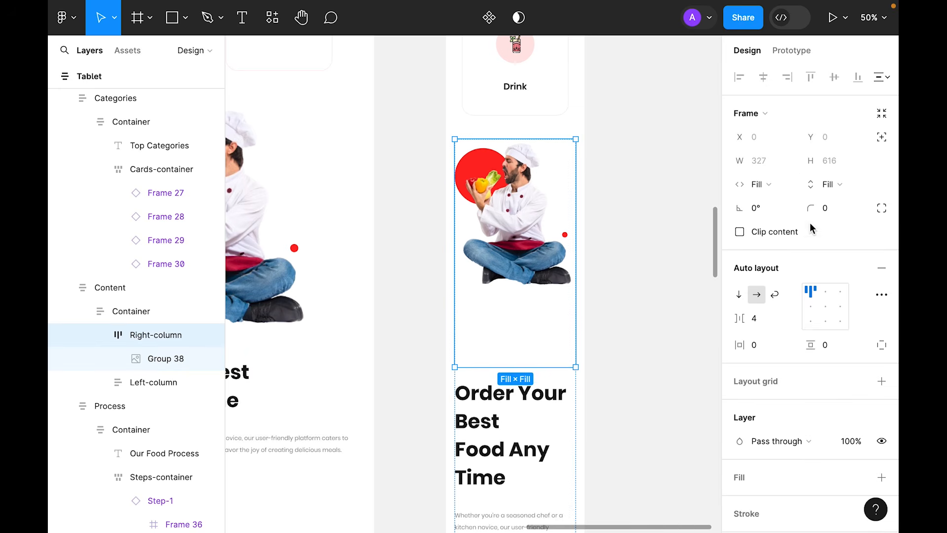
left_click(841, 185)
left_click(839, 170)
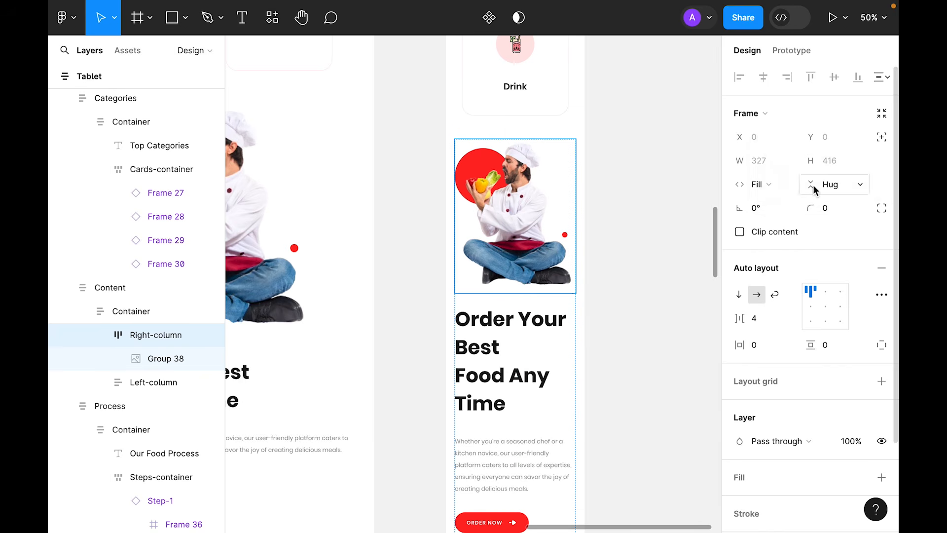
left_click(645, 245)
Set the font size of the Content section's "Order Your Best Food Any Time" heading to 24.
scroll(645, 246, "down", 3)
left_click(513, 302)
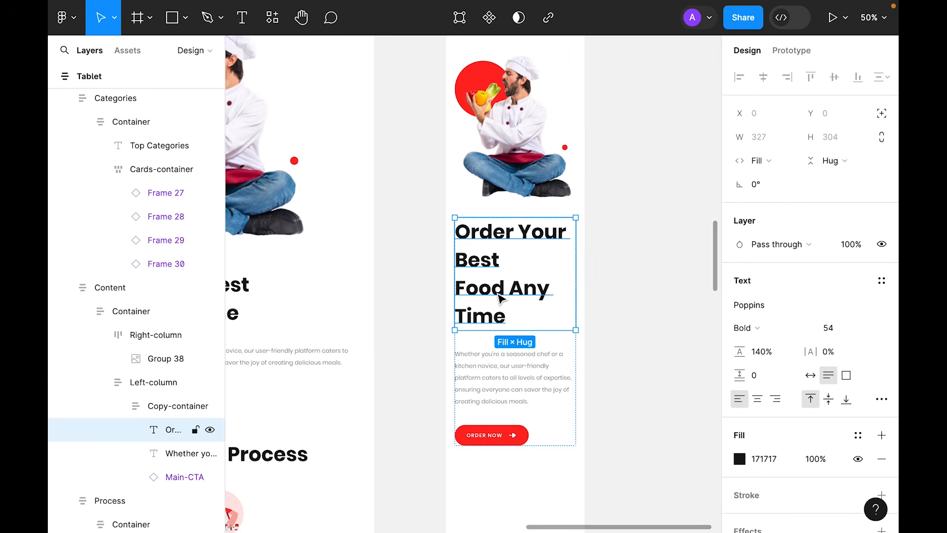
left_click(871, 326)
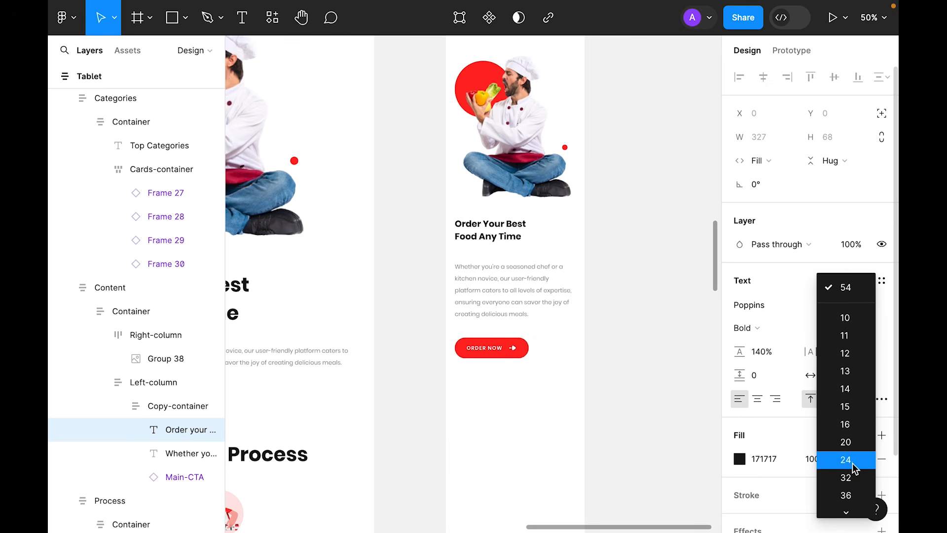
left_click(852, 461)
Move the Content heading's line break so it reads "Order Your Best Food" over "Any Time".
double_click(475, 236)
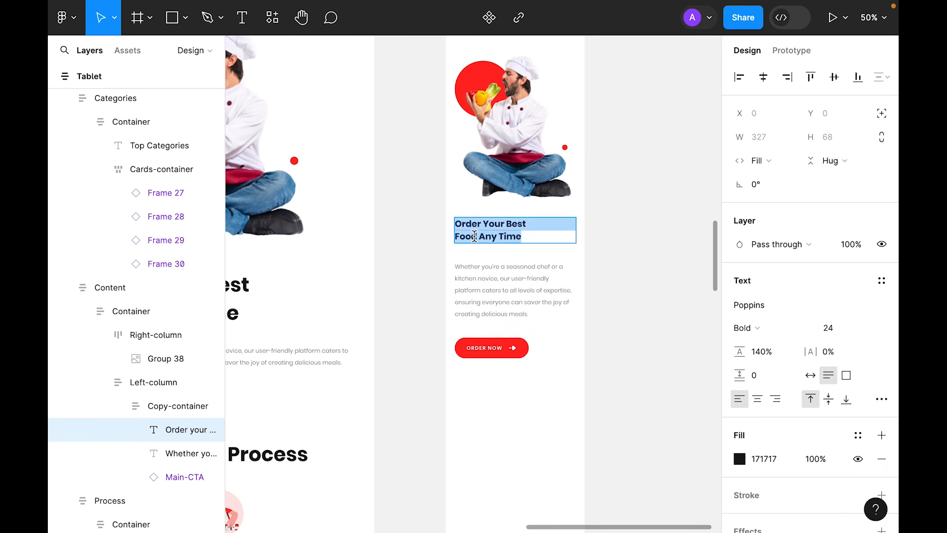
left_click(455, 236)
key("BackSpace")
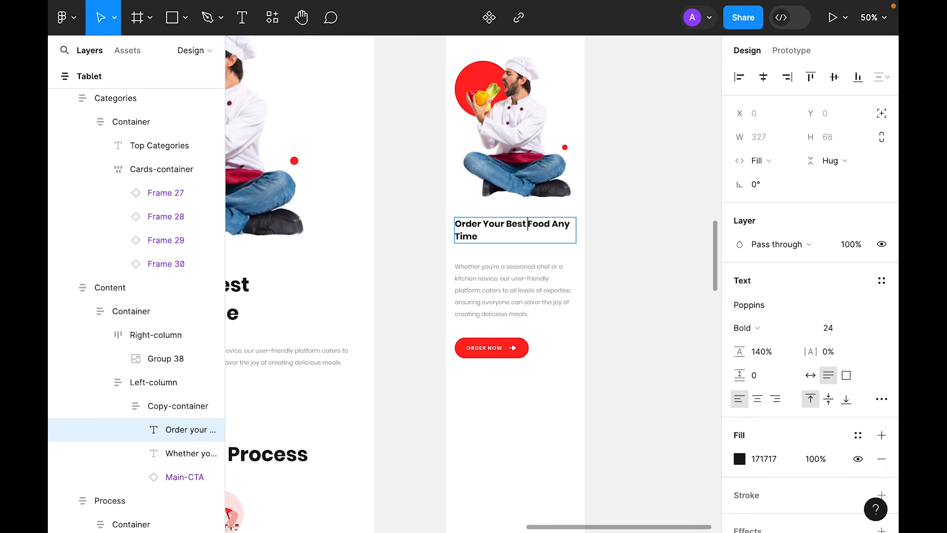
key("Return")
left_click(608, 202)
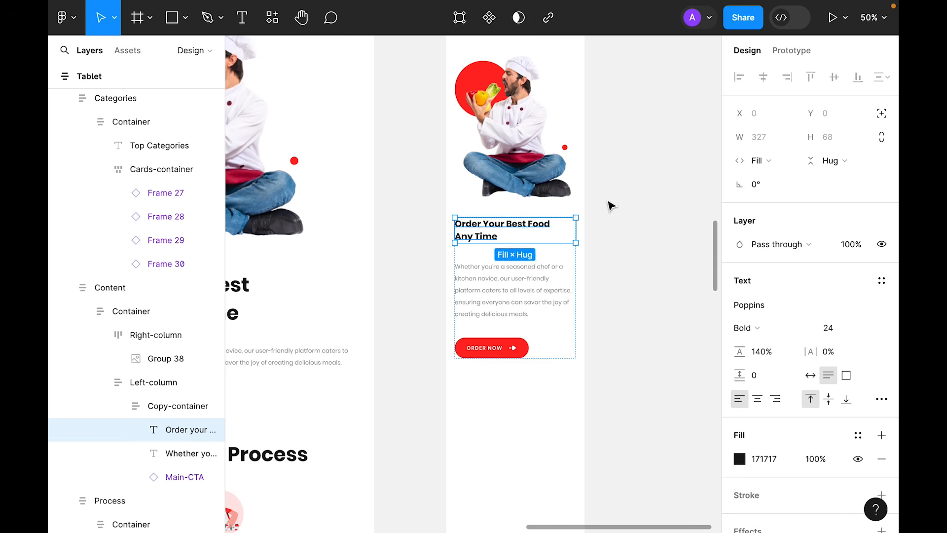
Set the vertical gap between items in the Content section's Copy-container to 32.
double_click(489, 270)
double_click(490, 270)
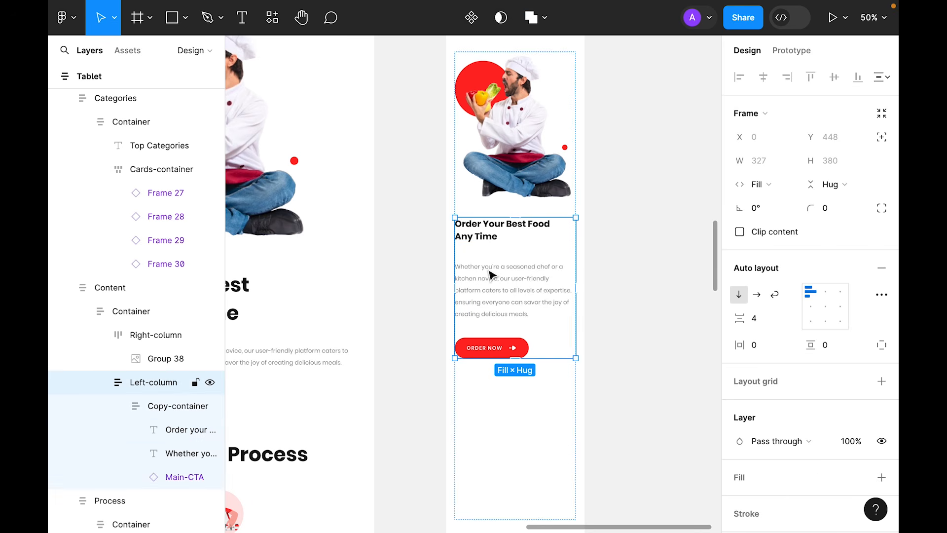
double_click(491, 310)
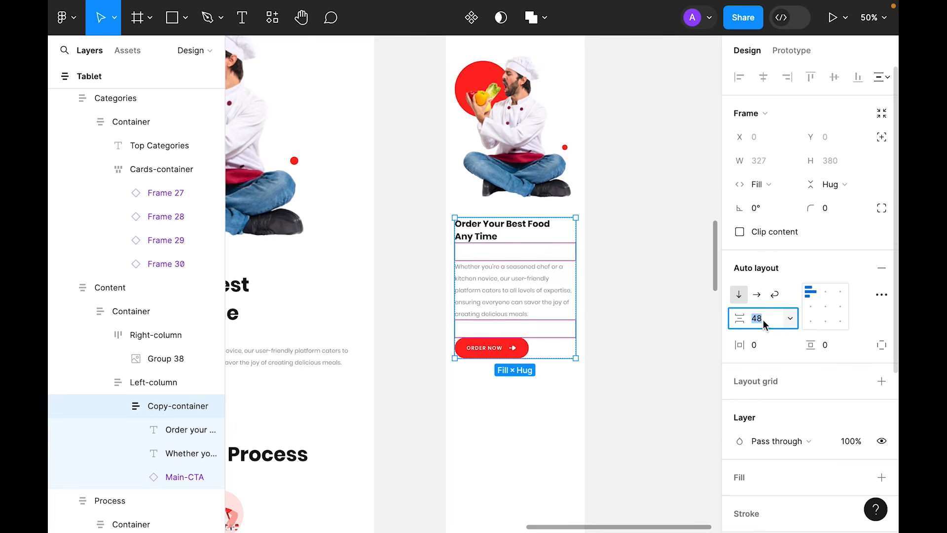
type("32")
key("Return")
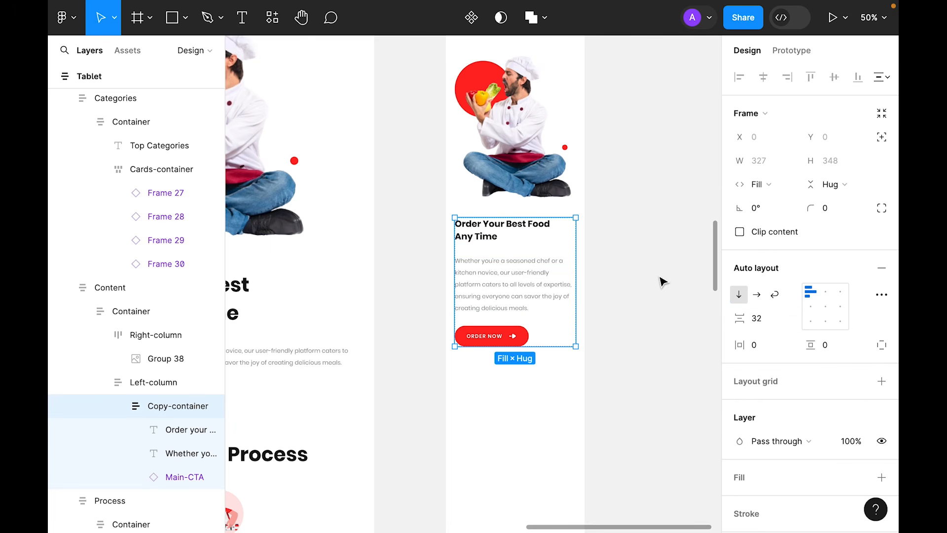
Set the width of the Content section's Order Now button to fill its container.
left_click(467, 342)
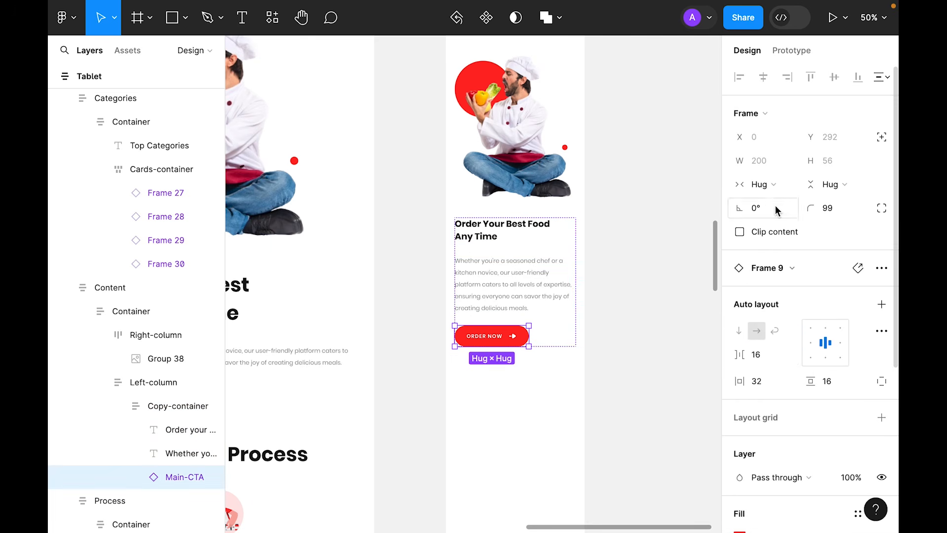
left_click(766, 189)
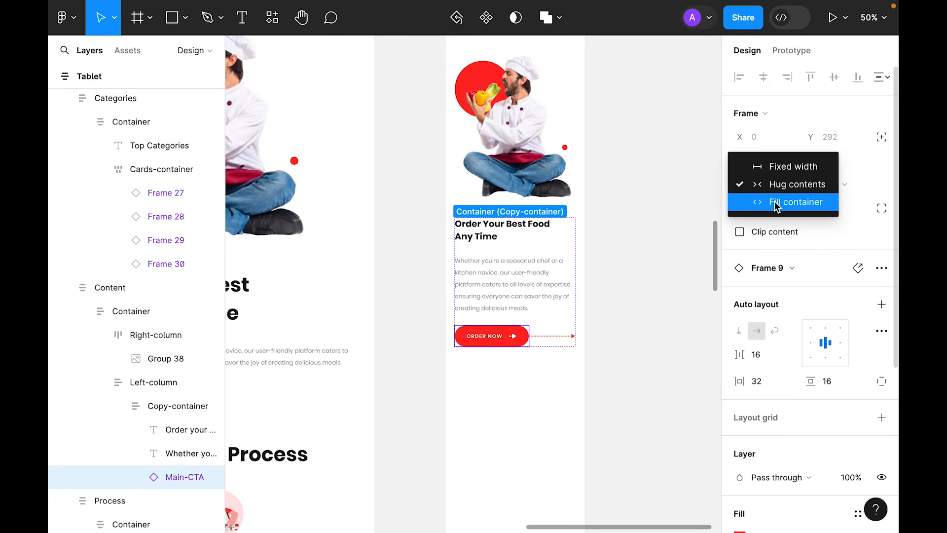
left_click(776, 206)
left_click(656, 296)
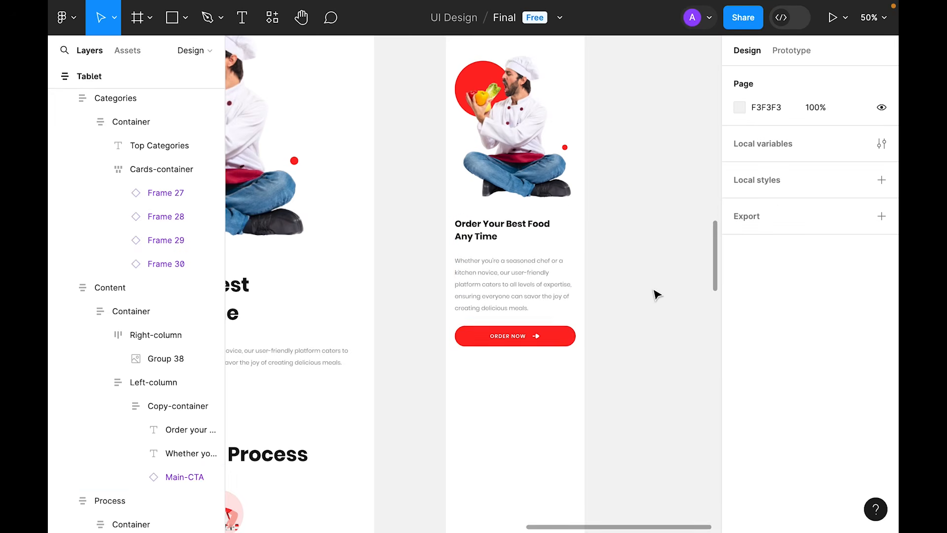
Set the height of the Content section's container to hug contents, removing the empty space below the Order Now button.
scroll(656, 295, "up", 4)
scroll(656, 294, "down", 5)
left_click(539, 317)
double_click(539, 317)
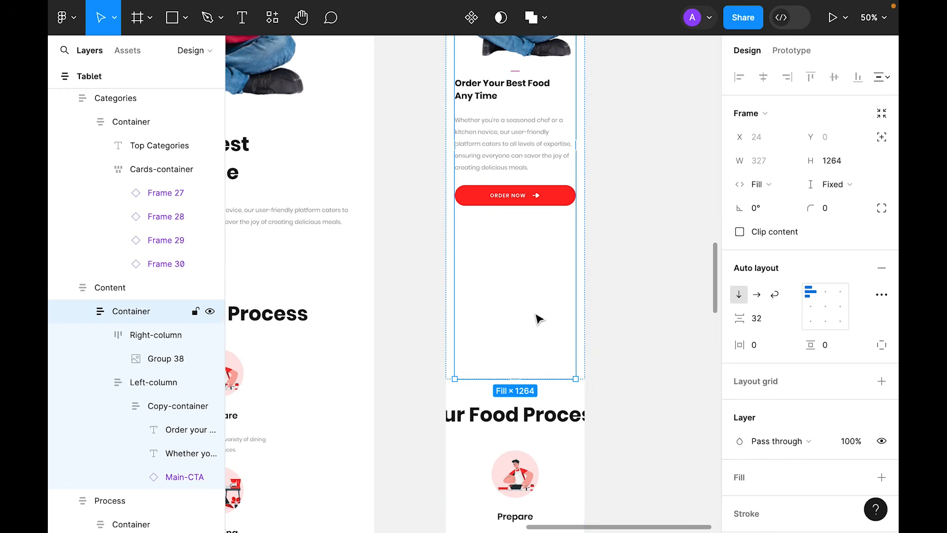
left_click(833, 186)
left_click(828, 203)
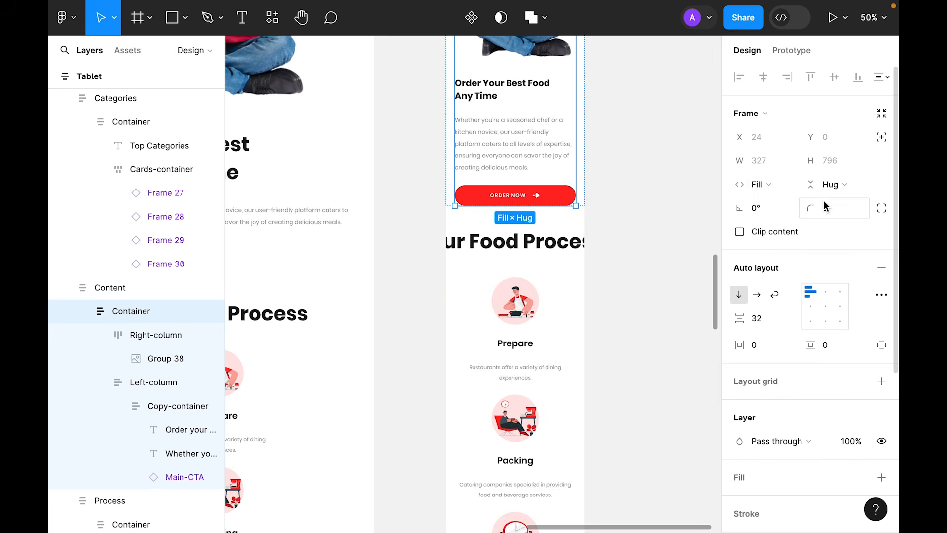
Set the horizontal padding of the phone-size copy's Process section to 24.
scroll(689, 226, "up", 2)
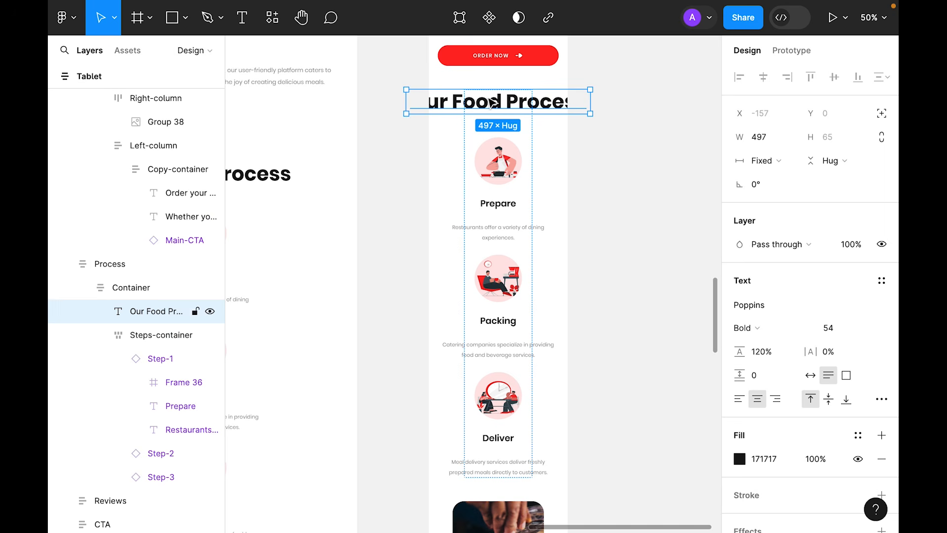
left_click(514, 114)
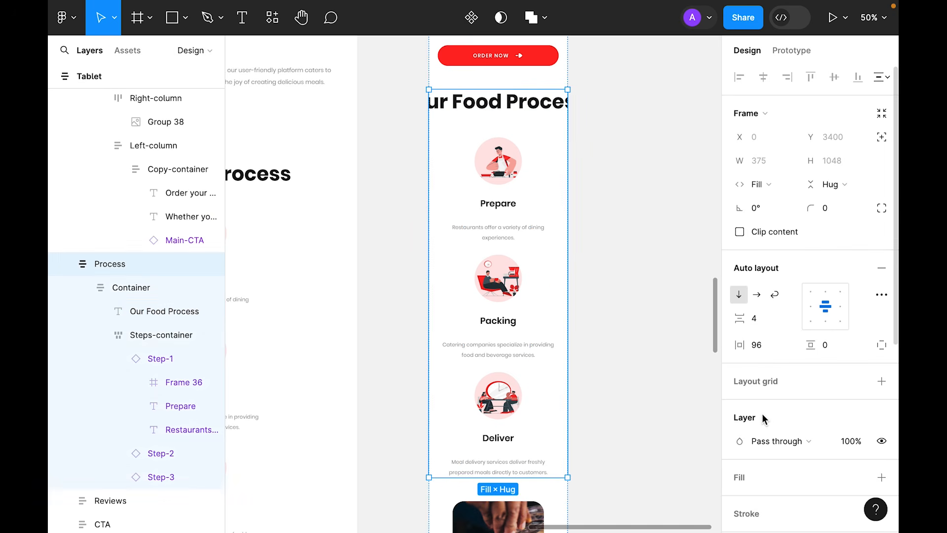
left_click(765, 348)
type("64")
key("Return")
left_click(770, 350)
type("24")
key("Return")
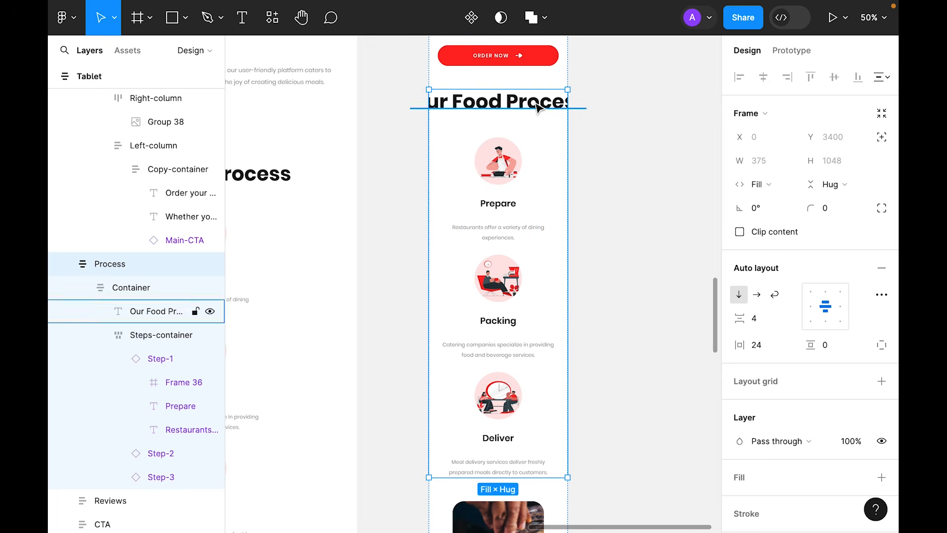
Set the "Our Food Process" heading's font size to 24 and its width to fill the container.
left_click(187, 311)
left_click(866, 328)
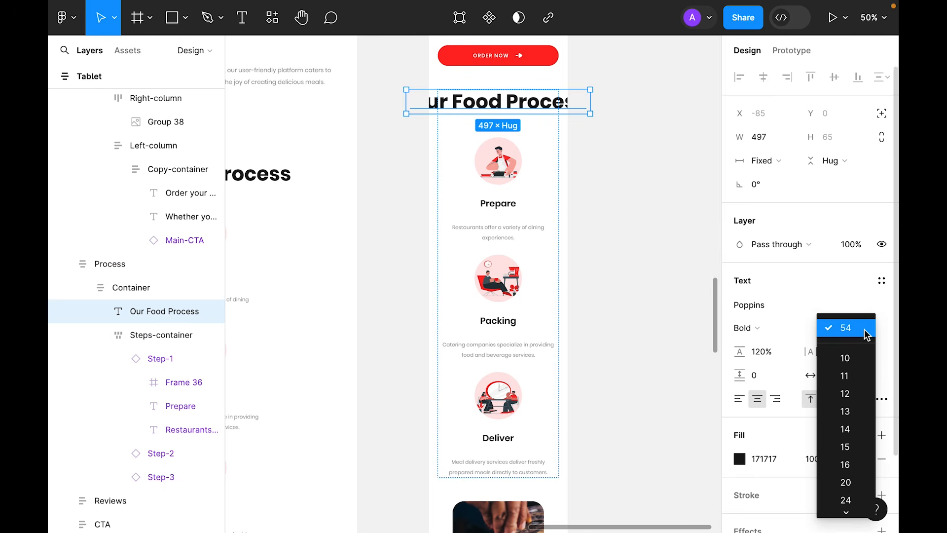
left_click(858, 386)
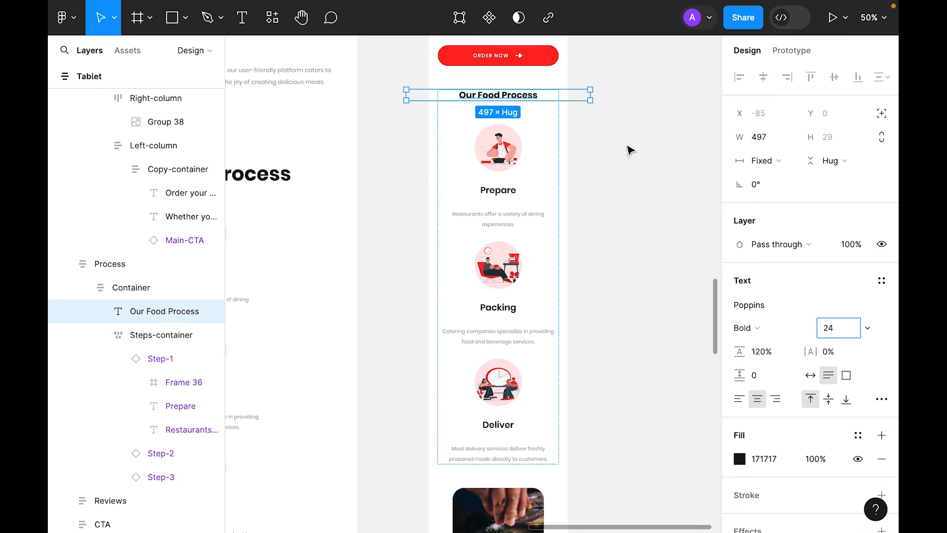
left_click(763, 161)
left_click(770, 196)
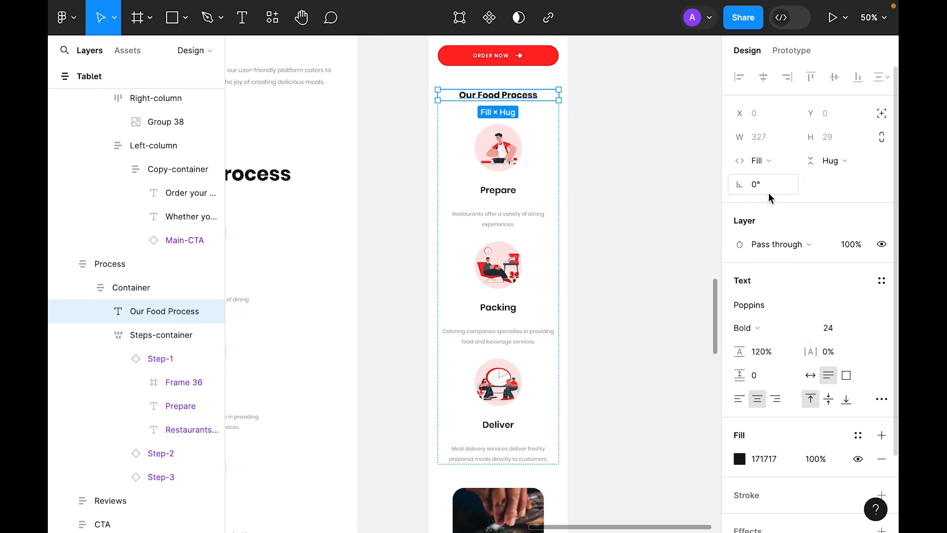
left_click(602, 105)
Set the vertical gap between items in the Prepare step of the Process section to 24.
scroll(508, 261, "up", 2)
double_click(508, 260)
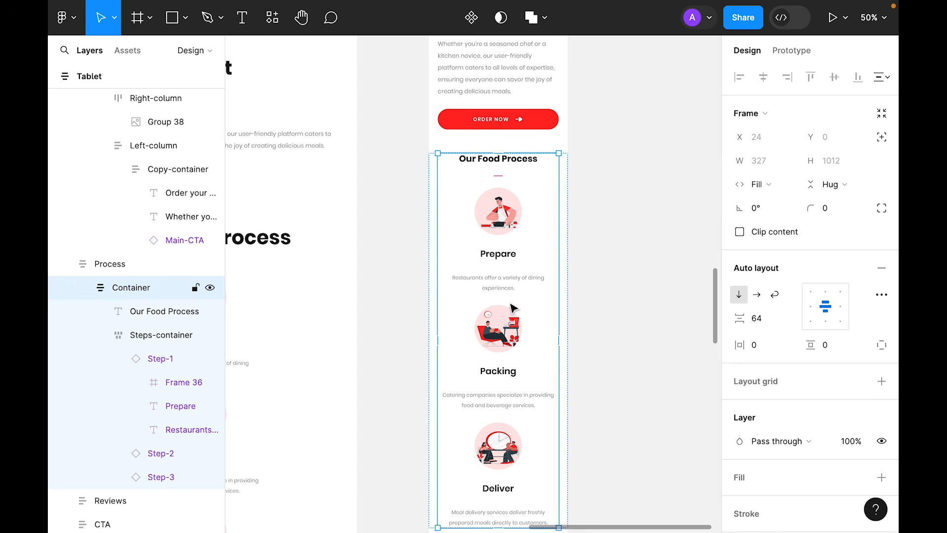
scroll(506, 338, "down", 2)
left_click(525, 246)
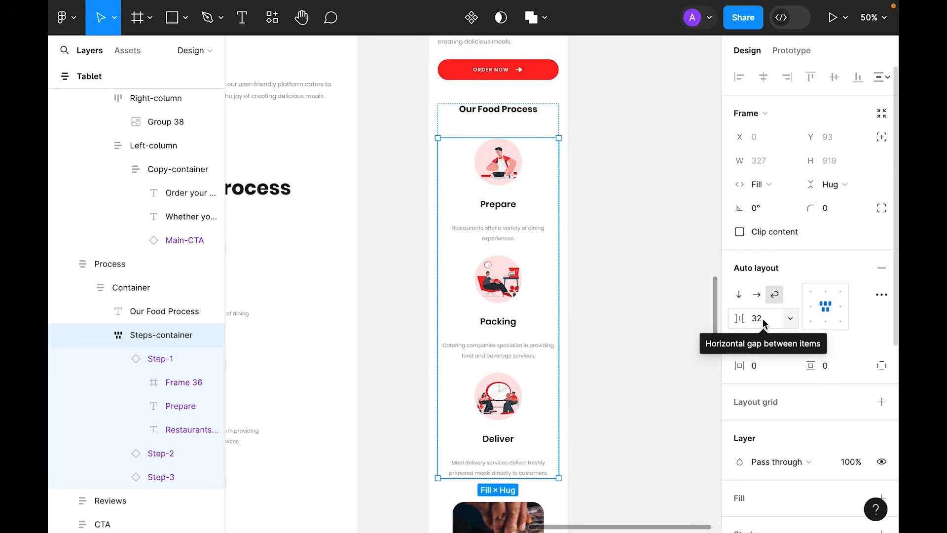
left_click(501, 232)
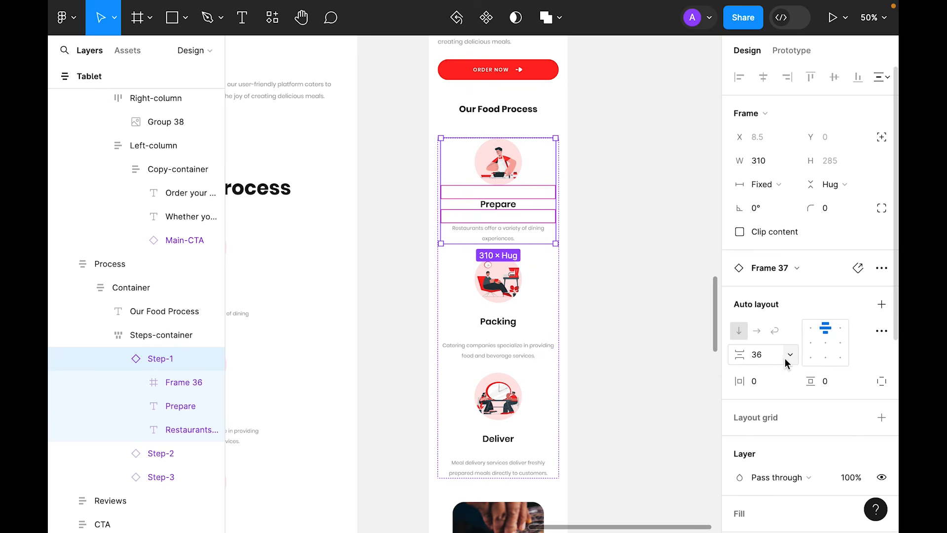
left_click(769, 359)
key("Return")
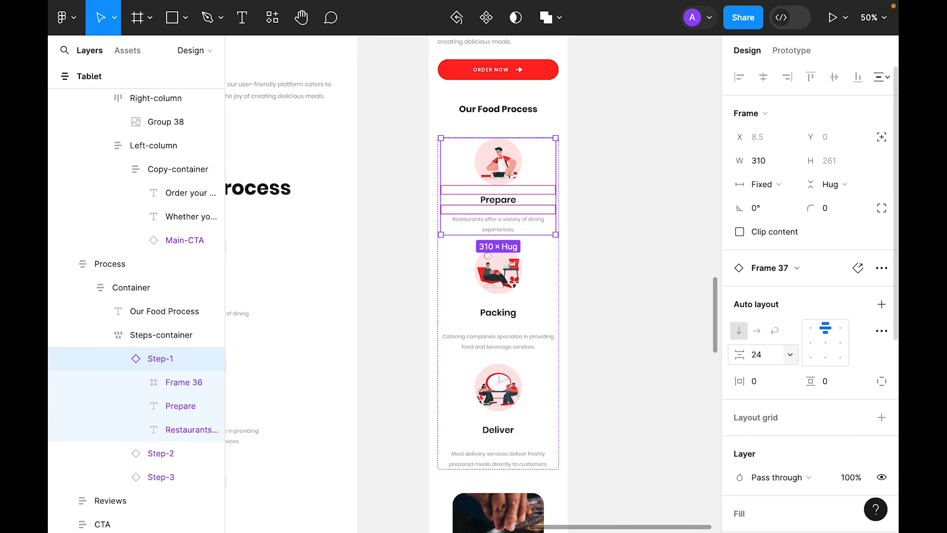
Set the vertical gap between items in the Packing and Deliver steps to 24.
left_click(543, 271)
left_click(754, 354)
type("24")
key("Return")
left_click(538, 432)
left_click(769, 355)
type("24")
key("Return")
Set the horizontal padding of the phone-size copy's Reviews section to 24.
scroll(669, 276, "down", 1)
double_click(516, 257)
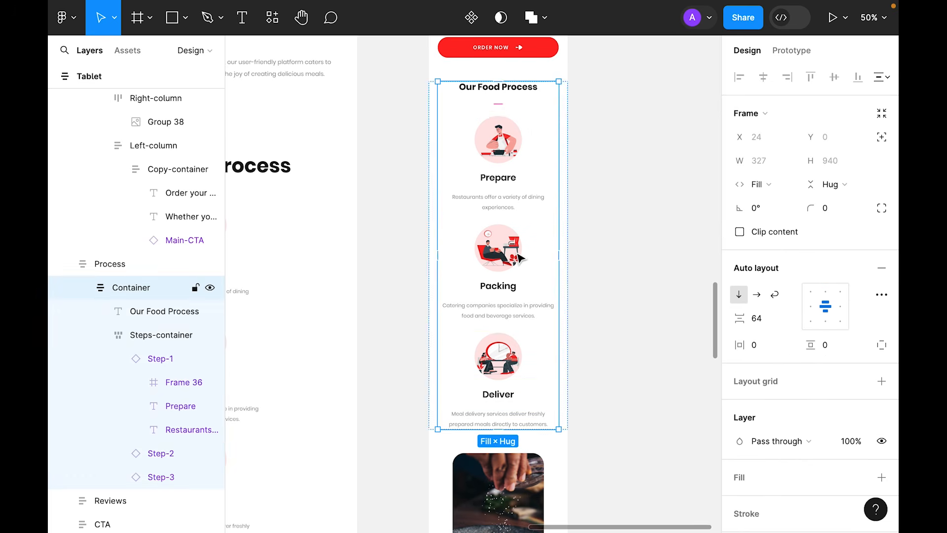
key("Escape")
scroll(545, 239, "down", 6)
left_click(525, 224)
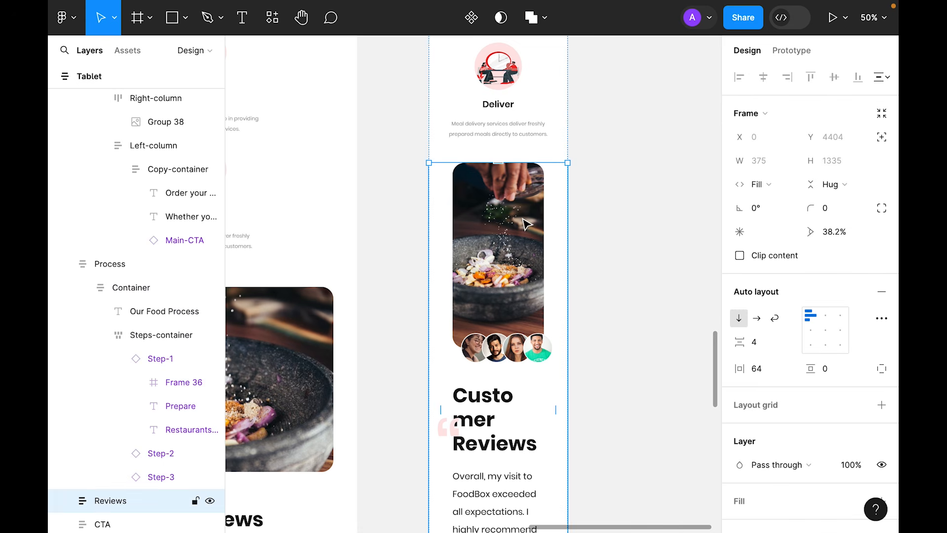
left_click(771, 370)
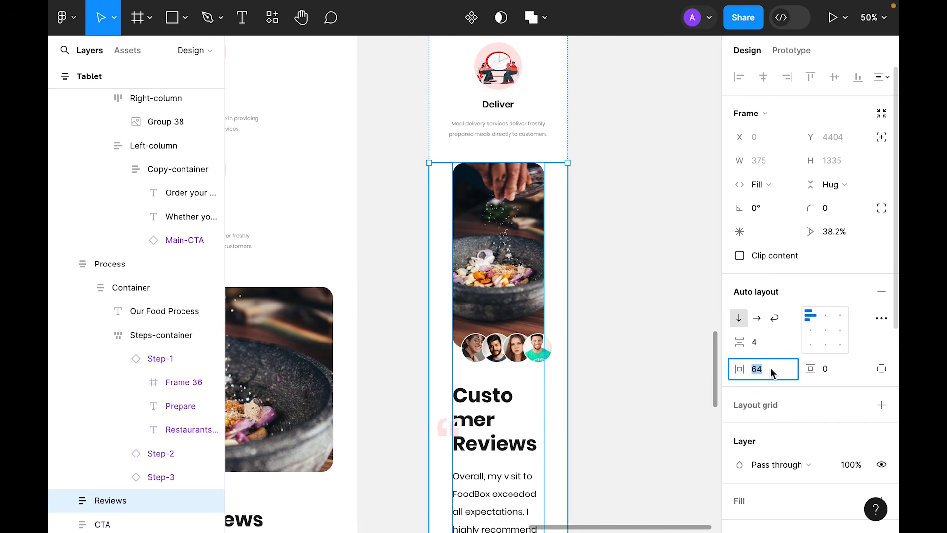
type("24")
key("Return")
scroll(615, 259, "down", 2)
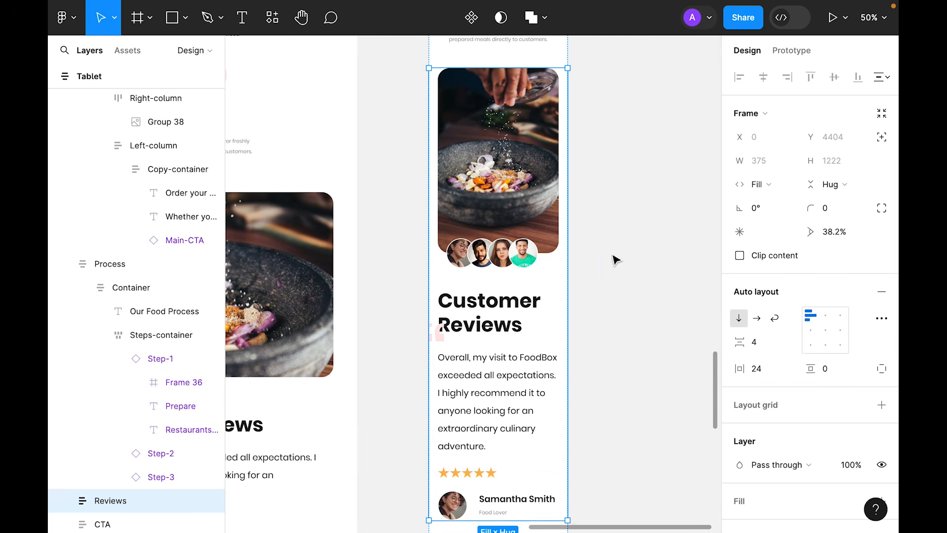
Move the avatars group so it sits horizontally centered on the Reviews photo.
left_click(523, 269)
left_click(523, 268)
left_click_drag(522, 265, 528, 269)
left_click(626, 178)
scroll(626, 178, "up", 2)
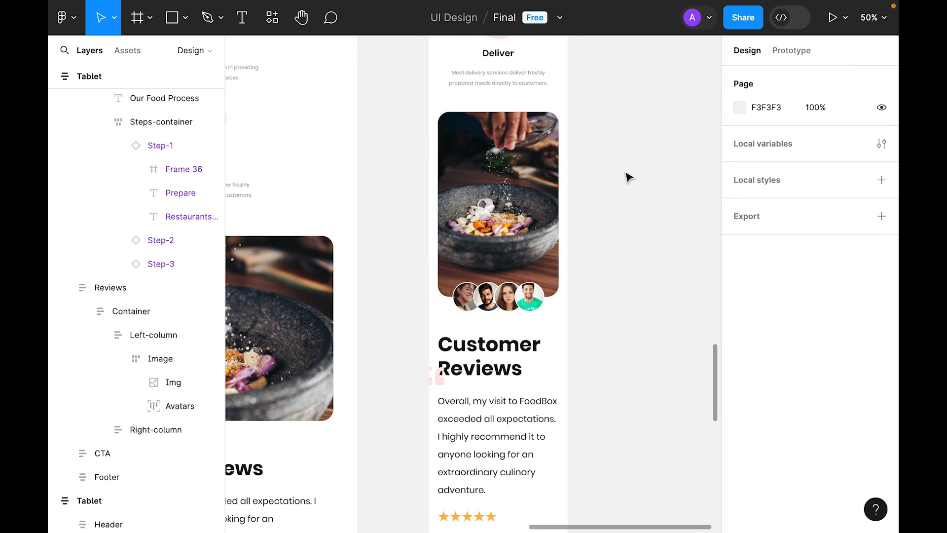
Shorten the Reviews photo to a height of about 378.
left_click(482, 192)
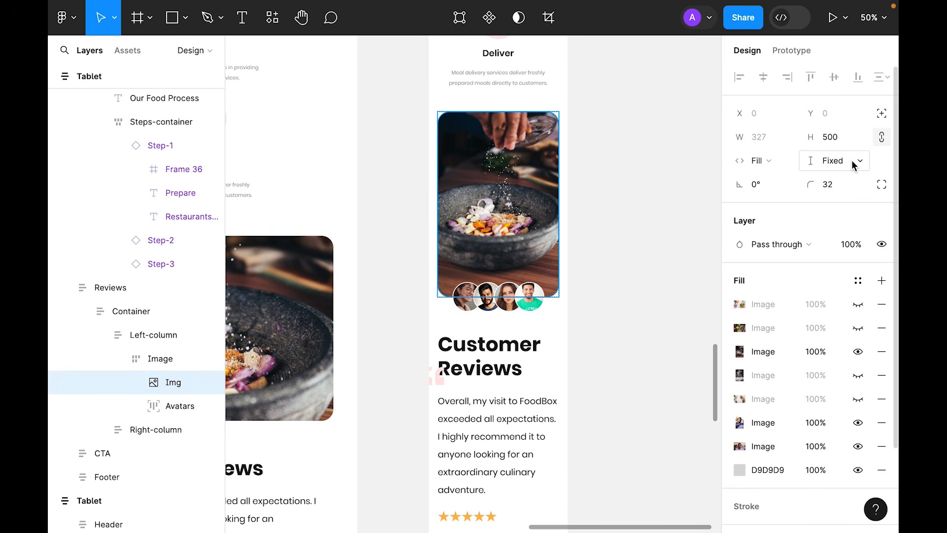
left_click(851, 166)
left_click(598, 196)
left_click(532, 186)
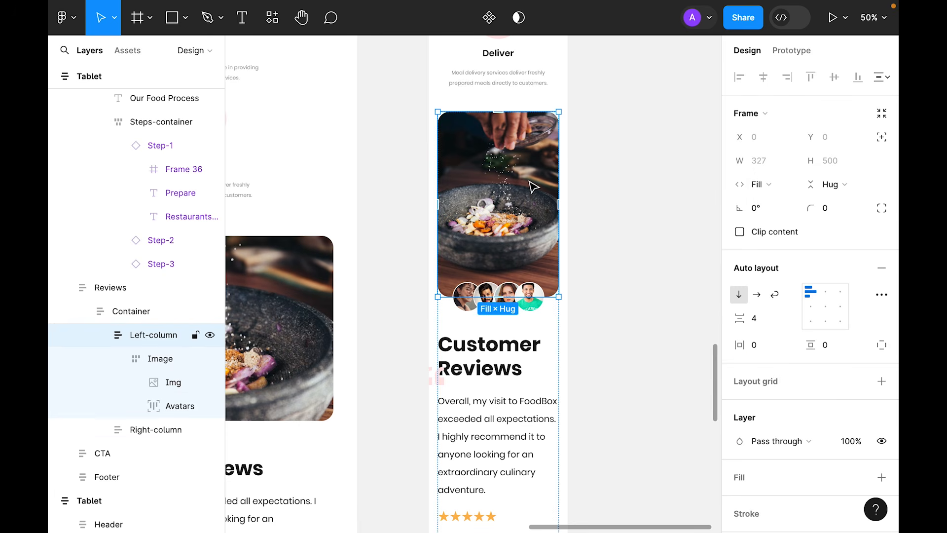
left_click(849, 185)
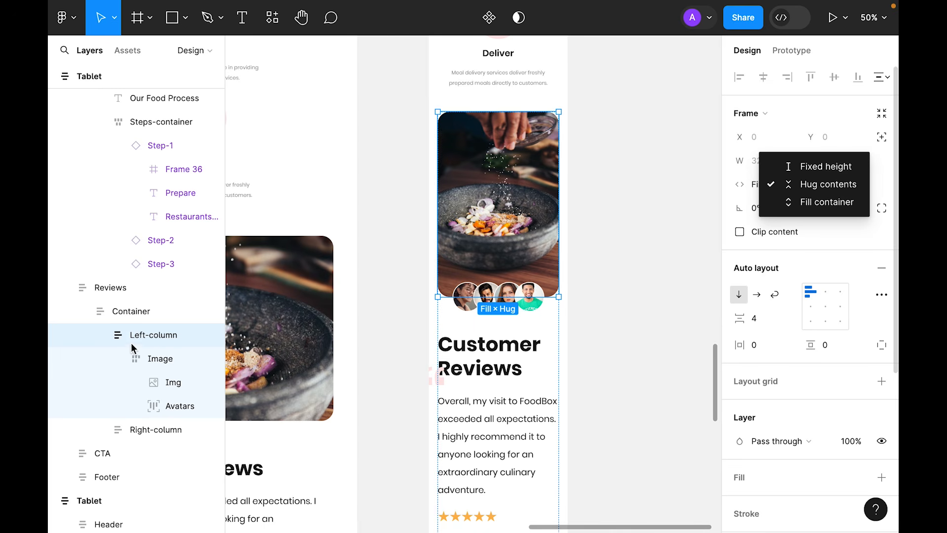
left_click(166, 357)
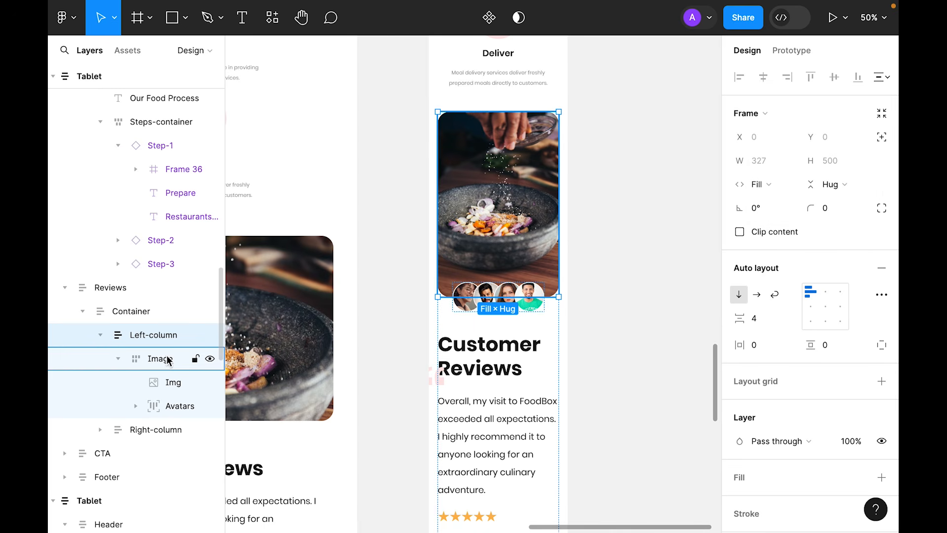
left_click(161, 385)
left_click_drag(546, 287, 499, 251)
left_click(839, 160)
key("Escape")
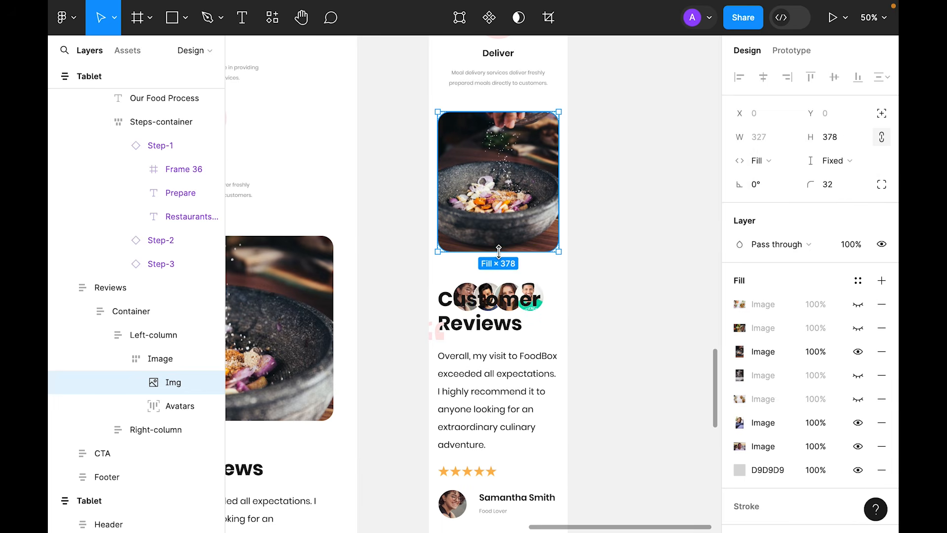
Move the avatars group up until it overlaps the lower edge of the shortened Reviews photo.
left_click(178, 405)
key("Up")
key("Up")
key("Up")
key("Up")
key("Up")
key("Up")
key("Up")
key("Up")
key("Up")
key("Up")
key("Up")
key("Up")
key("Up")
key("Up")
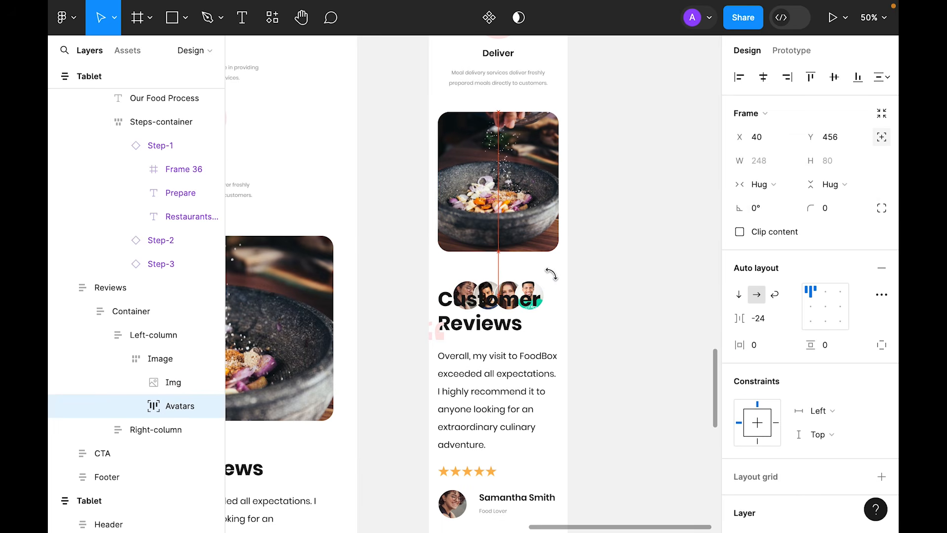
key("Up")
key("Up")
key("Up")
key("Up")
key("Up")
key("Up")
key("Up")
key("Up")
key("Up")
key("Up")
key("Up")
key("Up")
key("Up")
key("Up")
key("Up")
key("Up")
key("Up")
key("Up")
key("Up")
key("Up")
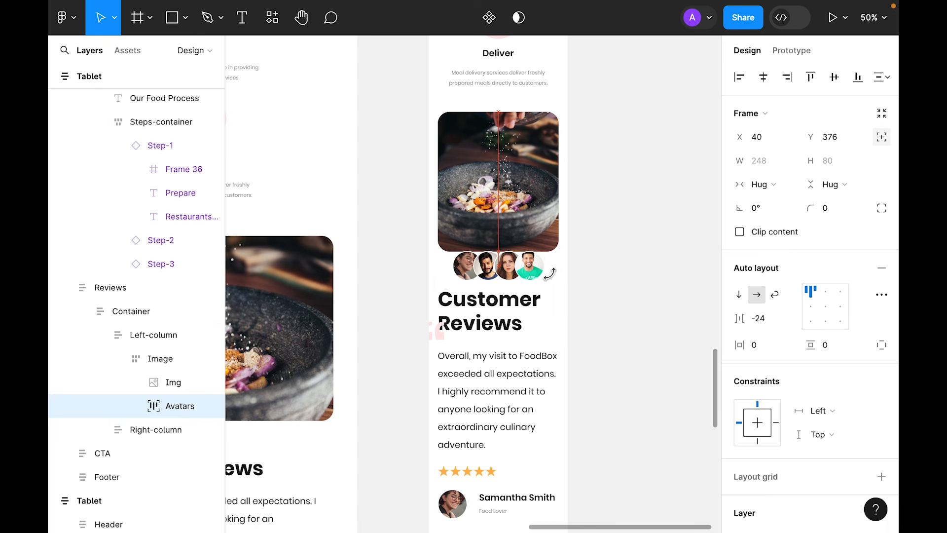
left_click(582, 254)
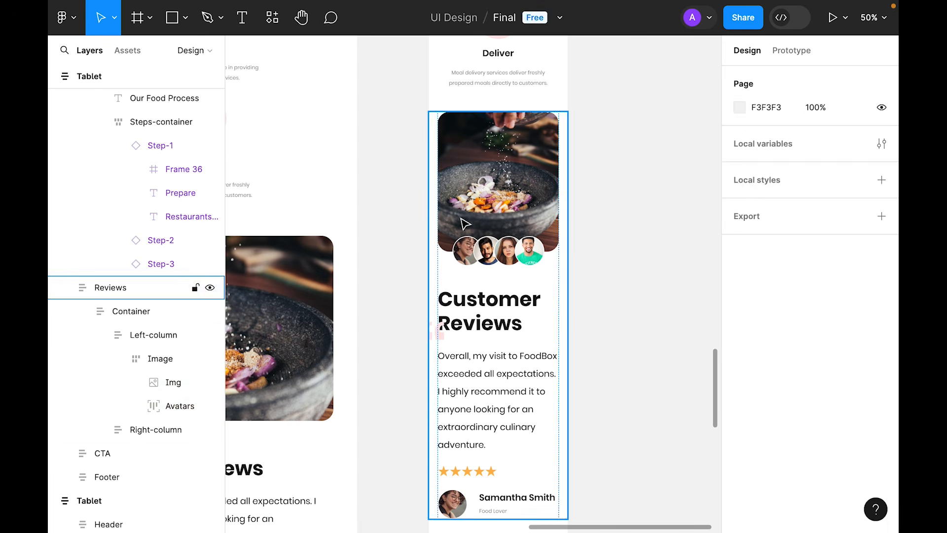
Set the vertical gap between the photo and the review text in the Reviews container to 64.
double_click(486, 193)
left_click(756, 342)
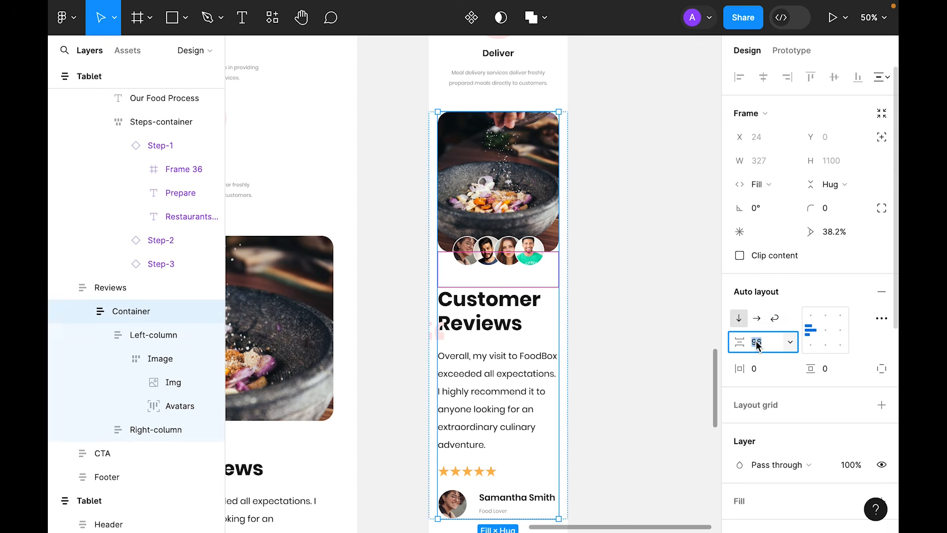
type("64")
key("Return")
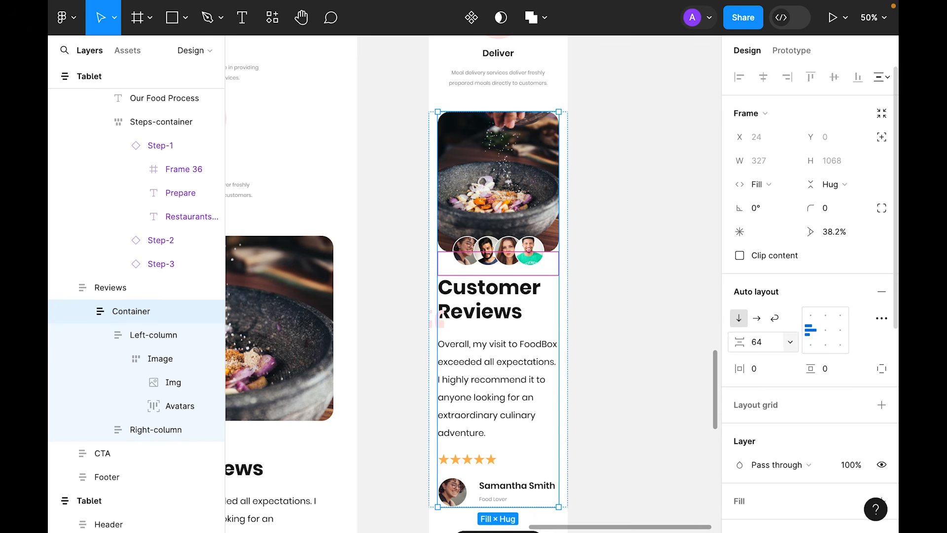
Set the "Customer Reviews" heading's font size to 24 and the review paragraph's font size to 20.
left_click(523, 308, "super")
left_click(872, 328)
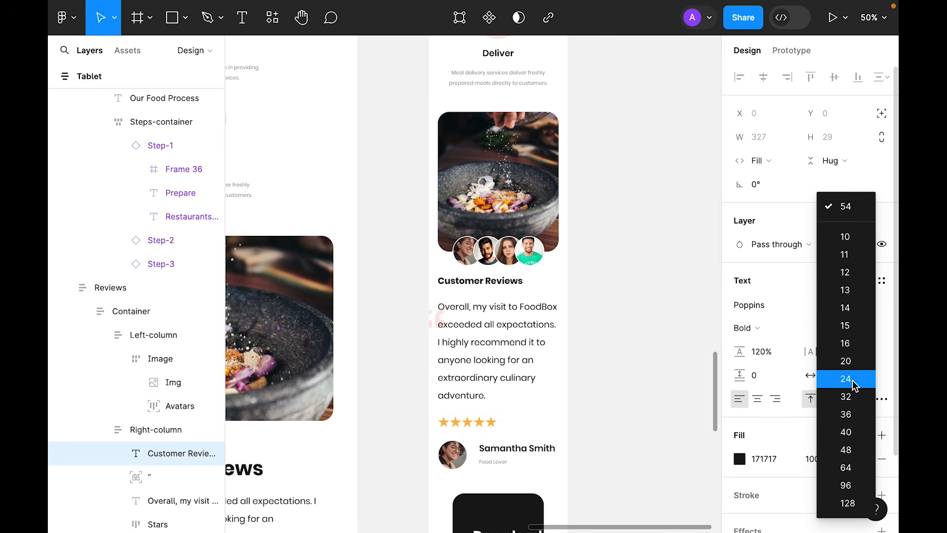
left_click(845, 379)
left_click(475, 343)
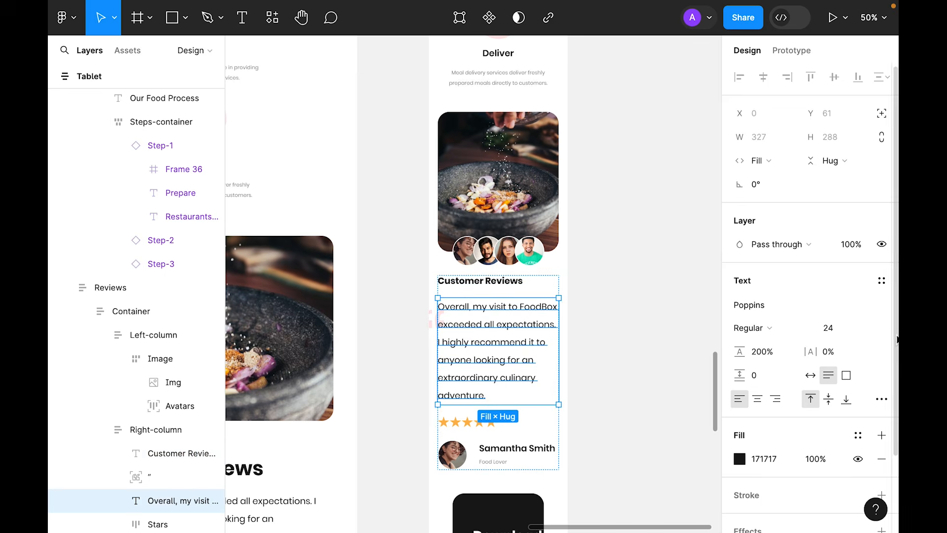
left_click(869, 328)
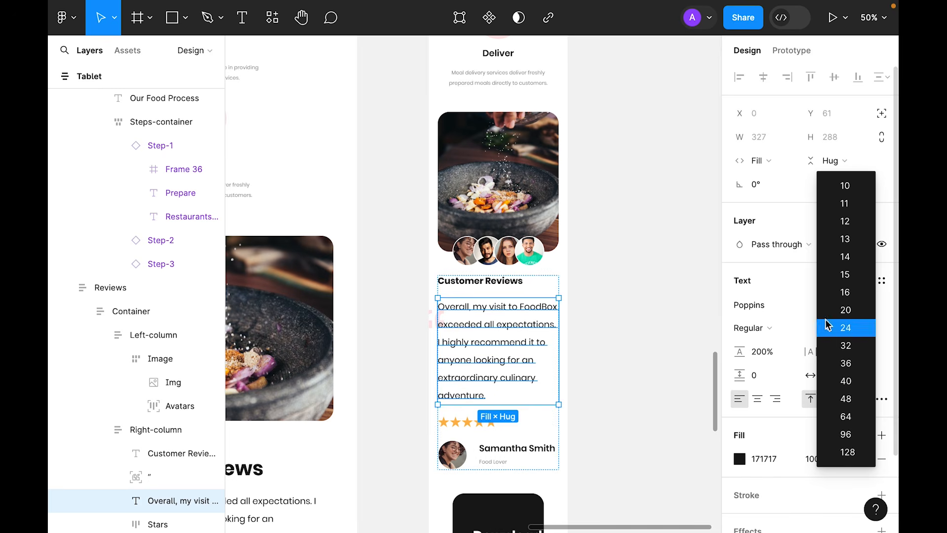
left_click(845, 310)
Reposition the pink quotation mark so it sits behind the start of the review paragraph.
left_click(158, 474)
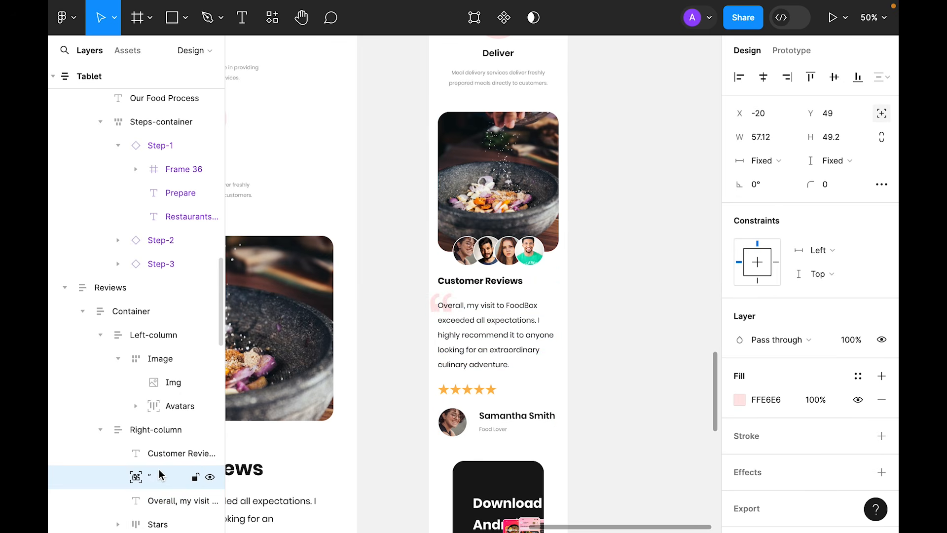
left_click(641, 277)
scroll(491, 305, "down", 2)
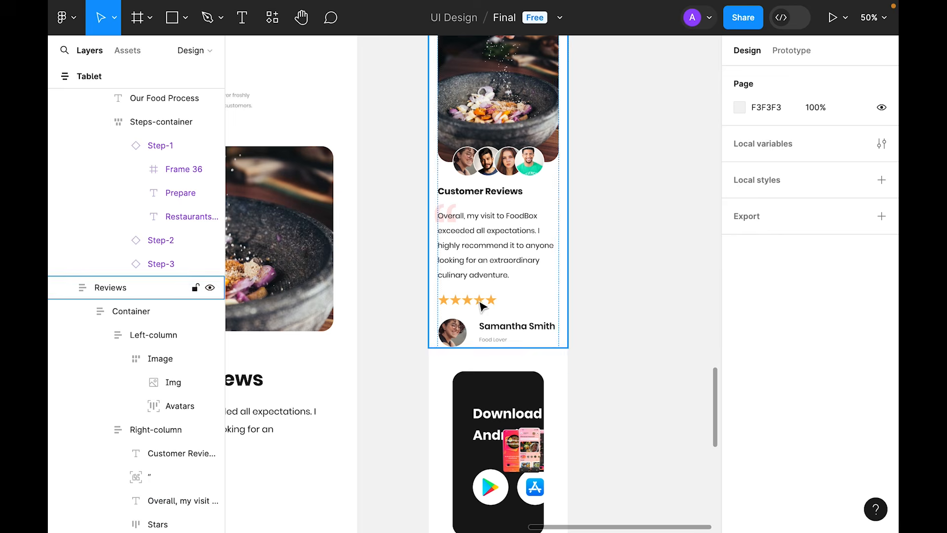
Center-align the items in the Reviews section's text column, including the stars and the reviewer info.
double_click(466, 310)
double_click(465, 310)
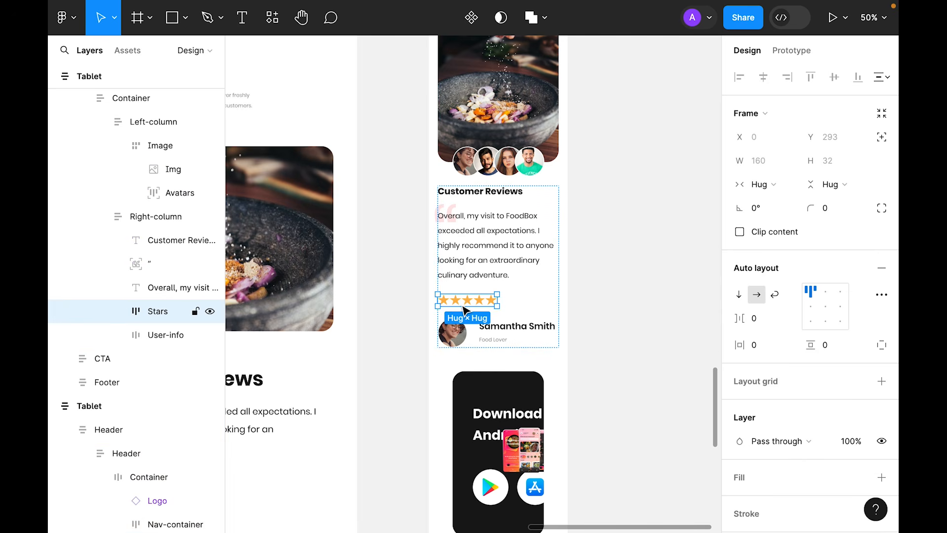
left_click(615, 228)
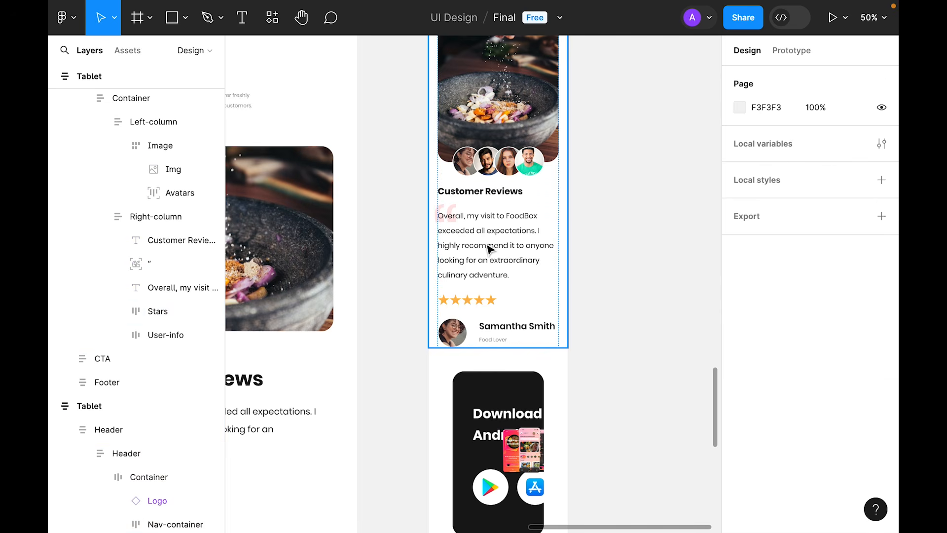
double_click(490, 249)
double_click(490, 250)
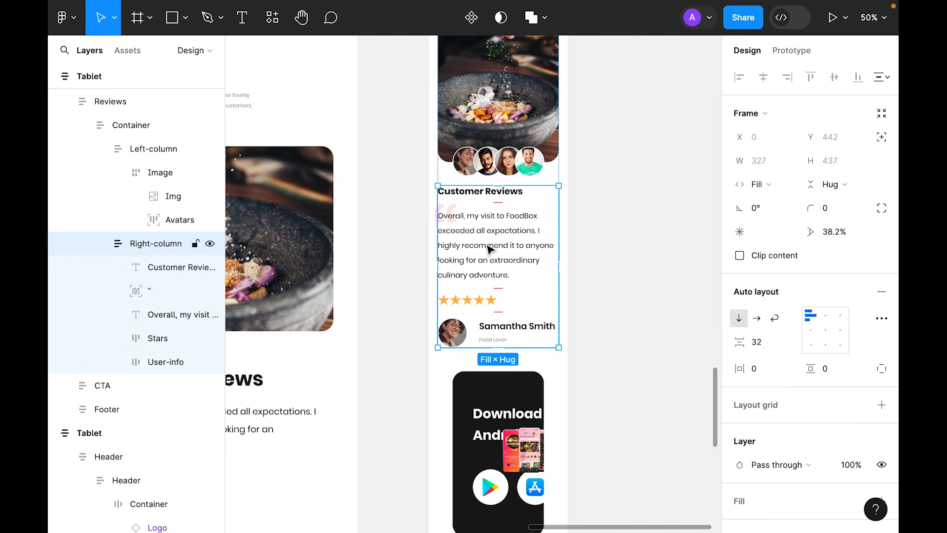
left_click(825, 331)
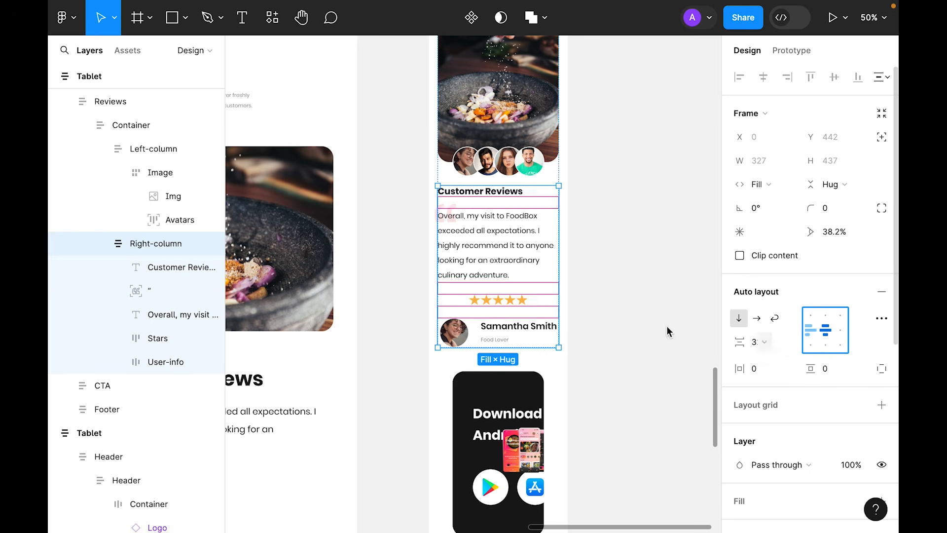
Set the gap between the reviewer's avatar and name in the User-info frame to 24.
left_click(516, 331)
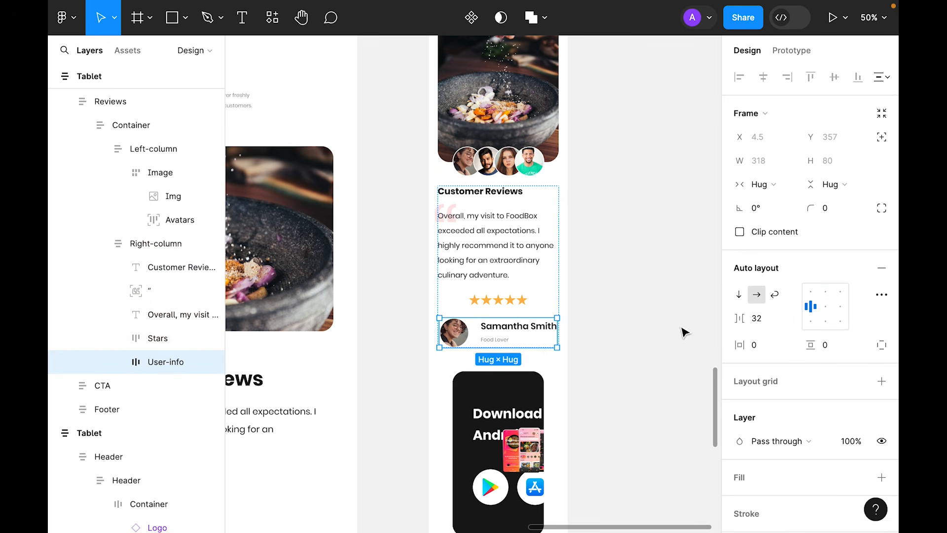
left_click(765, 318)
key("Return")
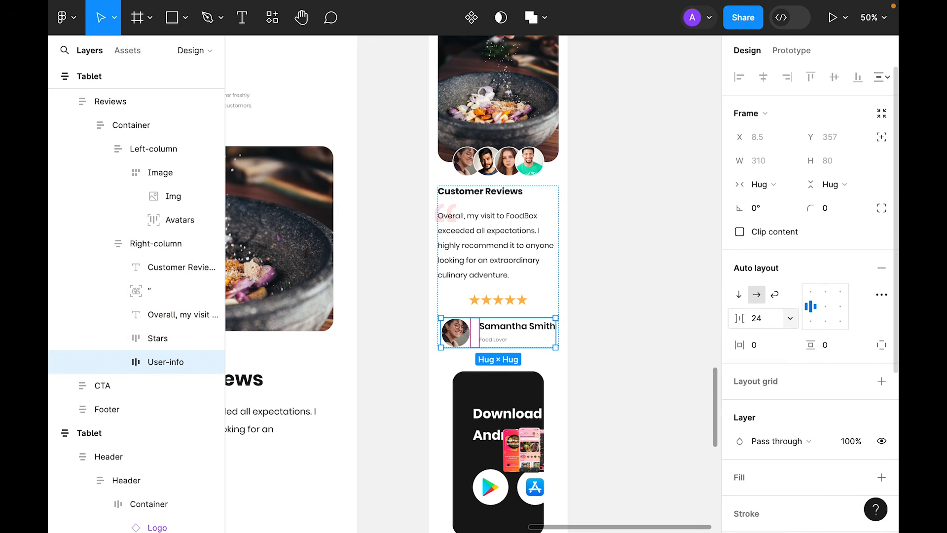
Change the User-info frame to a vertical layout with its items center-aligned.
left_click(500, 325)
left_click(497, 335)
left_click(496, 334)
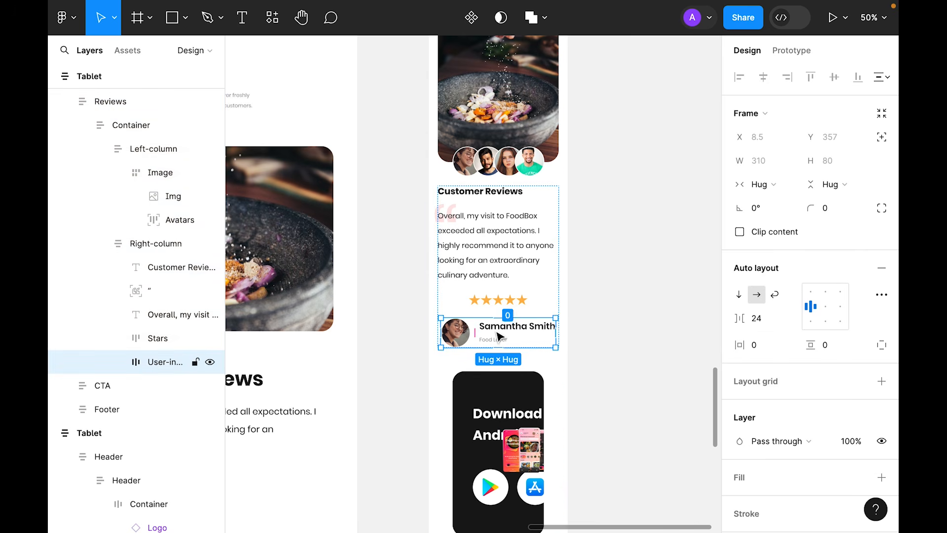
left_click(739, 298)
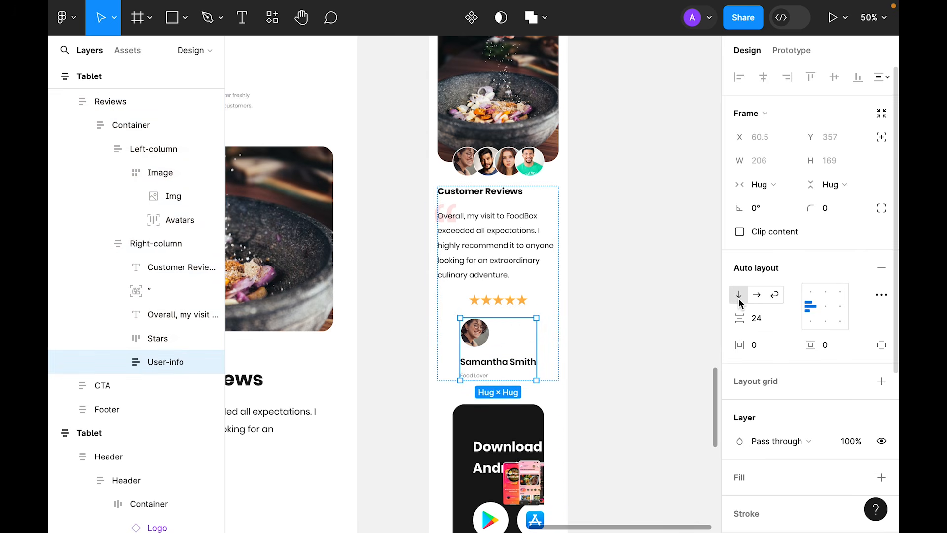
left_click(825, 306)
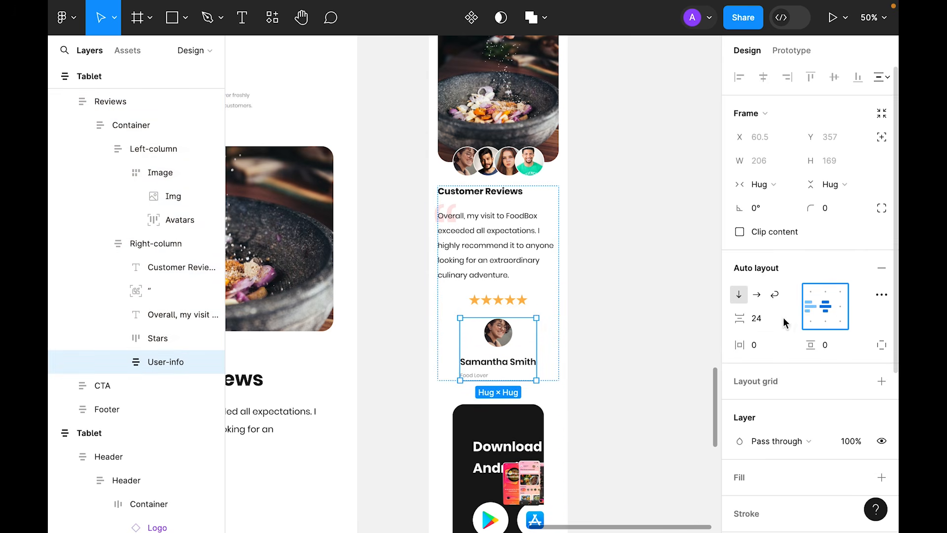
Center-align the reviewer's name and the "Food Lover" label within their text frame.
double_click(481, 377)
double_click(481, 376)
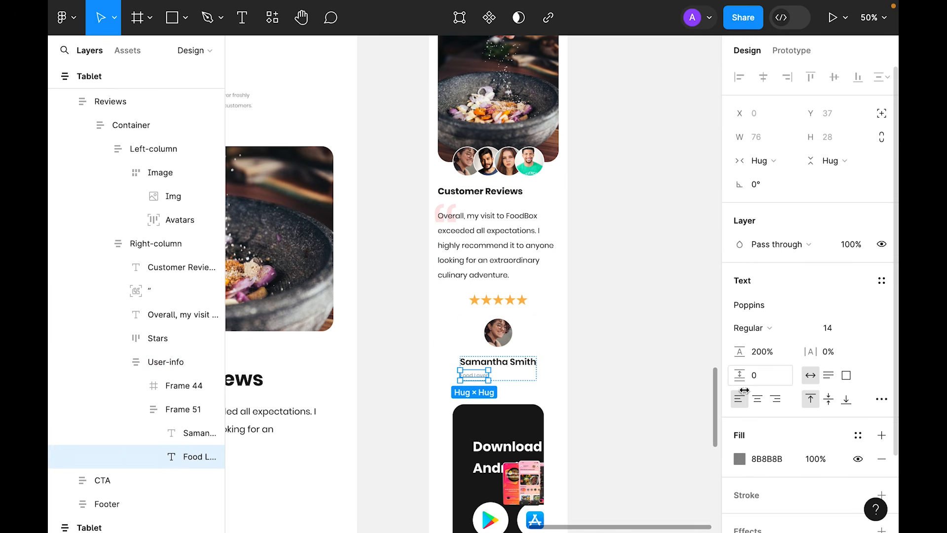
left_click(600, 376)
left_click(496, 371)
double_click(495, 371)
double_click(496, 371)
double_click(495, 371)
double_click(495, 371)
left_click(825, 321)
left_click(667, 315)
scroll(666, 314, "down", 3)
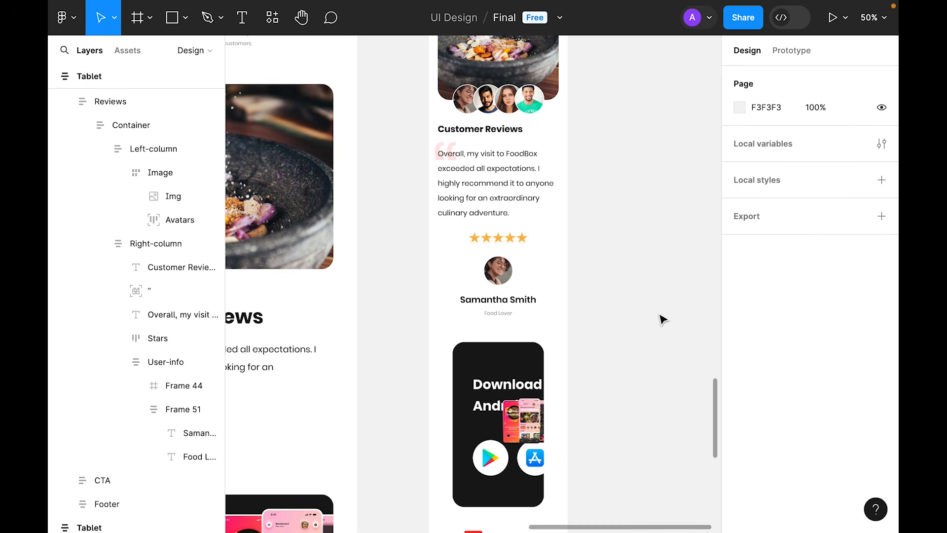
Try widening the whole phone-size frame to about 716 and undo the resize.
key("minus")
scroll(647, 313, "up", 3)
scroll(590, 301, "up", 1)
left_click(493, 255)
left_click(507, 210)
left_click(617, 191)
scroll(616, 191, "up", 8)
scroll(619, 196, "up", 5)
scroll(614, 212, "up", 5)
left_click(464, 100)
left_click_drag(555, 181, 585, 185)
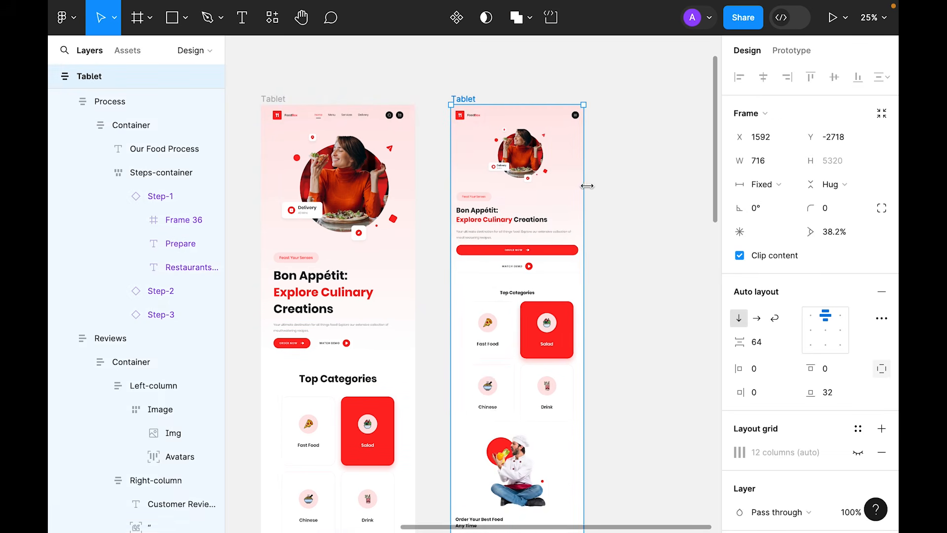
key("ctrl+z")
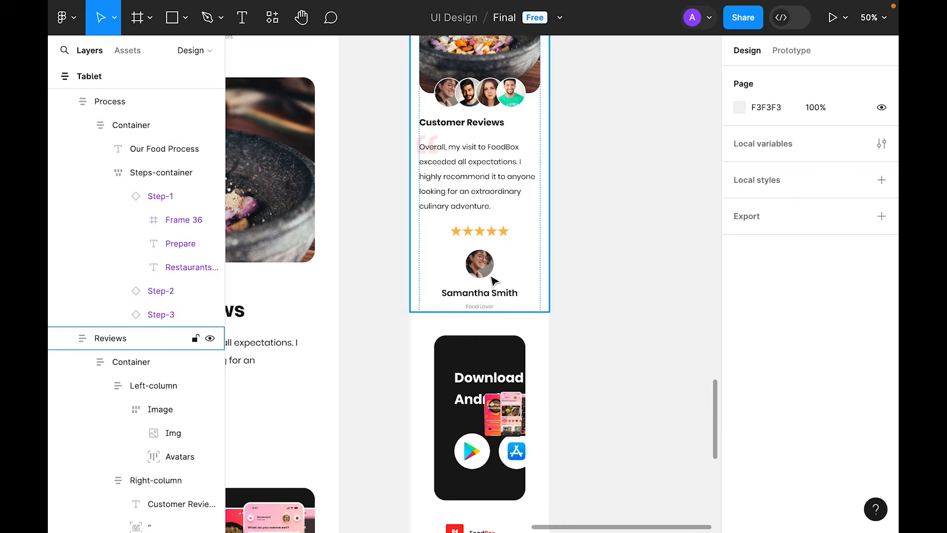
Set the horizontal padding of the CTA section to 24.
scroll(506, 302, "down", 4)
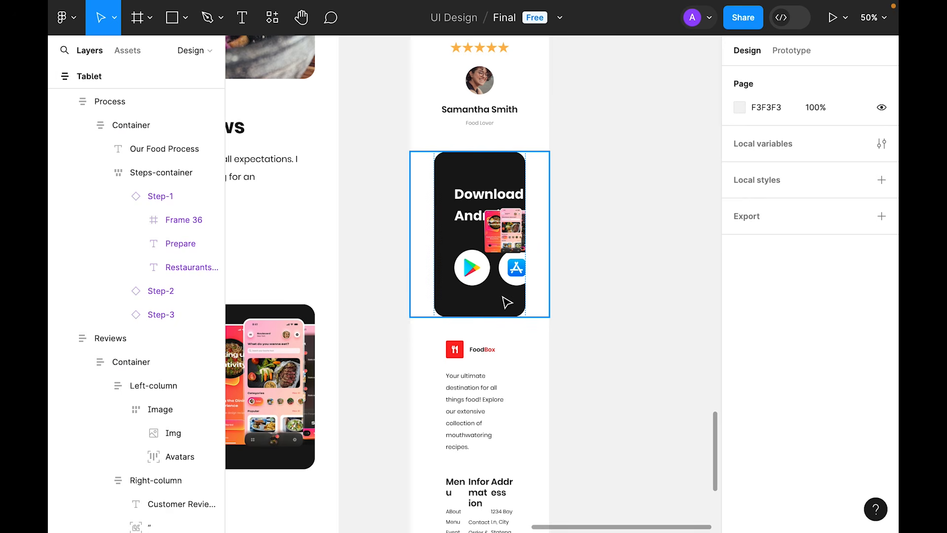
left_click(499, 234)
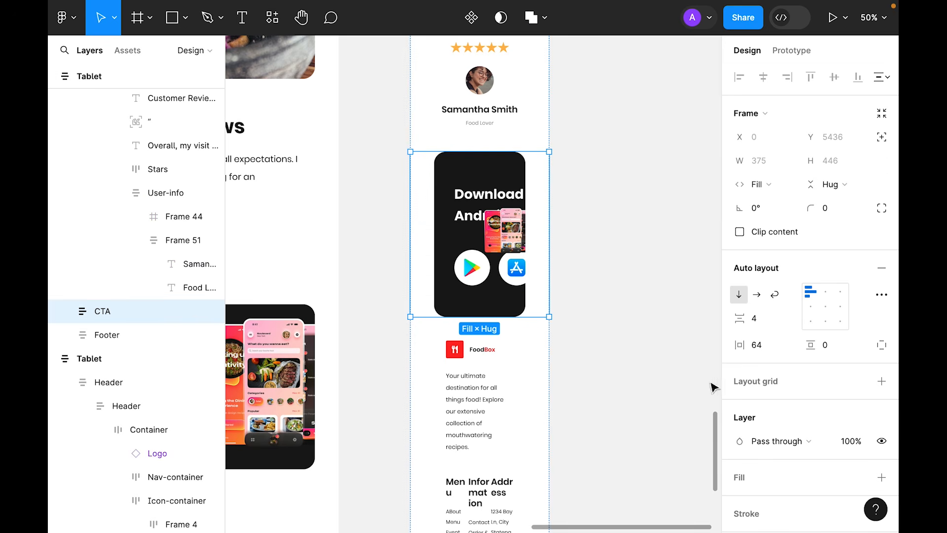
type("24")
key("Return")
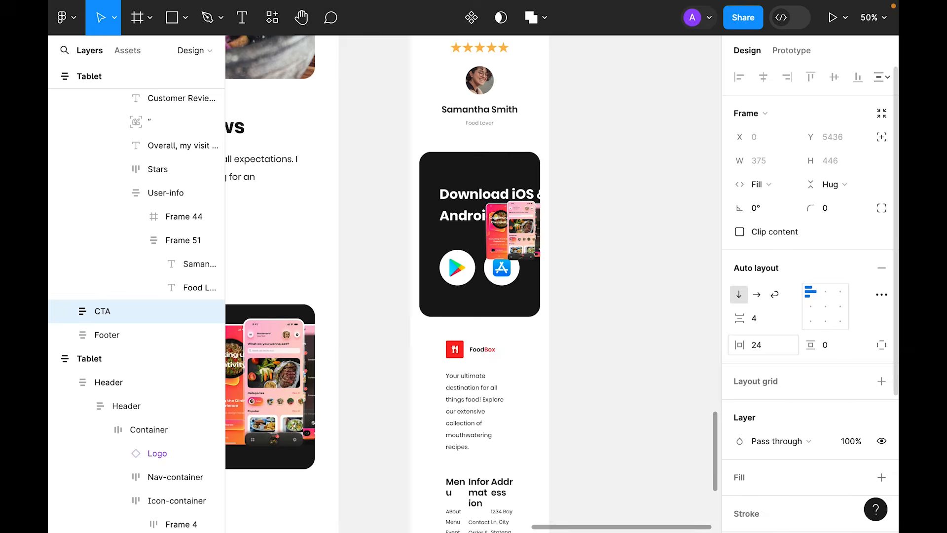
Set the "Download iOS & Android App" heading's font size to 24 and make its width fill the container.
scroll(468, 258, "up", 3)
key("Return")
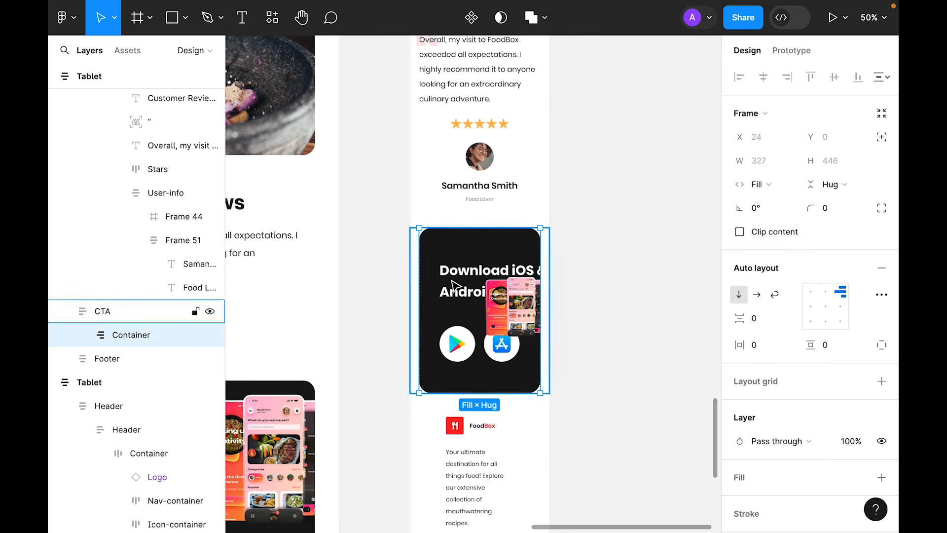
key("Return")
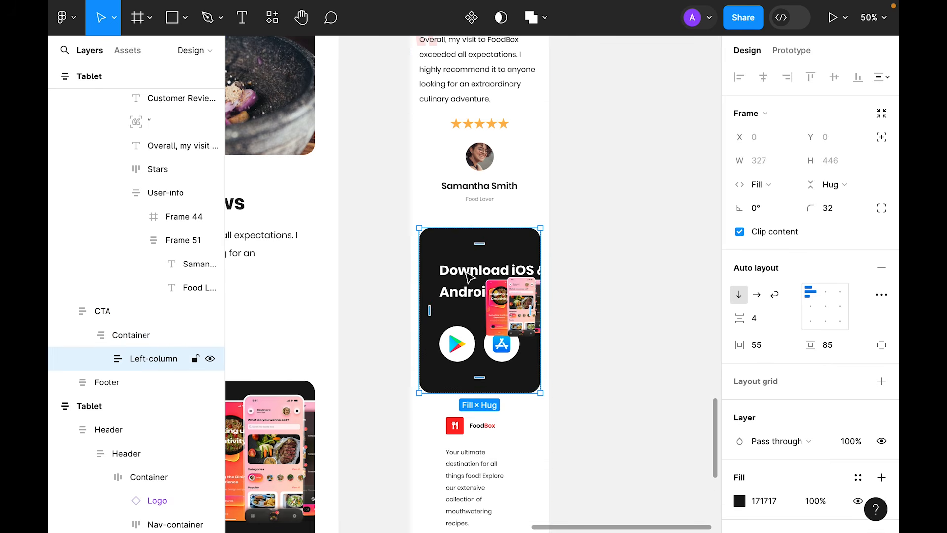
key("Return")
key("Return")
left_click(868, 327)
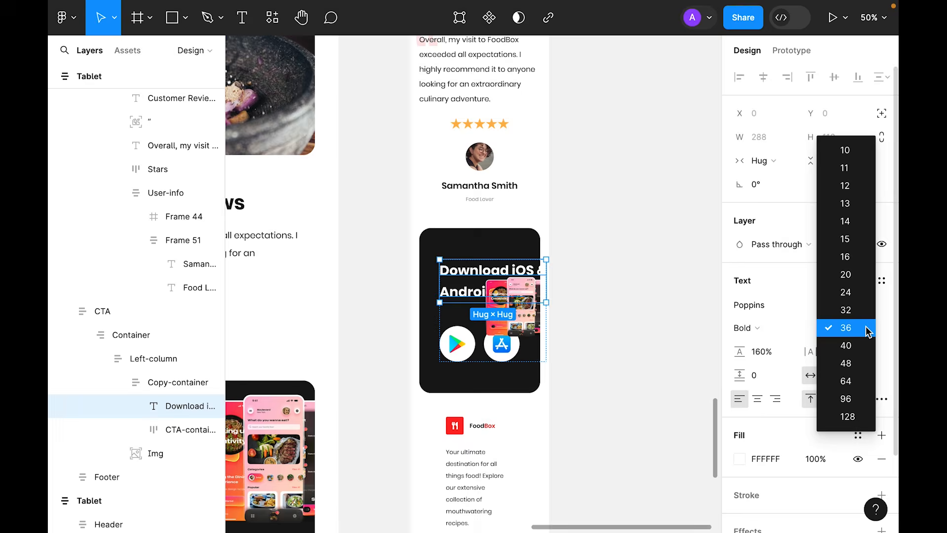
left_click(864, 294)
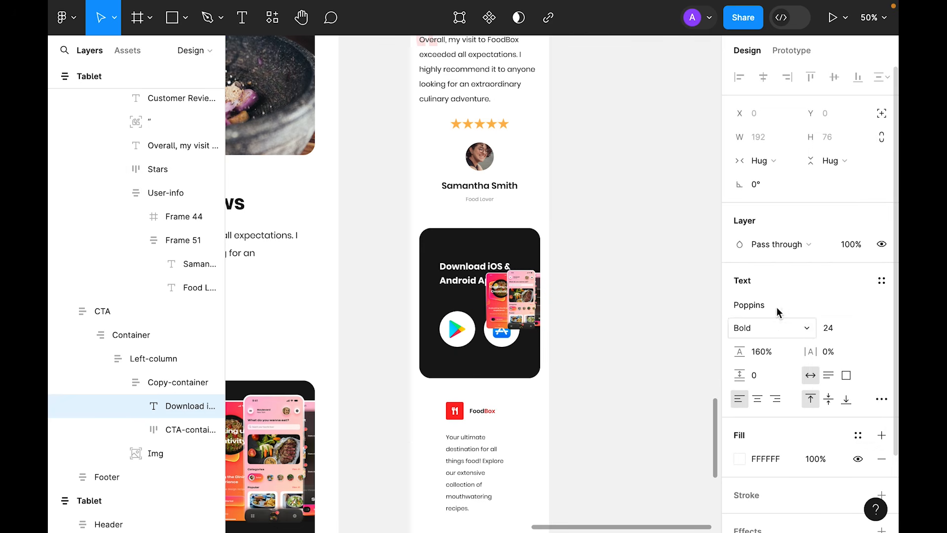
left_click(767, 160)
left_click(784, 178)
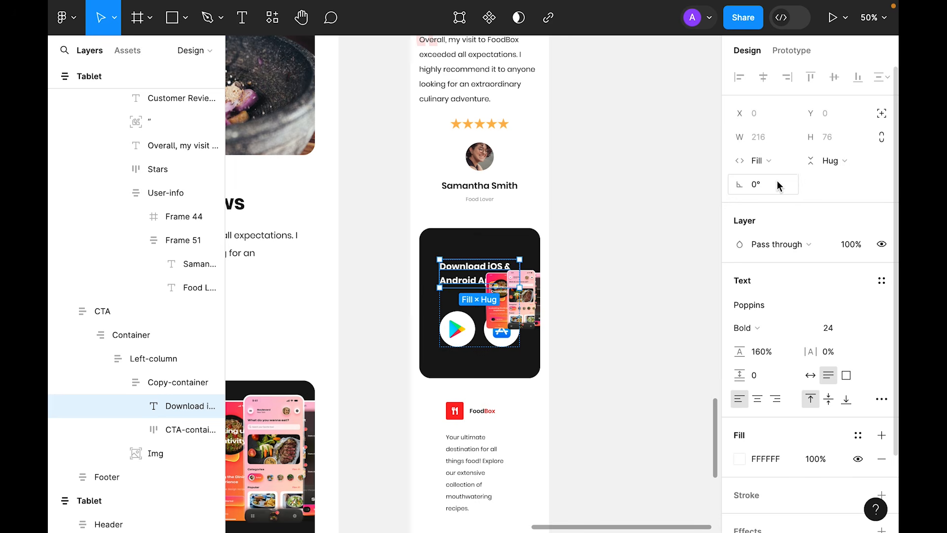
Resize the Google Play and App Store circle frames in the CTA card to 64 × 64.
left_click(444, 336)
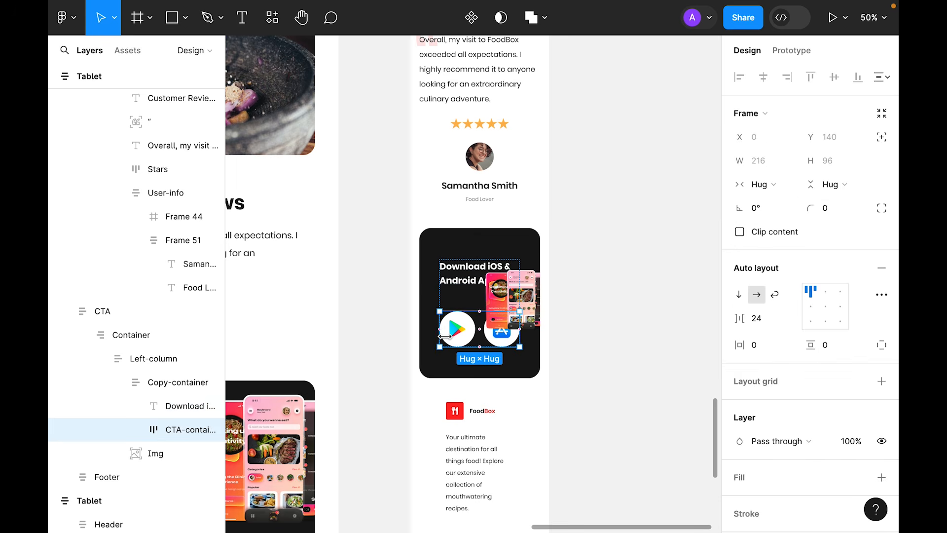
double_click(448, 331)
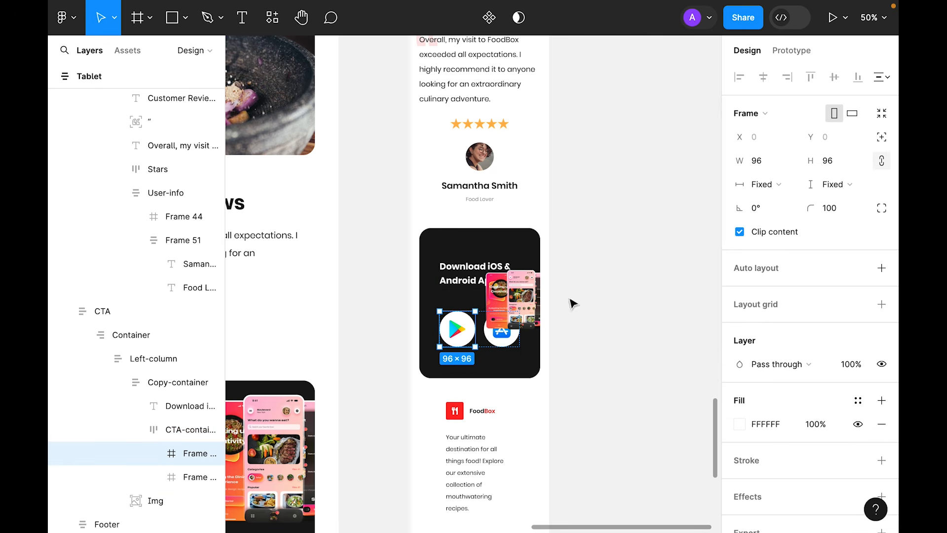
left_click(840, 164)
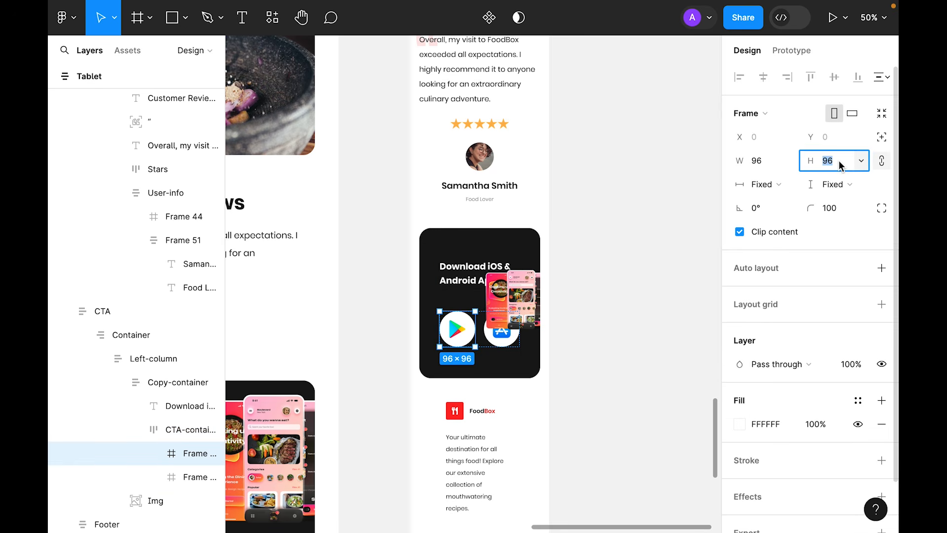
key("Return")
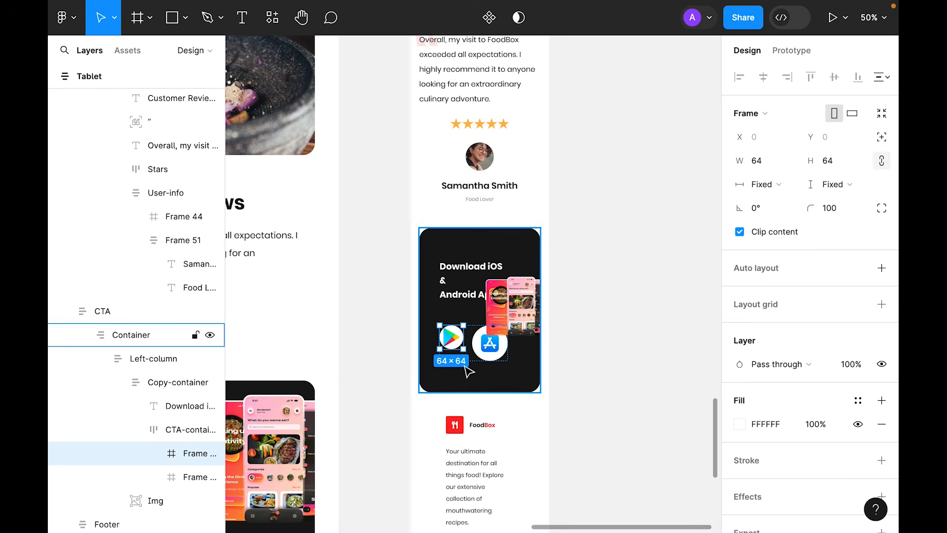
left_click(485, 348)
left_click(837, 165)
type("64")
key("Return")
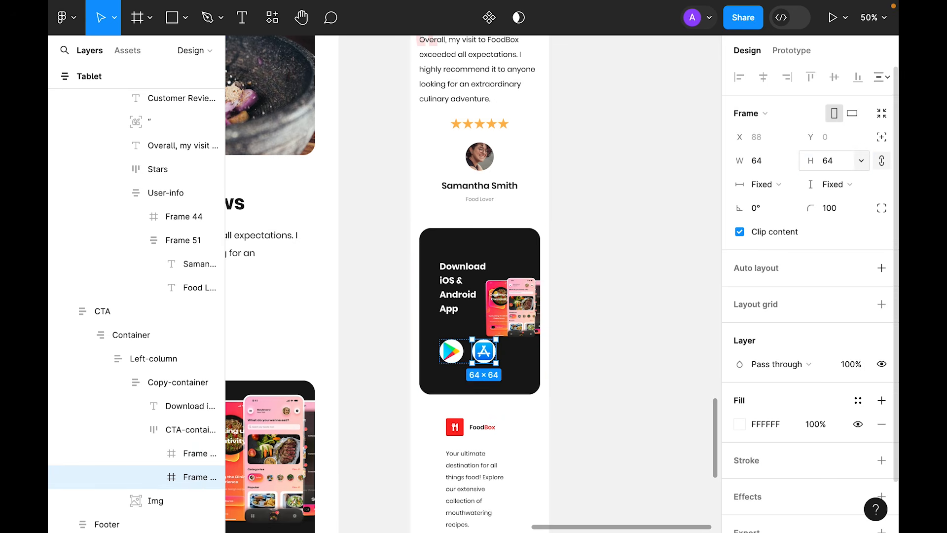
Move the app screens image out of the CTA card onto the empty canvas beside the mobile frame.
left_click(517, 306)
left_click_drag(522, 304, 662, 273)
left_click(613, 393)
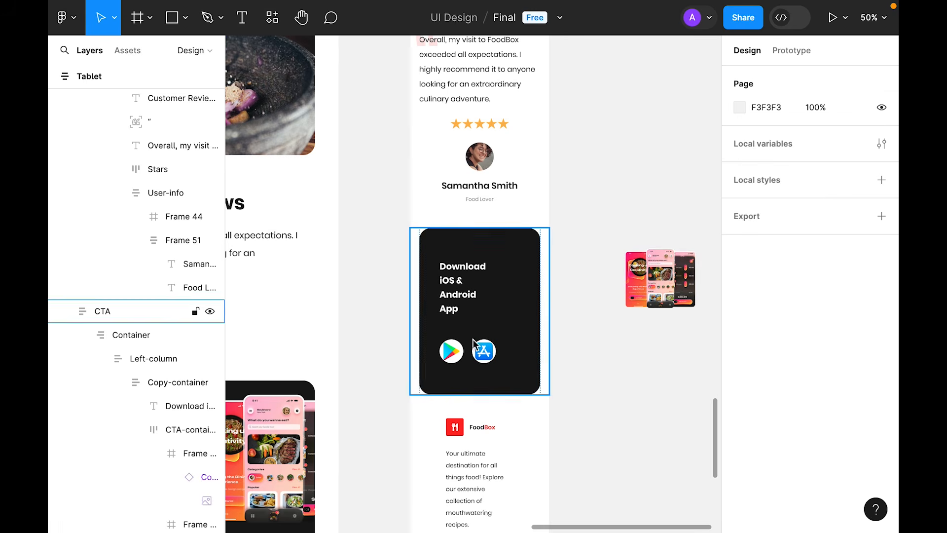
Make the width of the CTA card's Copy-container fill its parent.
double_click(456, 279)
double_click(457, 279)
double_click(456, 279)
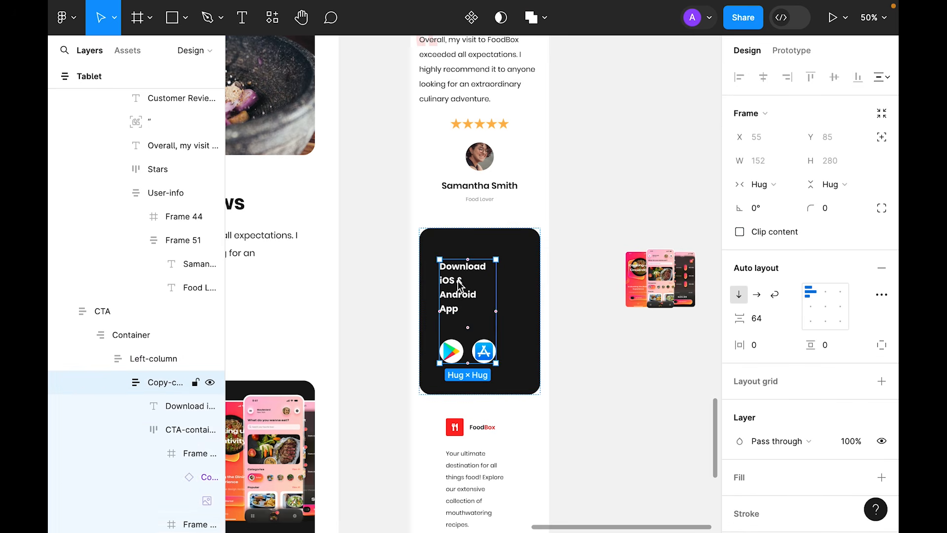
left_click(758, 185)
left_click(770, 201)
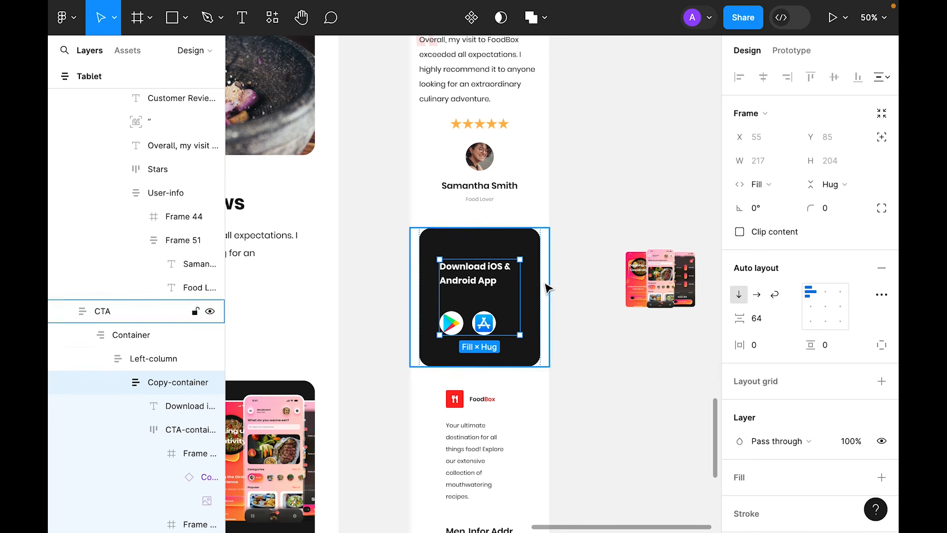
Center-align the text of the "Download iOS & Android App" heading.
left_click(473, 284)
left_click(755, 398)
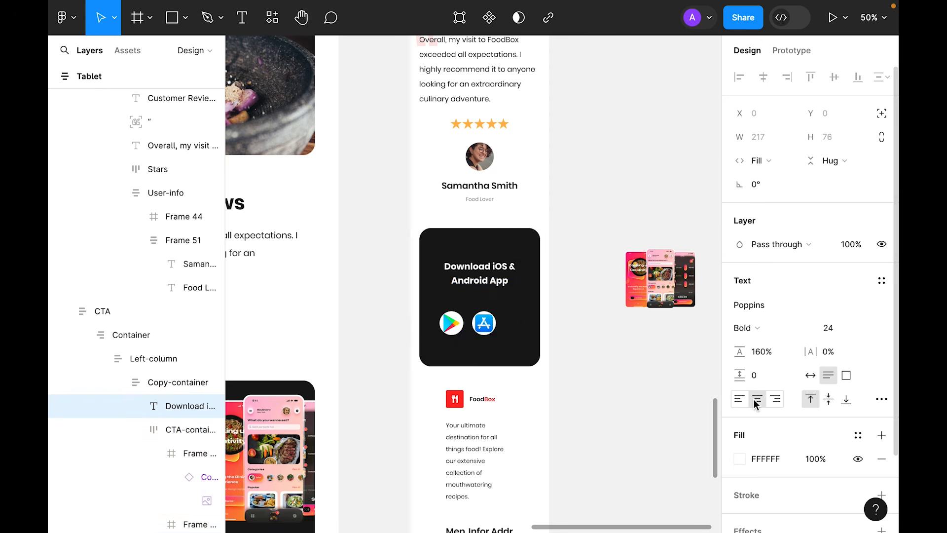
left_click(598, 349)
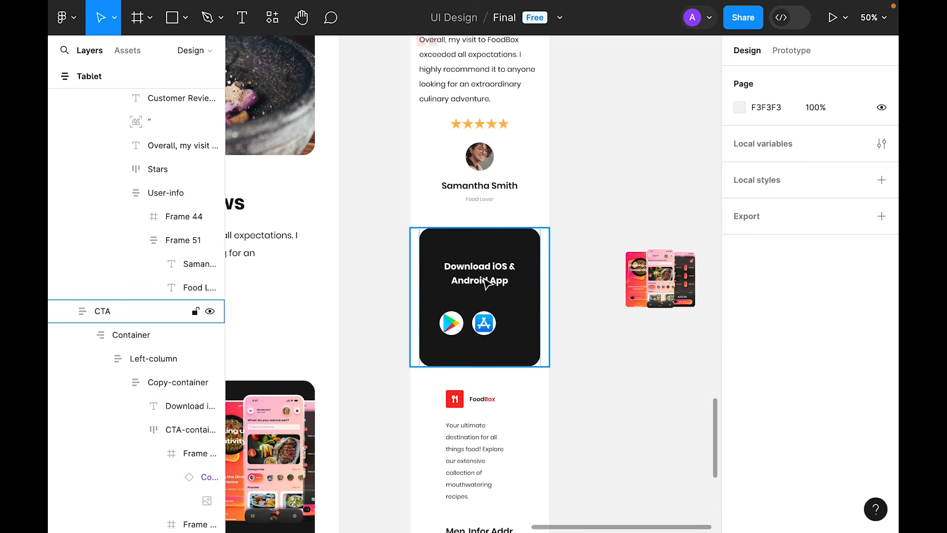
Set the Copy-container's auto layout alignment to center so the store icons sit under the heading.
triple_click(484, 279)
double_click(484, 278)
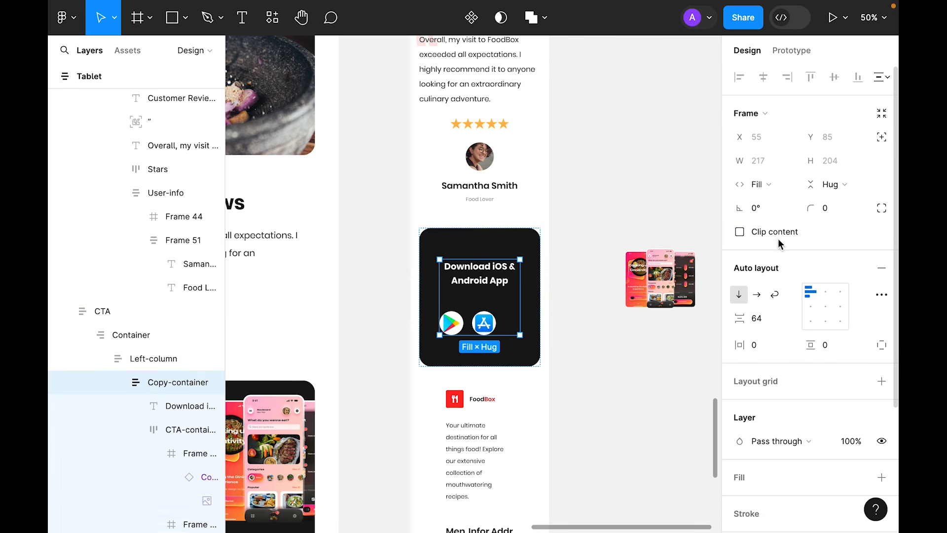
scroll(789, 335, "down", 3)
left_click(822, 252)
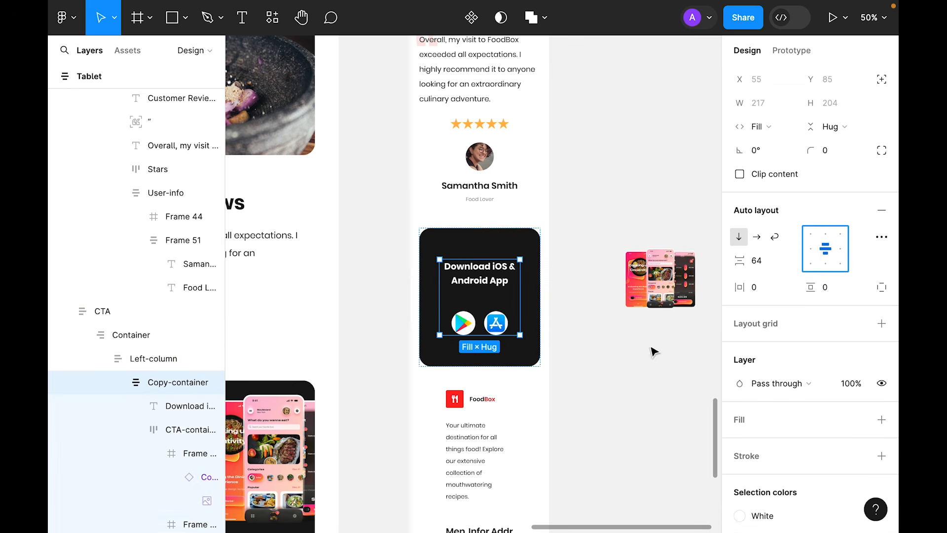
left_click(606, 370)
Add auto layout to both the Google Play and App Store circle frames.
key("plus")
left_click(458, 351)
triple_click(454, 345)
left_click(451, 342)
left_click(449, 340)
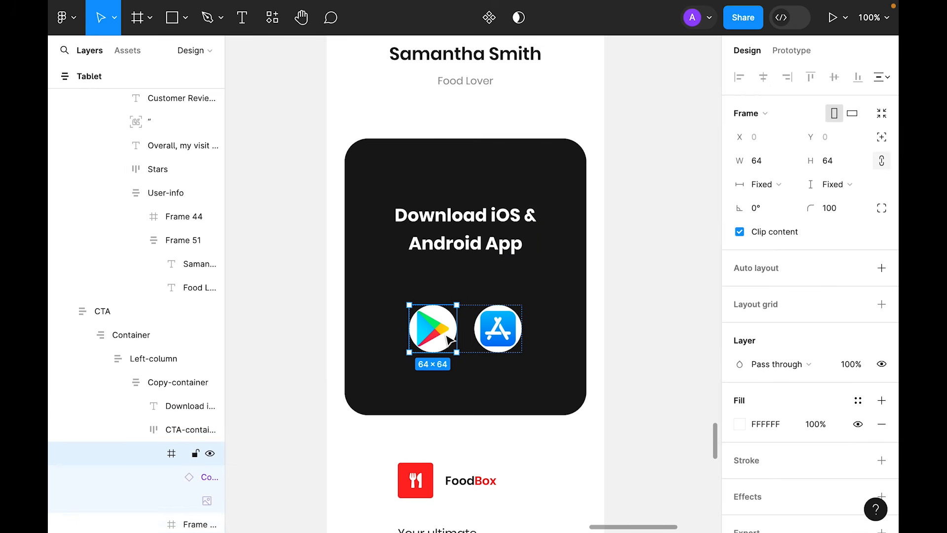
key("shift+a")
left_click(494, 333)
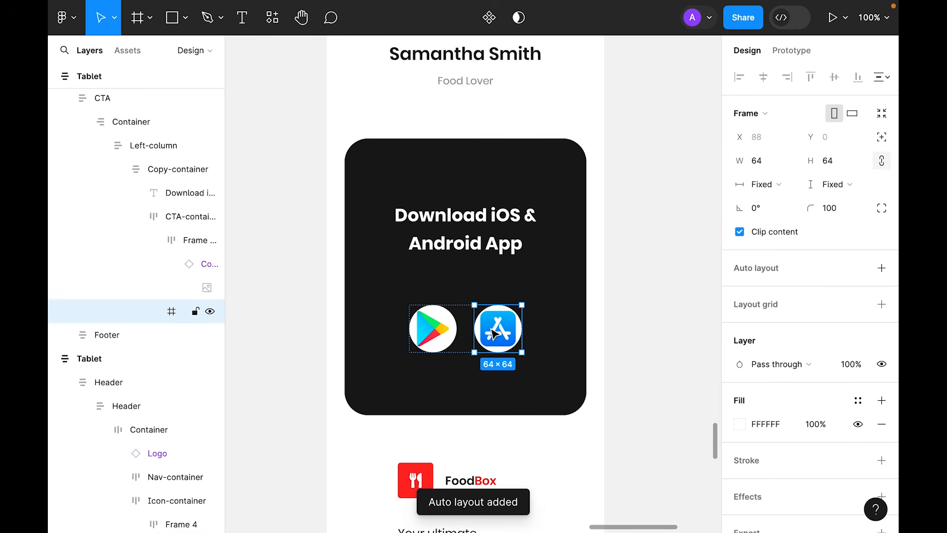
key("shift+a")
Resize the Google Play icon inside its circle to 24 × 24.
double_click(439, 329)
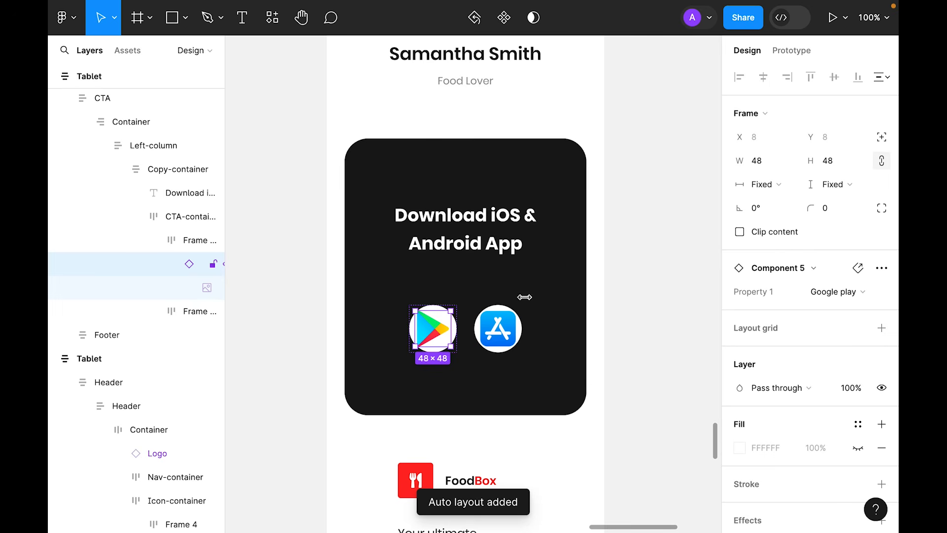
left_click(843, 165)
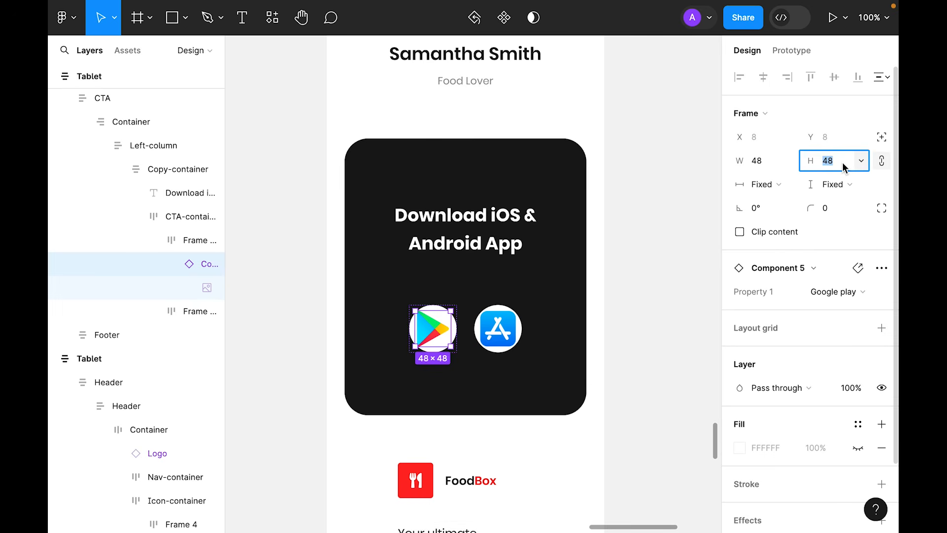
type("24")
key("Return")
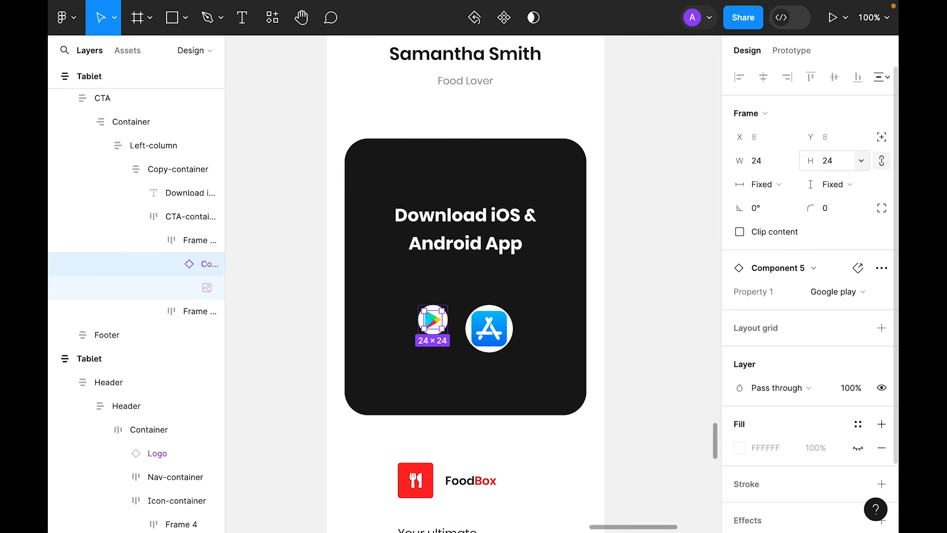
scroll(814, 328, "down", 1)
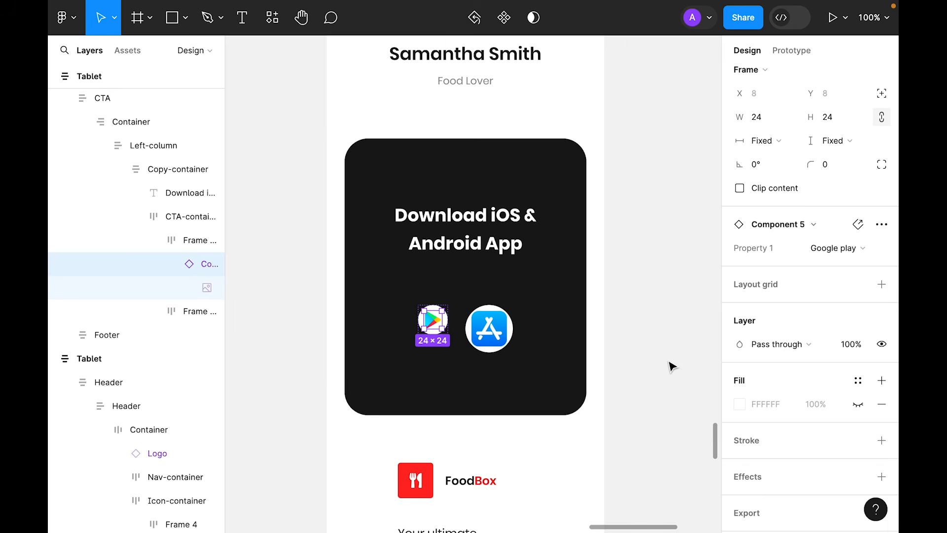
left_click(668, 362)
Set the horizontal and vertical padding of the Google Play circle frame to 16.
left_click(424, 317)
double_click(424, 317)
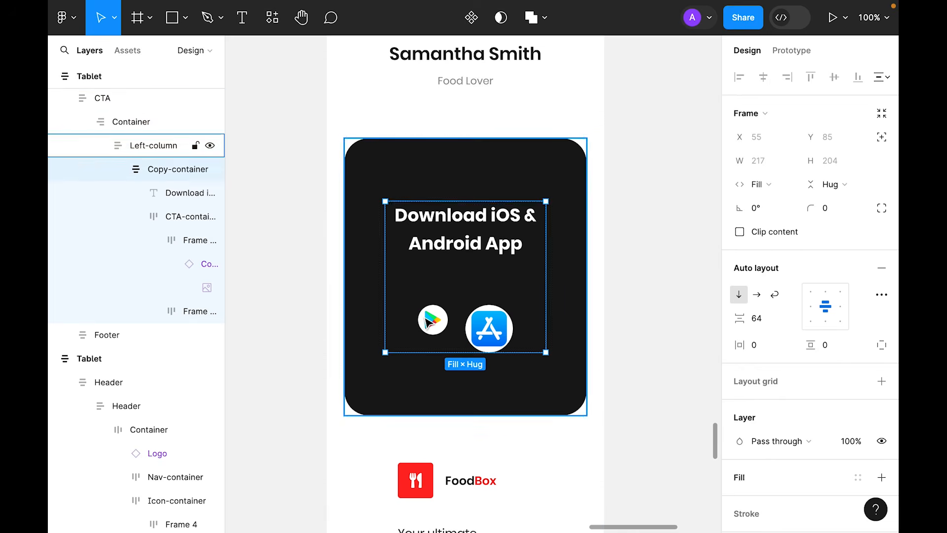
double_click(424, 318)
double_click(424, 318)
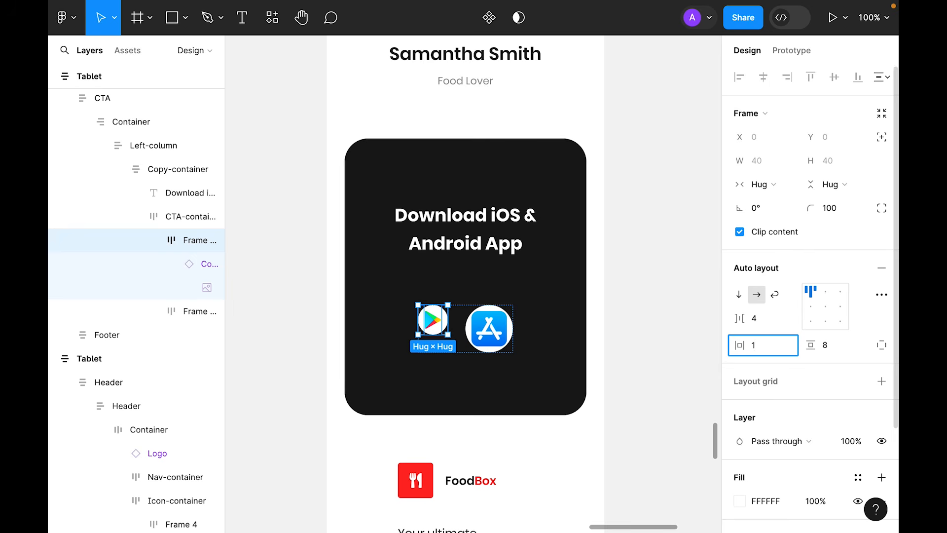
type("16")
key("Tab")
type("1")
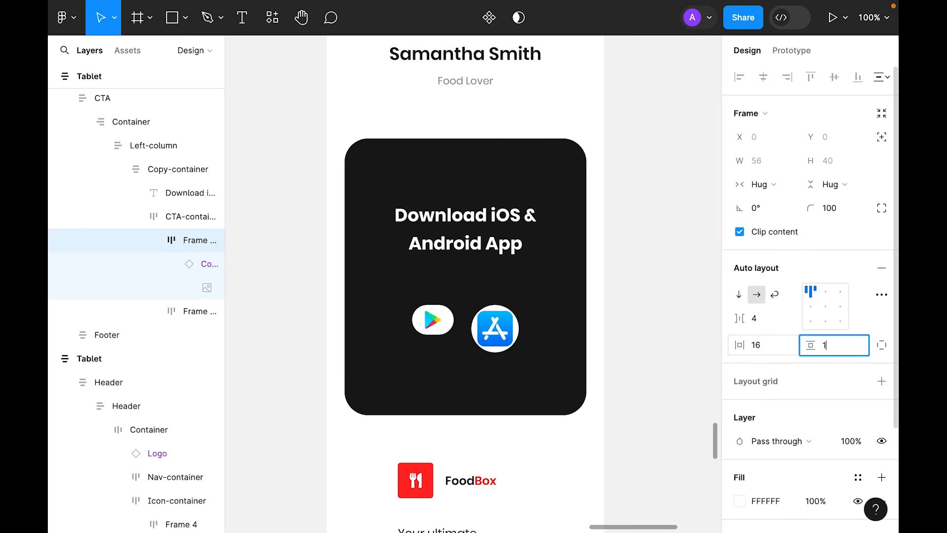
type("6")
key("Return")
left_click(667, 274)
key("minus")
key("plus")
Resize the App Store icon inside its circle to 24 × 24.
left_click(490, 326, "super")
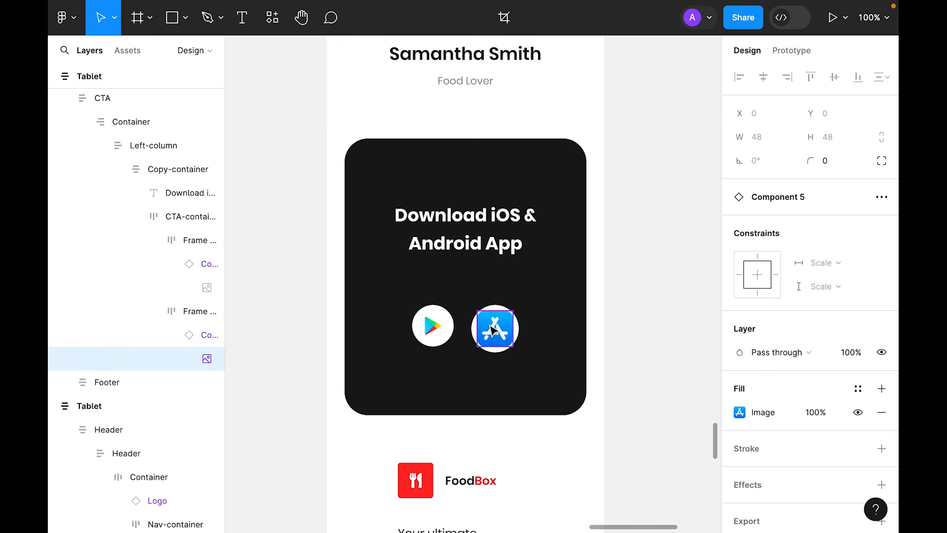
left_click(623, 328)
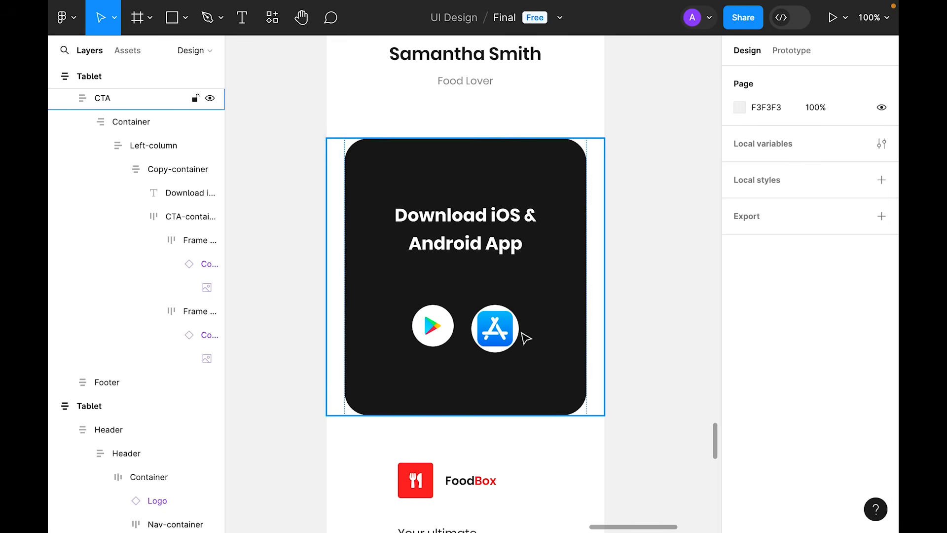
left_click(496, 338)
left_click(498, 337)
left_click(499, 337)
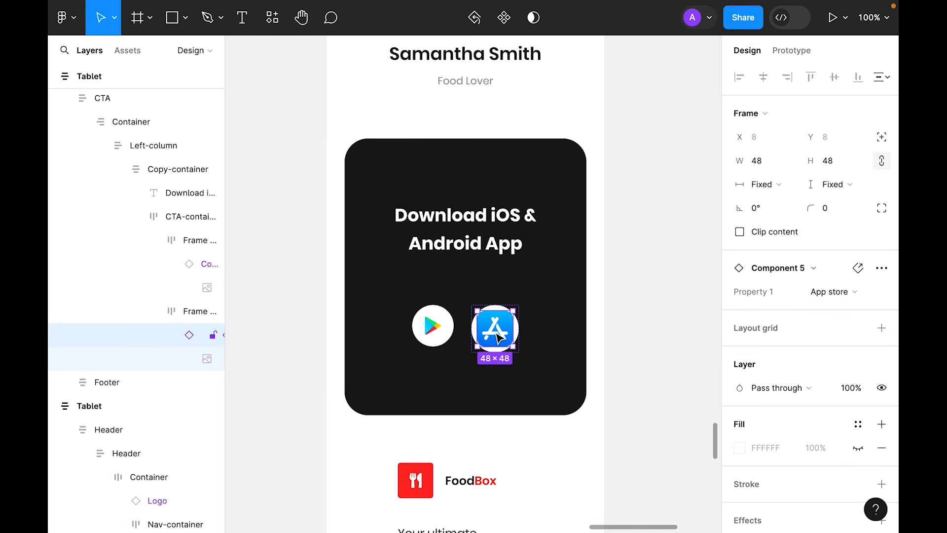
left_click(837, 161)
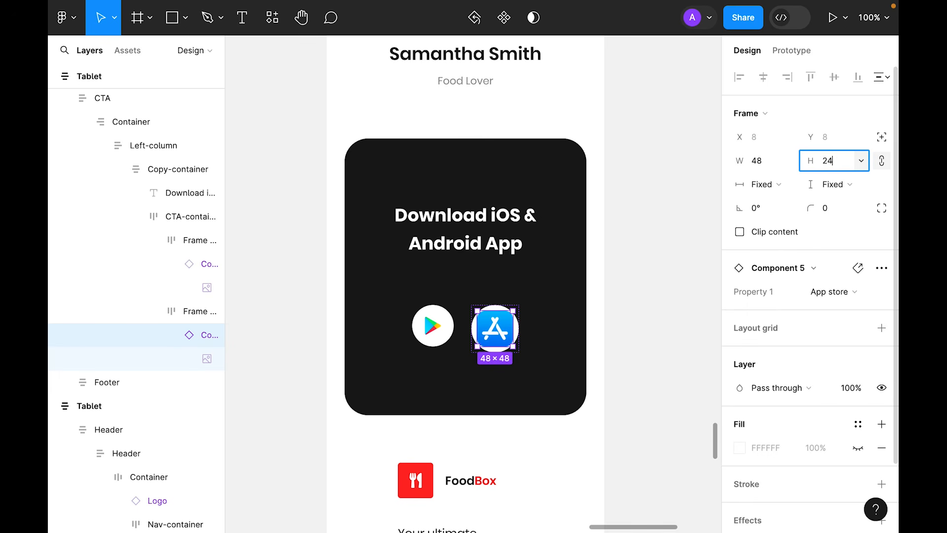
type("24")
key("Return")
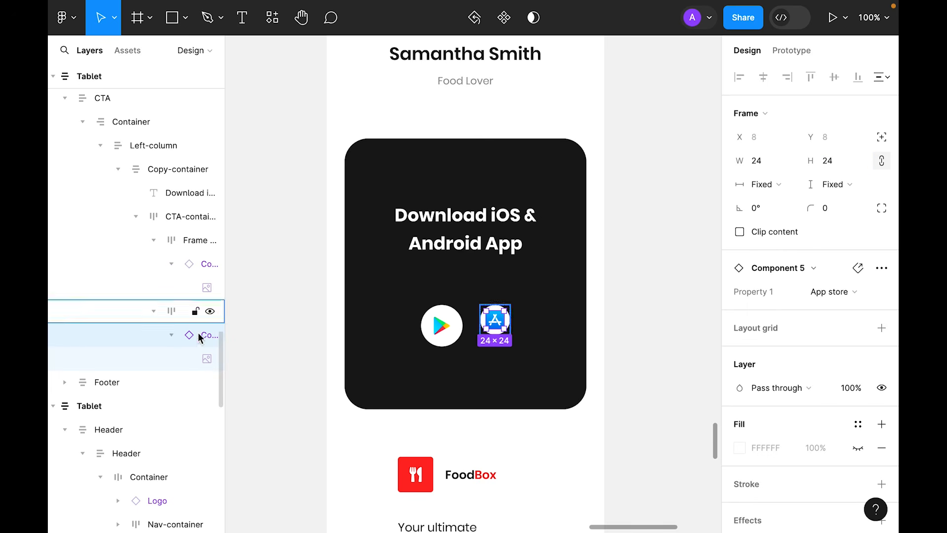
Set the horizontal and vertical padding of the App Store circle frame to 16.
left_click(188, 312)
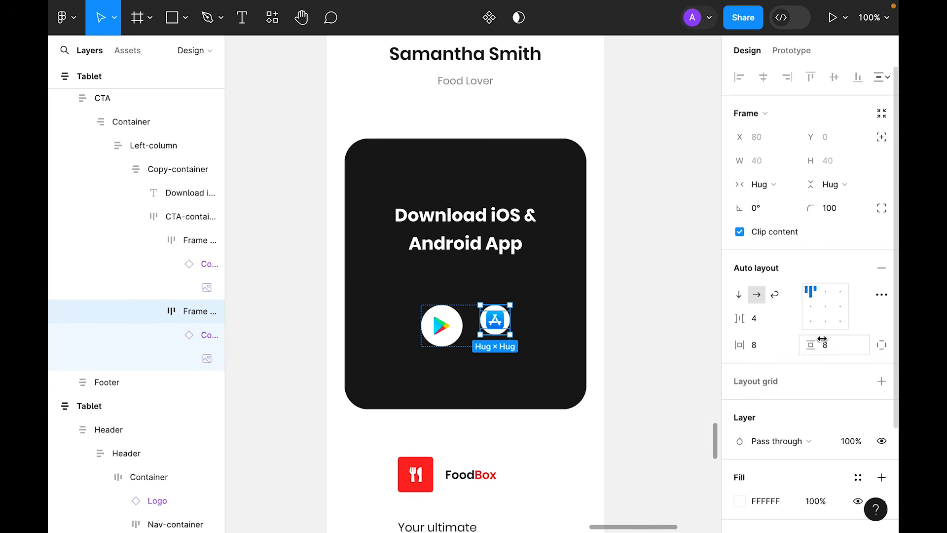
left_click(770, 345)
type("1")
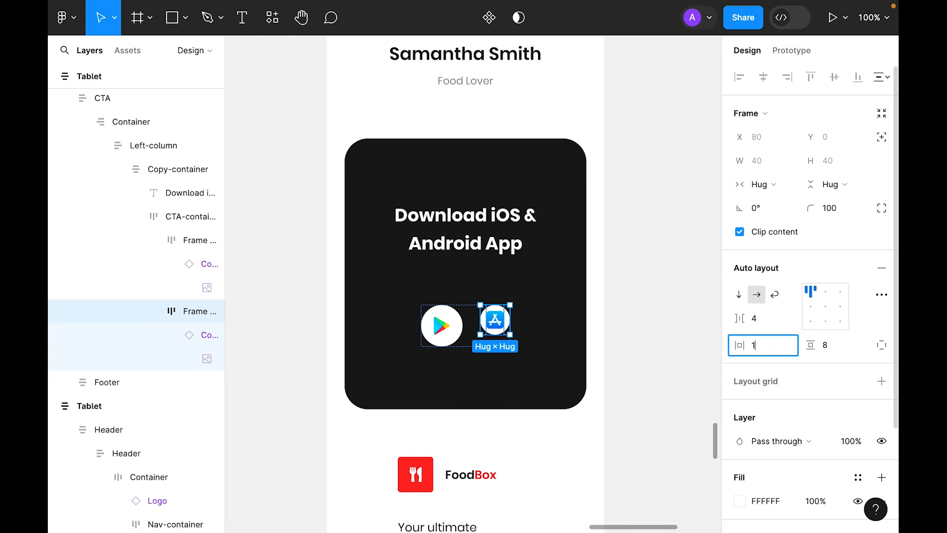
type("6")
key("Tab")
type("15")
key("BackSpace")
type("6")
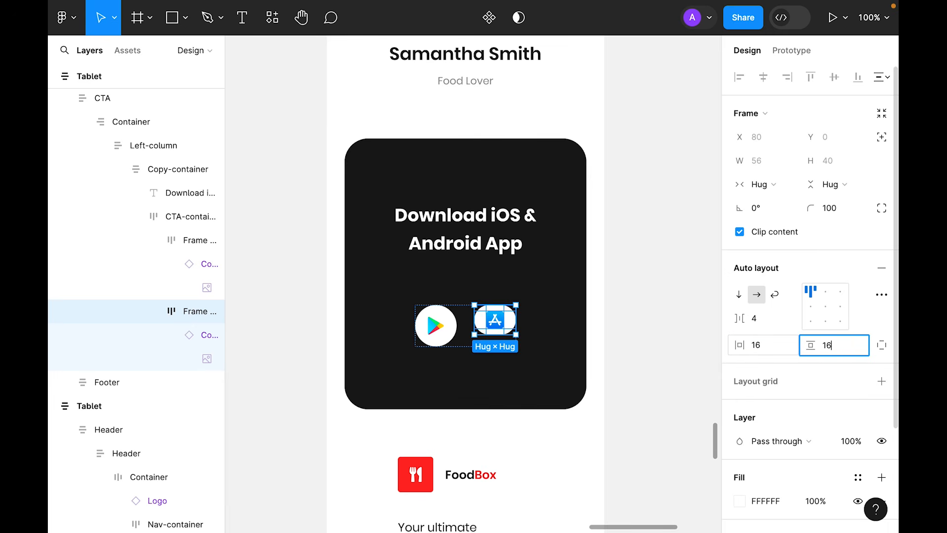
key("Return")
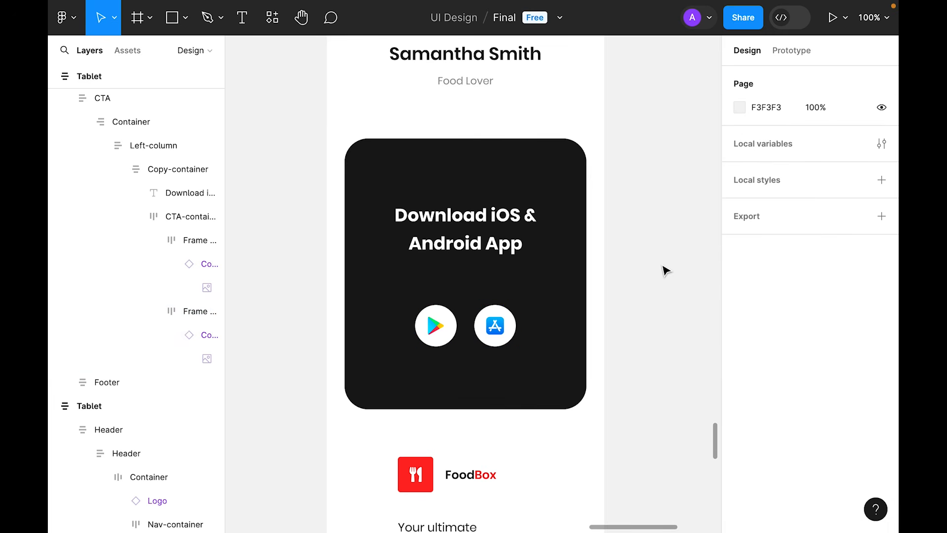
Set the vertical gap between the download heading and the store icons in the CTA's Copy-container to 32.
key("minus")
triple_click(497, 261)
left_click(500, 265)
left_click(770, 318)
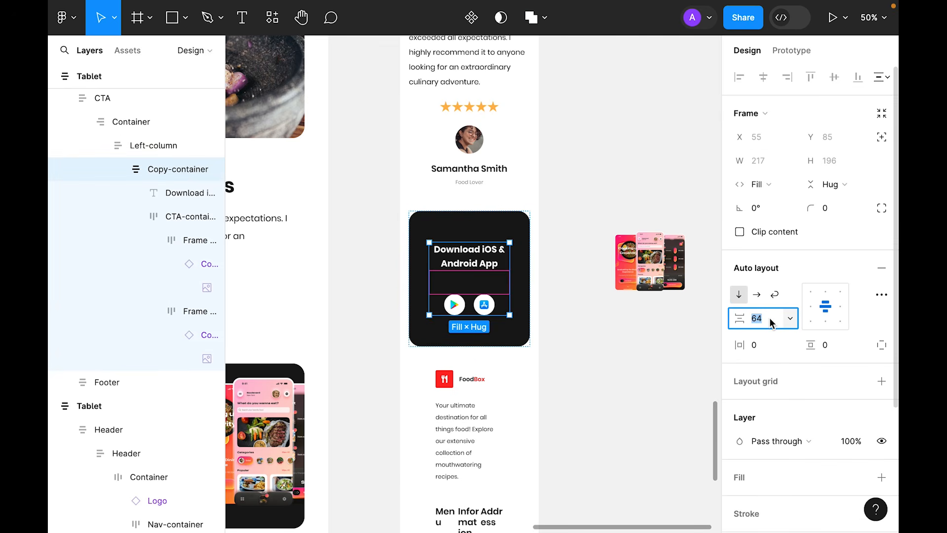
type("32")
key("Return")
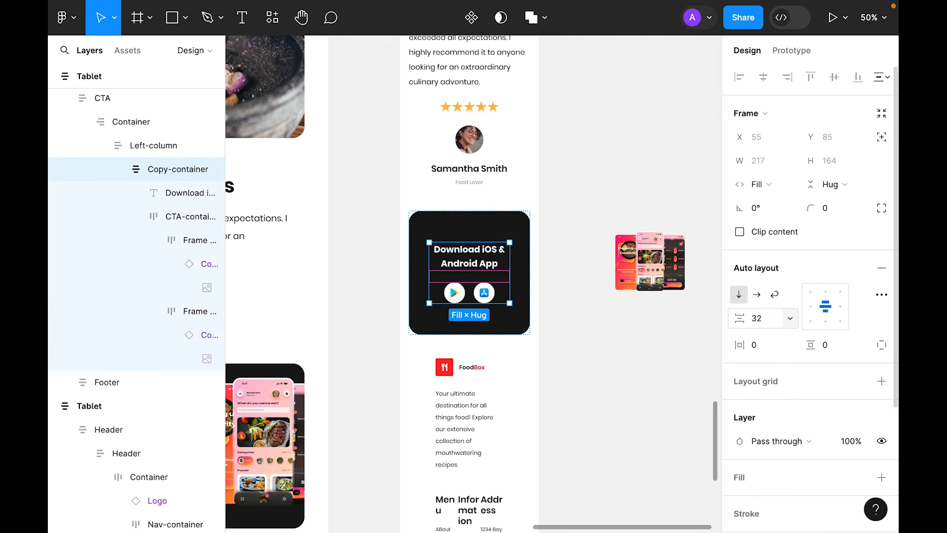
left_click(602, 396)
Shrink the app screenshots image beside the mobile frame to 192 × 178.
left_click(650, 262)
scroll(627, 271, "right", 2)
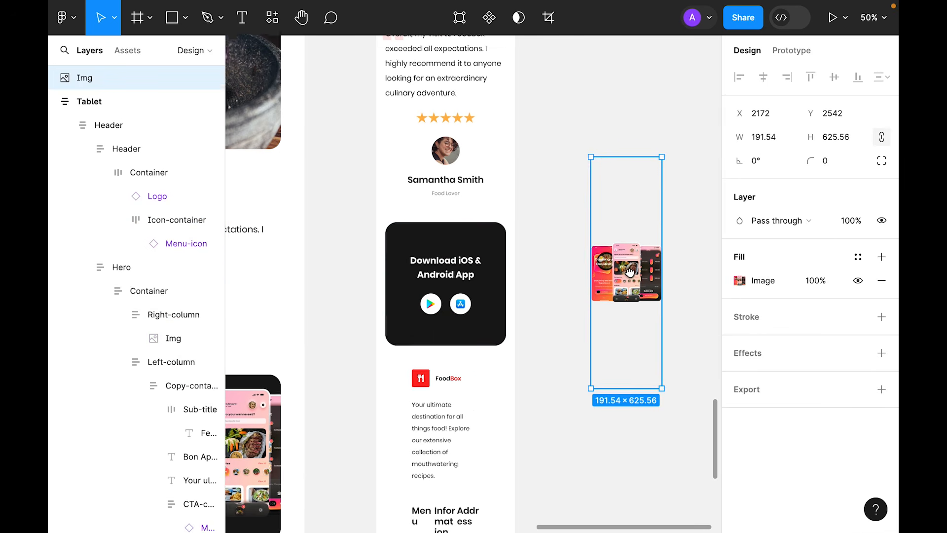
scroll(86, 141, "up", 3)
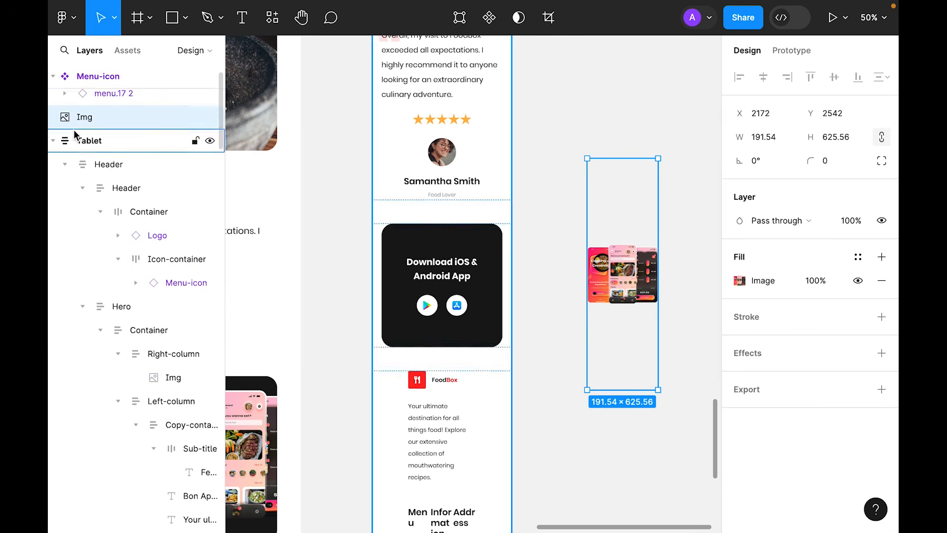
left_click_drag(630, 390, 646, 308)
left_click(645, 360)
left_click(633, 282)
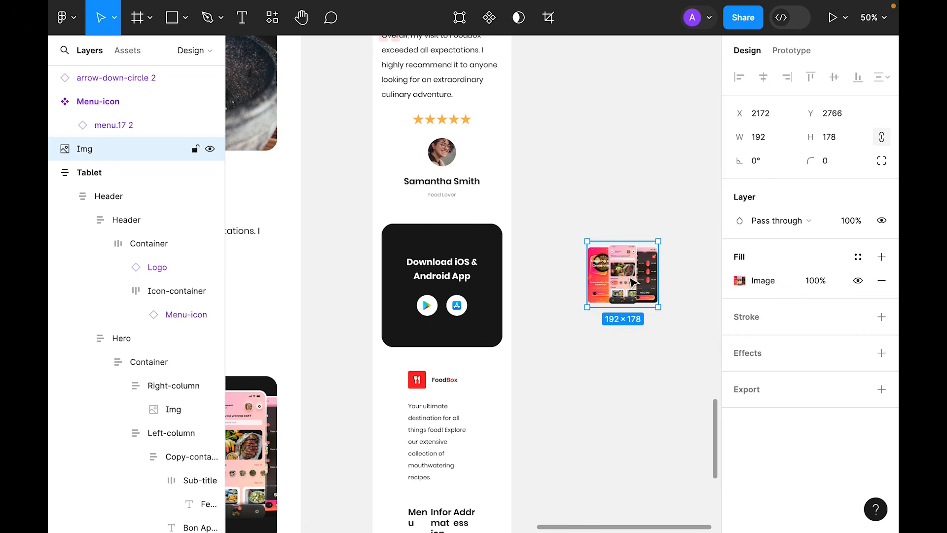
Move the app screenshots image into the CTA's Container and order it above the black download card.
key("Delete")
left_click(443, 259)
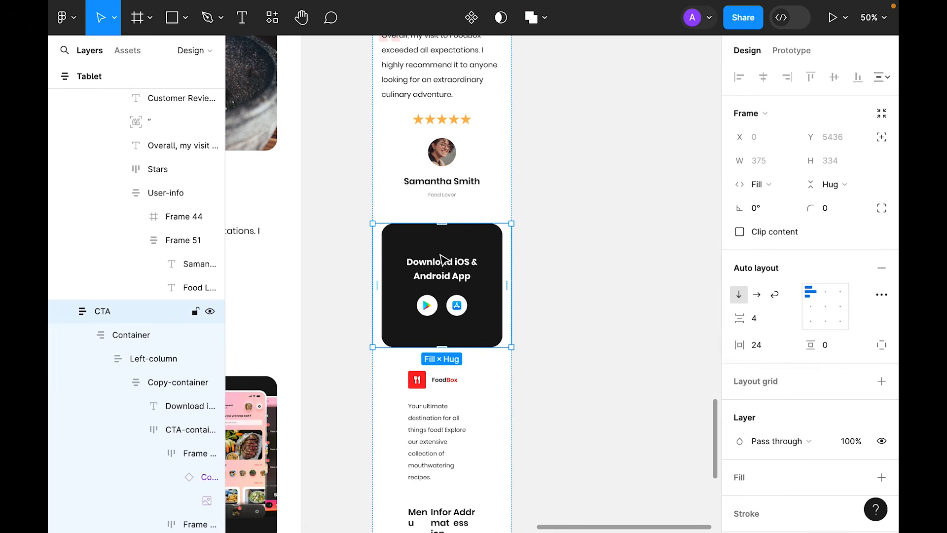
left_click(448, 250)
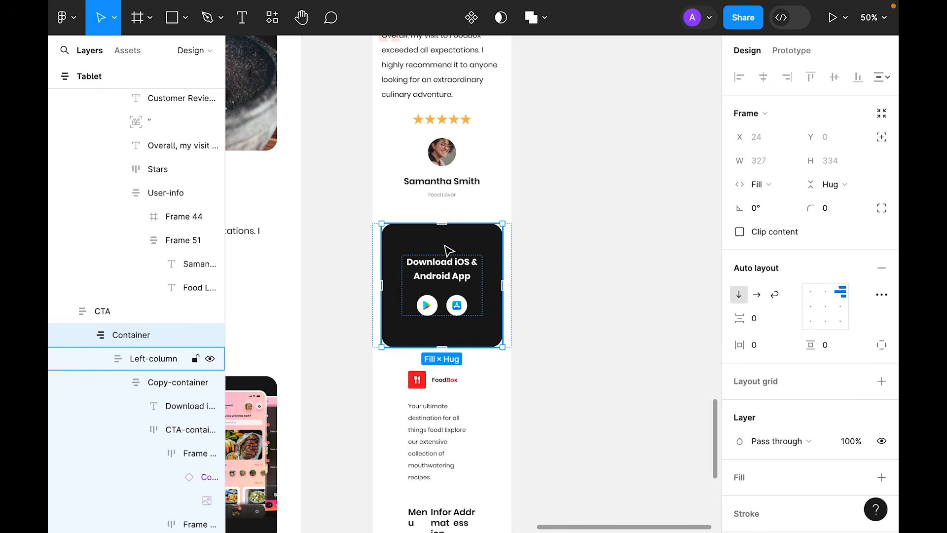
key("ctrl+z")
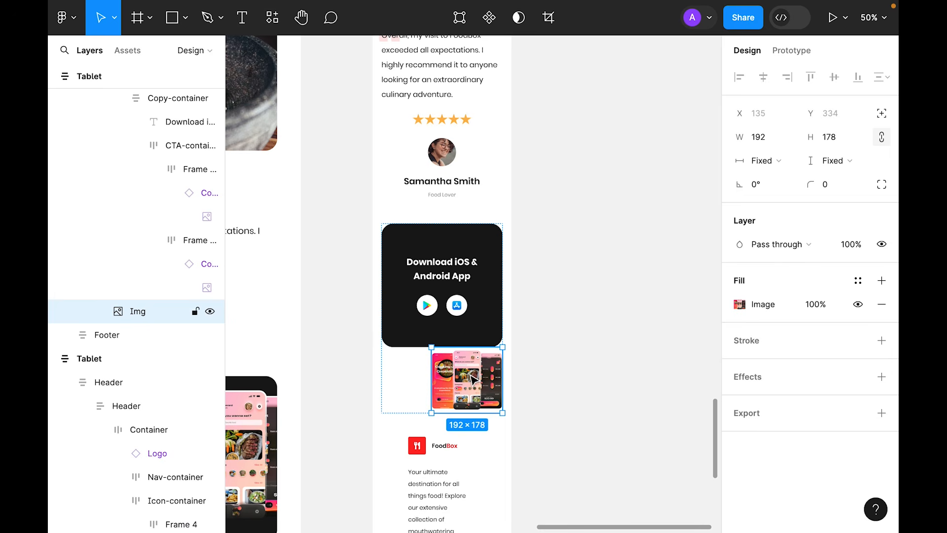
key("Up")
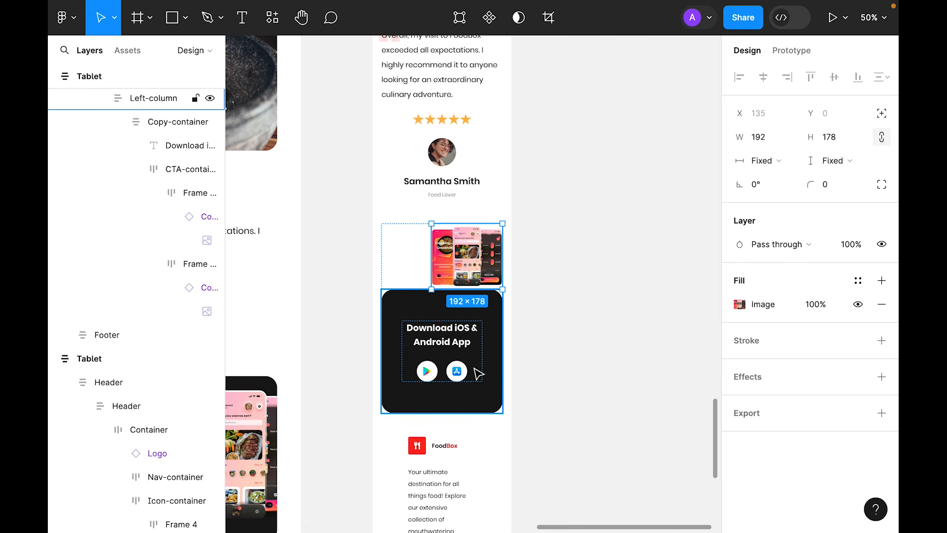
Set both the width and height of the app screenshots image in the CTA to Fill container.
left_click(786, 166)
left_click(789, 179)
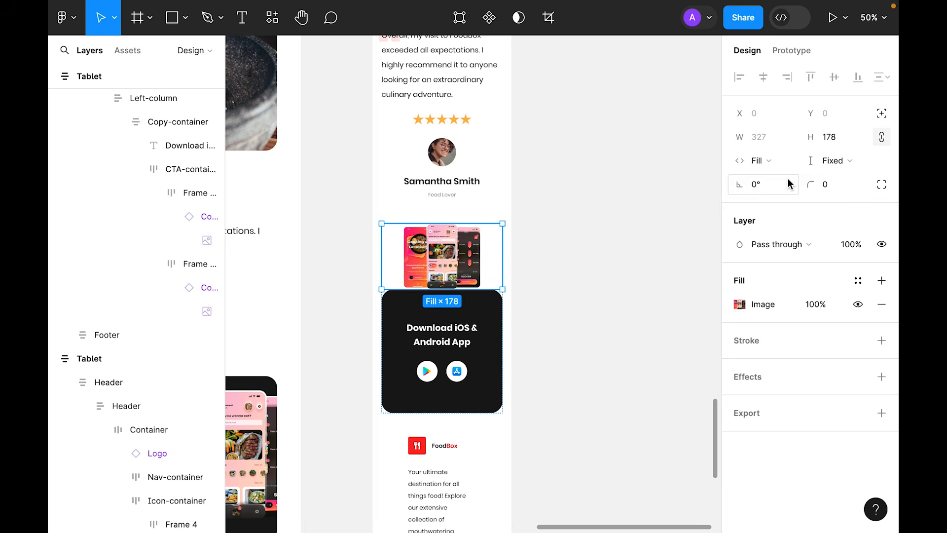
left_click(838, 162)
left_click(834, 180)
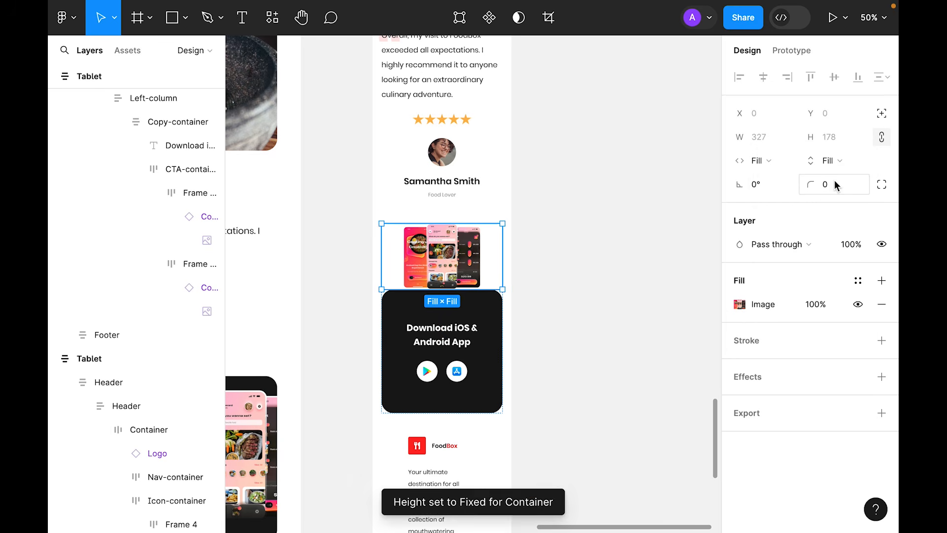
left_click(739, 304)
left_click(596, 216)
left_click(597, 217)
left_click(707, 148)
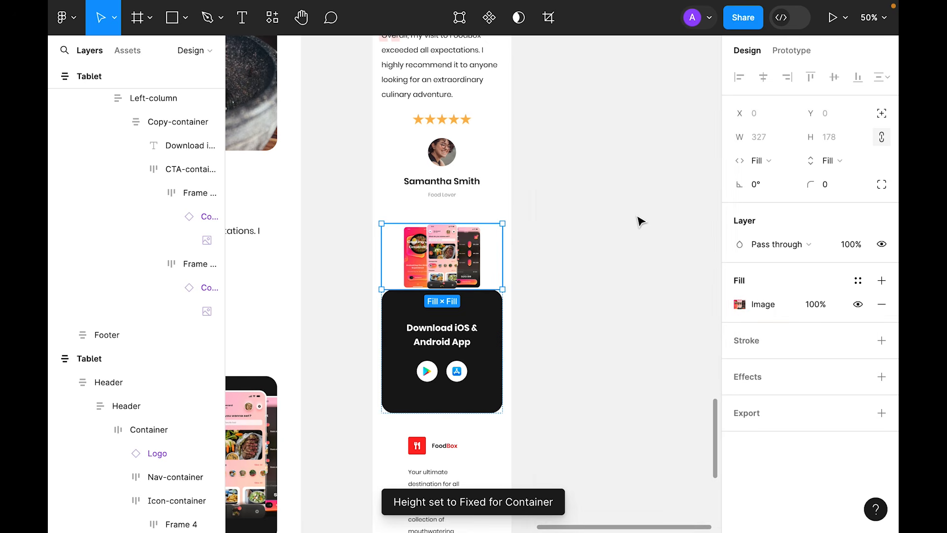
left_click(616, 240)
Give the app screenshots image absolute position and move it up to Y -48, overlapping the black card's upper edge.
left_click(449, 259)
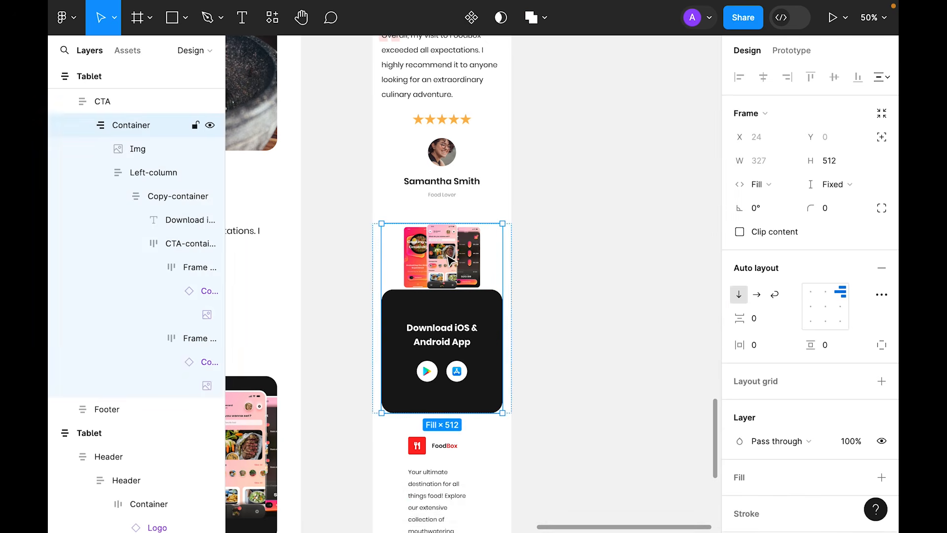
double_click(450, 259)
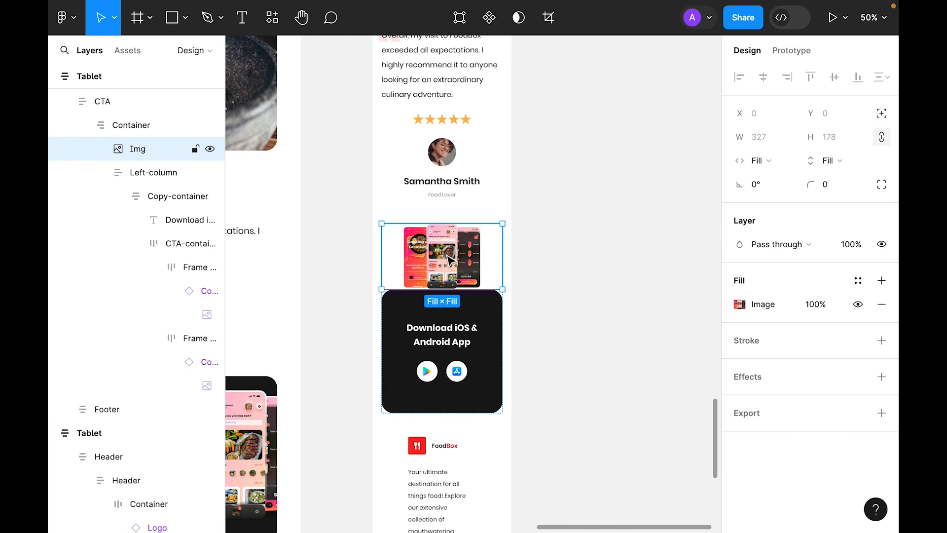
left_click(881, 112)
left_click_drag(439, 273, 438, 245)
key("ctrl+z")
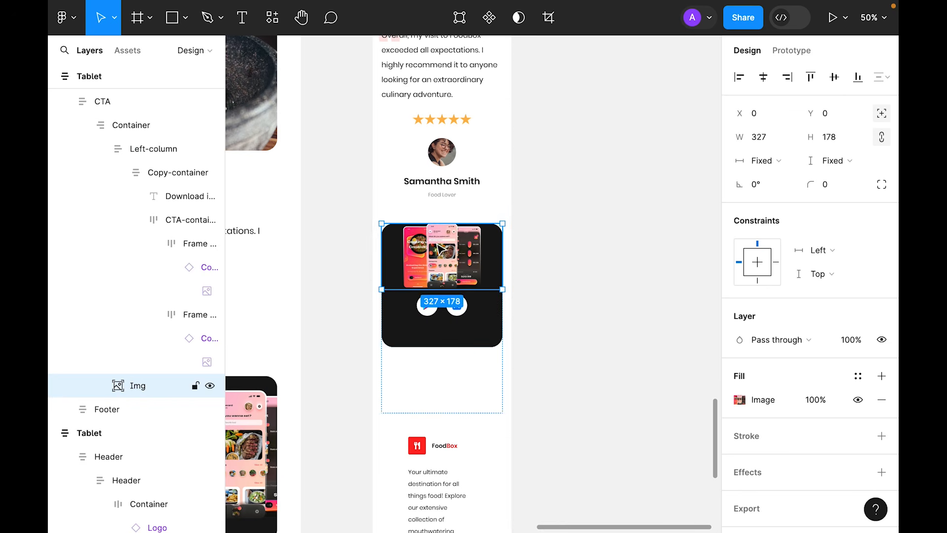
left_click_drag(439, 247, 438, 244)
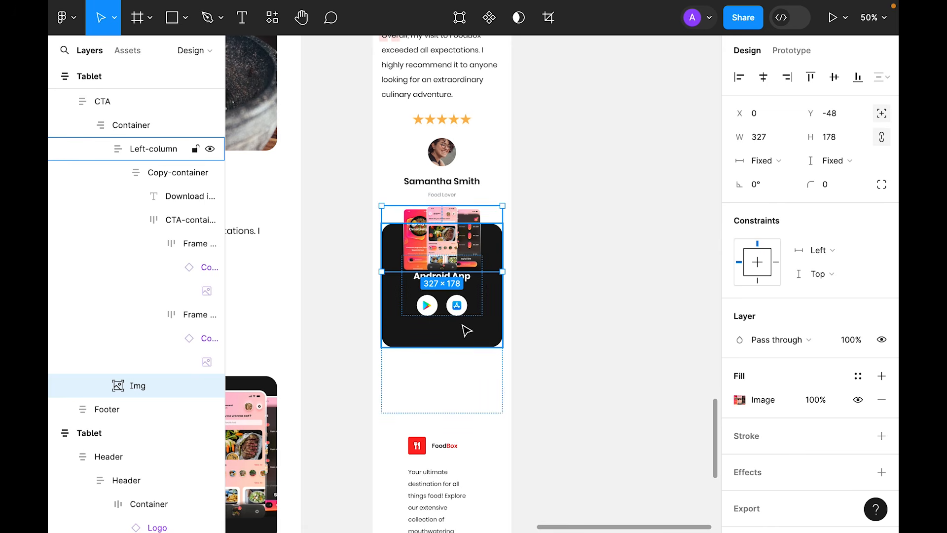
Switch the black download card to individual padding and set its top padding to 150.
left_click(458, 337)
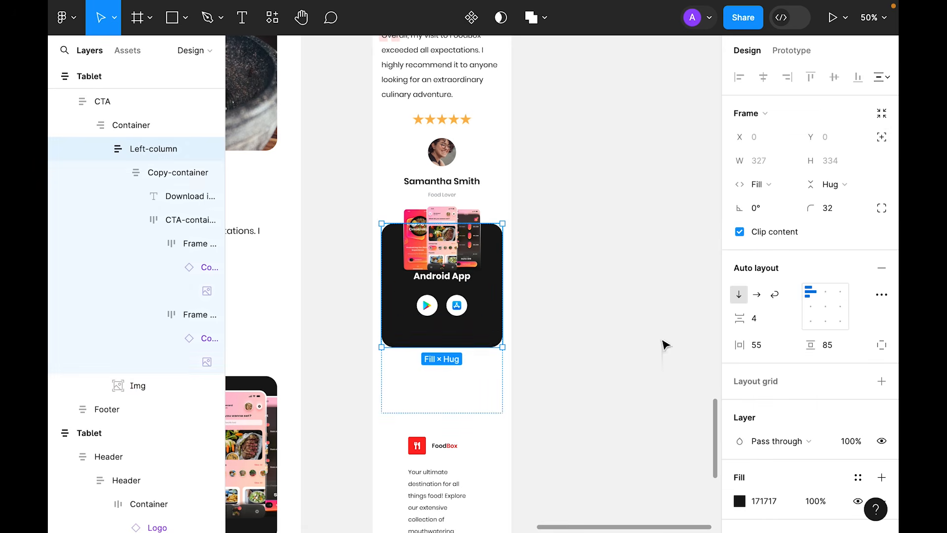
left_click(882, 345)
left_click(829, 347)
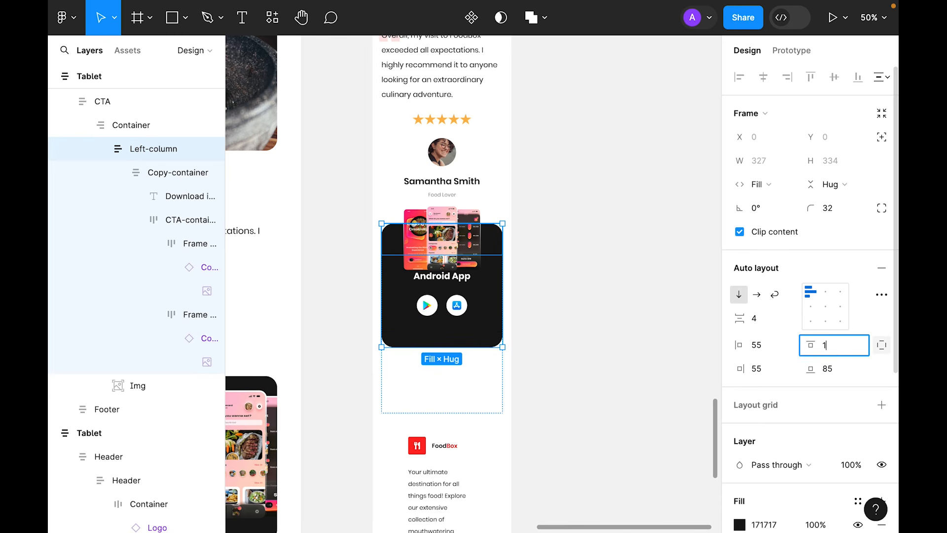
type("100")
key("Return")
left_click(828, 347)
type("200")
key("Return")
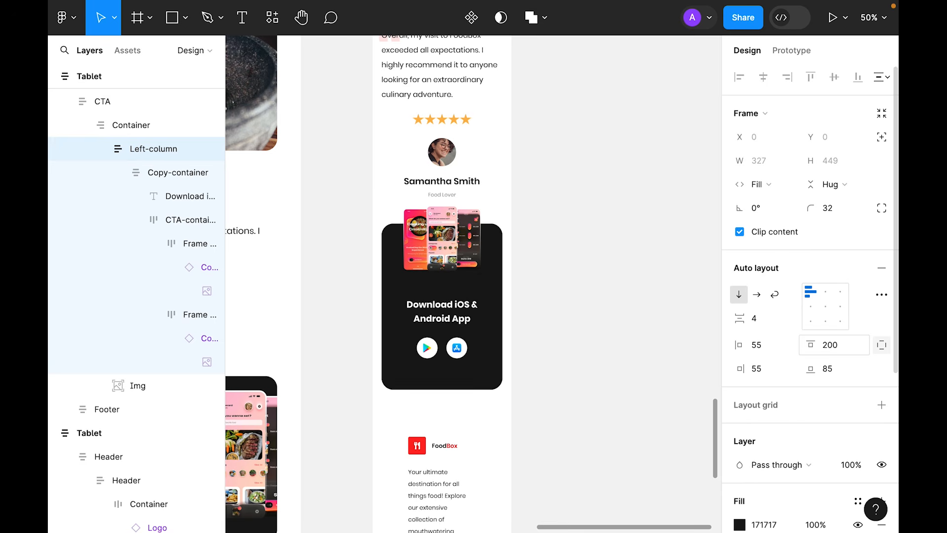
left_click(837, 351)
type("150")
key("Return")
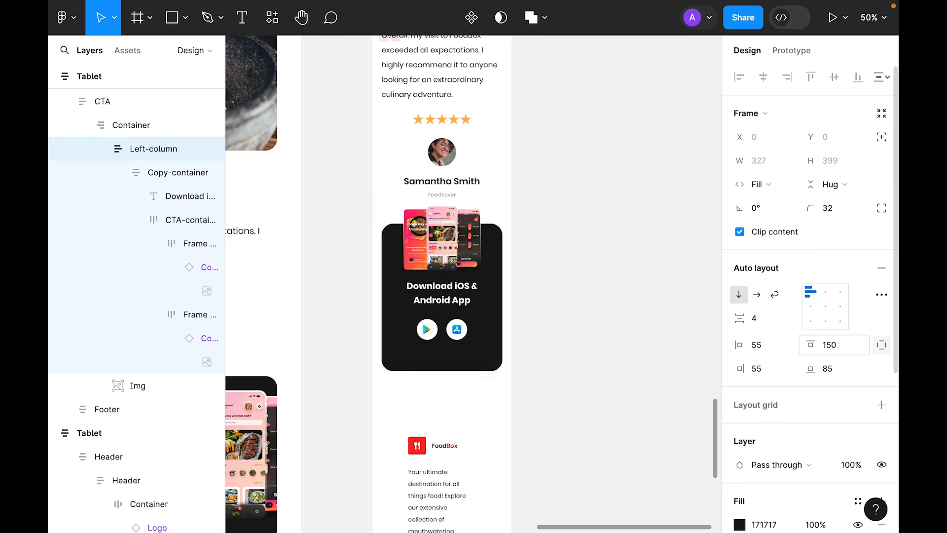
Examine the CTA section's nested frames and the spacing around the download heading and store icons.
left_click(592, 283)
scroll(592, 283, "down", 1)
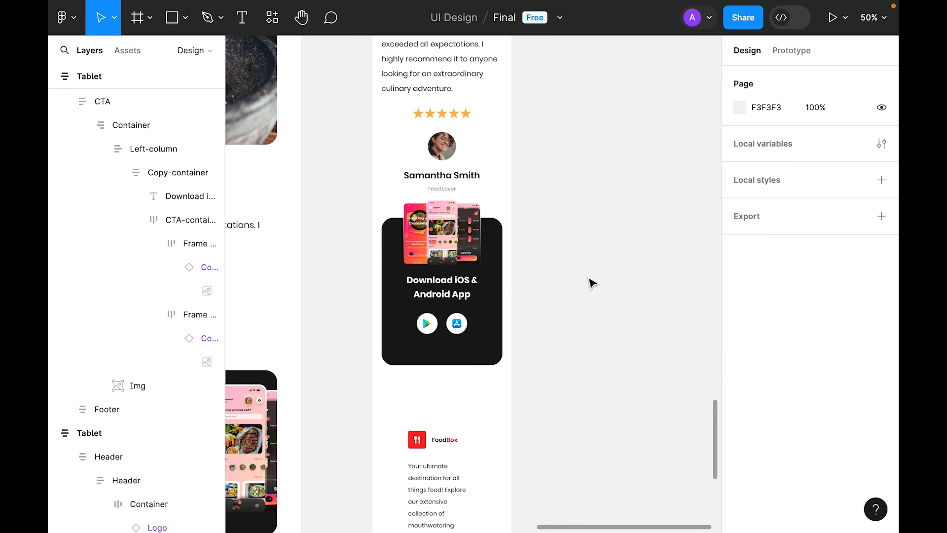
left_click(392, 259)
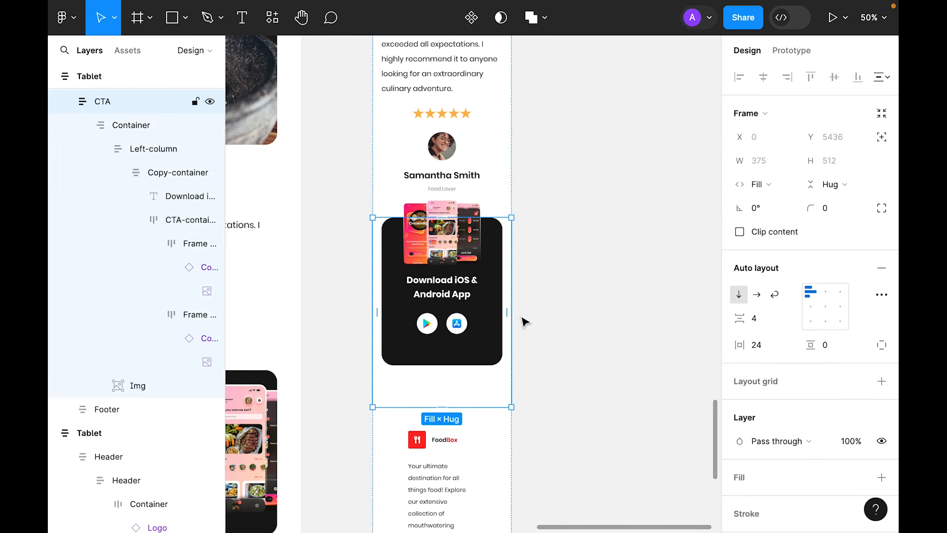
left_click(611, 281)
left_click(456, 363)
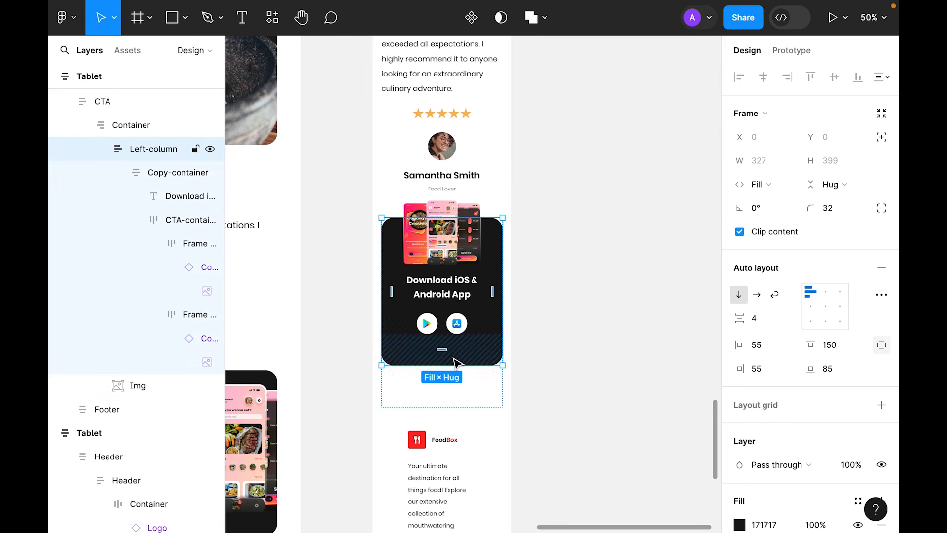
double_click(460, 293)
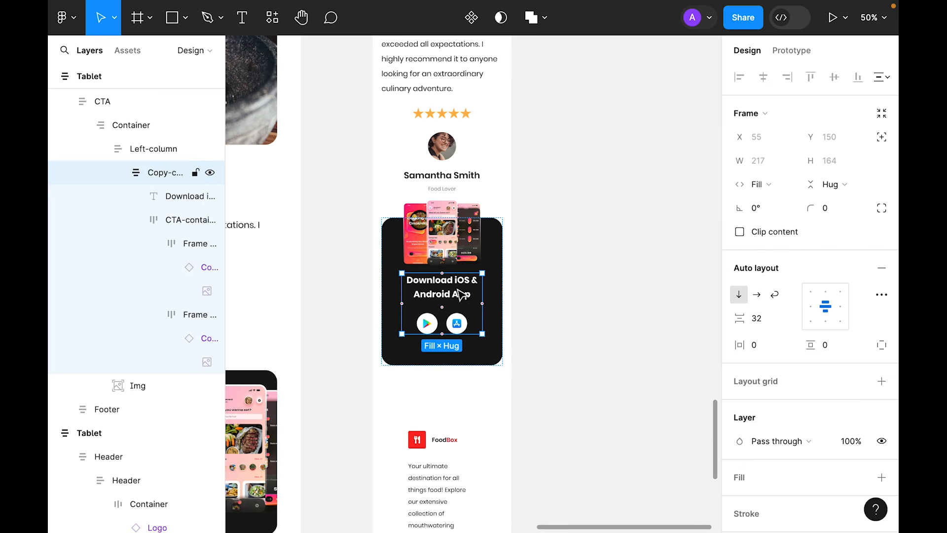
double_click(458, 289)
left_click(625, 279)
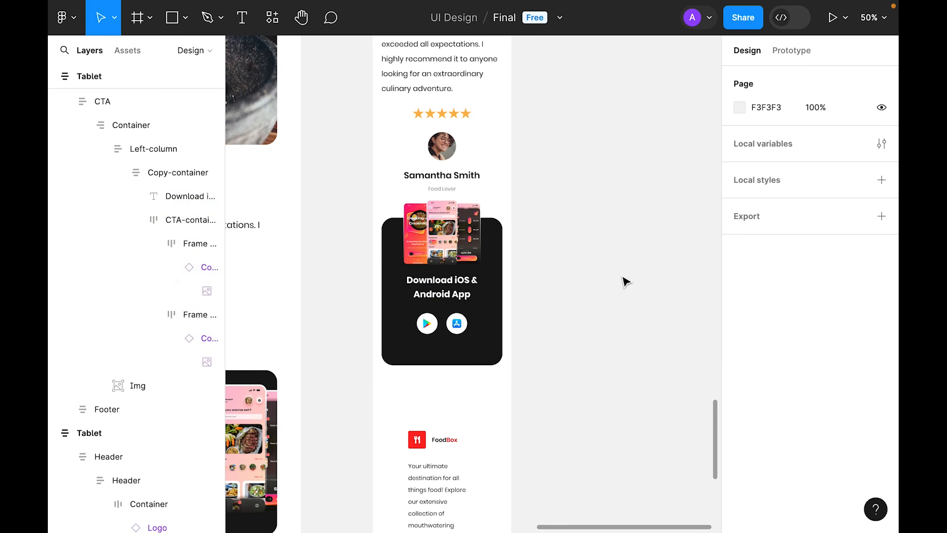
Set the height of the CTA's Container to Hug contents.
scroll(569, 332, "down", 1)
scroll(570, 332, "down", 3)
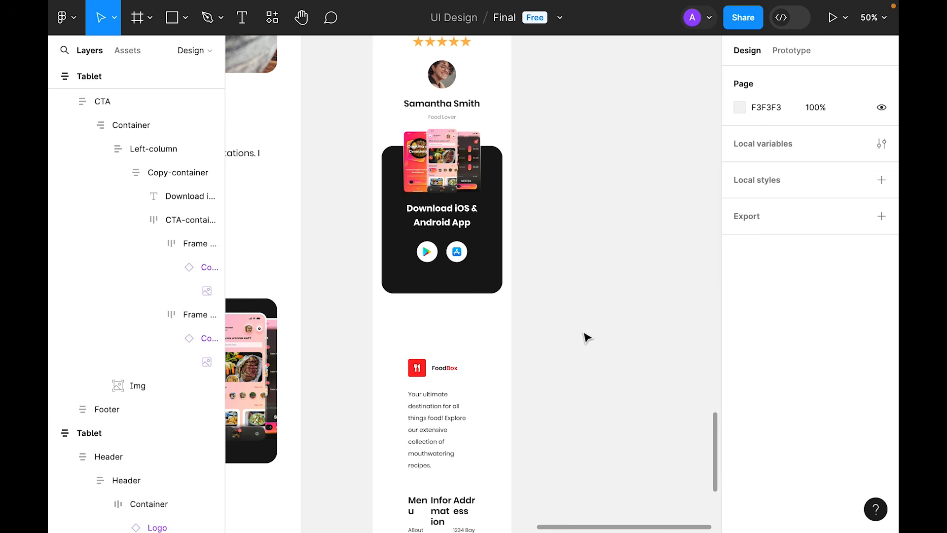
scroll(478, 307, "up", 2)
left_click(475, 304)
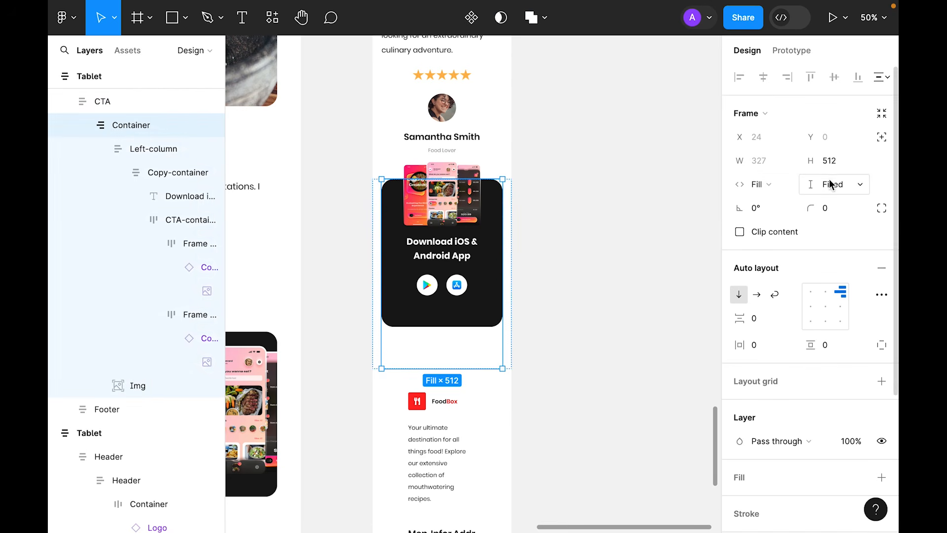
left_click(841, 184)
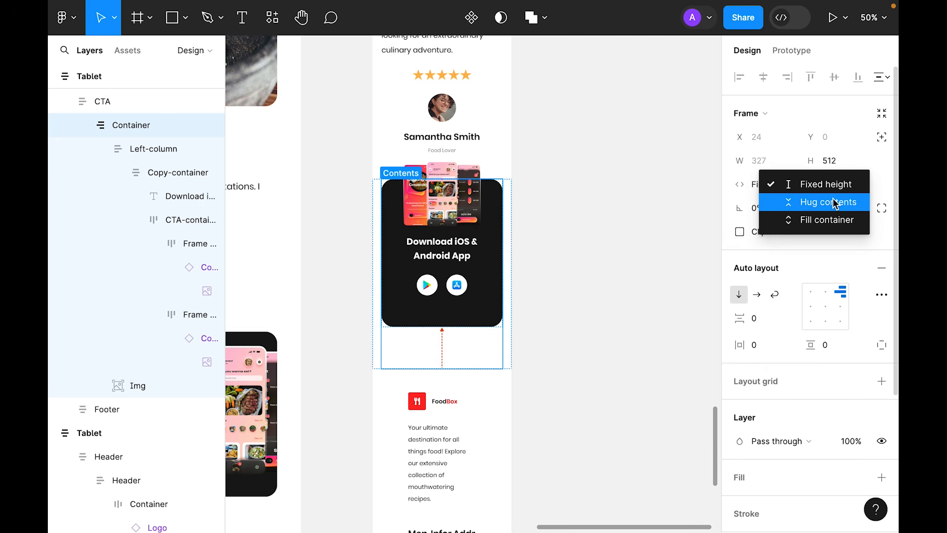
left_click(835, 201)
left_click(601, 274)
Set the mobile footer's horizontal padding to 24.
scroll(625, 284, "down", 8)
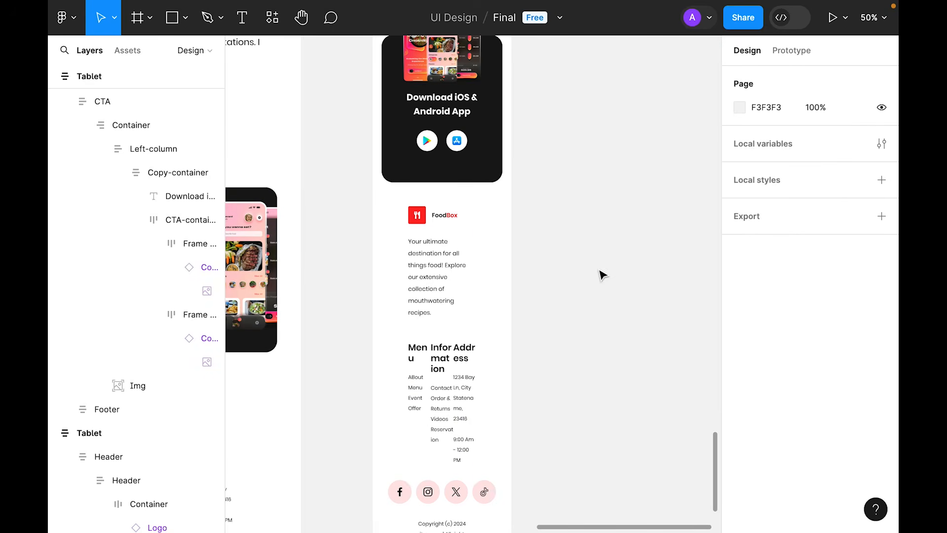
left_click(428, 270)
scroll(428, 270, "down", 5)
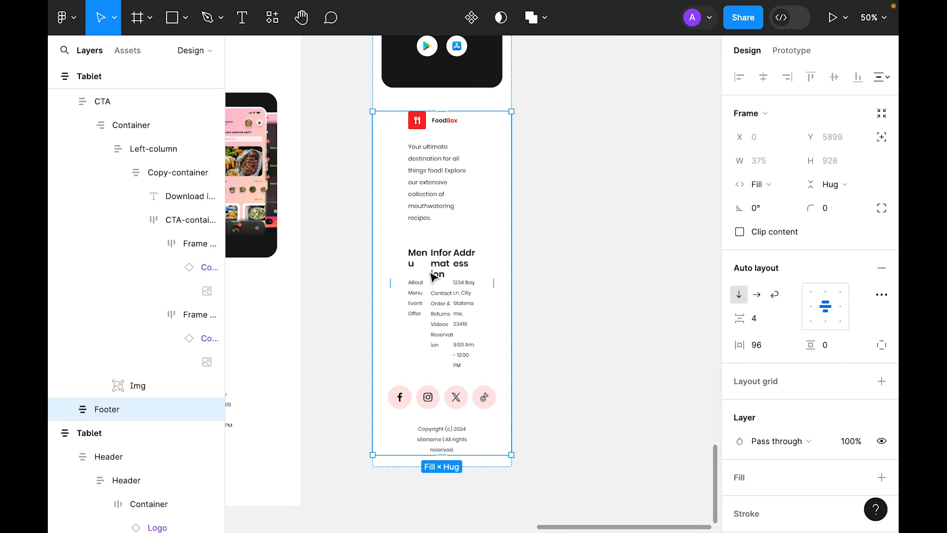
left_click(772, 348)
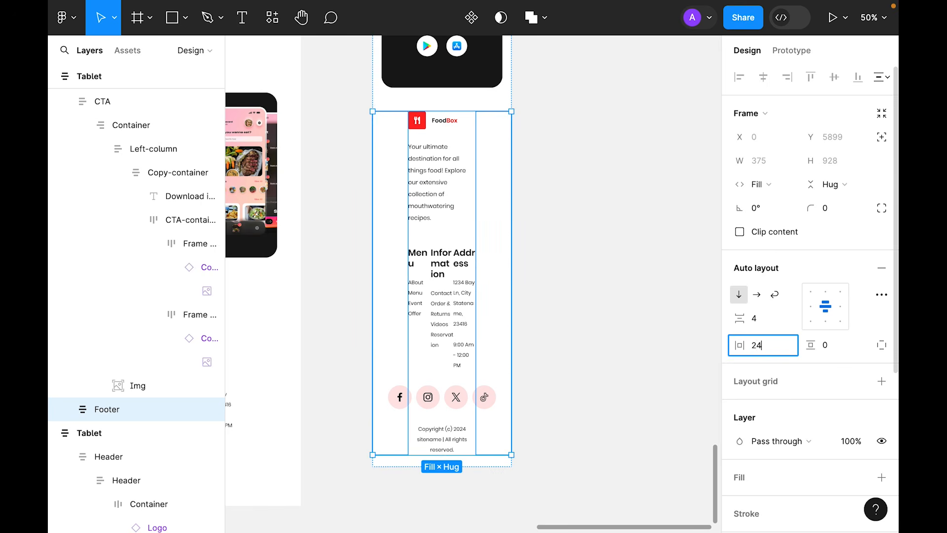
key("Return")
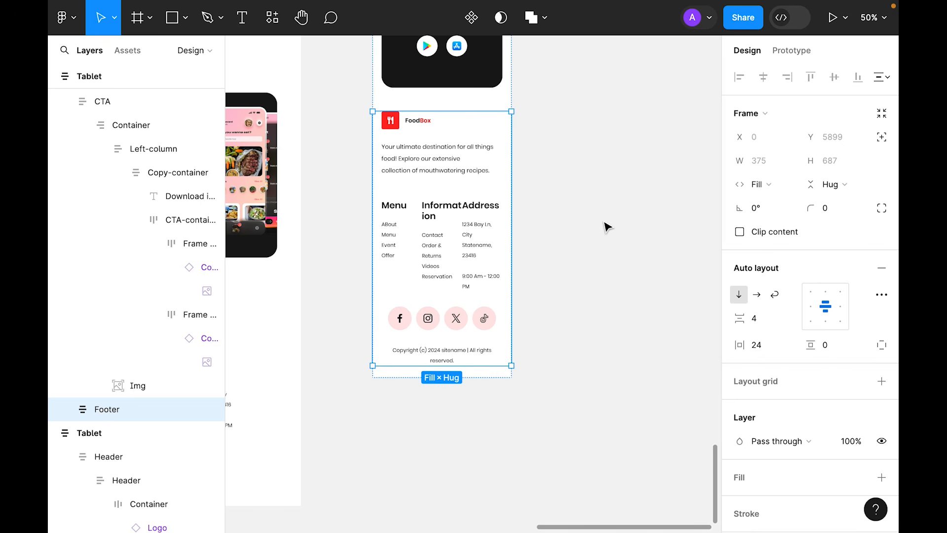
Center-align the contents of the footer's Left-column and its About container so the FoodBox logo sits centered above the description.
scroll(588, 202, "up", 3)
key("Escape")
double_click(463, 234)
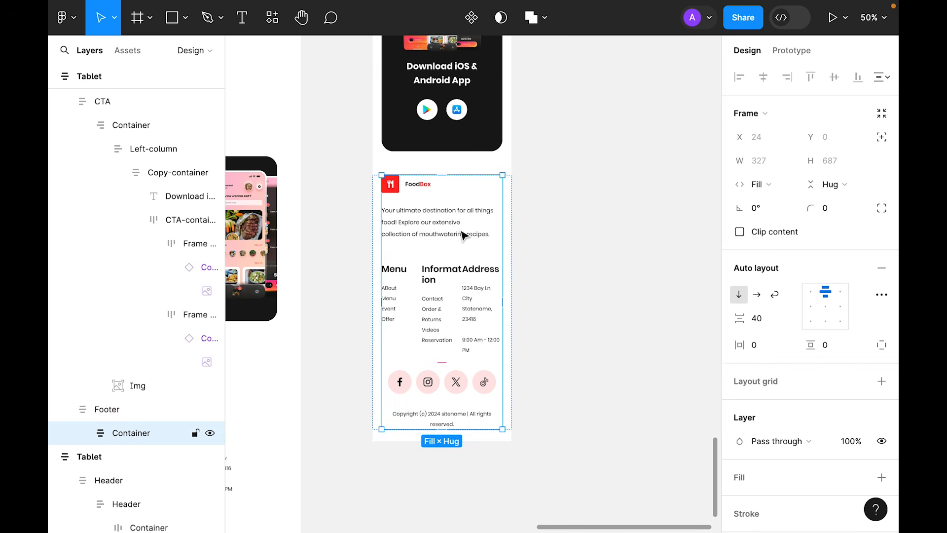
double_click(459, 234)
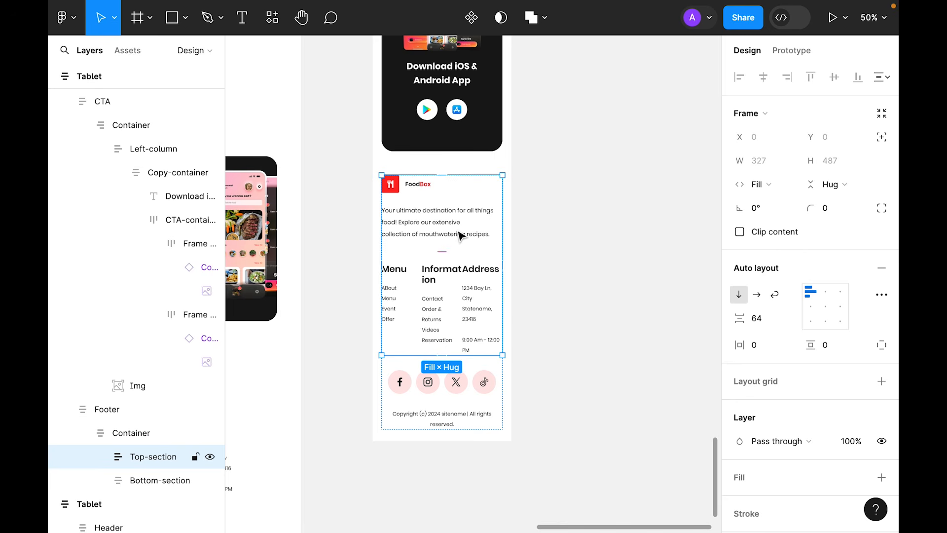
double_click(408, 232)
left_click(825, 306)
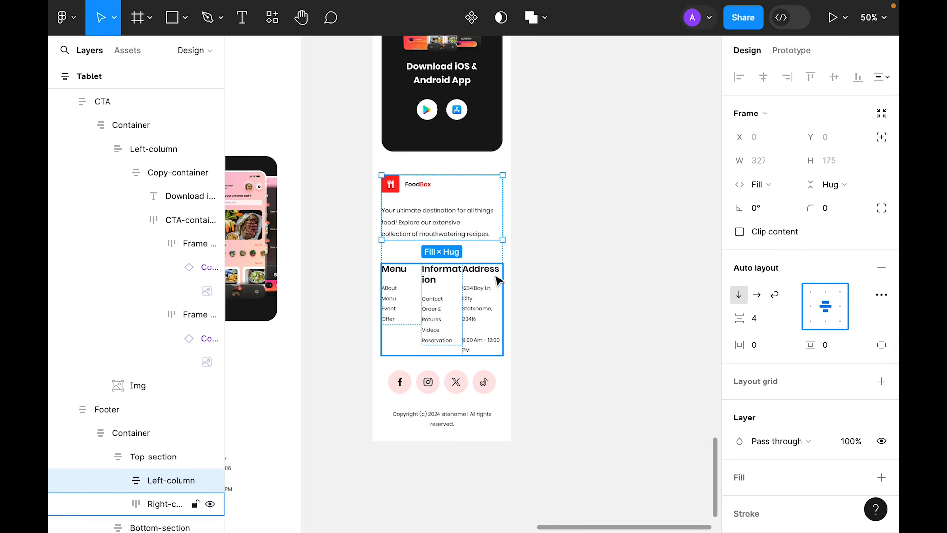
double_click(457, 230)
left_click(826, 308)
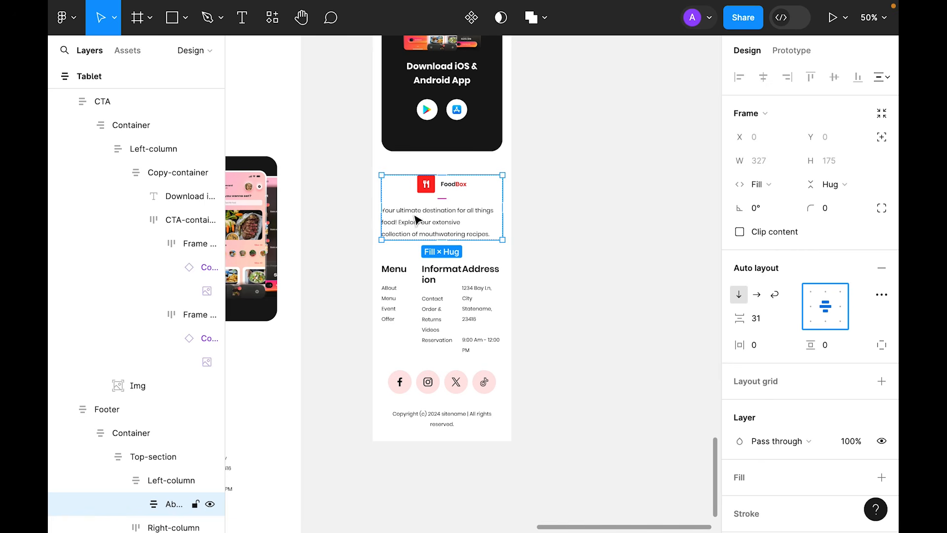
double_click(397, 228)
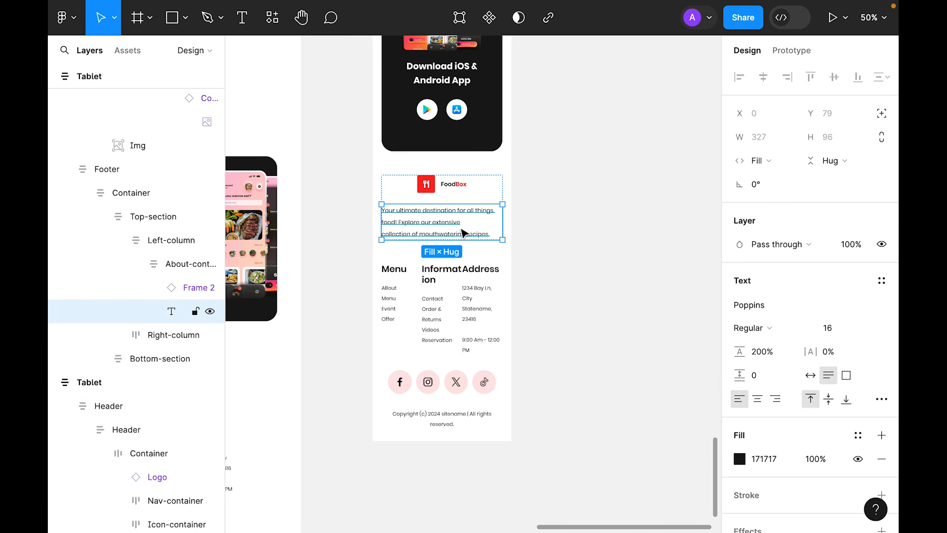
left_click(588, 224)
Delete the link and detail texts under the footer's Menu, Information and Address headings.
scroll(581, 230, "down", 1)
double_click(397, 283)
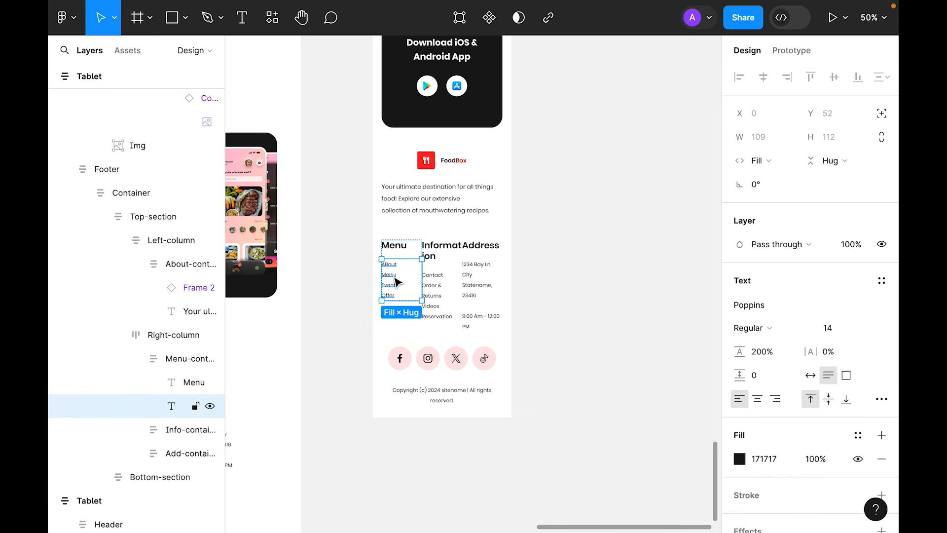
key("BackSpace")
Stack the Menu, Information and Address headings vertically in the footer's Right-column with a spacing of 32.
left_click(431, 297, "super")
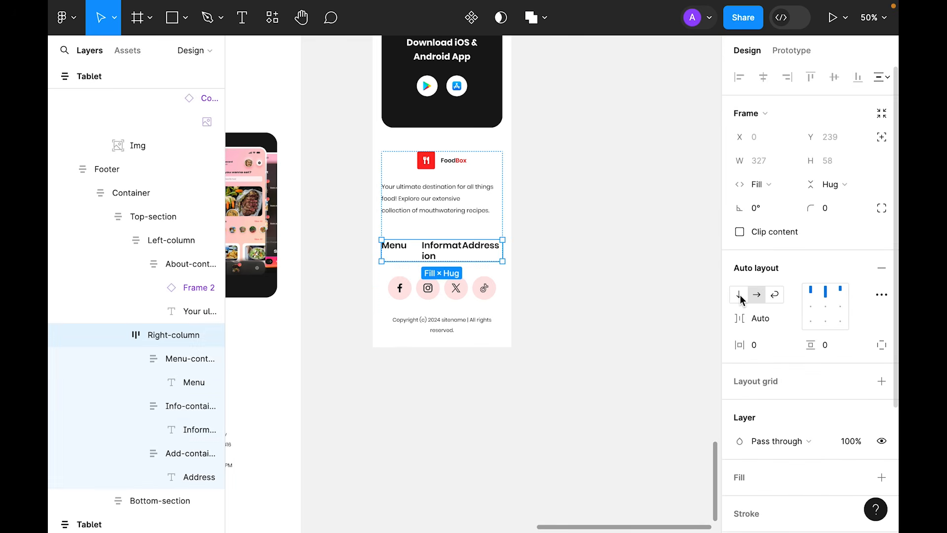
left_click(738, 294)
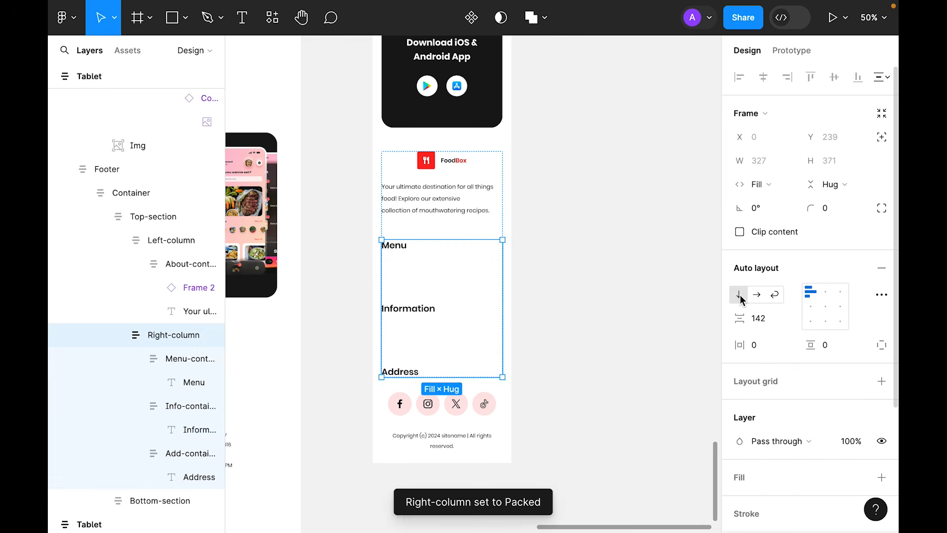
left_click(774, 320)
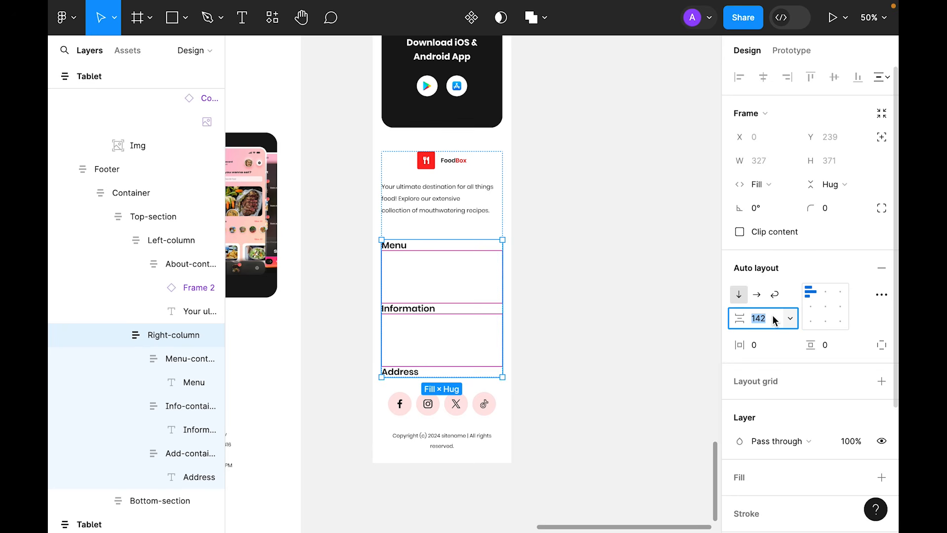
type("32")
key("Return")
Set the font size of the footer's Menu, Information and Address headings to 16.
left_click(193, 382)
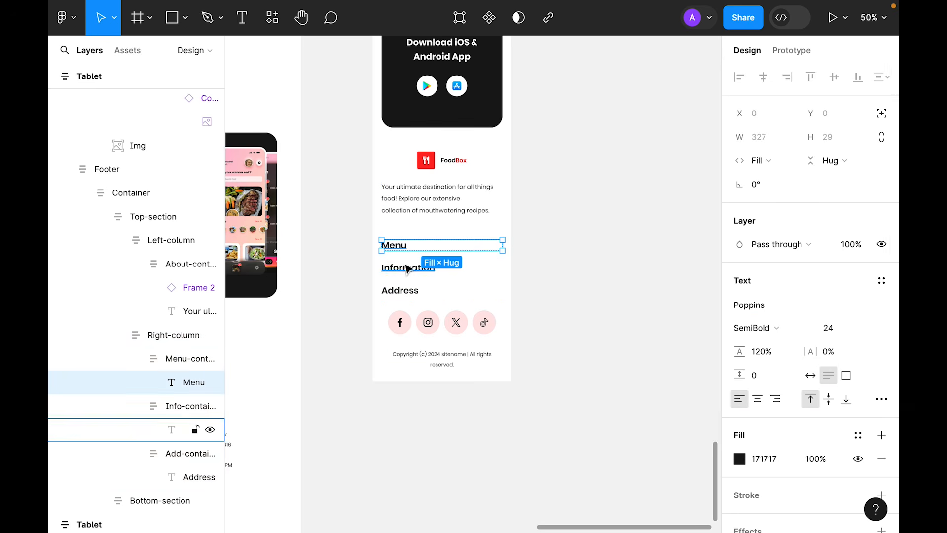
left_click(873, 329)
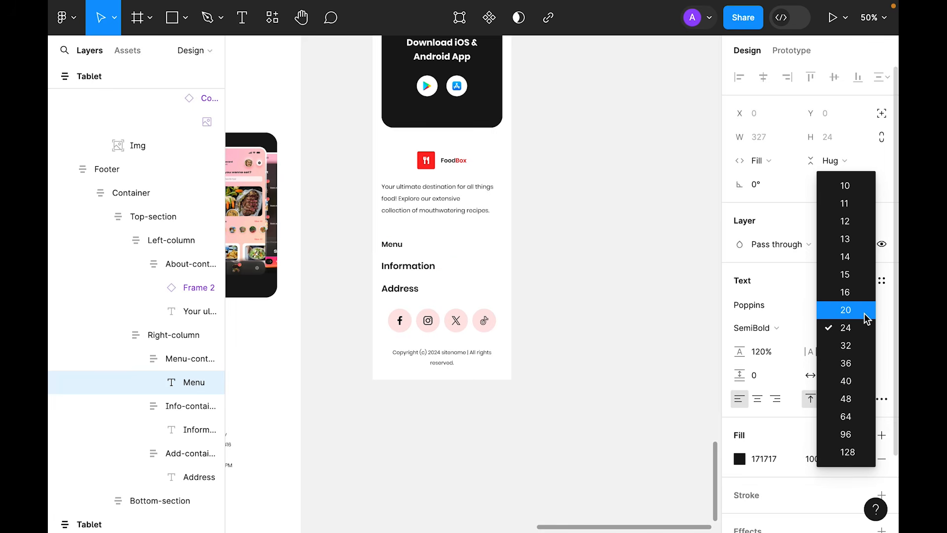
left_click(866, 296)
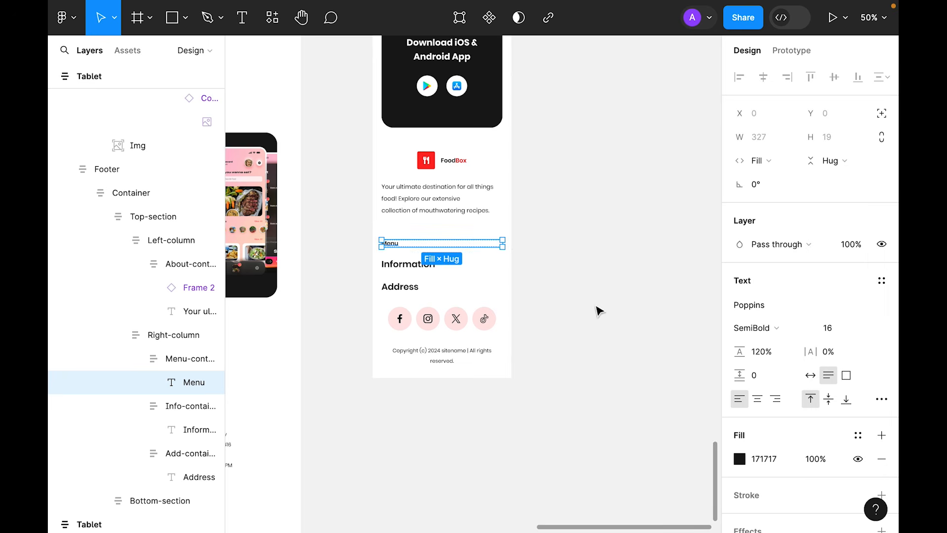
left_click(408, 264)
left_click(404, 288, "shift")
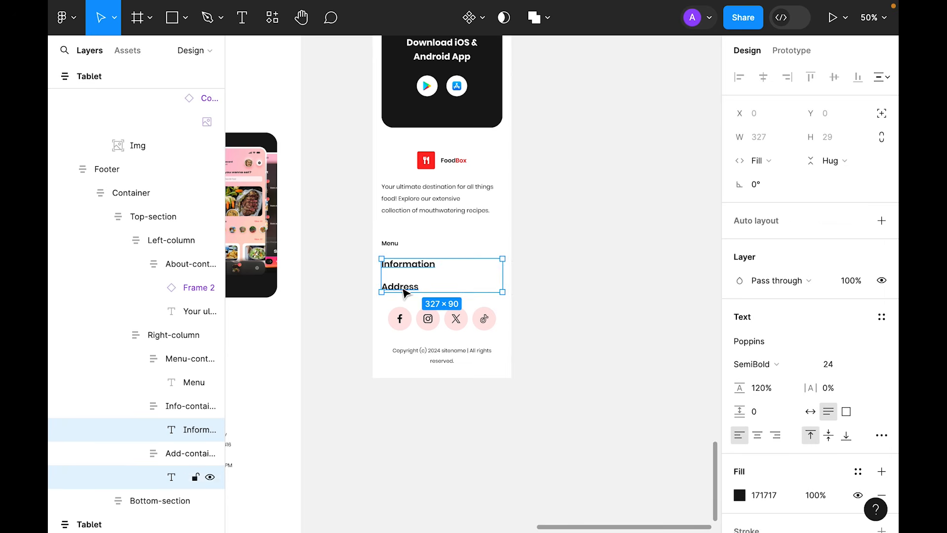
left_click(873, 365)
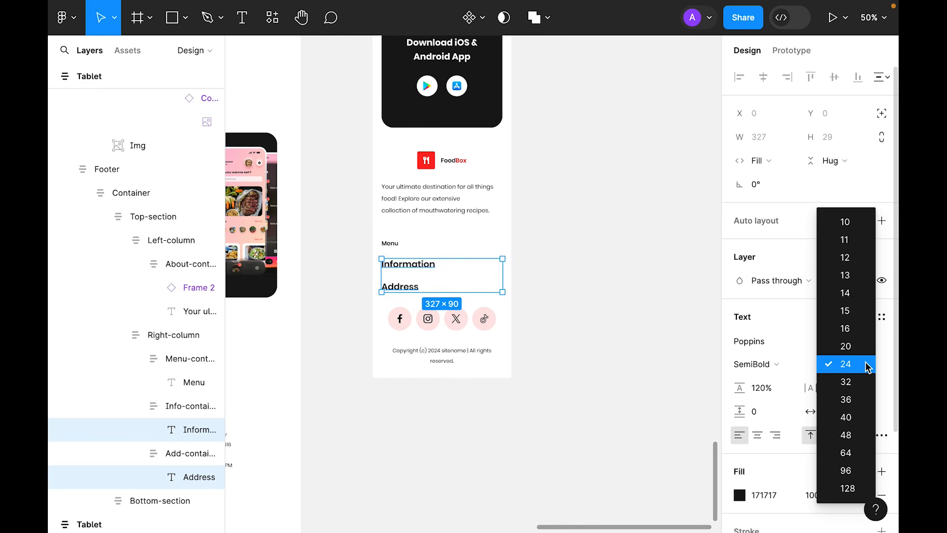
left_click(861, 328)
left_click(561, 228)
Copy the arrow-down-circle icon from above the page frames and paste it into the mobile footer's Menu container.
scroll(558, 277, "up", 20)
scroll(558, 277, "left", 8)
left_click_drag(412, 211, 375, 160)
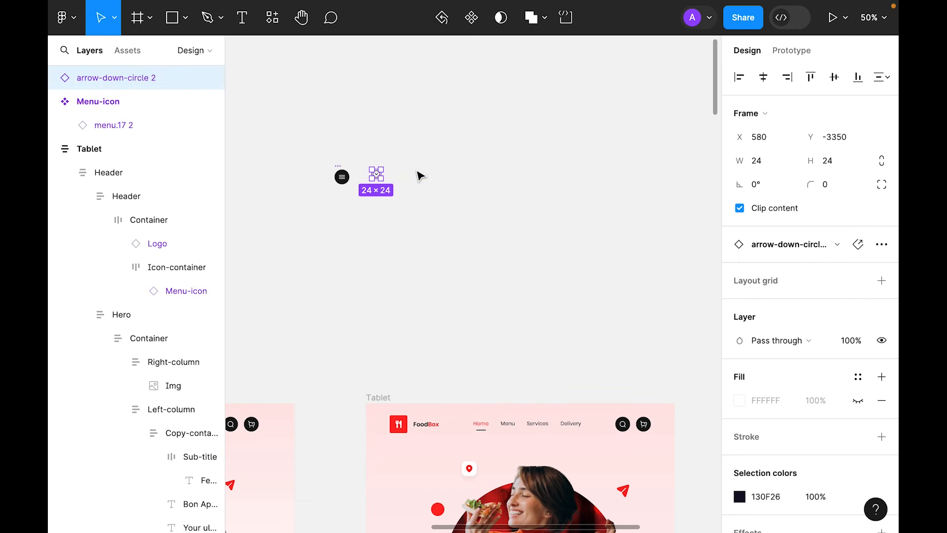
scroll(488, 205, "down", 20)
scroll(522, 286, "down", 2, "ctrl")
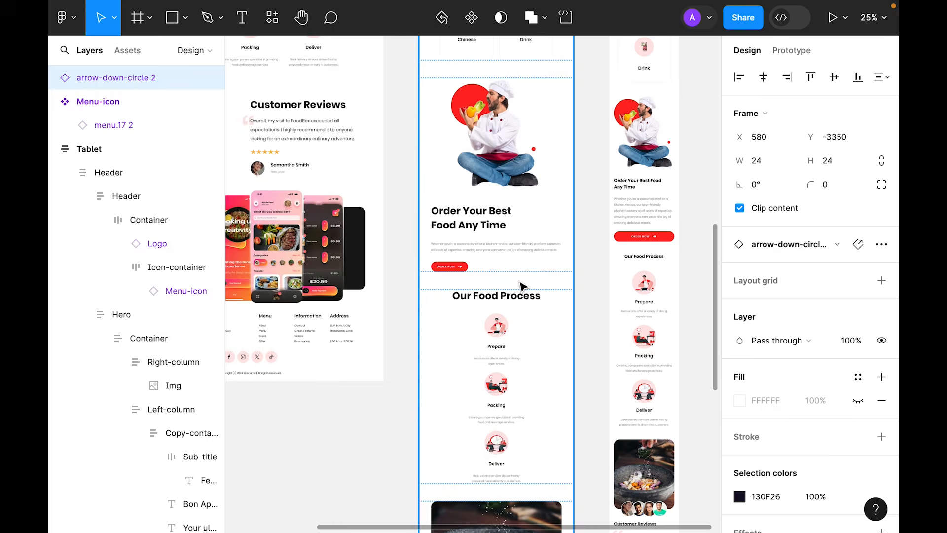
scroll(522, 286, "down", 10)
left_click_drag(676, 294, 525, 315)
scroll(487, 223, "up", 5, "ctrl")
left_click(409, 281, "ctrl")
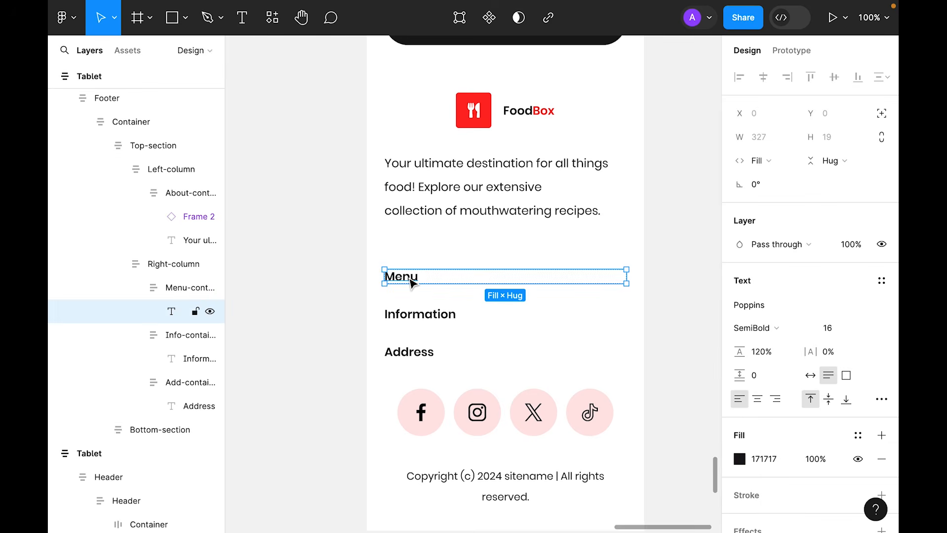
key("ctrl+v")
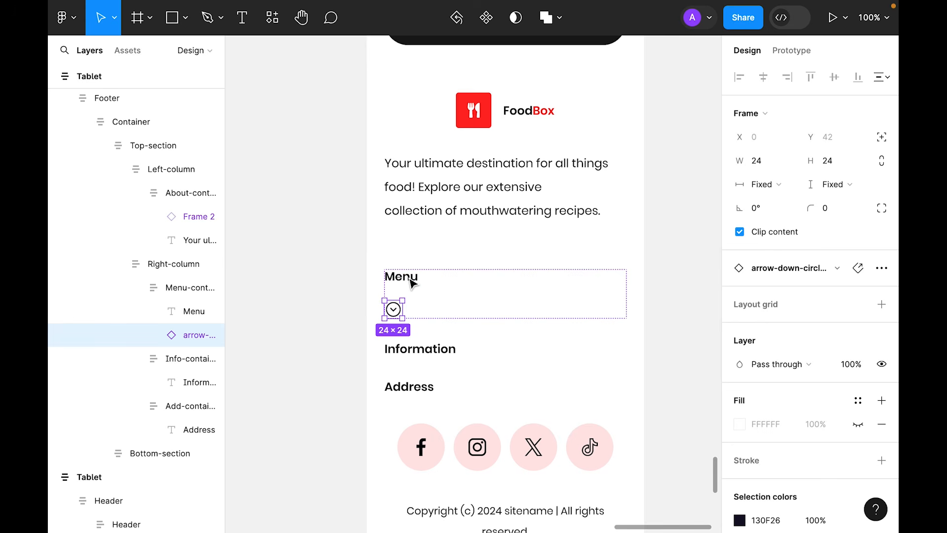
Switch the footer's Menu container to horizontal auto layout, placing the arrow icon at the end of the heading's row.
left_click(338, 281)
left_click(404, 284)
left_click(405, 284)
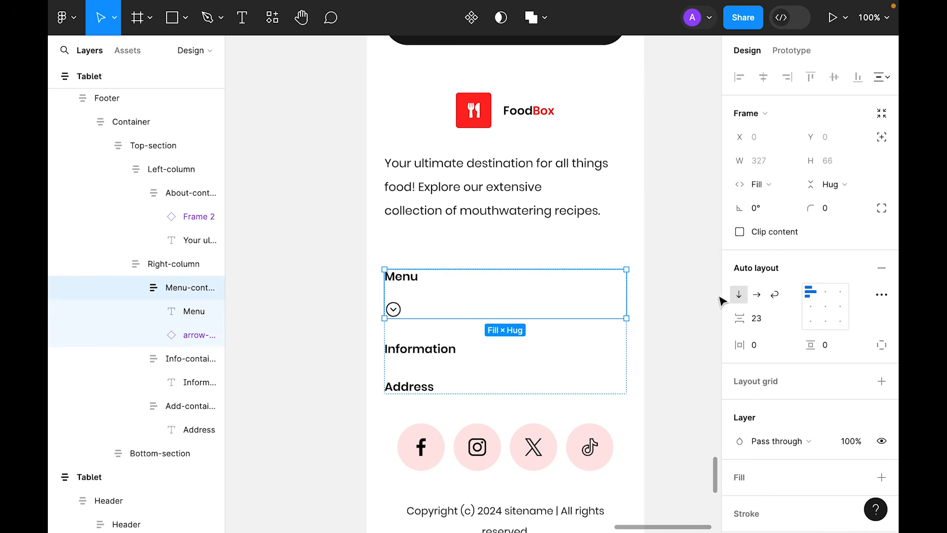
left_click(757, 296)
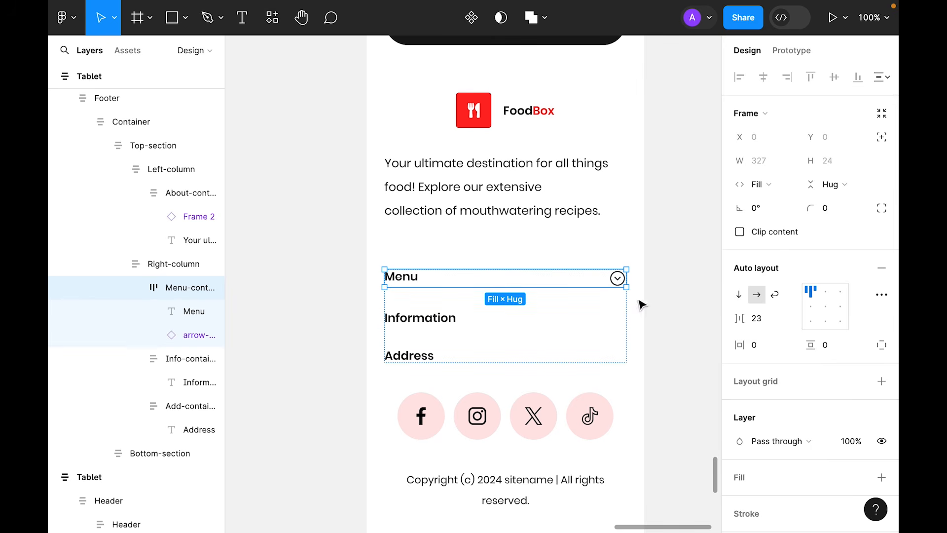
Paste the arrow-down-circle icon into the footer's Information container and switch that container to horizontal auto layout.
left_click(439, 323)
key("ctrl+v")
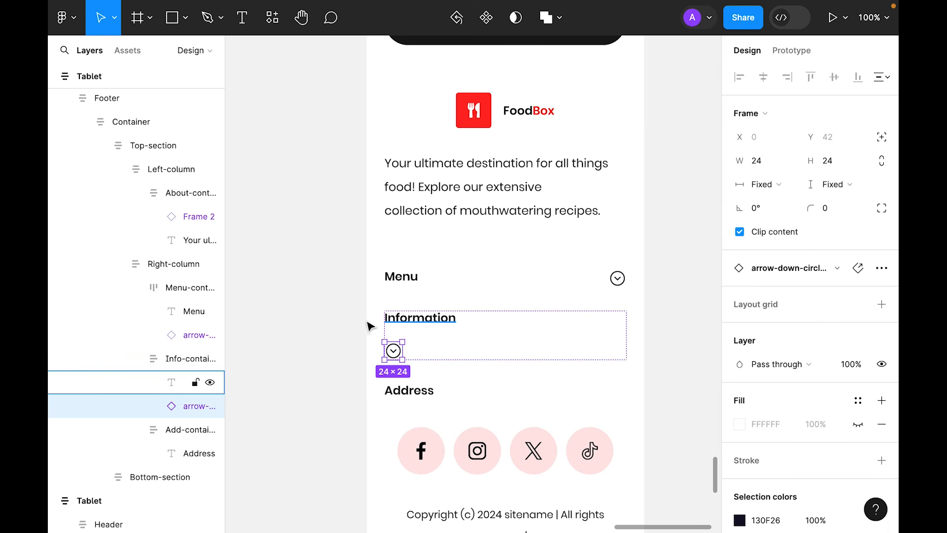
key("Escape")
left_click(450, 317)
left_click(450, 317)
left_click(448, 315)
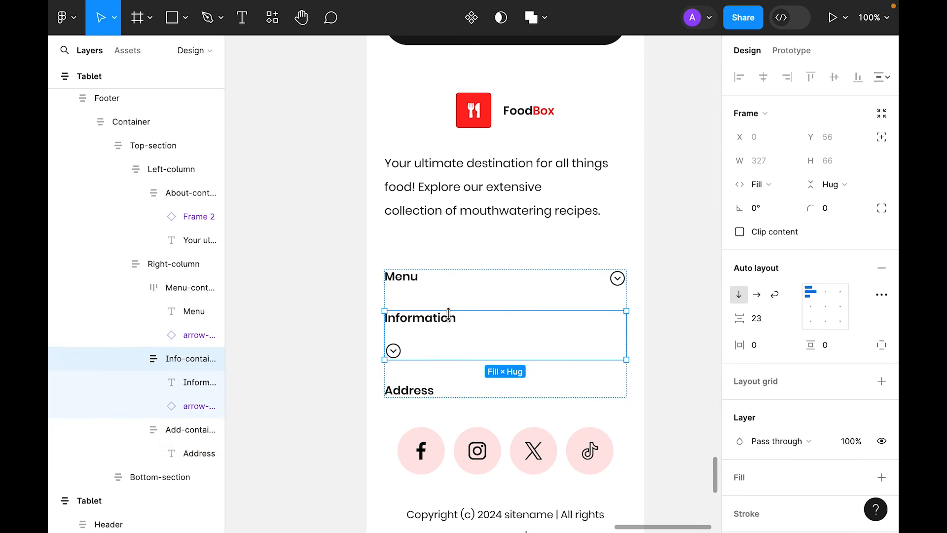
left_click(757, 295)
Paste the arrow-down-circle icon into the footer's Address container and switch that container to horizontal auto layout.
left_click(404, 360)
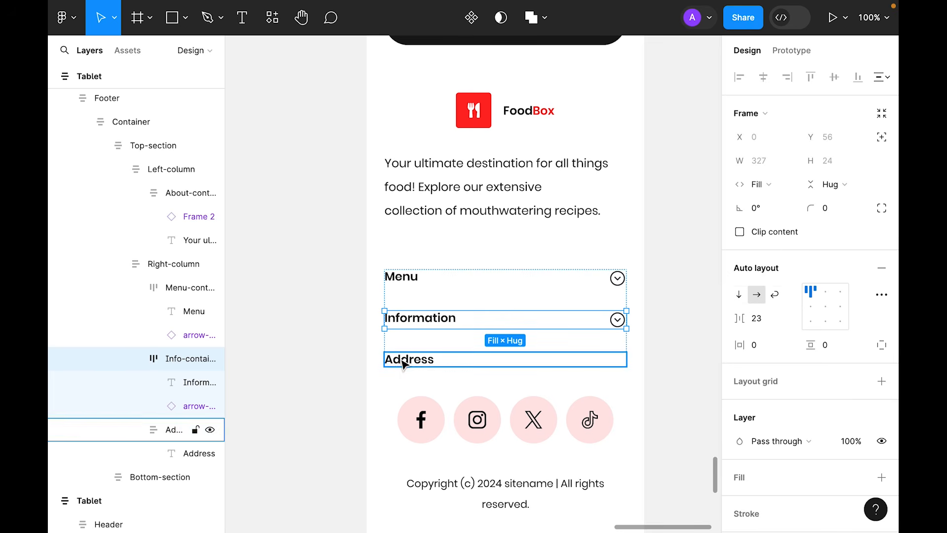
key("ctrl+v")
left_click(407, 360)
key("Escape")
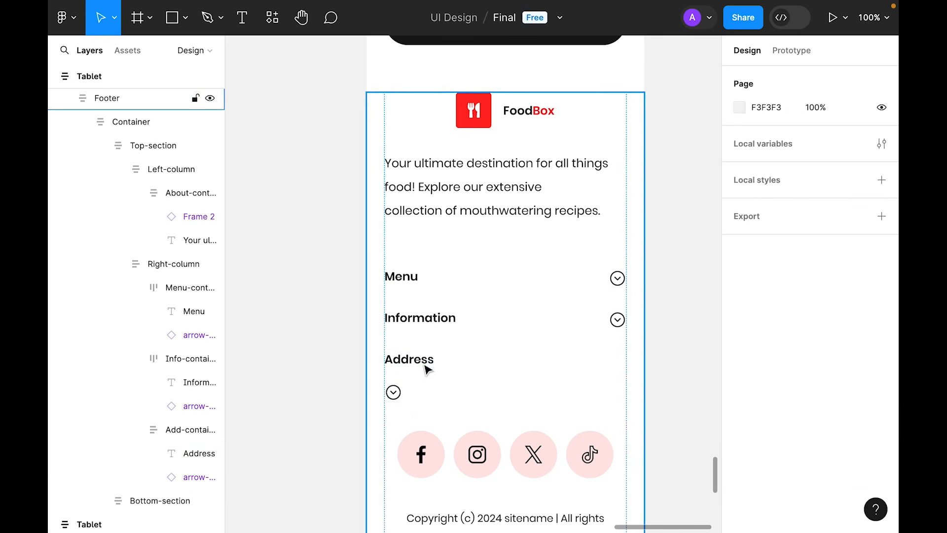
triple_click(422, 359)
double_click(422, 360)
left_click(757, 295)
left_click(676, 364)
Compare the finished desktop, tablet and mobile page frames side by side from the hero section down to the footer.
key("super+minus")
key("super+minus")
key("super+minus")
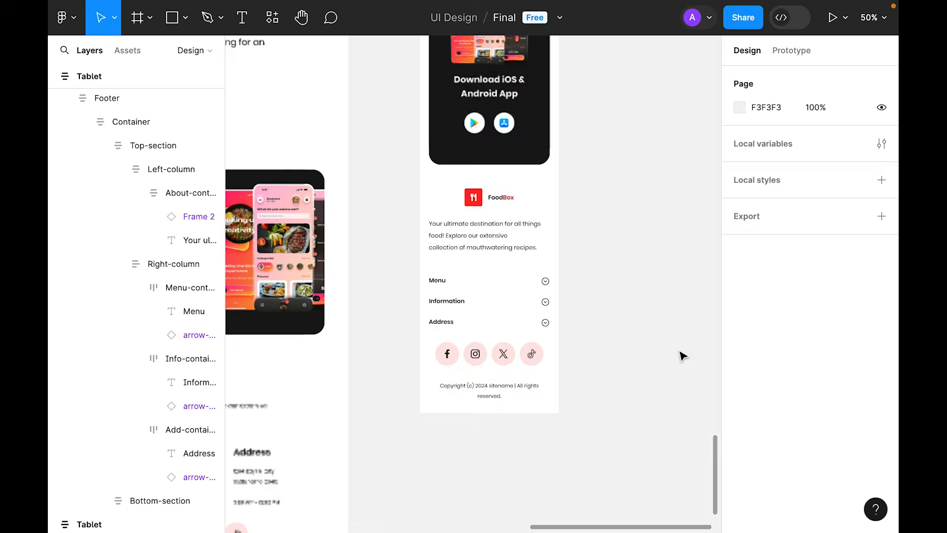
scroll(611, 227, "up", 5)
left_click(545, 97)
left_click(450, 97, "shift")
left_click(315, 98, "shift")
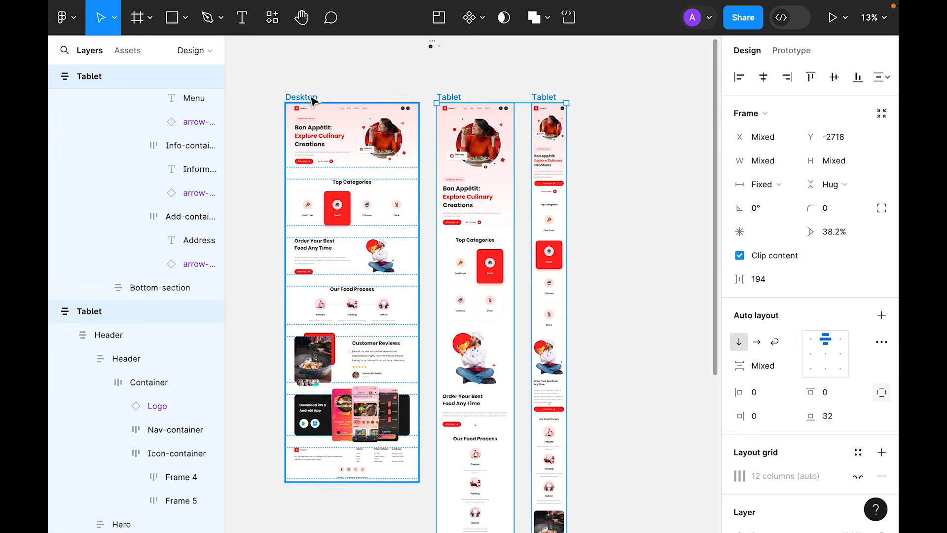
mouse_move(577, 235)
left_mouse_down()
mouse_move(652, 238)
mouse_move(567, 242)
left_mouse_up()
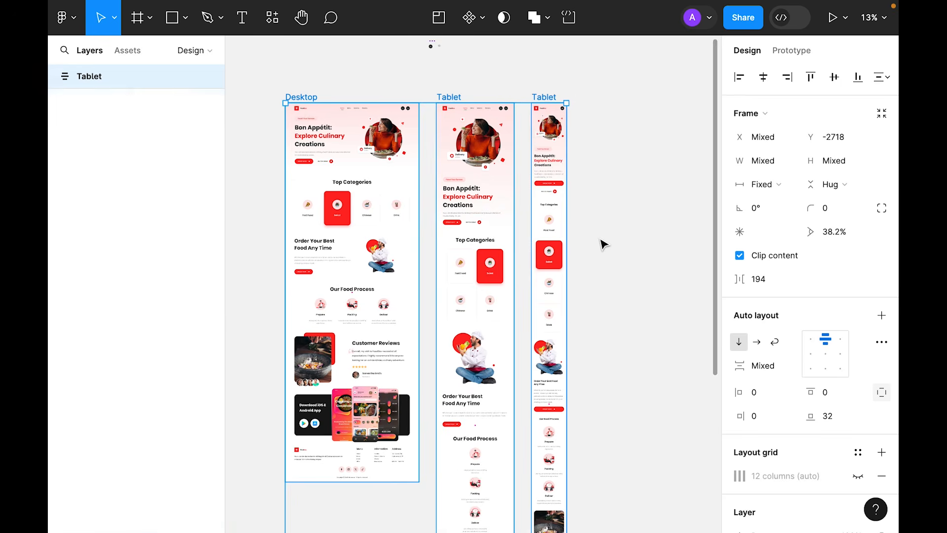
left_click(634, 197)
left_click(552, 131)
left_click(608, 215)
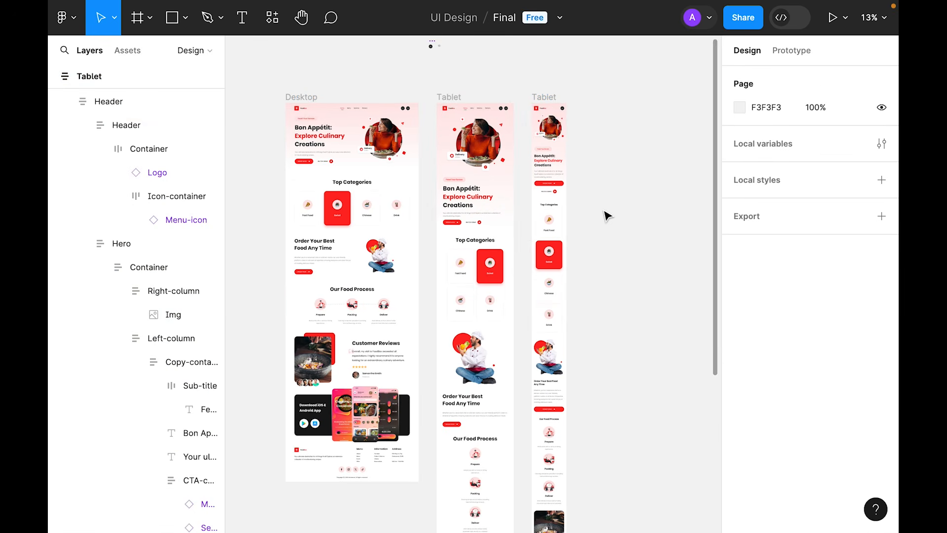
scroll(619, 247, "down", 2)
scroll(620, 247, "up", 4)
scroll(488, 340, "up", 3)
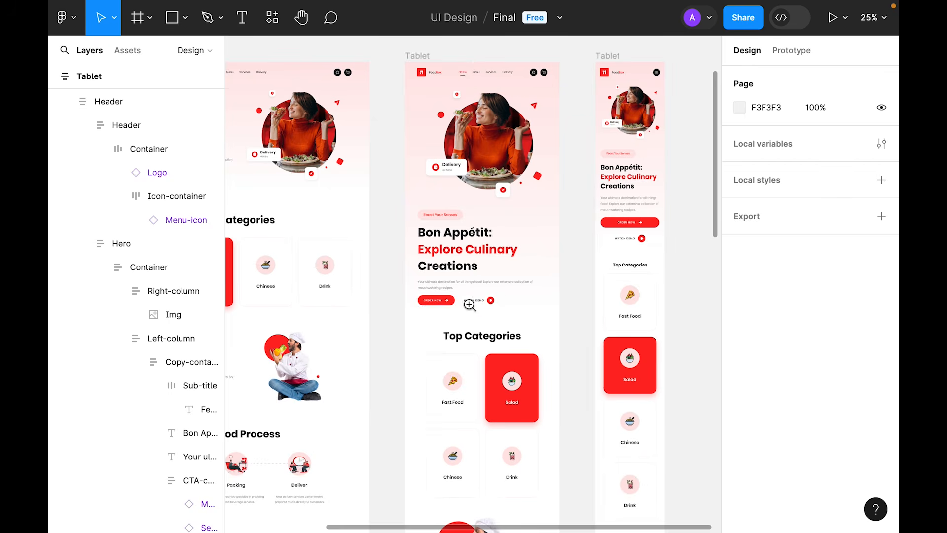
scroll(518, 291, "down", 3)
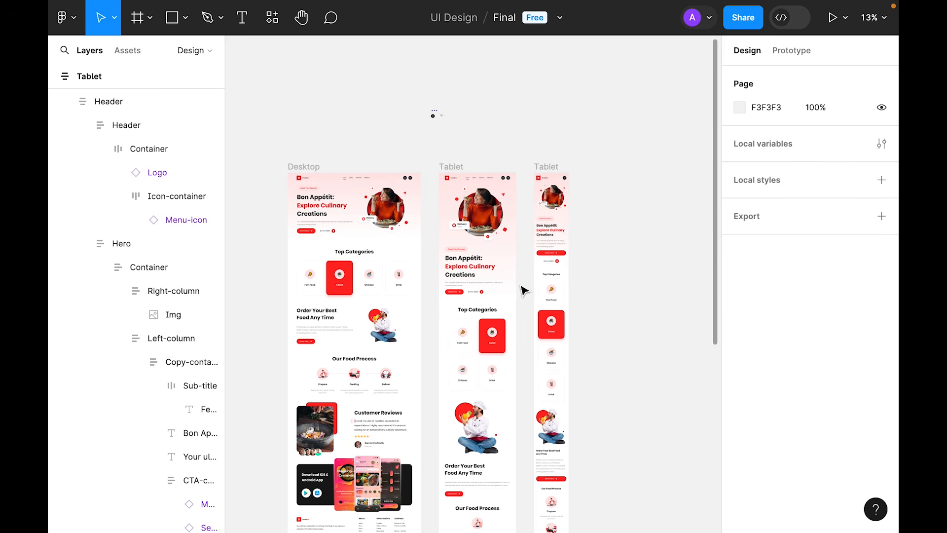
scroll(414, 264, "down", 2)
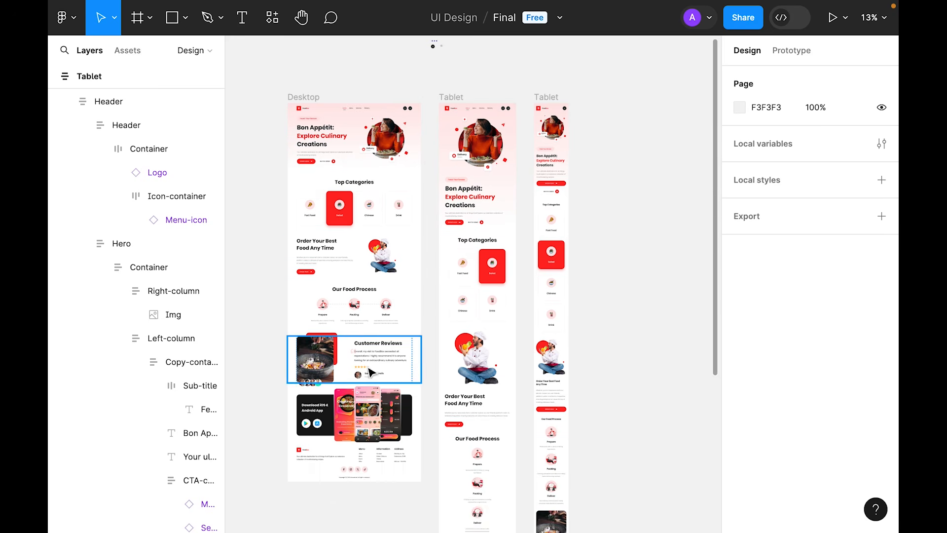
scroll(248, 226, "up", 2)
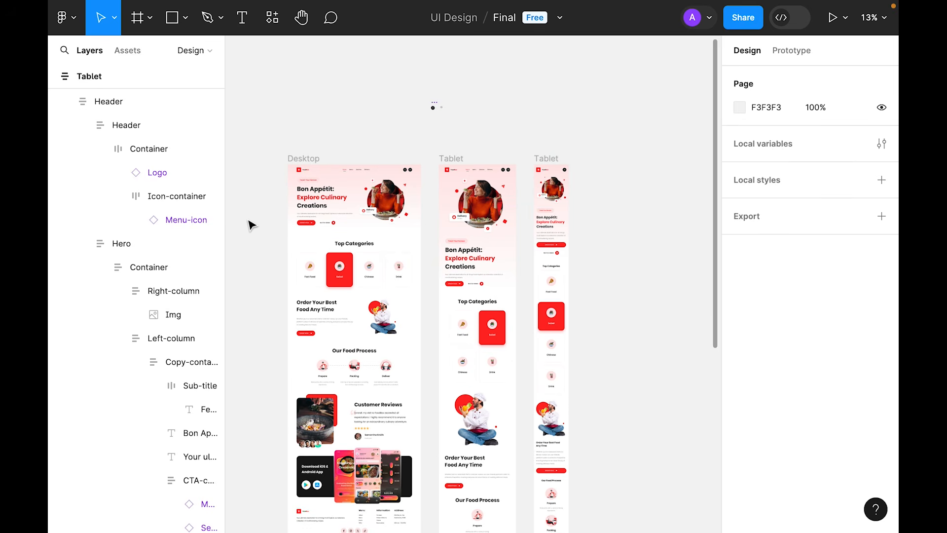
scroll(250, 225, "down", 3)
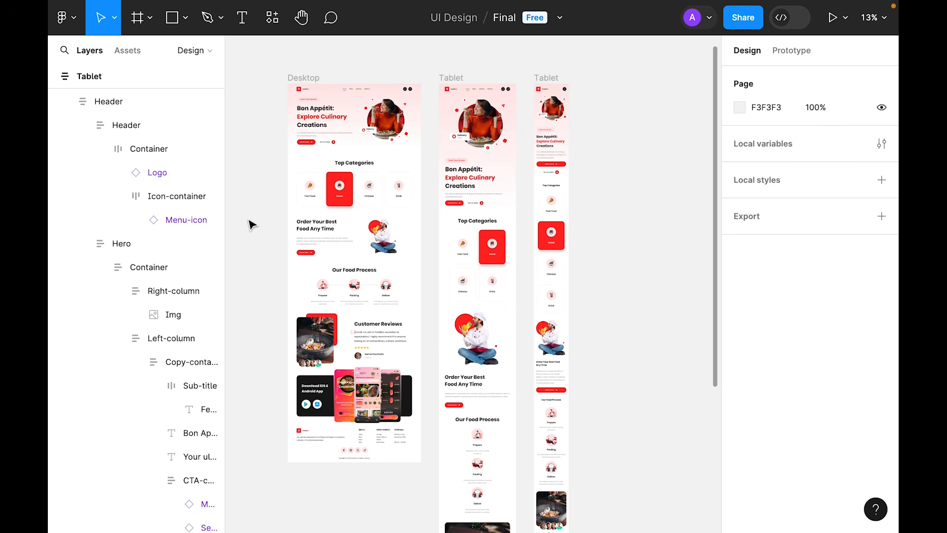
scroll(251, 225, "down", 10)
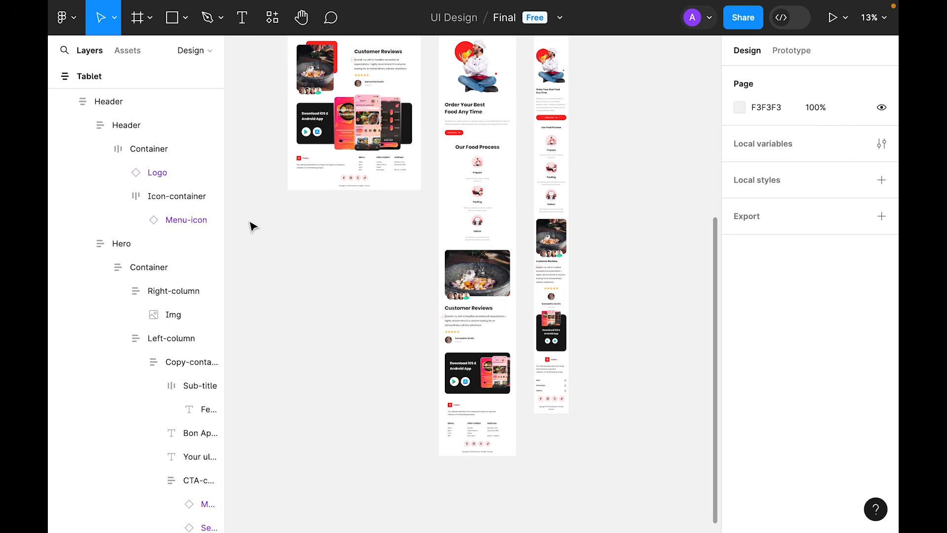